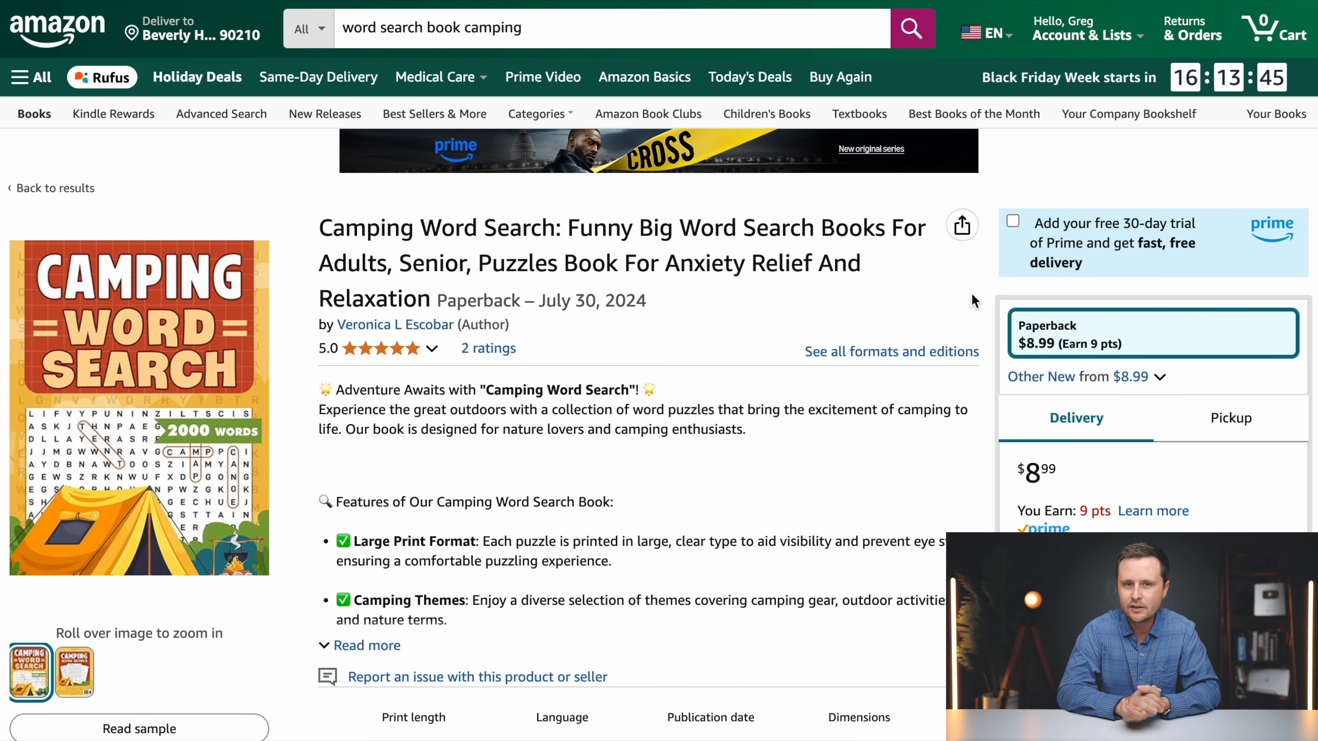
# Examine the camping word search book's front and back cover images and its listing details on Amazon.
pyautogui.moveTo(114, 479)
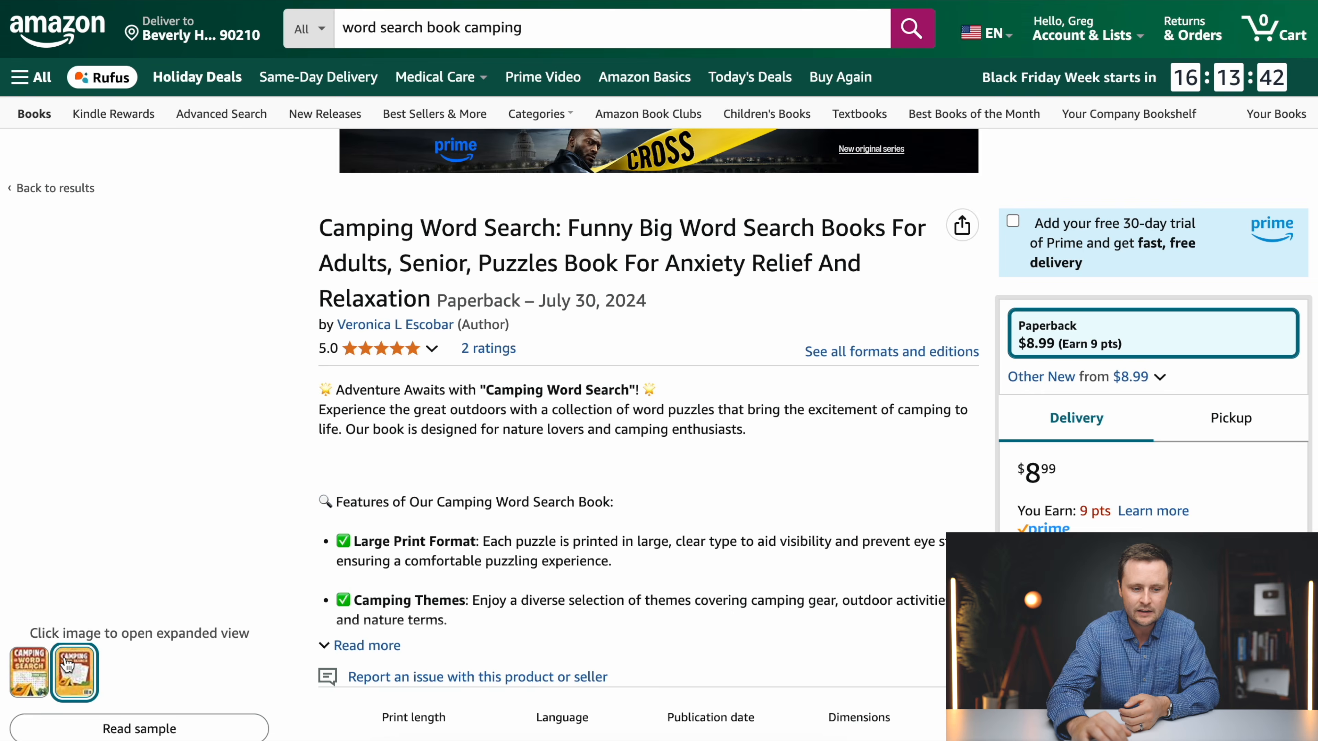
pyautogui.moveTo(68, 686)
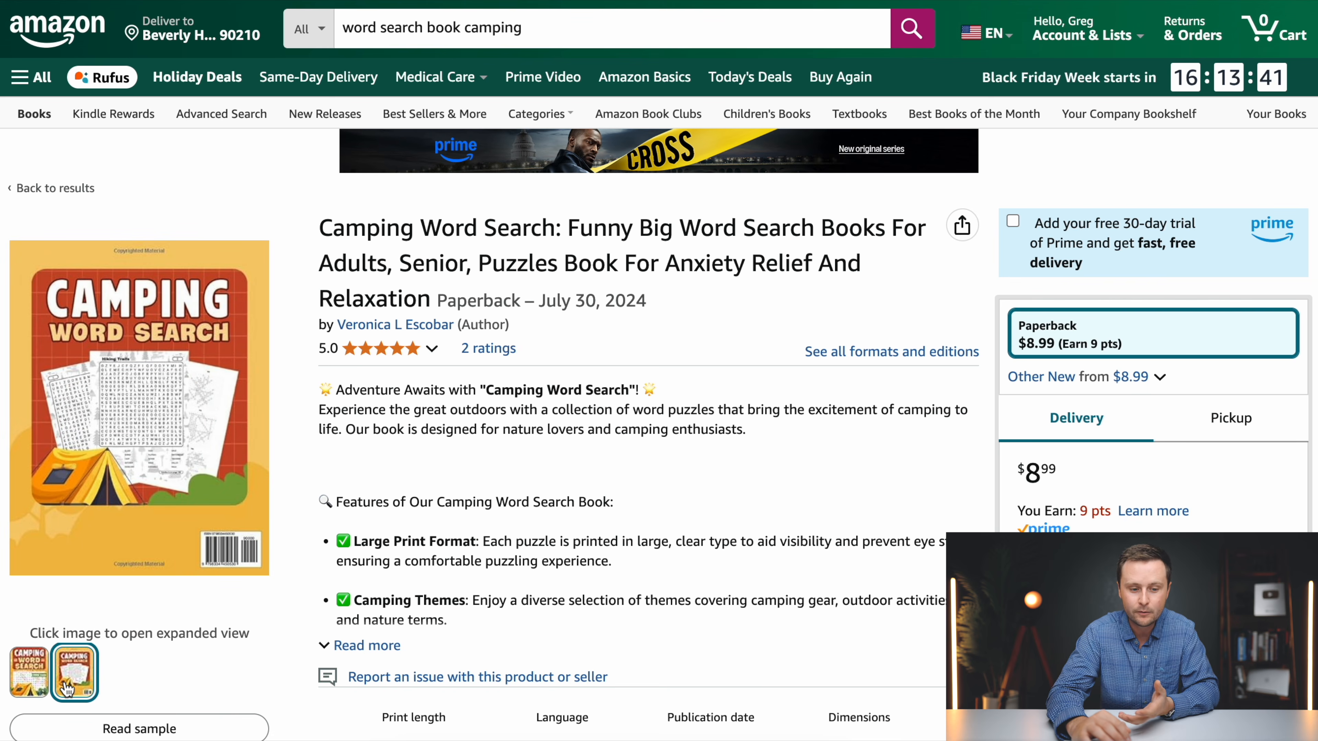
pyautogui.scroll(-3, 68, 686)
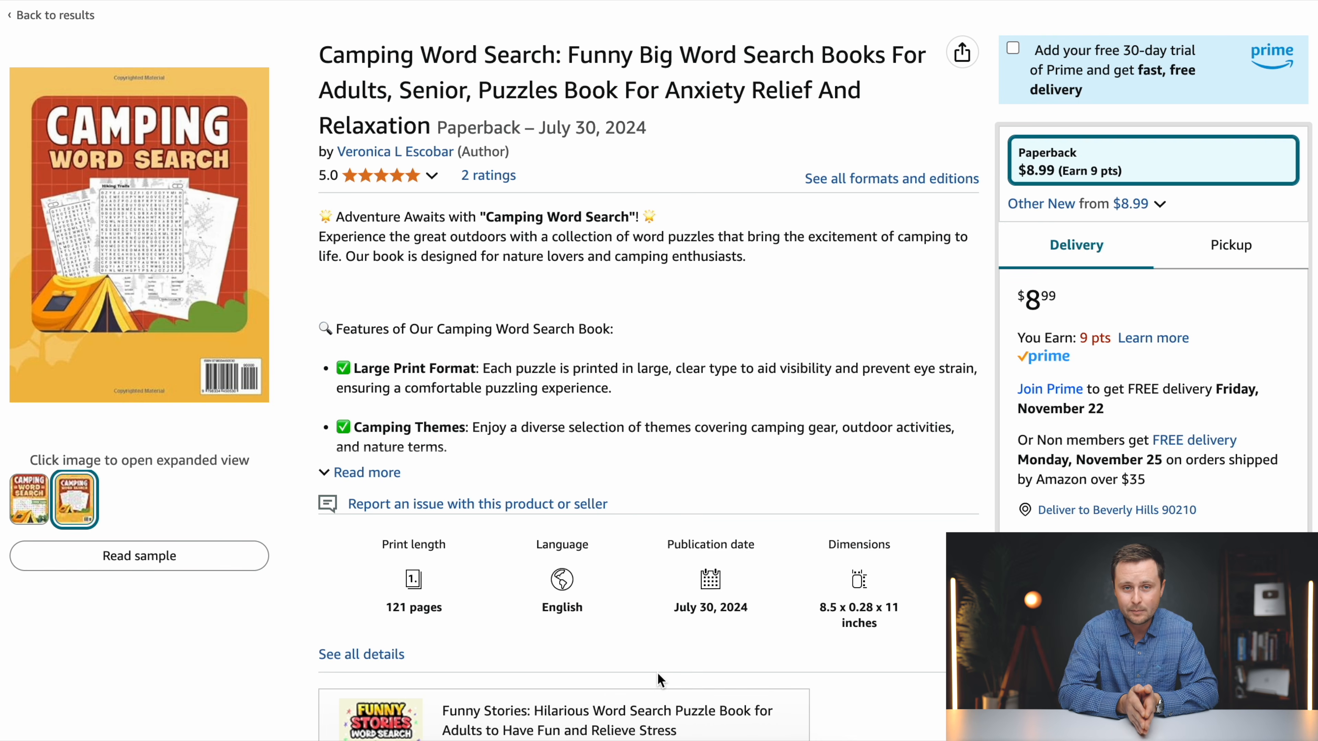
pyautogui.moveTo(36, 516)
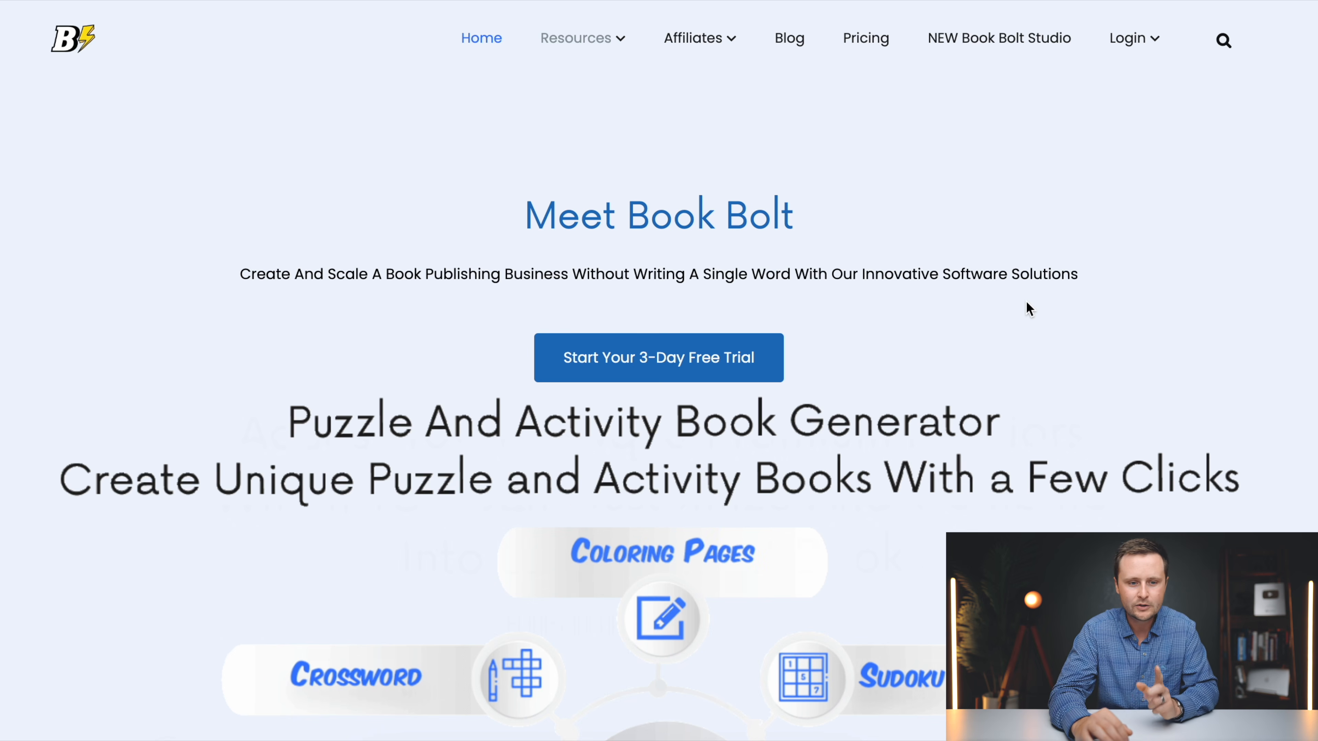
# Open the Book Bolt website's pricing plans and compare the monthly and yearly prices.
pyautogui.click(865, 46)
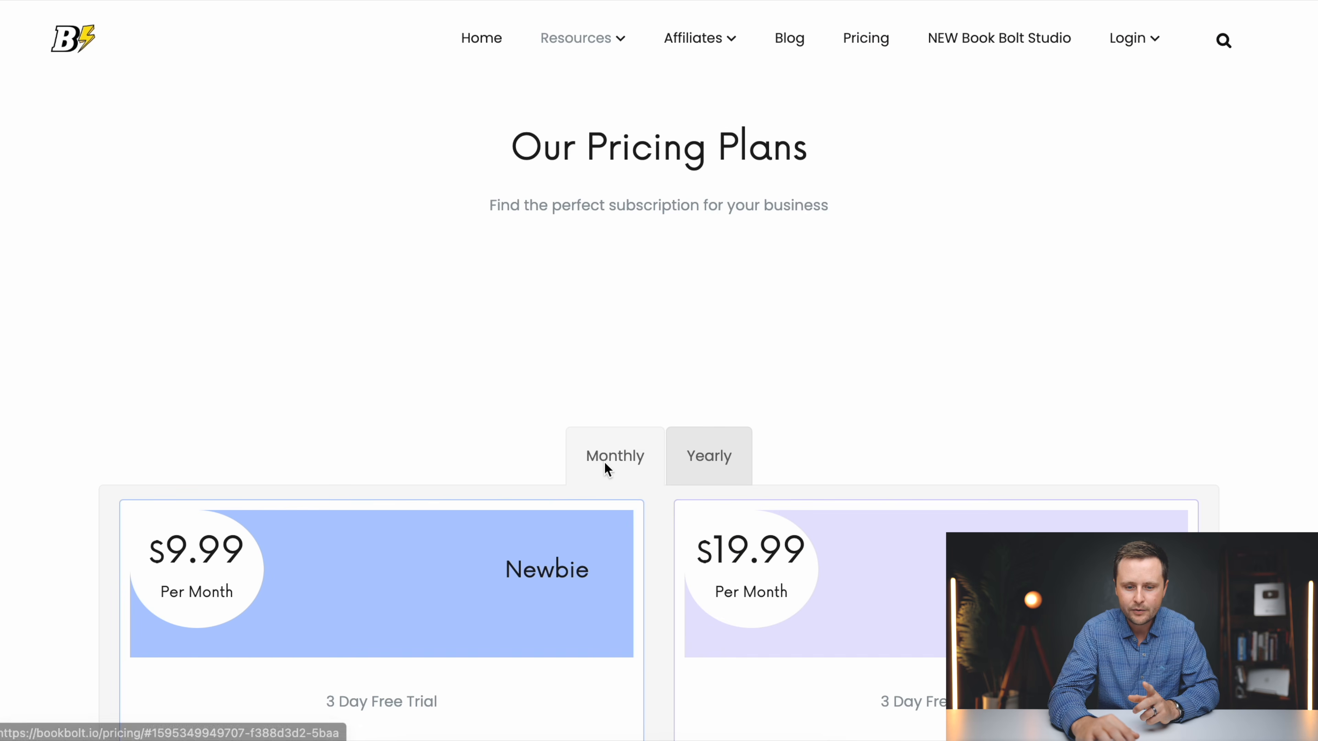
pyautogui.click(736, 459)
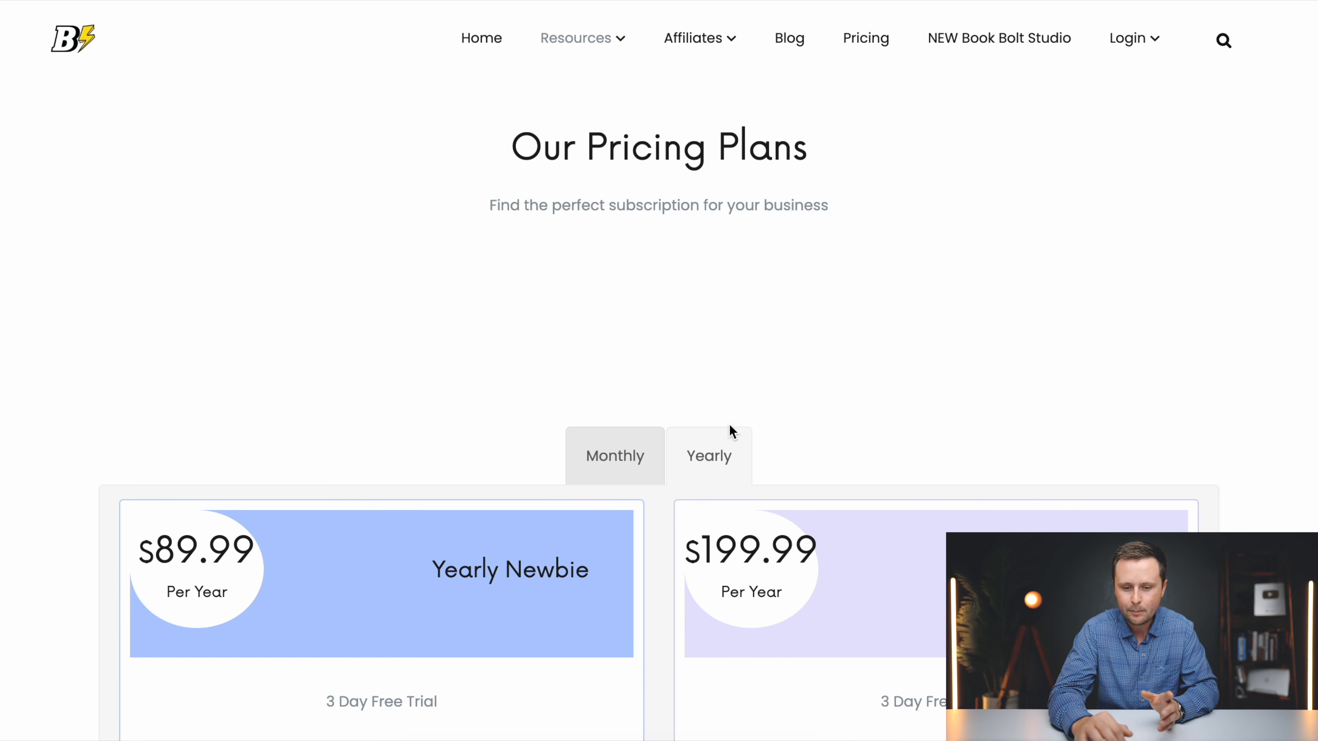
pyautogui.click(626, 456)
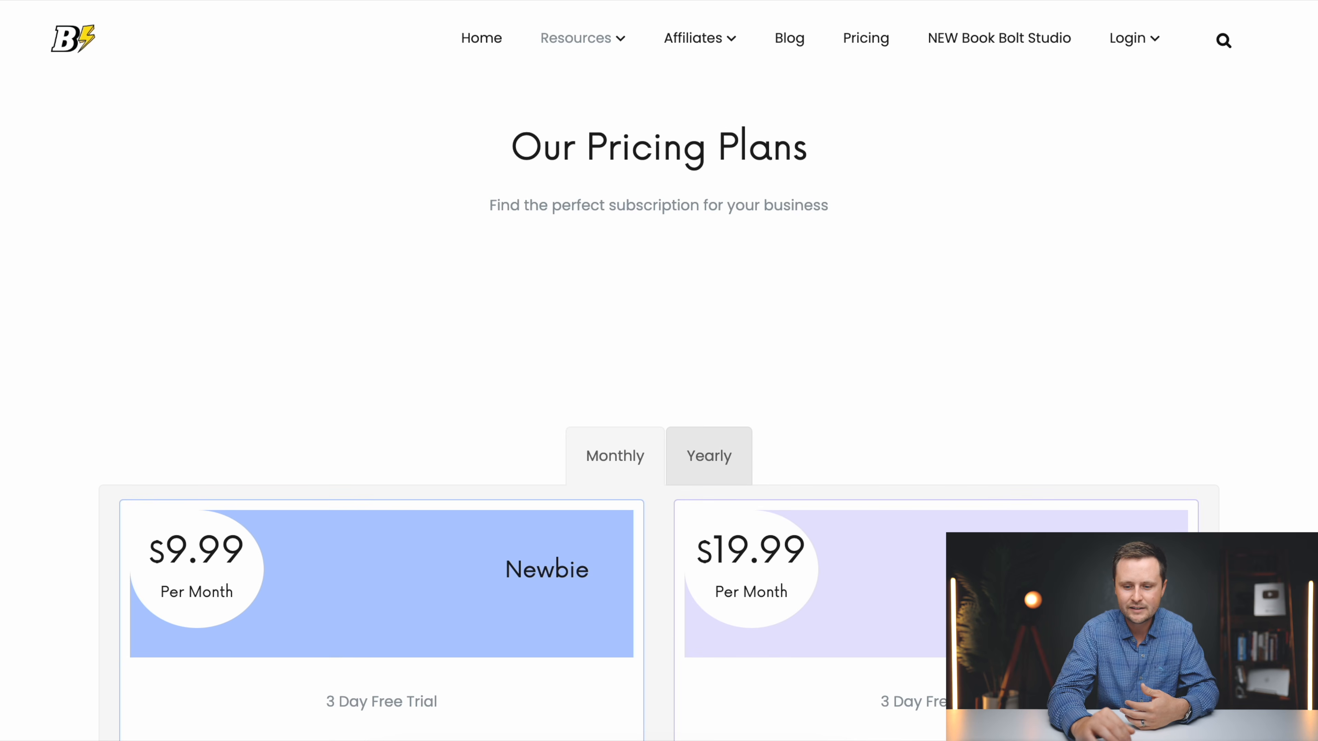
# Compare the features included in the monthly Newbie and Pro plans.
pyautogui.scroll(-6, 416, 463)
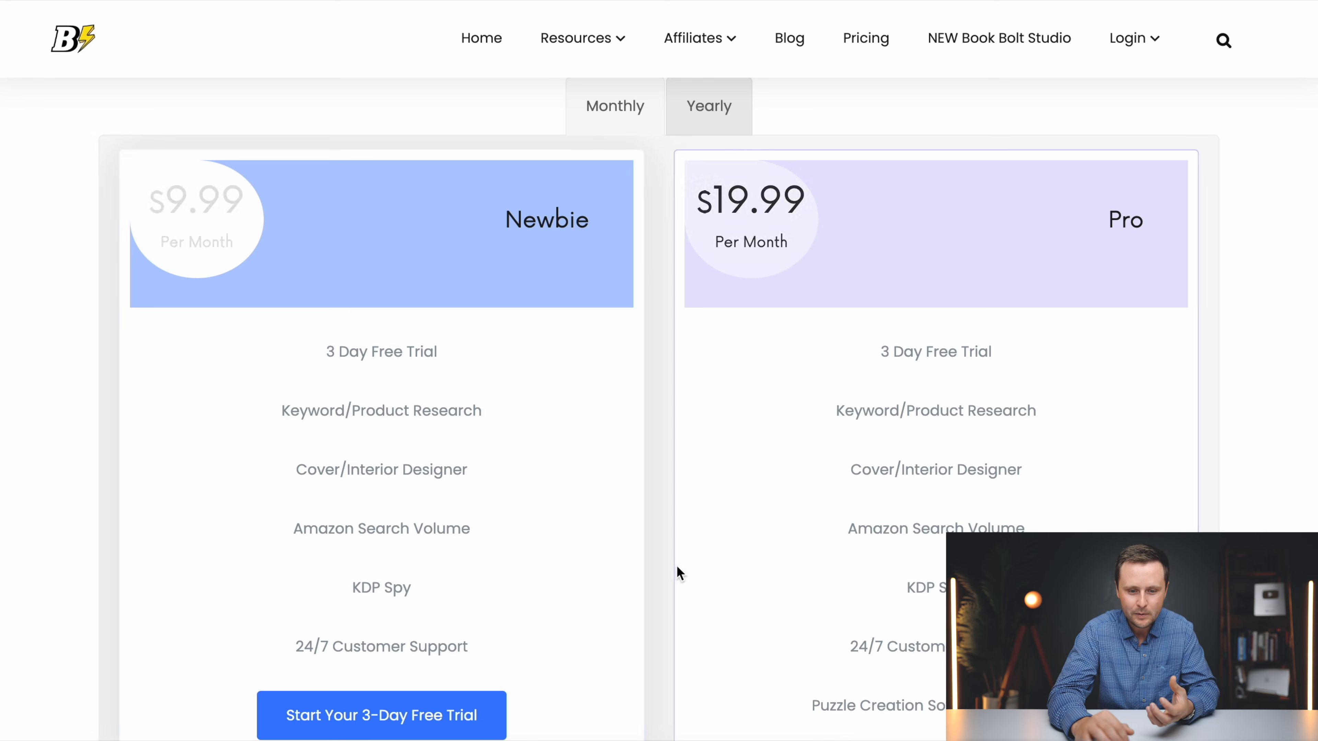
pyautogui.scroll(-2, 655, 544)
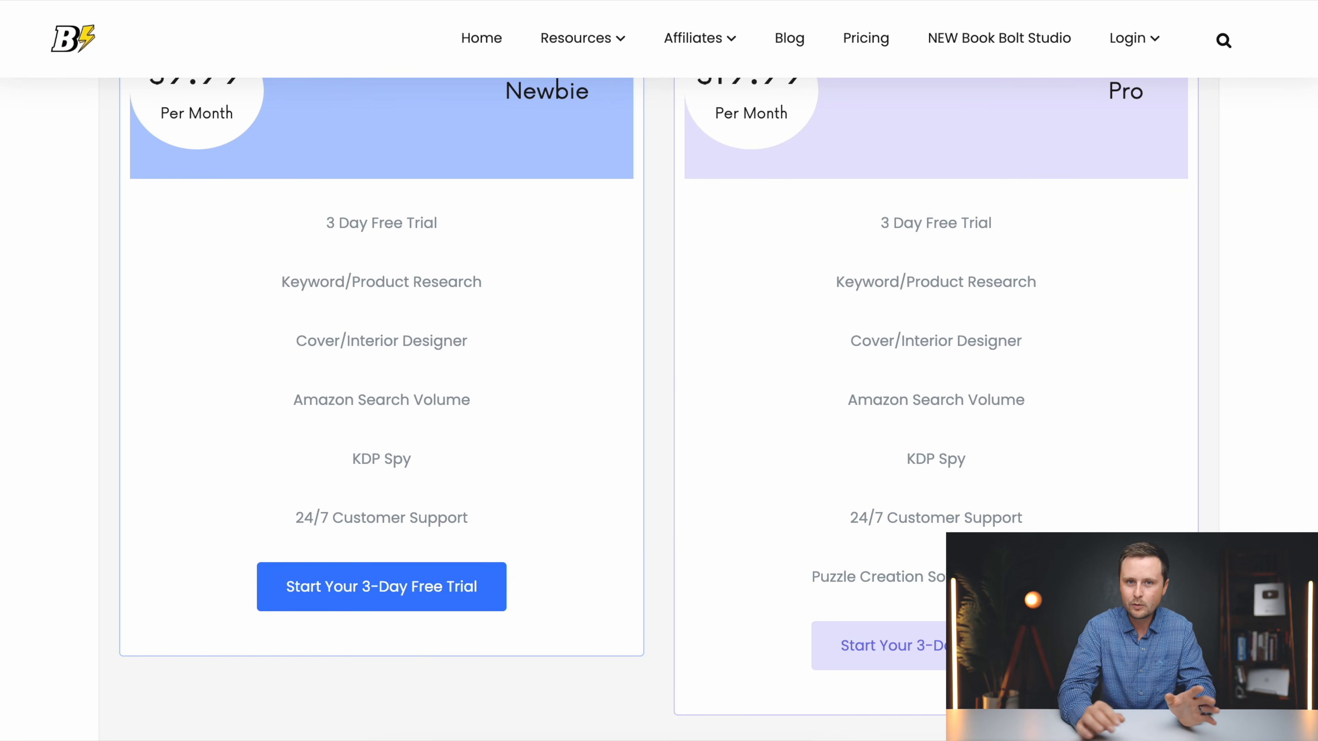
pyautogui.scroll(-6, 921, 377)
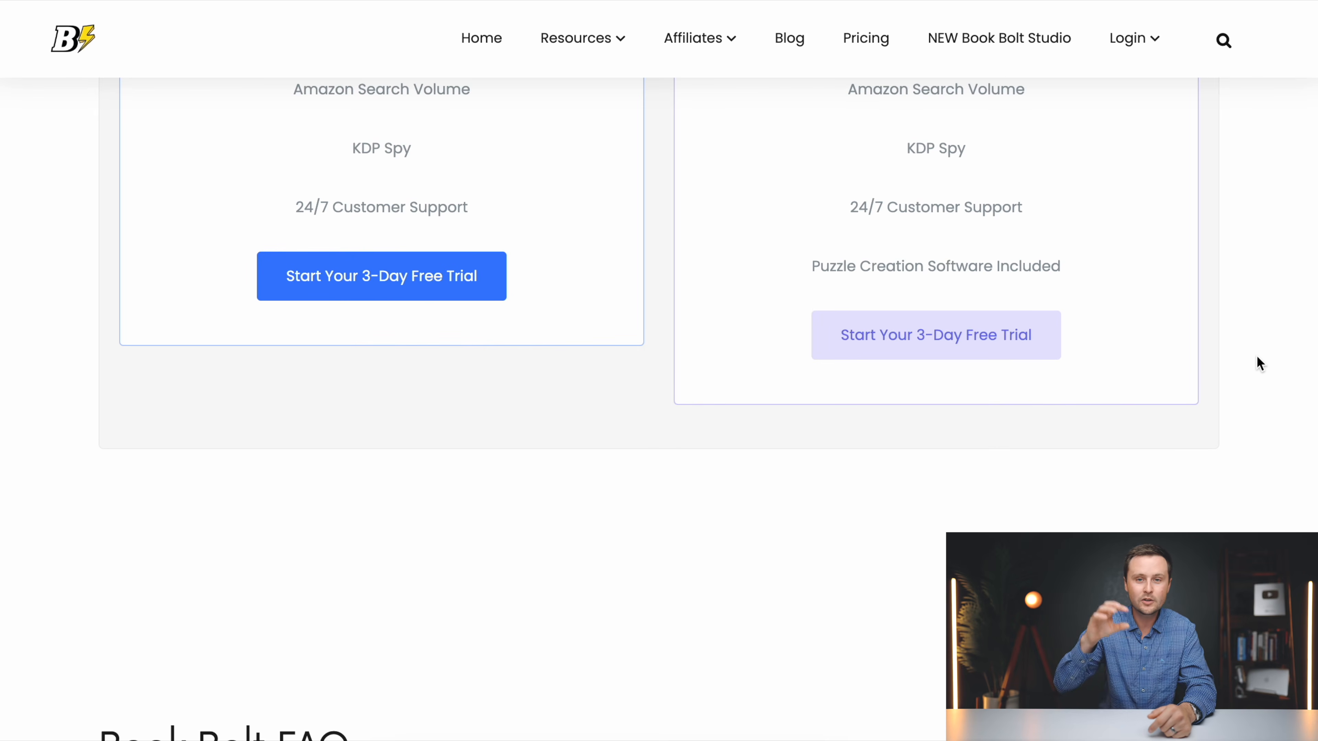
pyautogui.scroll(1, 1260, 364)
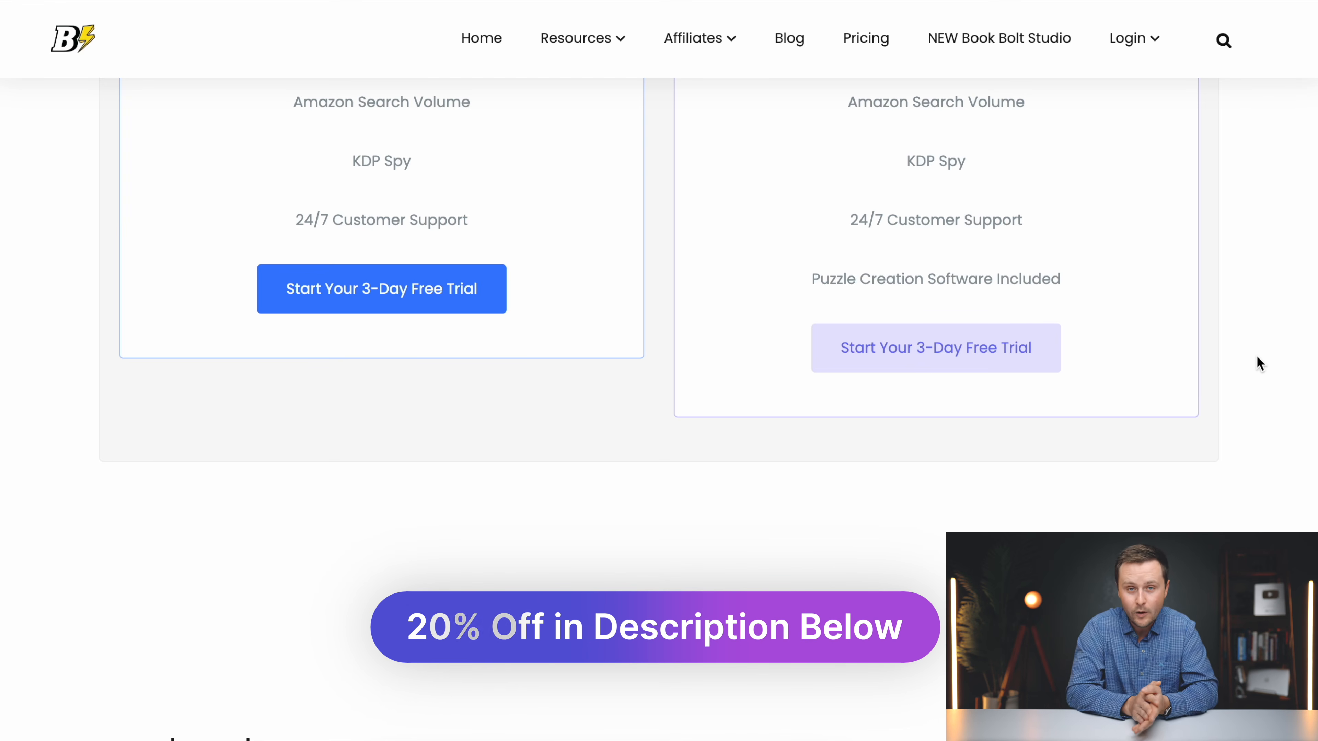
pyautogui.scroll(5, 1260, 363)
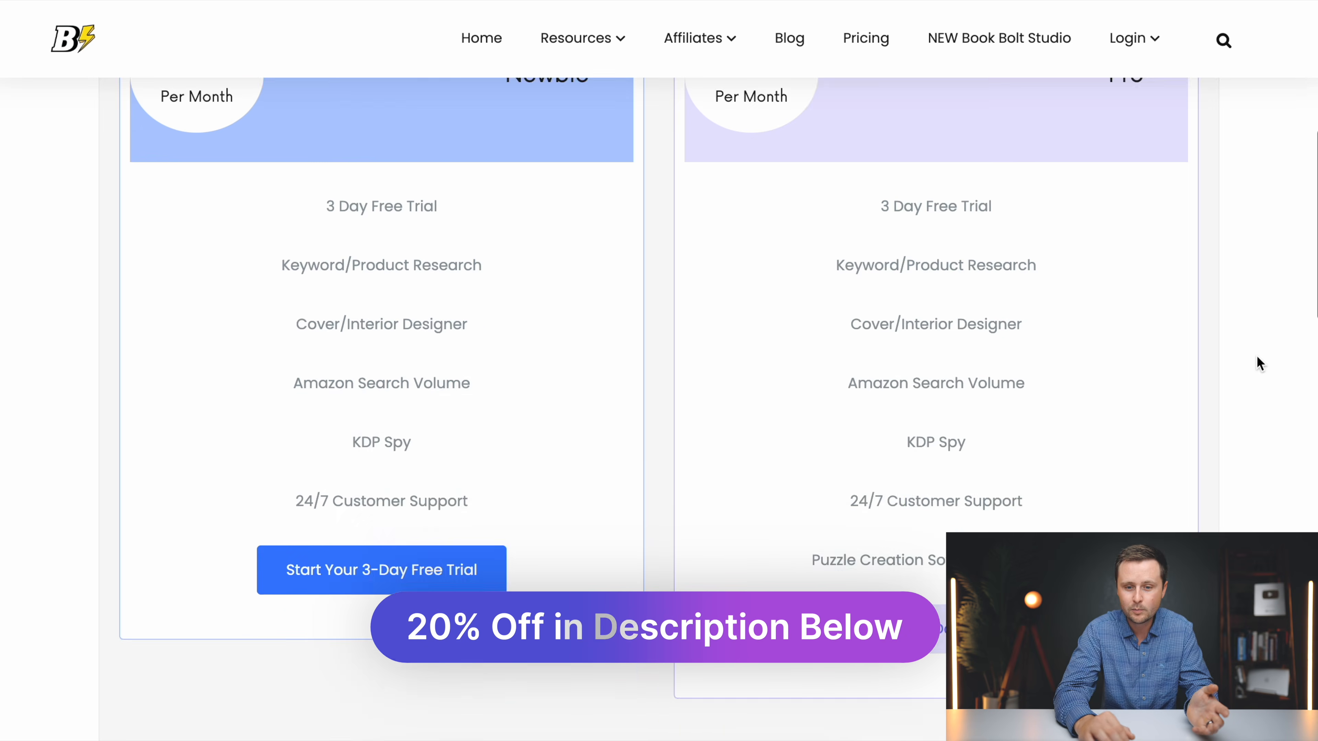
pyautogui.scroll(3, 1259, 363)
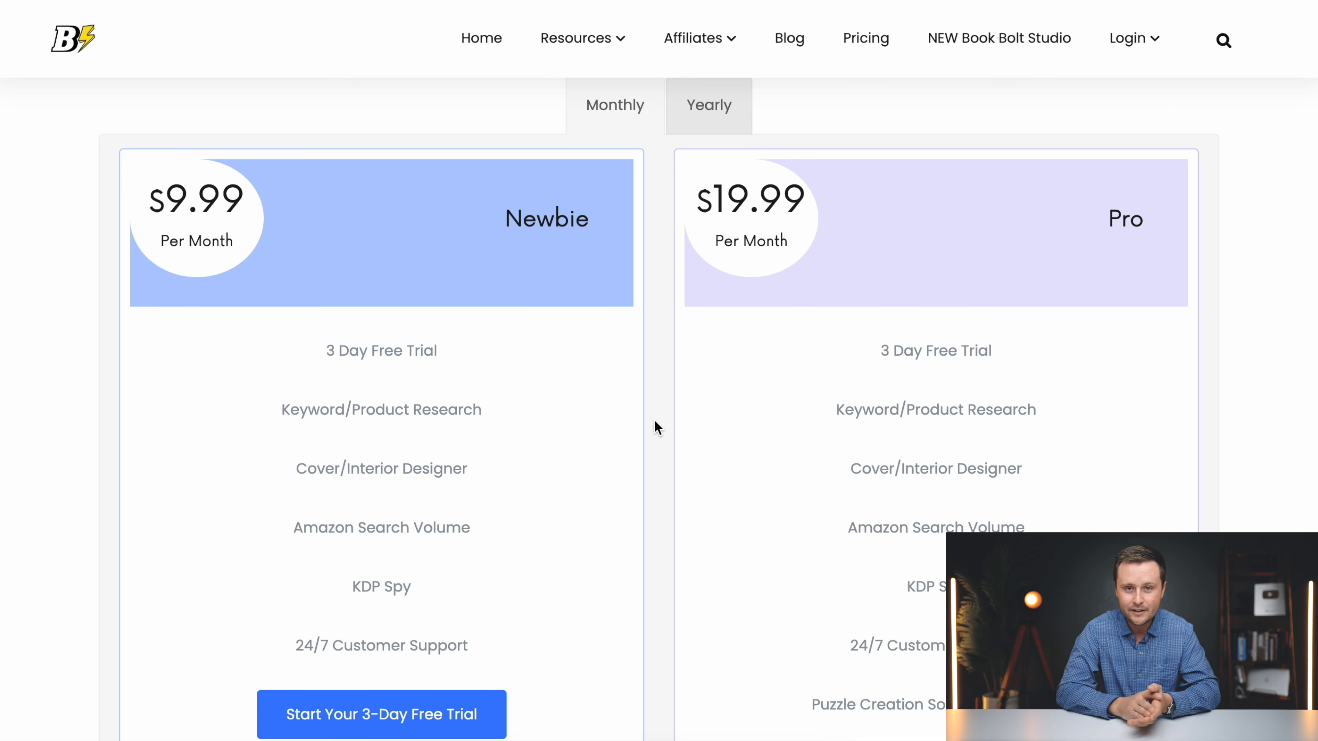
pyautogui.scroll(-5, 654, 426)
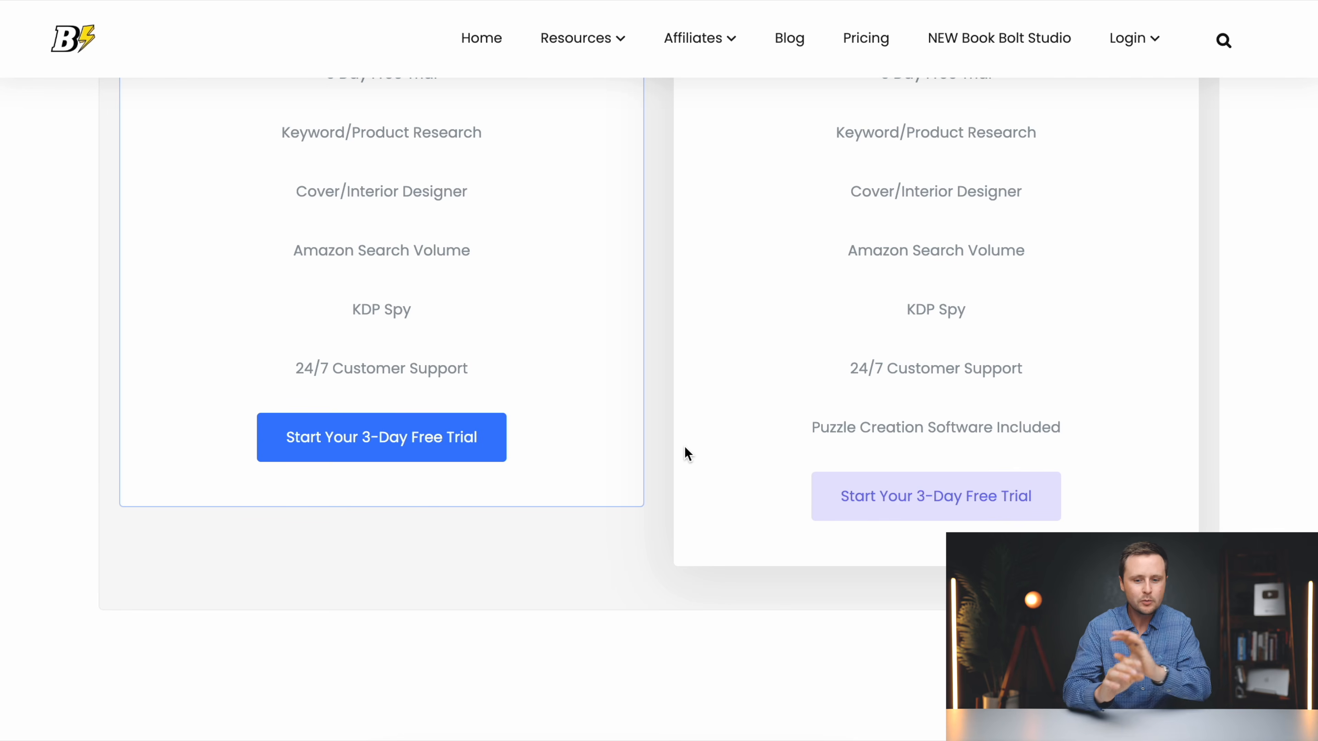
pyautogui.scroll(10, 684, 452)
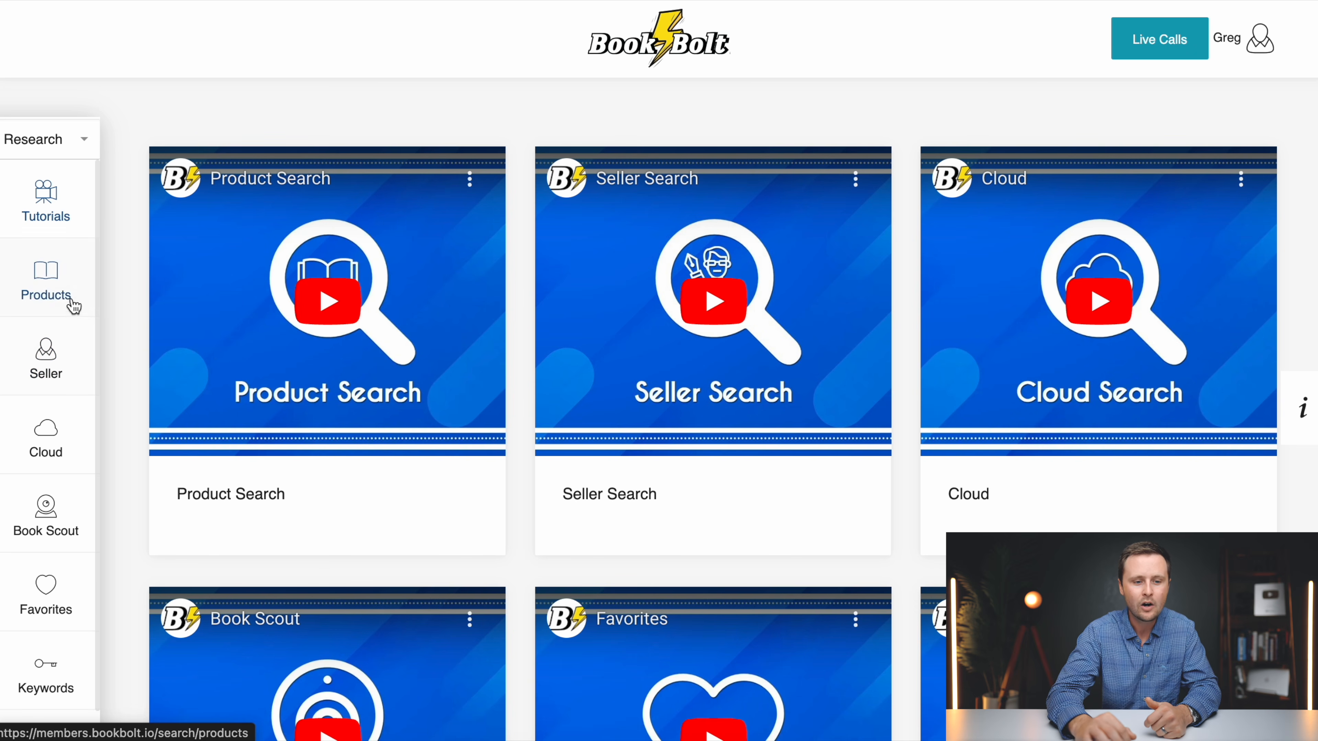
# Switch the Book Bolt members area from Research to Create and launch BookBolt Studio.
pyautogui.click(55, 140)
pyautogui.click(36, 244)
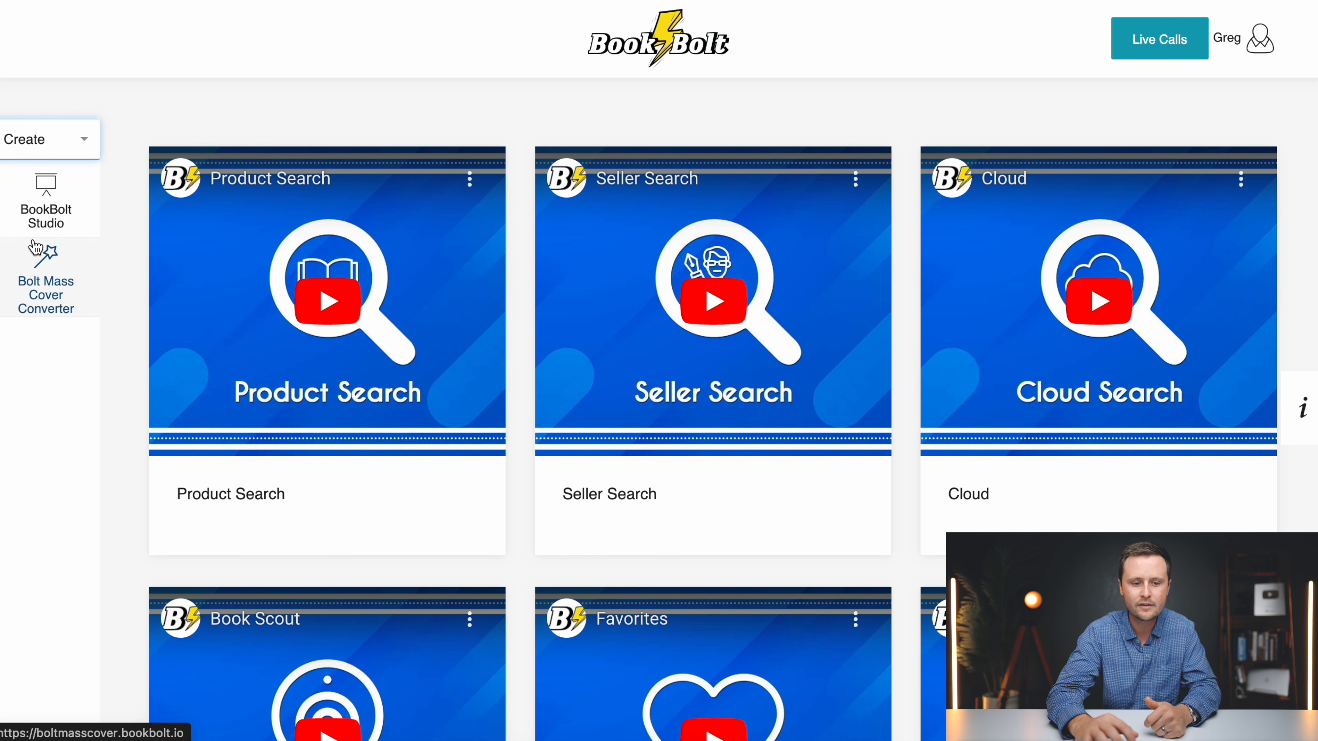
pyautogui.click(61, 207)
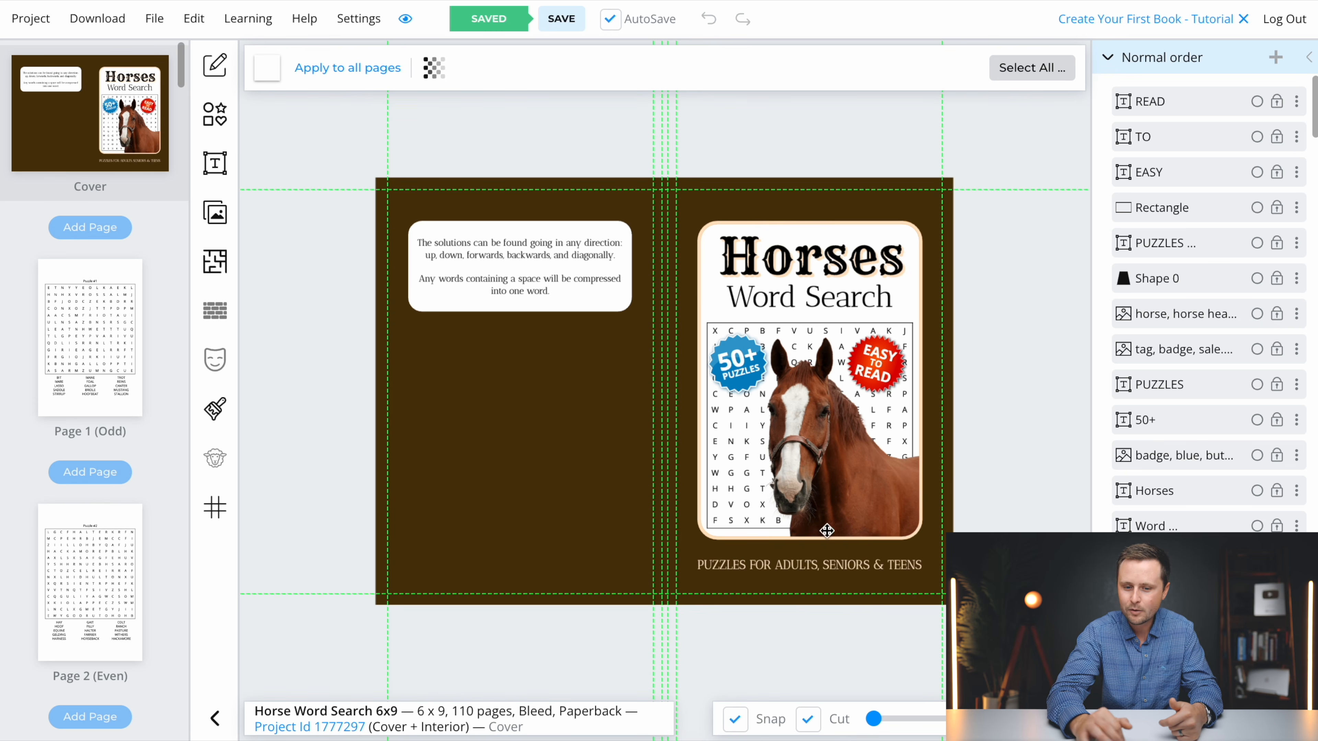
# Look through the puzzle and solution pages of the Horse Word Search 6x9 project.
pyautogui.click(87, 353)
pyautogui.scroll(-5, 90, 358)
pyautogui.scroll(-20, 91, 366)
pyautogui.scroll(-20, 91, 365)
pyautogui.scroll(-20, 91, 364)
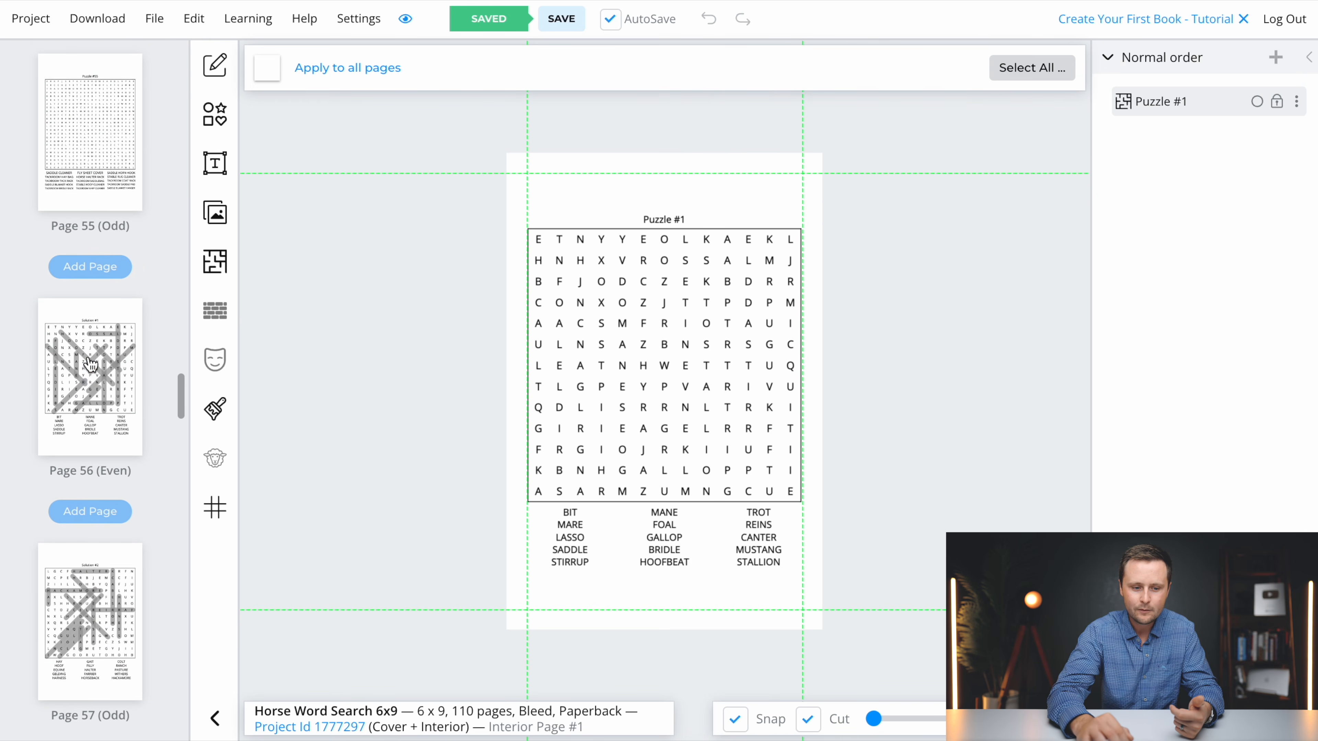
pyautogui.click(92, 366)
pyautogui.scroll(-13, 101, 389)
pyautogui.scroll(-18, 103, 395)
pyautogui.scroll(20, 102, 396)
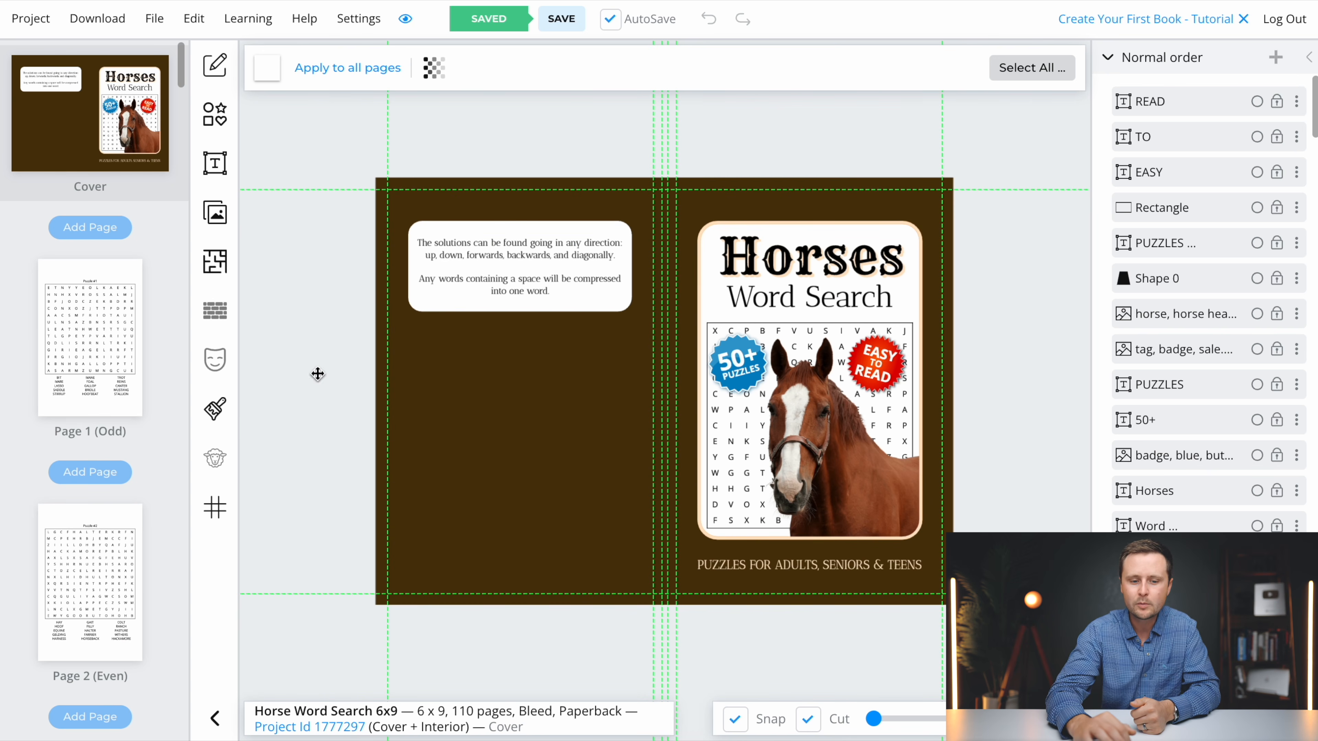
# Start a new Paperback: Cover and Interior project named "Template 6x9 word search".
pyautogui.click(30, 23)
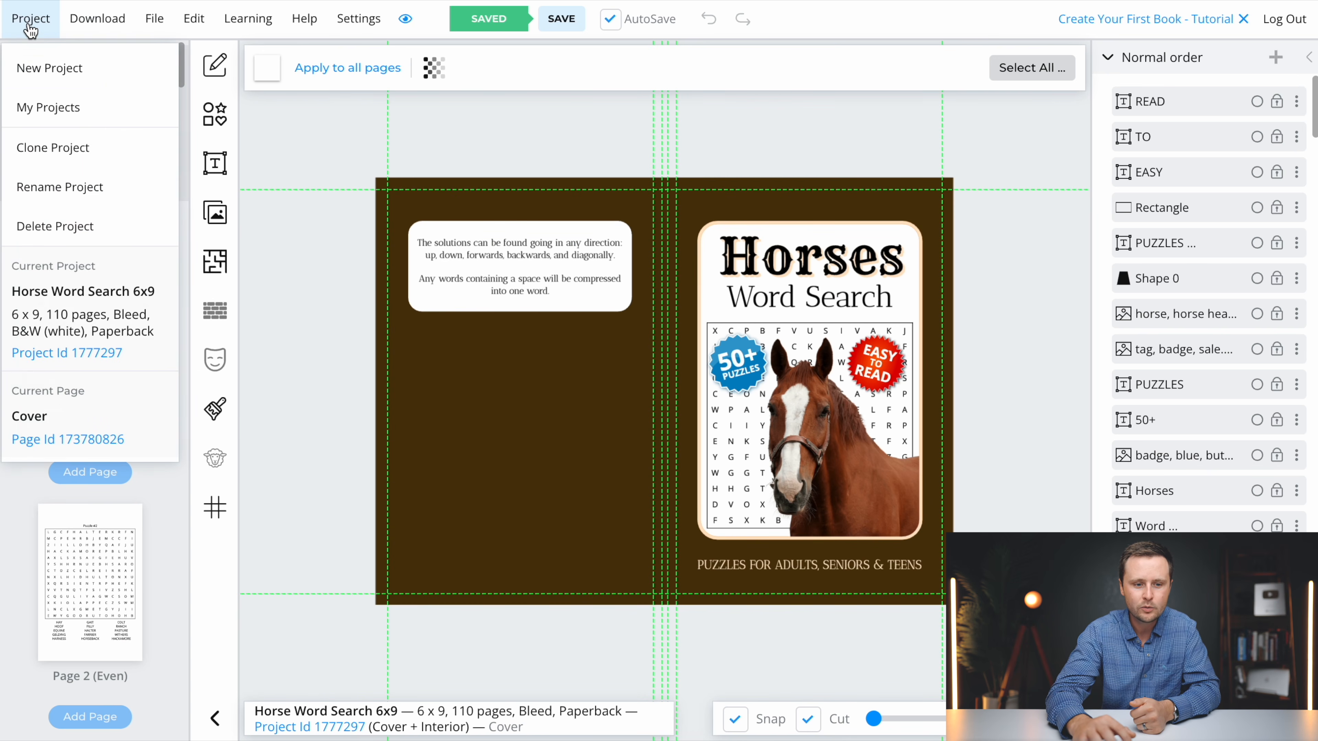
pyautogui.click(41, 71)
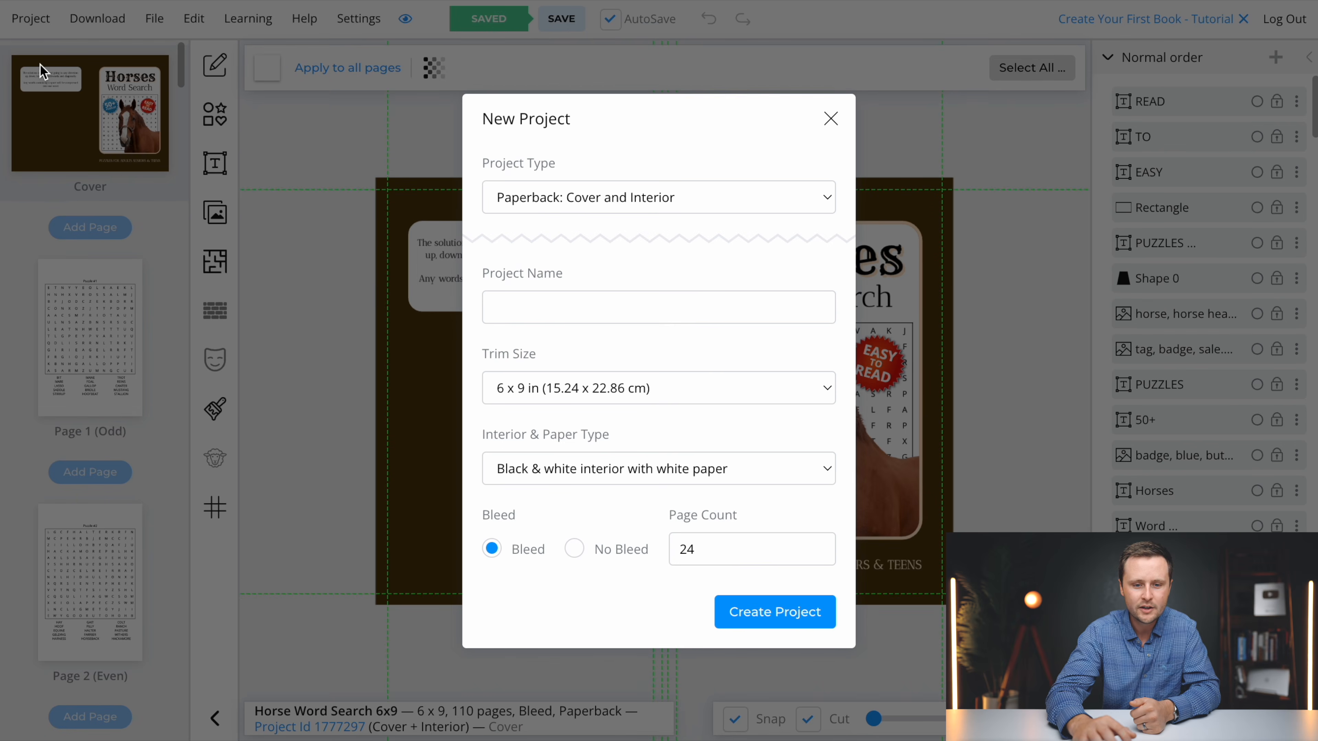
pyautogui.click(676, 210)
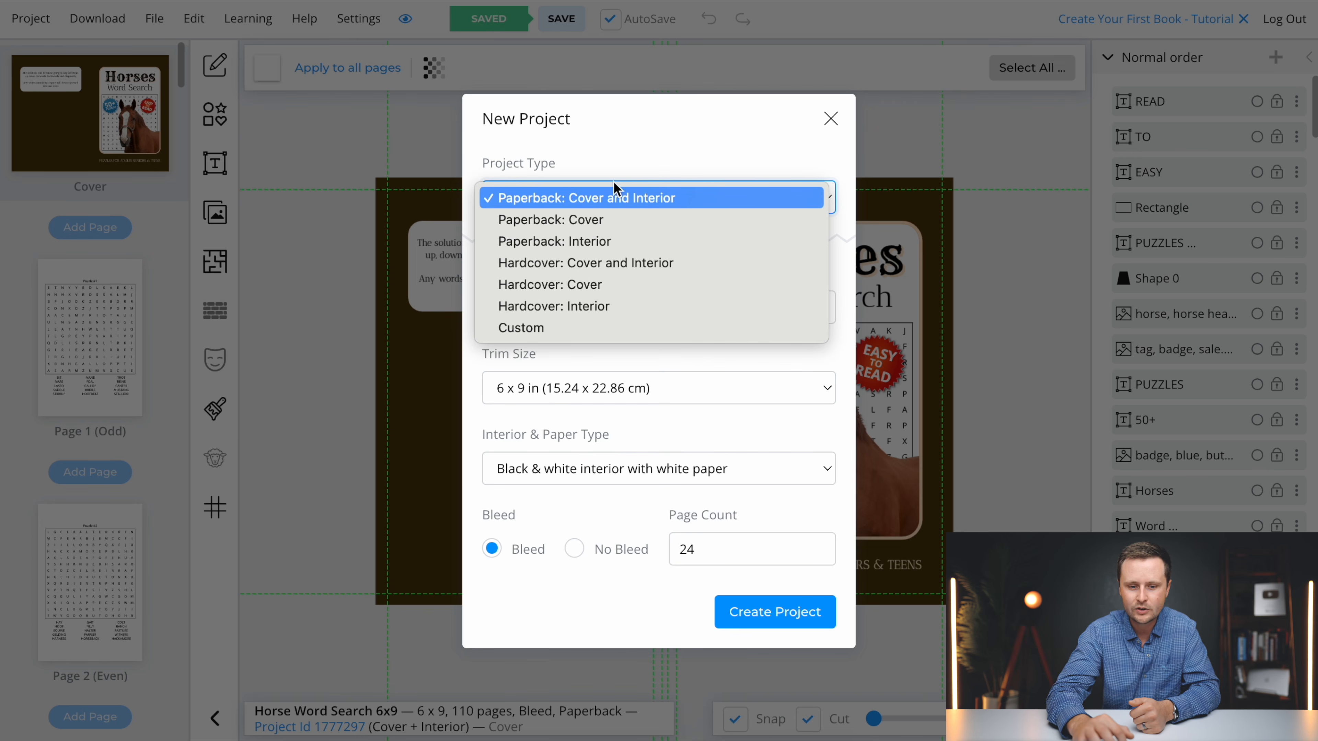
pyautogui.click(633, 168)
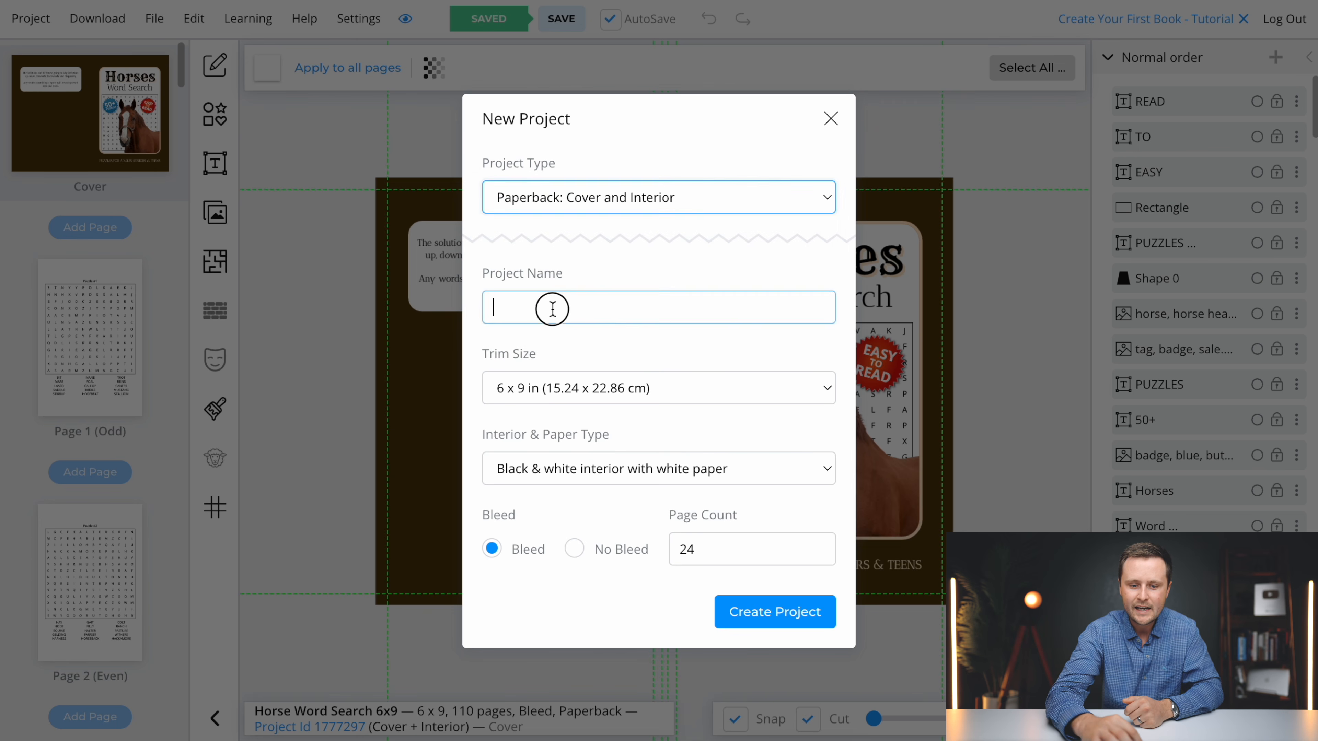
pyautogui.click(552, 309)
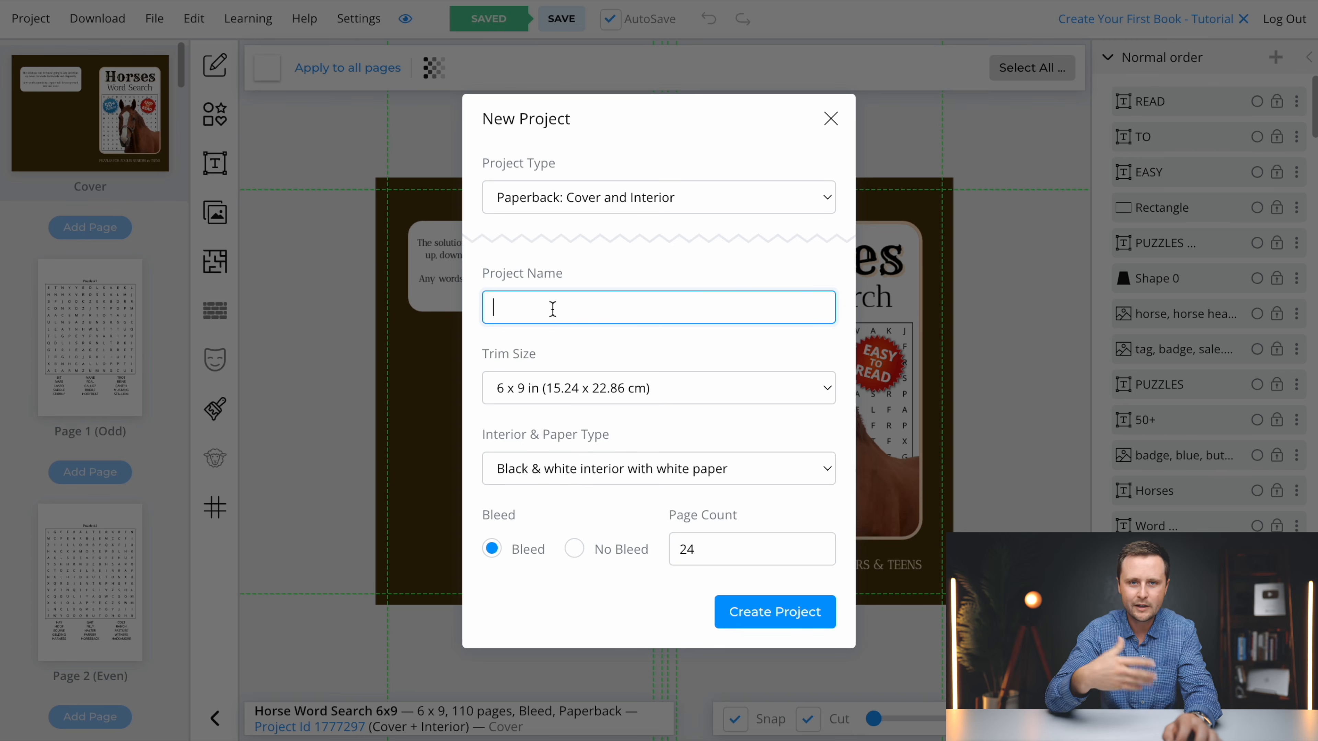
pyautogui.write('Template 6x9')
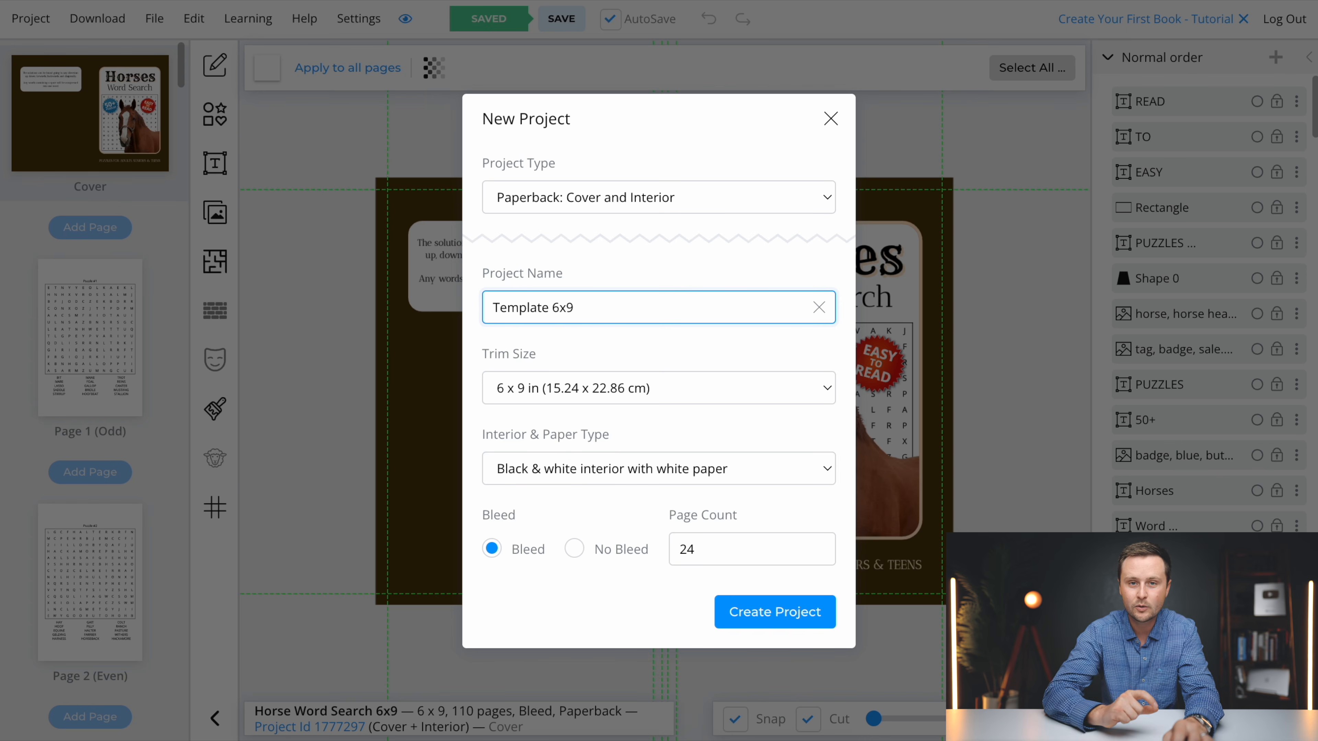
pyautogui.write('word search')
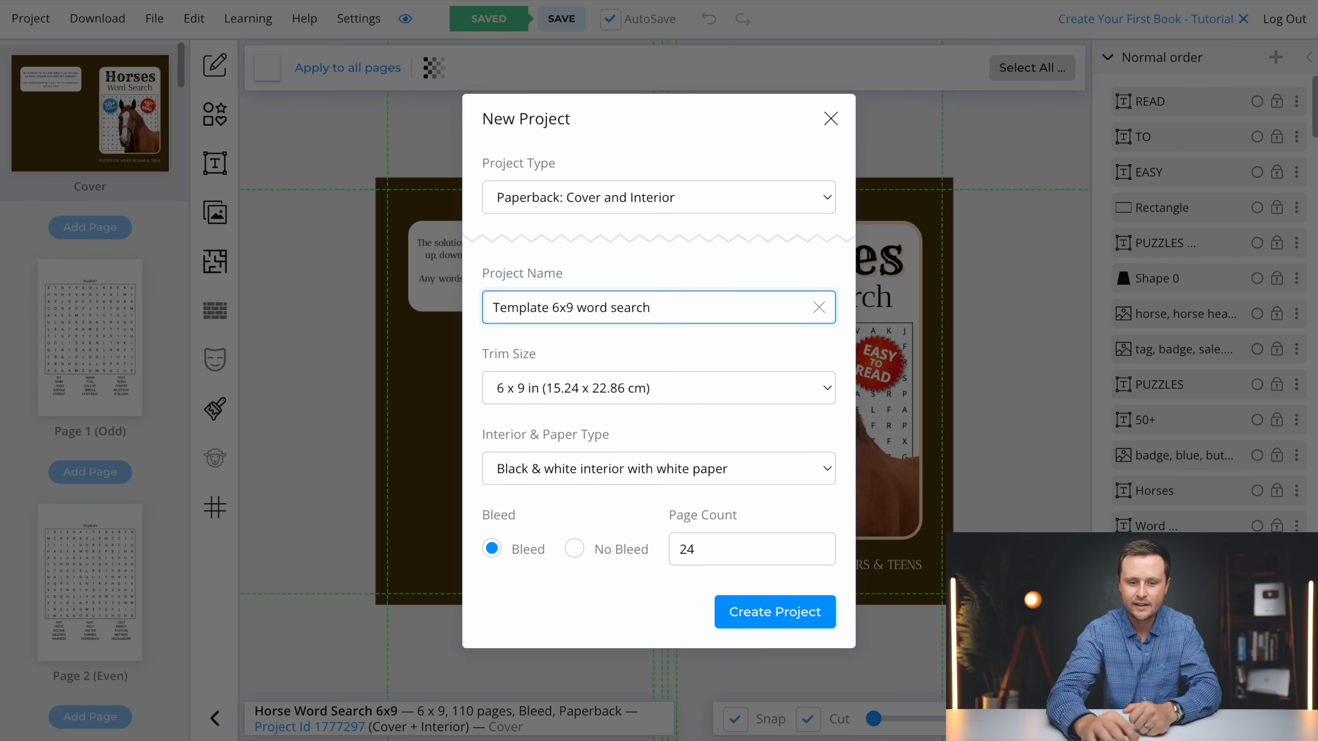
# Create the project with 6 x 9 in trim size, black & white interior on white paper, bleed and 110 pages.
pyautogui.click(538, 386)
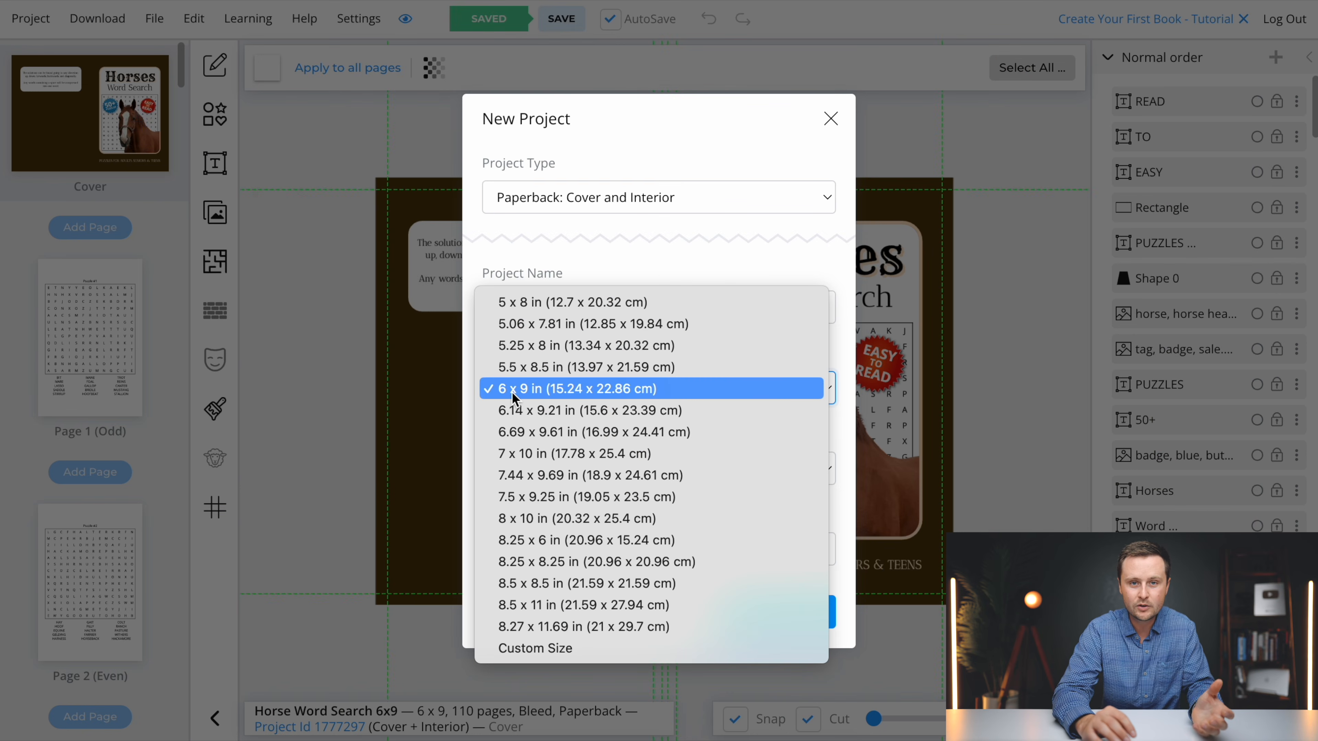
pyautogui.click(509, 390)
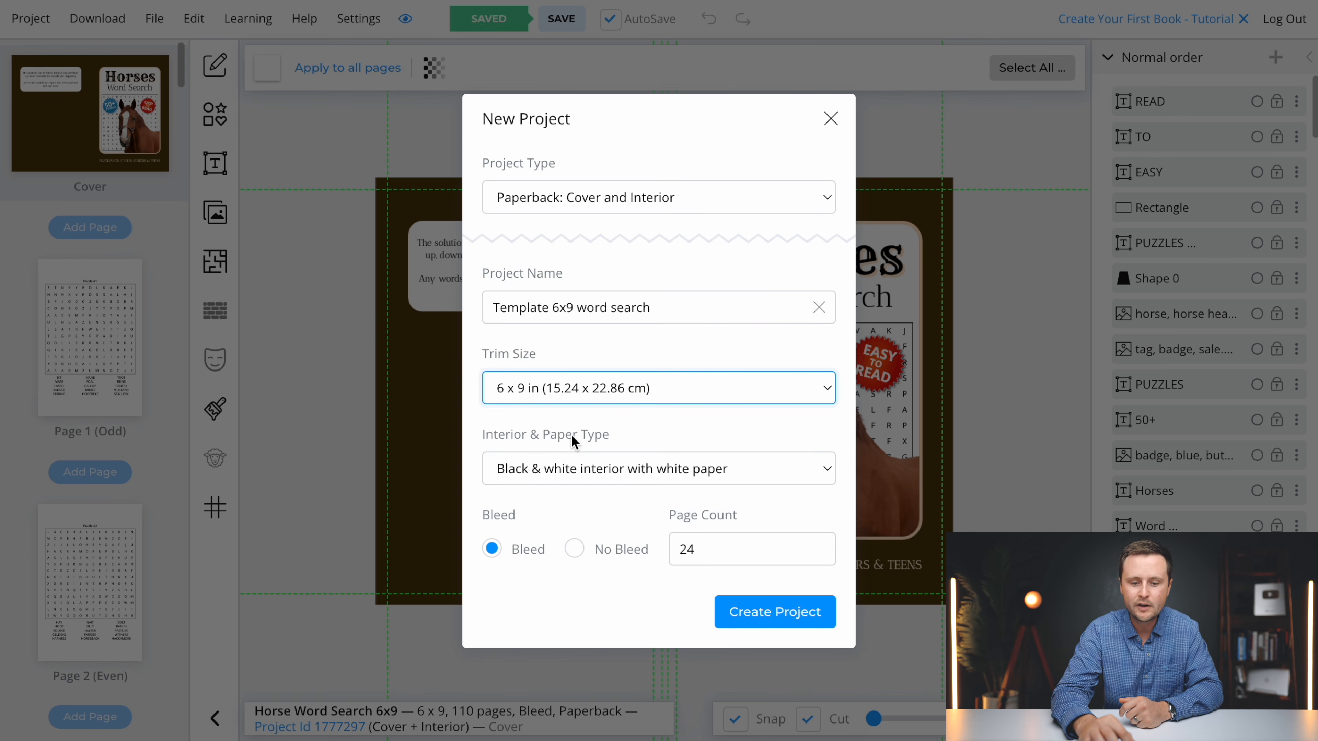
pyautogui.click(601, 468)
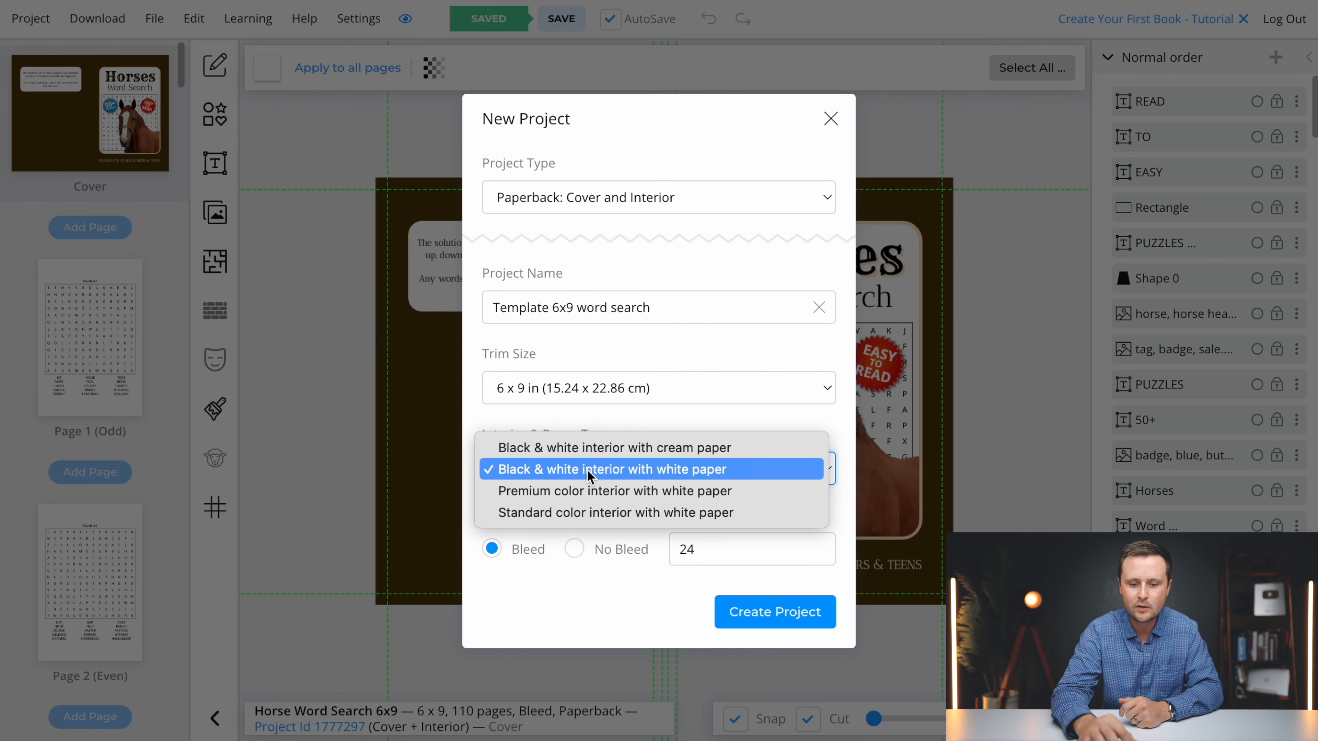
pyautogui.click(832, 471)
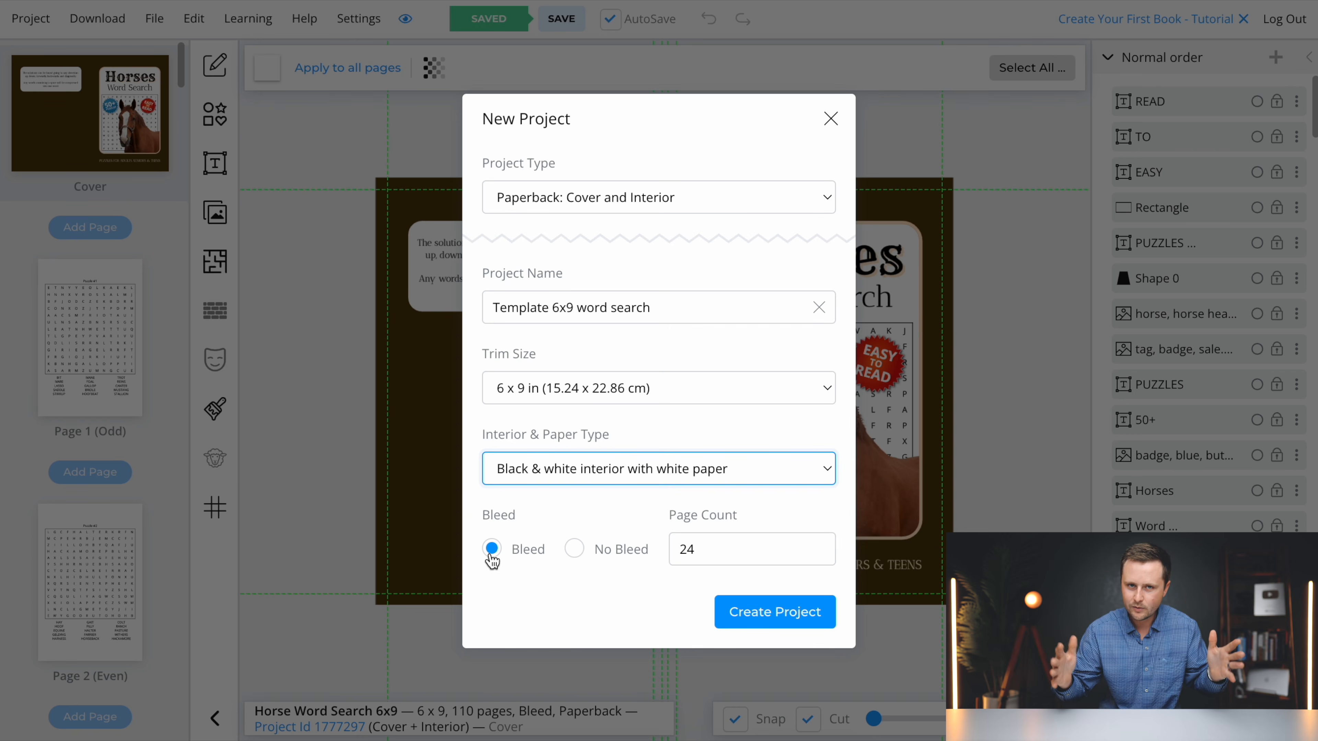
pyautogui.moveTo(712, 548); pyautogui.dragTo(671, 548)
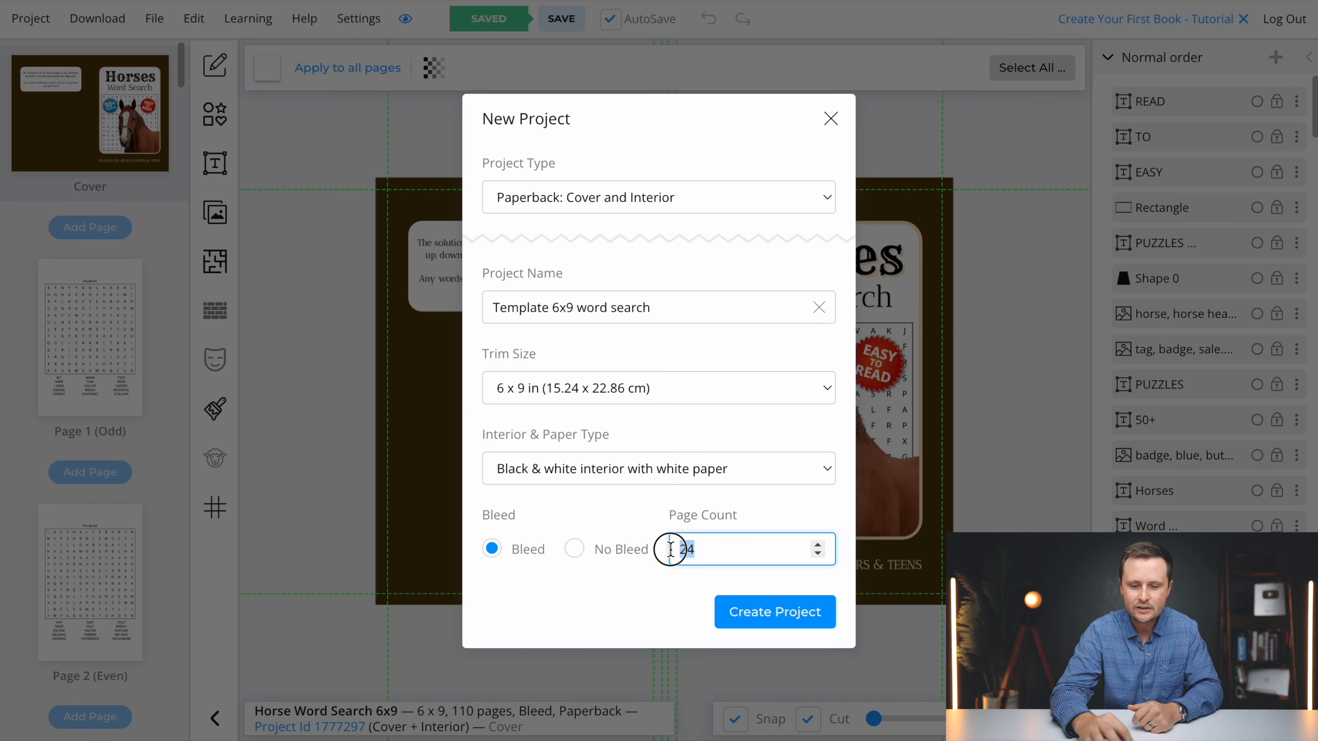
pyautogui.write('110')
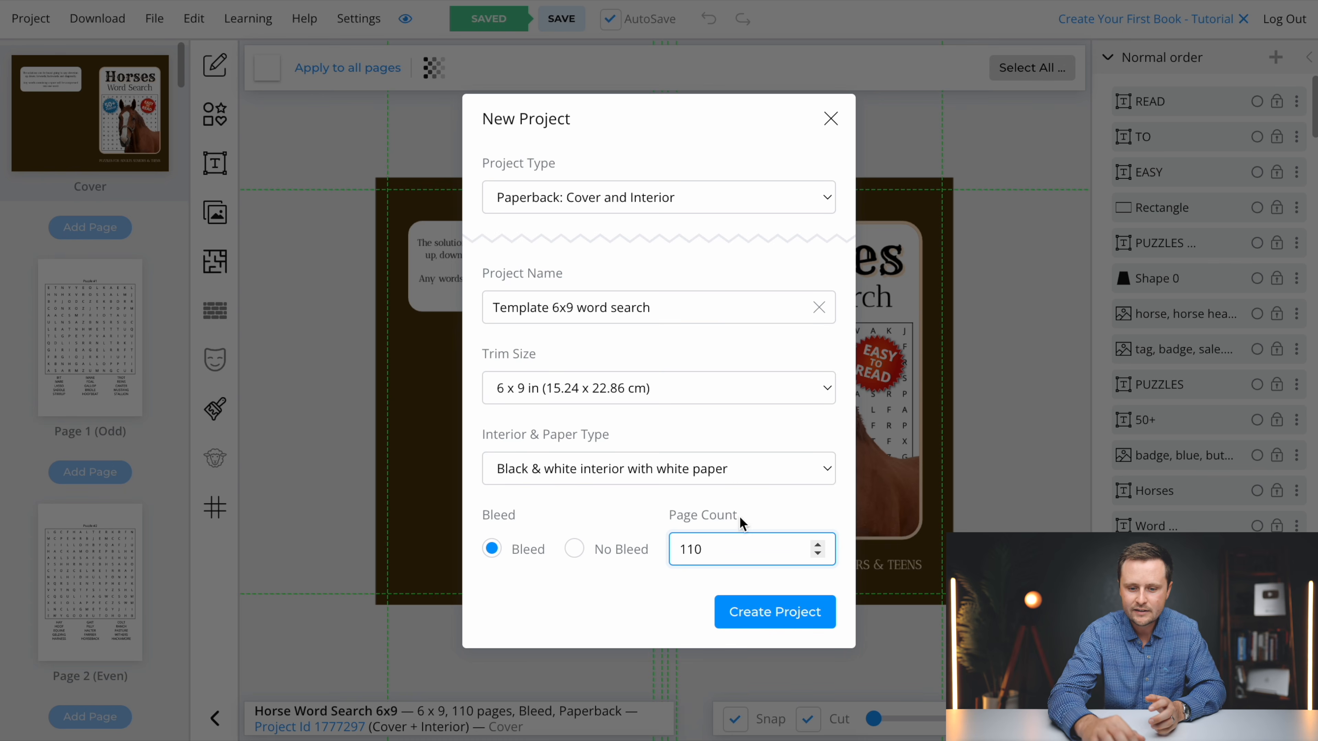
pyautogui.click(767, 625)
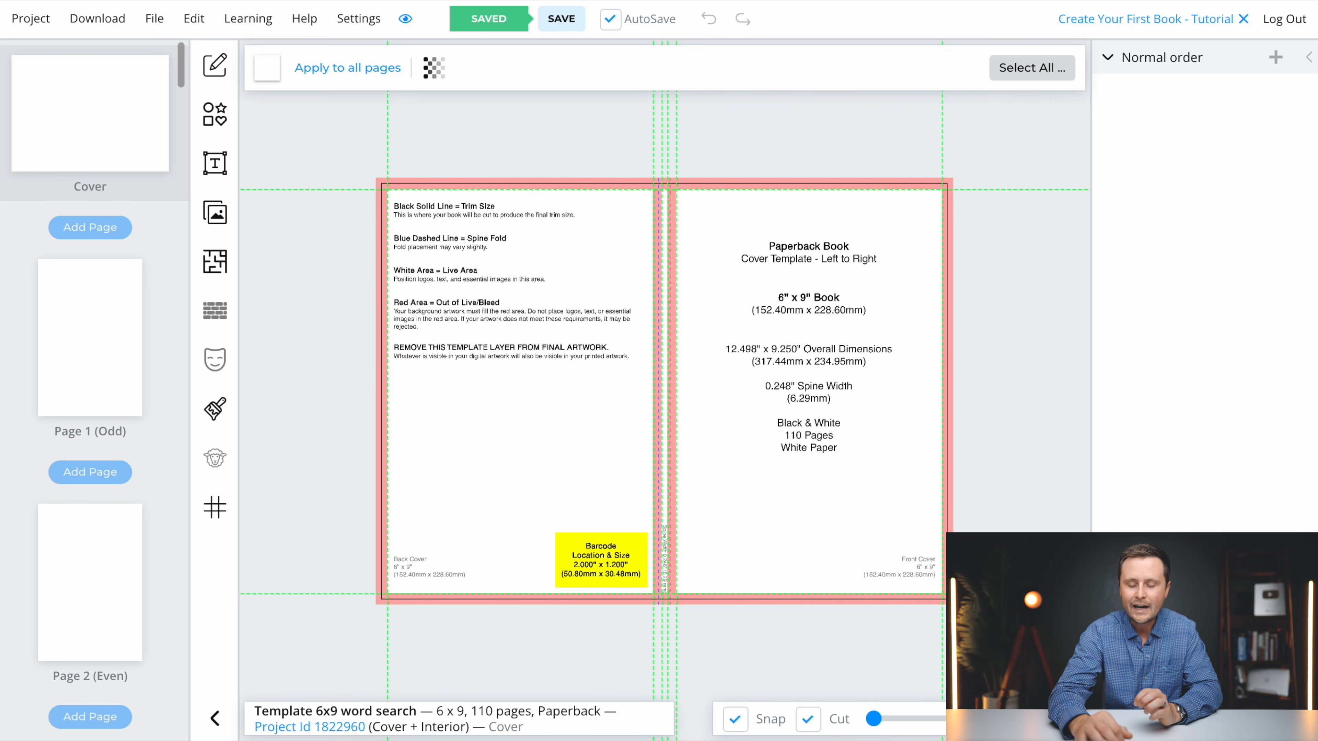
pyautogui.scroll(3, 784, 311)
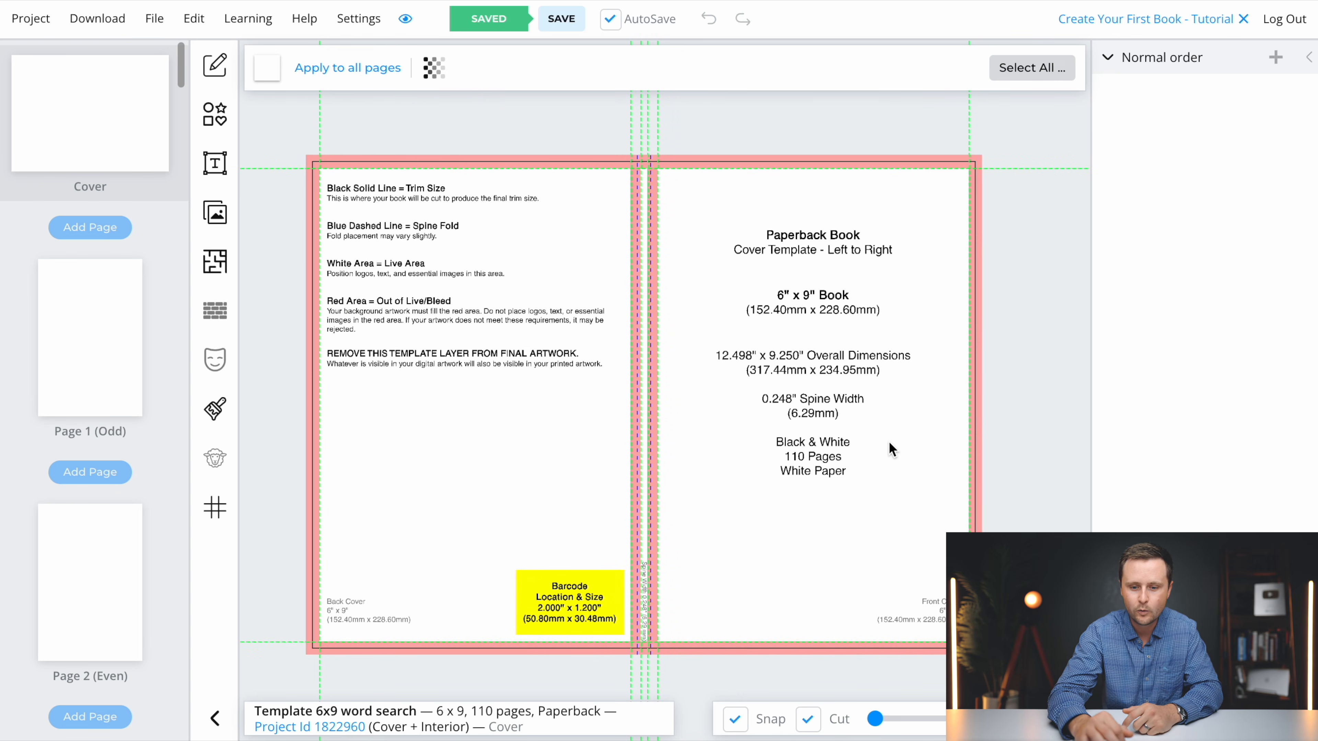
pyautogui.scroll(1, 883, 515)
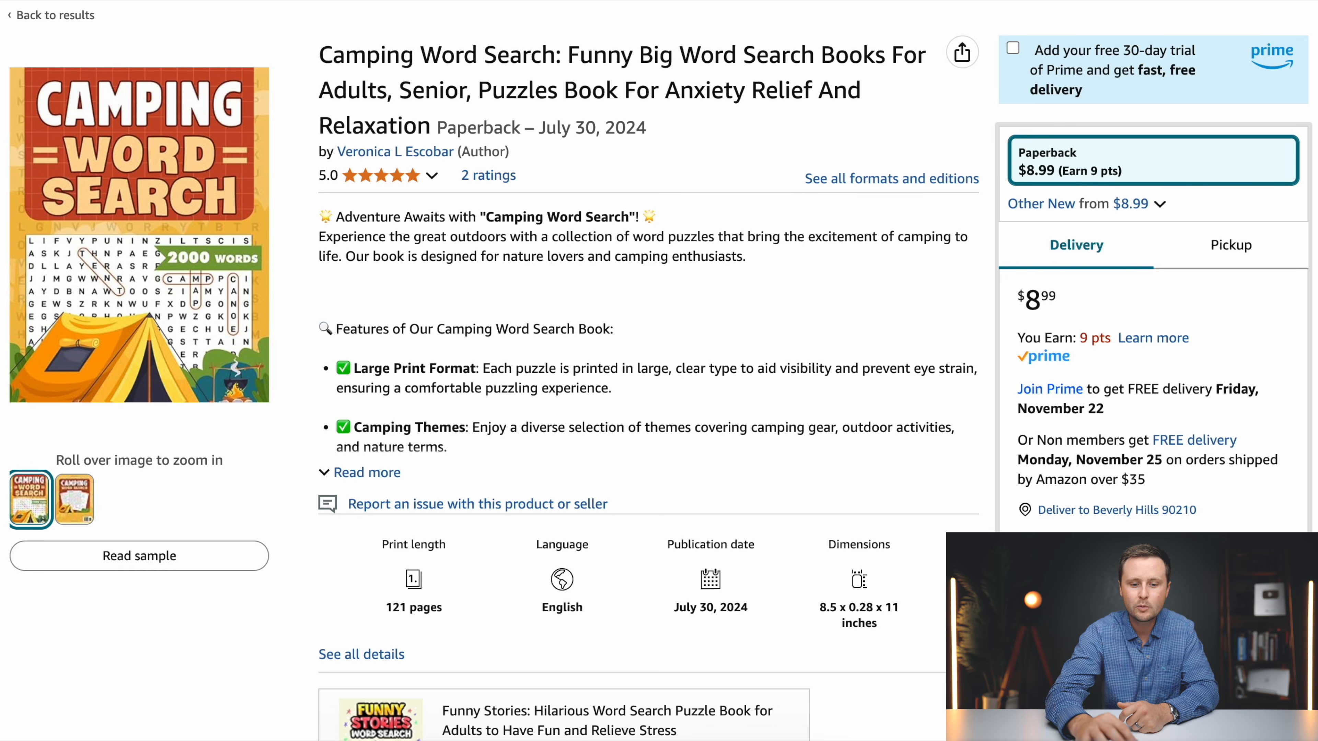
# View the second image of the Camping Word Search listing and examine the full 6 x 9 cover template.
pyautogui.click(77, 513)
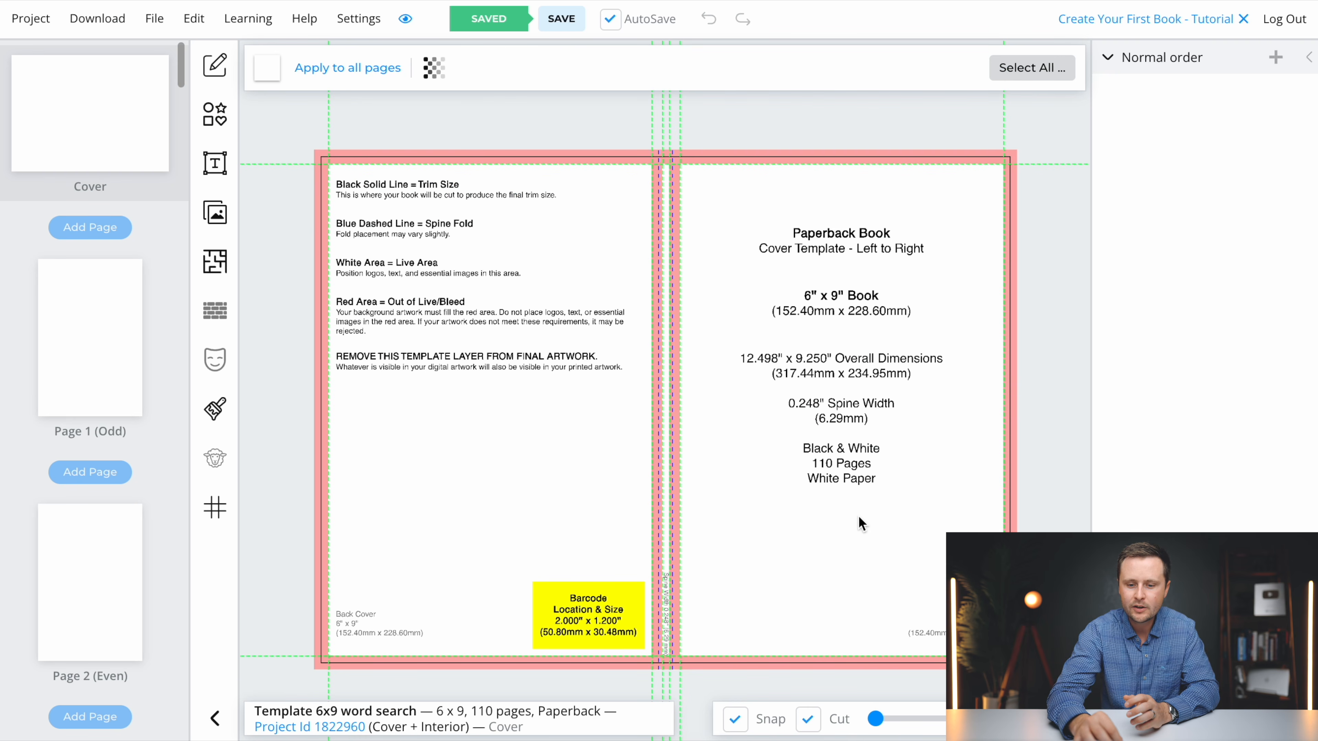
pyautogui.scroll(1, 861, 519)
pyautogui.scroll(1, 848, 489)
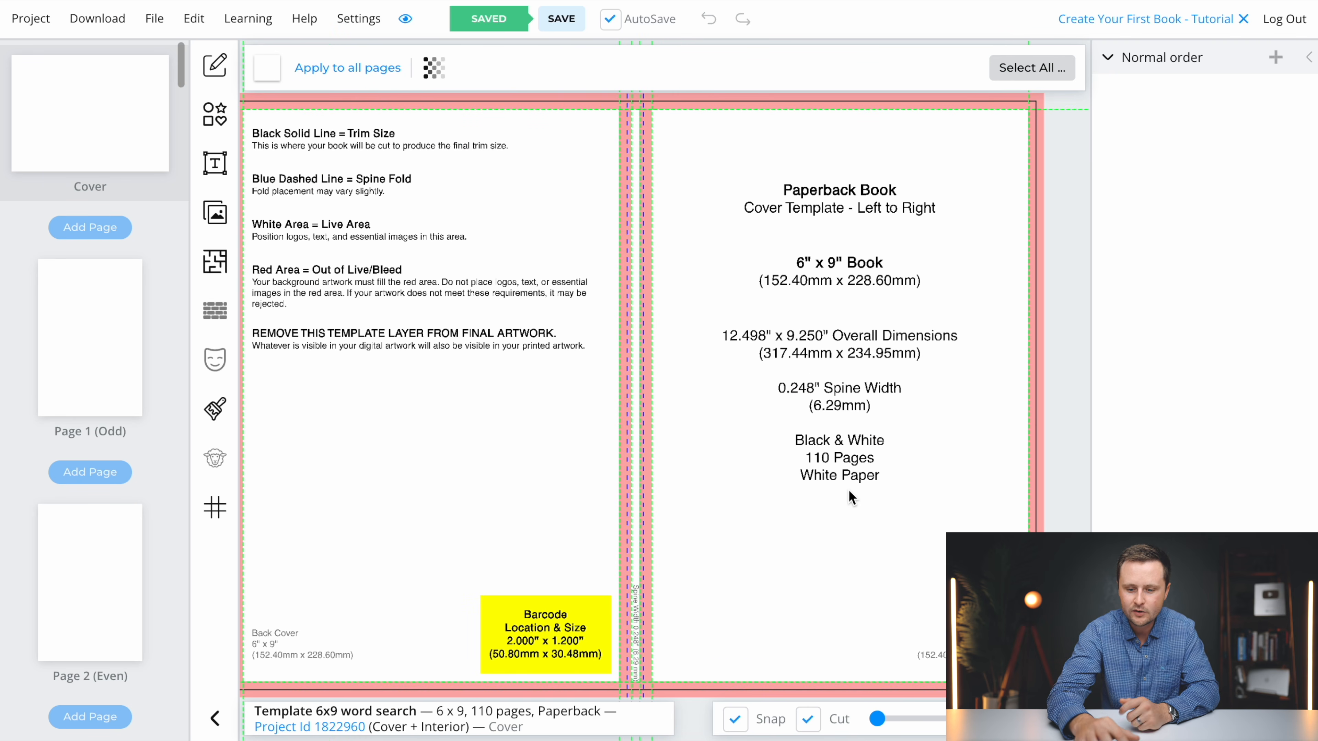
pyautogui.moveTo(704, 426); pyautogui.dragTo(734, 493)
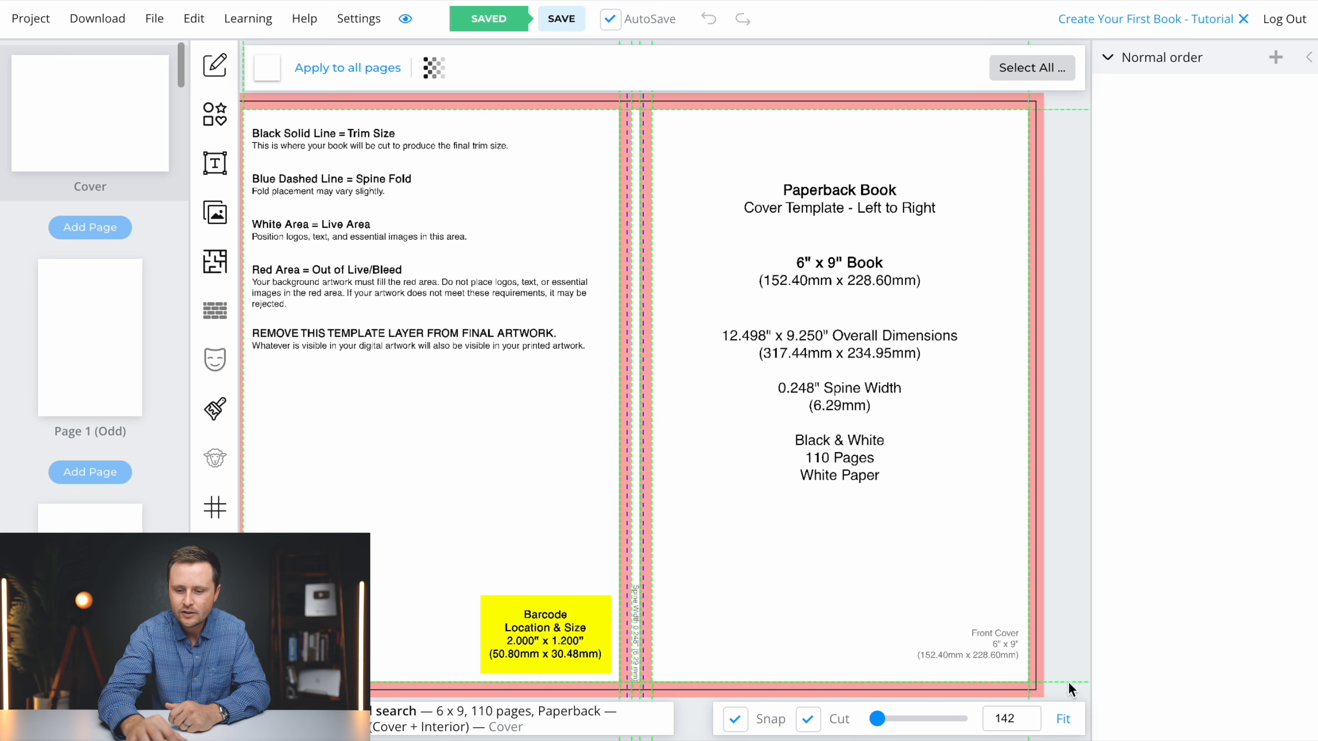
pyautogui.click(1063, 720)
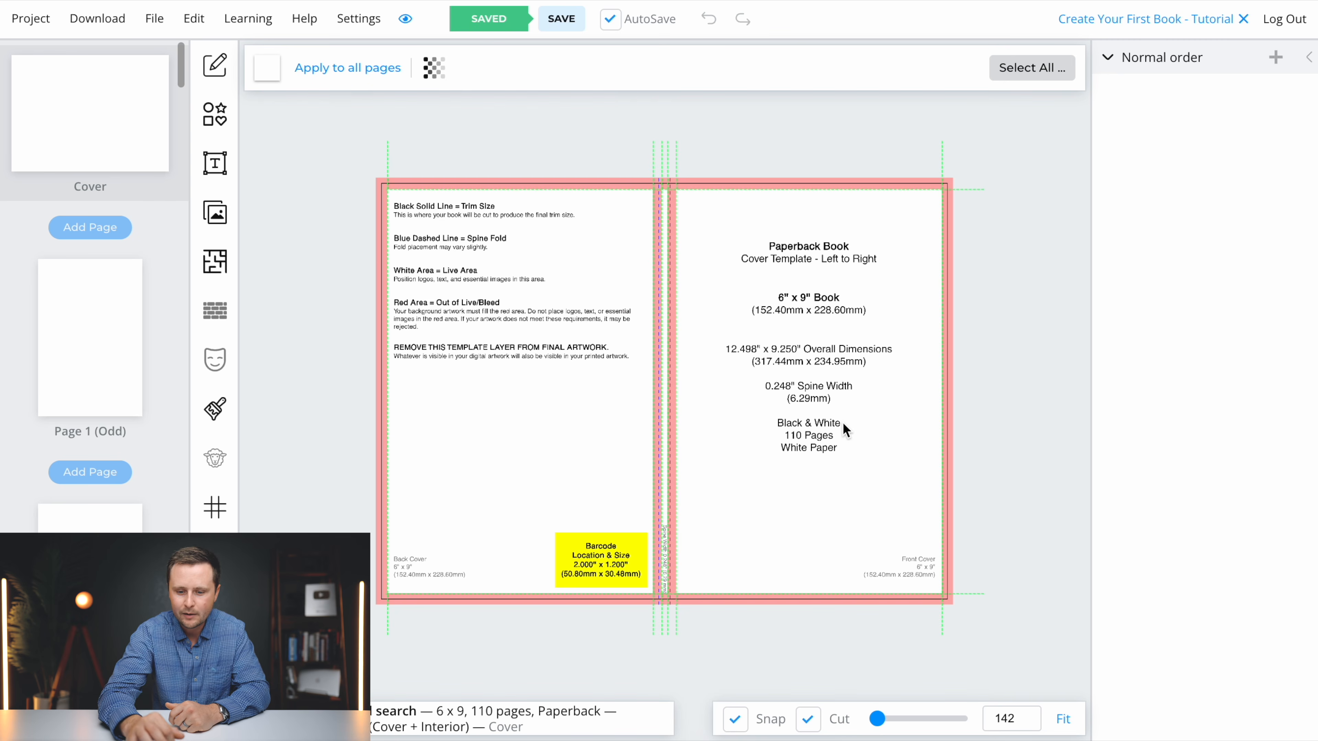
pyautogui.click(876, 719)
pyautogui.moveTo(876, 719); pyautogui.dragTo(874, 717)
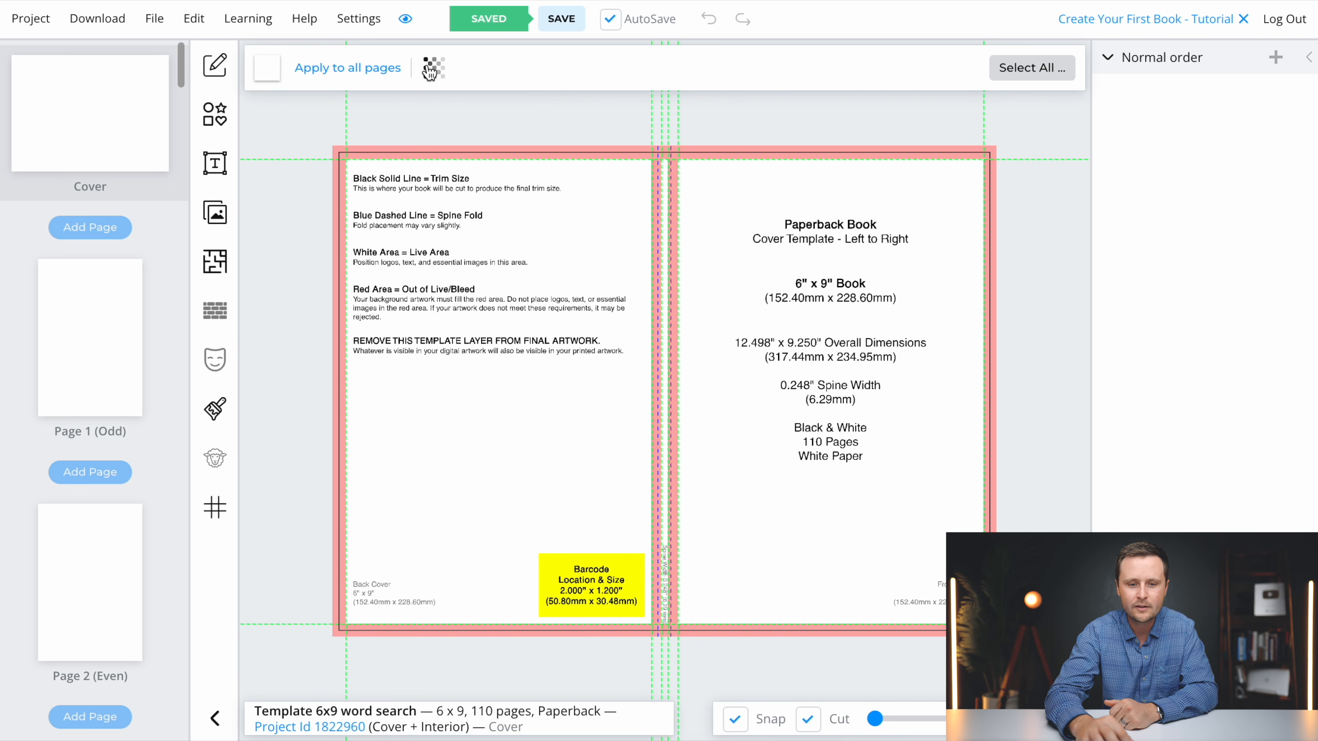
# Hide the cover template guide on the cover page.
pyautogui.click(436, 74)
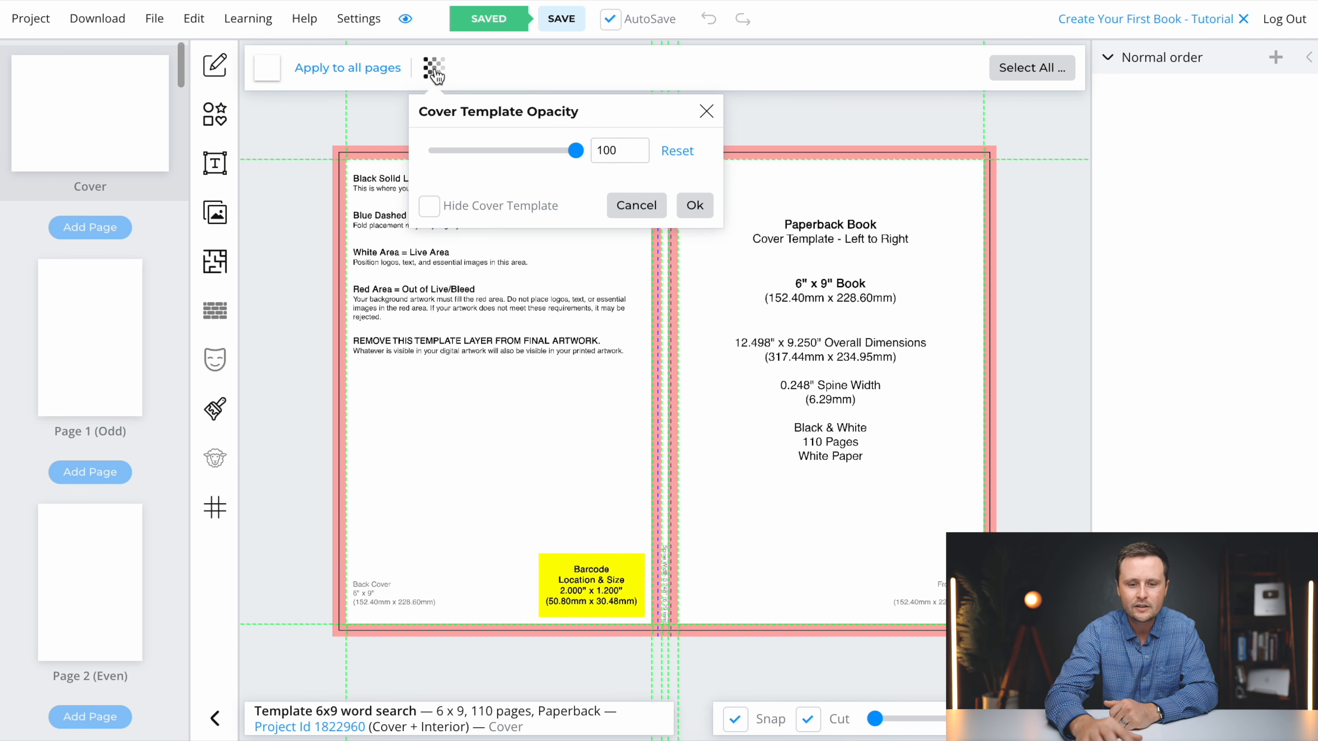
pyautogui.click(429, 206)
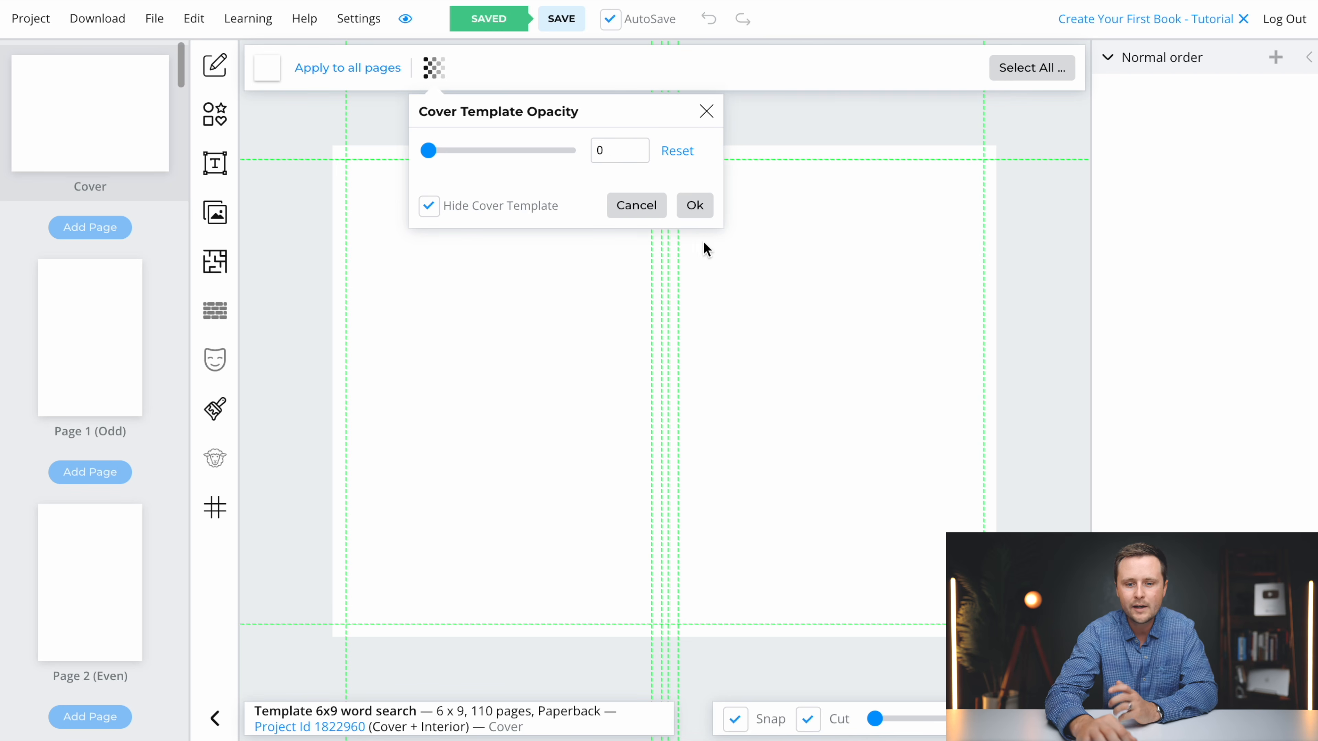
pyautogui.click(701, 208)
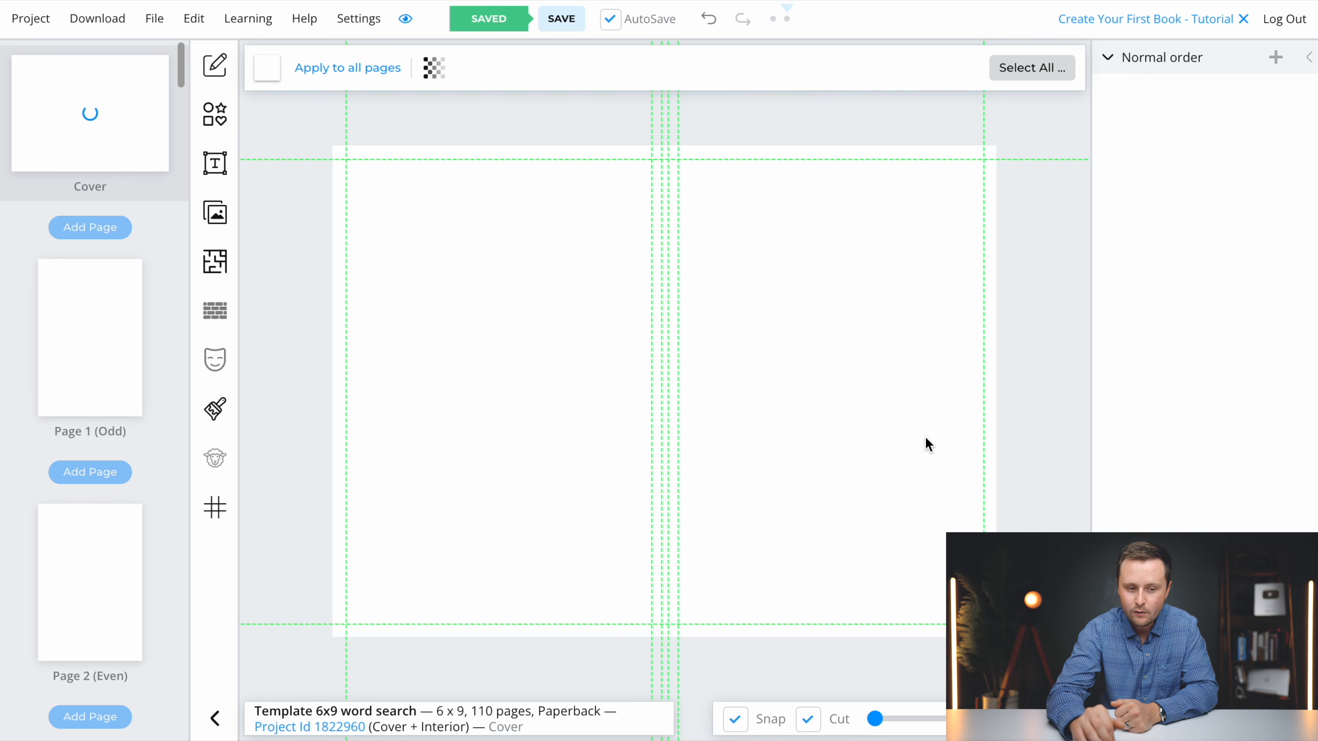
# Add a rectangle and enlarge it to cover the whole front, spine and back, extending past all the page edges.
pyautogui.click(214, 113)
pyautogui.click(268, 134)
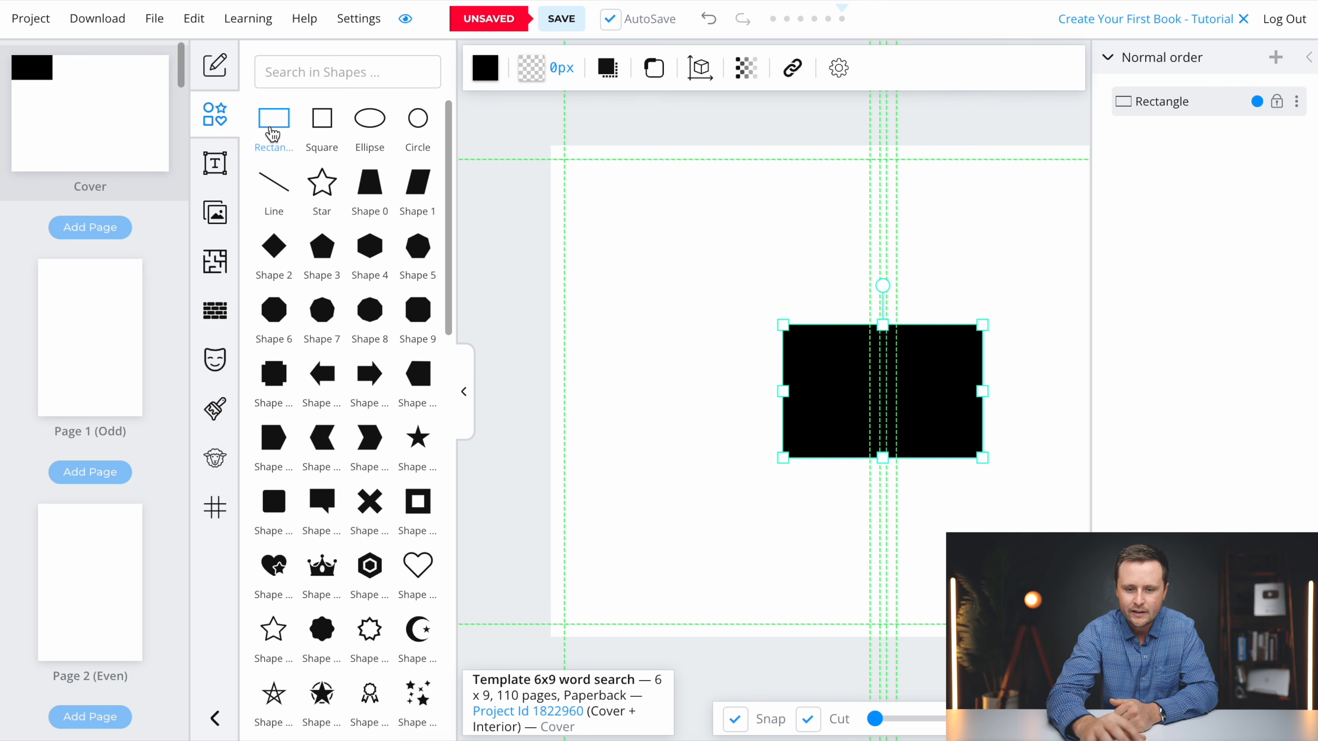
pyautogui.moveTo(846, 395); pyautogui.dragTo(650, 195)
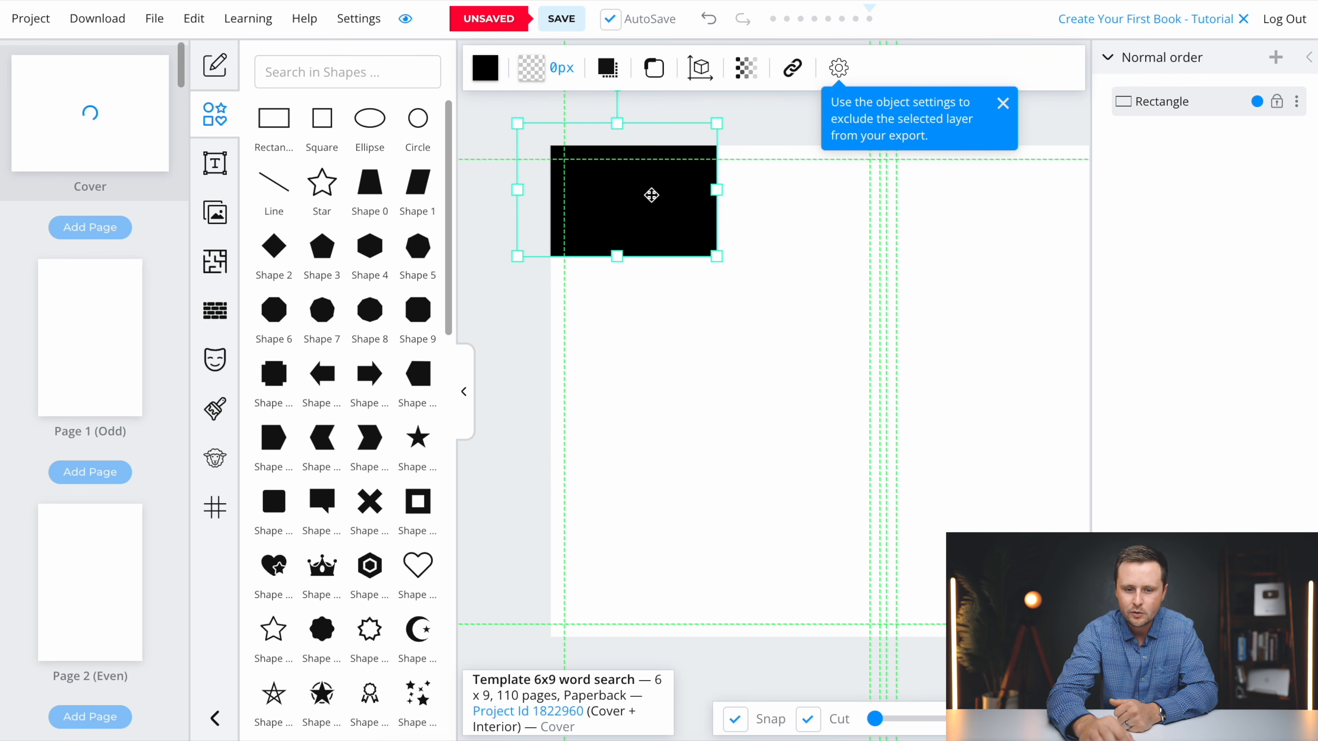
pyautogui.click(462, 394)
pyautogui.moveTo(499, 256); pyautogui.dragTo(1120, 670)
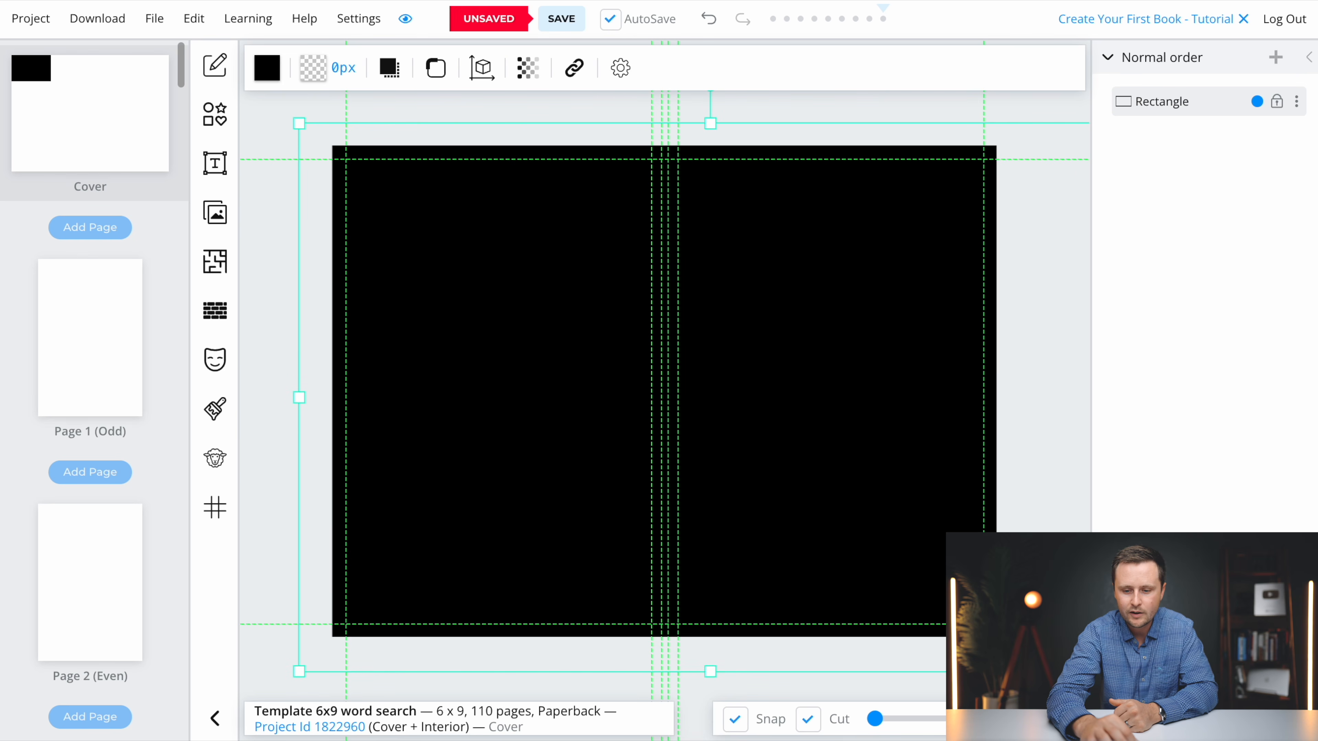
pyautogui.moveTo(752, 506); pyautogui.dragTo(685, 506)
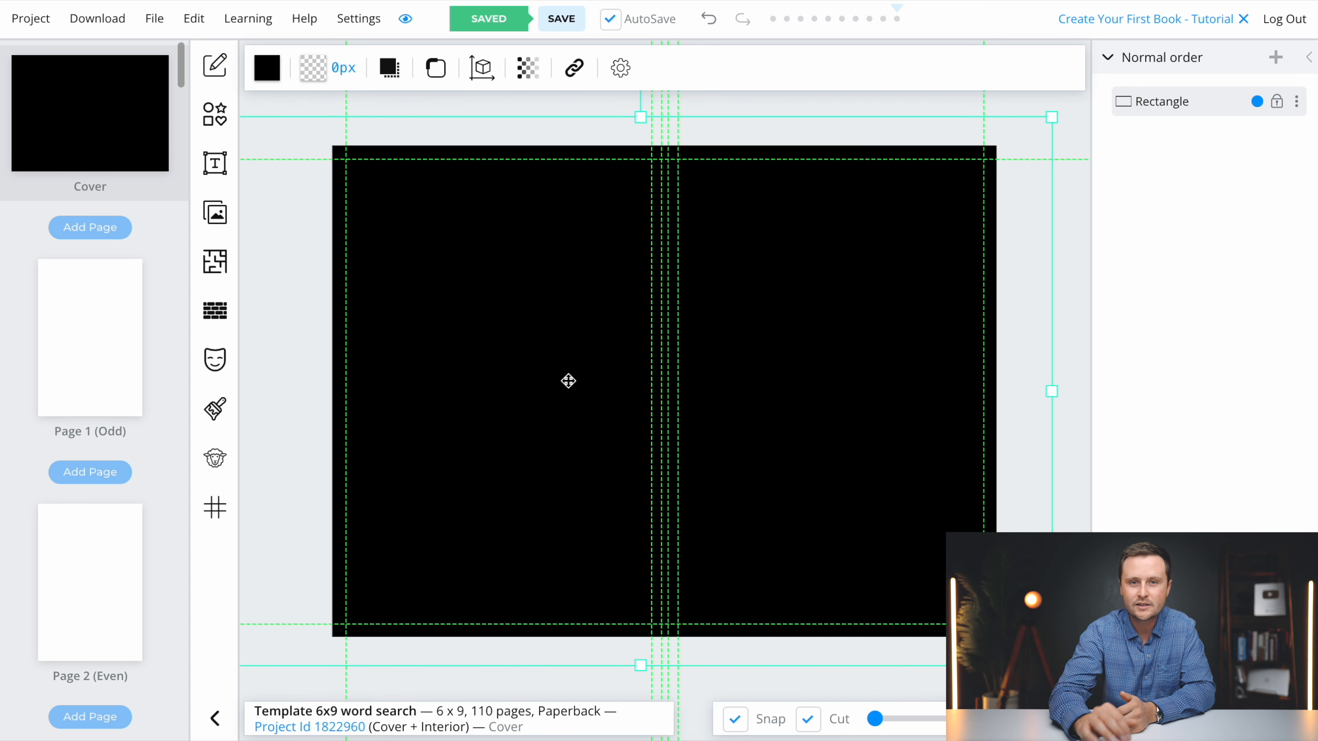
# Change the background rectangle's fill to dark brown #553A00.
pyautogui.click(268, 69)
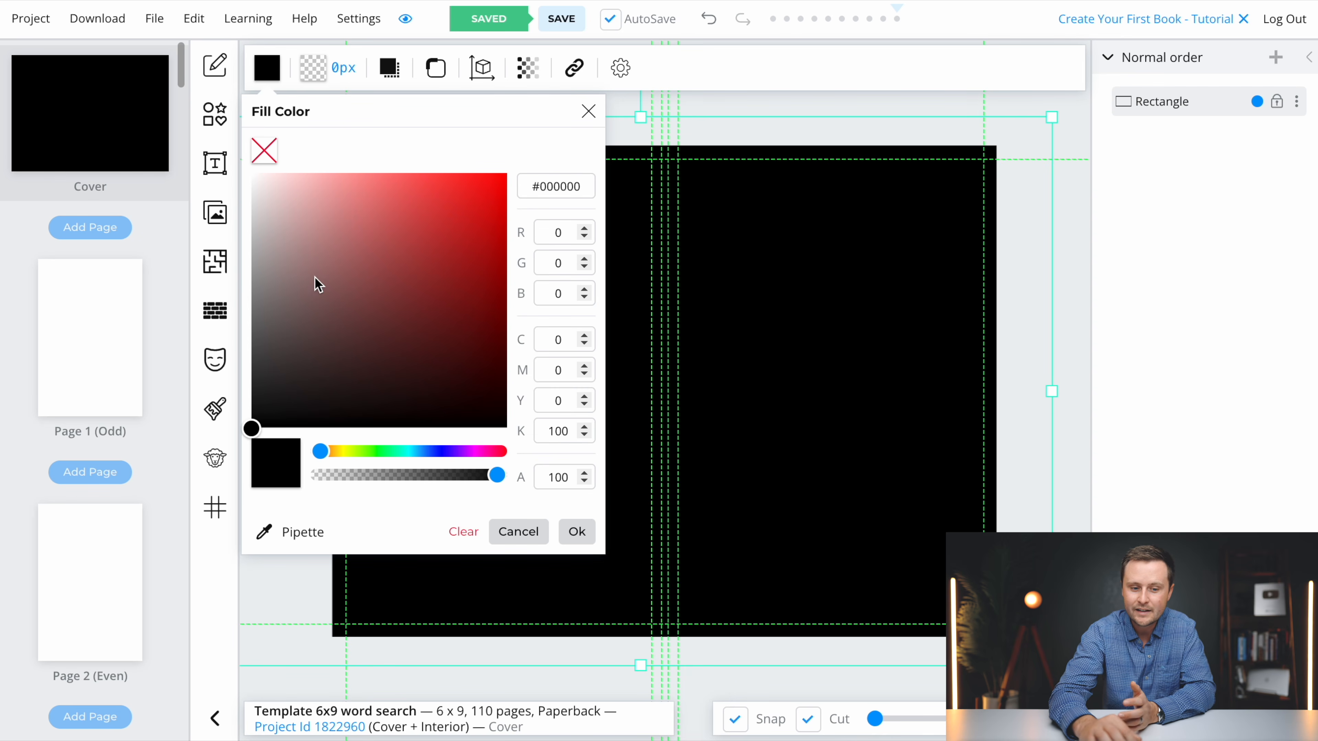
pyautogui.moveTo(252, 432); pyautogui.dragTo(428, 291)
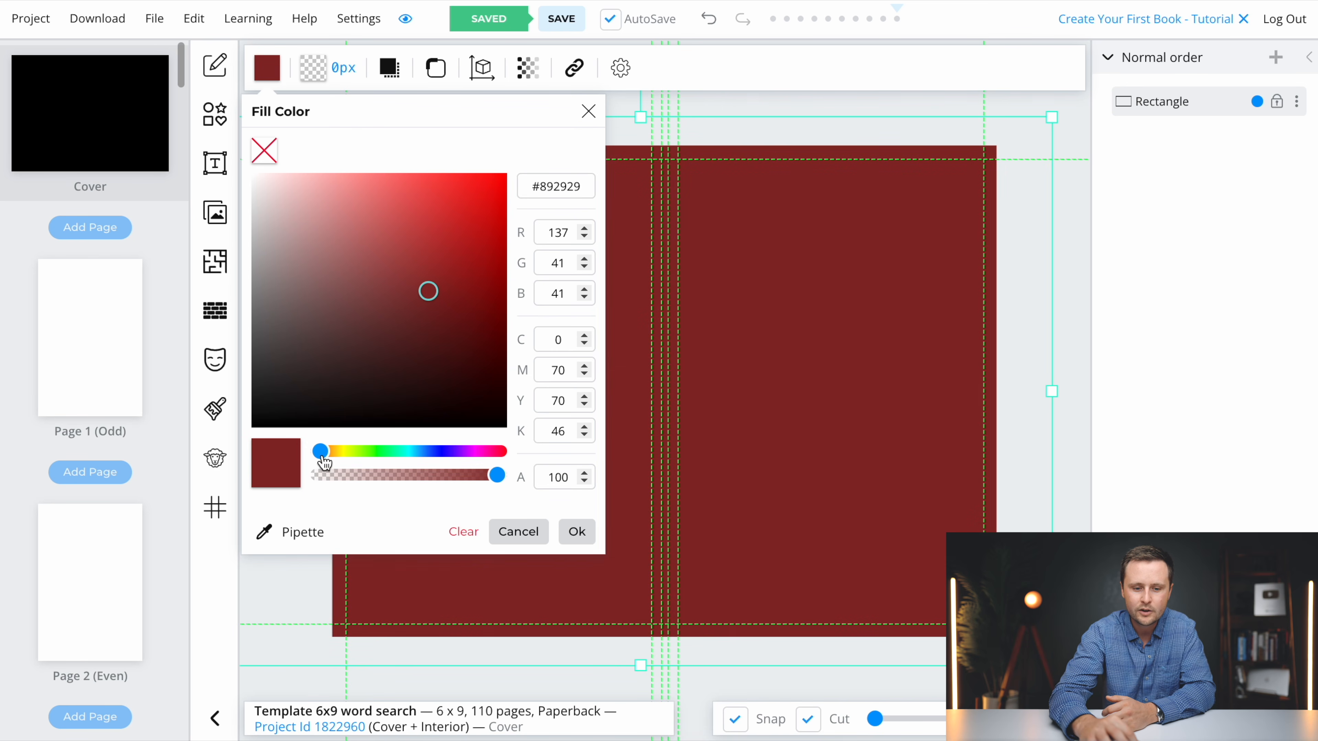
pyautogui.moveTo(319, 451); pyautogui.dragTo(463, 453)
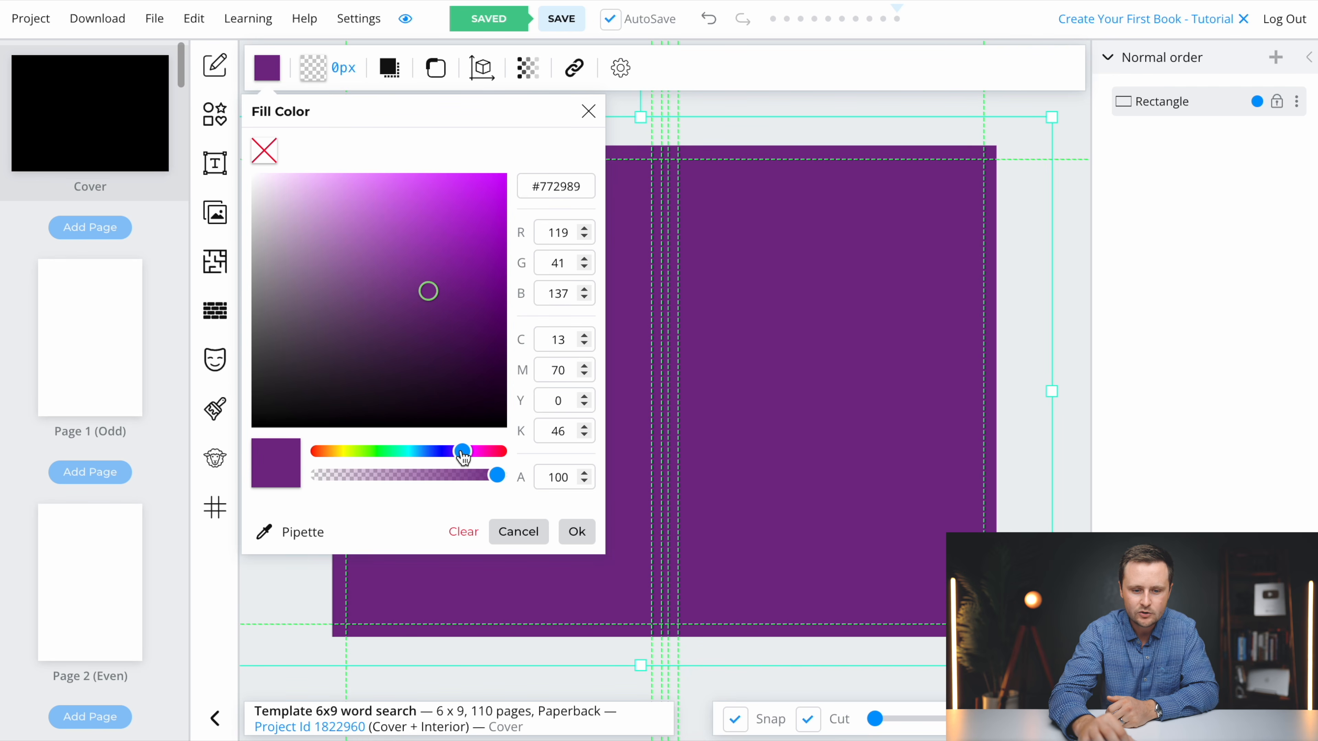
pyautogui.moveTo(463, 453); pyautogui.dragTo(341, 451)
pyautogui.moveTo(424, 297); pyautogui.dragTo(503, 345)
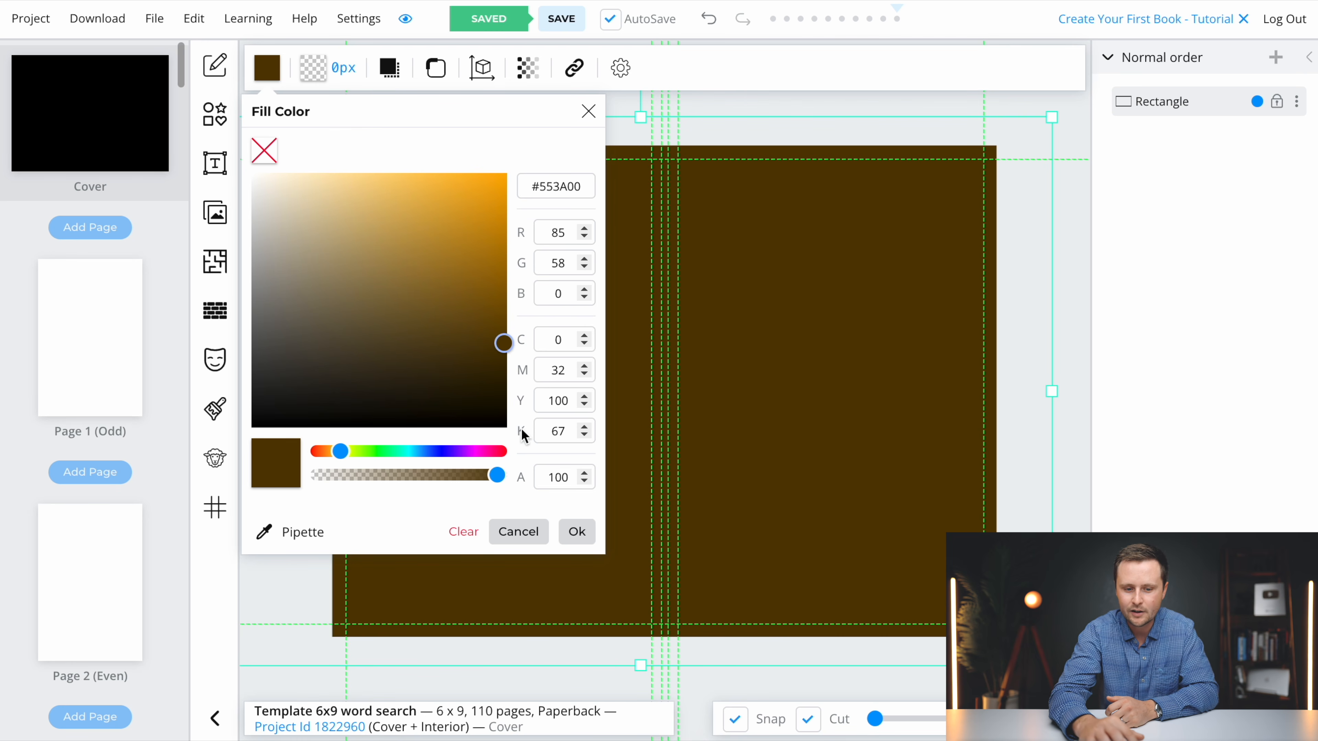
pyautogui.click(577, 534)
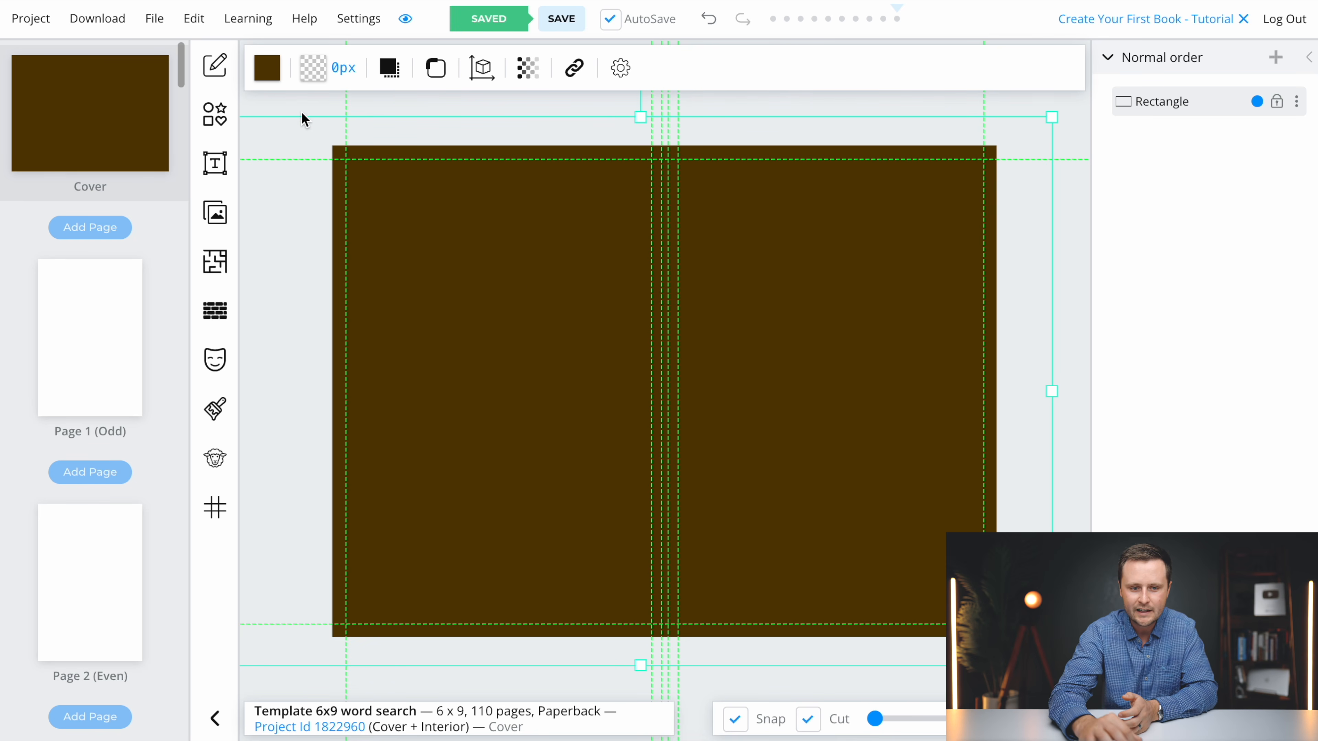
pyautogui.click(267, 68)
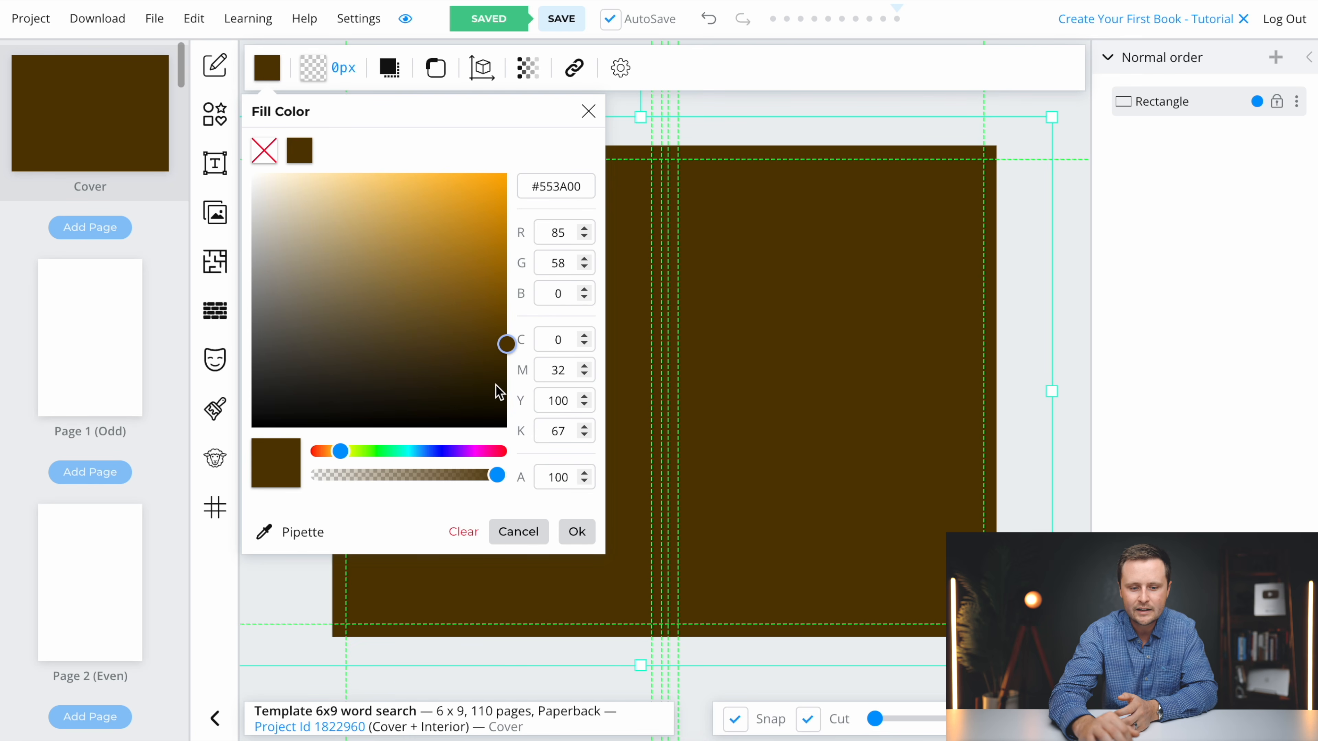
pyautogui.click(776, 499)
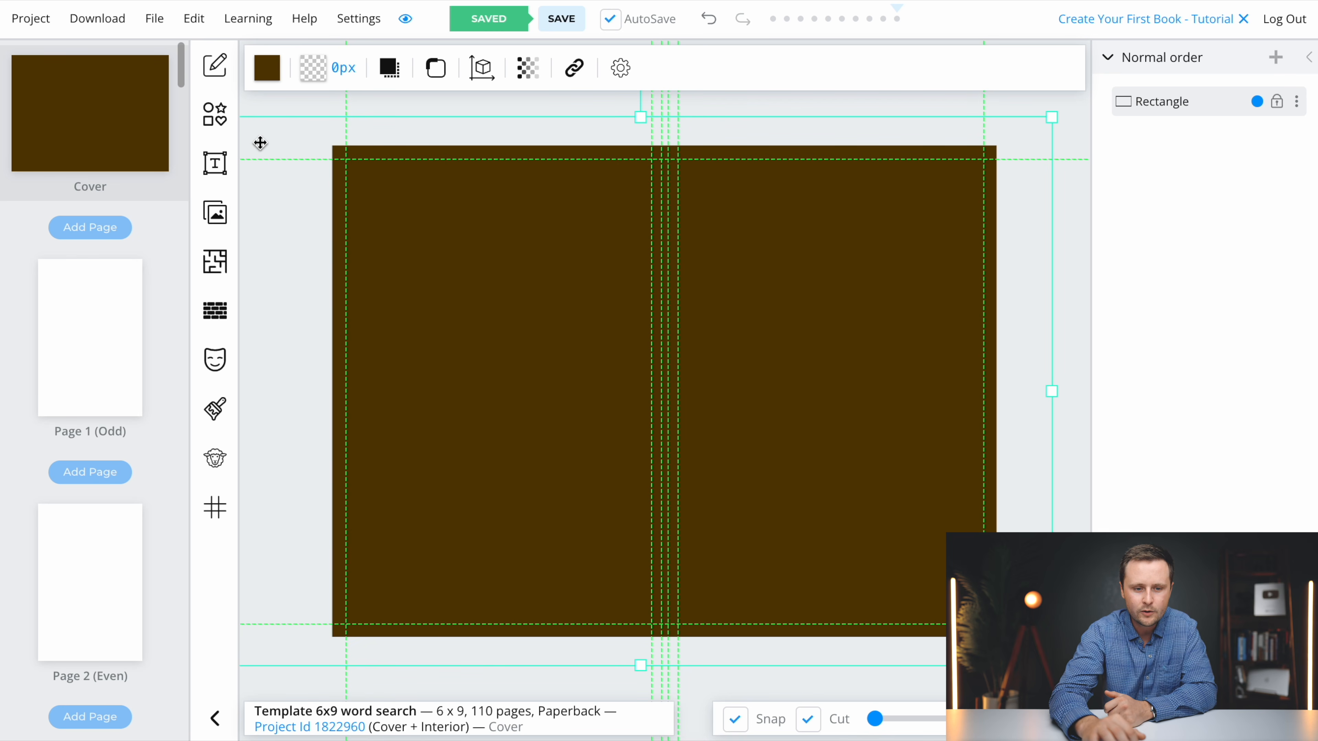
# Add a second rectangle and centre it horizontally on the upper part of the front cover.
pyautogui.click(215, 116)
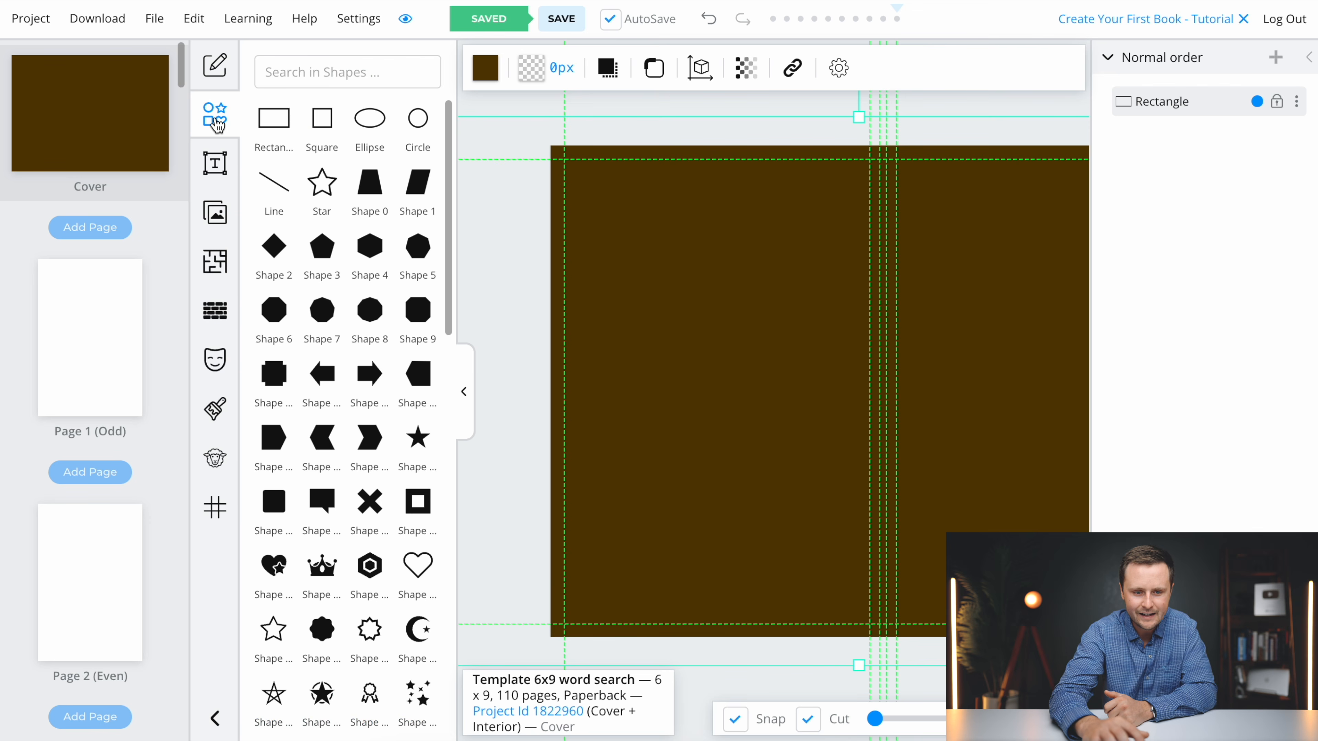
pyautogui.click(274, 125)
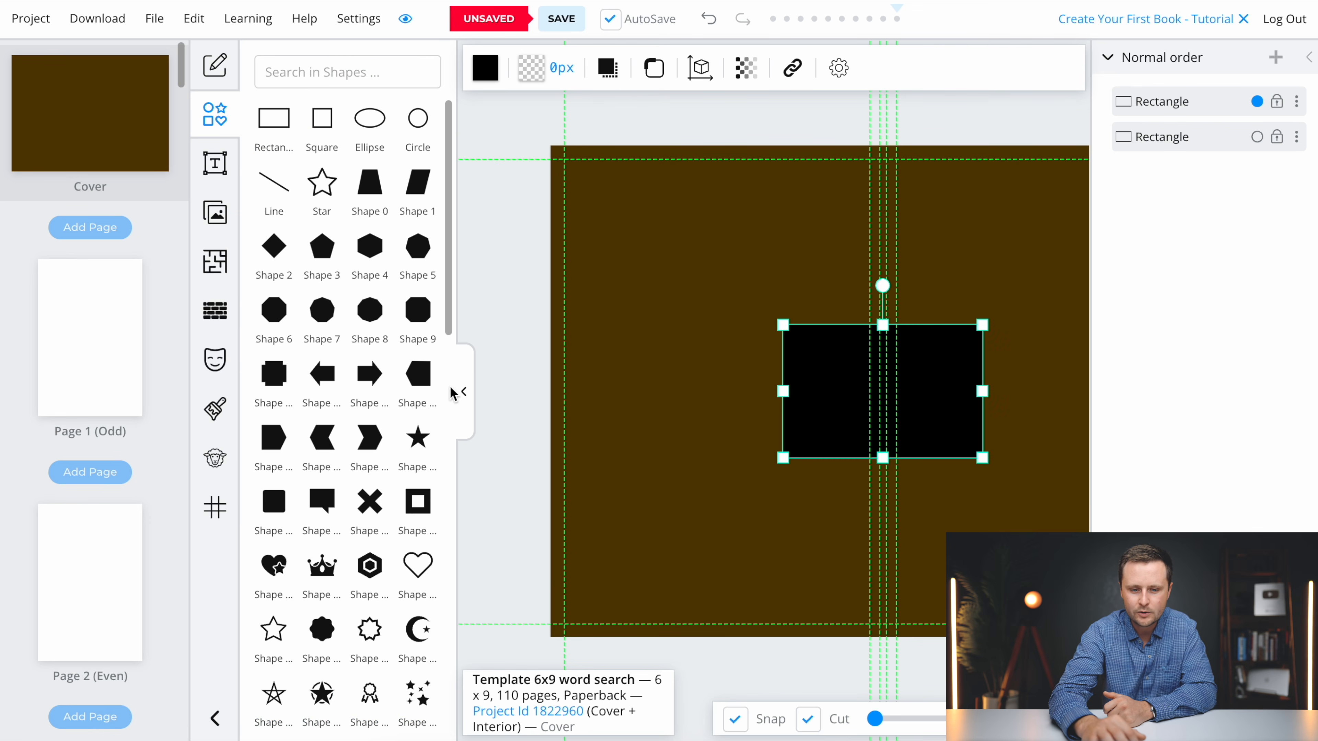
pyautogui.click(462, 397)
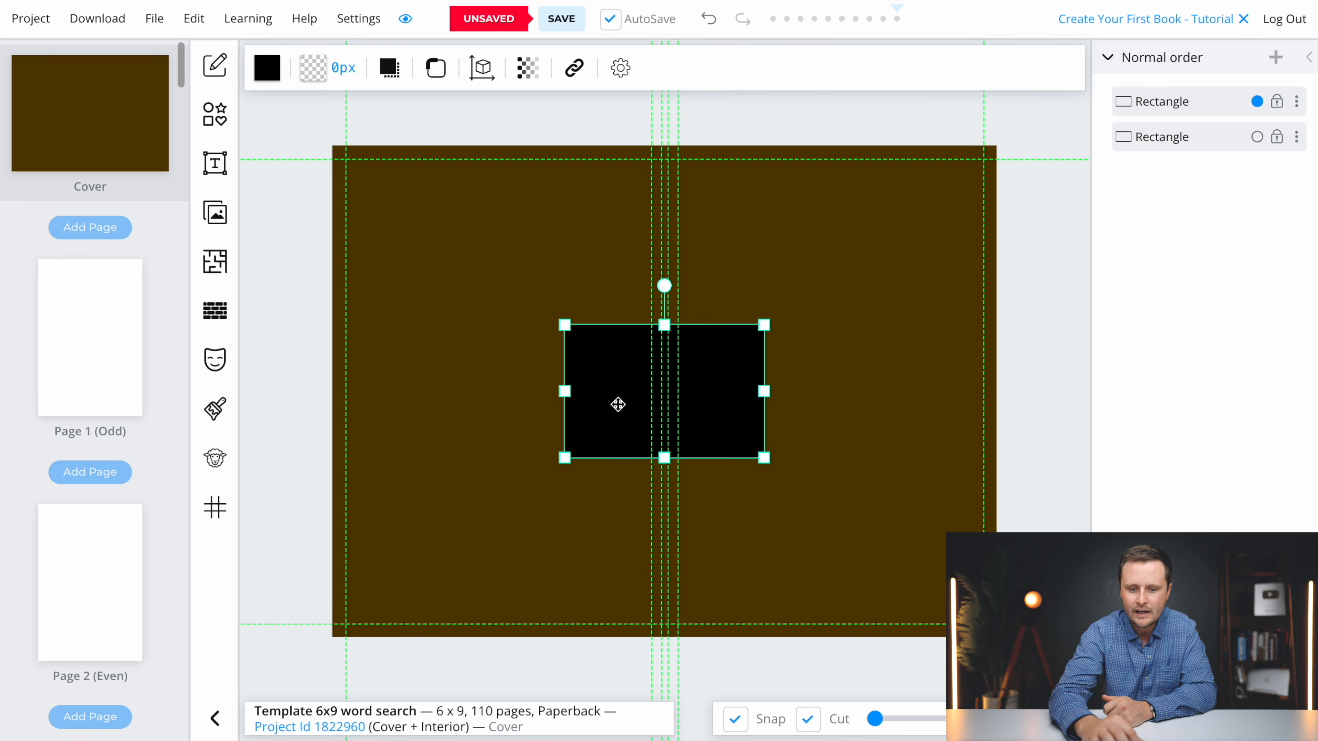
pyautogui.moveTo(619, 405); pyautogui.dragTo(787, 278)
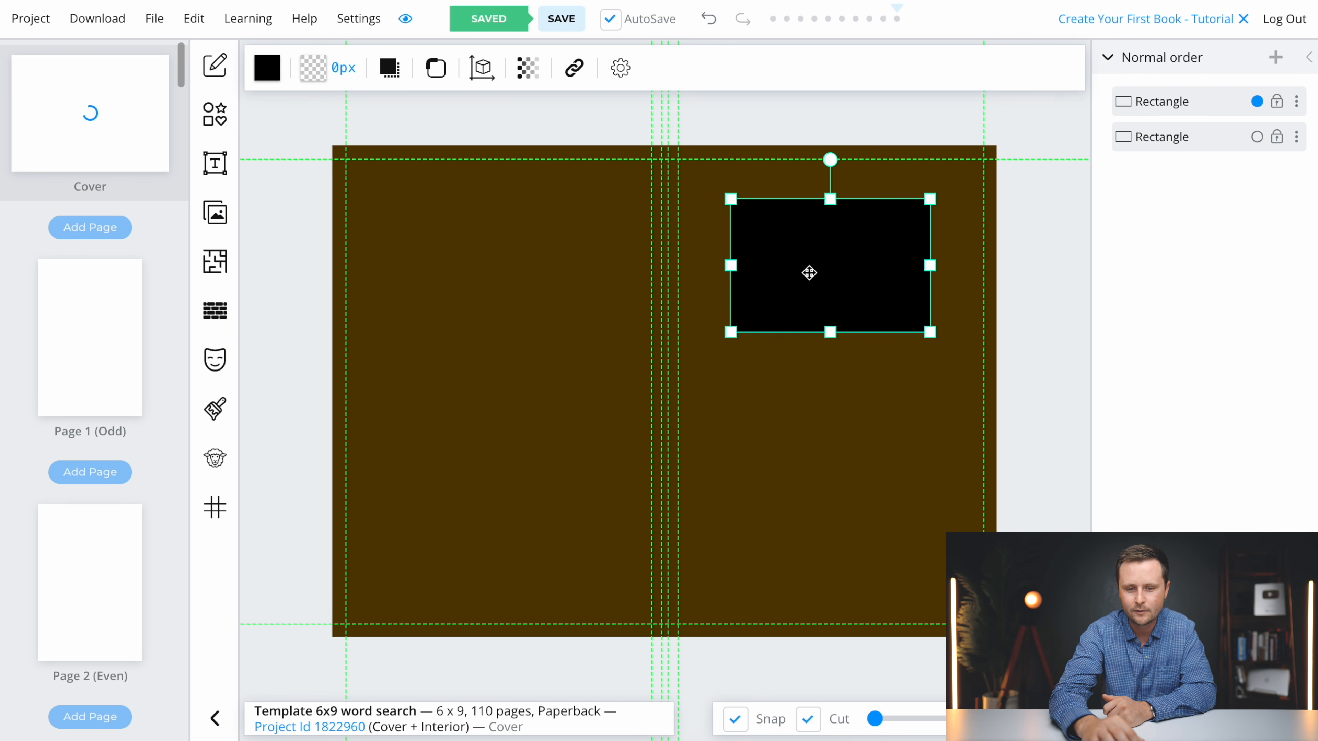
pyautogui.moveTo(824, 271)
pyautogui.mouseDown()
pyautogui.moveTo(774, 282)
pyautogui.moveTo(839, 264)
pyautogui.moveTo(807, 268)
pyautogui.moveTo(826, 259)
pyautogui.moveTo(824, 285)
pyautogui.moveTo(826, 256)
pyautogui.mouseUp()
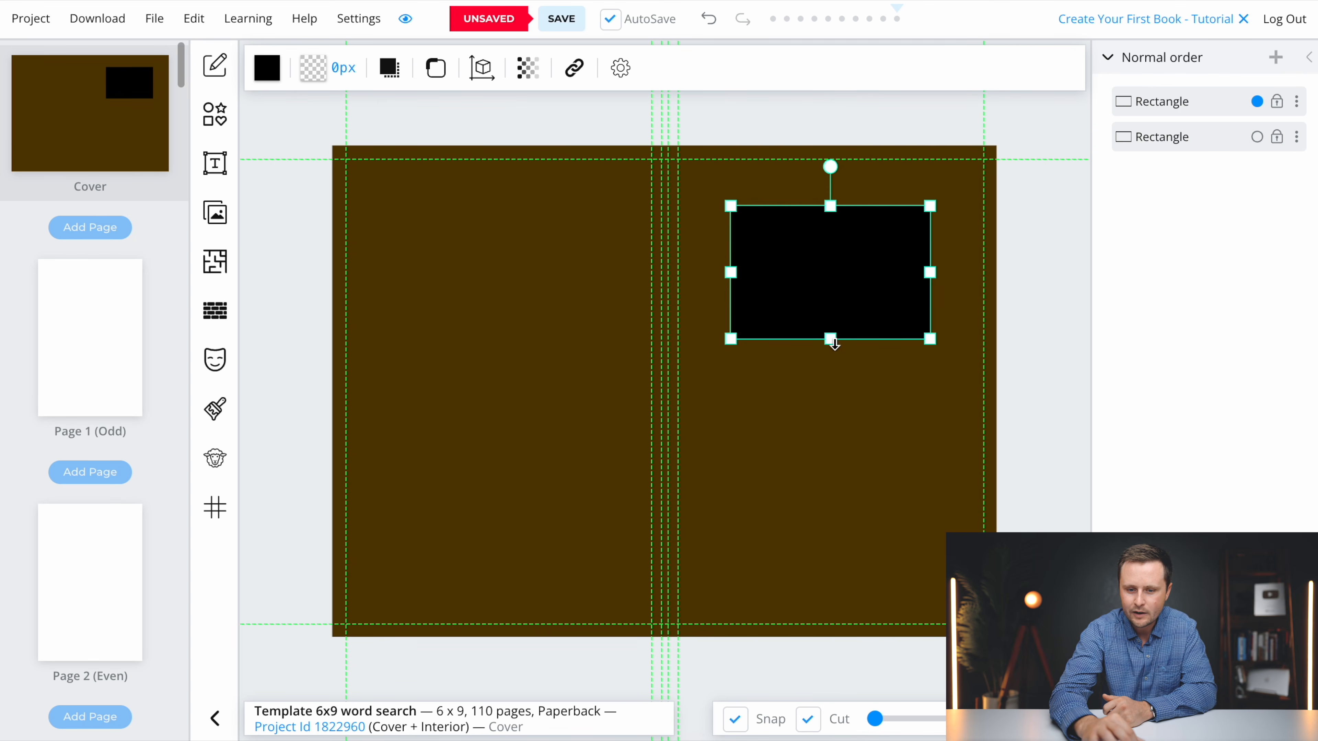
# Reshape the front cover rectangle into a shorter, wider title box, extending it equally towards both sides.
pyautogui.moveTo(831, 341); pyautogui.dragTo(829, 294)
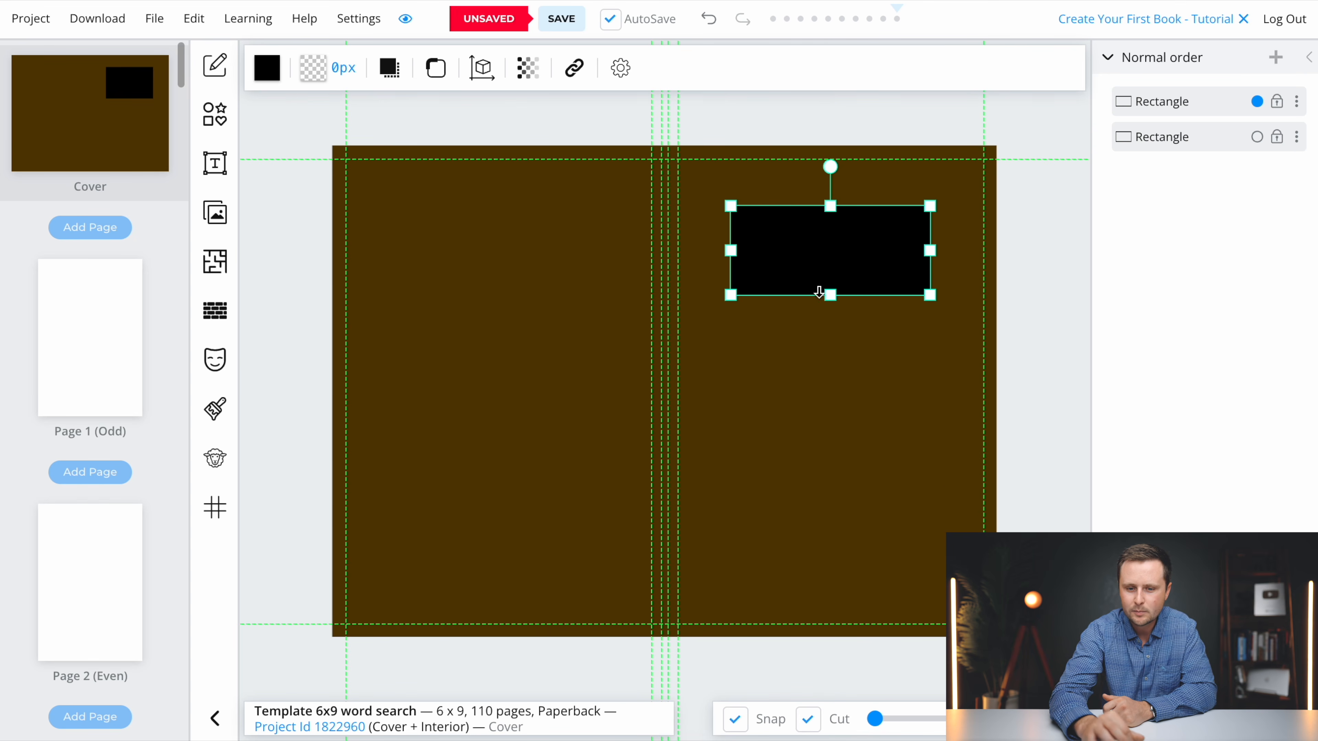
pyautogui.moveTo(731, 250); pyautogui.dragTo(702, 248)
pyautogui.moveTo(930, 250); pyautogui.dragTo(959, 250)
pyautogui.moveTo(862, 247); pyautogui.dragTo(862, 245)
pyautogui.click(884, 376)
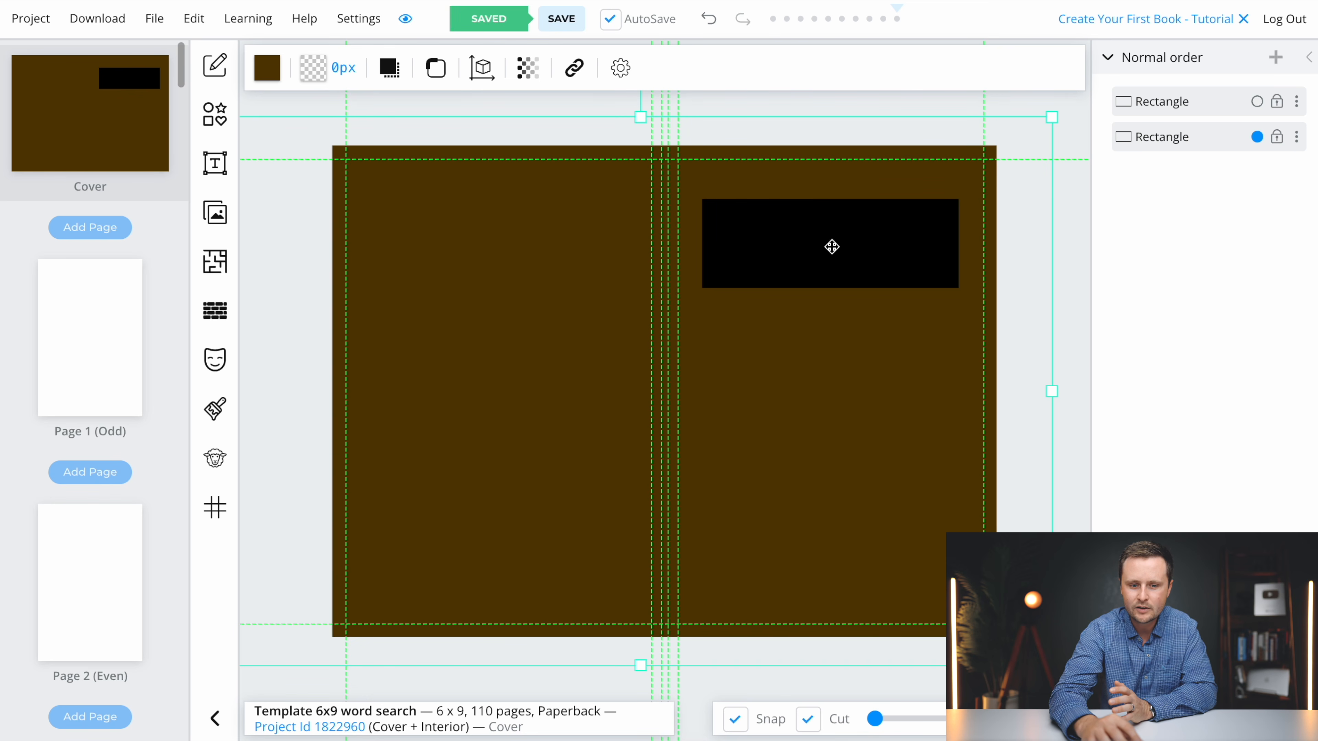
# Round the title box's corners with a border radius of 0.4 in.
pyautogui.click(832, 246)
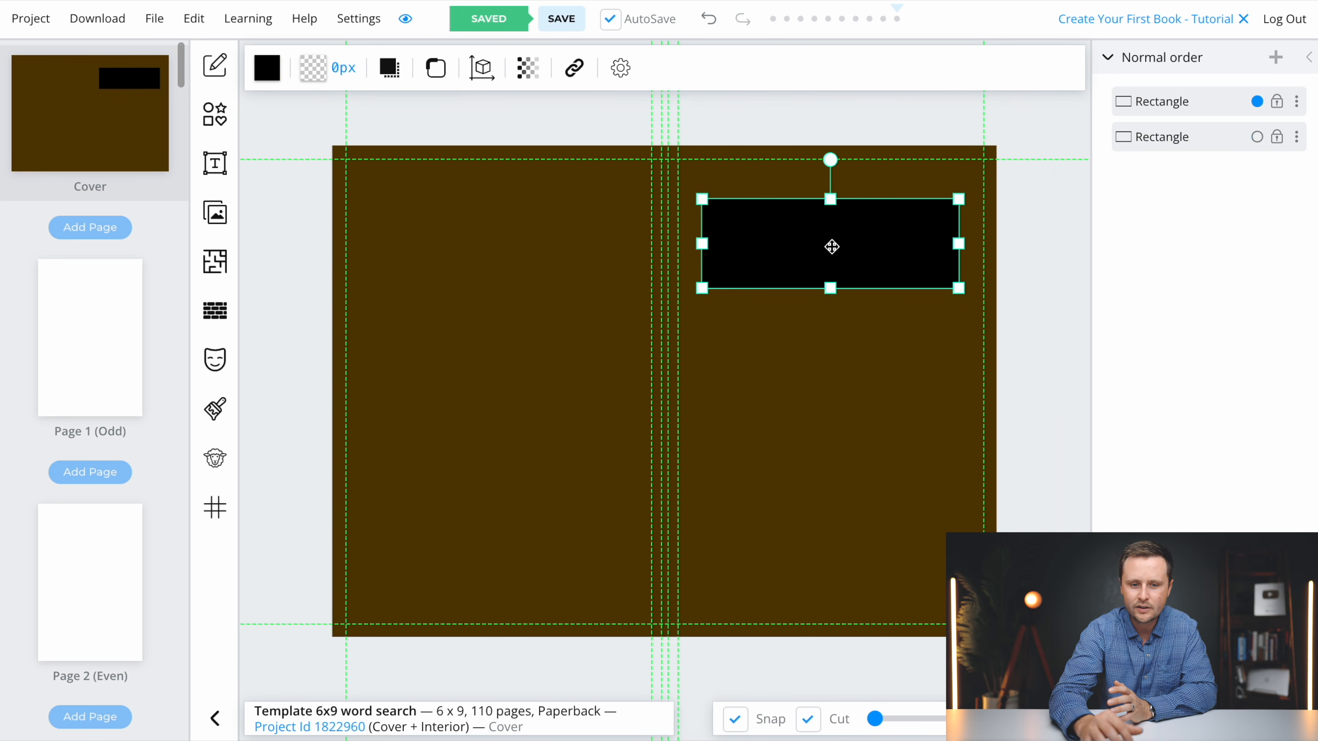
pyautogui.click(436, 69)
pyautogui.click(430, 188)
pyautogui.moveTo(430, 189); pyautogui.dragTo(459, 189)
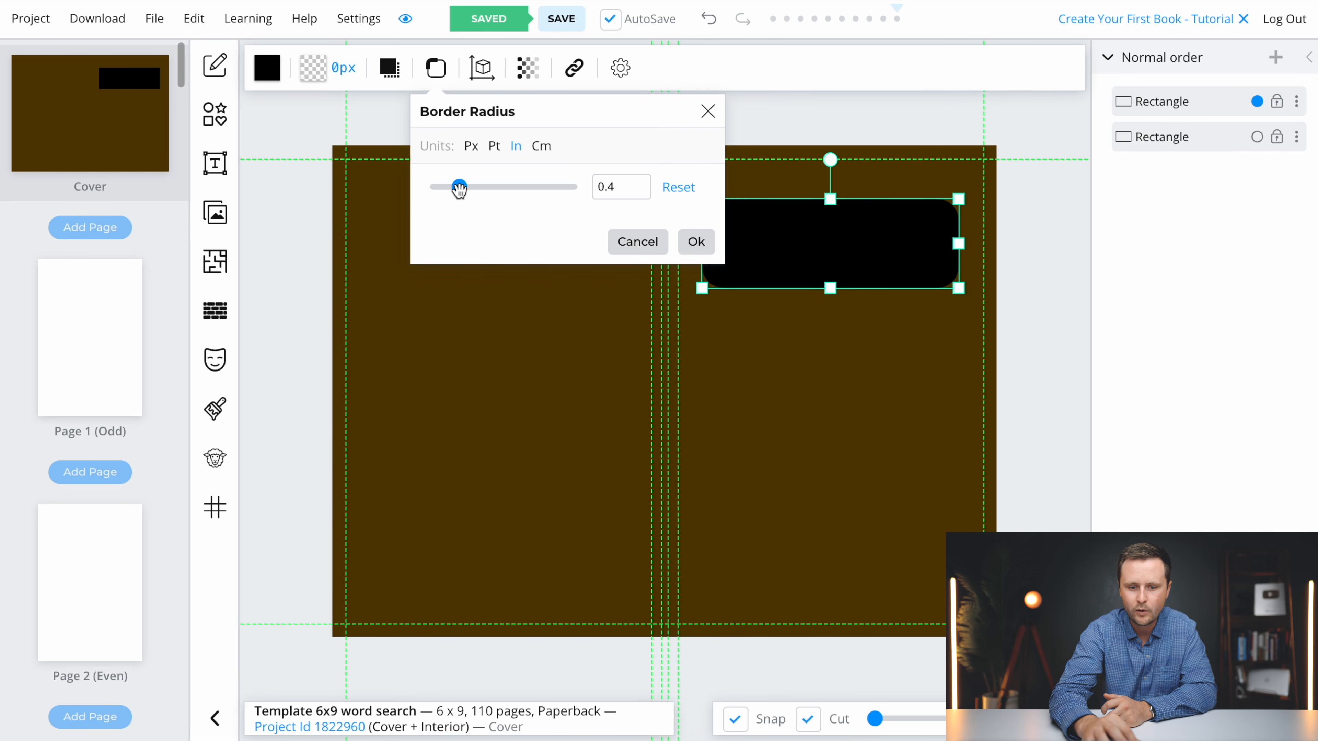
pyautogui.click(701, 245)
pyautogui.click(798, 379)
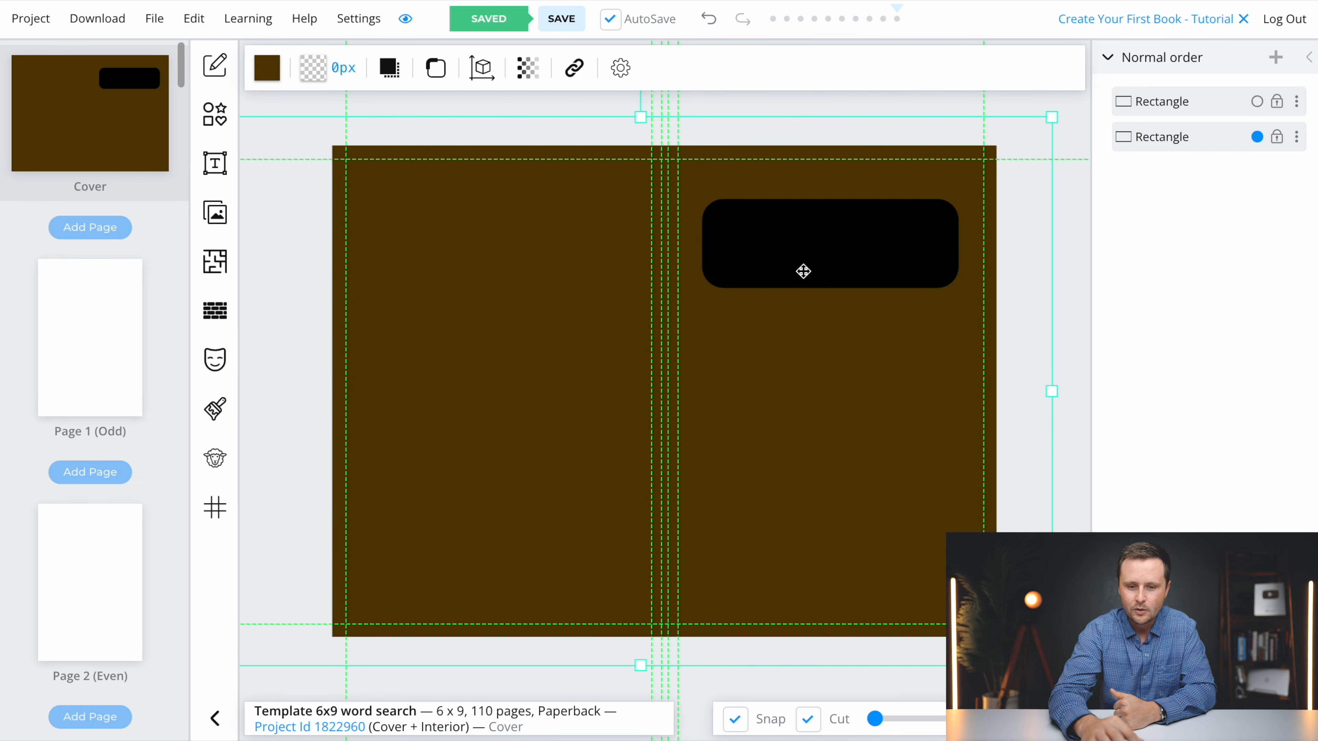
# Change the rounded title box's fill to white.
pyautogui.click(832, 250)
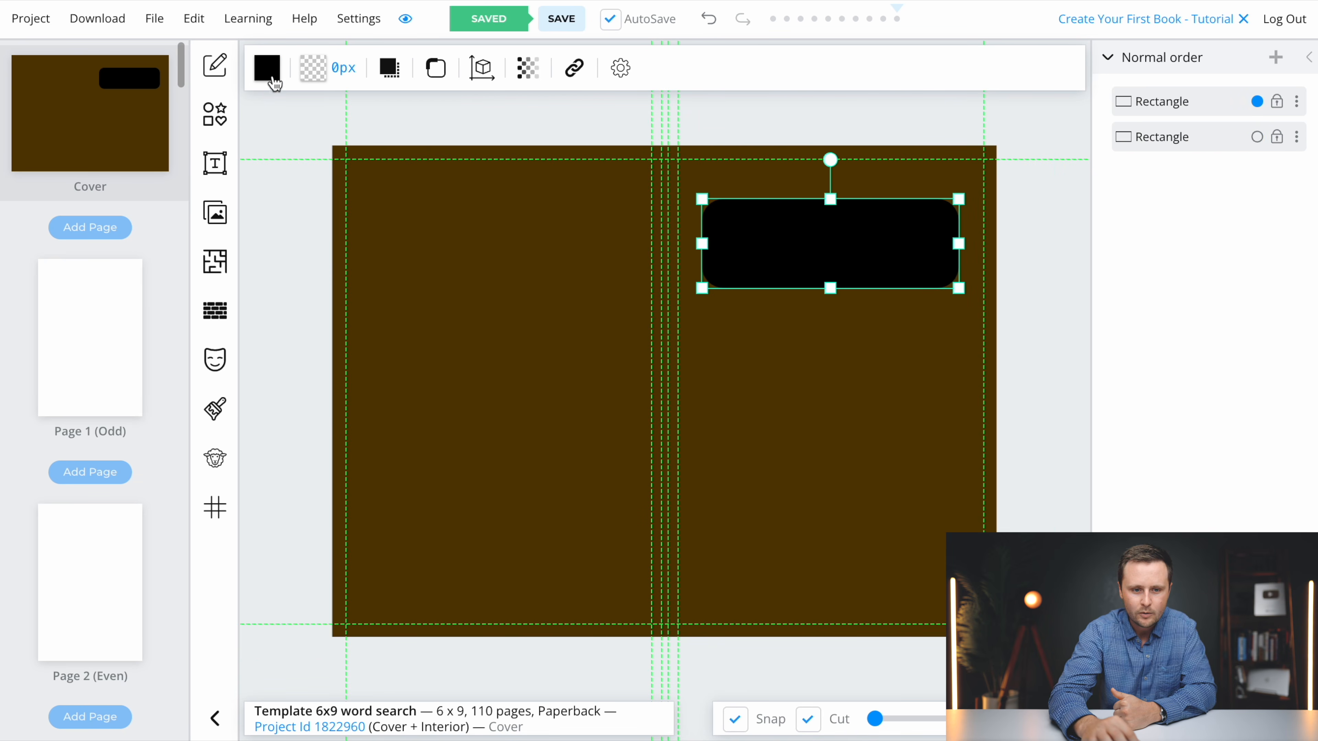
pyautogui.click(267, 68)
pyautogui.click(299, 151)
pyautogui.click(615, 334)
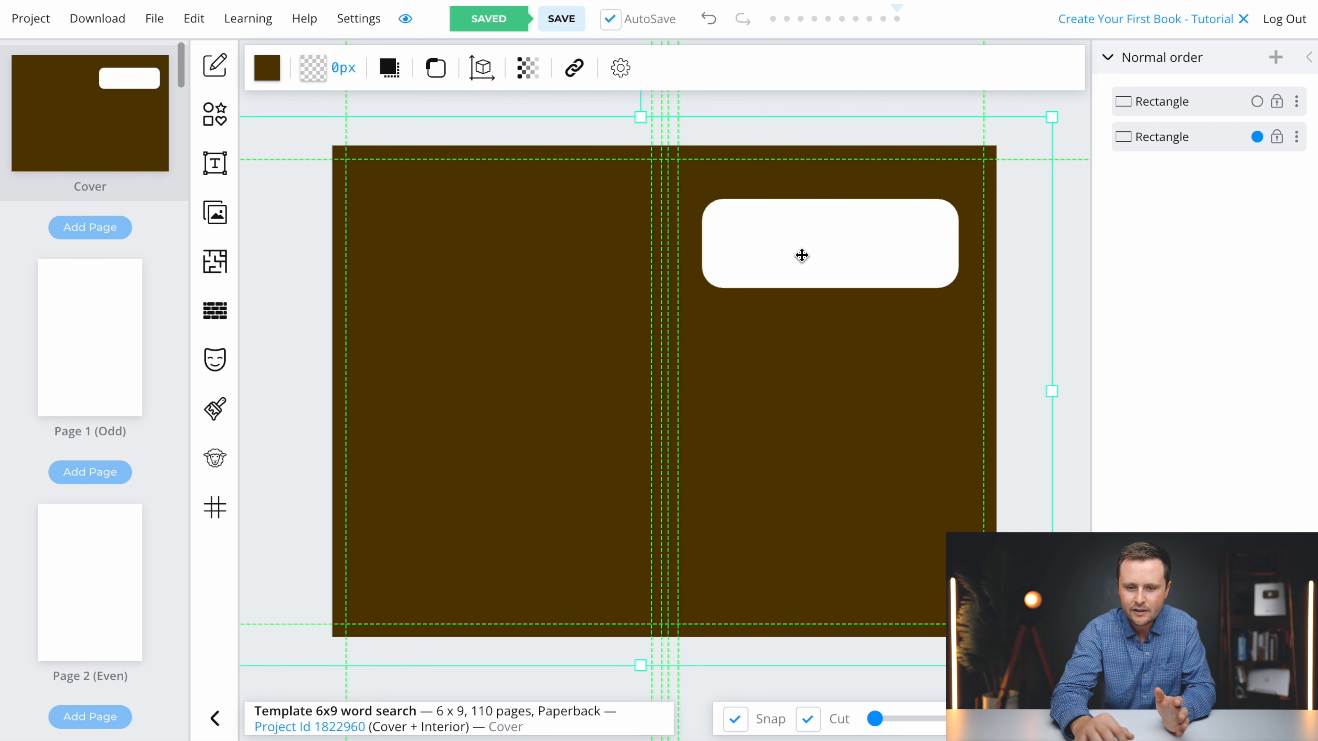
# Add a heading reading "Horses" and centre it on the white title box of the front cover.
pyautogui.click(216, 165)
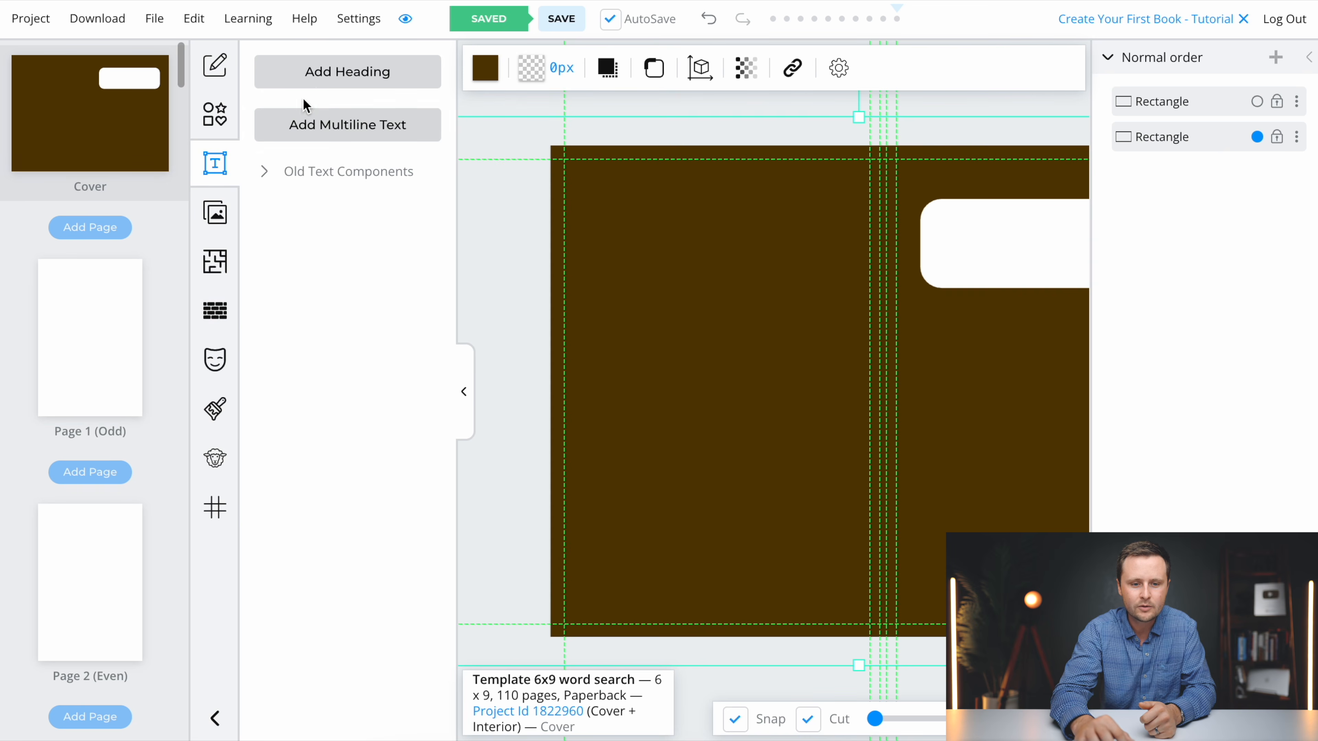
pyautogui.click(334, 83)
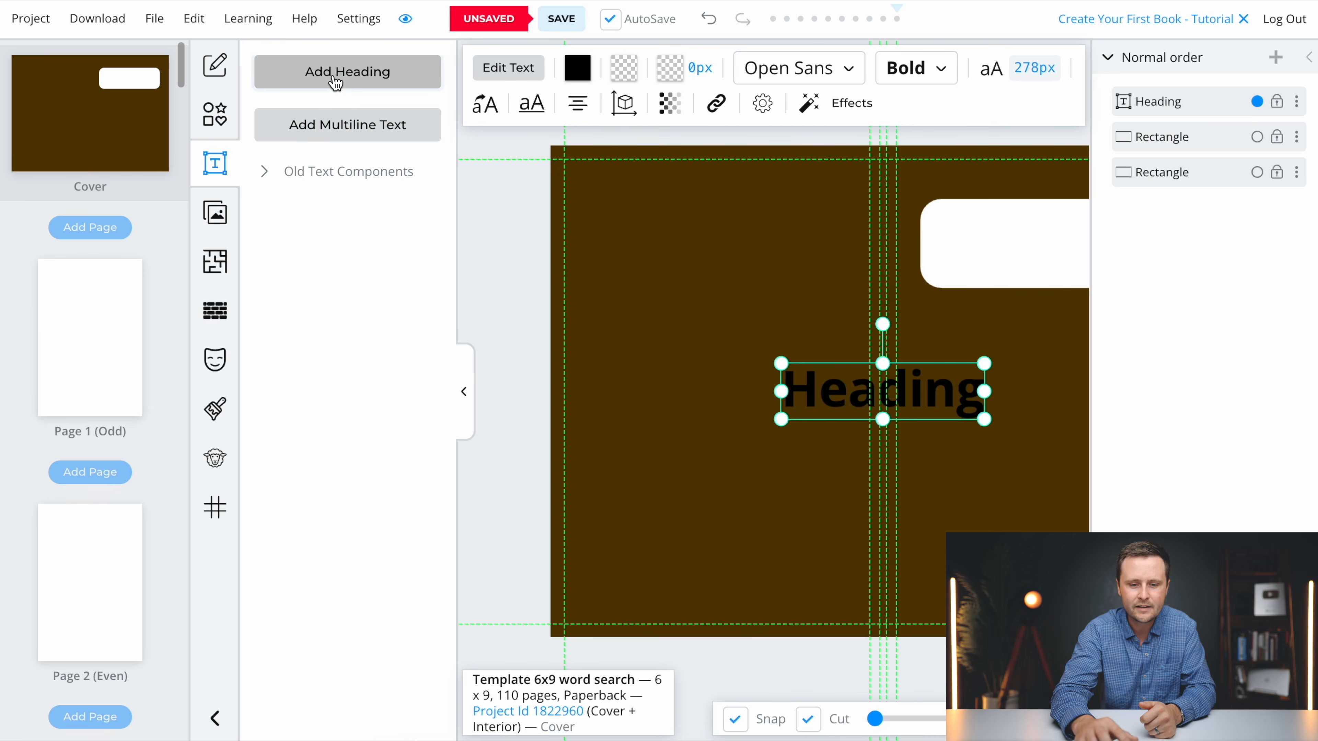
pyautogui.click(465, 395)
pyautogui.moveTo(627, 385); pyautogui.dragTo(779, 248)
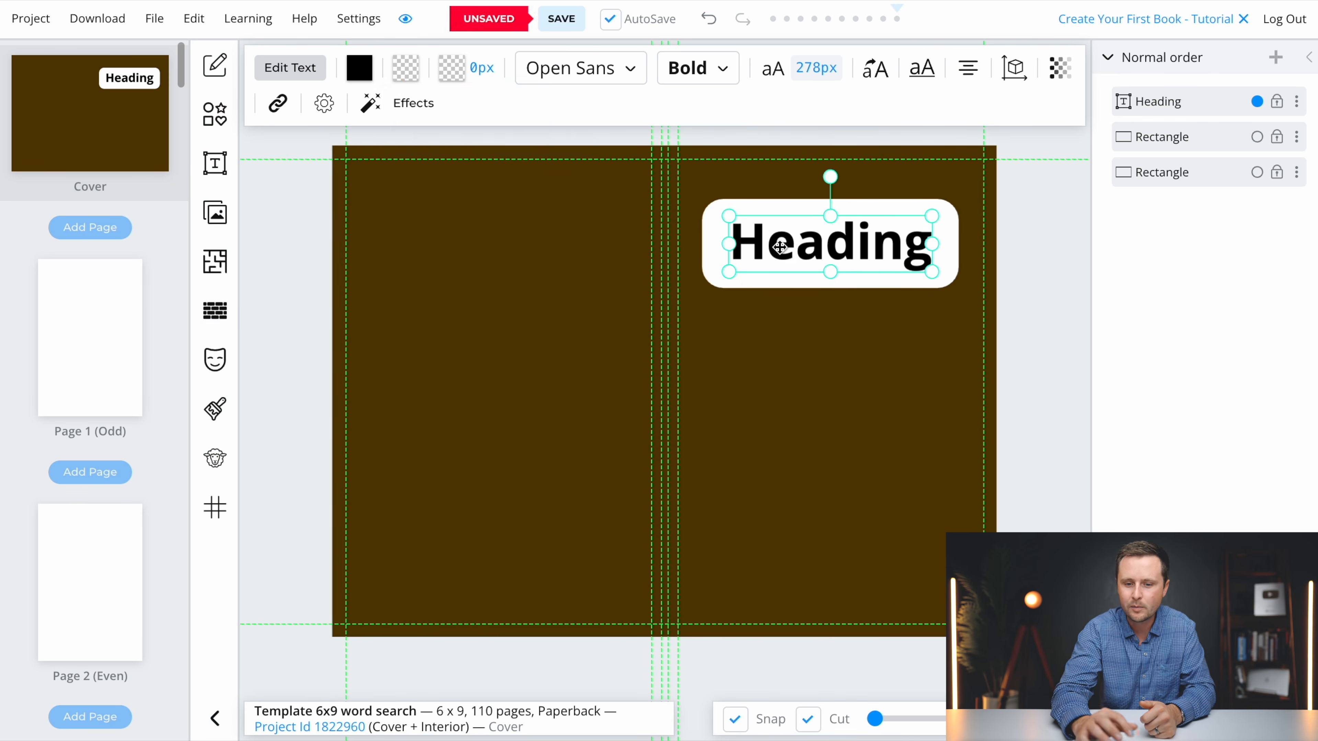
pyautogui.doubleClick(814, 245)
pyautogui.write('Horses')
pyautogui.click(835, 403)
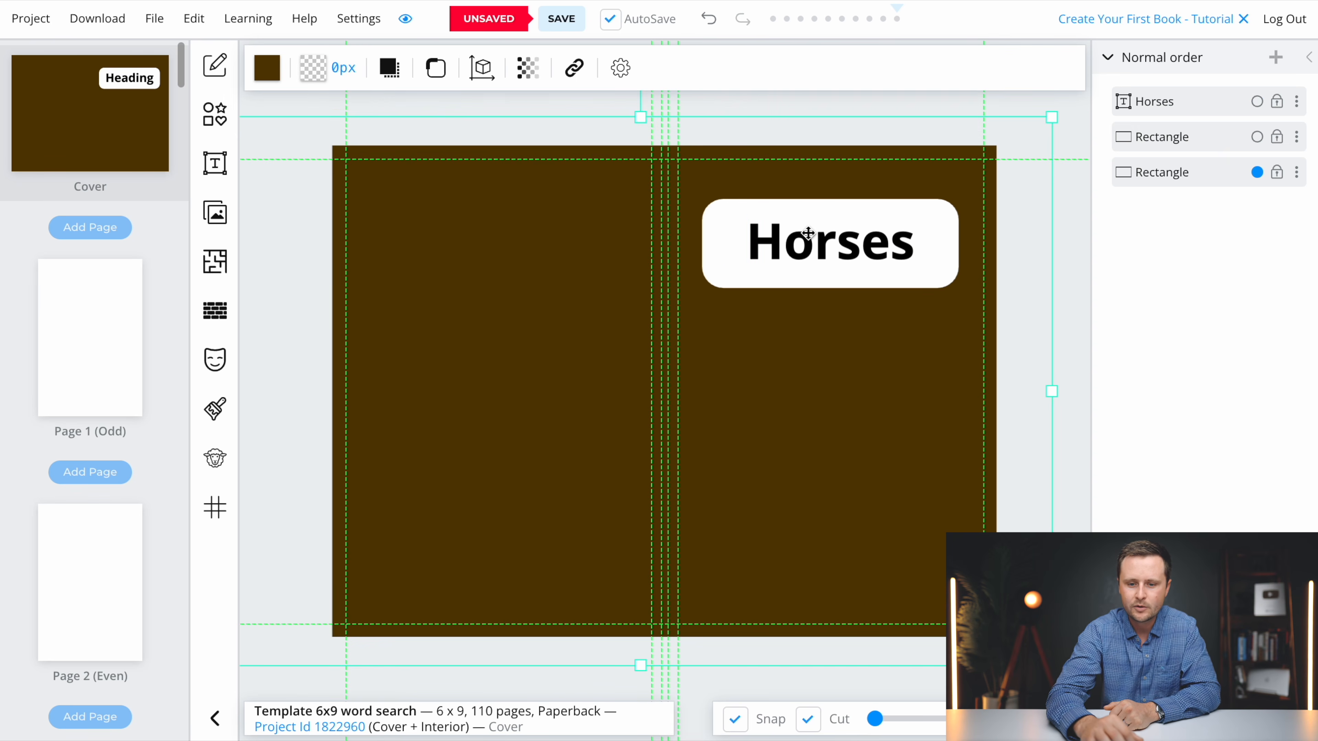
# Change the font of the "Horses" heading on the front cover to Allerta Stencil.
pyautogui.click(846, 247)
pyautogui.click(818, 354)
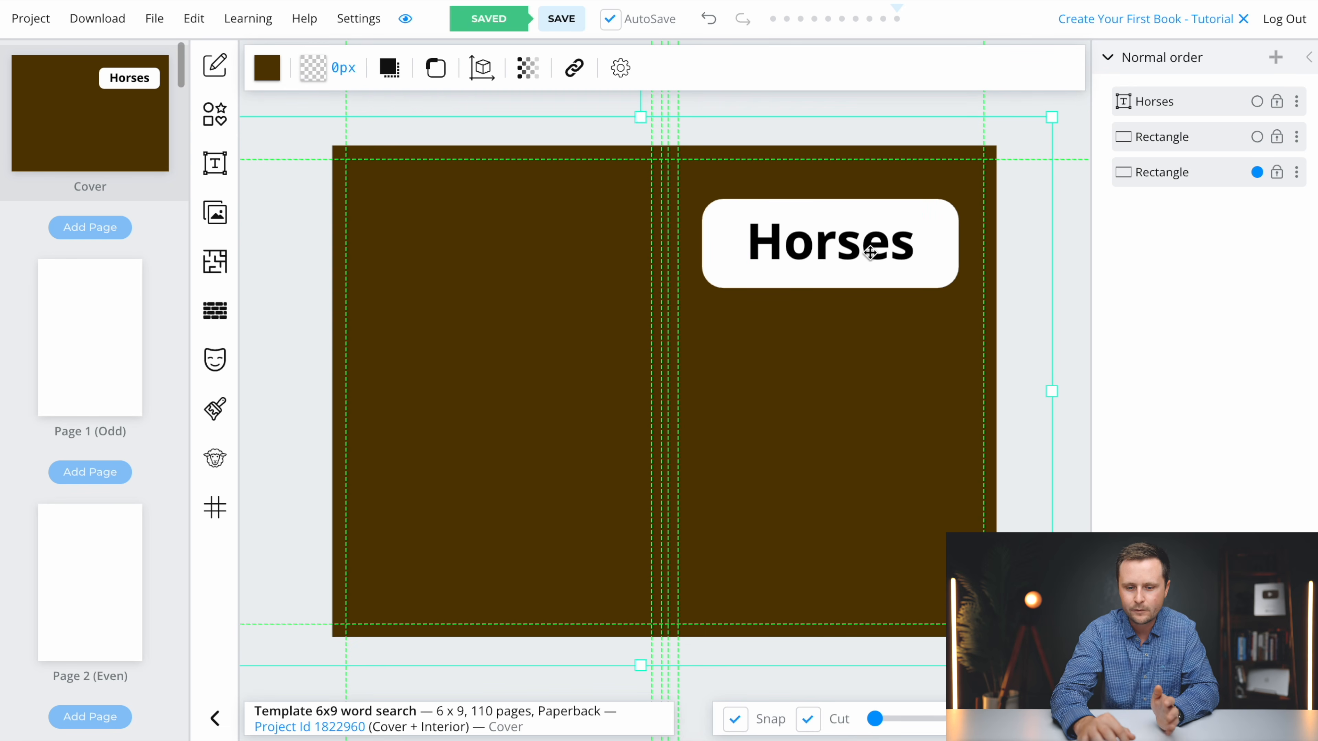
pyautogui.click(835, 247)
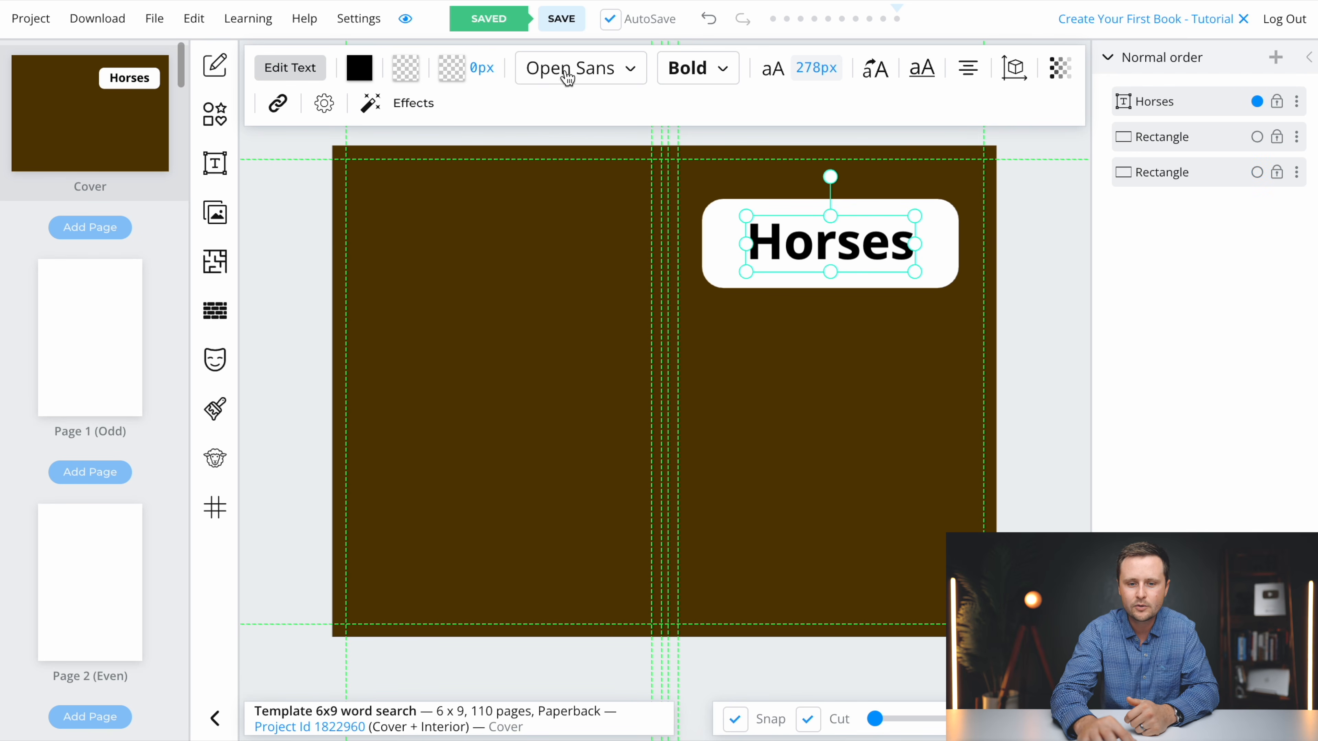
pyautogui.click(577, 82)
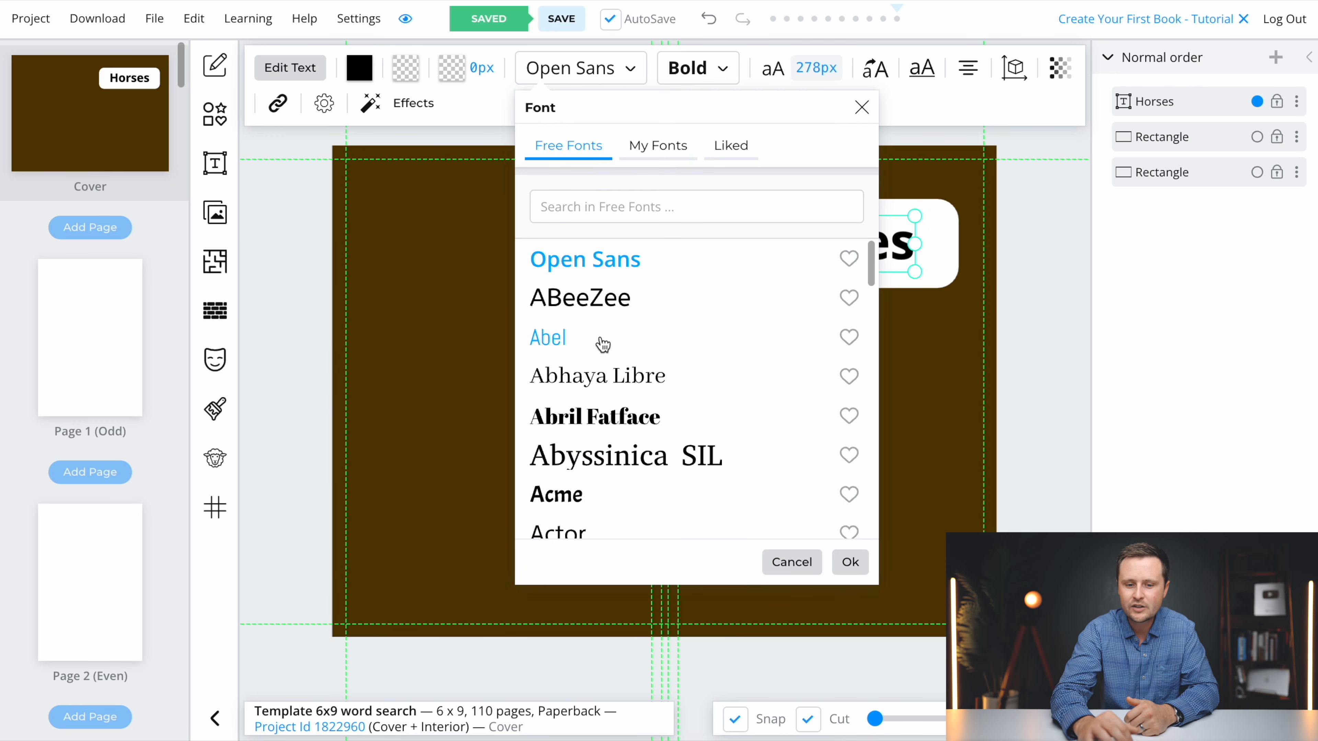
pyautogui.scroll(-5, 622, 433)
pyautogui.scroll(-5, 624, 432)
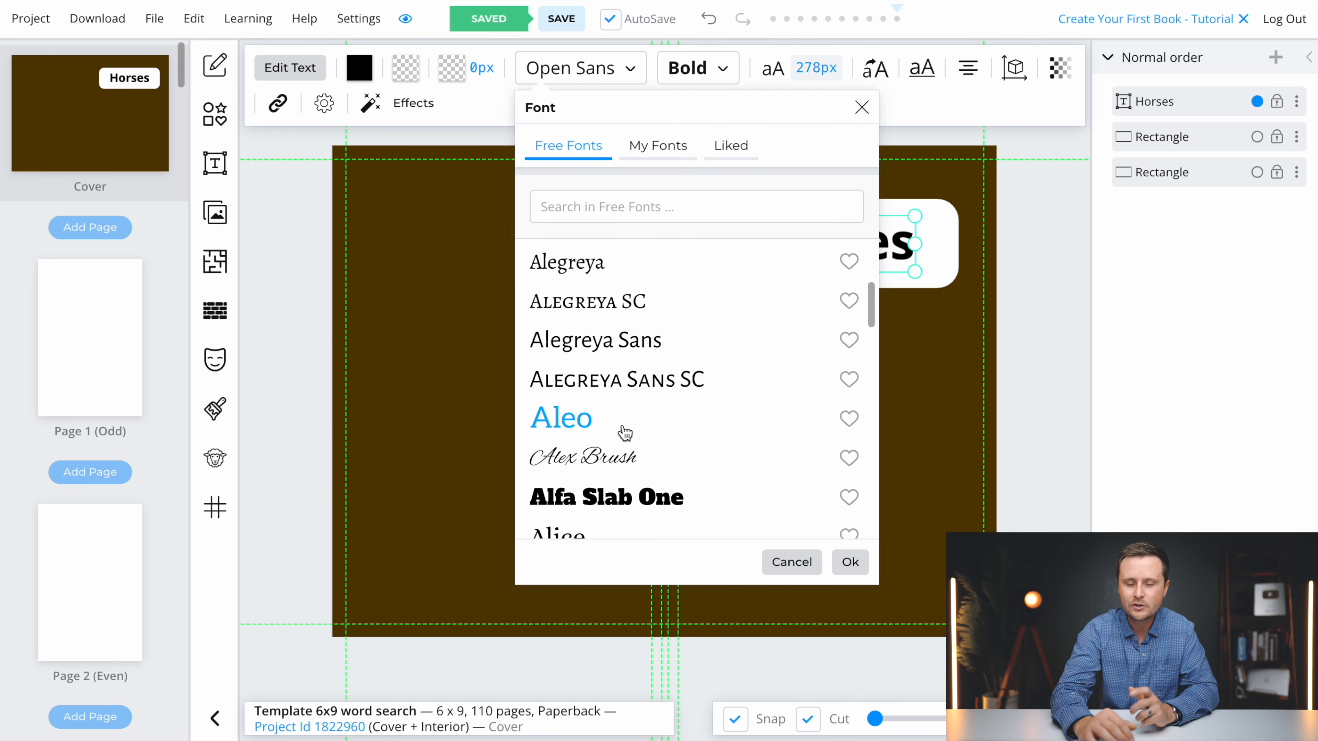
pyautogui.scroll(-5, 624, 432)
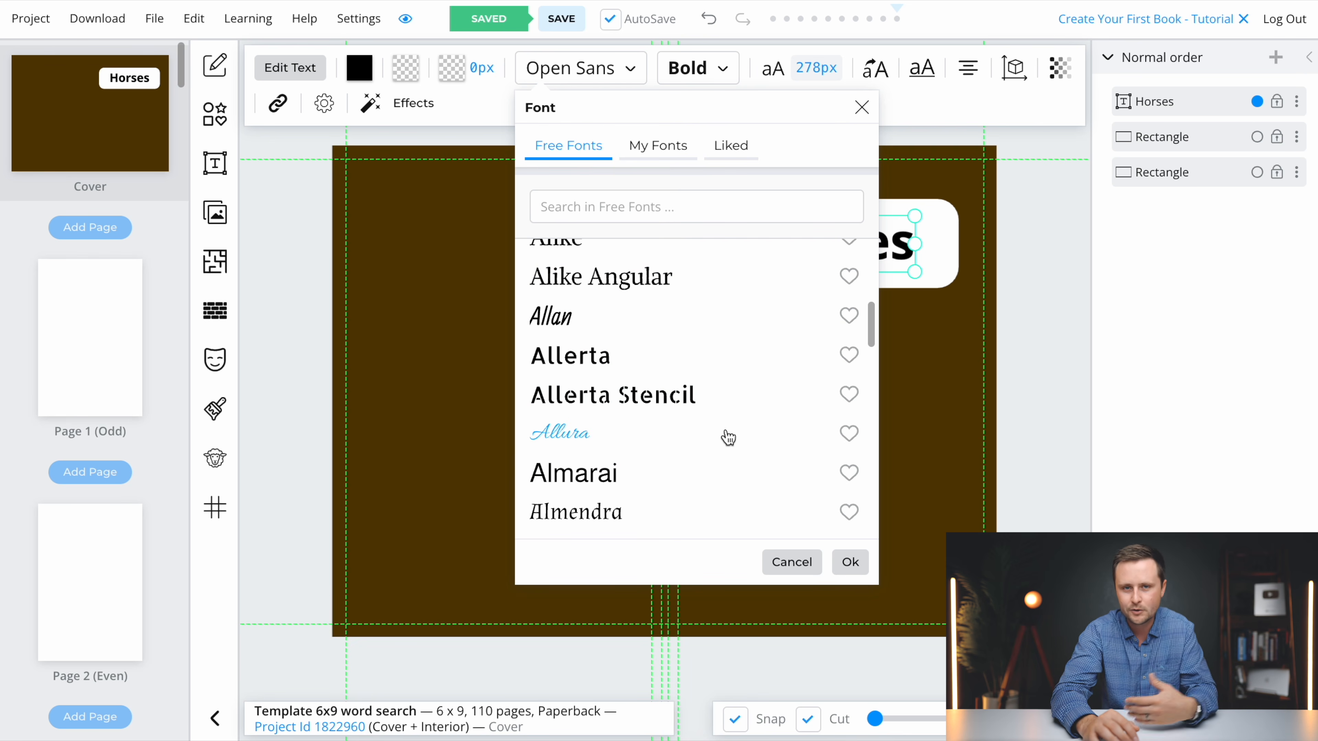
pyautogui.click(833, 254)
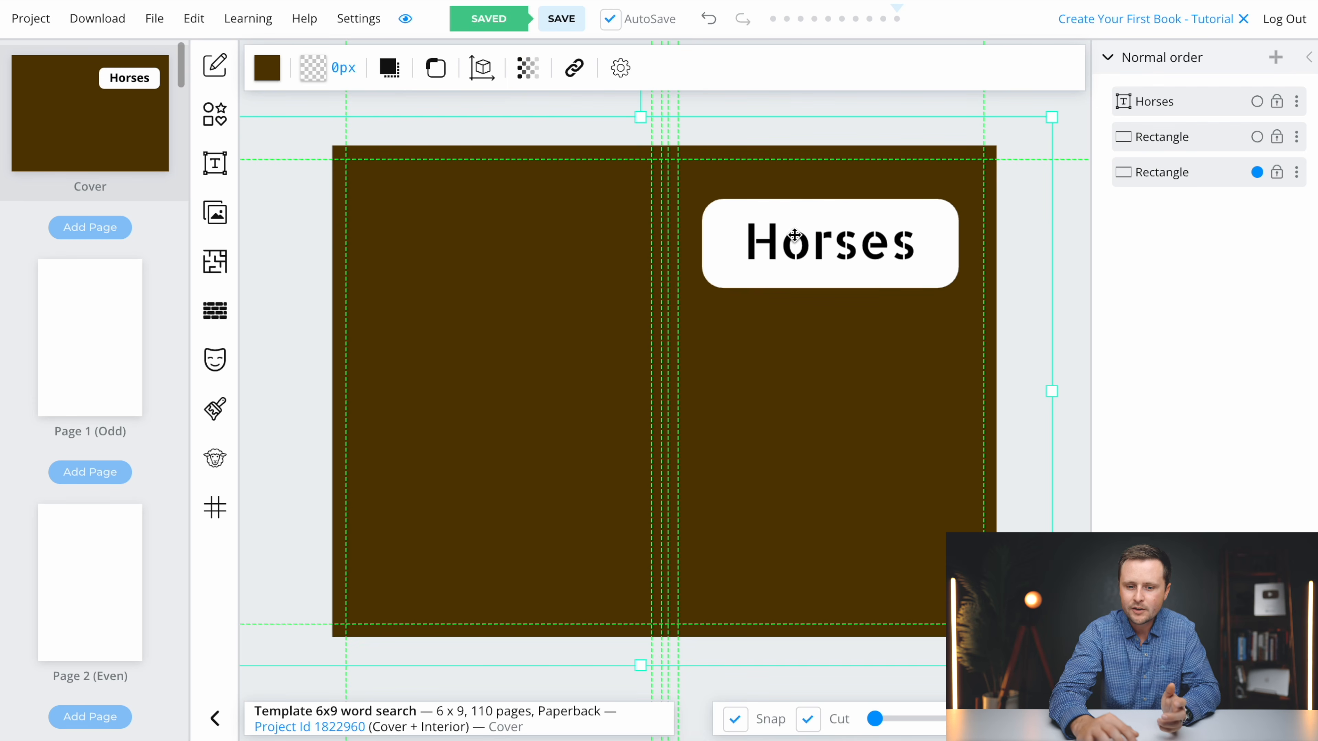
# Duplicate the "Horses" heading, place the copy in the lower part of the front cover and change its text to "Word Search".
pyautogui.click(827, 245)
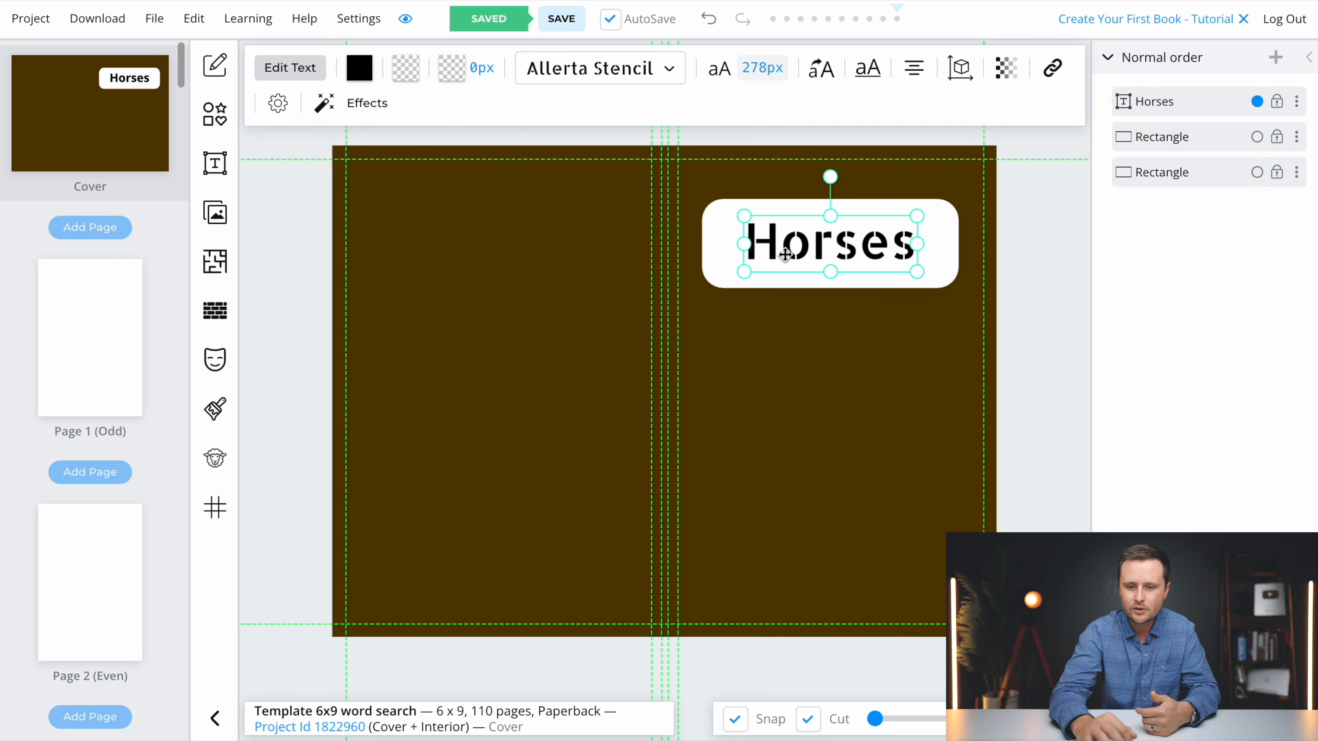
pyautogui.rightClick(825, 257)
pyautogui.click(883, 381)
pyautogui.moveTo(824, 247); pyautogui.dragTo(818, 532)
pyautogui.doubleClick(817, 532)
pyautogui.write('Word Search')
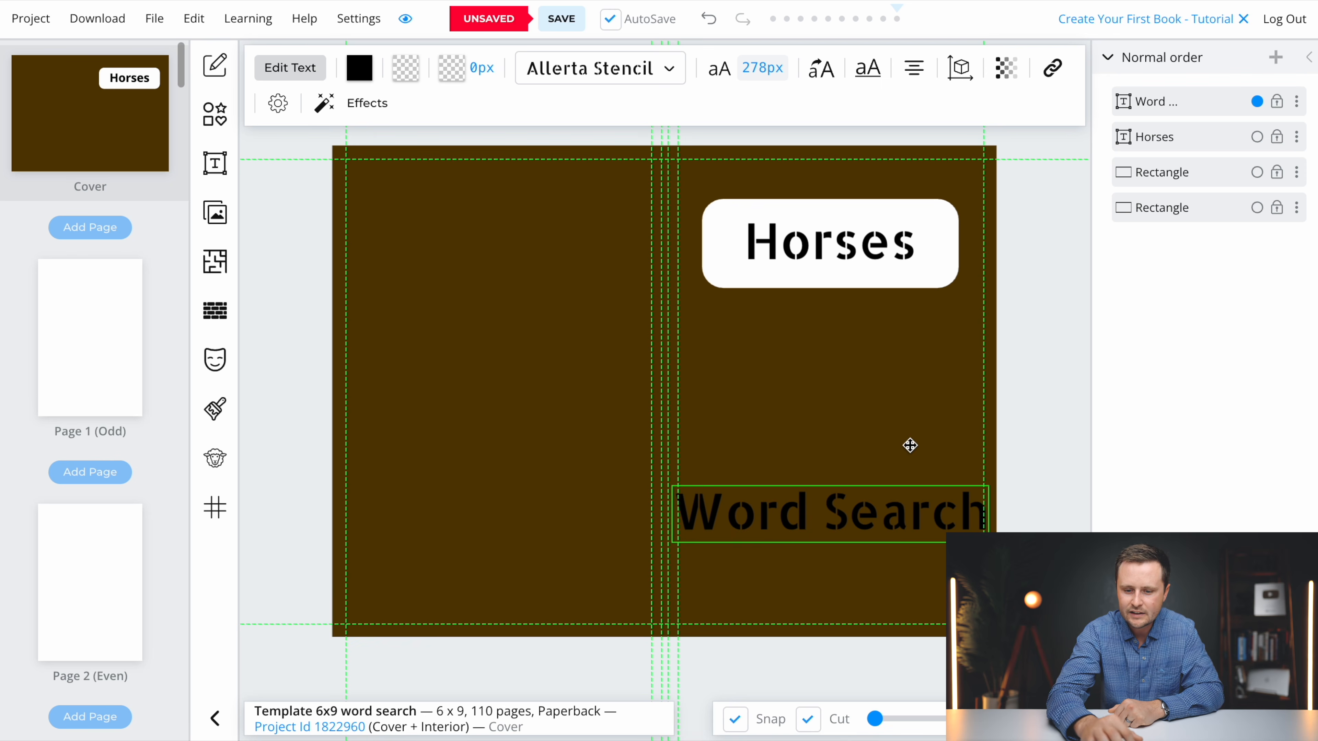
pyautogui.click(914, 506)
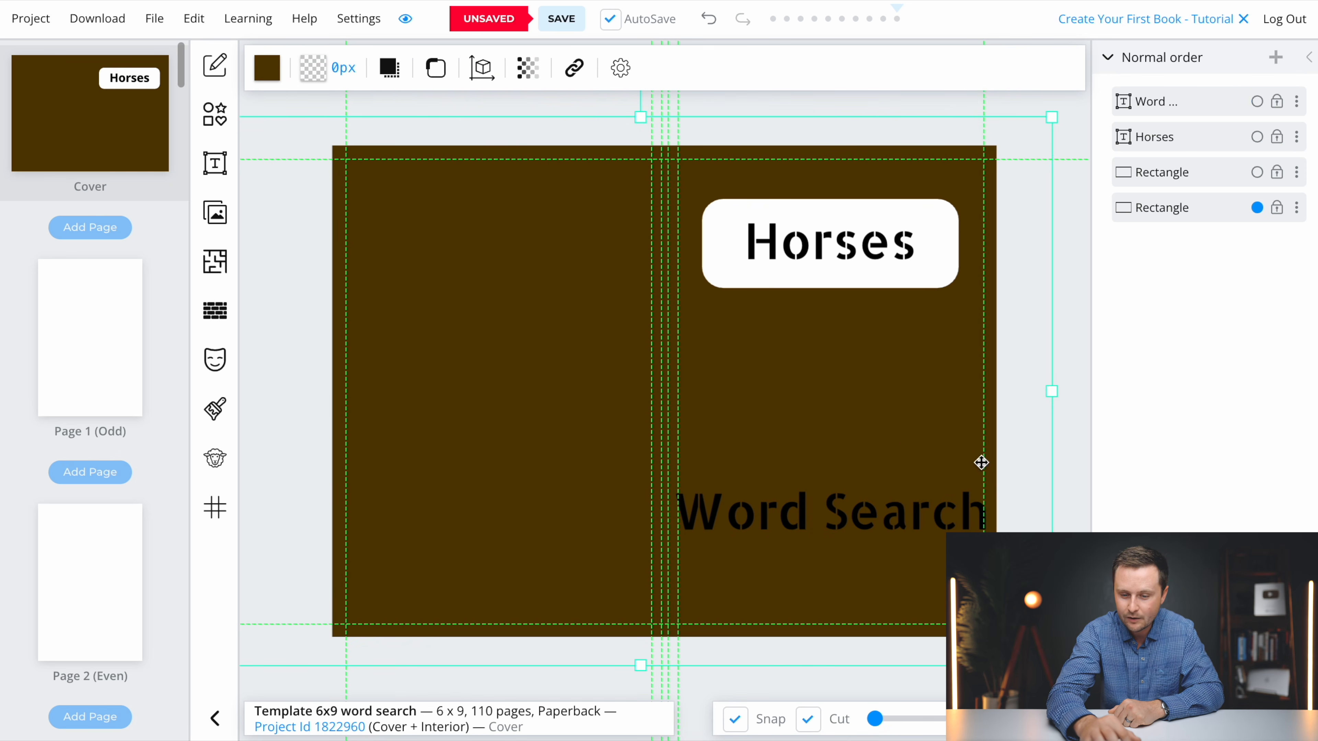
# Shrink the "Word Search" heading to 222px and centre it under the title box on the front cover.
pyautogui.click(938, 513)
pyautogui.moveTo(987, 486); pyautogui.dragTo(935, 515)
pyautogui.moveTo(824, 518); pyautogui.dragTo(853, 528)
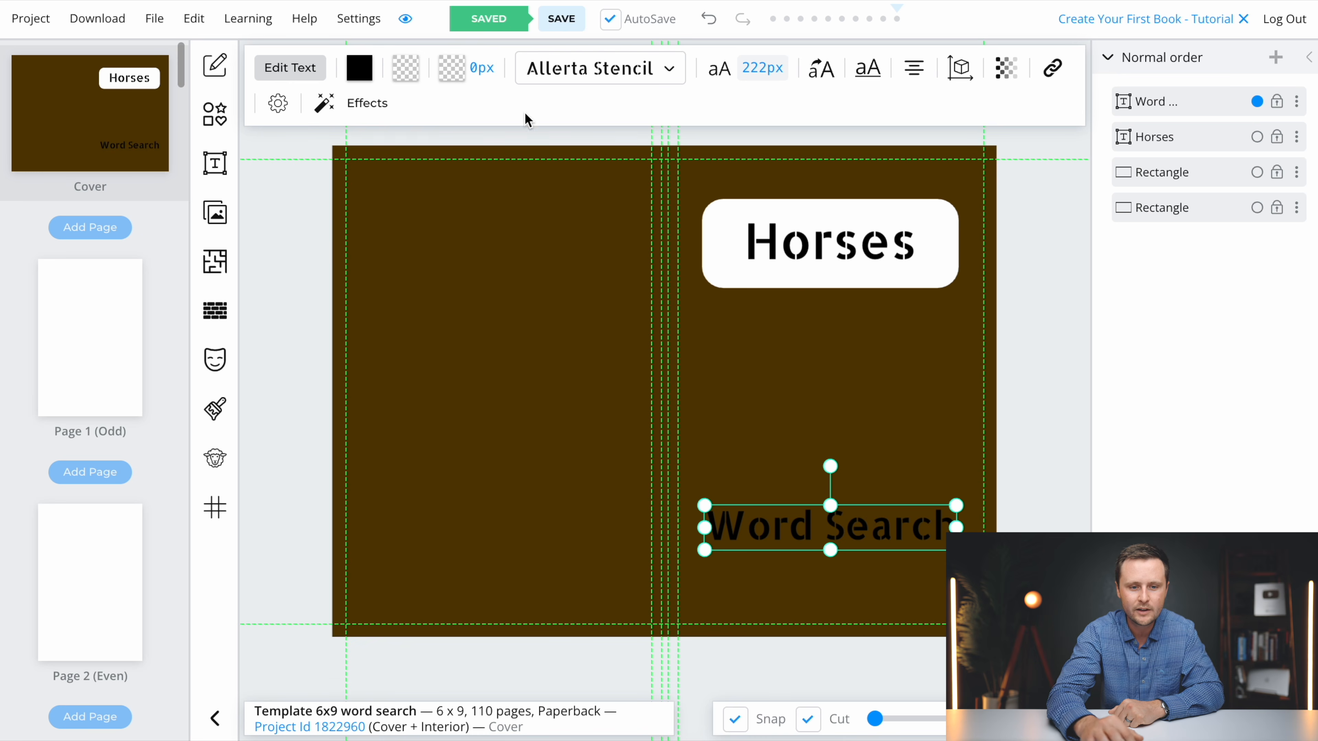
# Change the "Word Search" heading's text colour to white.
pyautogui.click(755, 459)
pyautogui.click(807, 519)
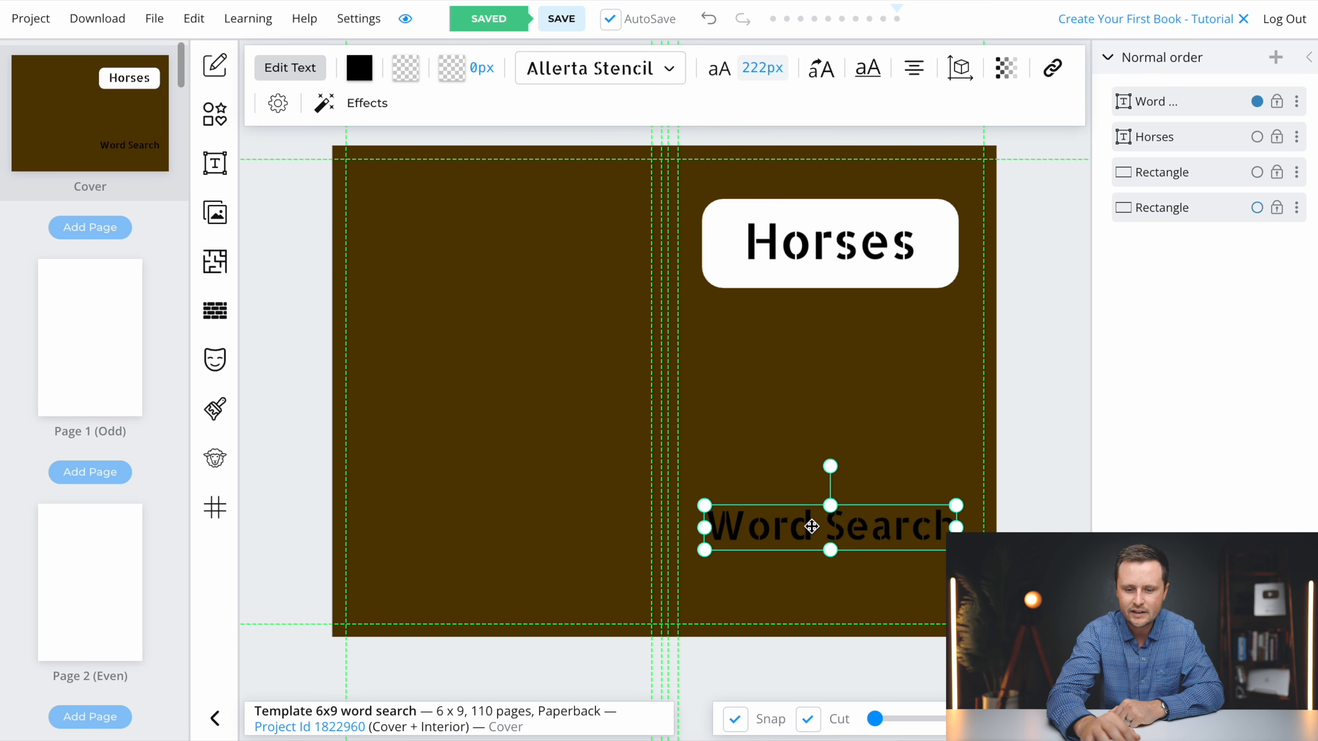
pyautogui.click(359, 67)
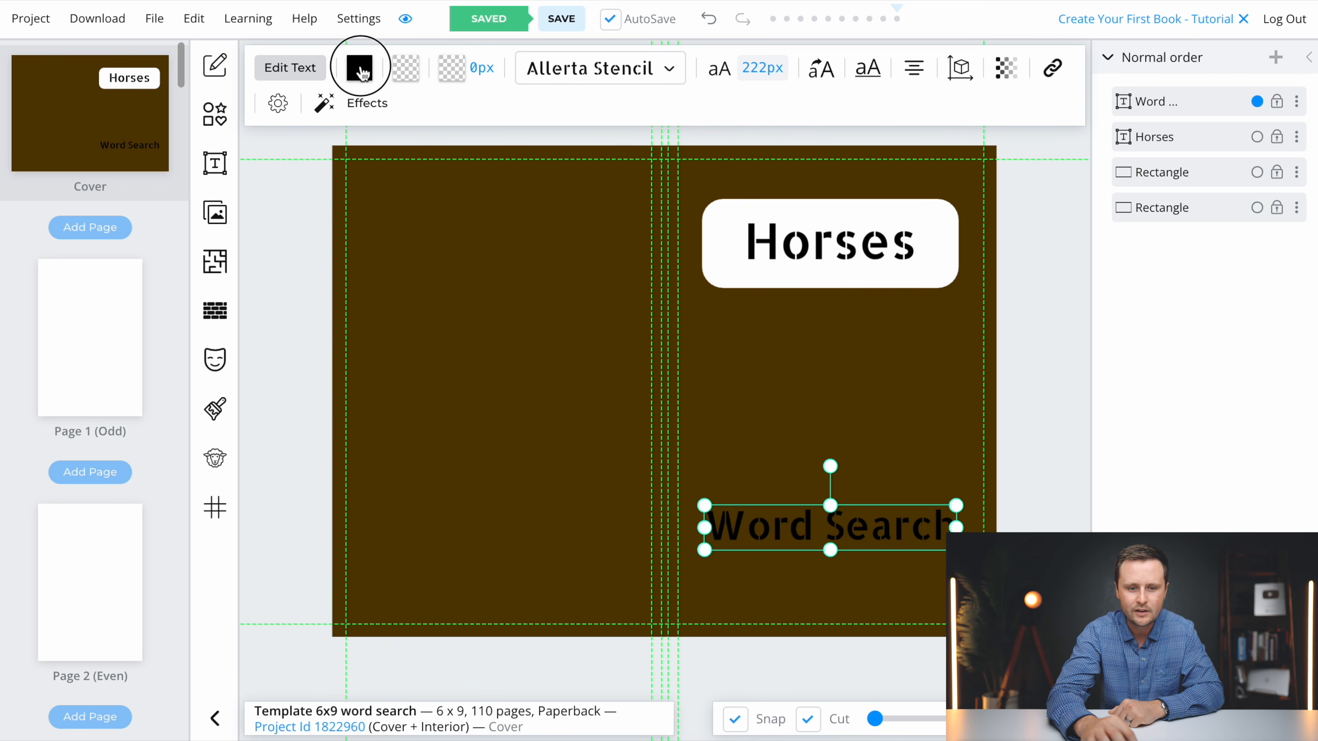
pyautogui.click(391, 156)
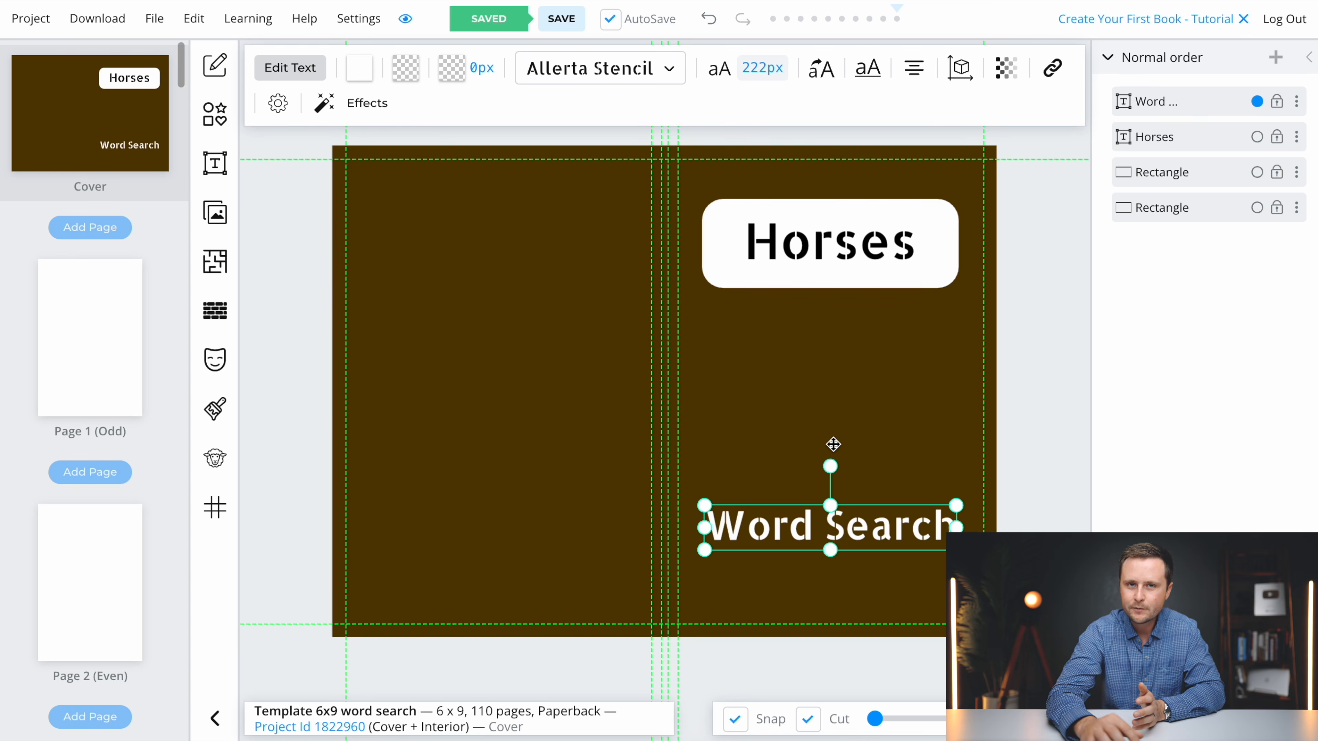
pyautogui.rightClick(808, 533)
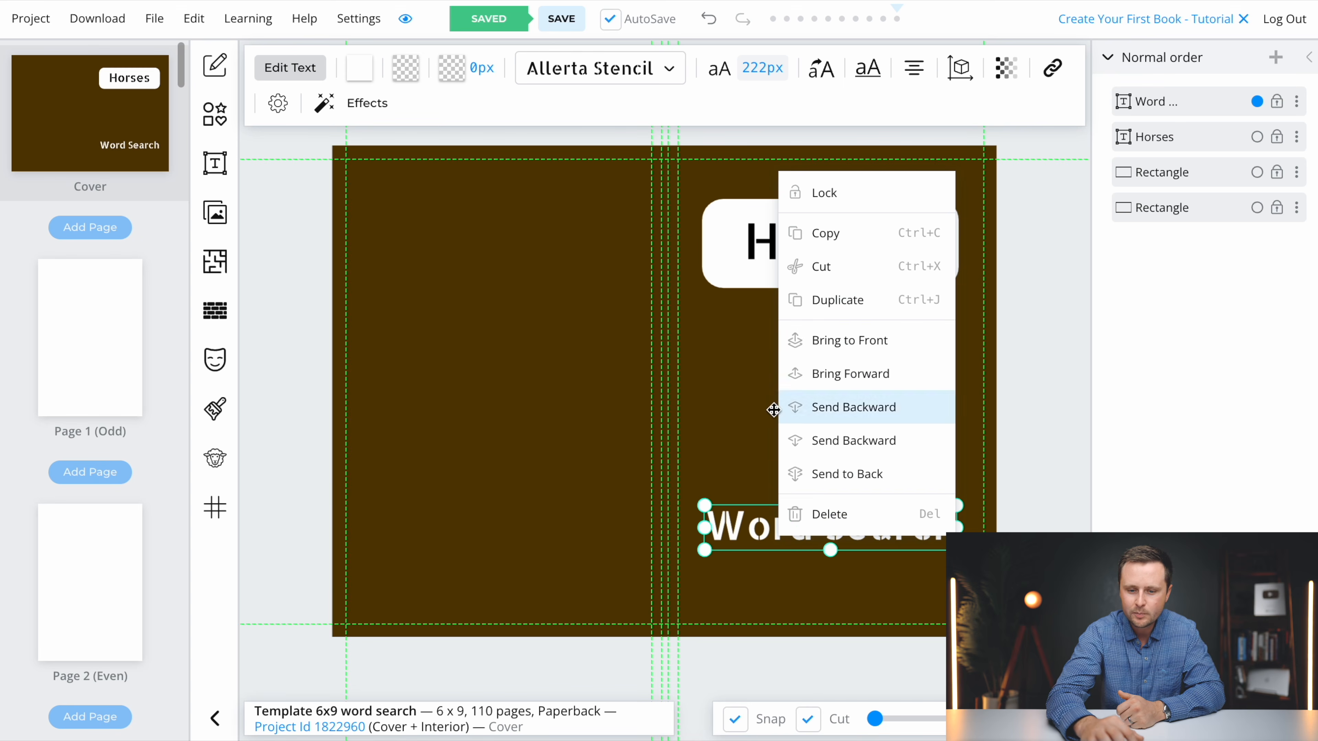
pyautogui.click(762, 512)
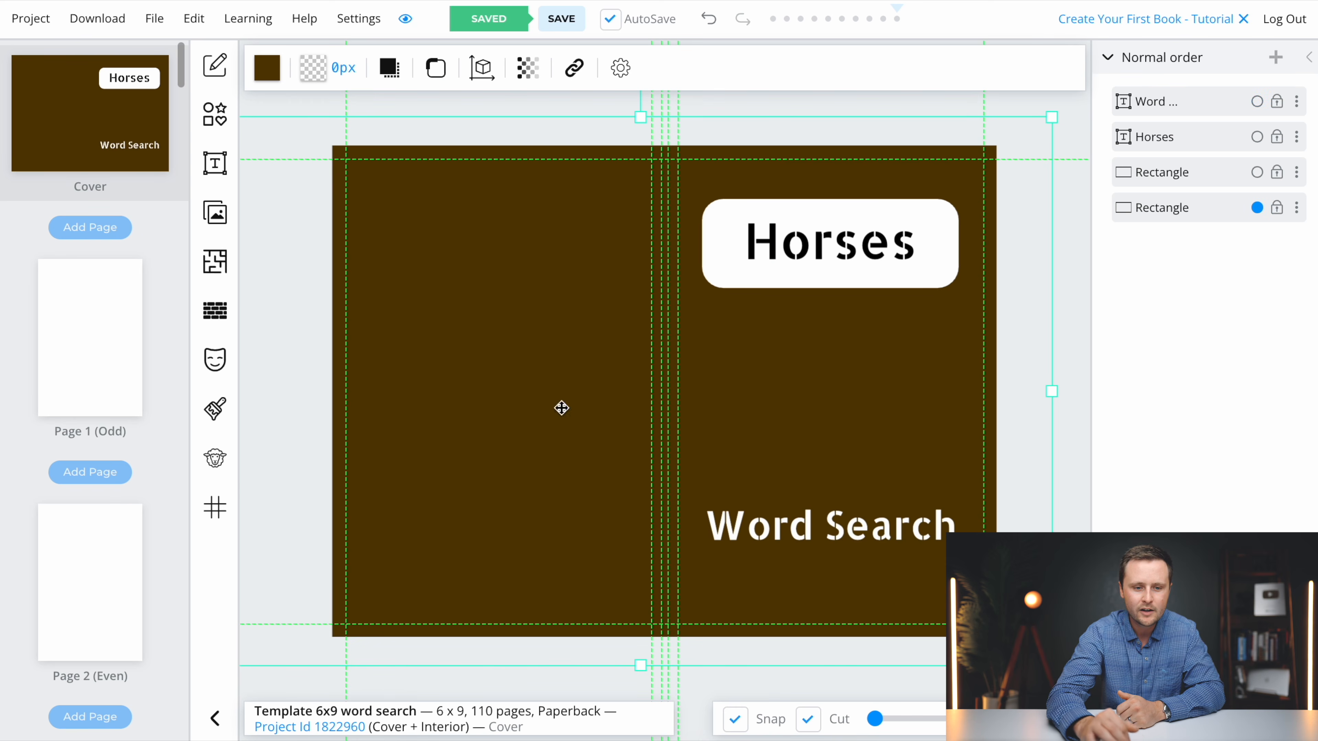
# Add a small white heading reading "PUZZLES FOR ADULTS, SENIORS & TEENS" centred directly below "Word Search" on the front cover.
pyautogui.click(215, 163)
pyautogui.click(331, 78)
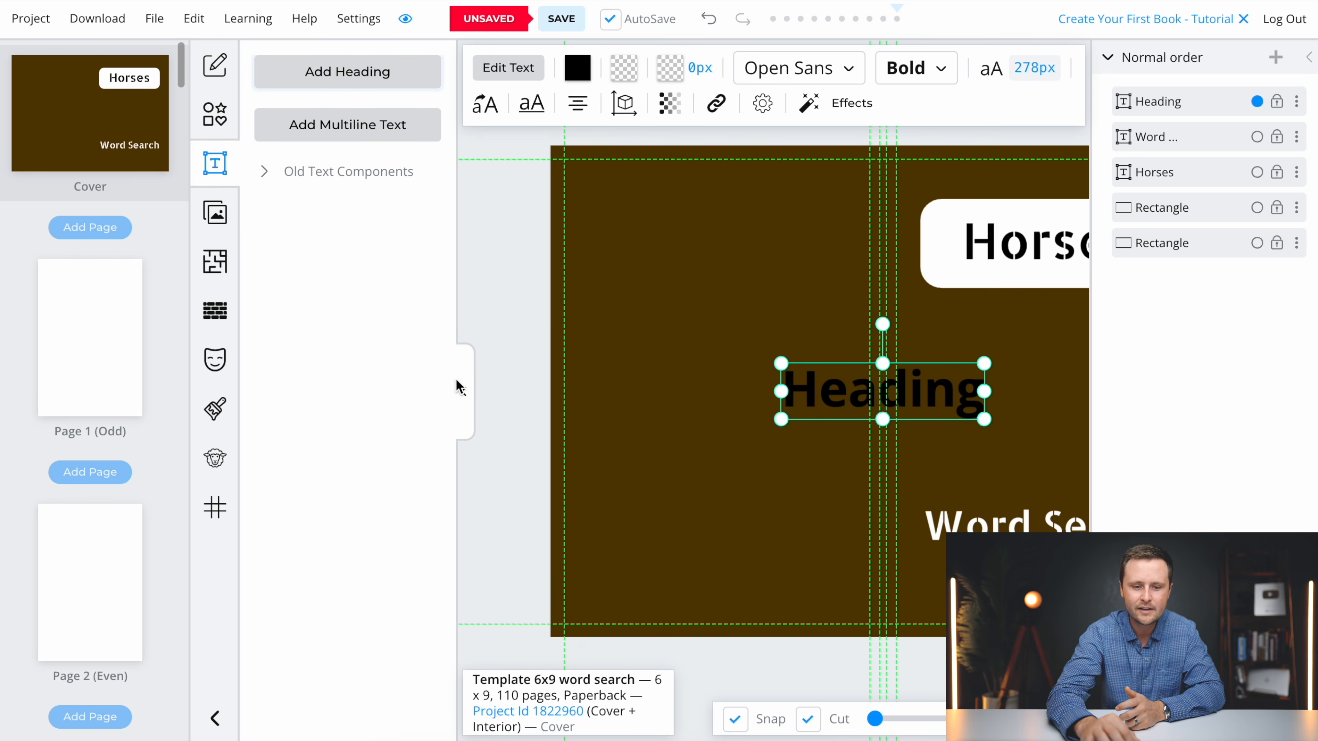
pyautogui.click(464, 391)
pyautogui.moveTo(717, 391); pyautogui.dragTo(841, 563)
pyautogui.write('PUZZLES FOR ADULTS, SENIORS & TE')
pyautogui.moveTo(669, 571); pyautogui.dragTo(597, 571)
pyautogui.click(727, 470)
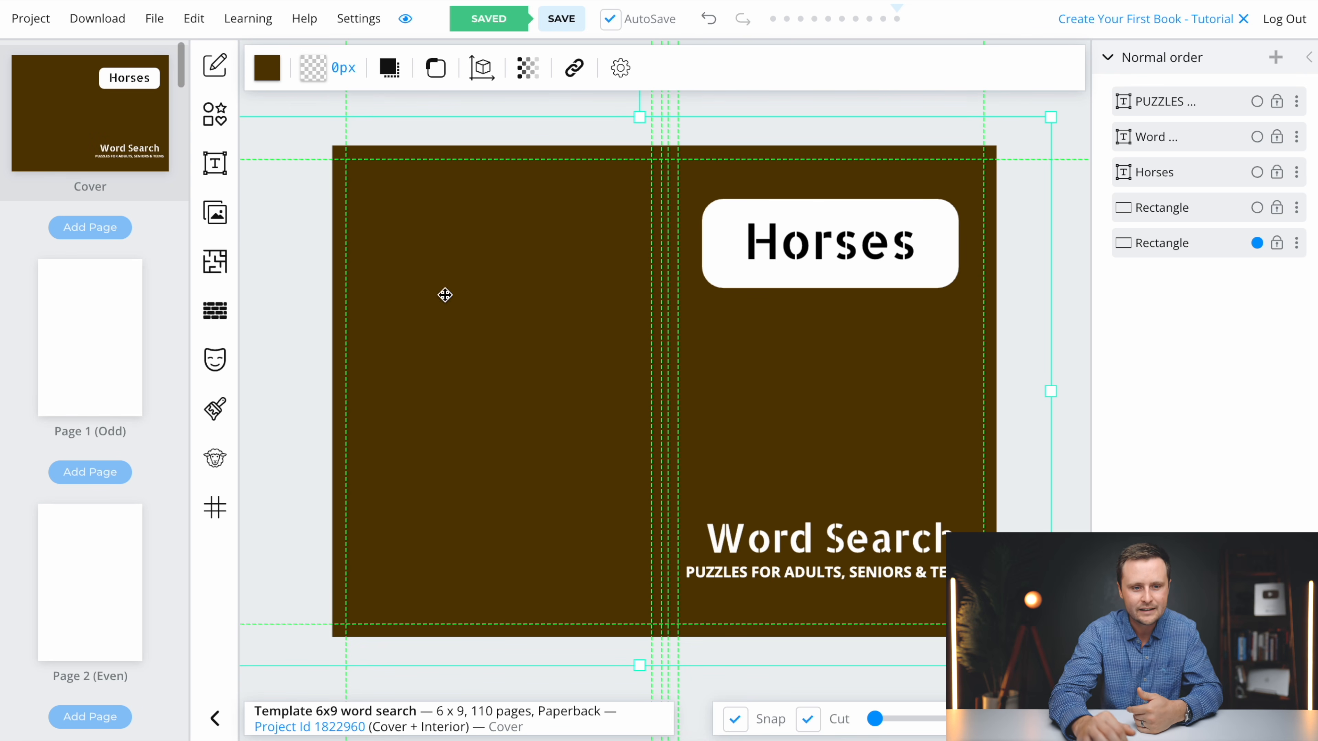
# Open the image library and search Pixabay for "HORSE".
pyautogui.click(215, 215)
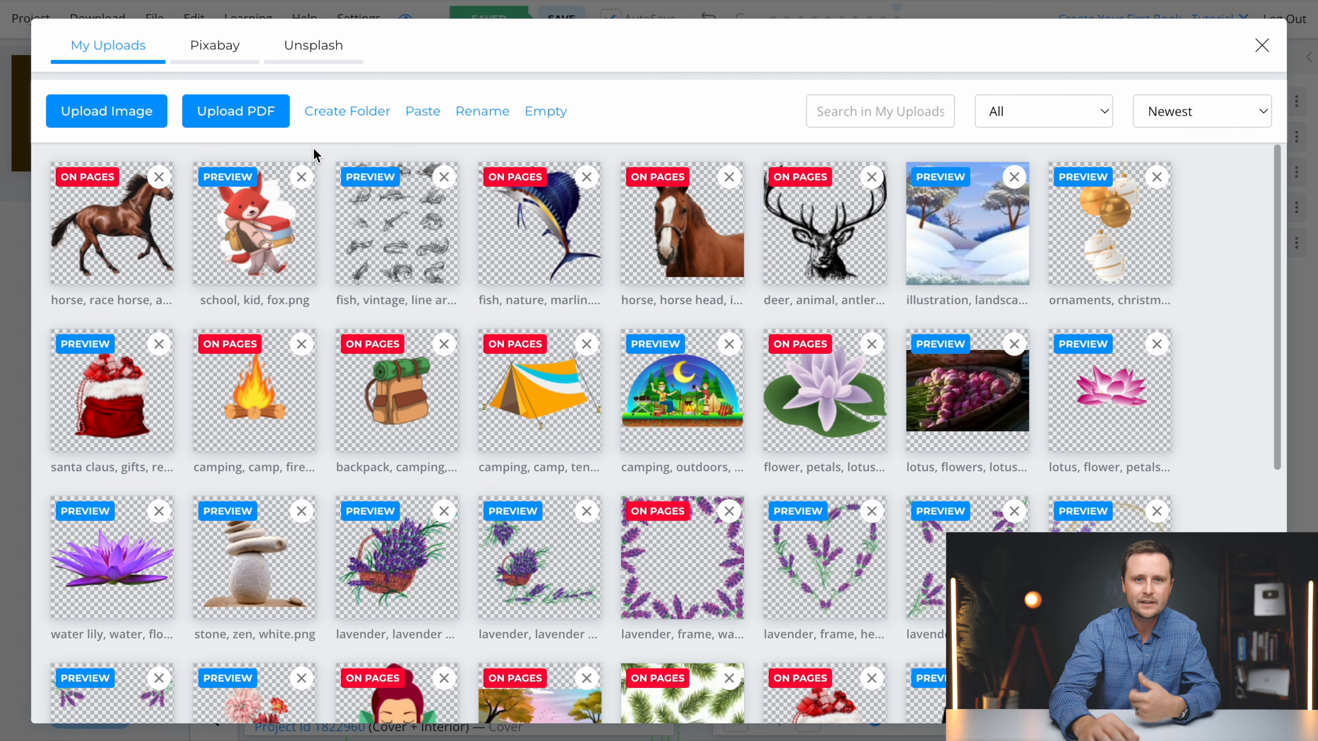
pyautogui.click(219, 60)
pyautogui.click(302, 57)
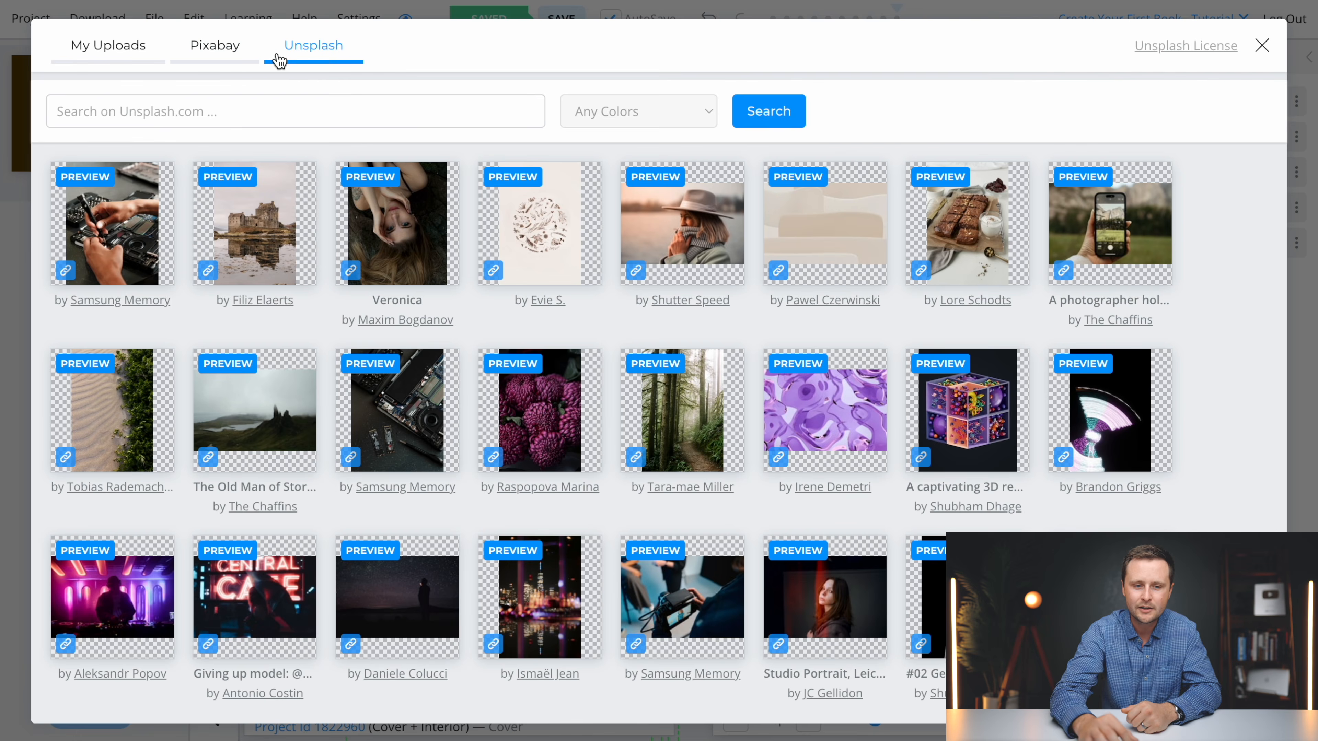
pyautogui.click(219, 62)
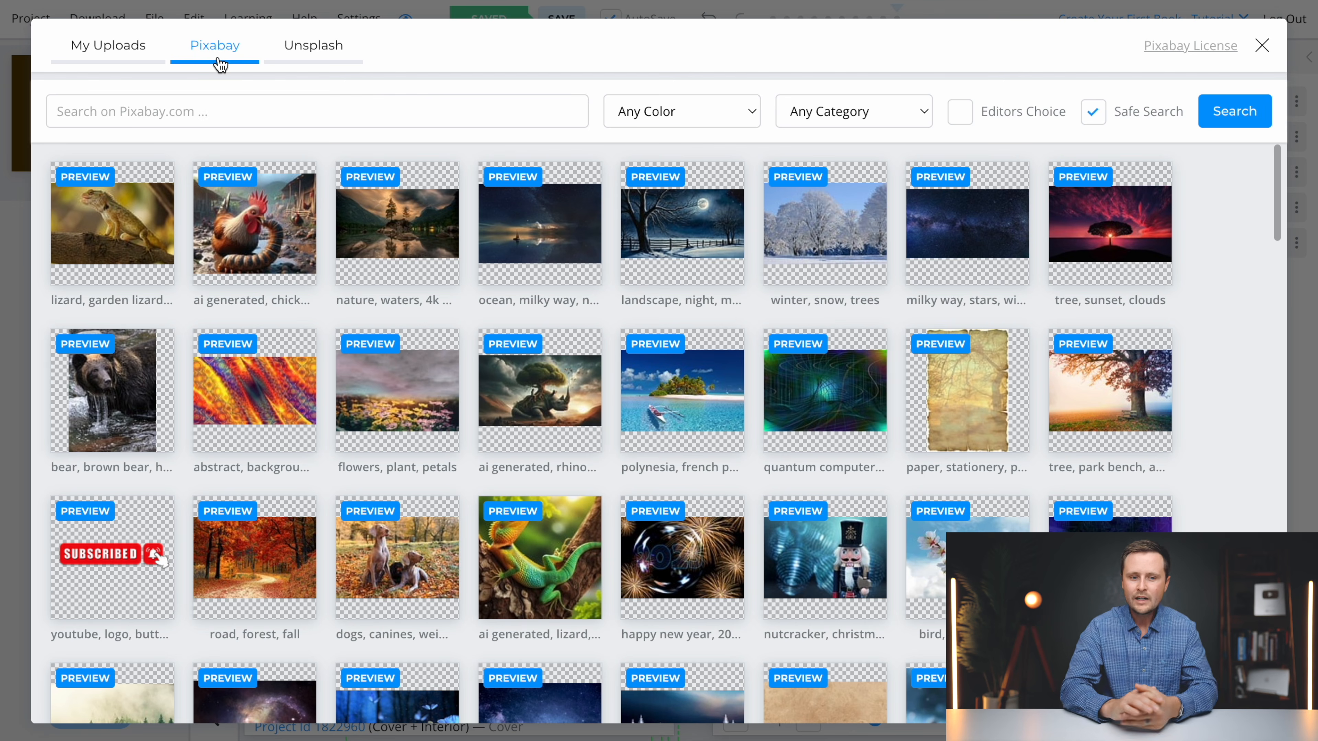
pyautogui.click(177, 109)
pyautogui.write('HORSE')
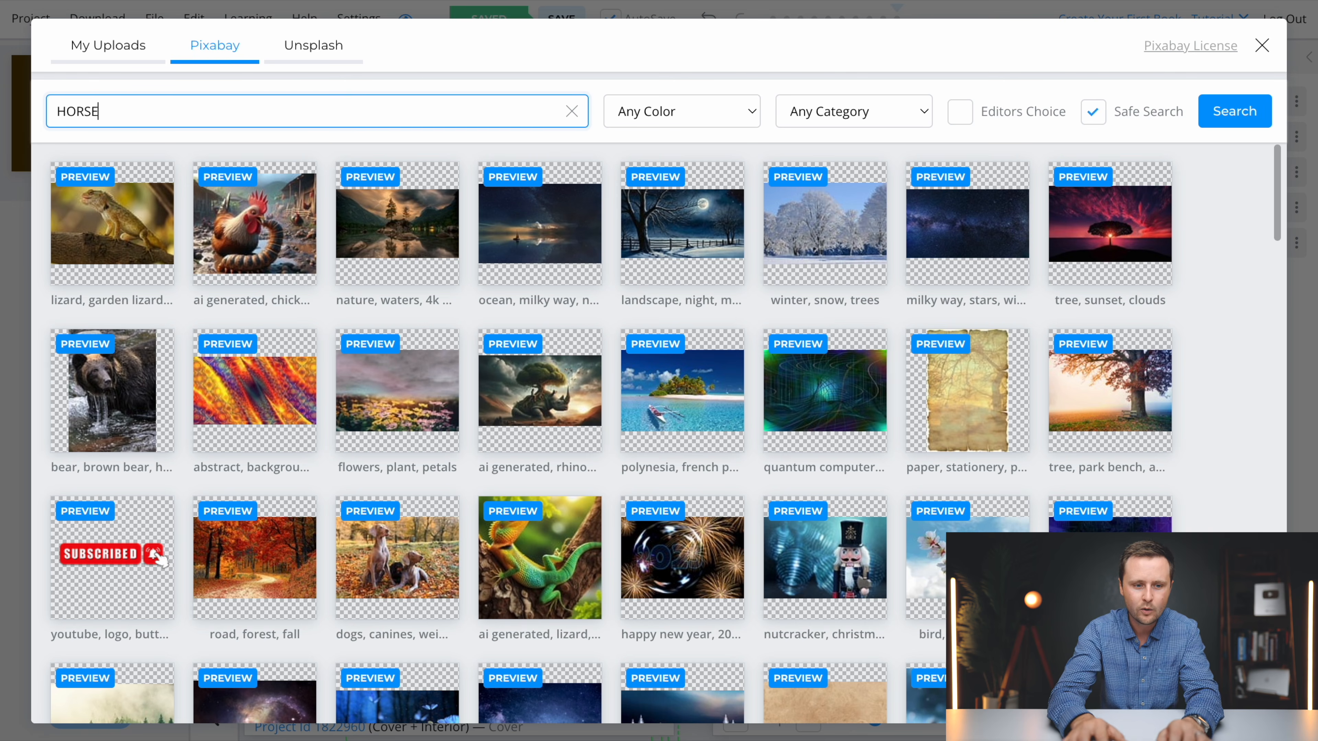
pyautogui.press('Return')
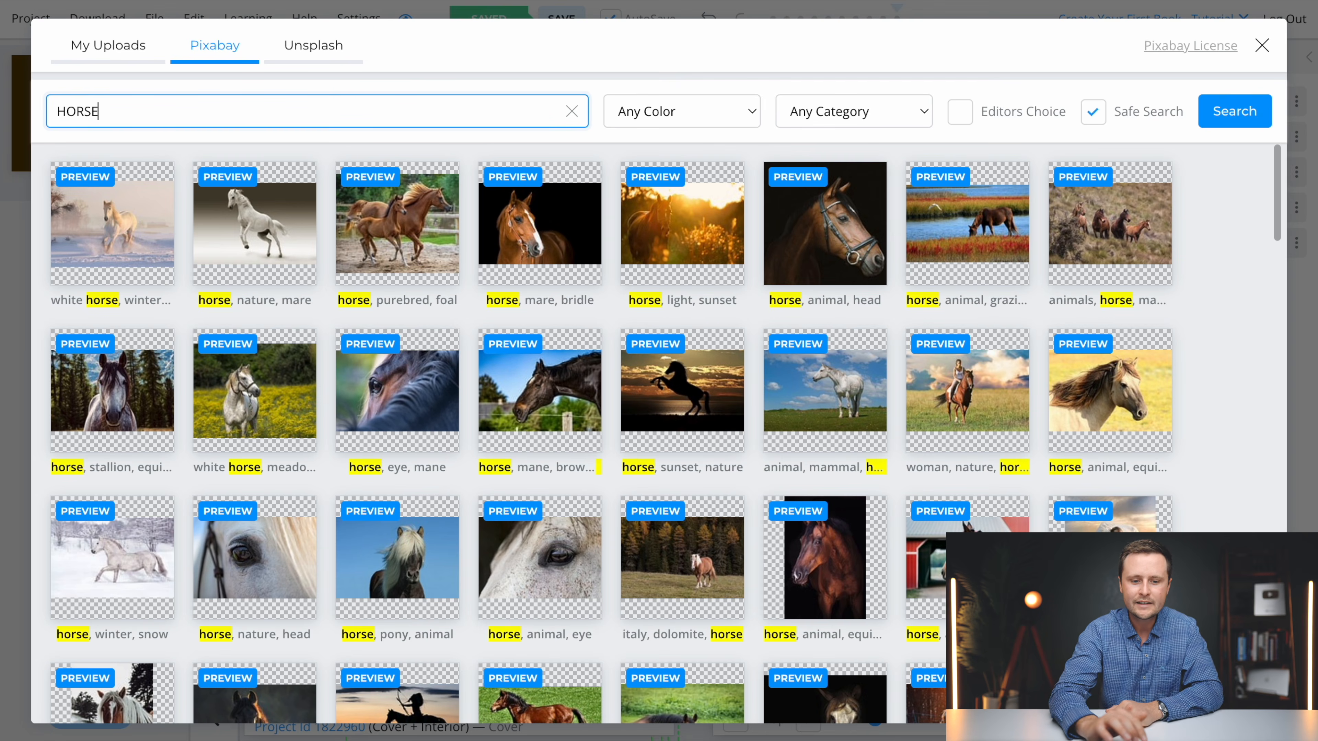
# Look through the Pixabay horse results for a cut-out horse image with a transparent background.
pyautogui.scroll(-3, 1193, 486)
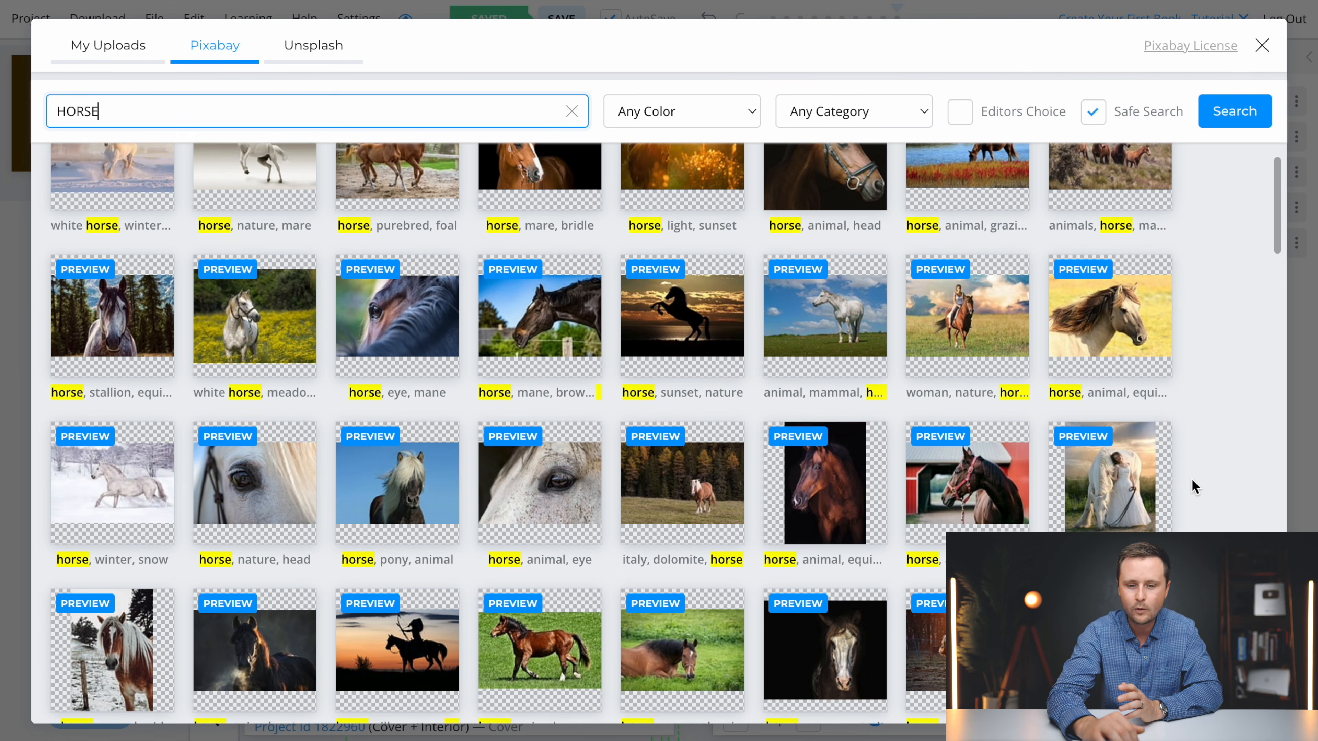
pyautogui.scroll(-7, 837, 370)
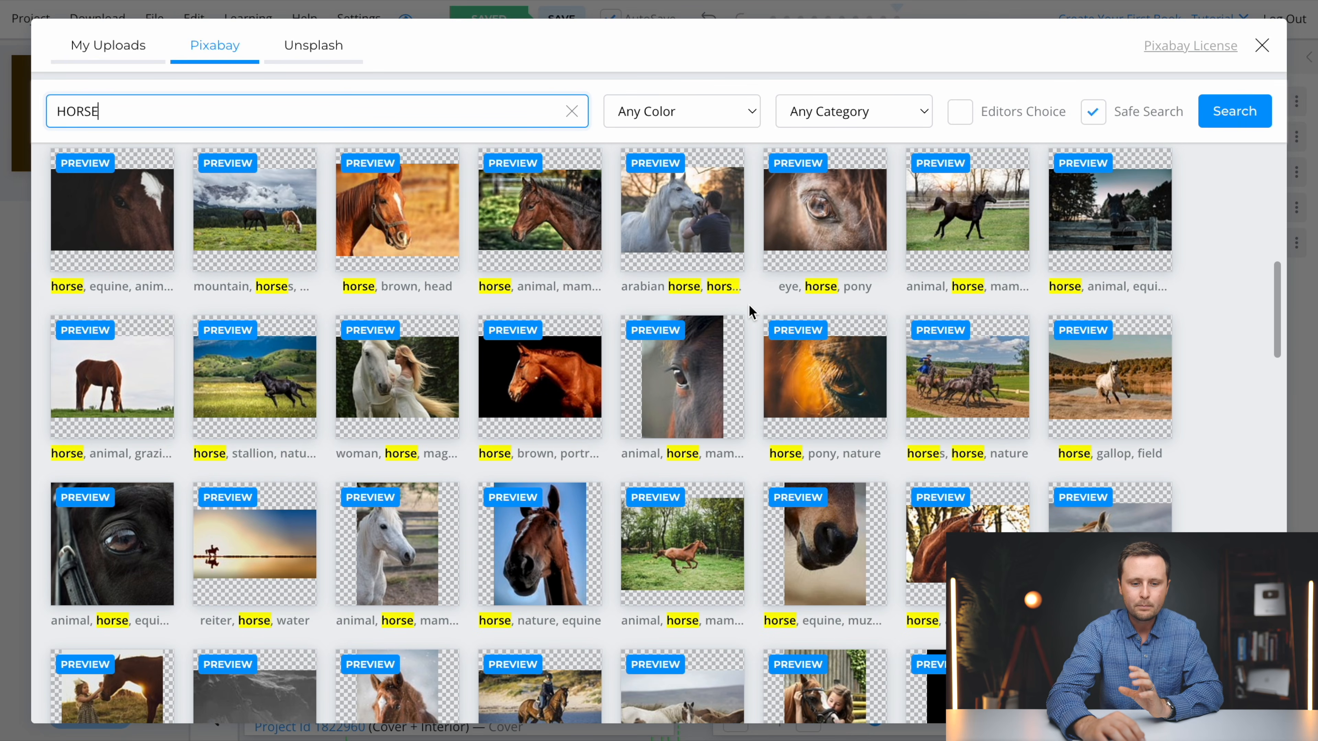
pyautogui.scroll(3, 749, 312)
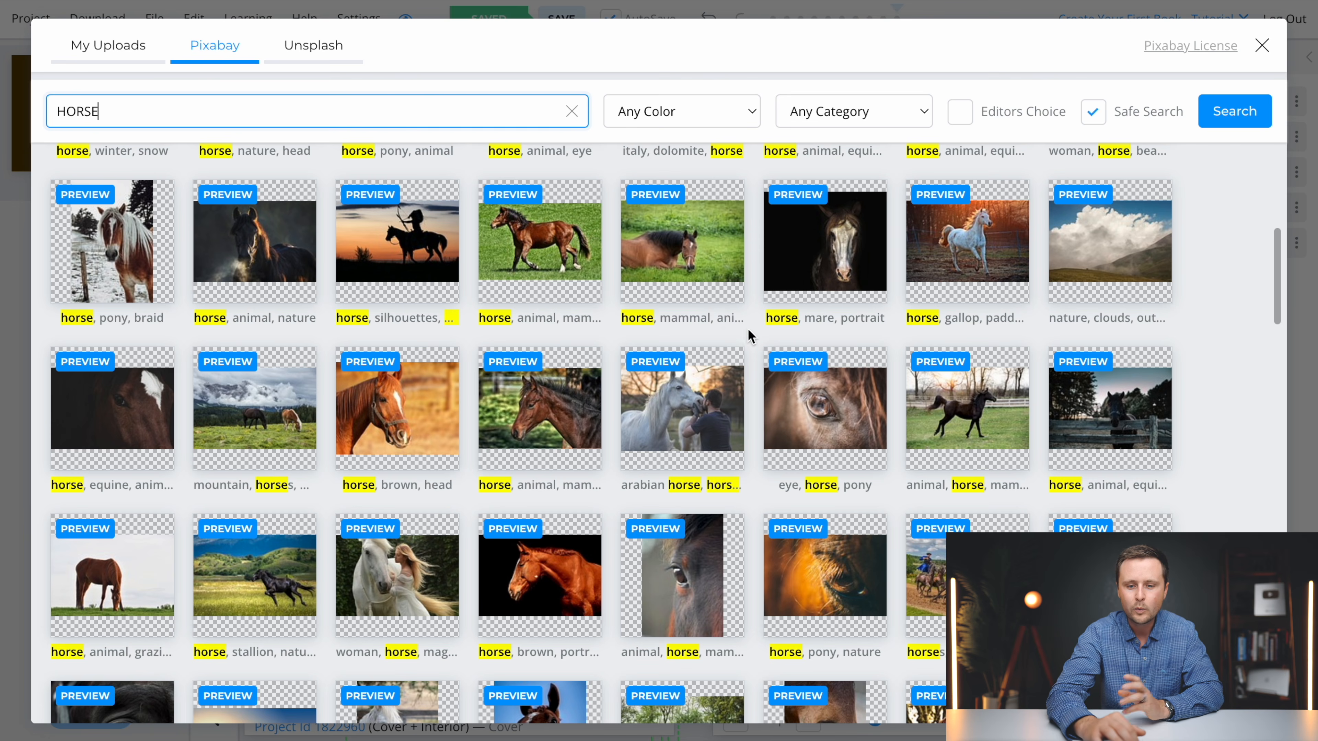
pyautogui.scroll(-3, 752, 364)
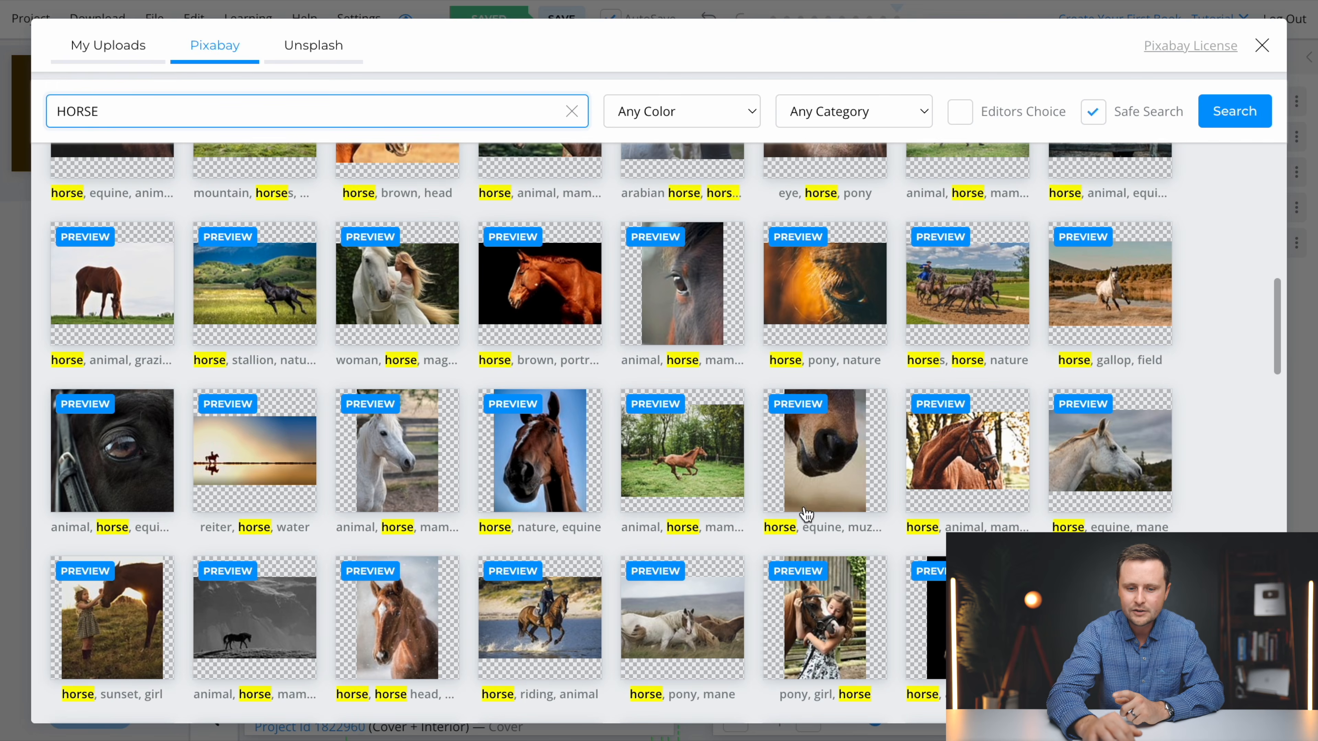
pyautogui.scroll(-2, 859, 602)
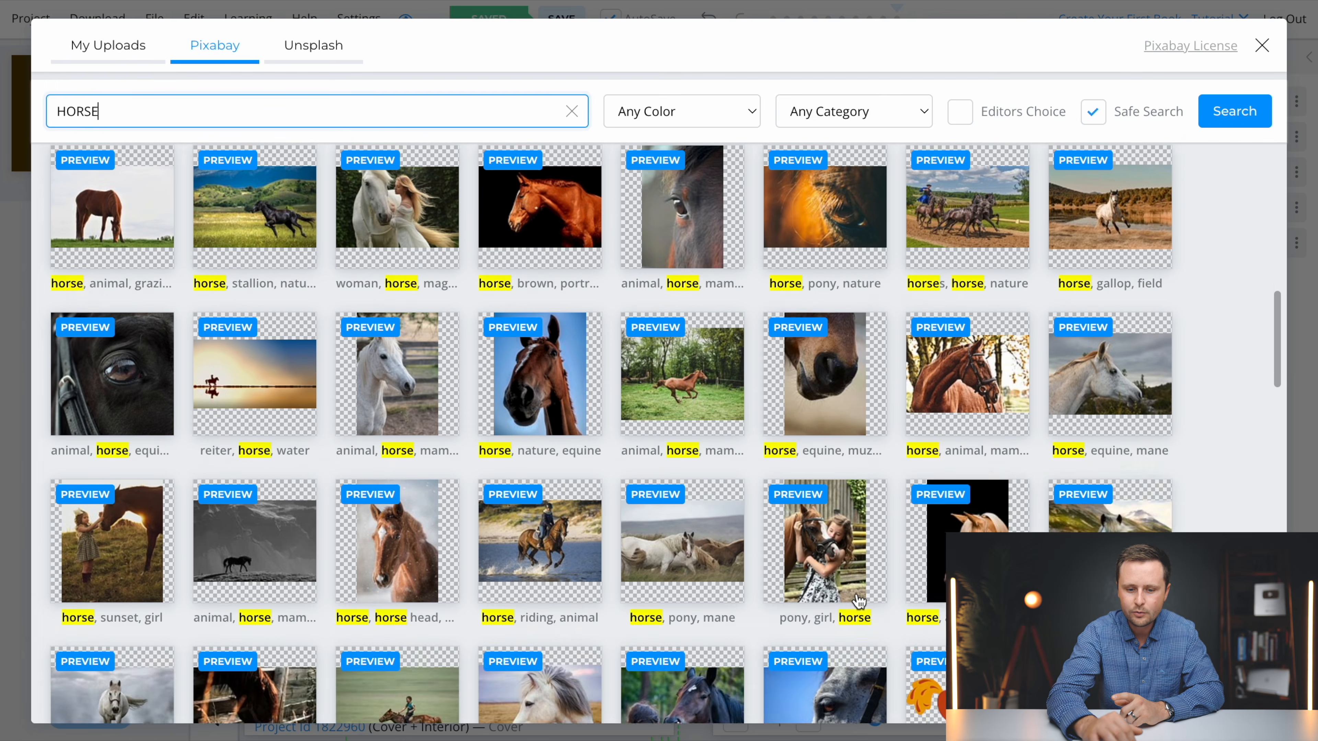
pyautogui.scroll(-3, 858, 602)
pyautogui.scroll(-3, 859, 602)
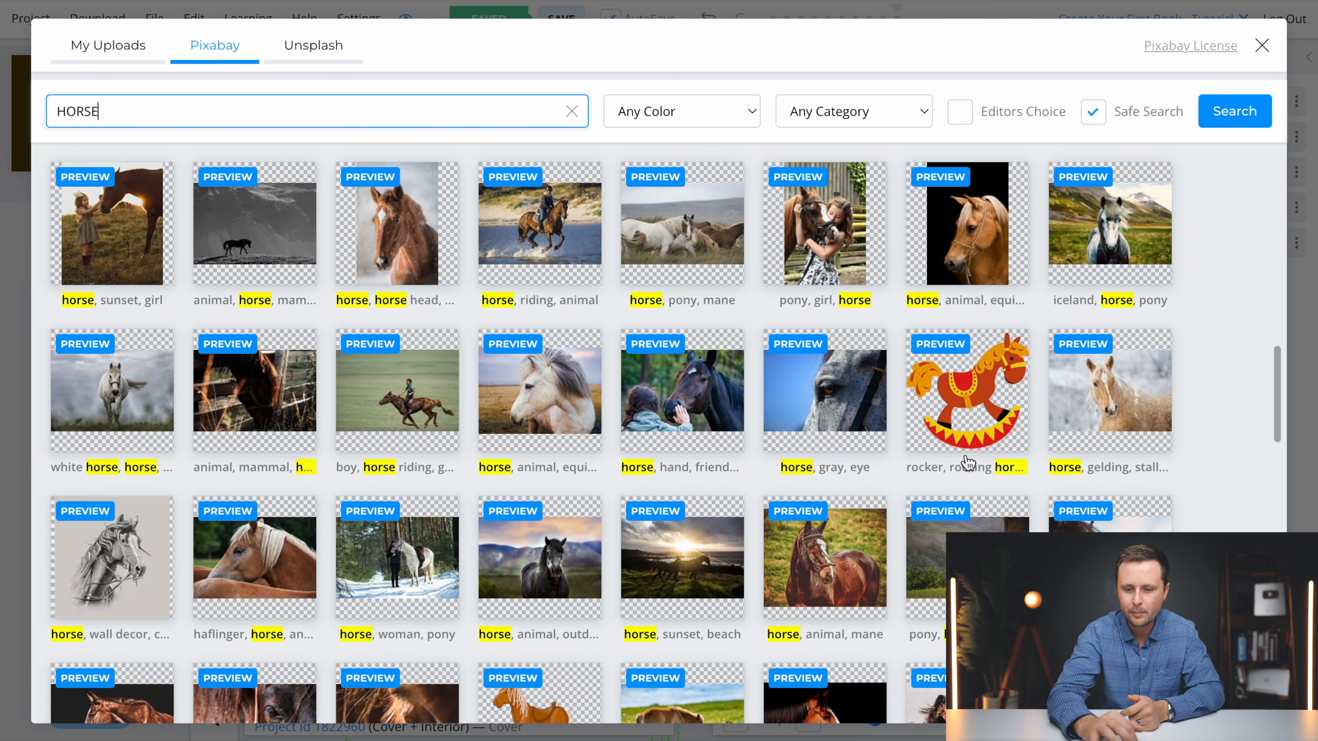
pyautogui.scroll(-15, 1035, 511)
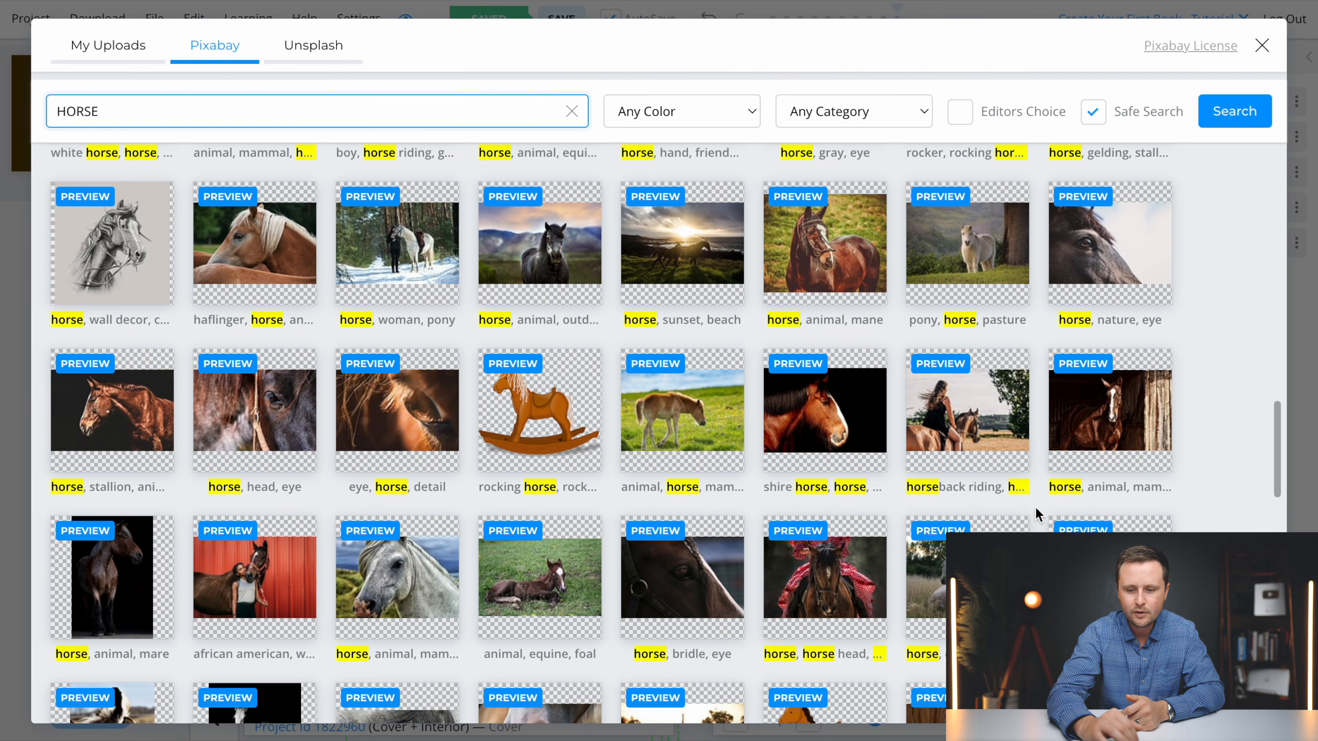
pyautogui.scroll(-10, 1036, 509)
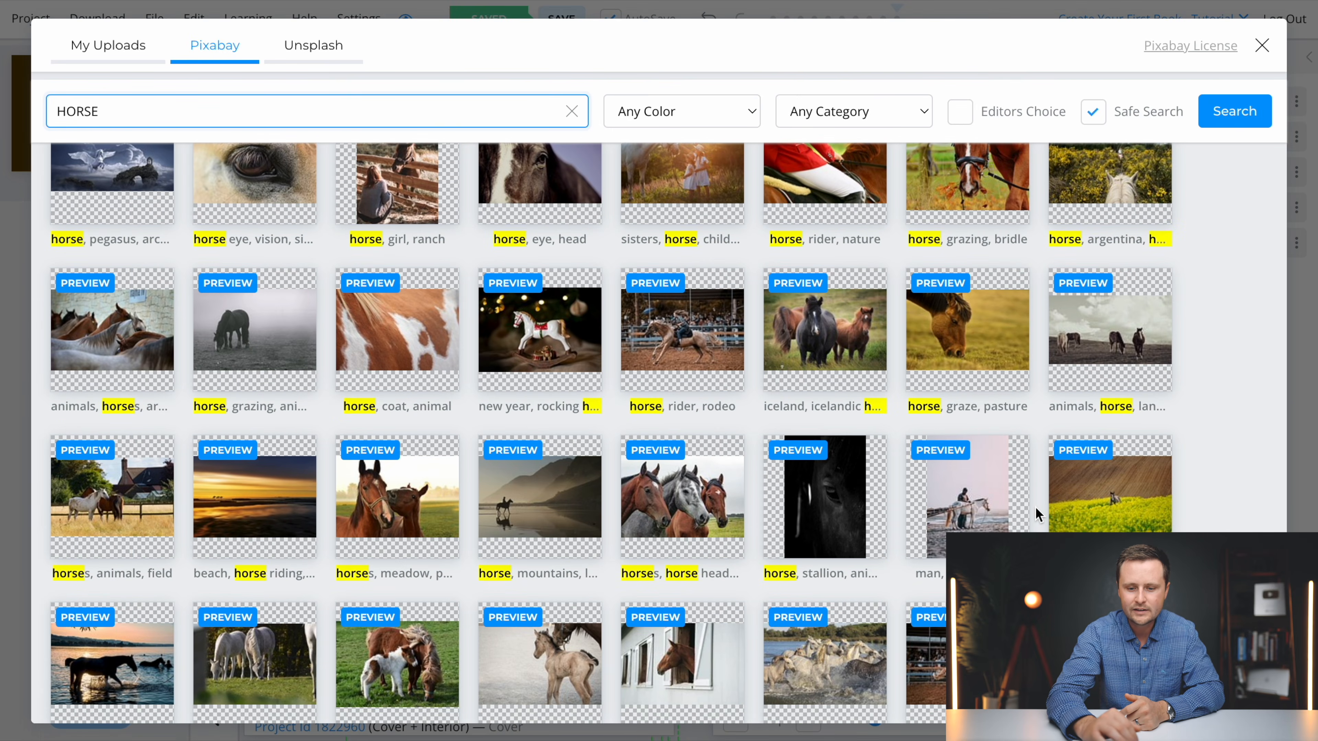
pyautogui.scroll(-2, 1035, 507)
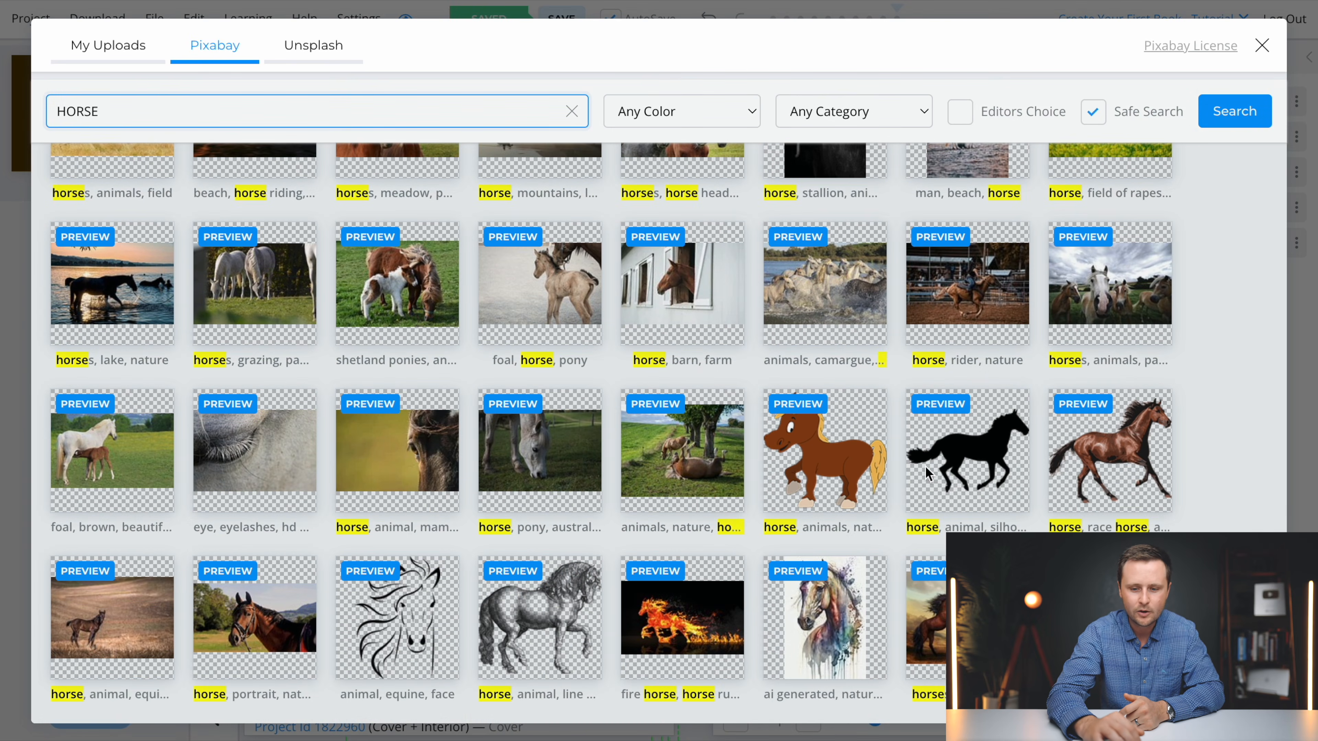
pyautogui.scroll(-6, 1114, 486)
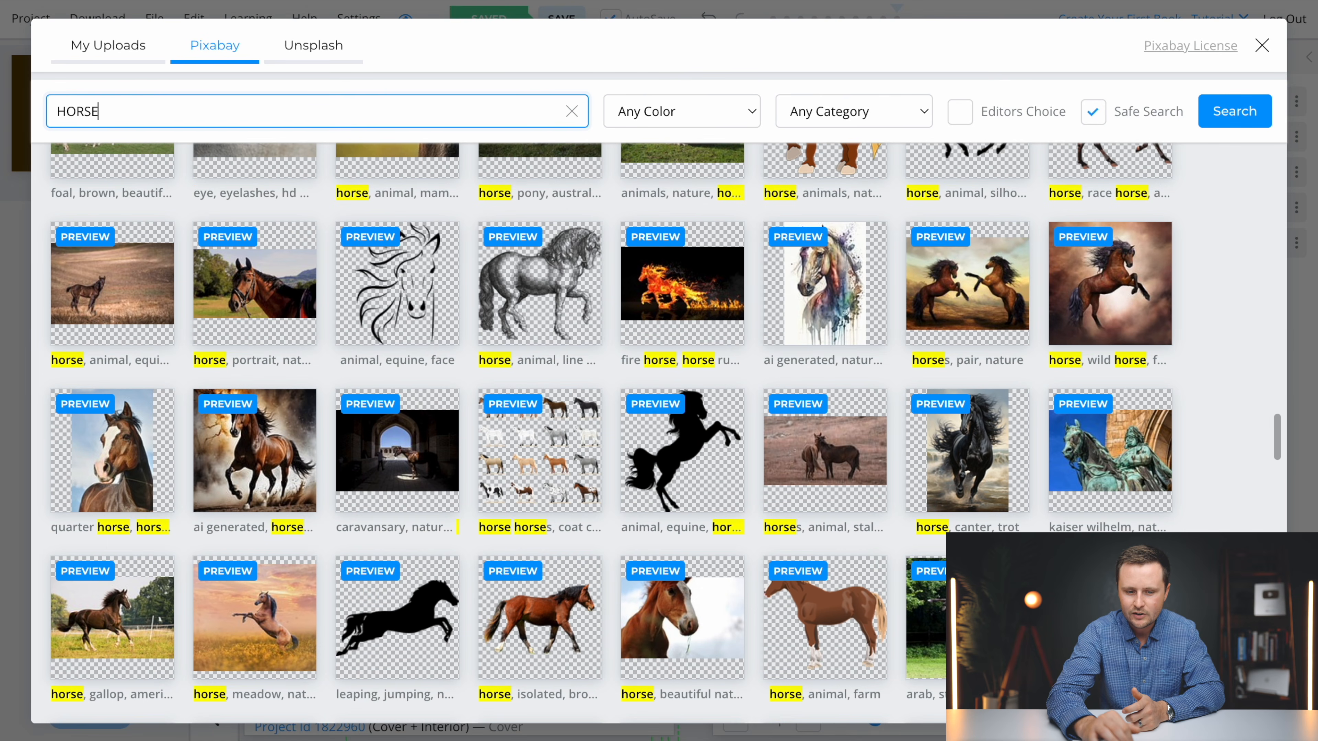
pyautogui.scroll(5, 496, 636)
pyautogui.scroll(2, 1114, 513)
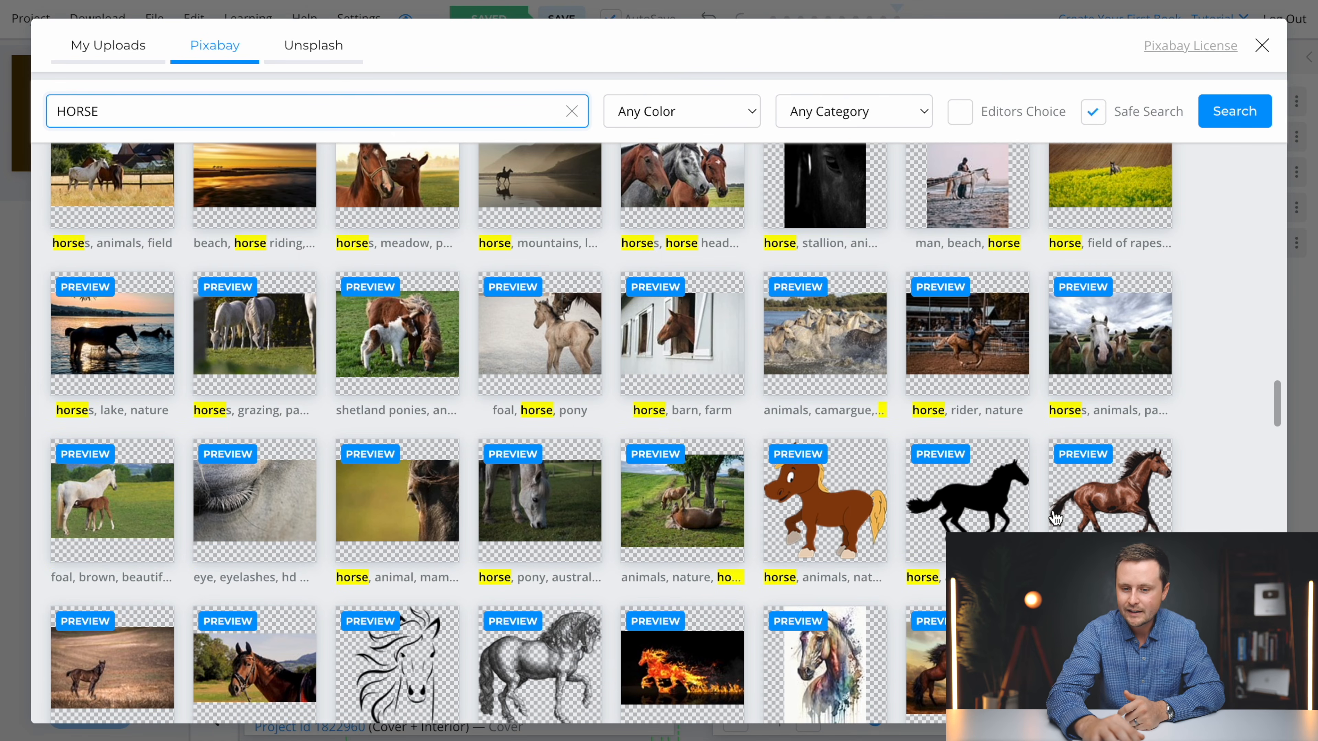
# Insert the transparent running brown race horse image, shrink it and centre it between the title box and "Word Search".
pyautogui.click(1114, 513)
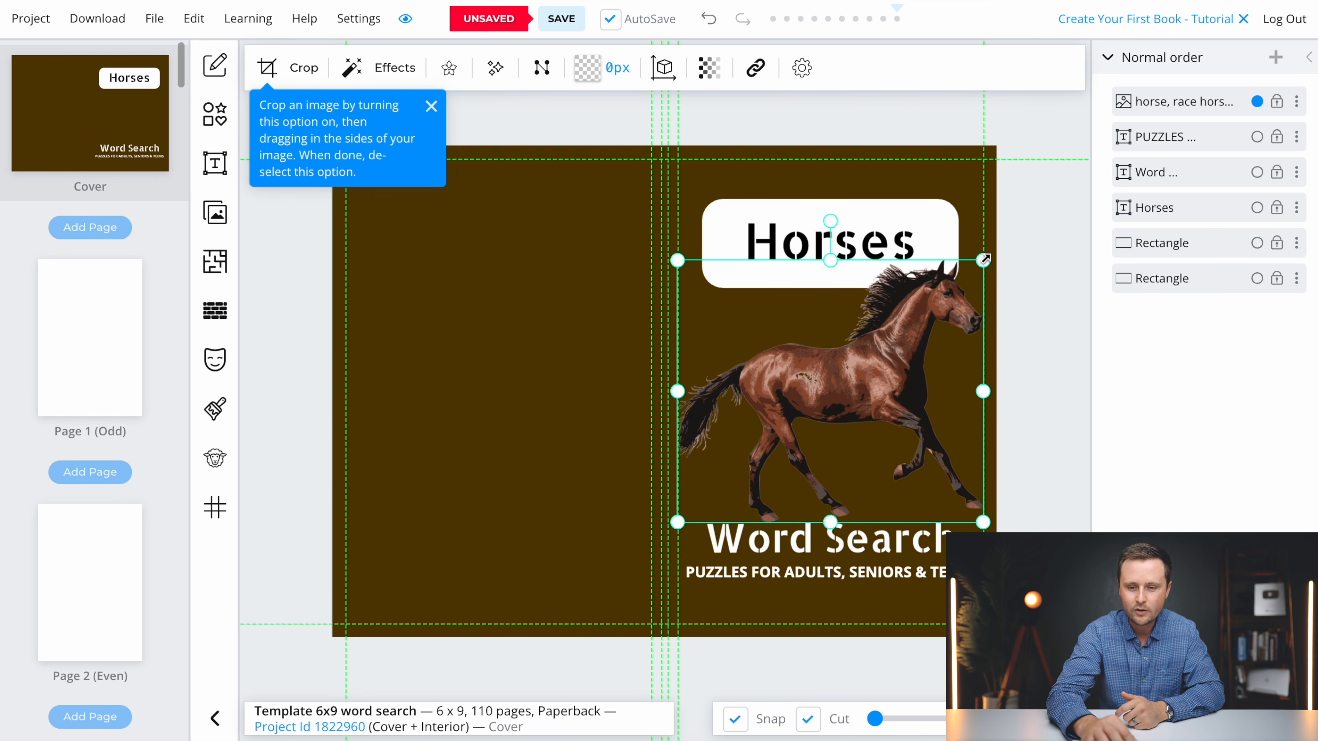
pyautogui.moveTo(983, 260); pyautogui.dragTo(897, 335)
pyautogui.moveTo(766, 451); pyautogui.dragTo(805, 438)
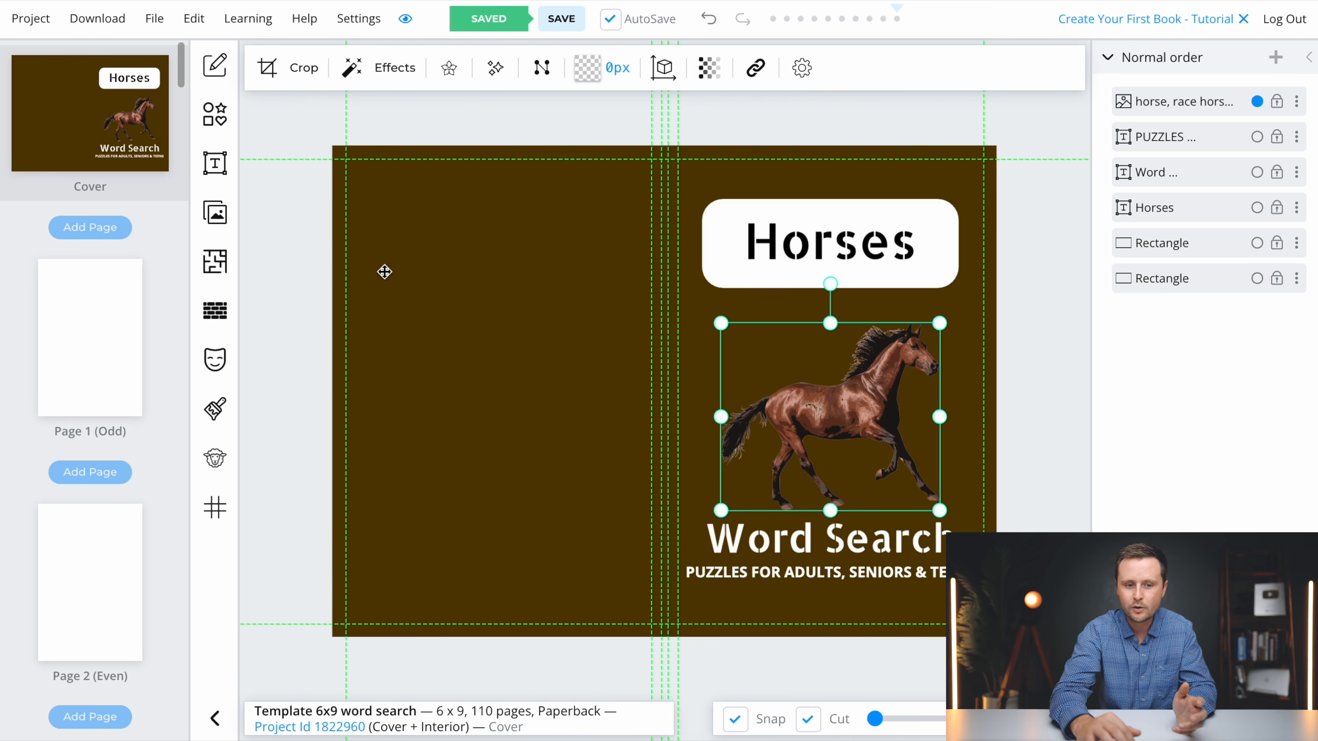
# Reopen the image library and look through more Pixabay horse results for other cut-out horse images.
pyautogui.click(216, 221)
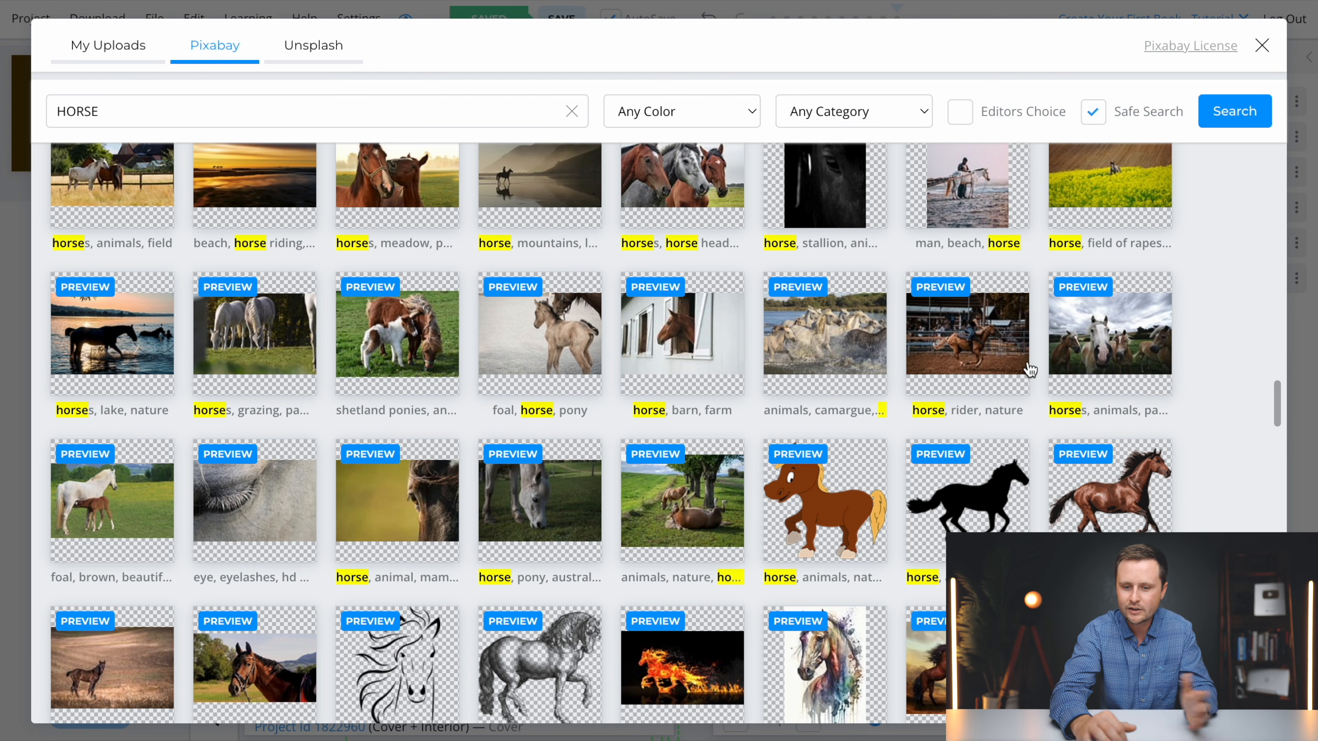
pyautogui.scroll(-10, 1204, 445)
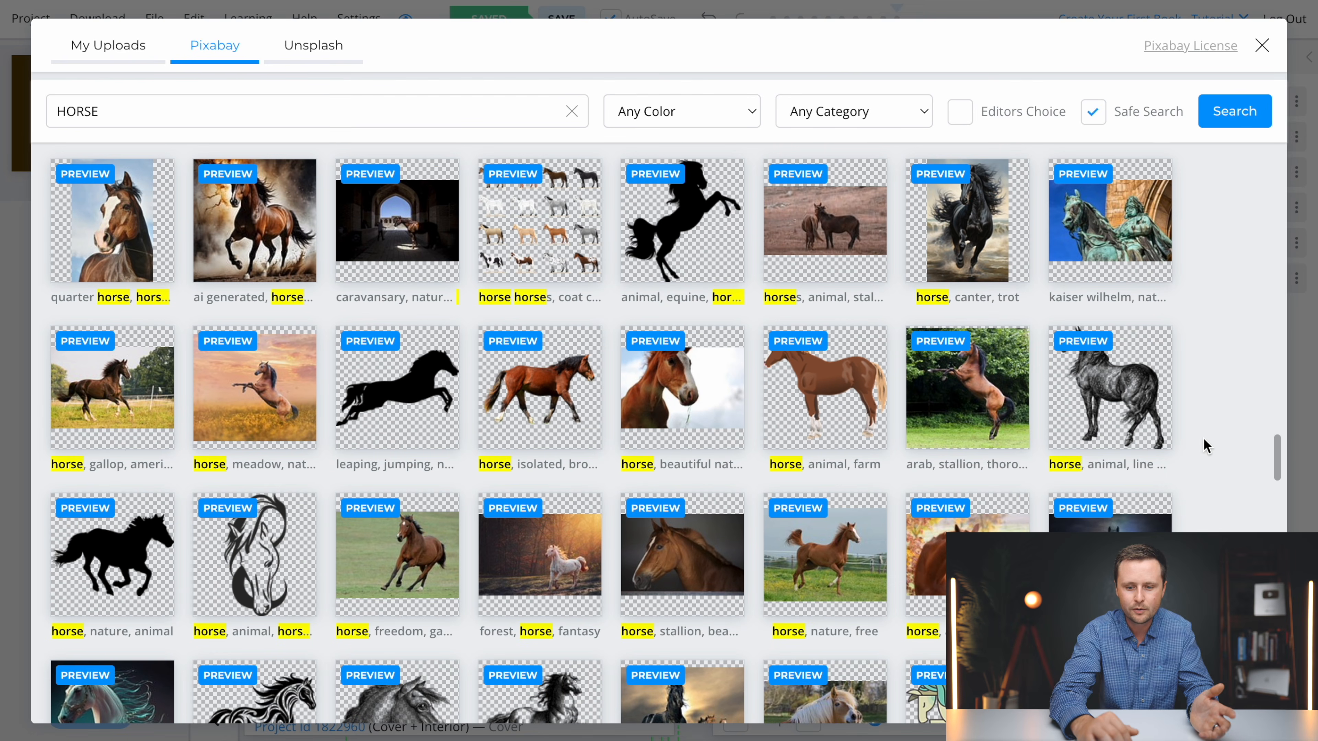
pyautogui.scroll(-3, 724, 365)
pyautogui.scroll(-1, 724, 365)
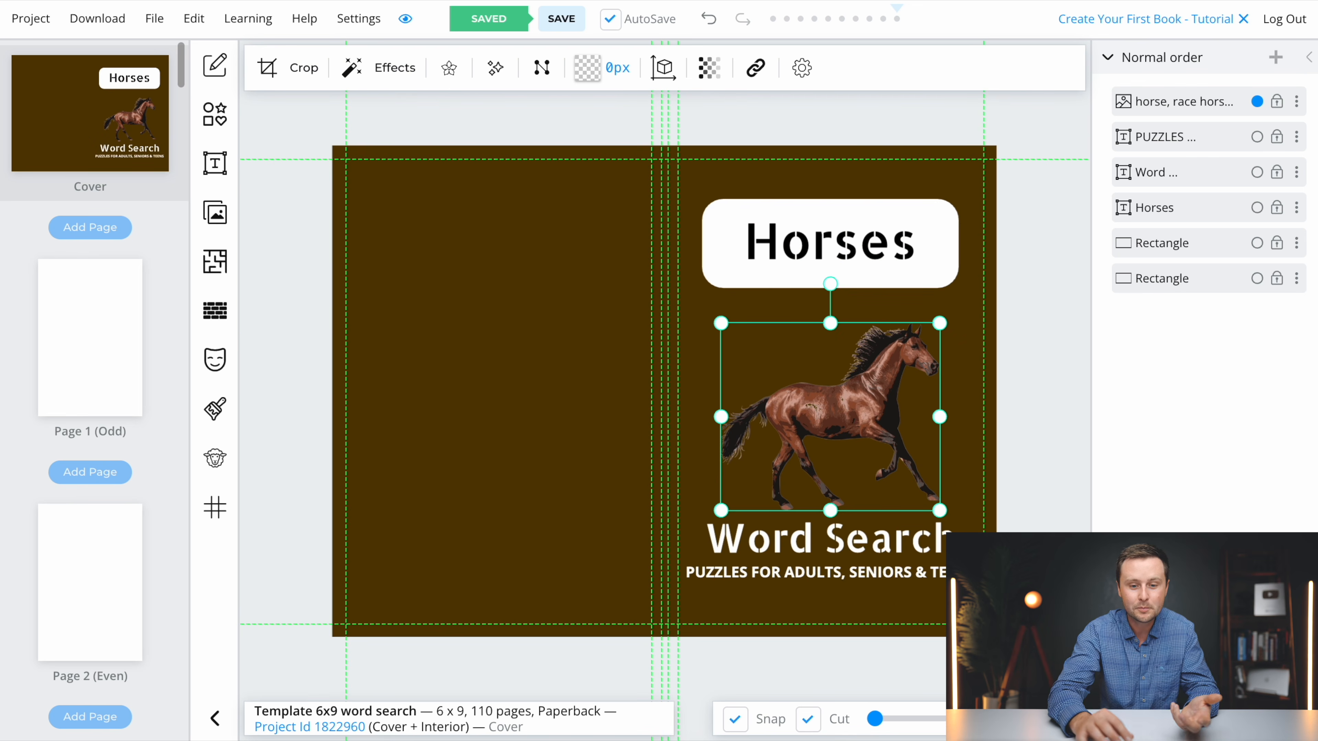
# Duplicate the white rounded box behind "Horses" and place the copy level with it on the back cover.
pyautogui.click(718, 244)
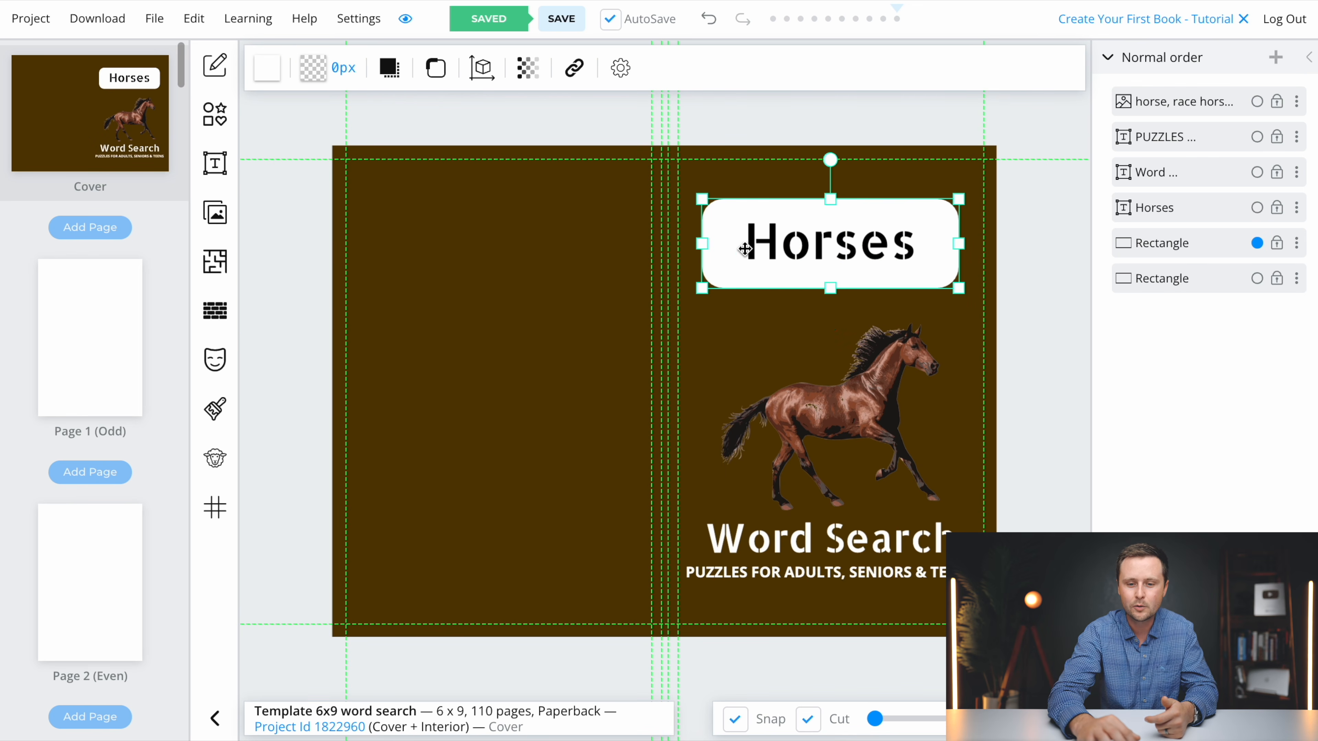
pyautogui.rightClick(720, 235)
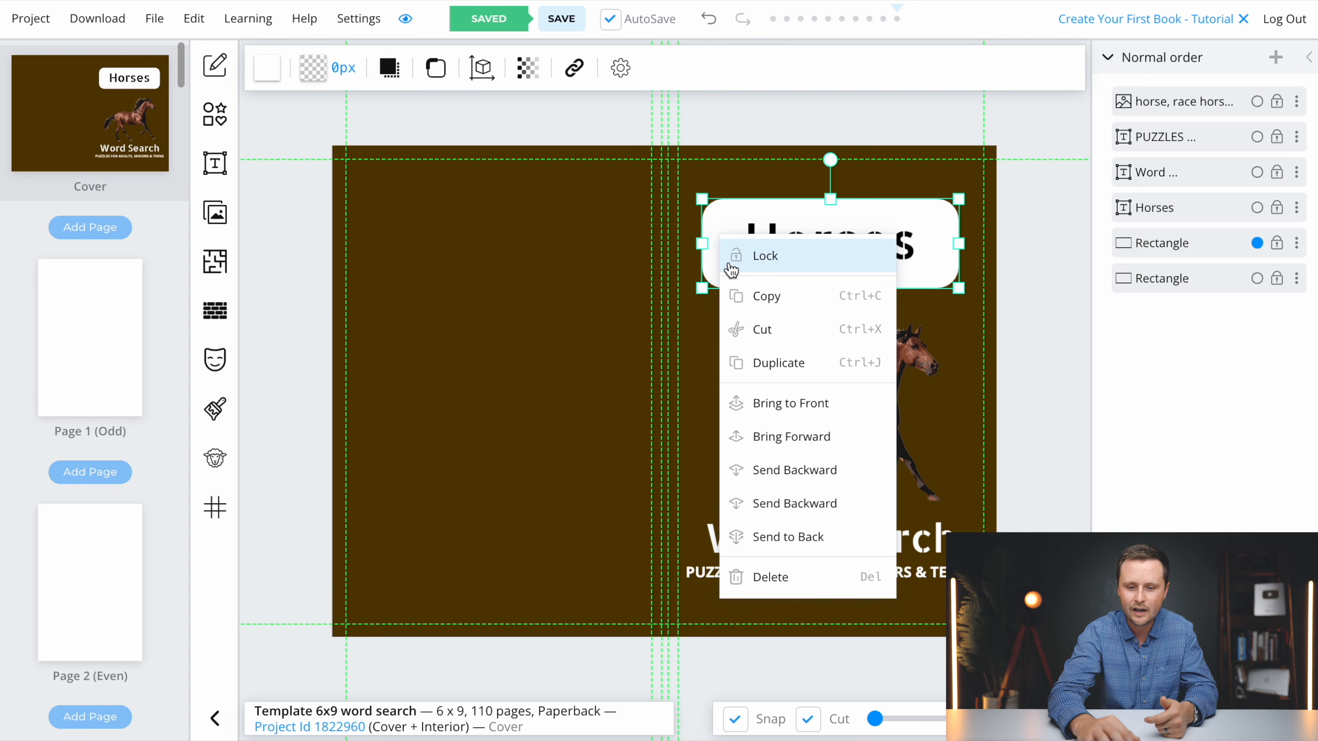
pyautogui.click(752, 359)
pyautogui.moveTo(770, 240); pyautogui.dragTo(438, 242)
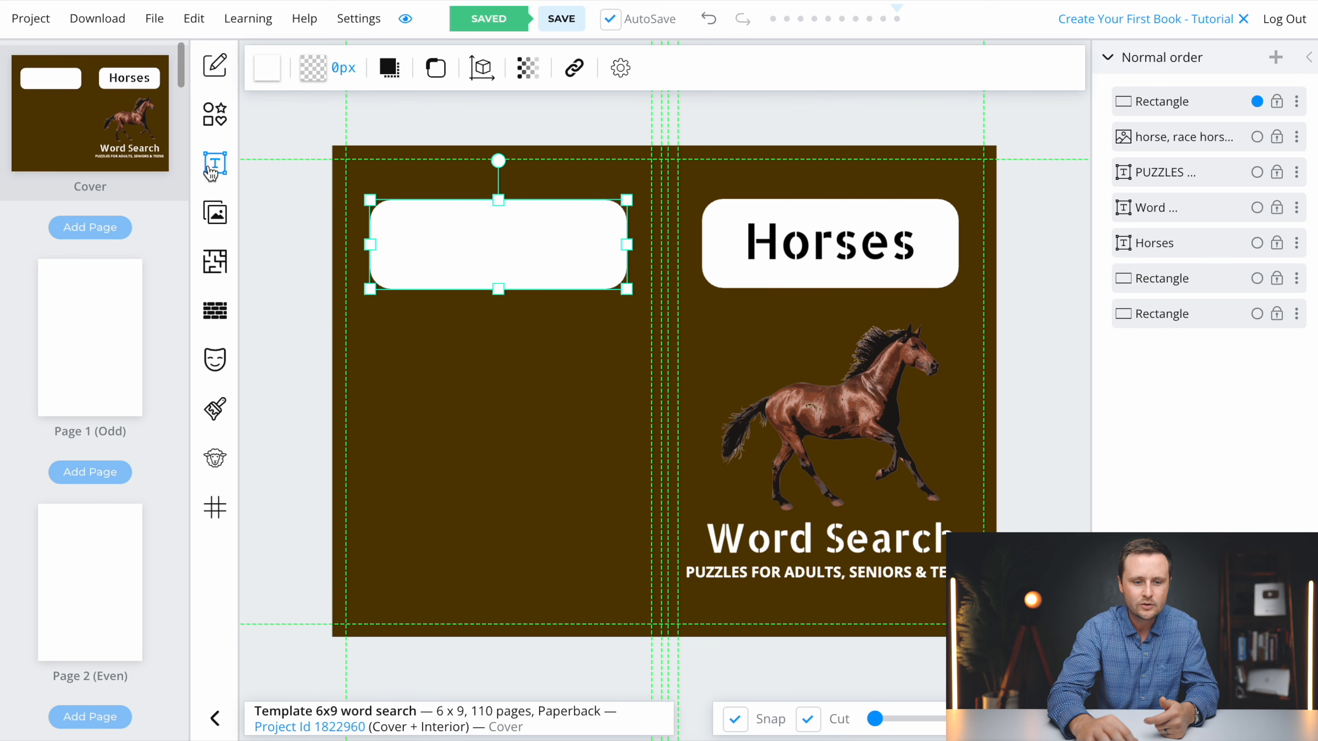
# Add a multiline text block, move it onto the back cover's white box and set its font size to 63 px.
pyautogui.click(218, 167)
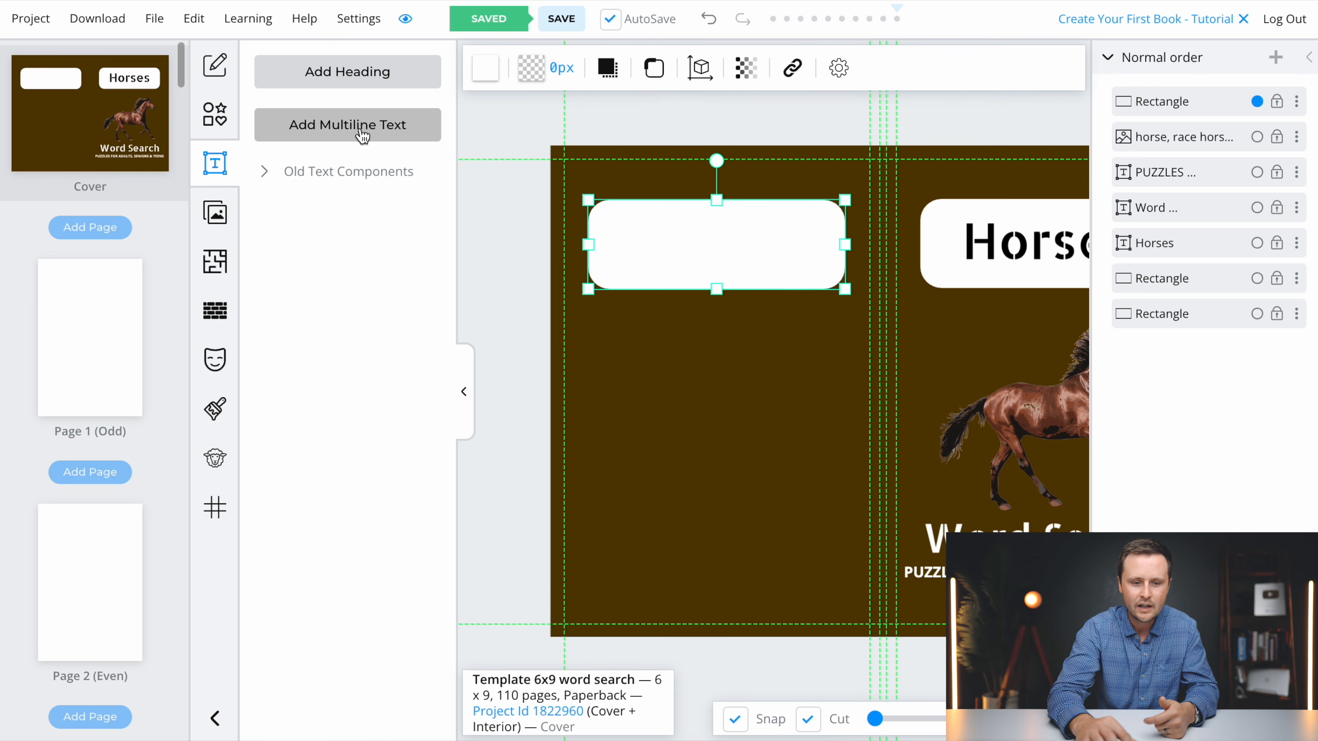
pyautogui.click(379, 133)
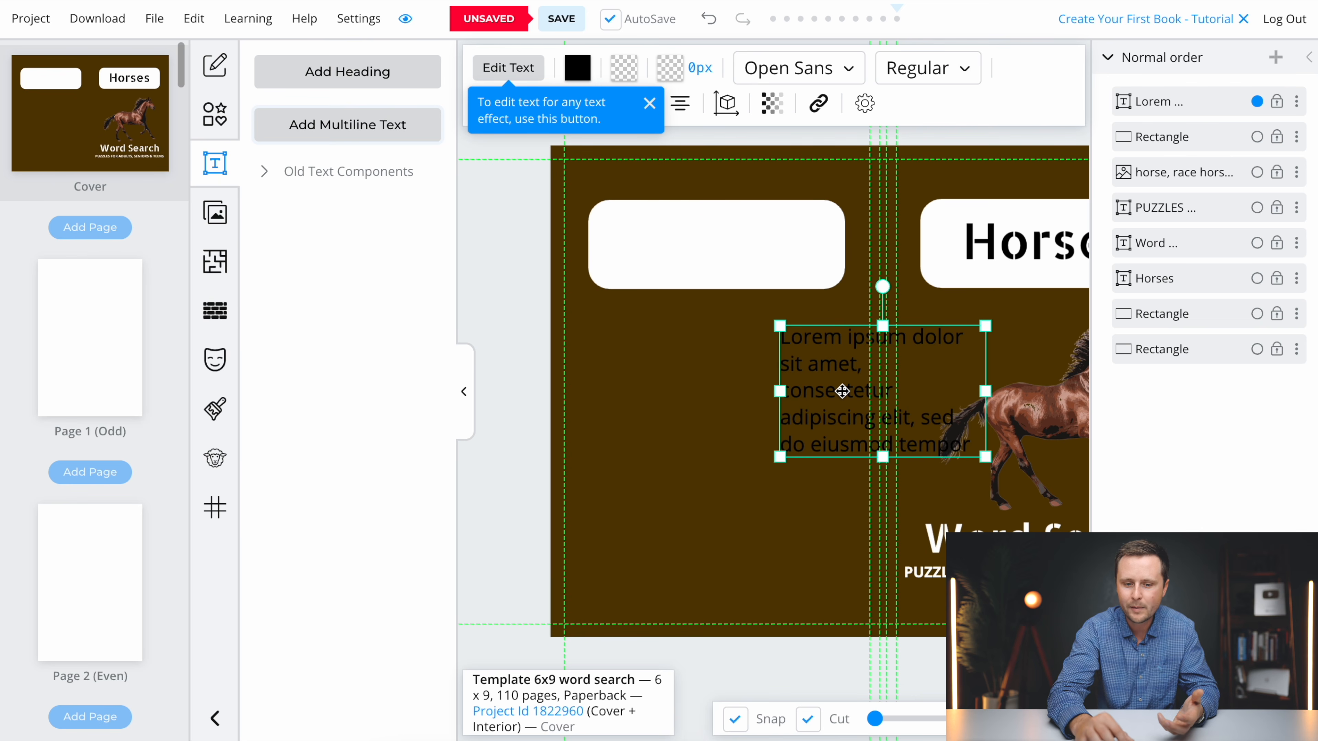
pyautogui.click(459, 385)
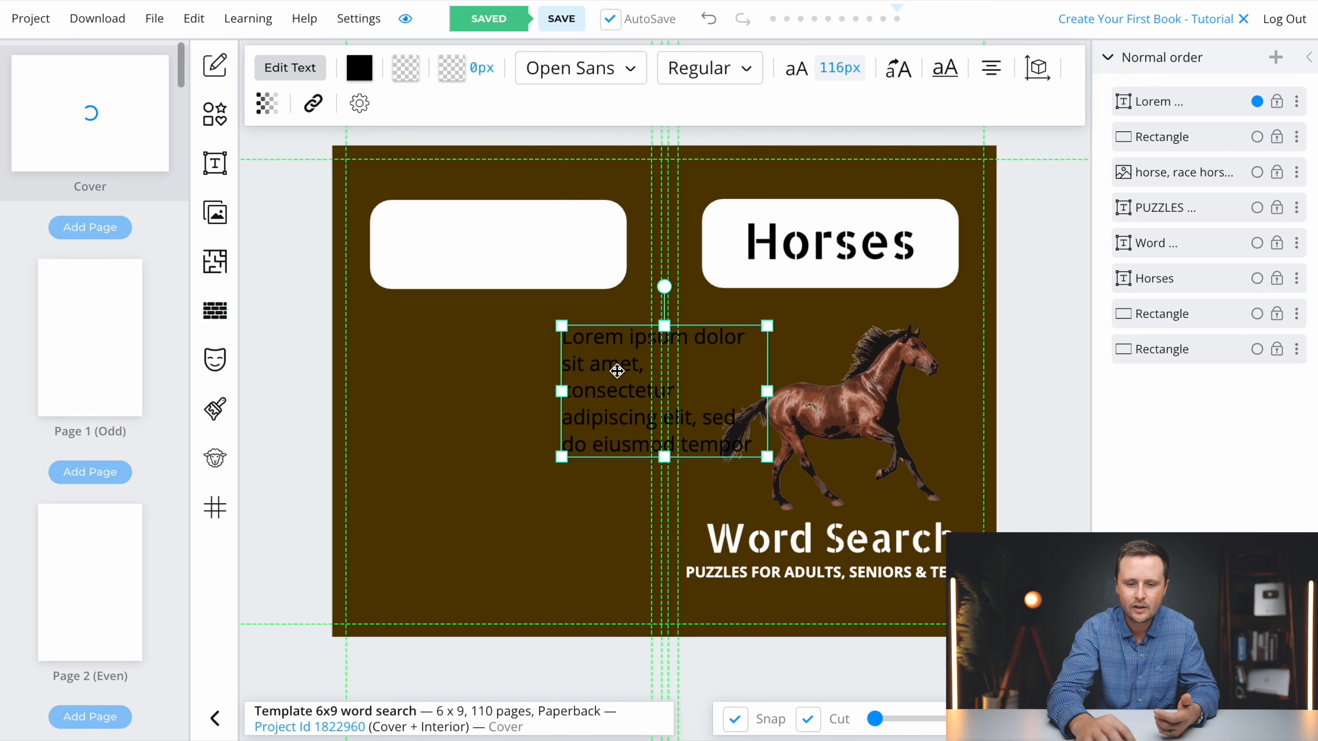
pyautogui.moveTo(686, 356); pyautogui.dragTo(514, 242)
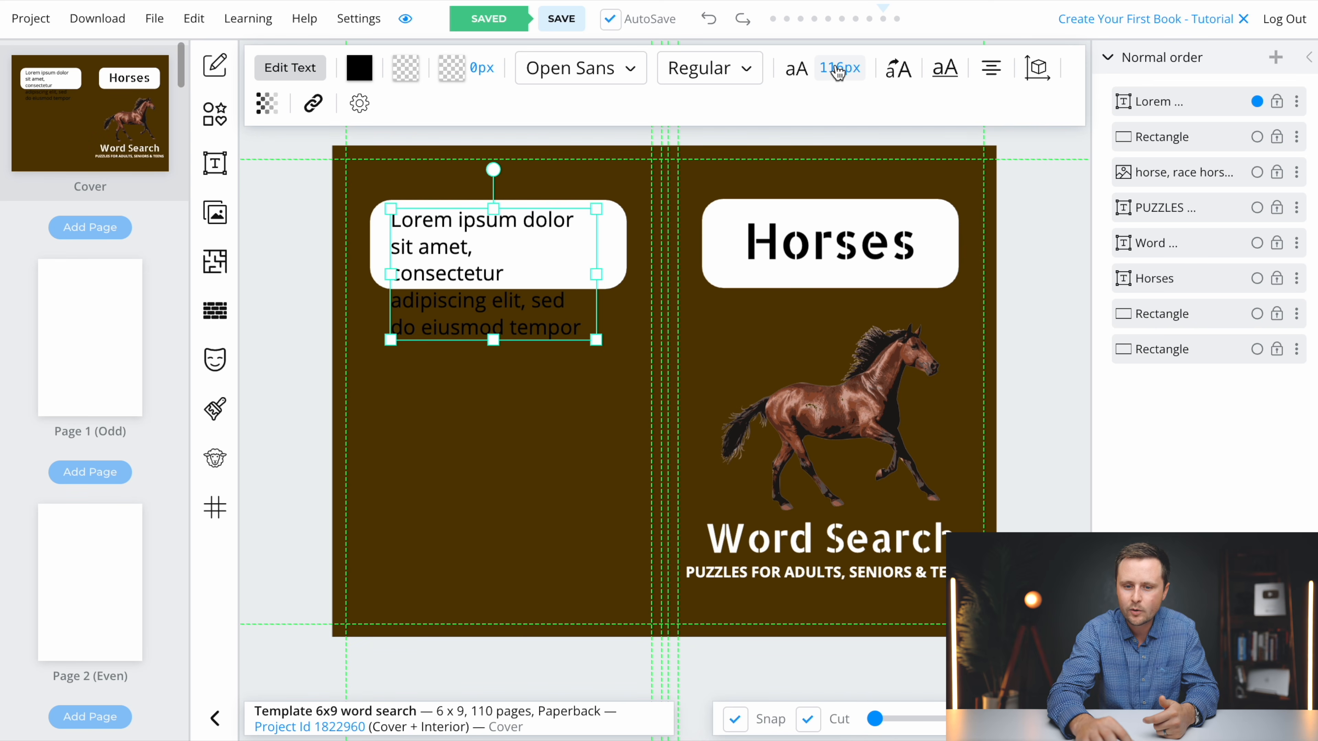
pyautogui.click(839, 78)
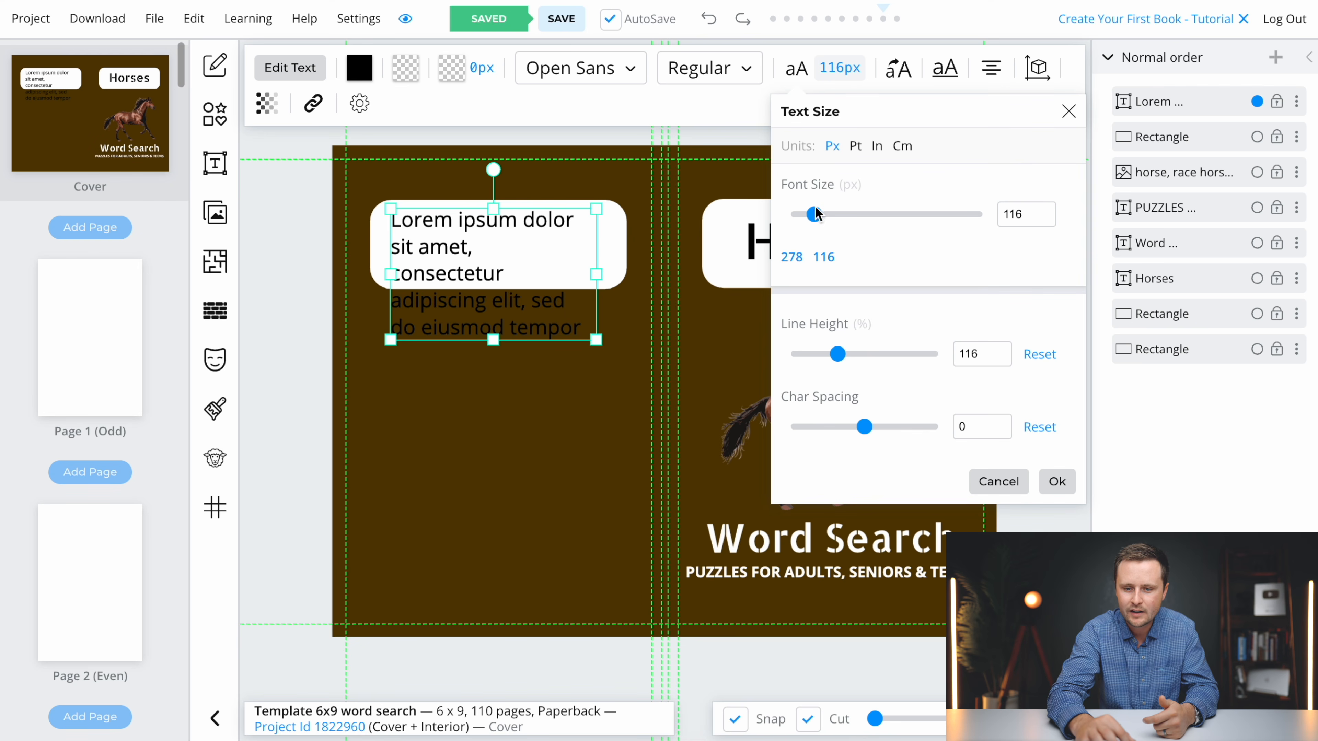
pyautogui.moveTo(813, 214); pyautogui.dragTo(802, 214)
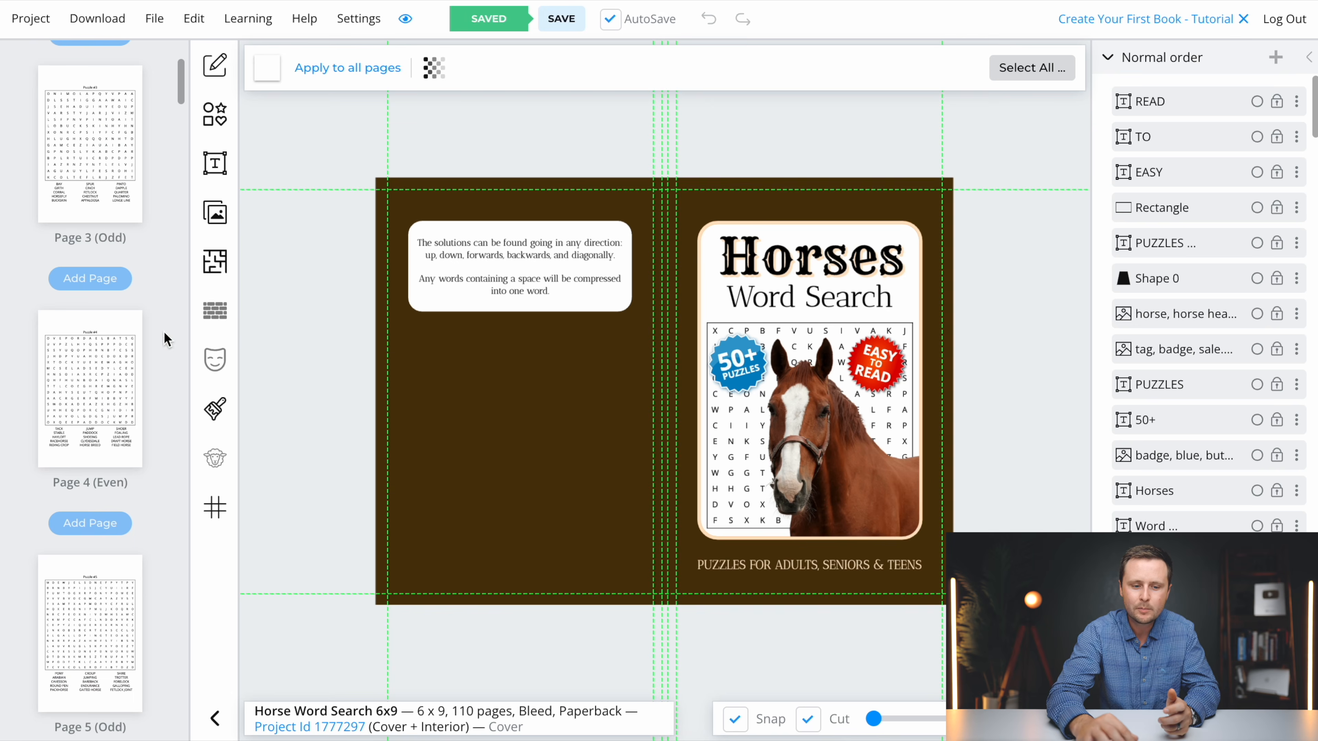
# Switch to the Horse Word Search 6x9 project, view the puzzle on page 4 and return to its cover.
pyautogui.click(90, 387)
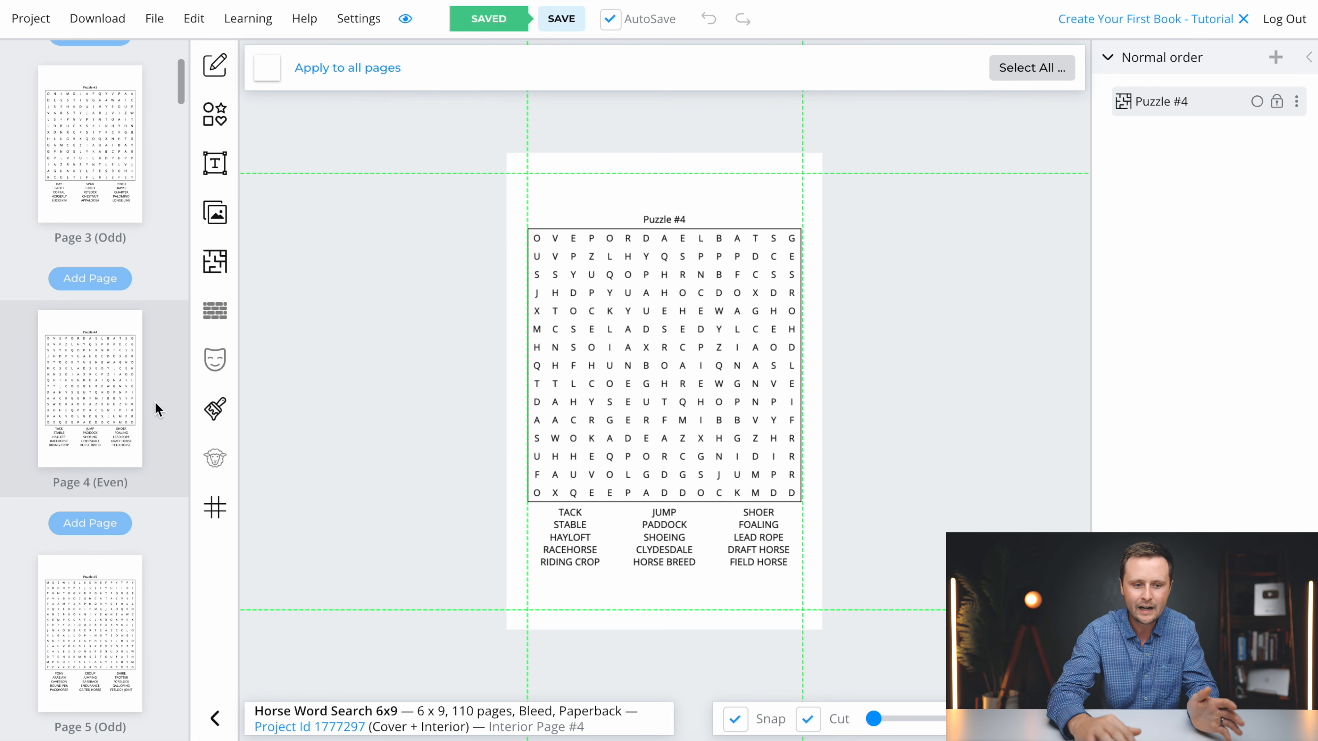
pyautogui.scroll(10, 96, 263)
pyautogui.click(109, 124)
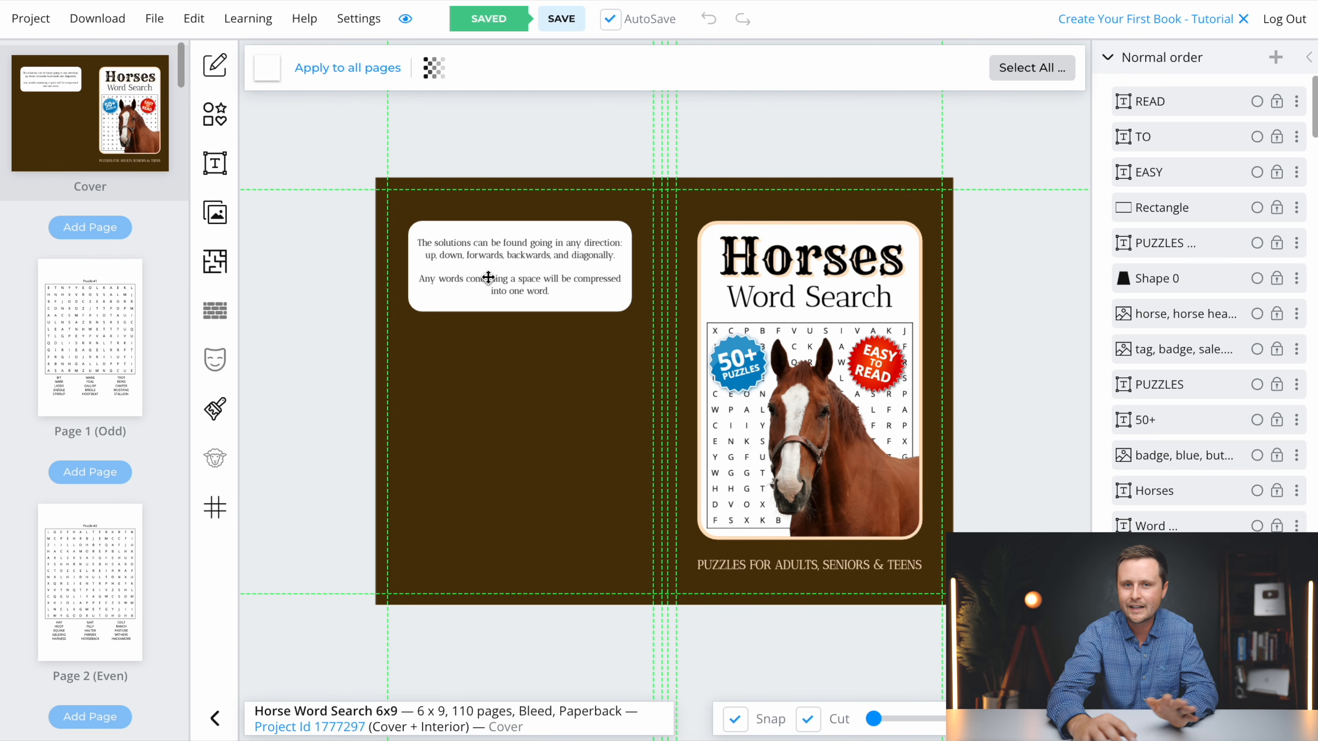
# Copy the solutions note from the Horse Word Search 6x9 back cover and paste it over the template's back-cover placeholder text.
pyautogui.click(526, 265)
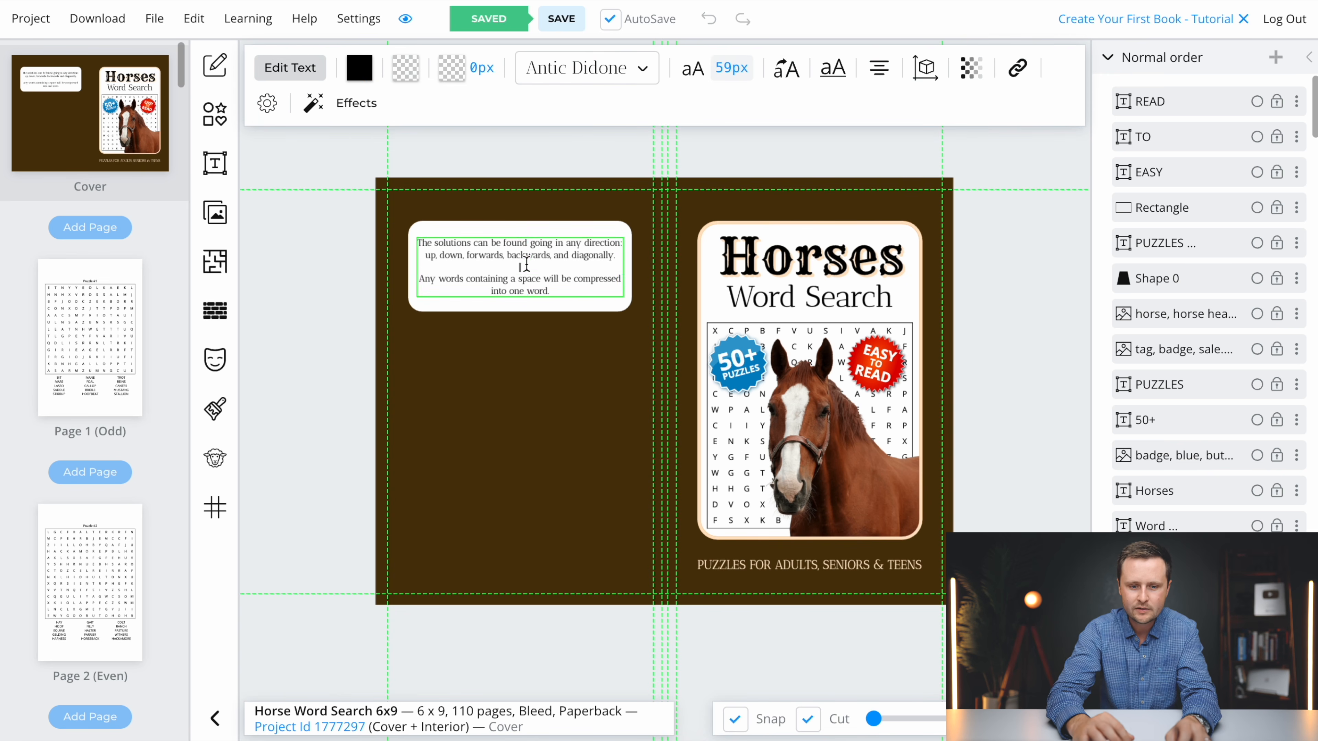
pyautogui.doubleClick(526, 265)
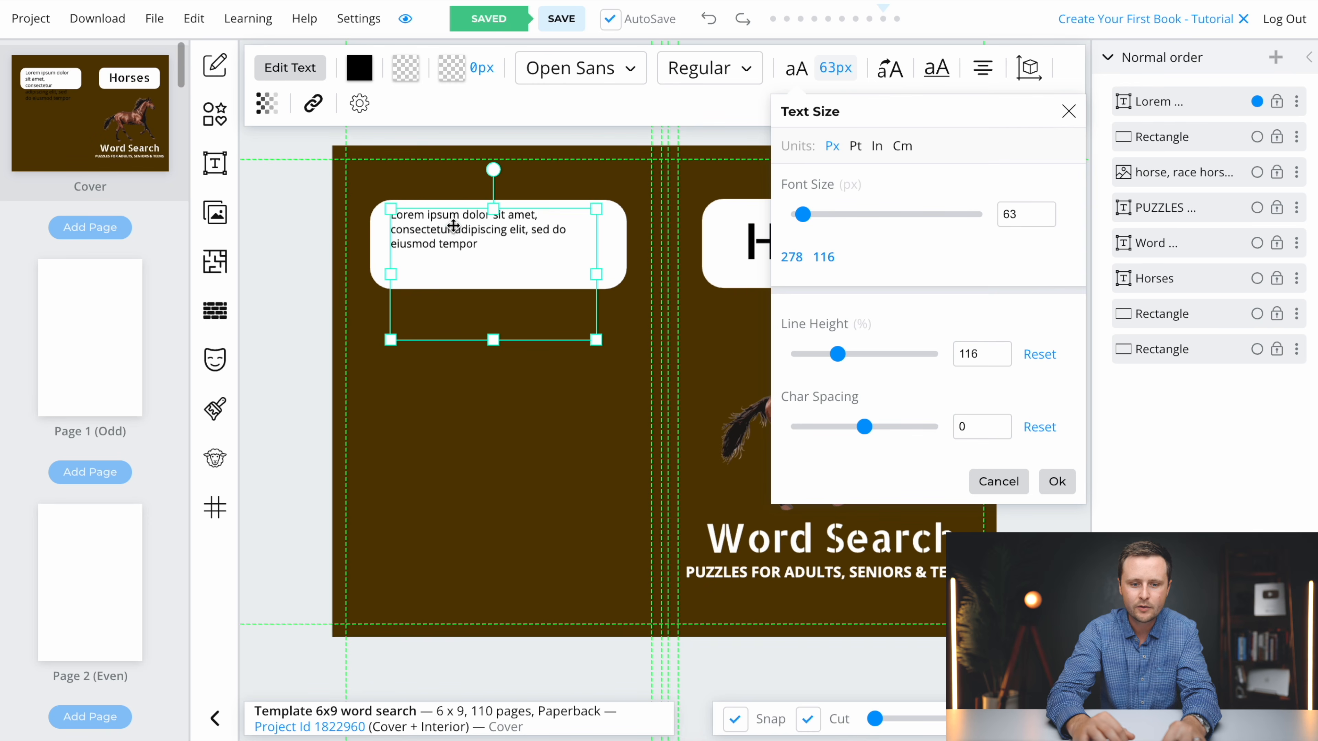
pyautogui.doubleClick(449, 232)
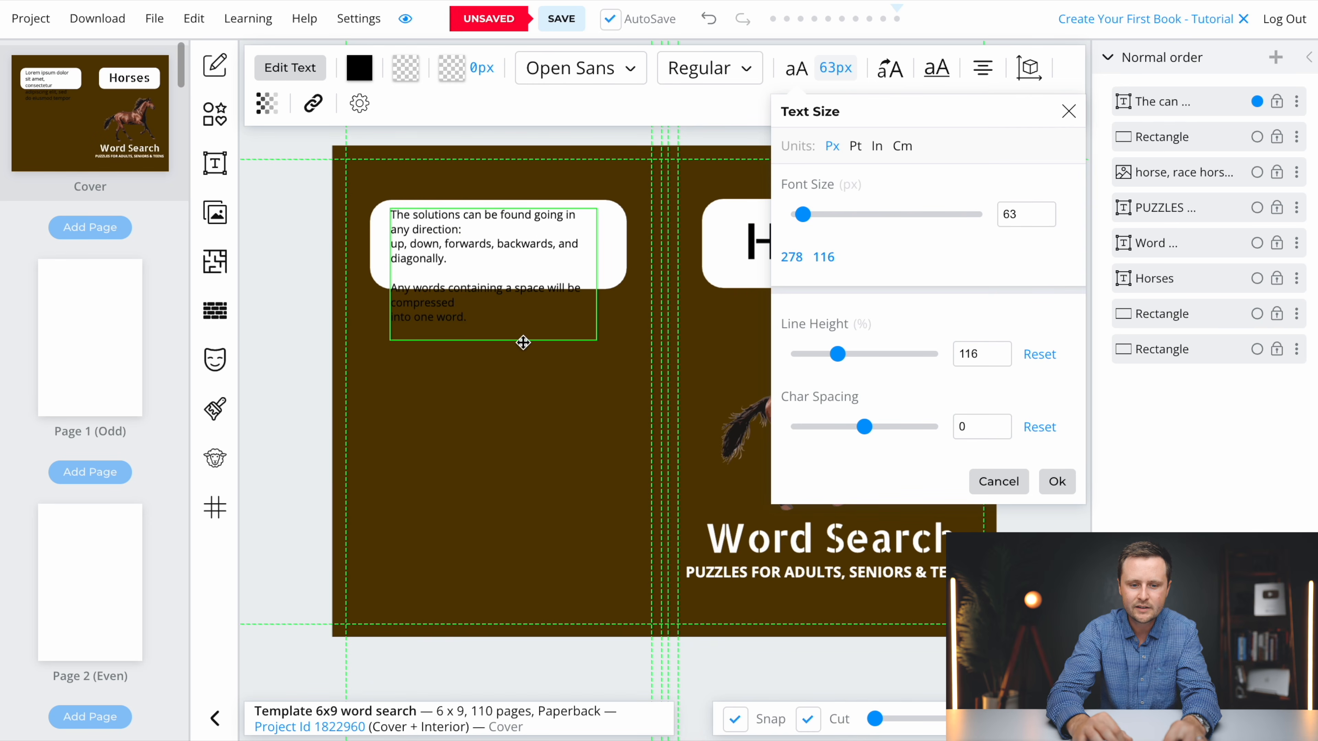
pyautogui.click(456, 241)
pyautogui.click(447, 242)
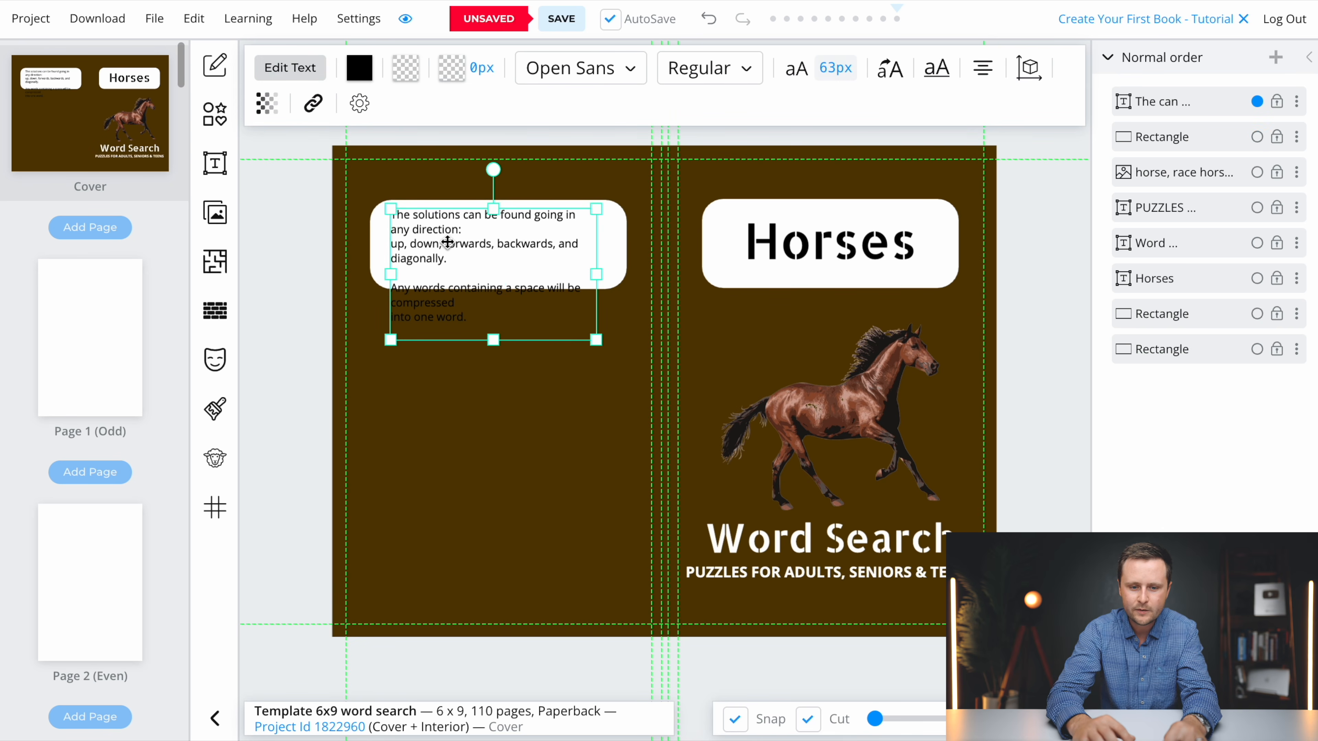
# Widen the back-cover text block to almost the white box's width, set its text to 45 px and centre it horizontally.
pyautogui.moveTo(596, 273); pyautogui.dragTo(623, 272)
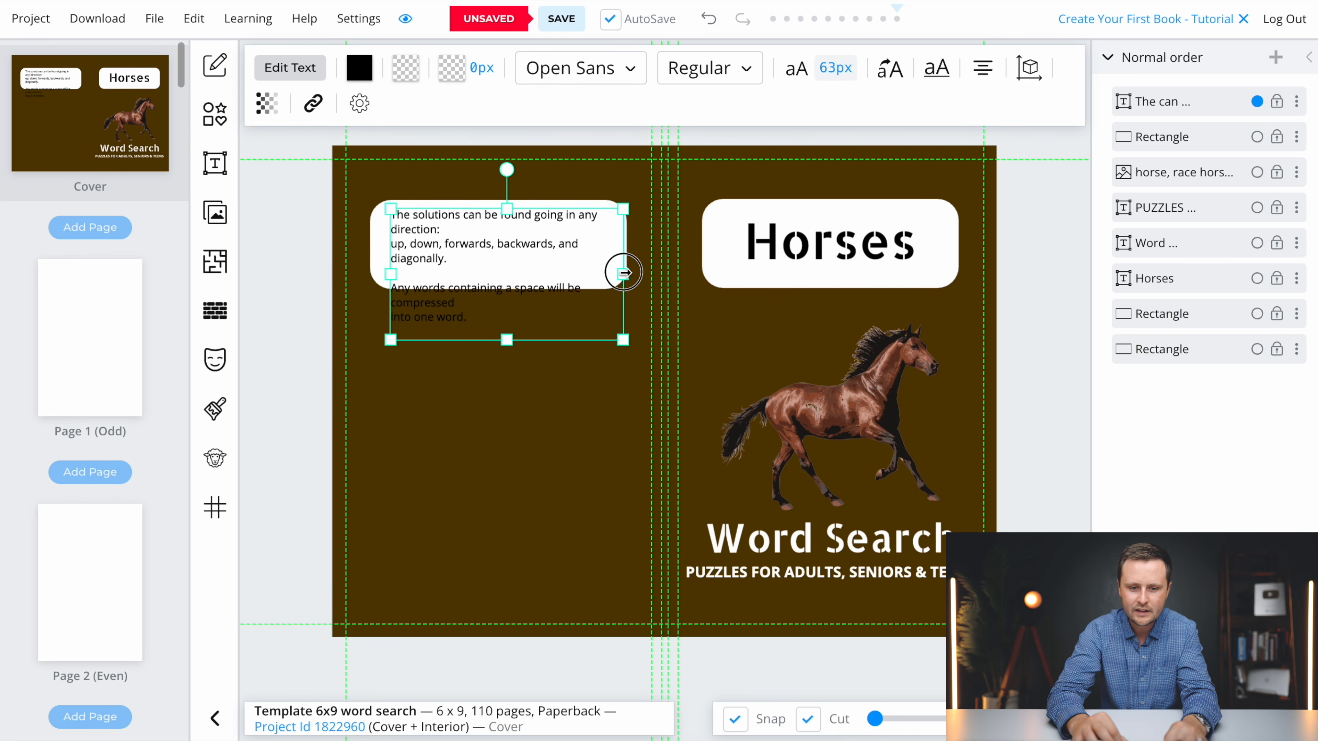
pyautogui.moveTo(390, 273); pyautogui.dragTo(377, 274)
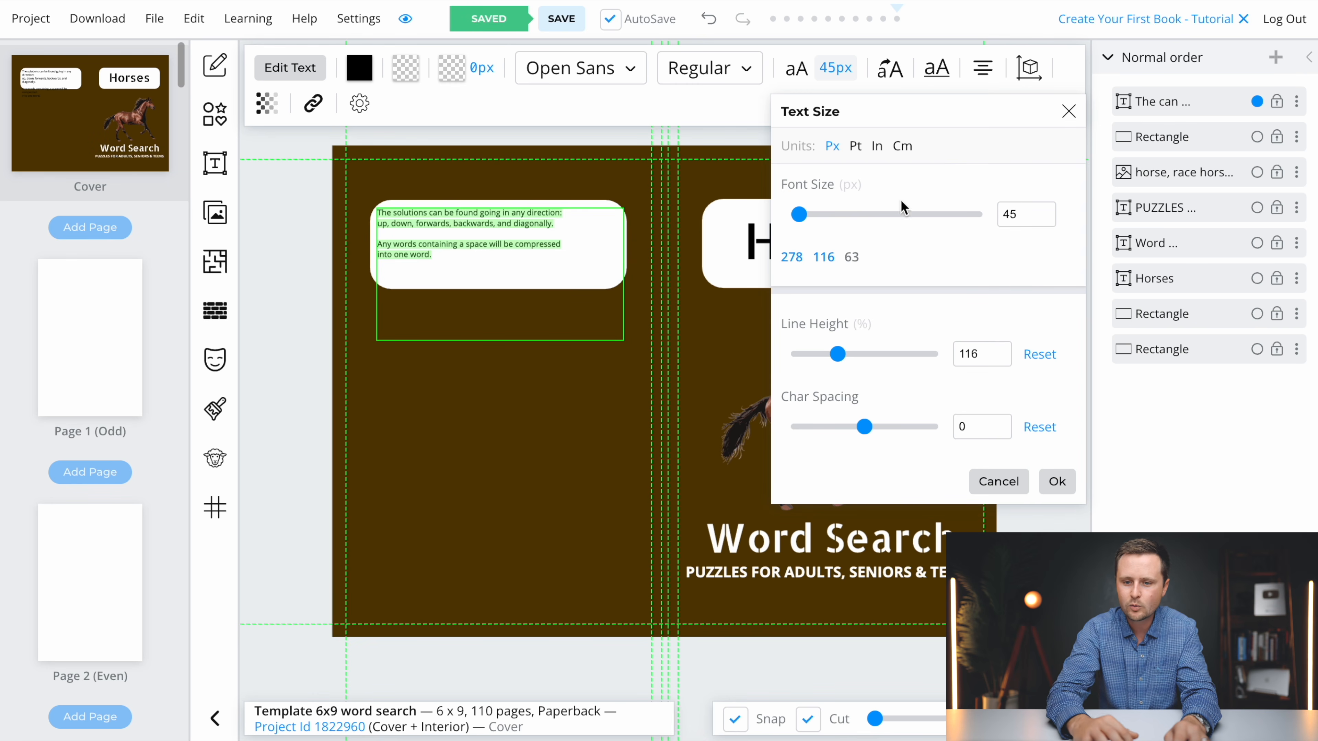
pyautogui.click(984, 77)
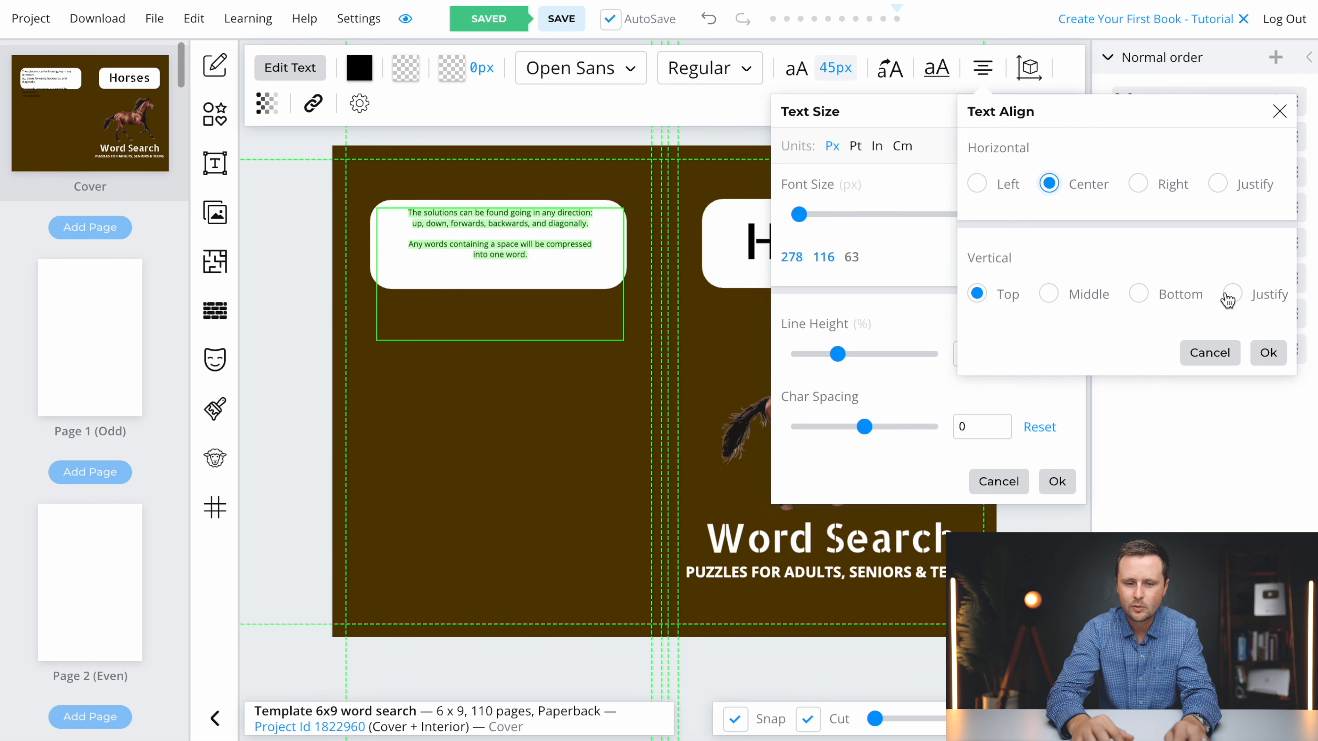
pyautogui.click(1268, 351)
pyautogui.click(1291, 356)
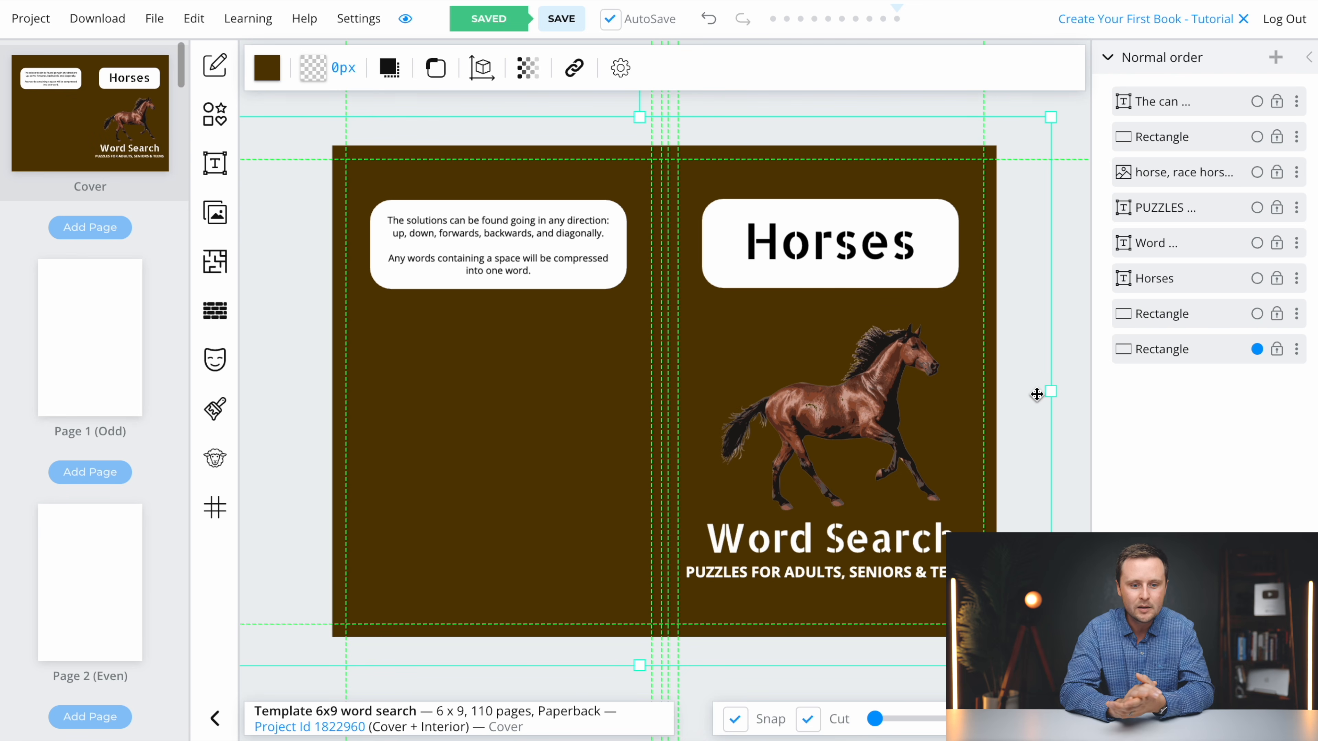
pyautogui.scroll(-5, 82, 438)
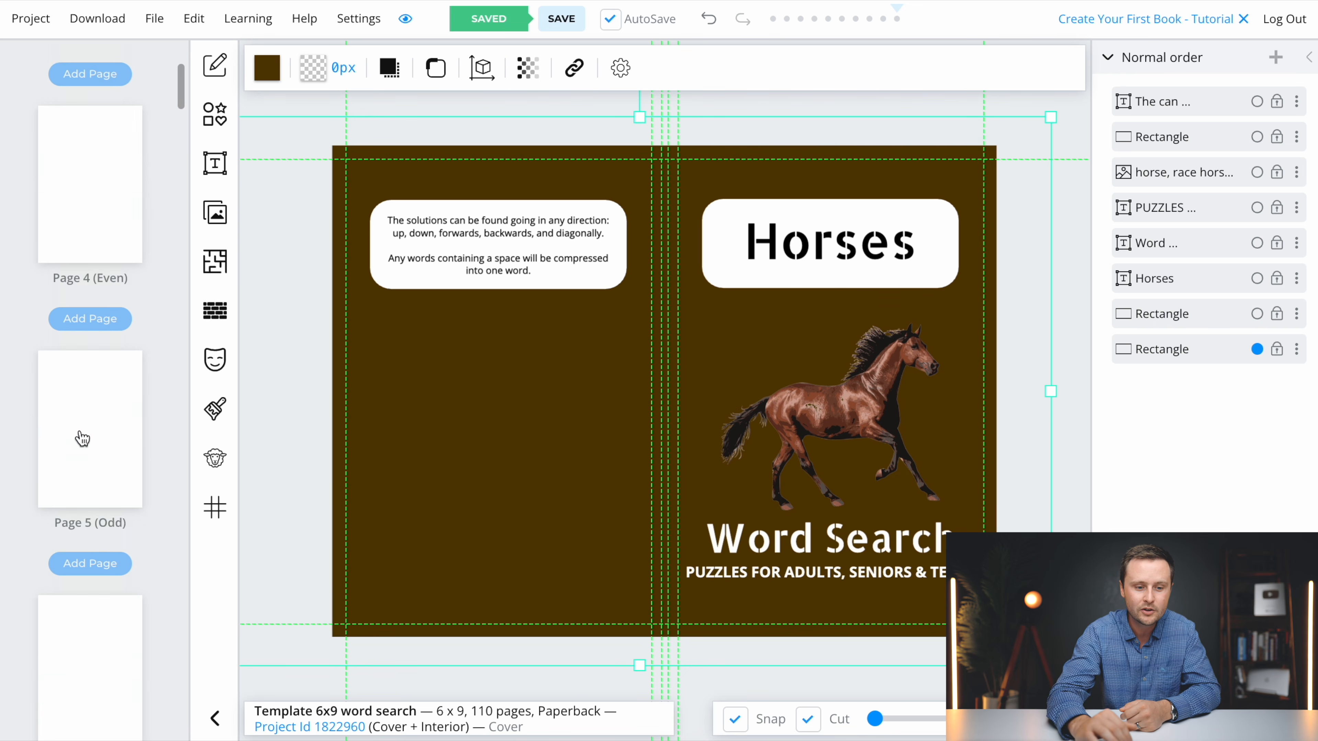
pyautogui.scroll(5, 80, 439)
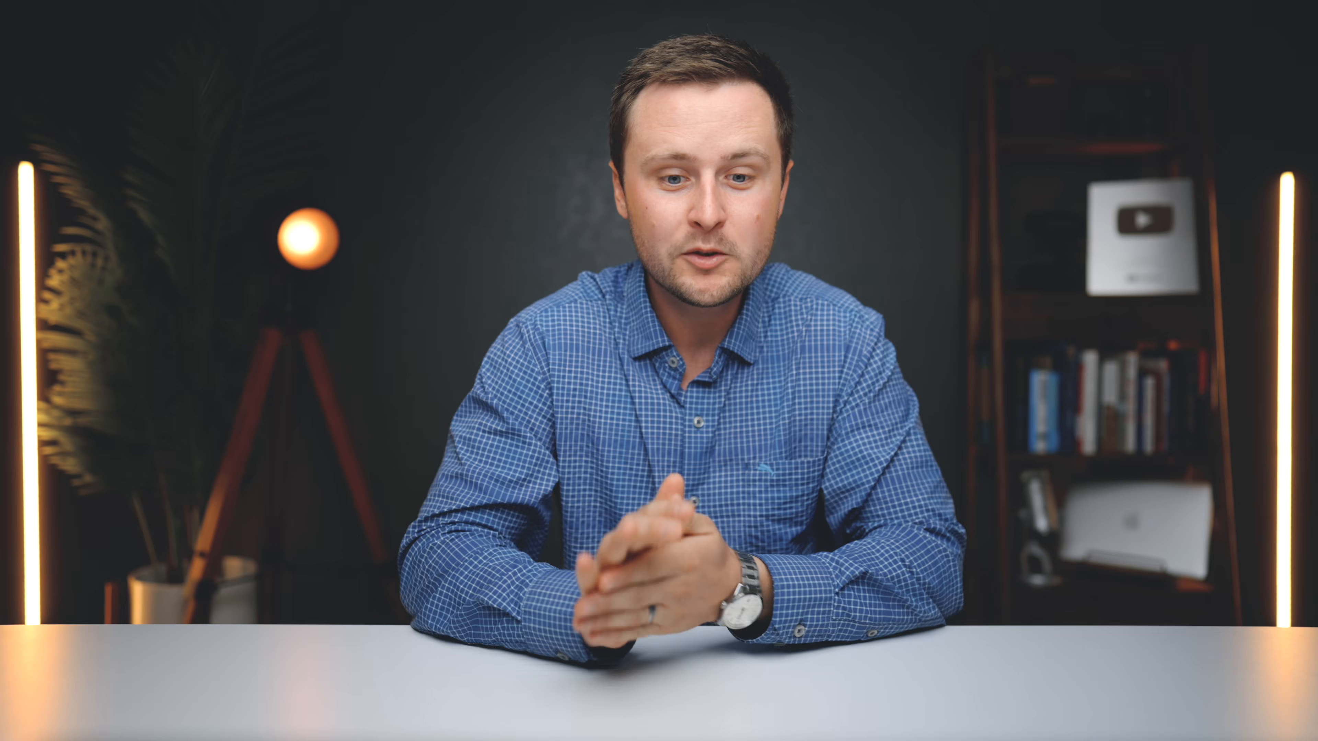
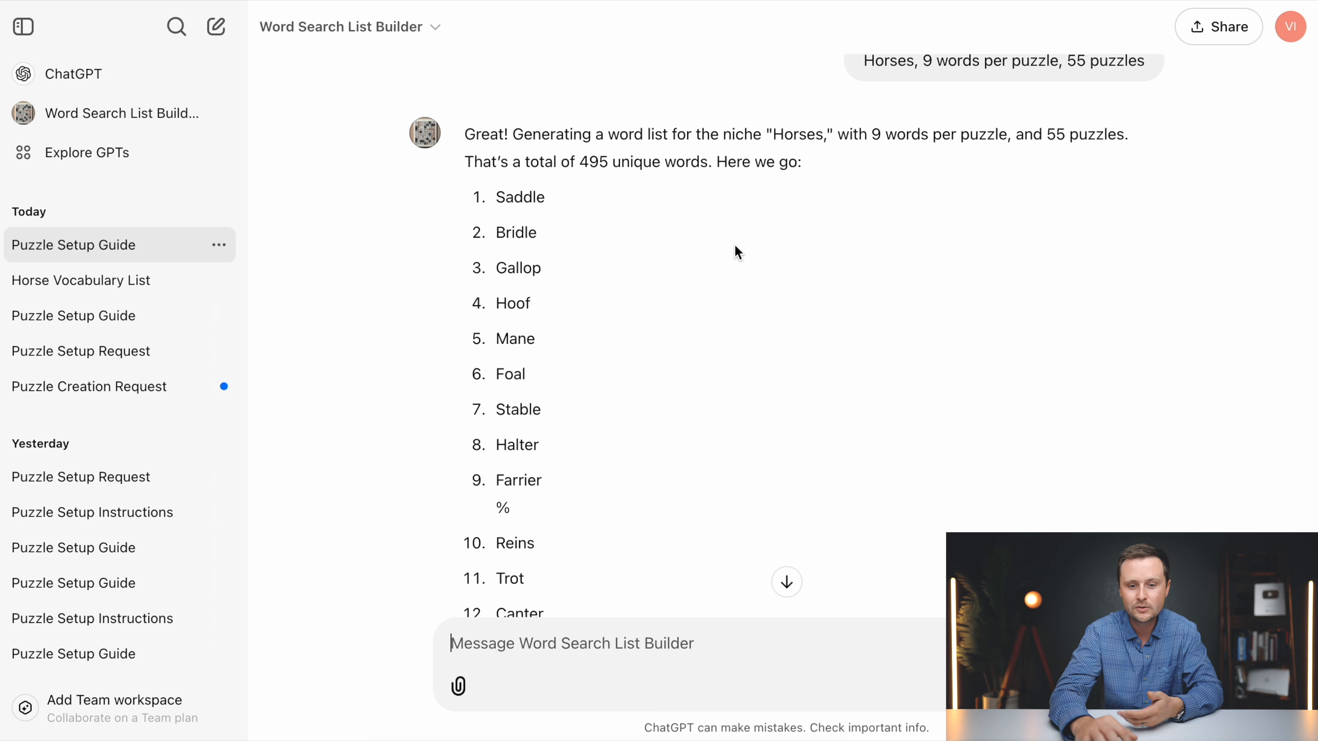
# In ChatGPT's Word Search List Builder, read the horse word list to its end and reply "yes" to continue generating.
pyautogui.scroll(-5, 606, 440)
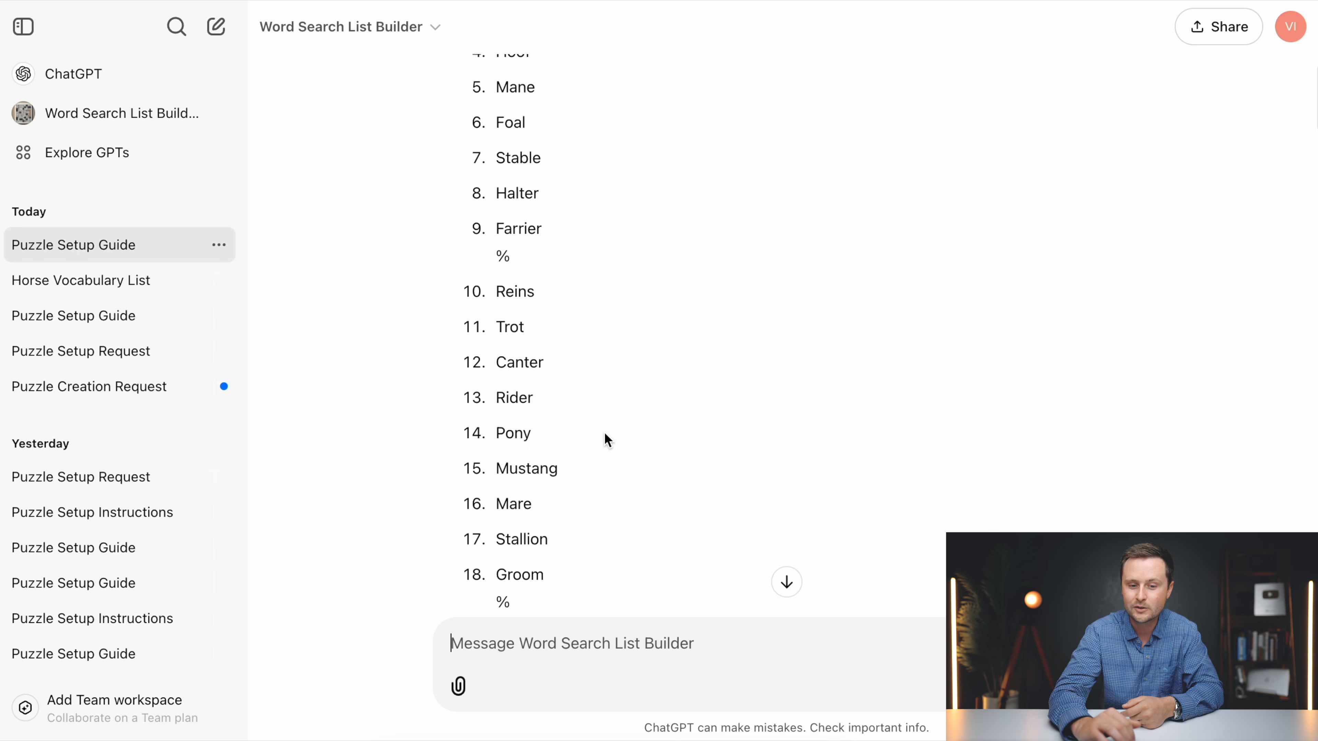
pyautogui.scroll(-20, 606, 440)
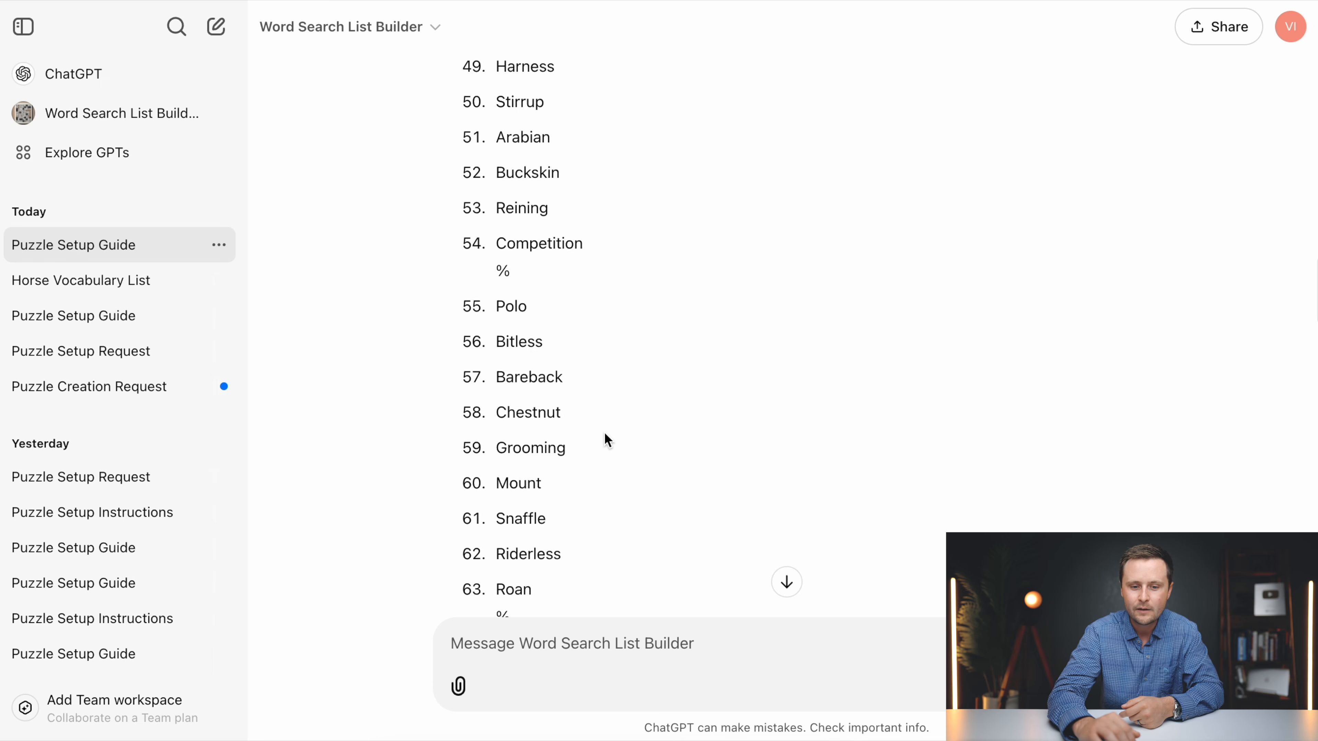
pyautogui.scroll(-20, 606, 440)
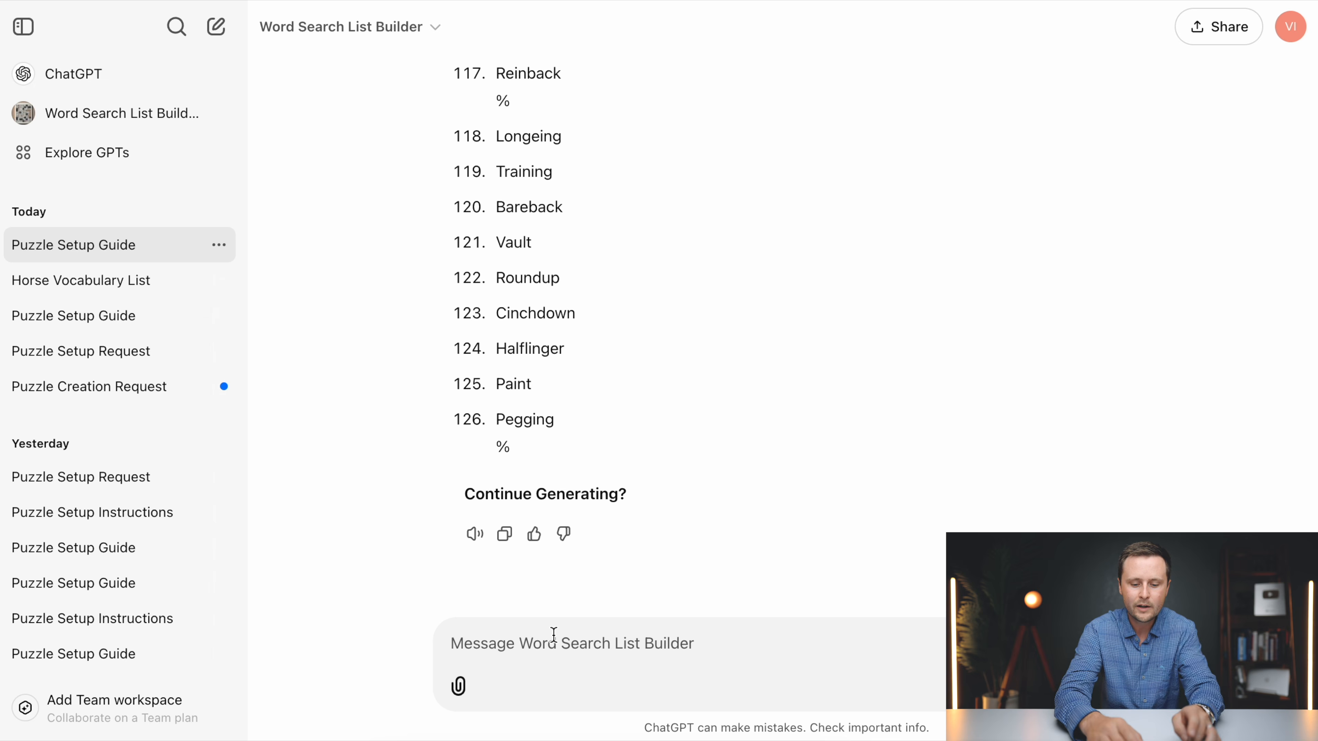
pyautogui.write('yes')
pyautogui.press('Return')
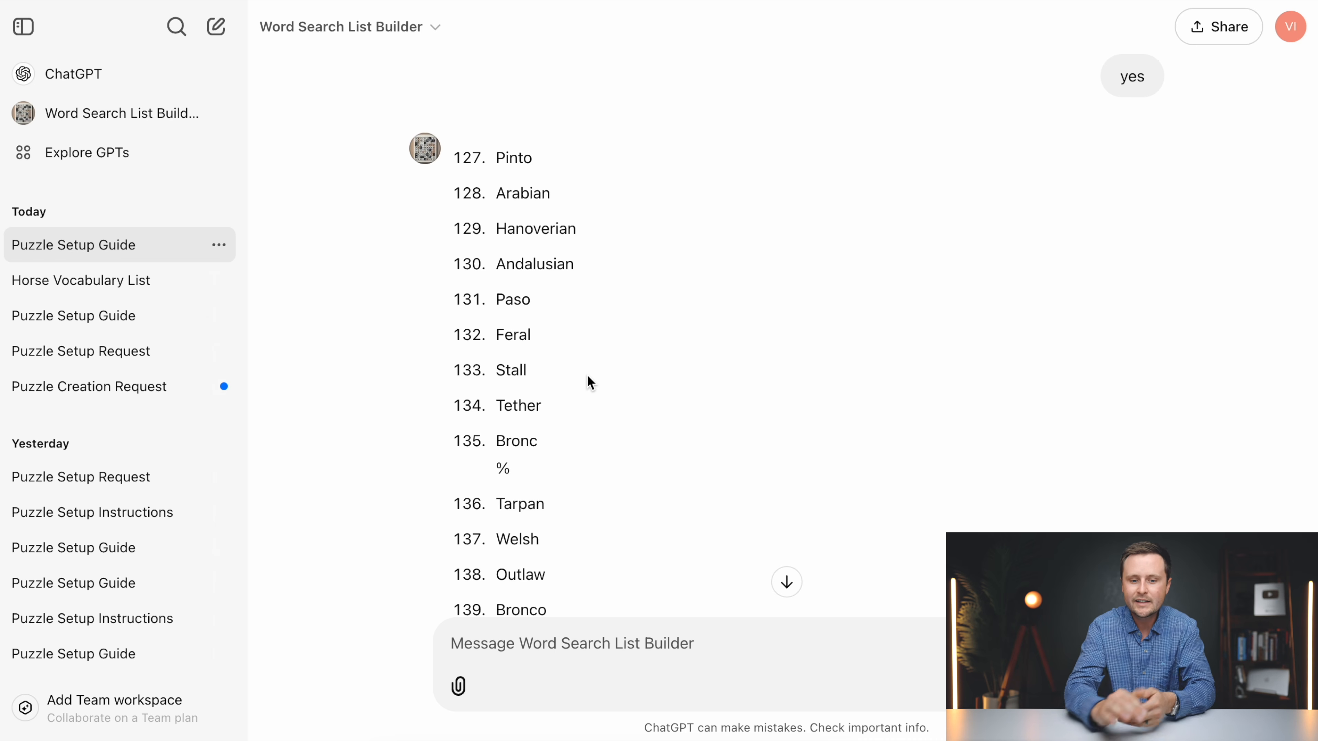
# Review the continued horse word list through to its closing summary.
pyautogui.scroll(-5, 587, 374)
pyautogui.scroll(-3, 587, 375)
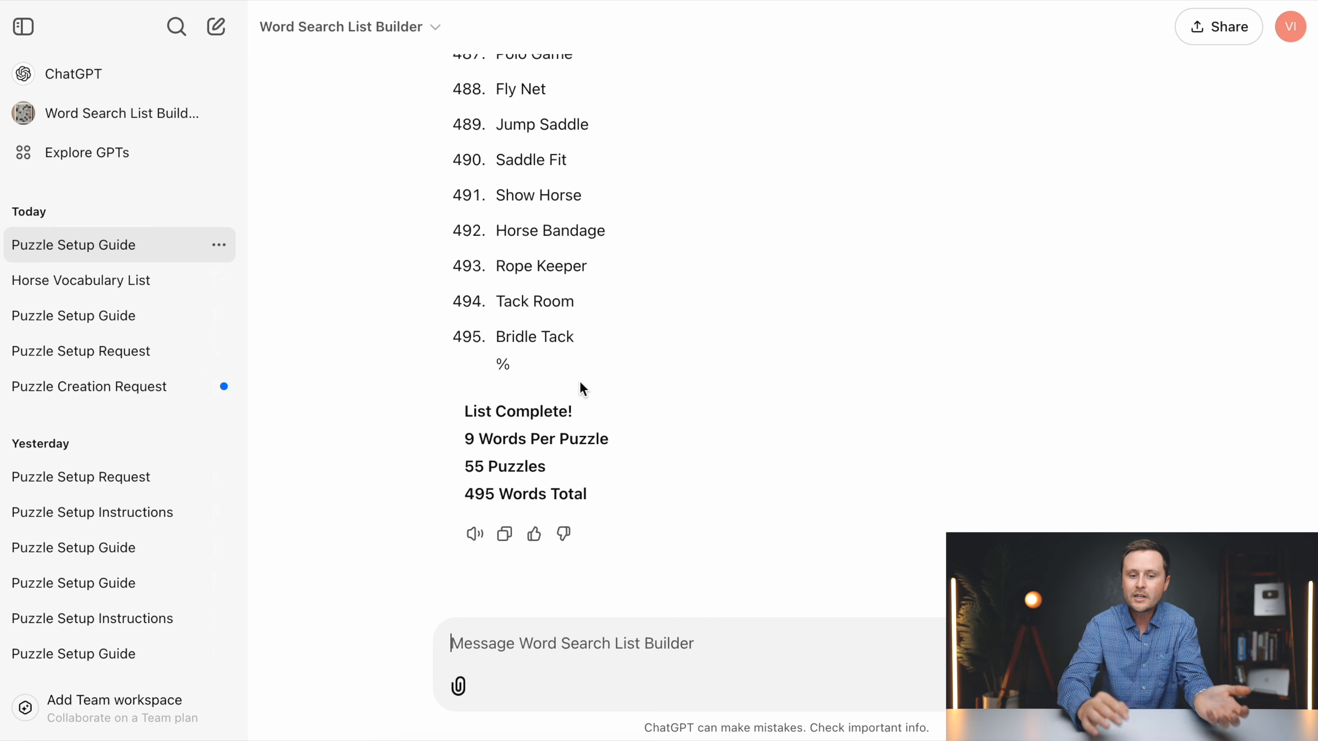
pyautogui.scroll(10, 579, 384)
pyautogui.scroll(-10, 580, 383)
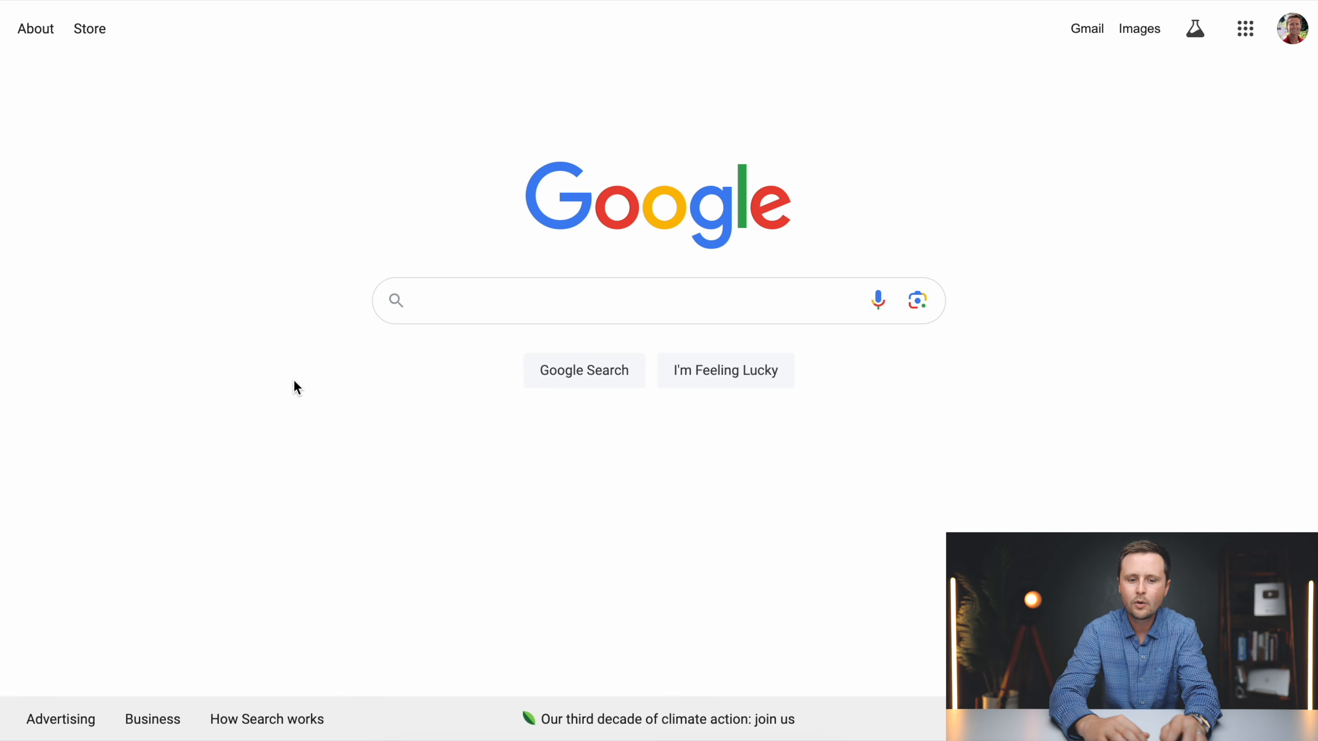
# Search Google for "google sheets", open the official Google Sheets page and sign in to the Sheets home page.
pyautogui.click(497, 309)
pyautogui.write('google sheets')
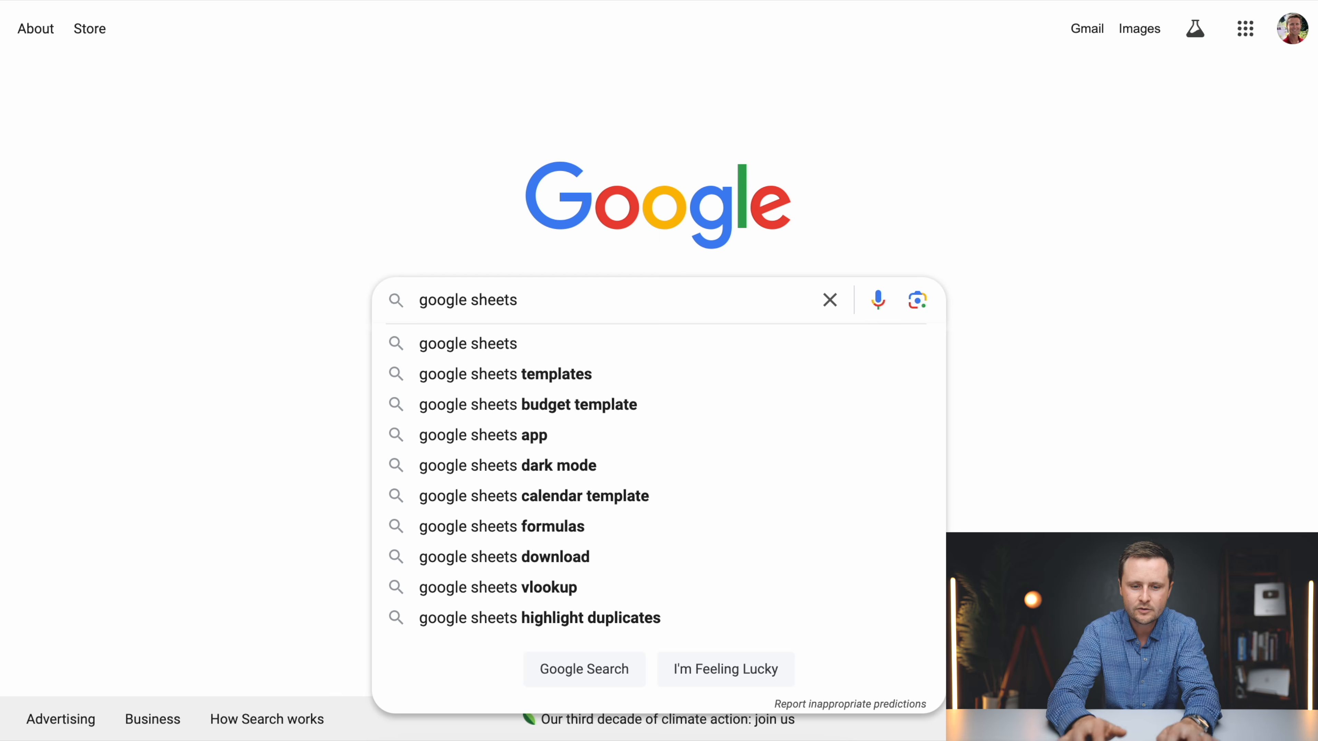
pyautogui.press('Return')
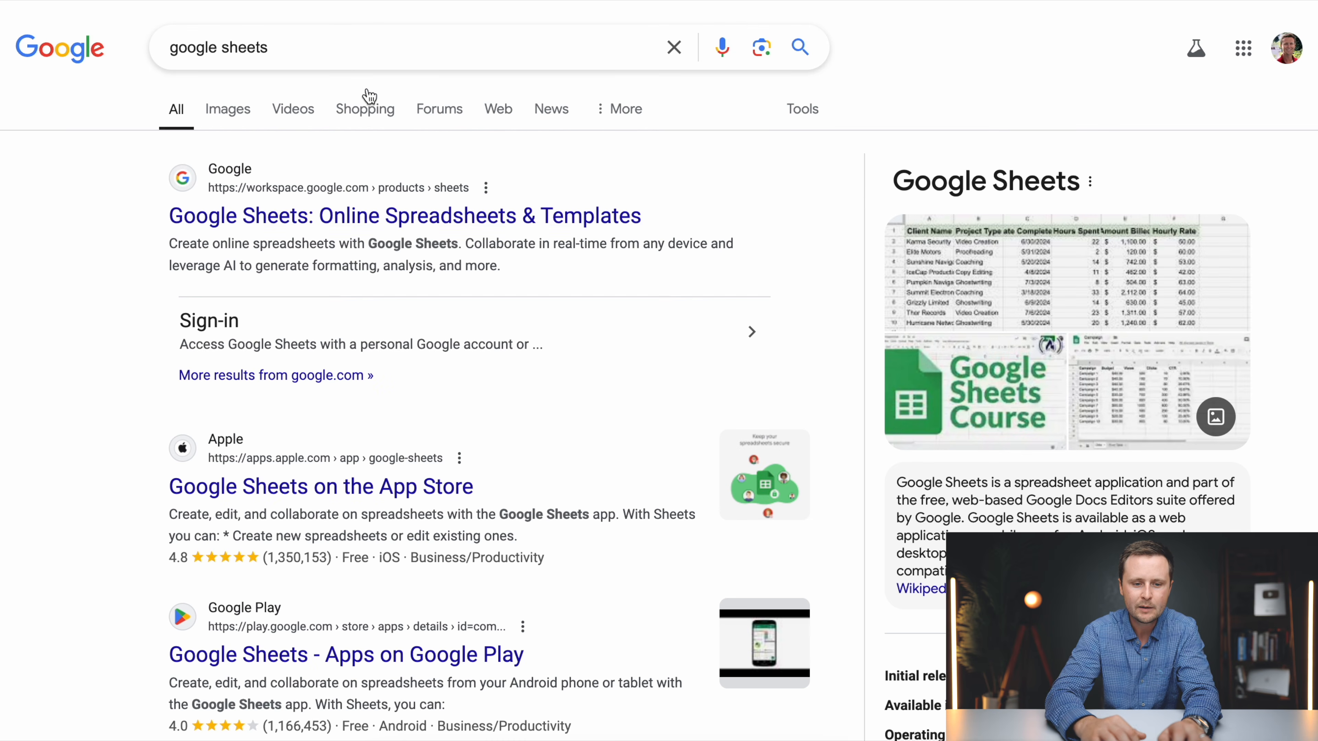
pyautogui.click(314, 226)
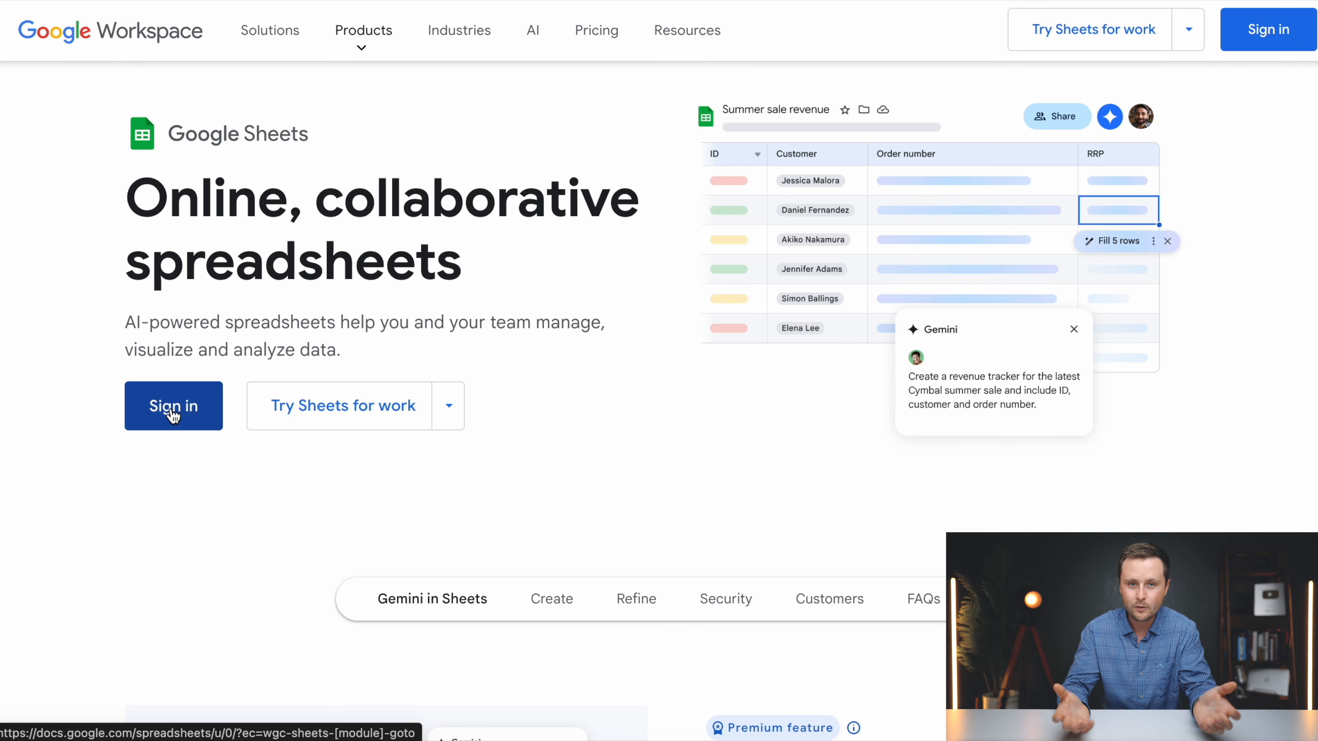
pyautogui.click(173, 410)
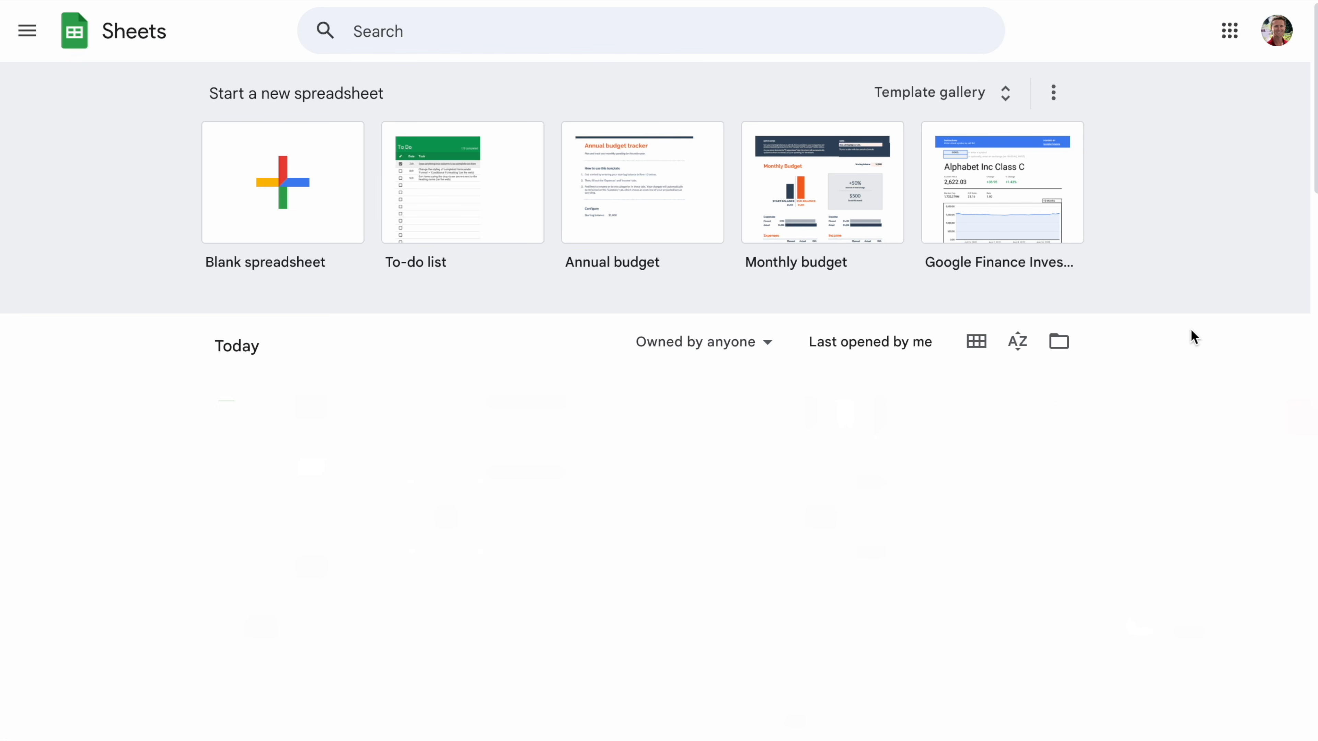
# Create a blank spreadsheet, name it "Horse word search 495 words" and select cell A1.
pyautogui.click(288, 184)
pyautogui.click(134, 21)
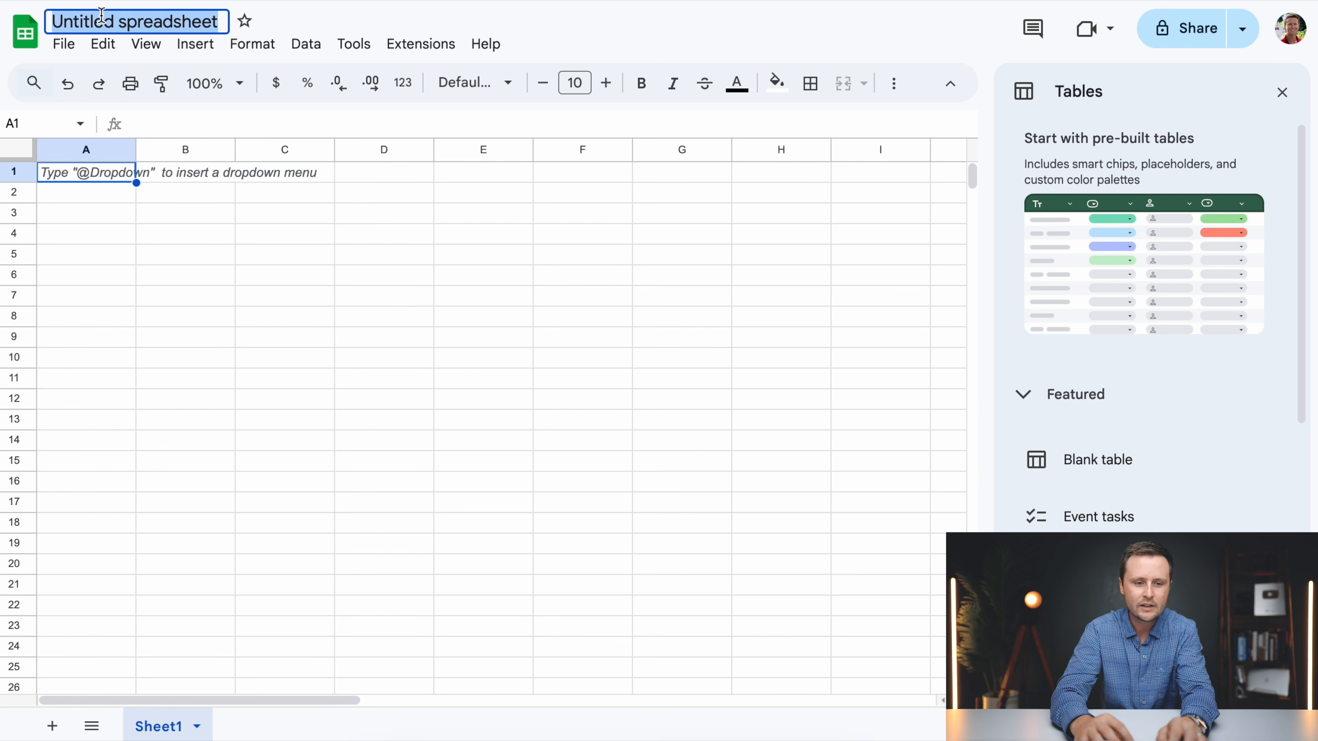
pyautogui.write('Horse wo')
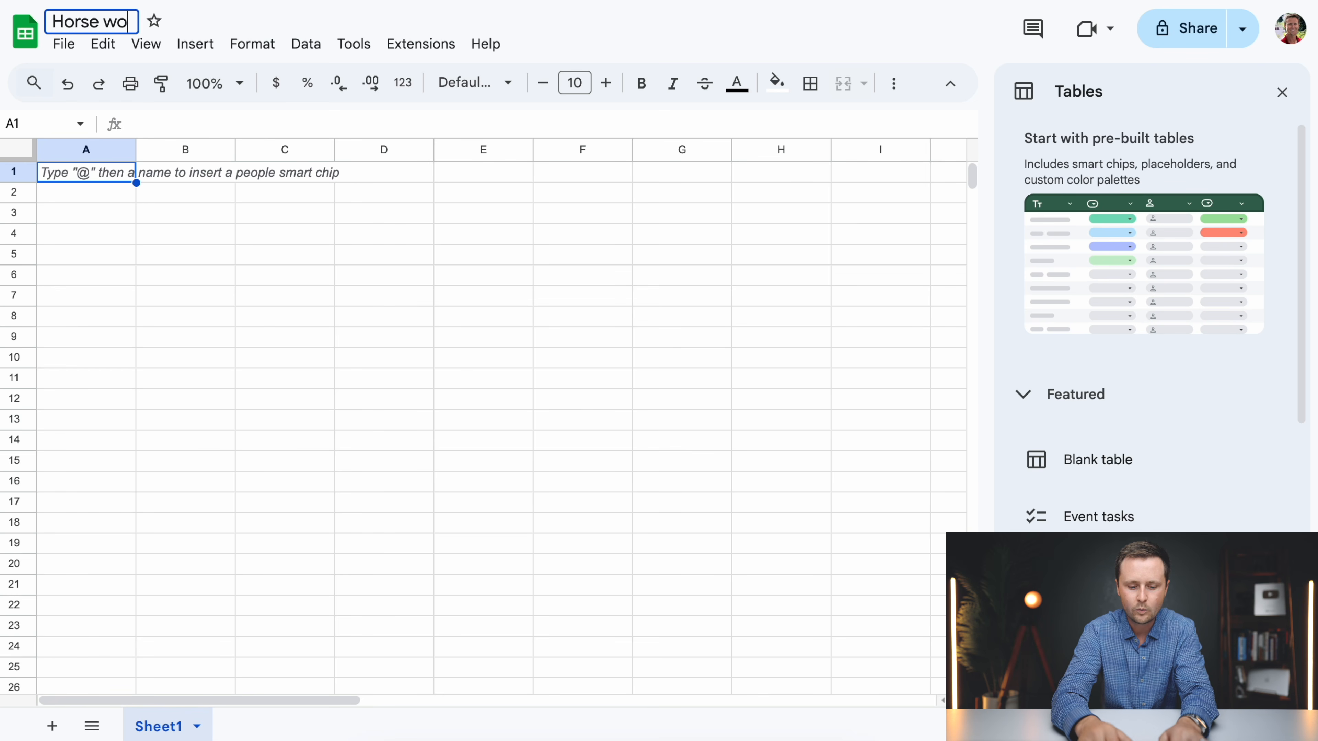
pyautogui.write('rd search 49')
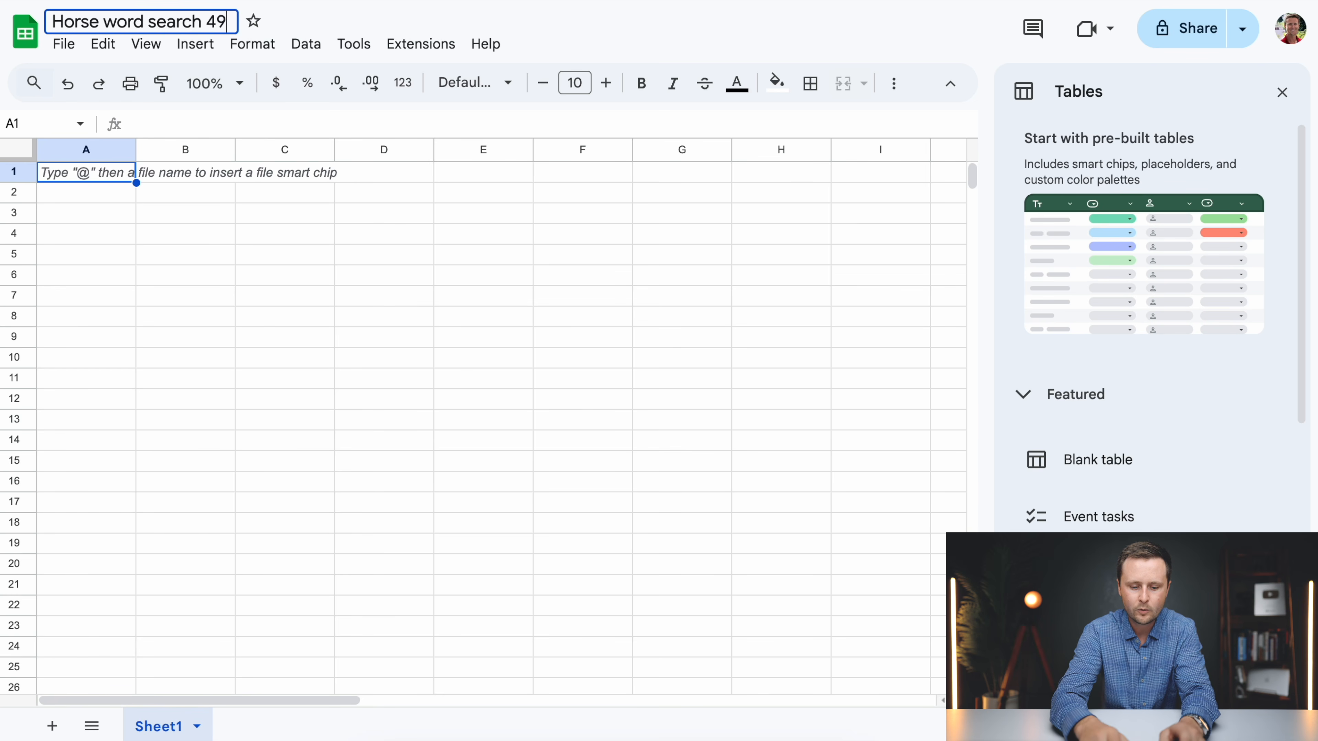
pyautogui.write('5 words')
pyautogui.click(185, 212)
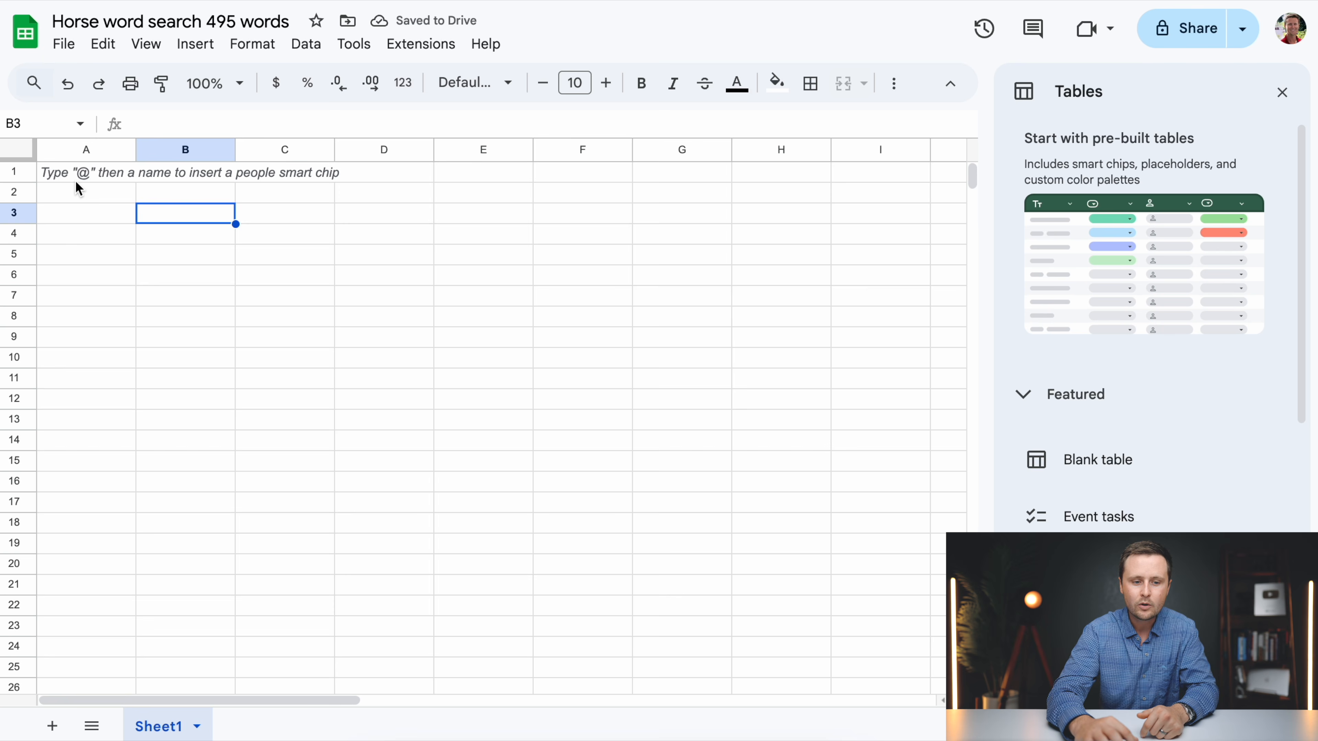
pyautogui.click(68, 169)
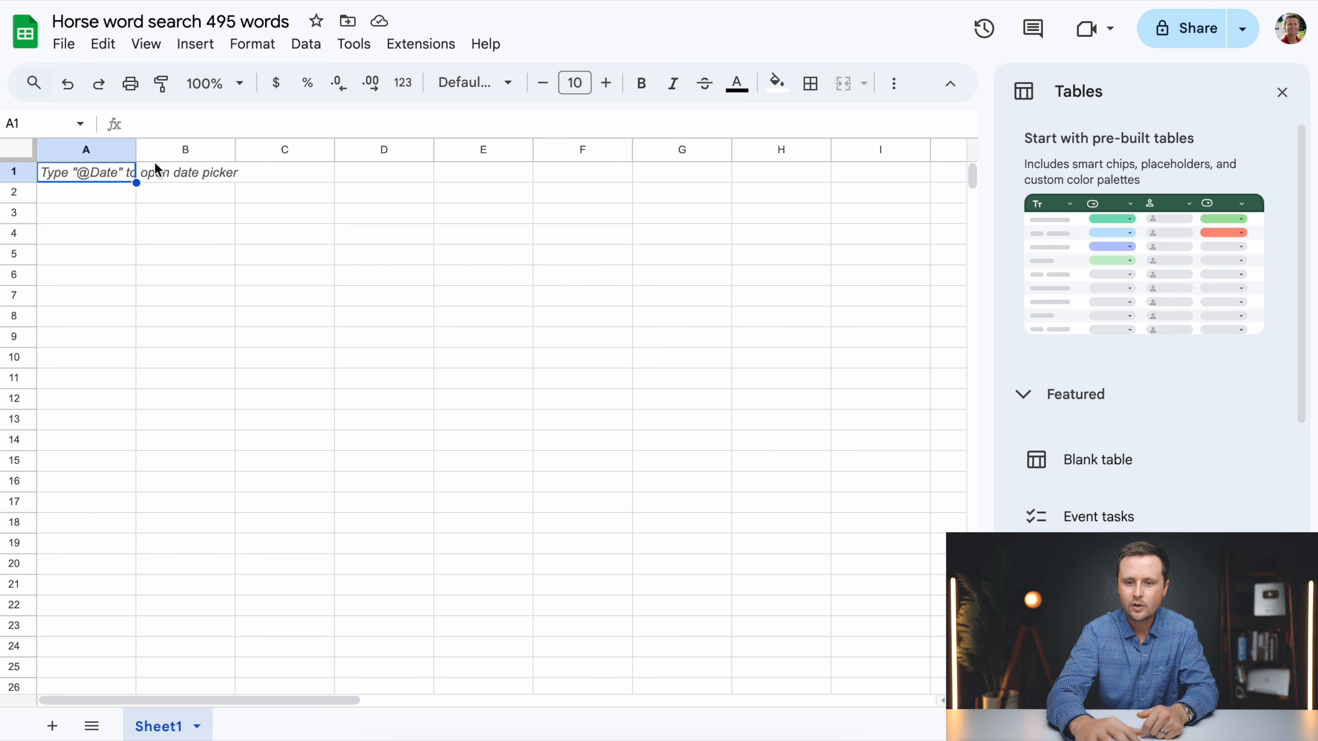
# In ChatGPT's Word Search List Builder, copy horse words 1 to 126, from Saddle through Pegging, including the % separators.
pyautogui.press('super+Tab')
pyautogui.scroll(10, 592, 368)
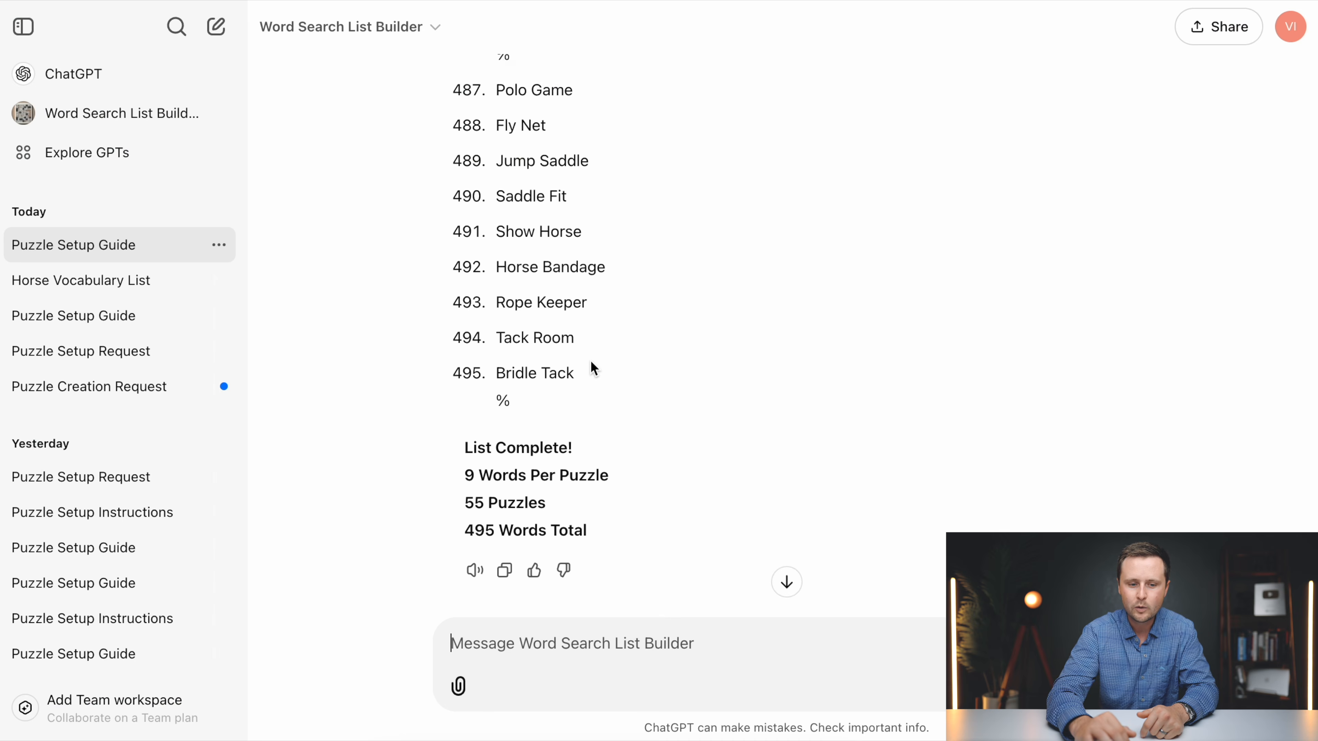
pyautogui.scroll(20, 590, 360)
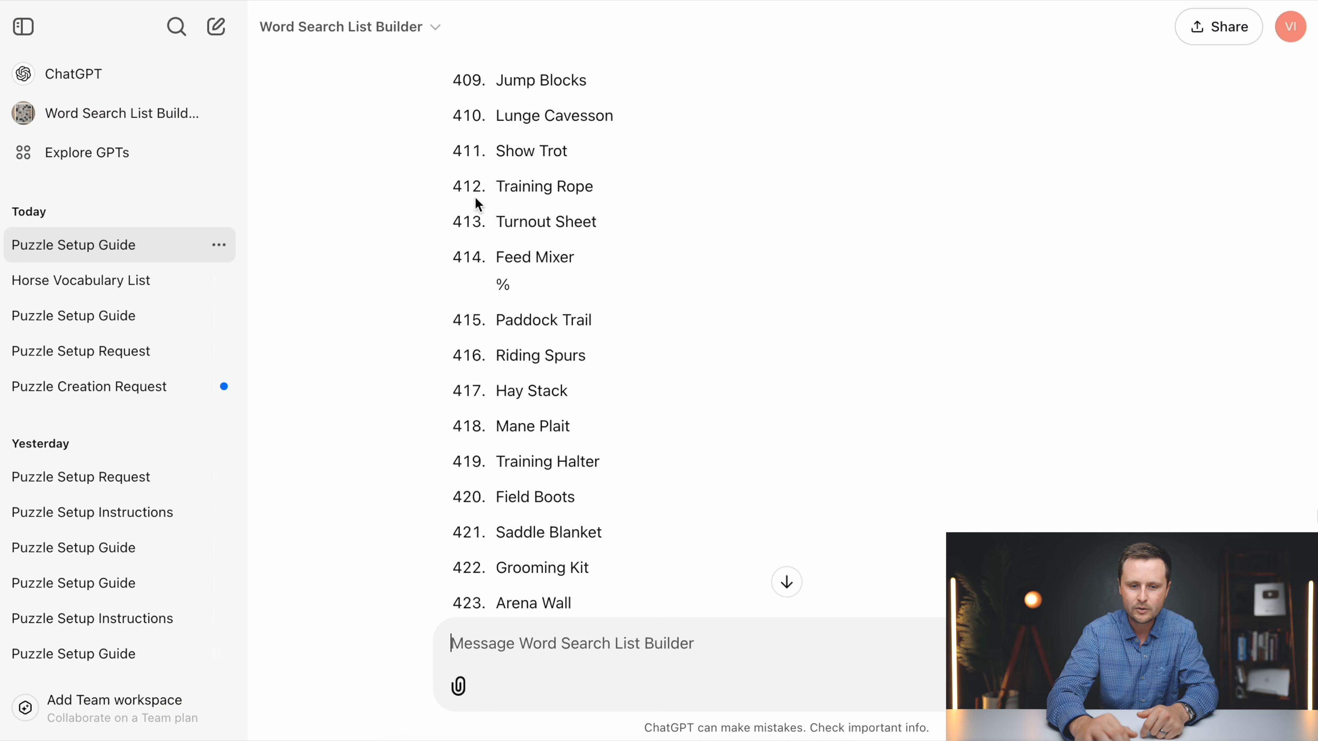
pyautogui.scroll(20, 477, 204)
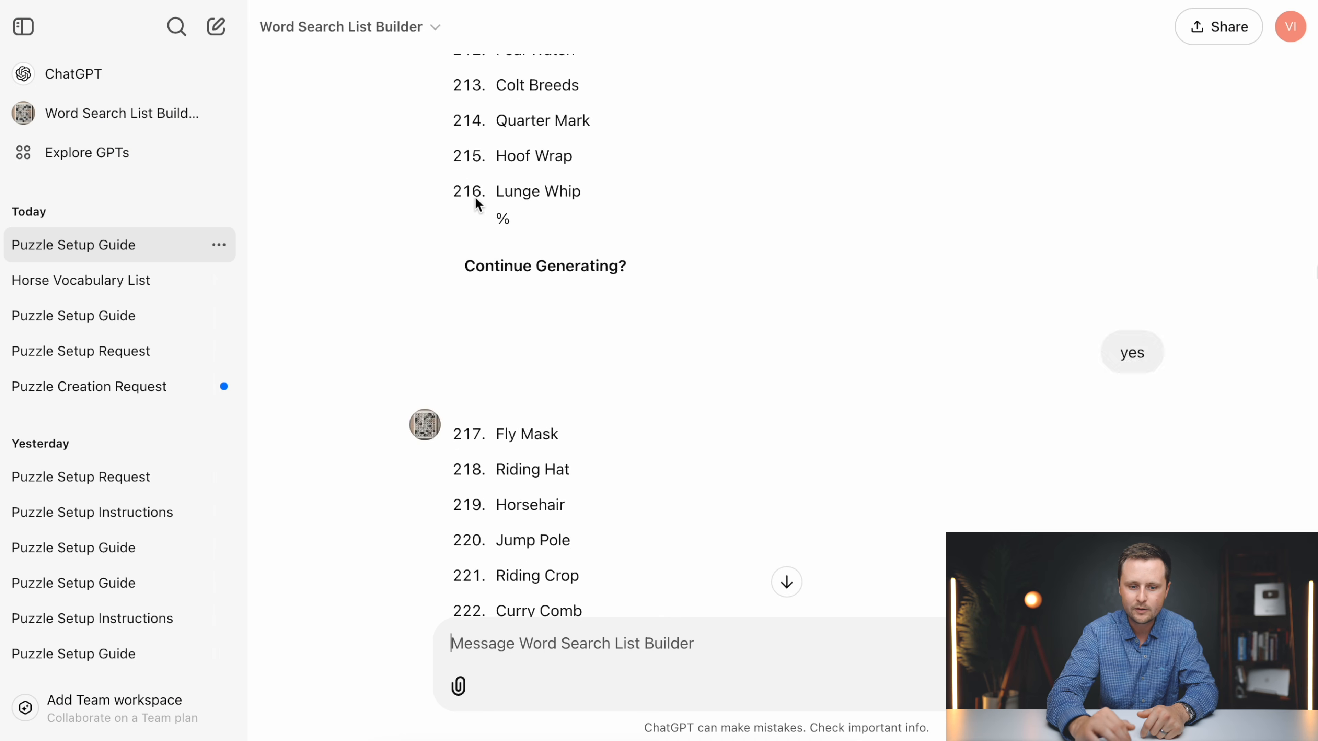
pyautogui.scroll(20, 476, 224)
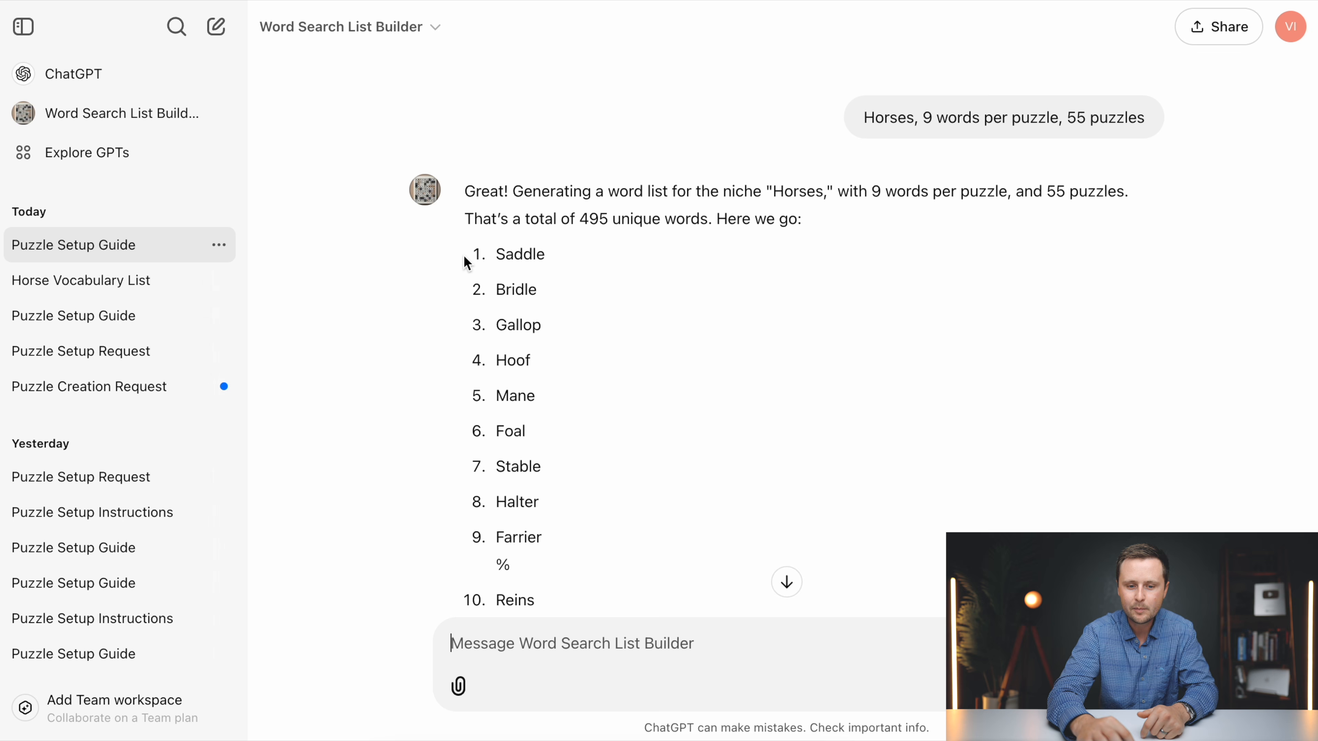
pyautogui.moveTo(494, 255)
pyautogui.mouseDown()
pyautogui.moveTo(505, 627)
pyautogui.moveTo(493, 2)
pyautogui.moveTo(505, 117)
pyautogui.mouseUp()
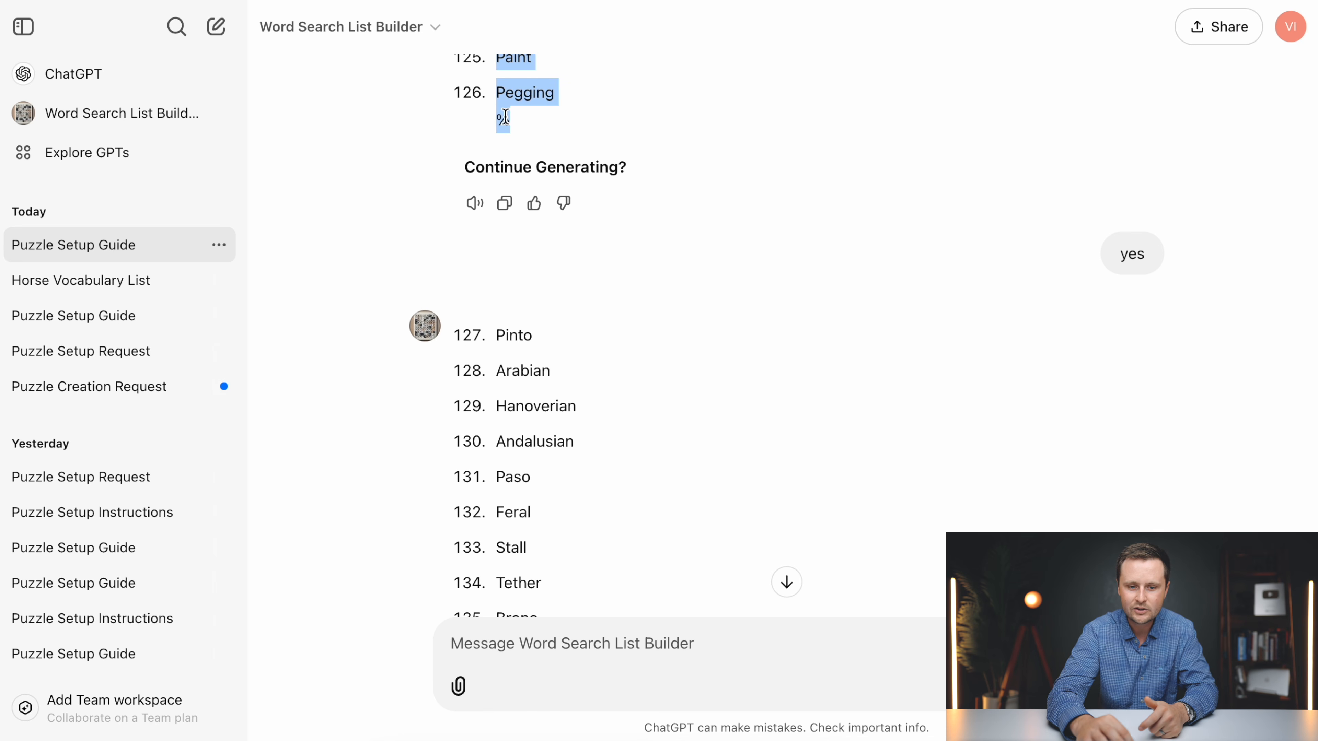
pyautogui.rightClick(511, 90)
pyautogui.click(558, 138)
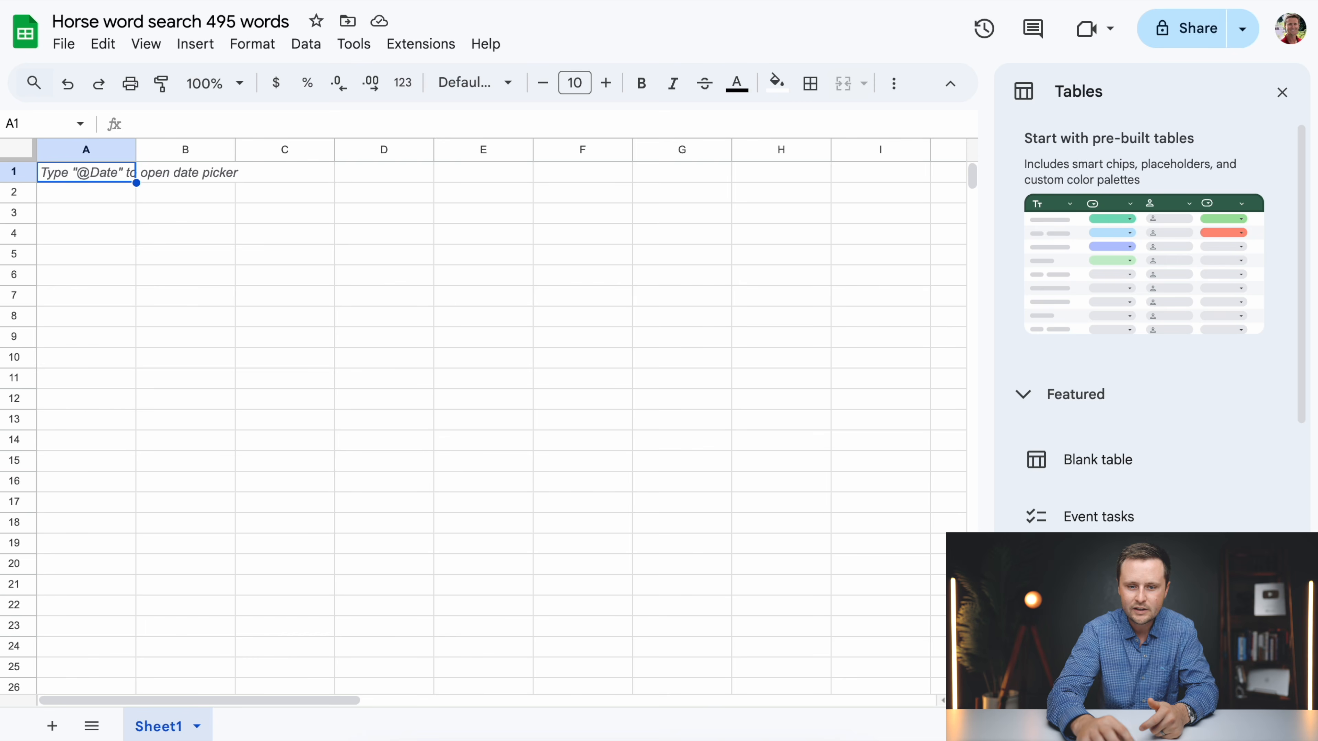
# Paste the copied words into column A of the Google Sheet starting at cell A1, and go to the end of the list.
pyautogui.rightClick(74, 177)
pyautogui.click(74, 174)
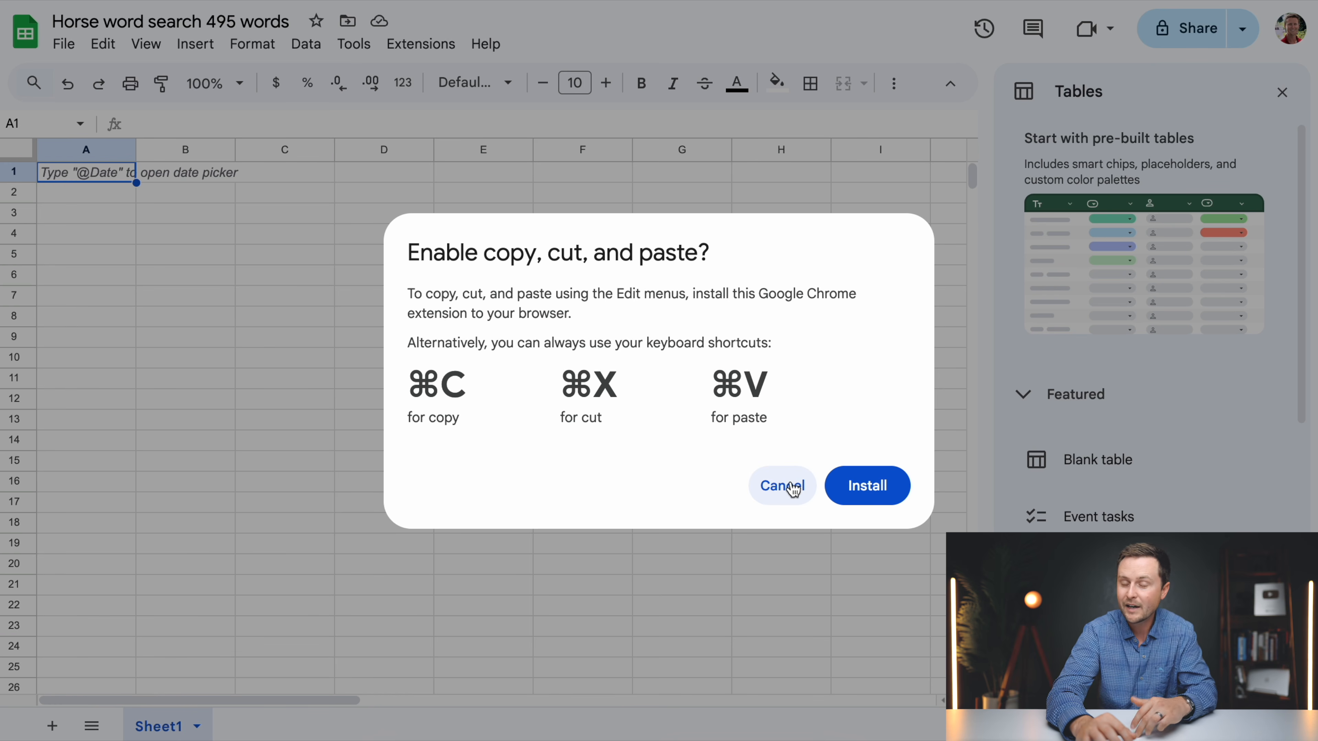
pyautogui.click(784, 499)
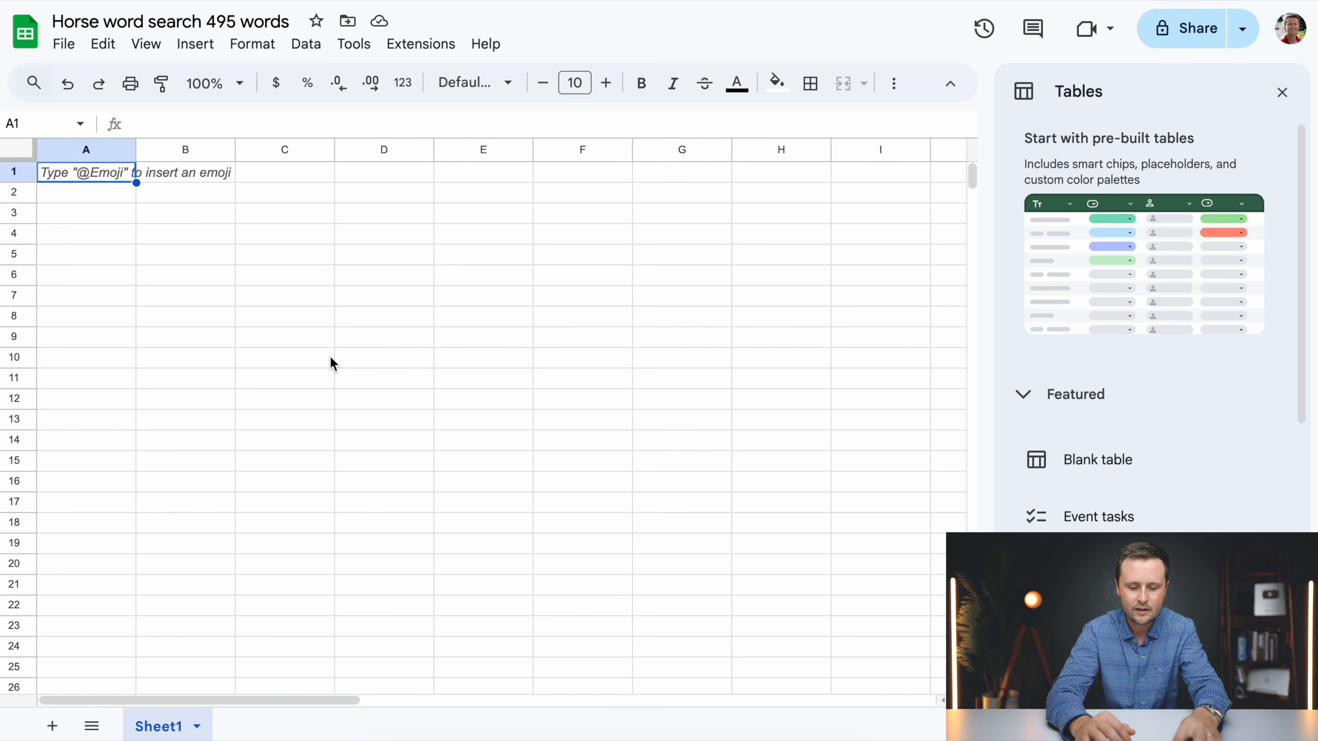
pyautogui.hotkey('ctrl', 'v')
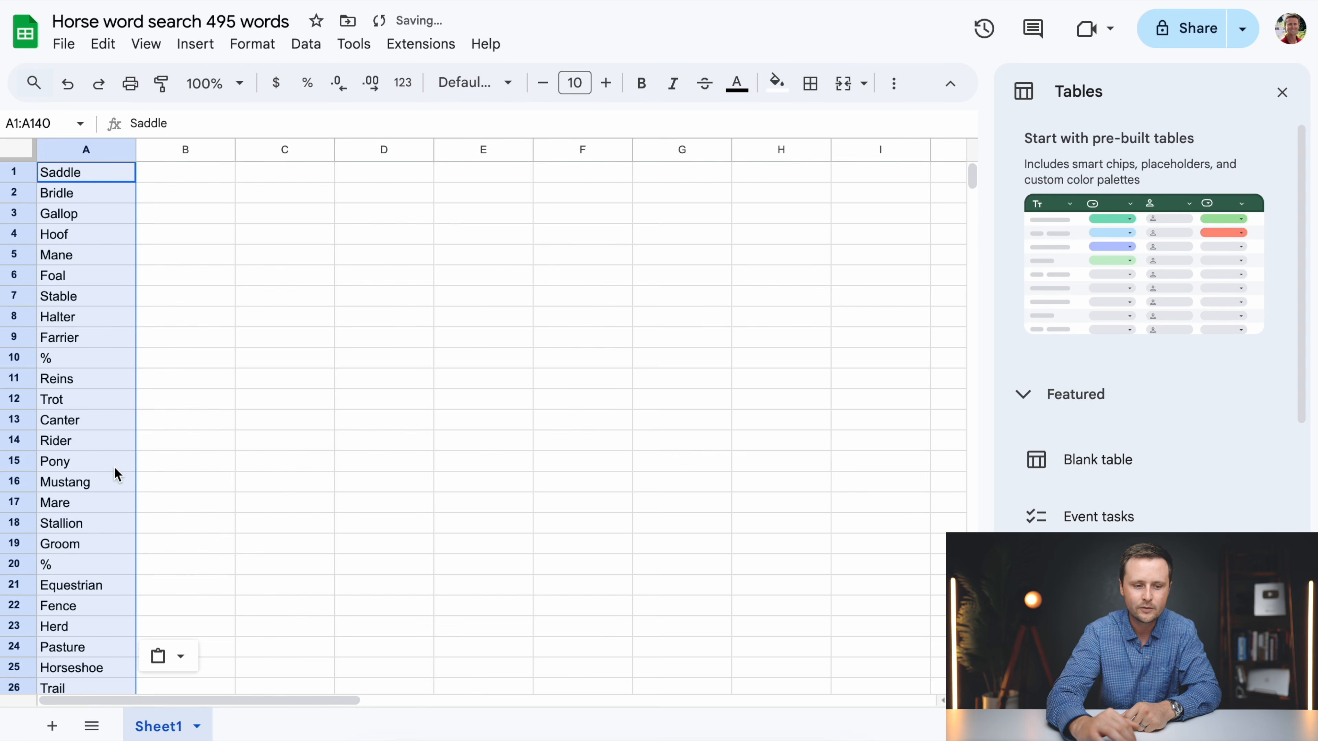
pyautogui.scroll(-15, 177, 499)
pyautogui.scroll(-20, 177, 501)
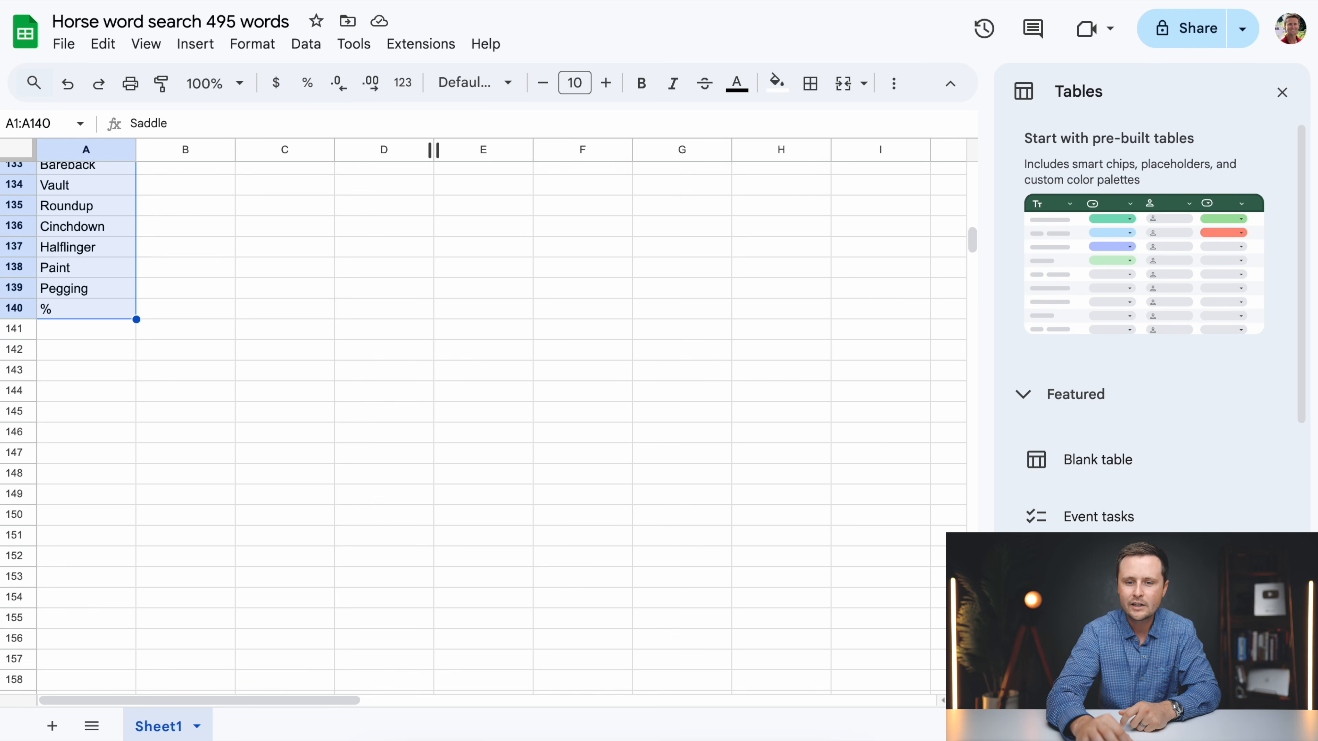
# Copy words 127 to 216 with their % separators from ChatGPT and paste them into the sheet starting at cell A141.
pyautogui.press('super+Tab')
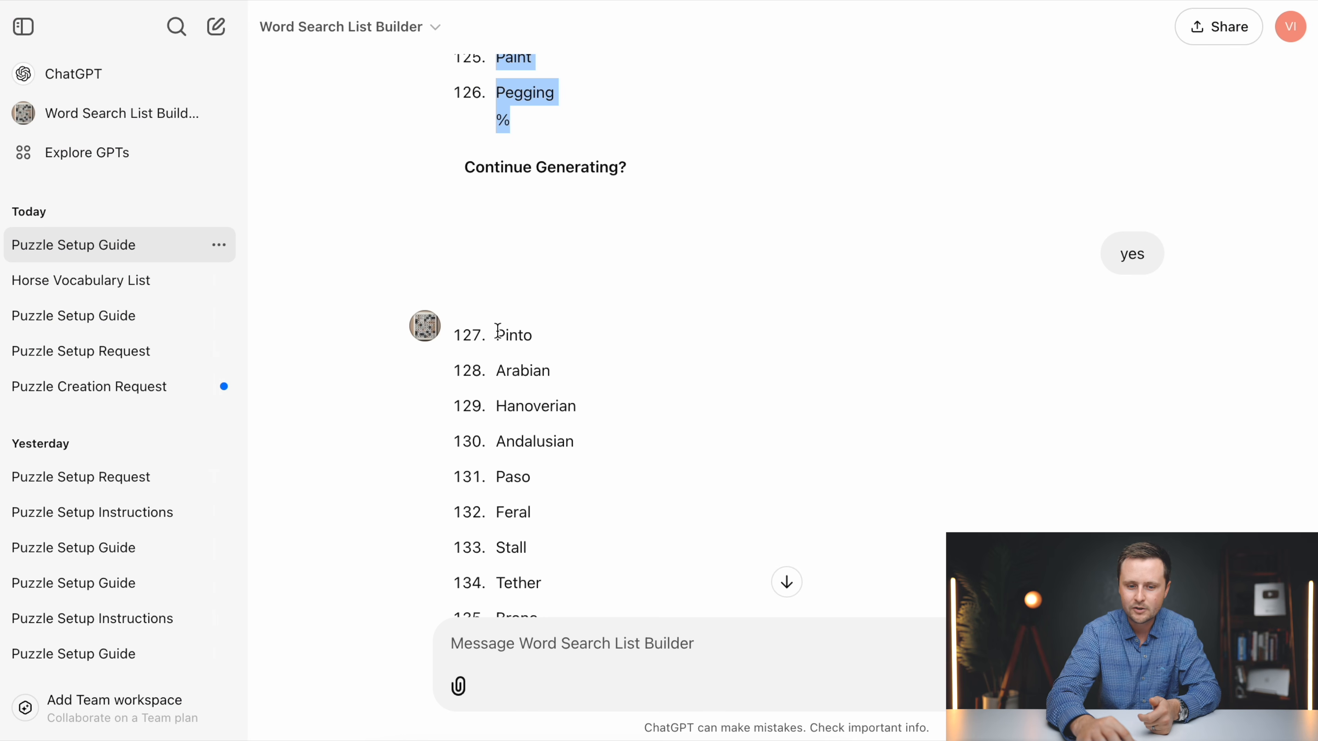
pyautogui.moveTo(497, 333)
pyautogui.mouseDown()
pyautogui.moveTo(531, 631)
pyautogui.moveTo(542, 3)
pyautogui.moveTo(535, 147)
pyautogui.moveTo(662, 247)
pyautogui.mouseUp()
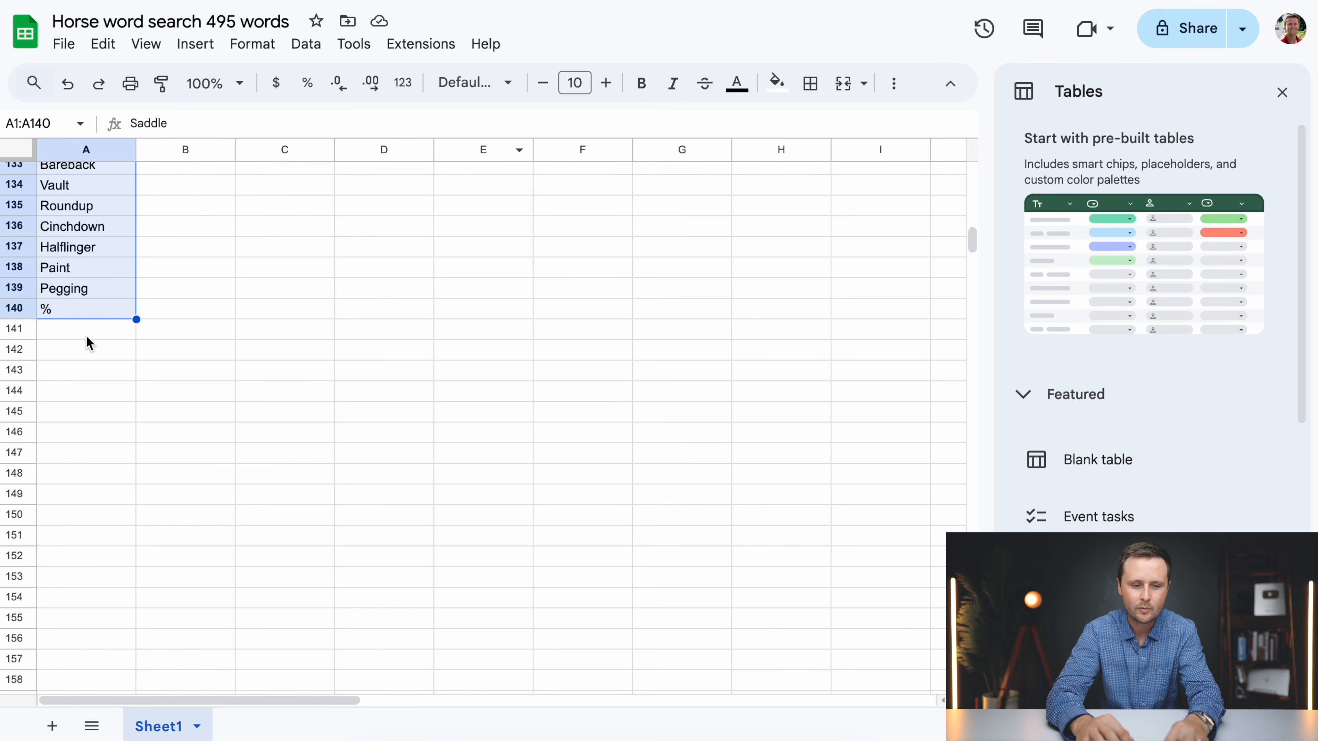
pyautogui.click(64, 332)
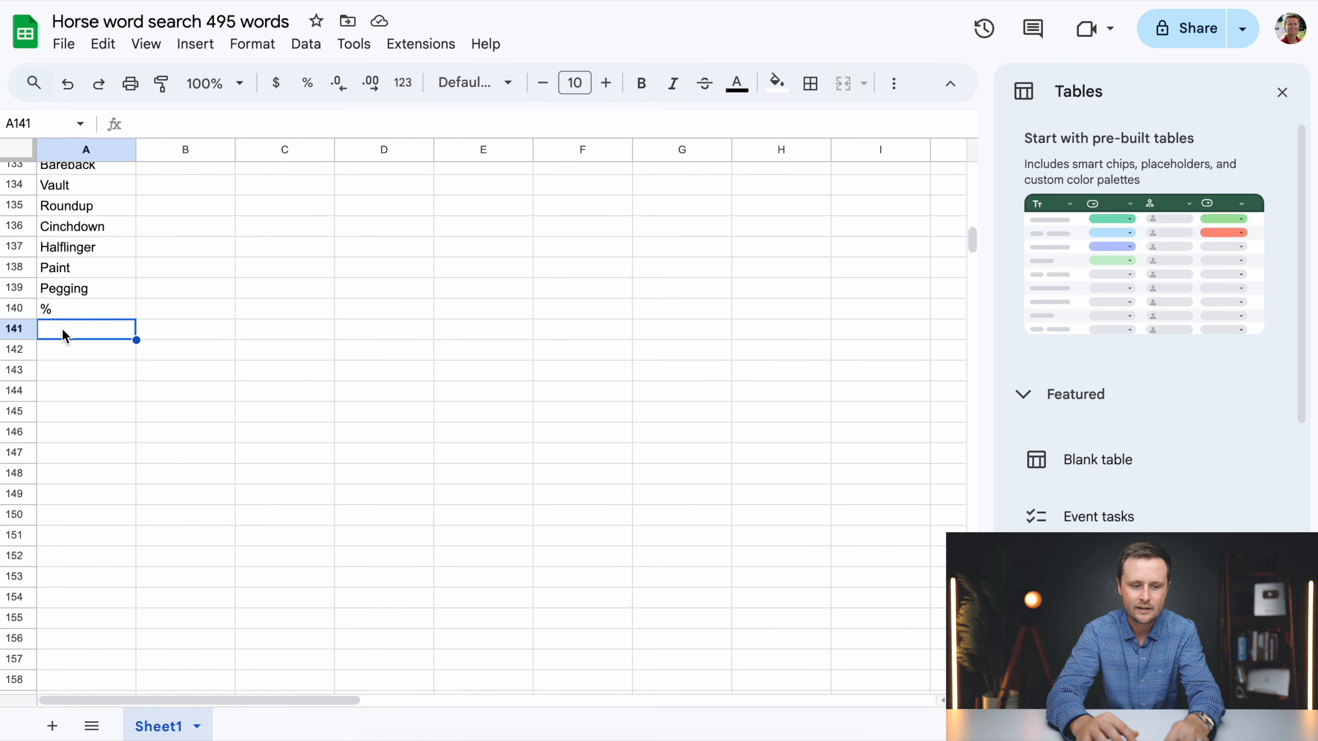
pyautogui.hotkey('ctrl', 'v')
pyautogui.scroll(-20, 203, 447)
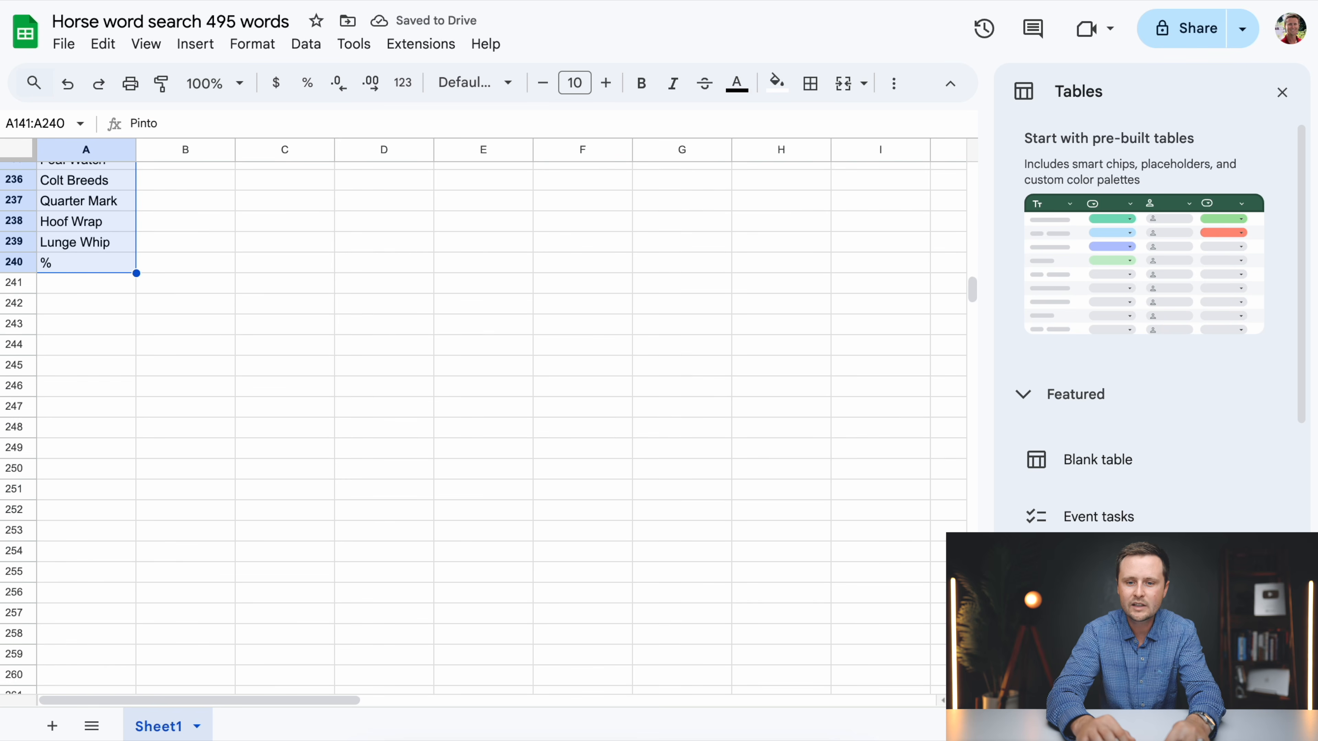
# Back in ChatGPT, select and copy the next batch of words, starting at 217 Fly Mask, with its % separators.
pyautogui.press('super+Tab')
pyautogui.scroll(-5, 492, 469)
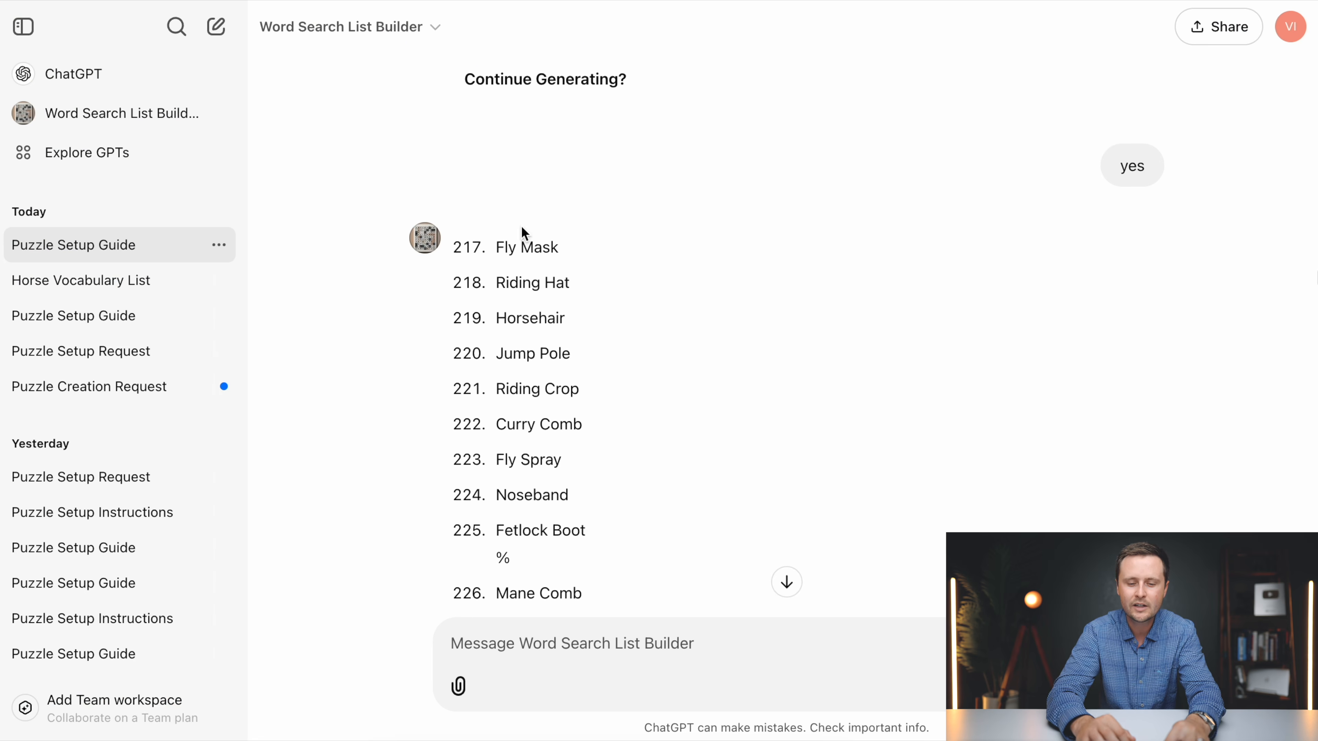
pyautogui.scroll(4, 621, 500)
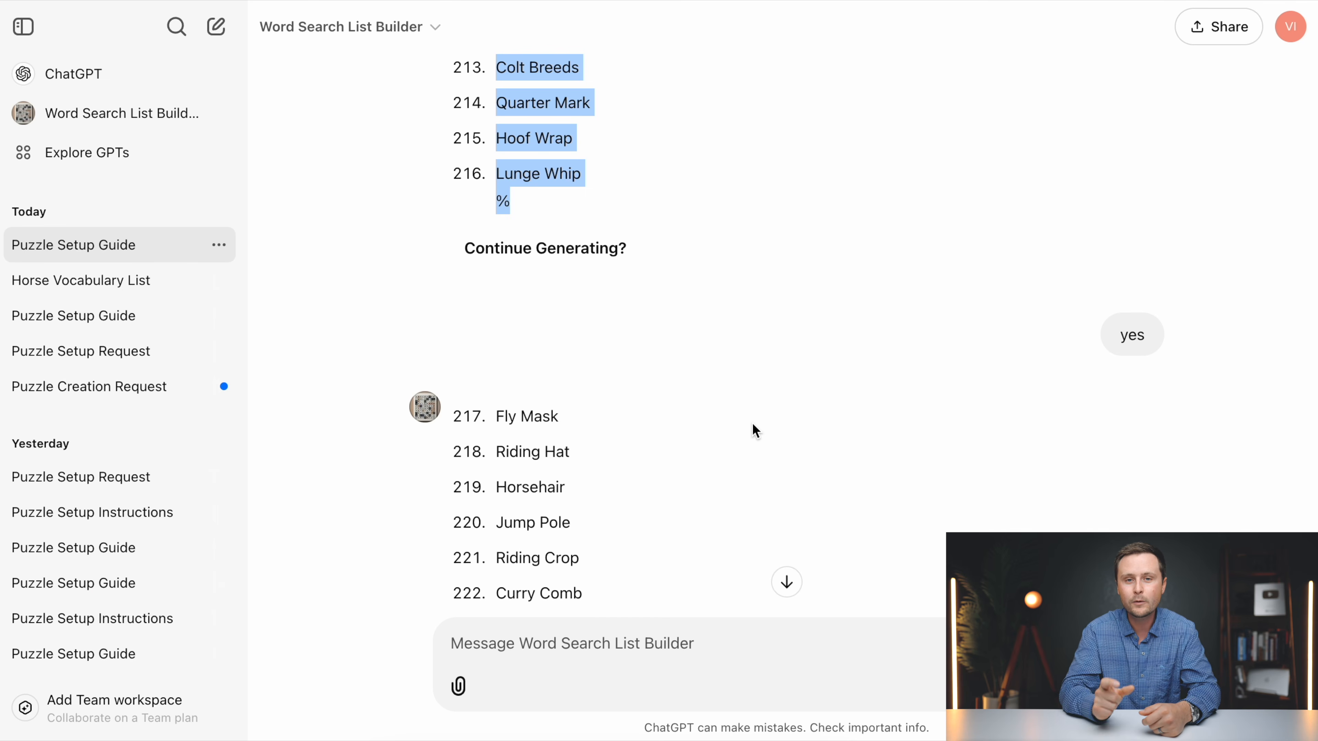
pyautogui.scroll(5, 752, 425)
pyautogui.scroll(-4, 752, 425)
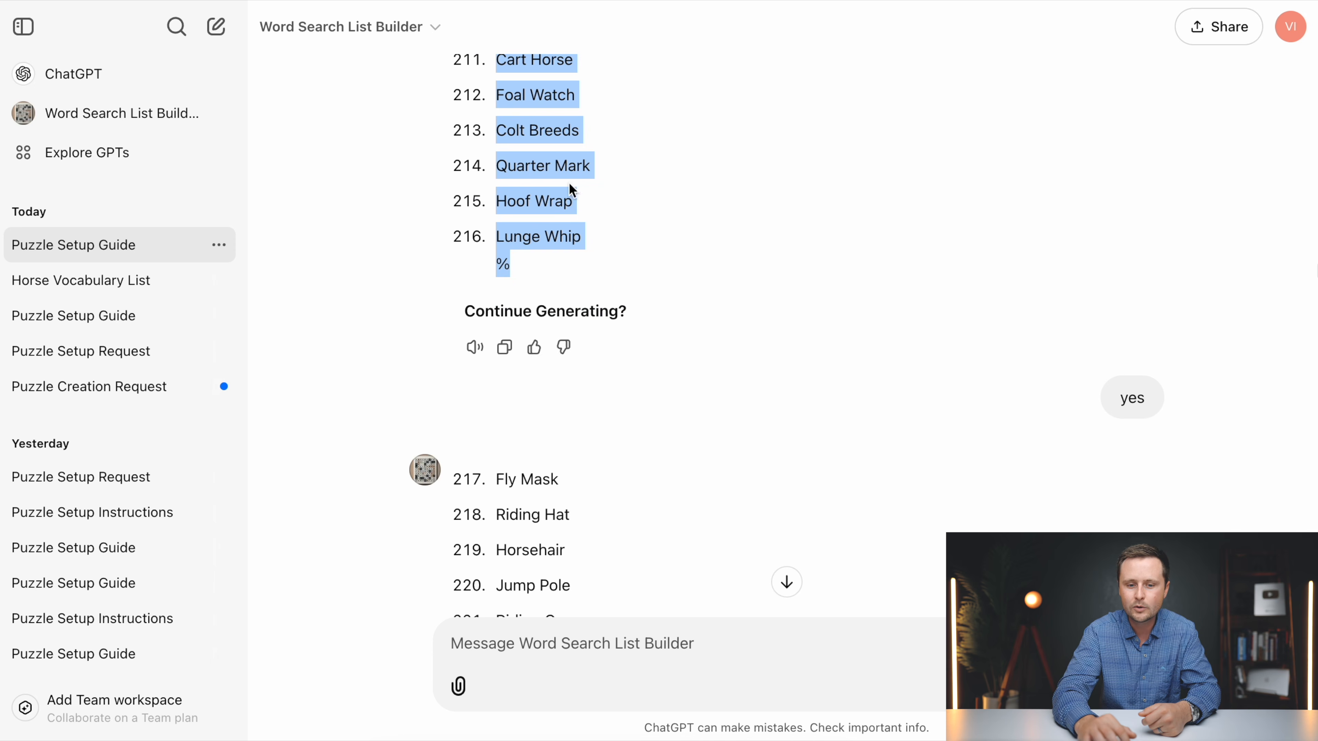
pyautogui.scroll(-5, 698, 443)
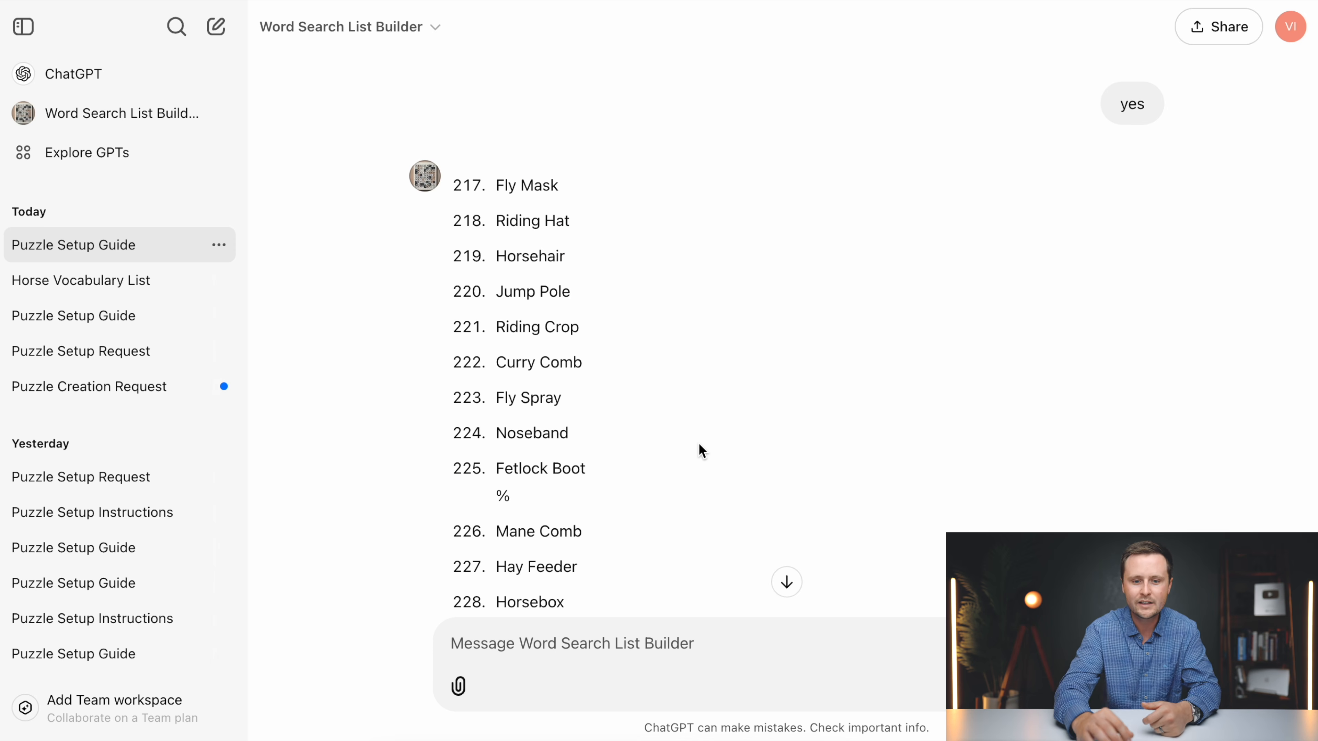
pyautogui.moveTo(494, 182); pyautogui.dragTo(568, 262)
# Paste the batch starting with Fly Mask into the sheet from cell A241, check its end and return to the ChatGPT list.
pyautogui.press('super+Tab')
pyautogui.click(47, 276)
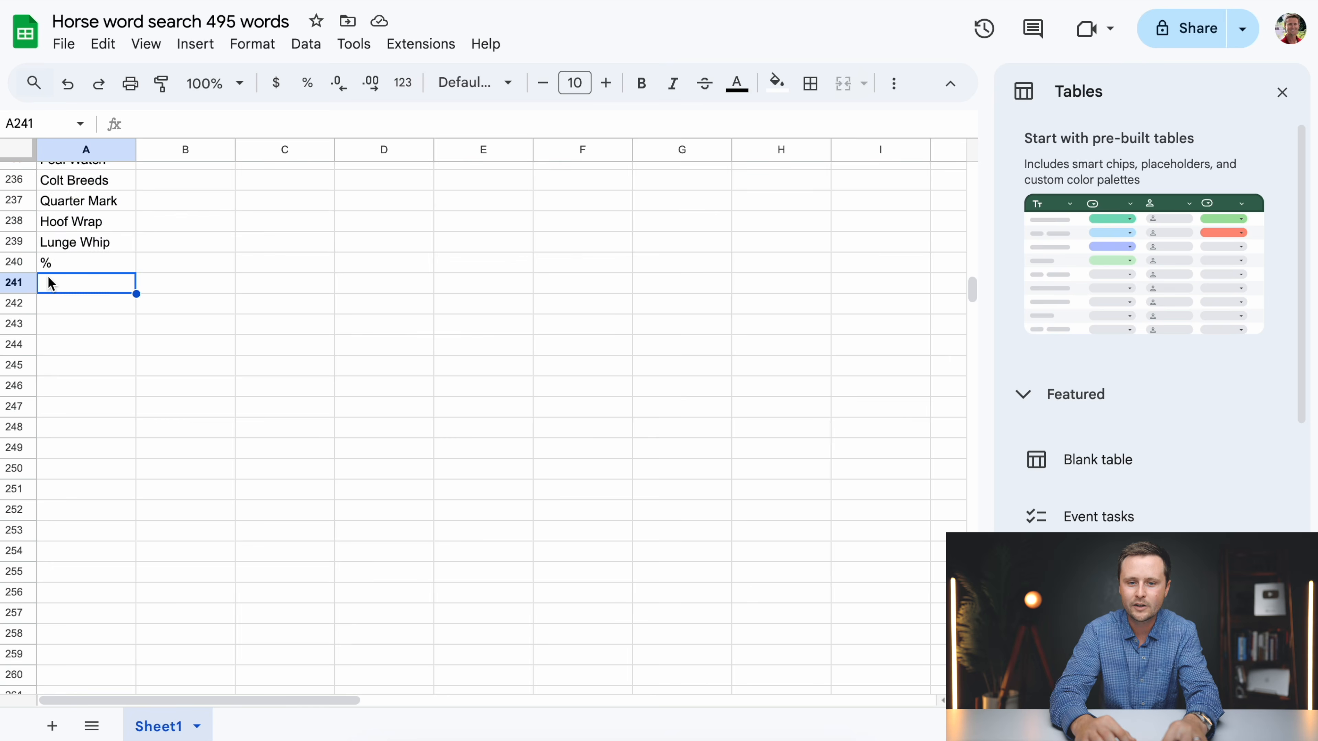
pyautogui.press('super+v')
pyautogui.scroll(-15, 300, 368)
pyautogui.scroll(-10, 302, 369)
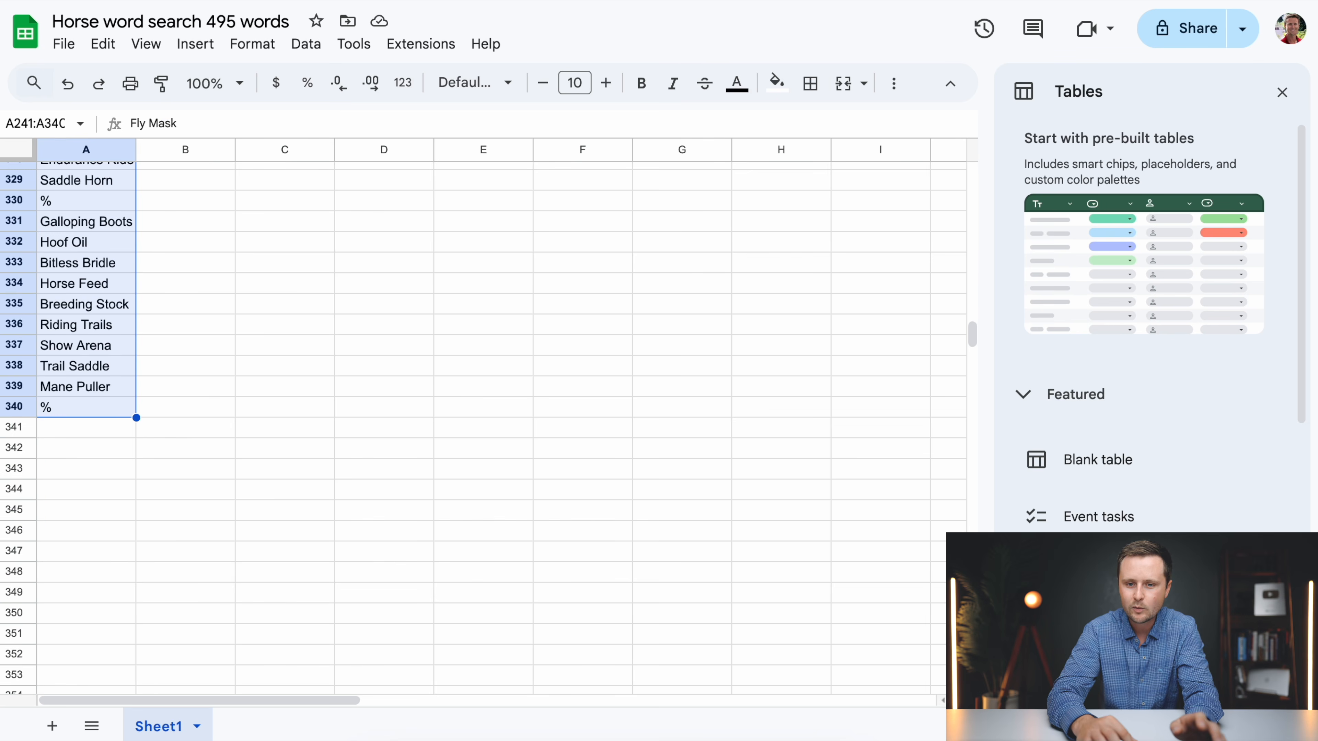
pyautogui.press('super+Tab')
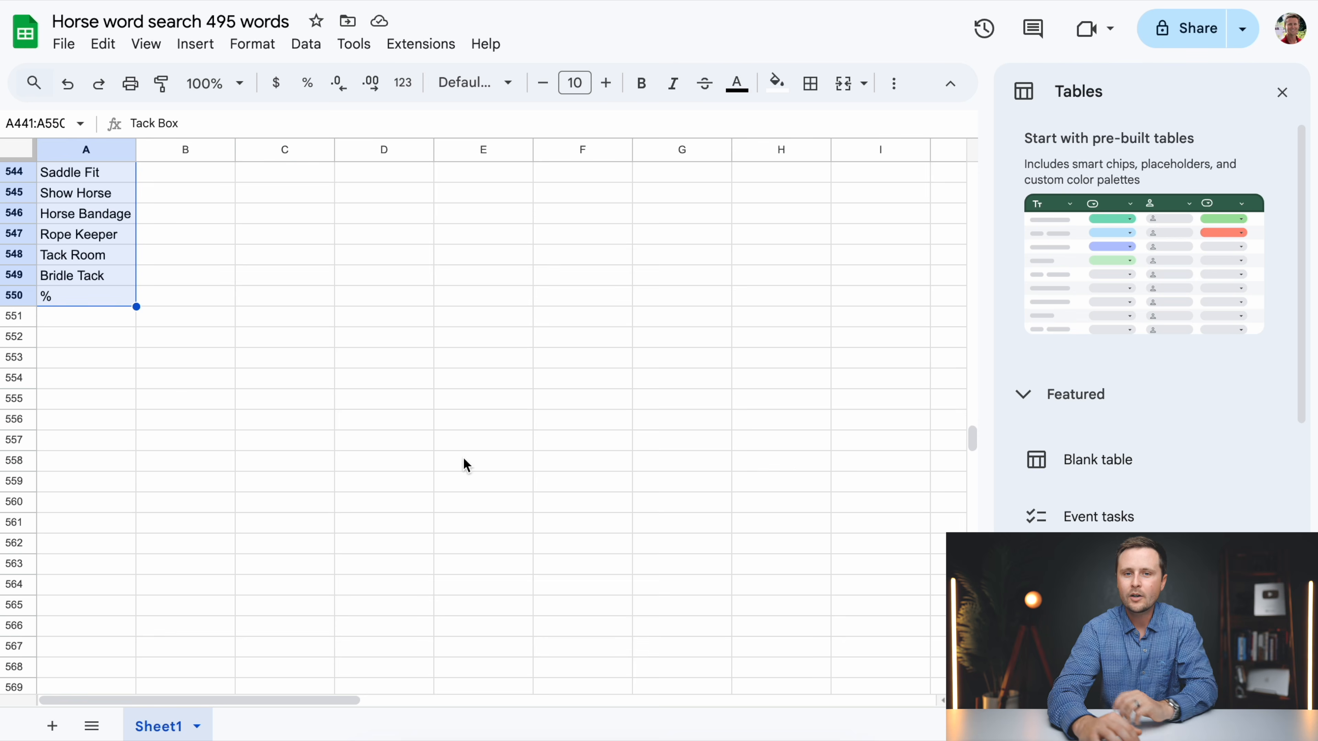
# Find every % in all sheets and replace them all with nothing, leaving blank cells between the word groups.
pyautogui.scroll(20, 184, 370)
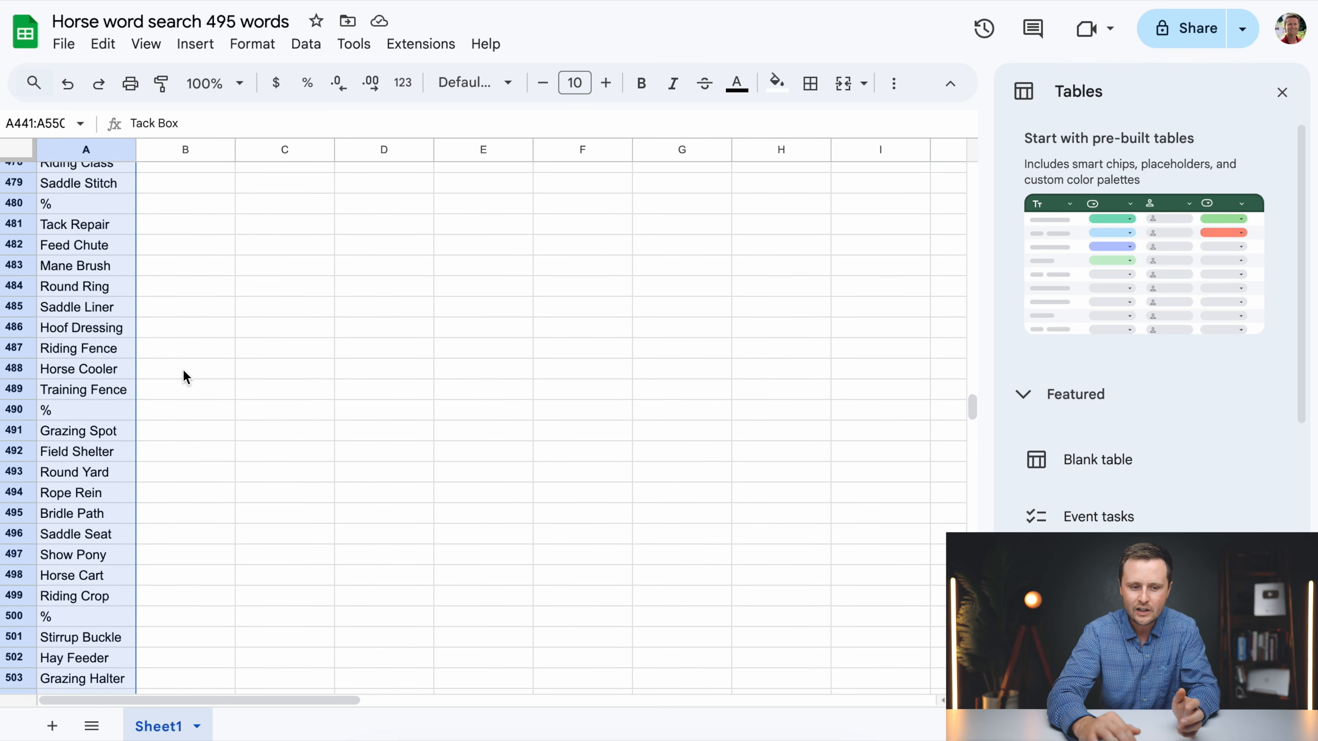
pyautogui.scroll(20, 184, 371)
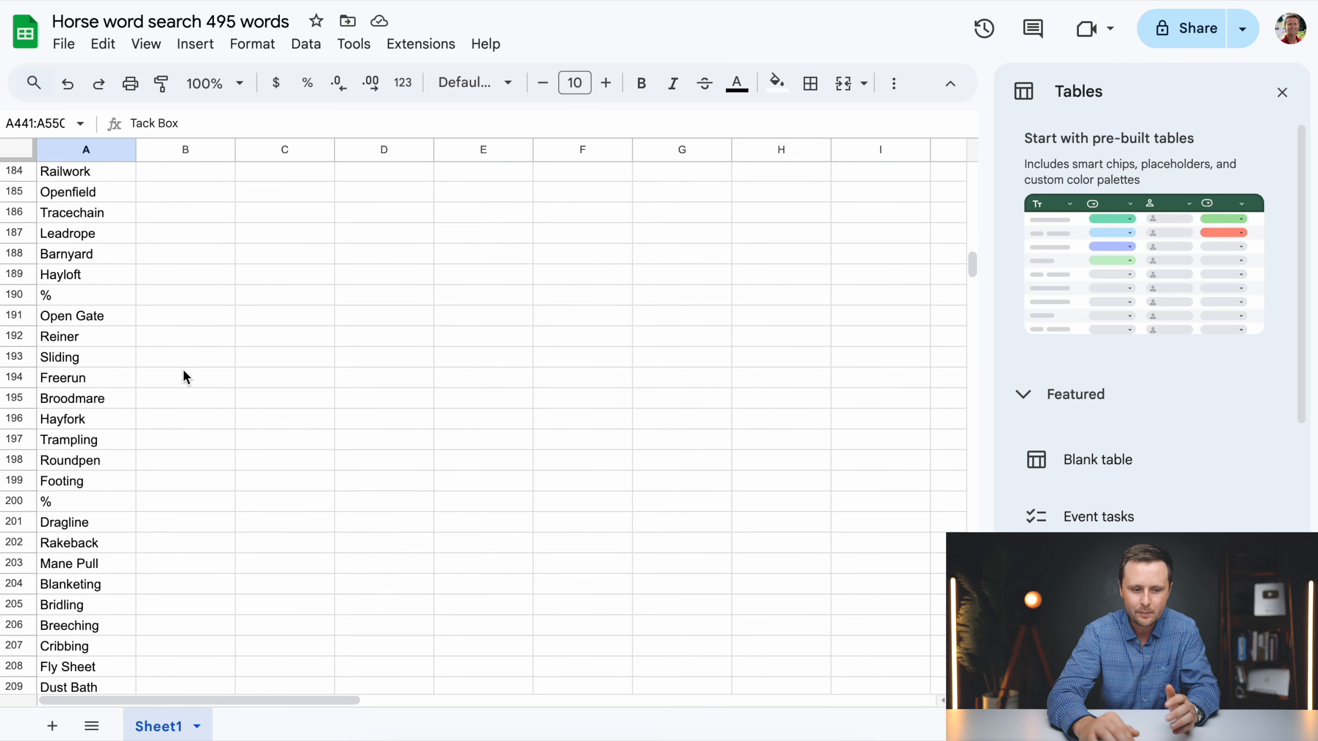
pyautogui.scroll(20, 183, 375)
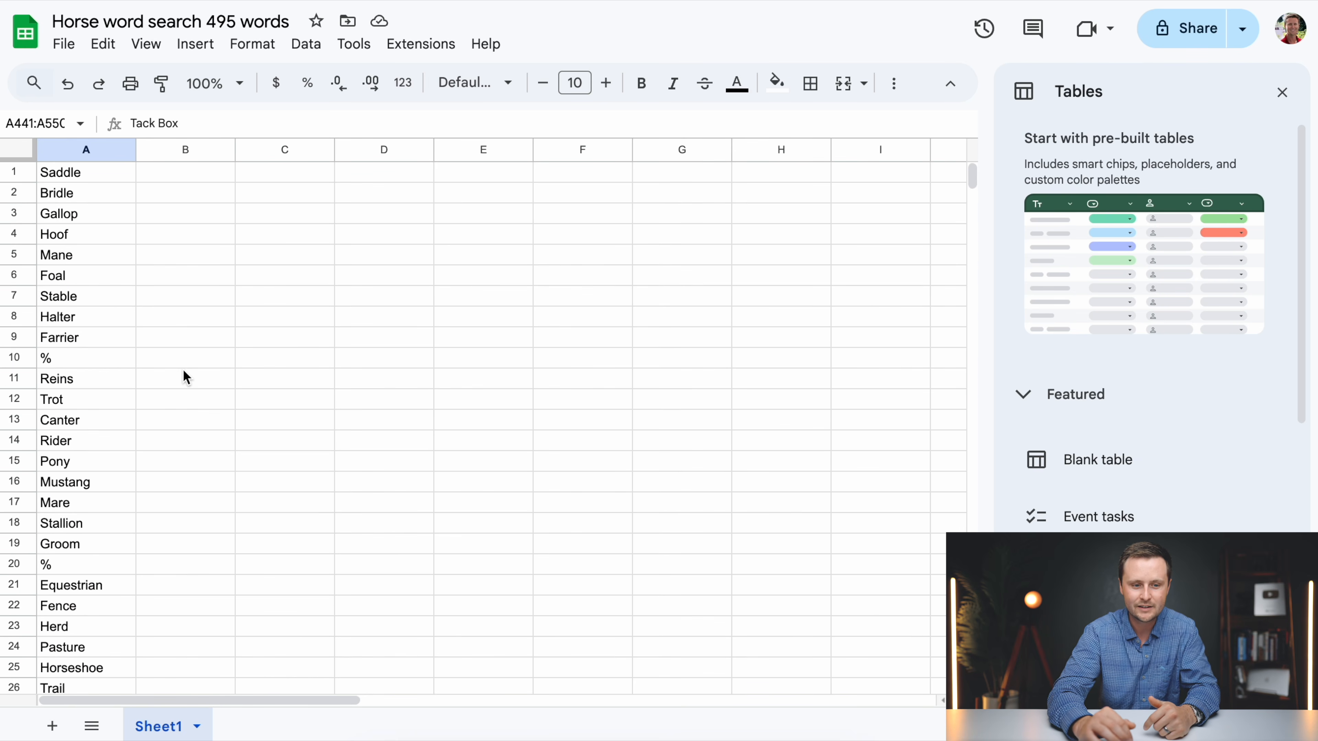
pyautogui.click(399, 322)
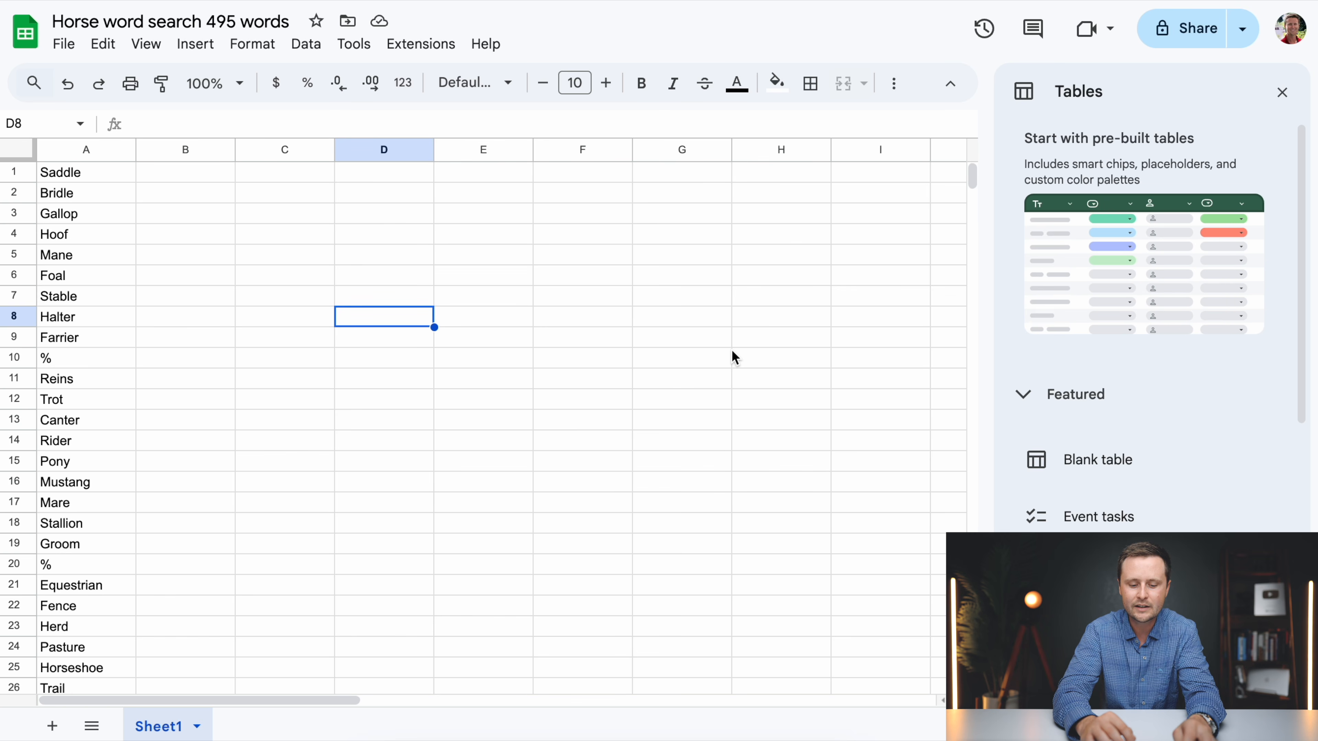
pyautogui.hotkey('ctrl', 'f')
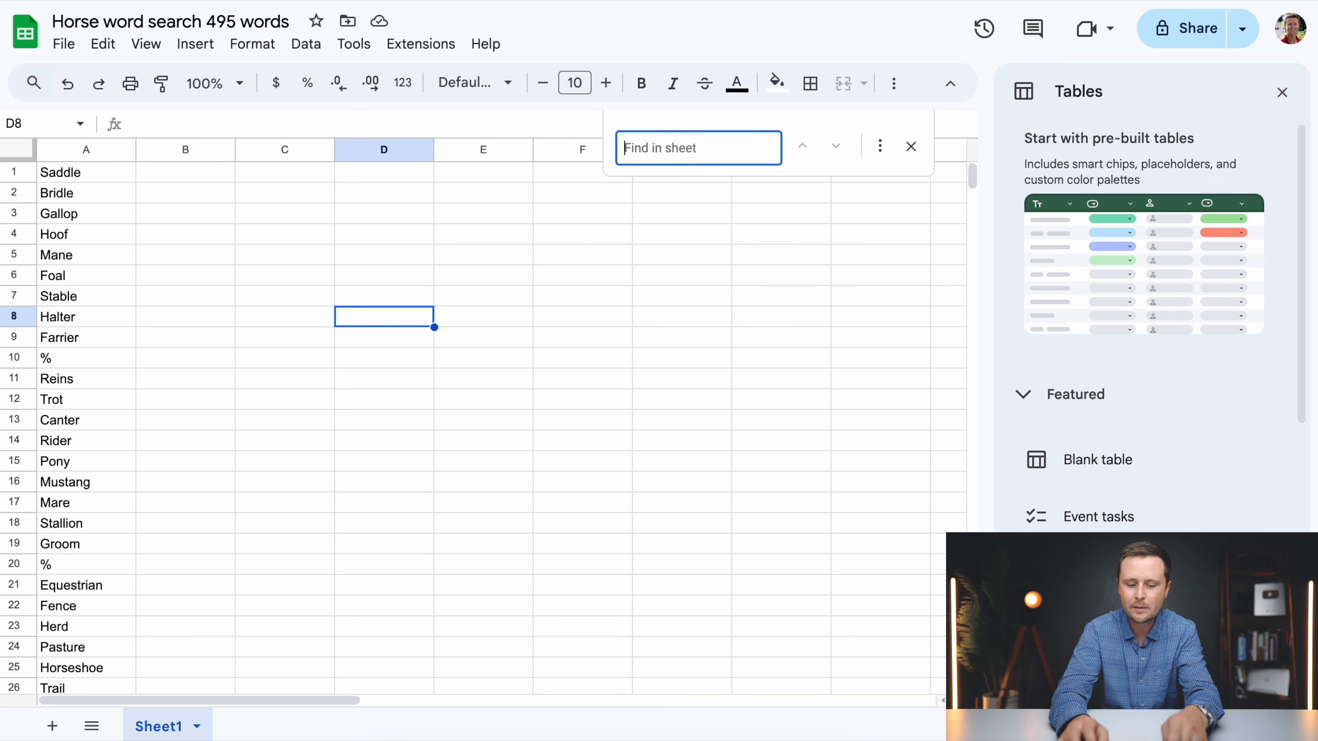
pyautogui.write('%')
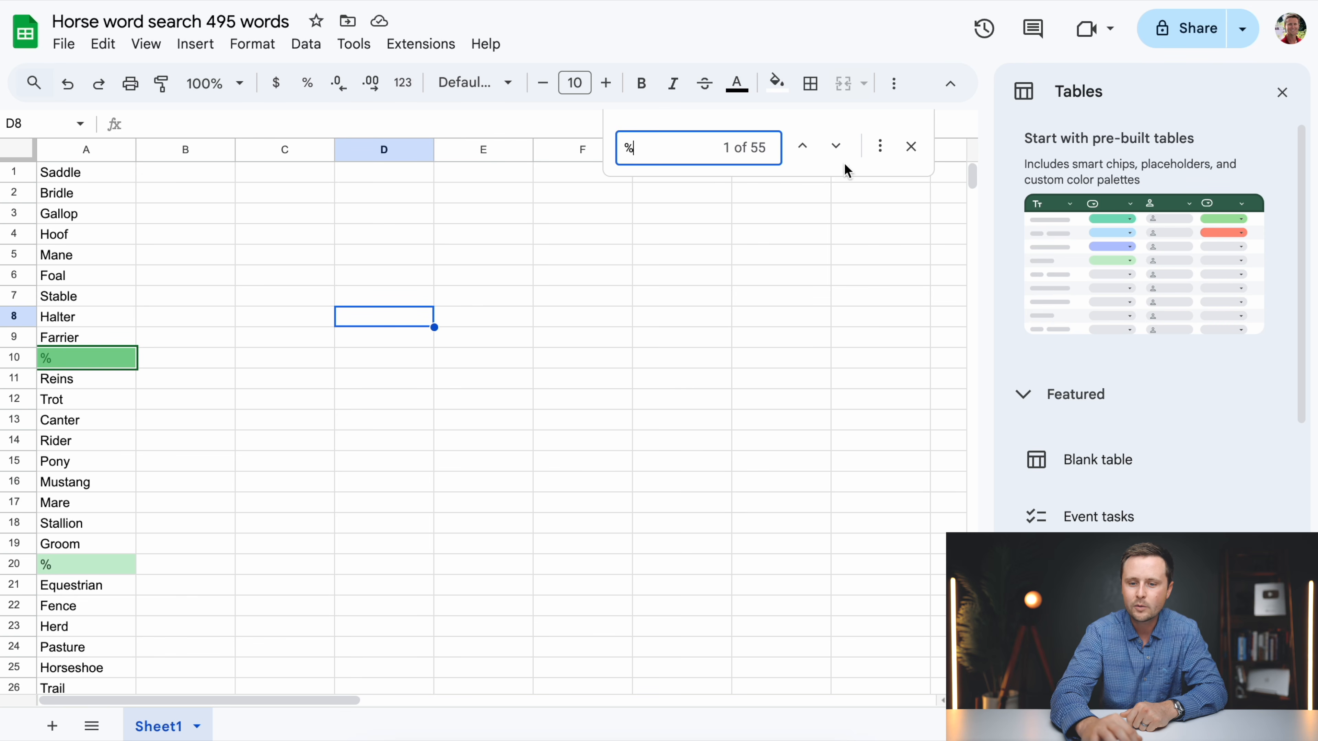
pyautogui.click(879, 148)
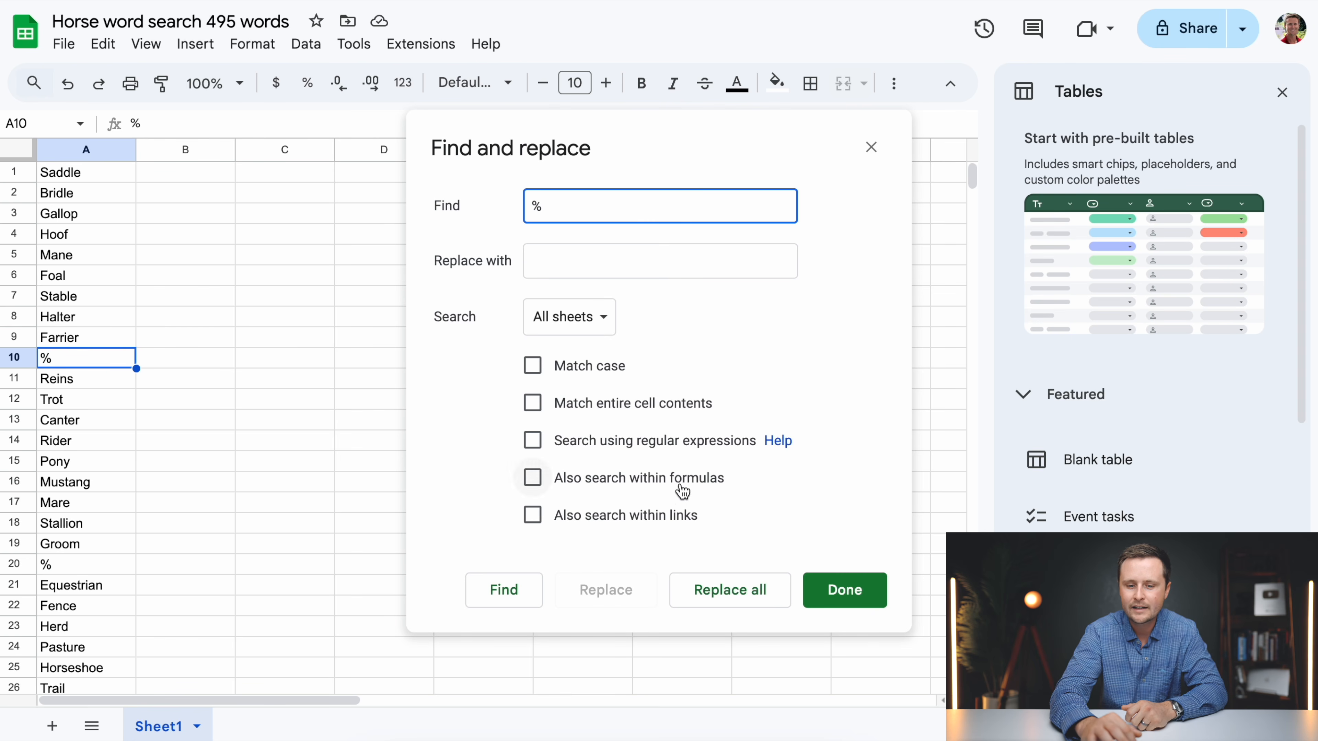
pyautogui.click(730, 600)
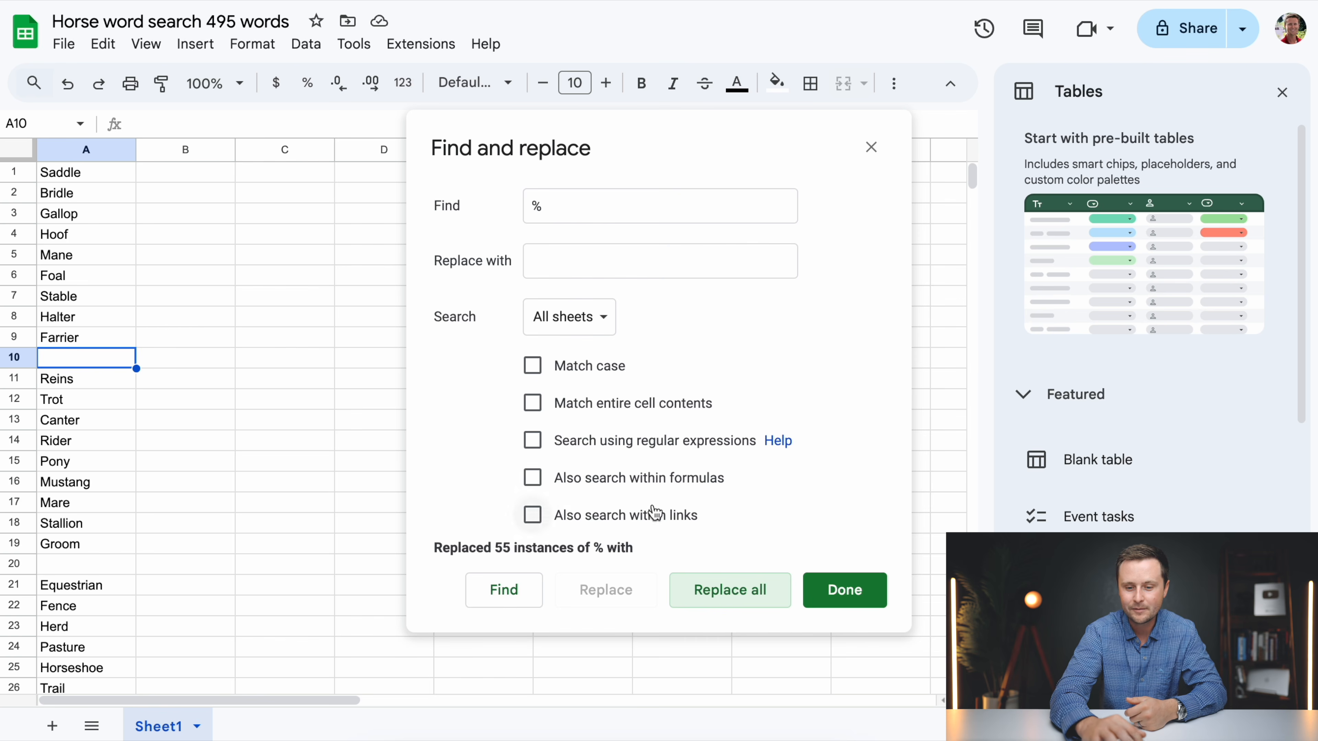
pyautogui.click(845, 590)
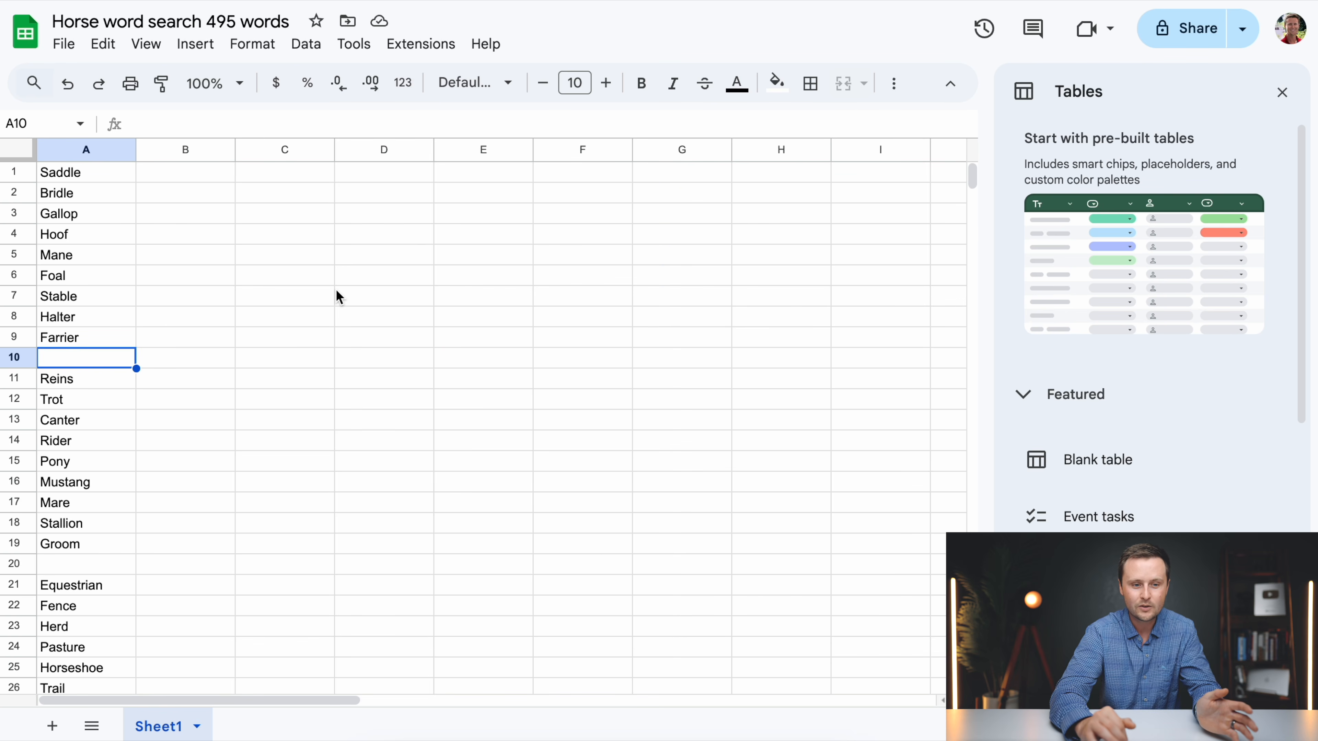
# Download the sheet as a comma-separated values file named Horse word search 495 words into the Downloads folder.
pyautogui.scroll(-3, 241, 285)
pyautogui.scroll(3, 241, 286)
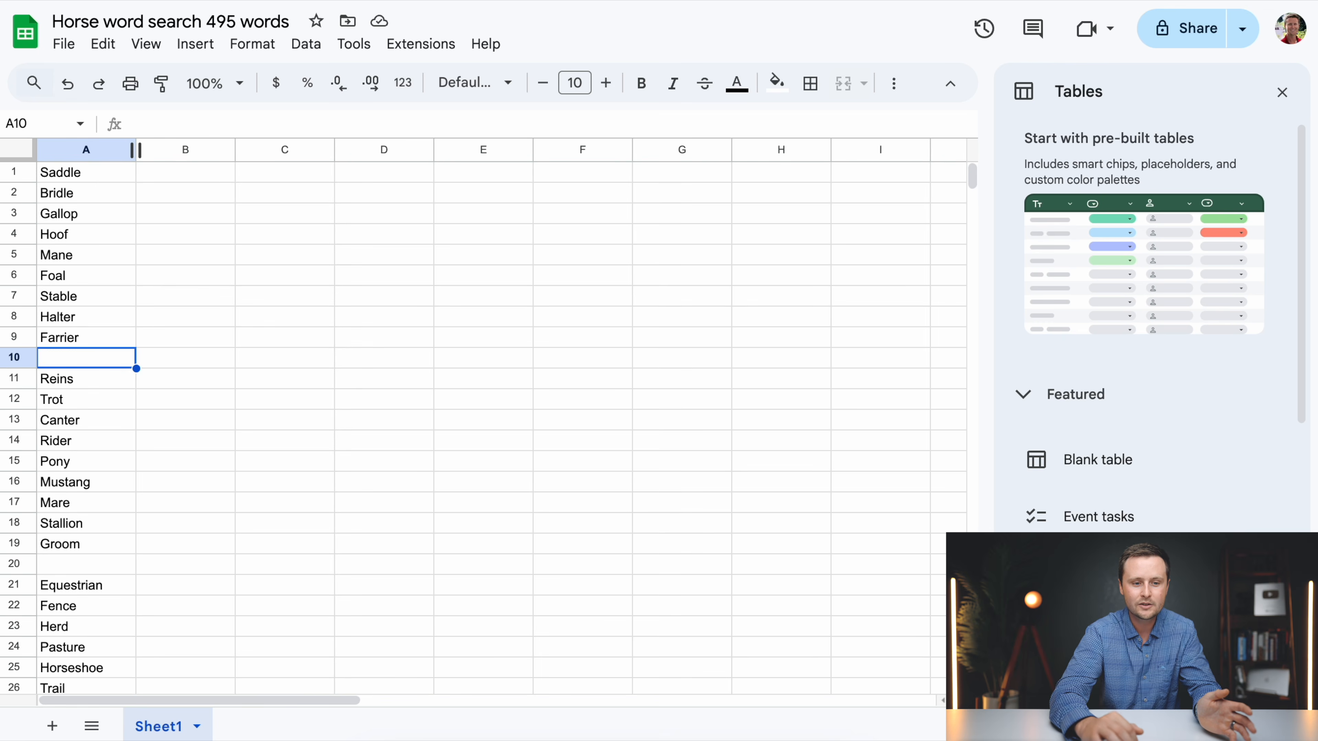
pyautogui.click(64, 44)
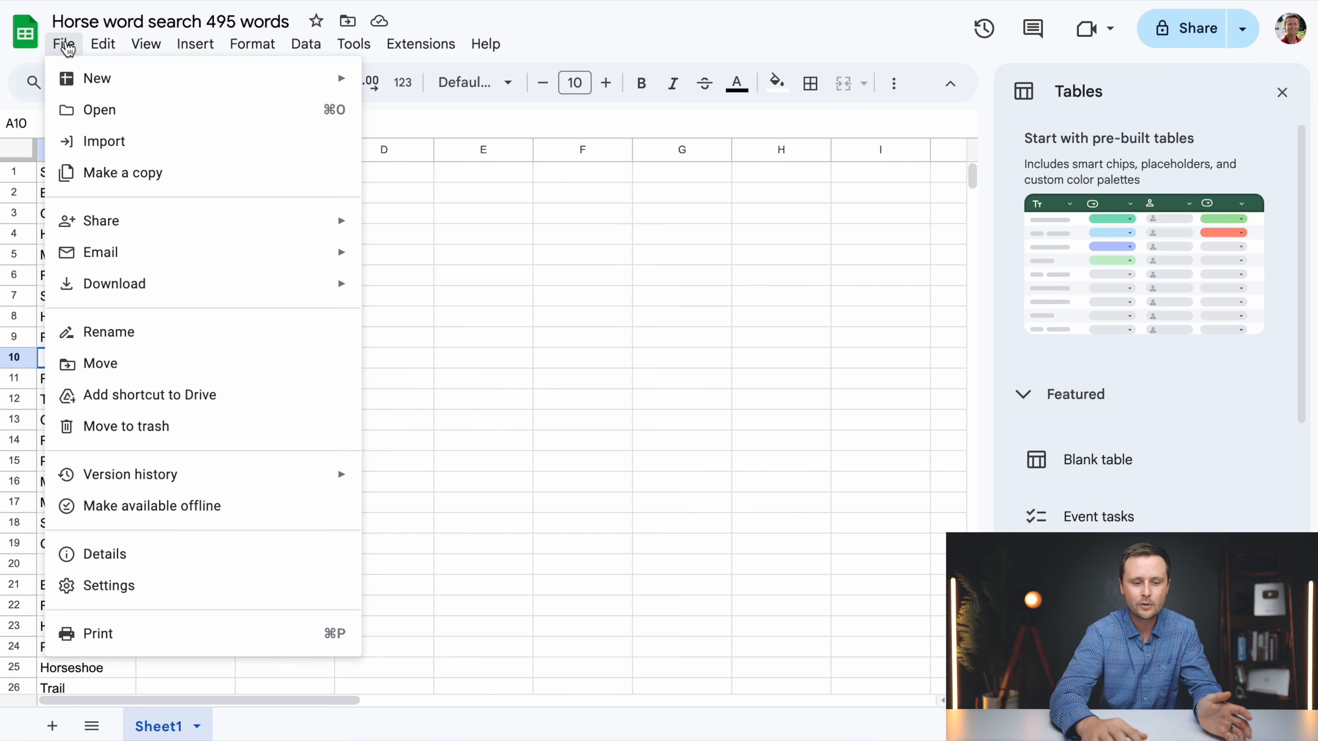
pyautogui.moveTo(198, 297)
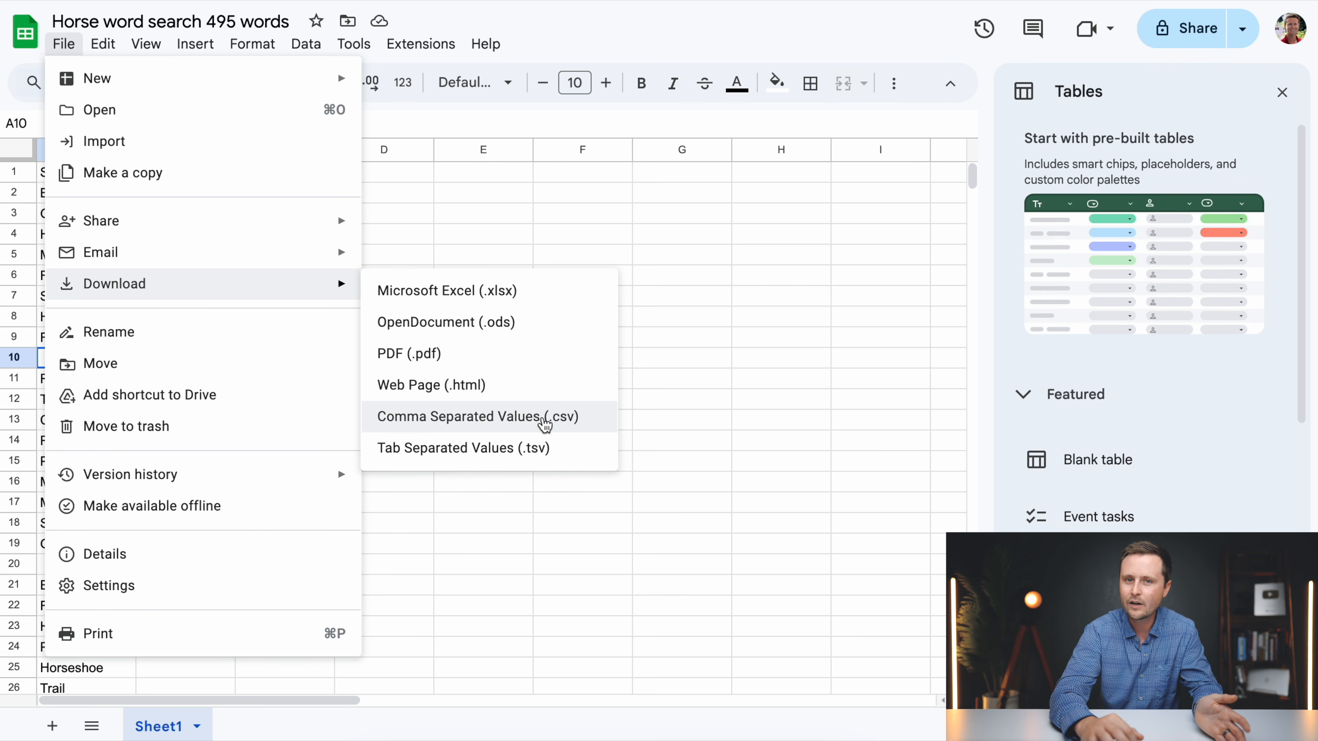
pyautogui.click(465, 427)
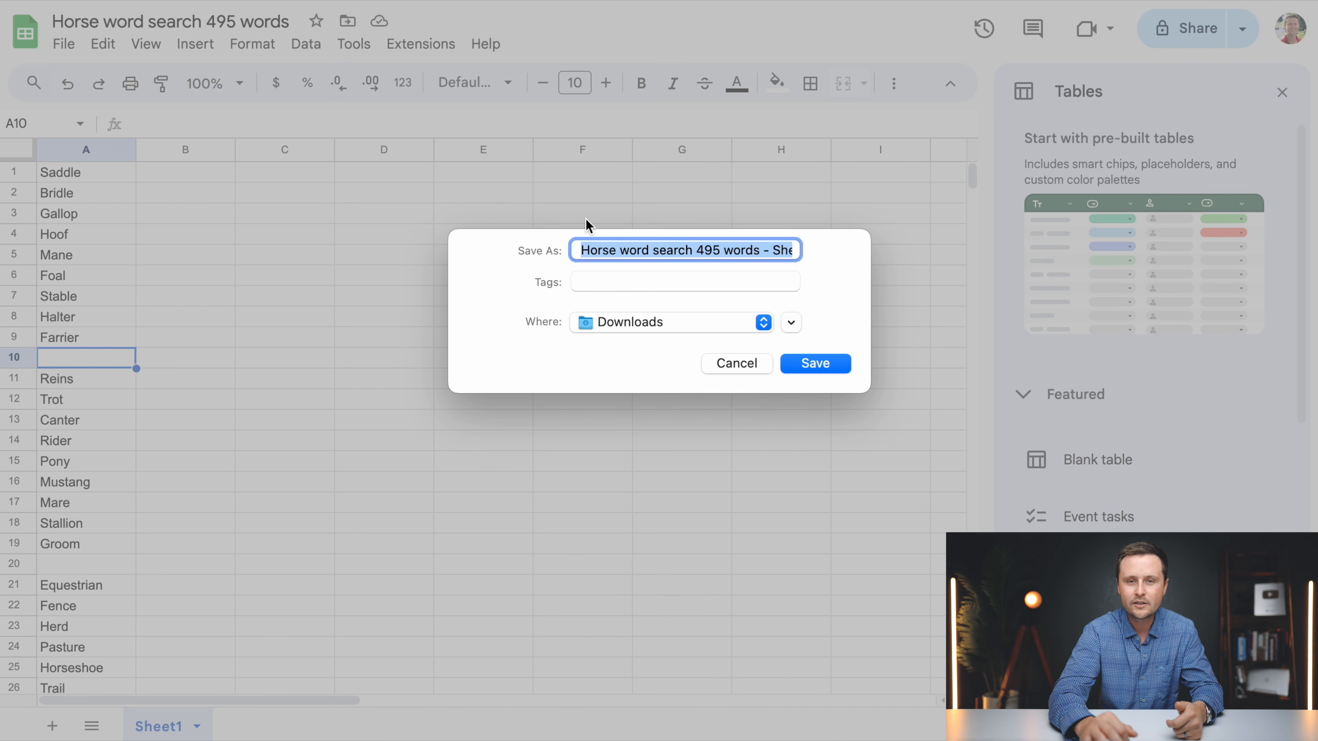
pyautogui.click(765, 249)
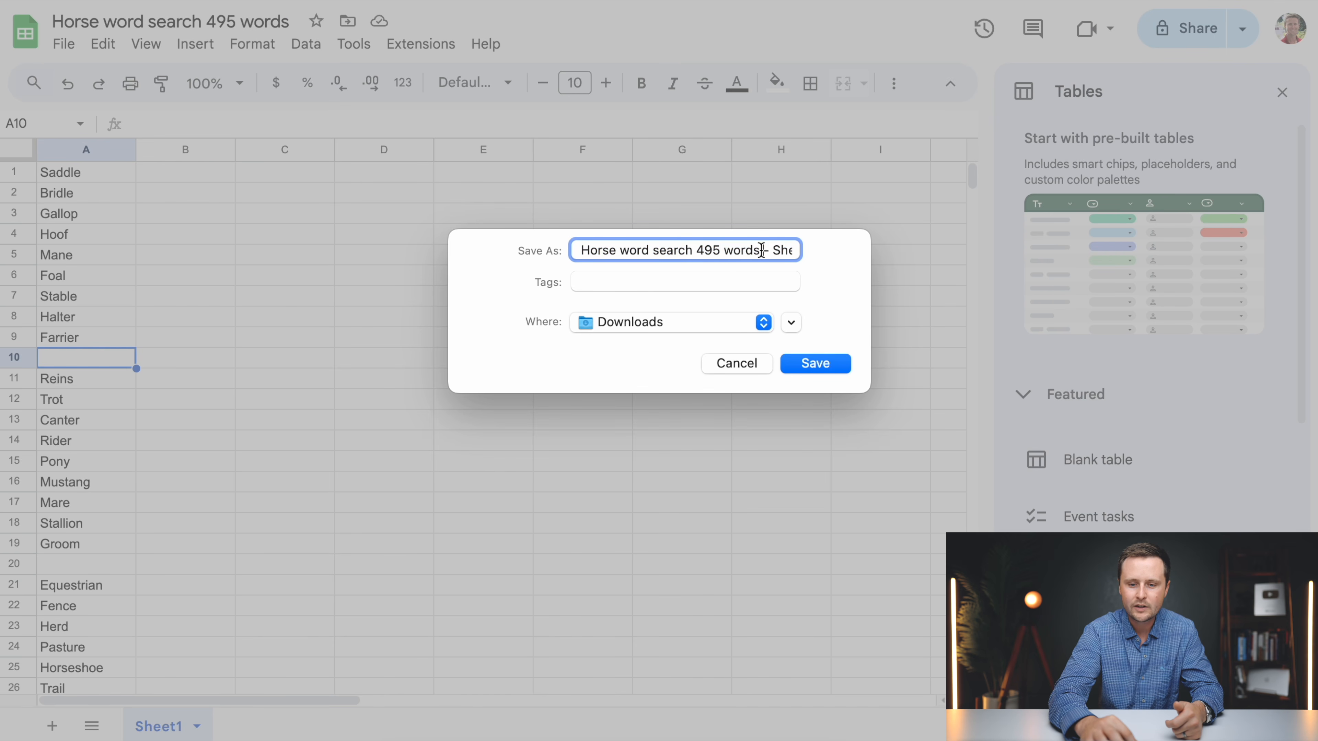
pyautogui.moveTo(760, 251); pyautogui.dragTo(821, 253)
pyautogui.press('BackSpace')
pyautogui.click(815, 362)
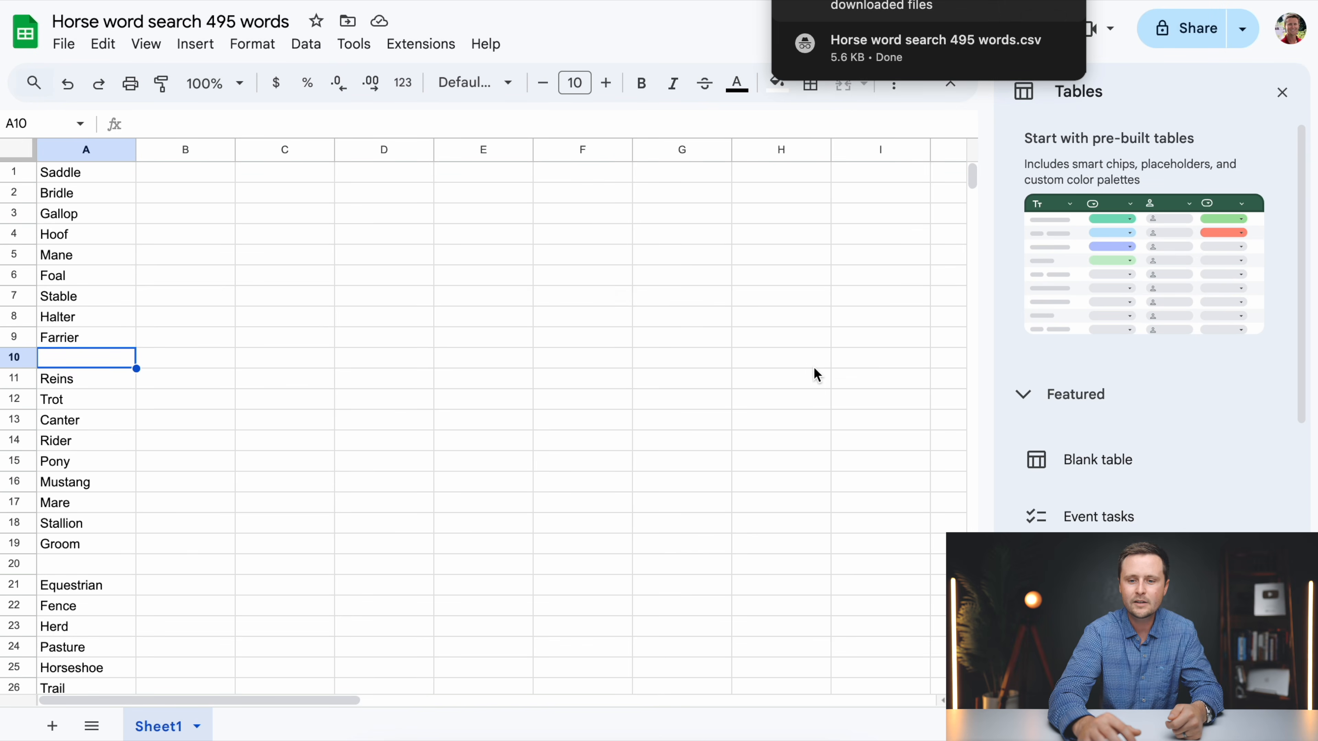
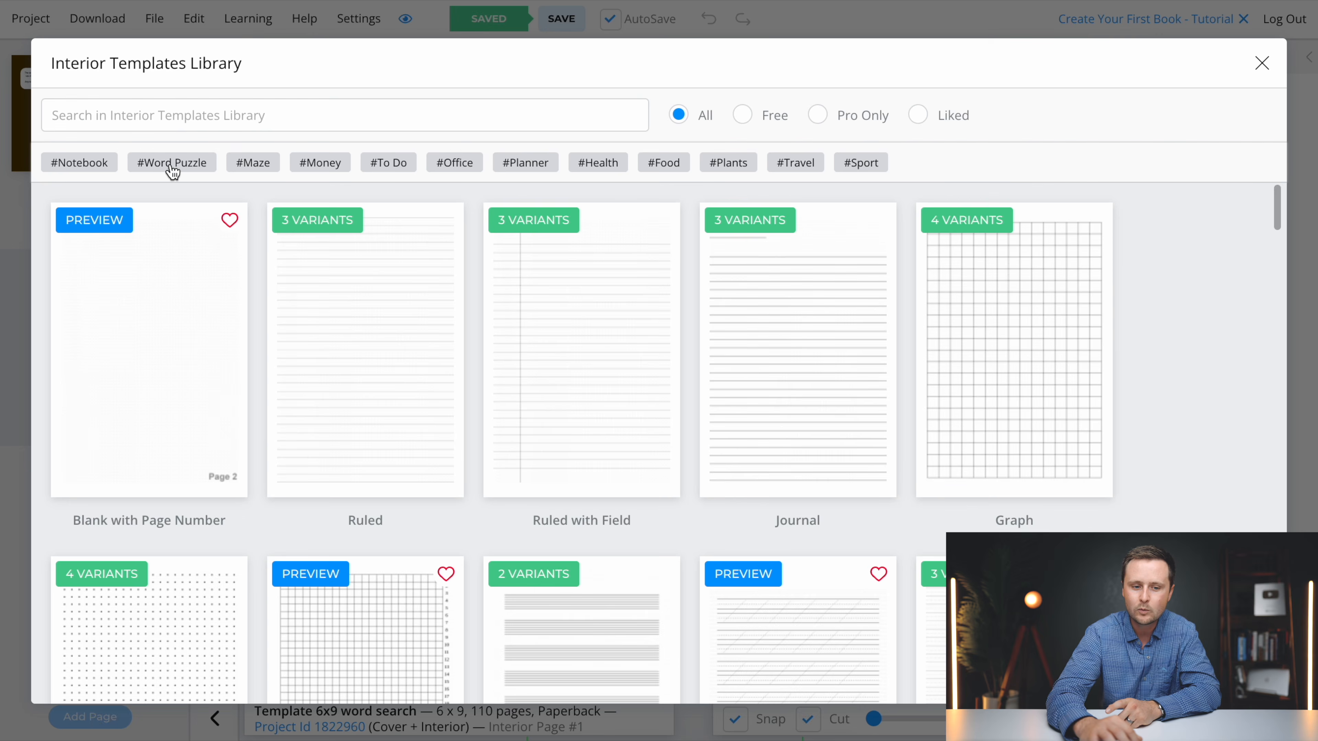
# In Book Bolt Studio, choose the Words Search Standard interior template and select pages 1 to 55 for its puzzles.
pyautogui.scroll(-5, 1136, 490)
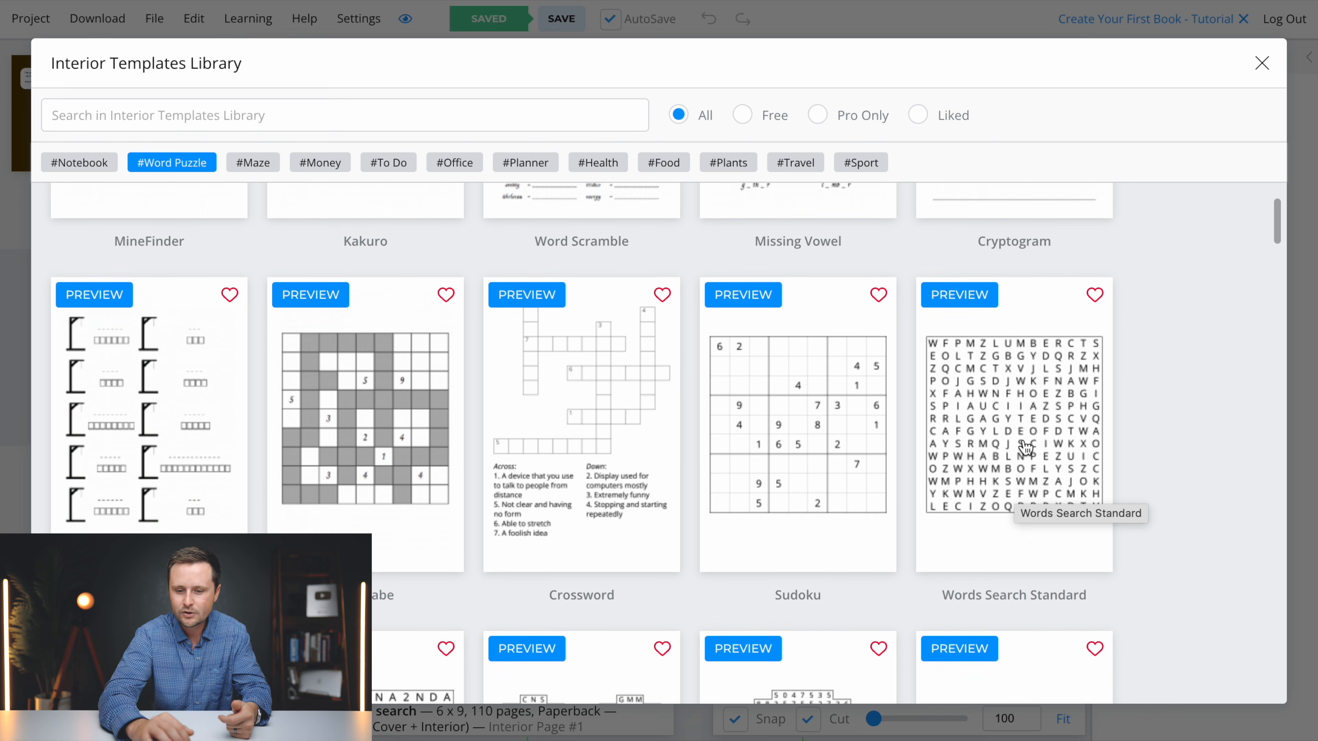
pyautogui.click(1024, 445)
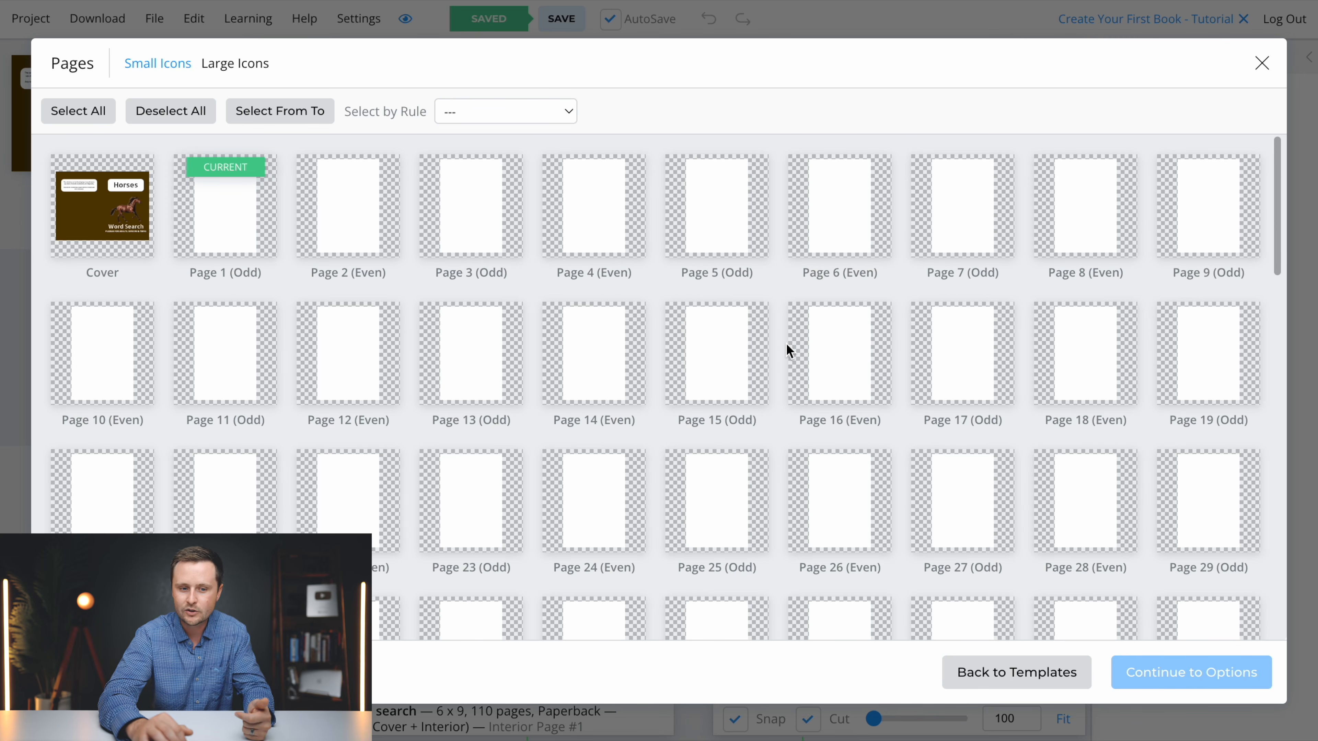
pyautogui.scroll(-1, 788, 350)
pyautogui.scroll(1, 788, 350)
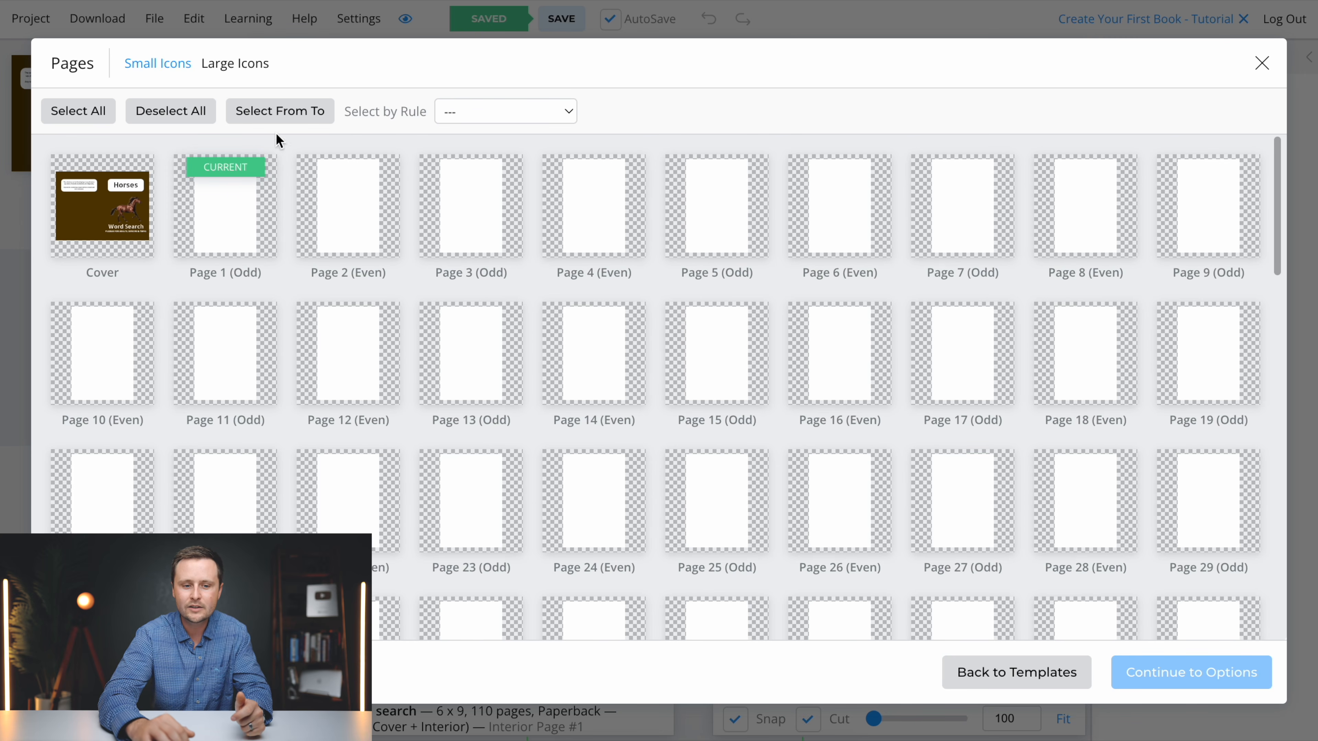
pyautogui.click(297, 118)
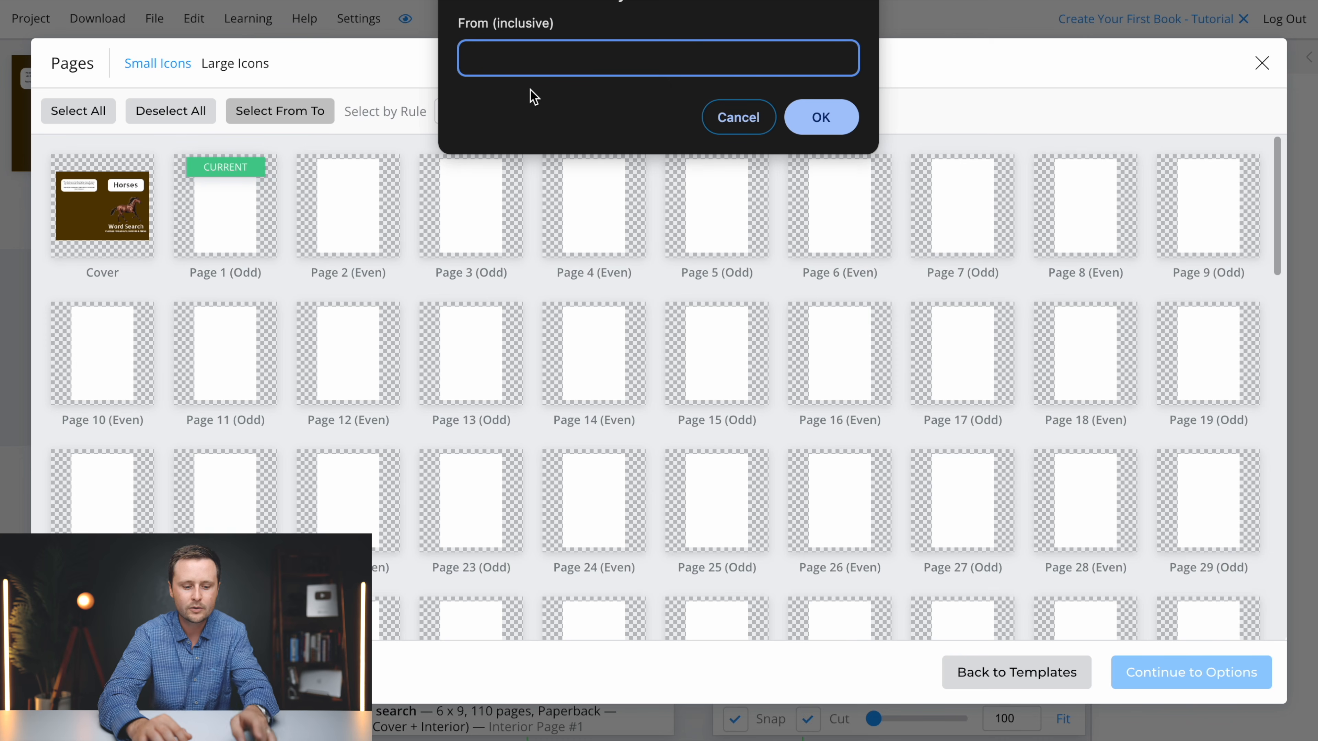
pyautogui.click(839, 124)
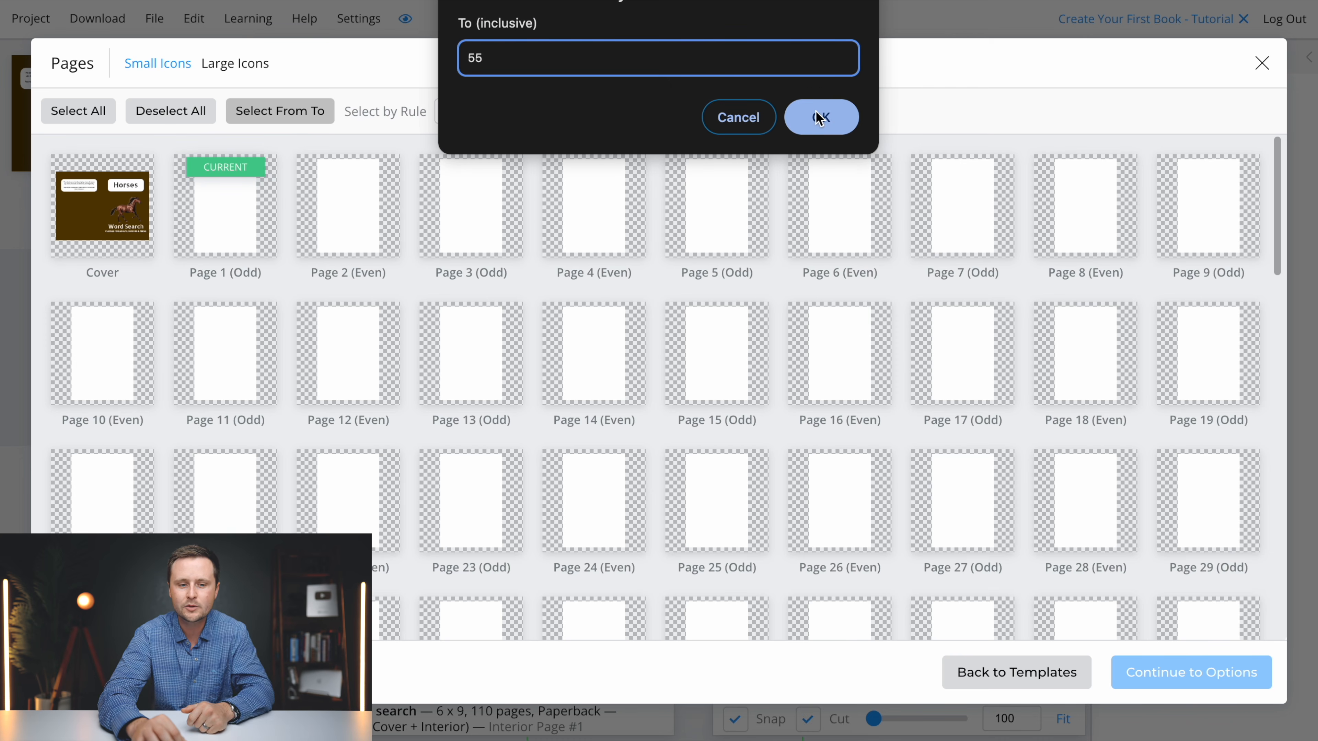
pyautogui.click(818, 118)
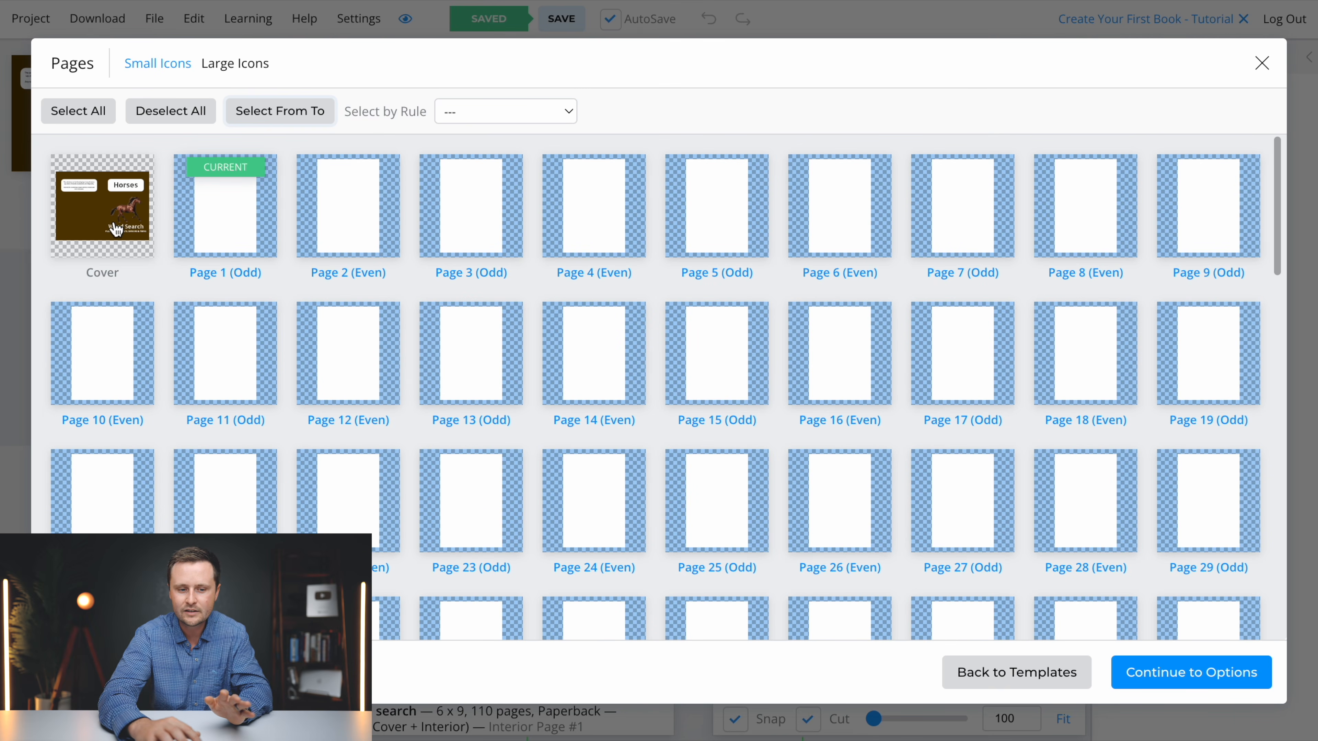
pyautogui.scroll(-10, 394, 237)
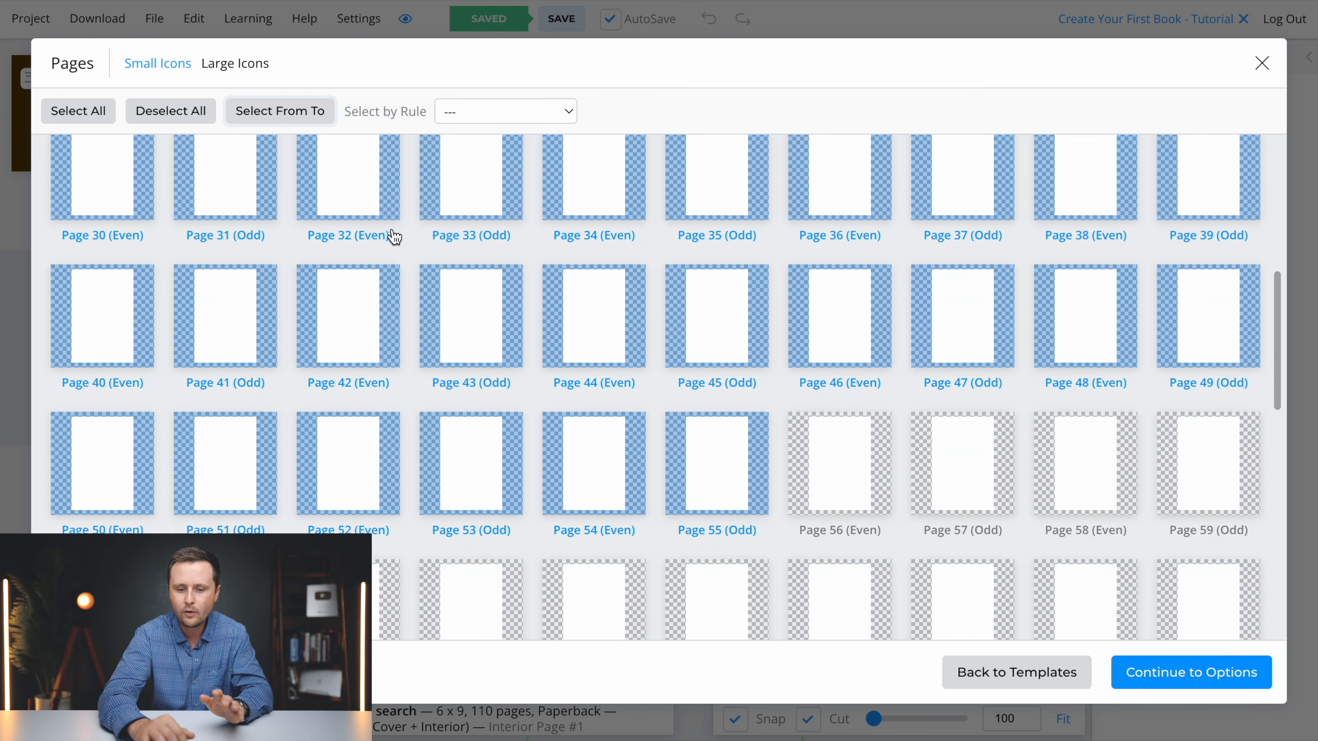
pyautogui.scroll(-1, 395, 237)
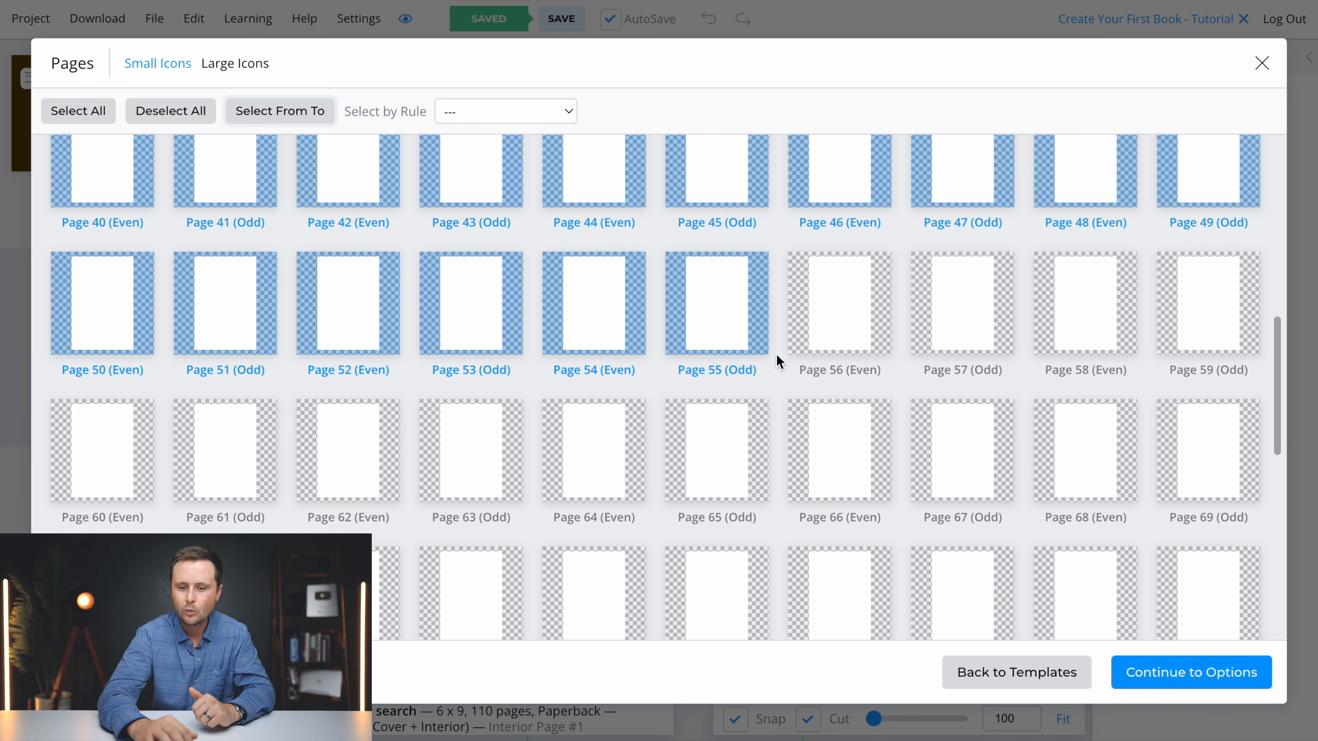
pyautogui.scroll(10, 779, 362)
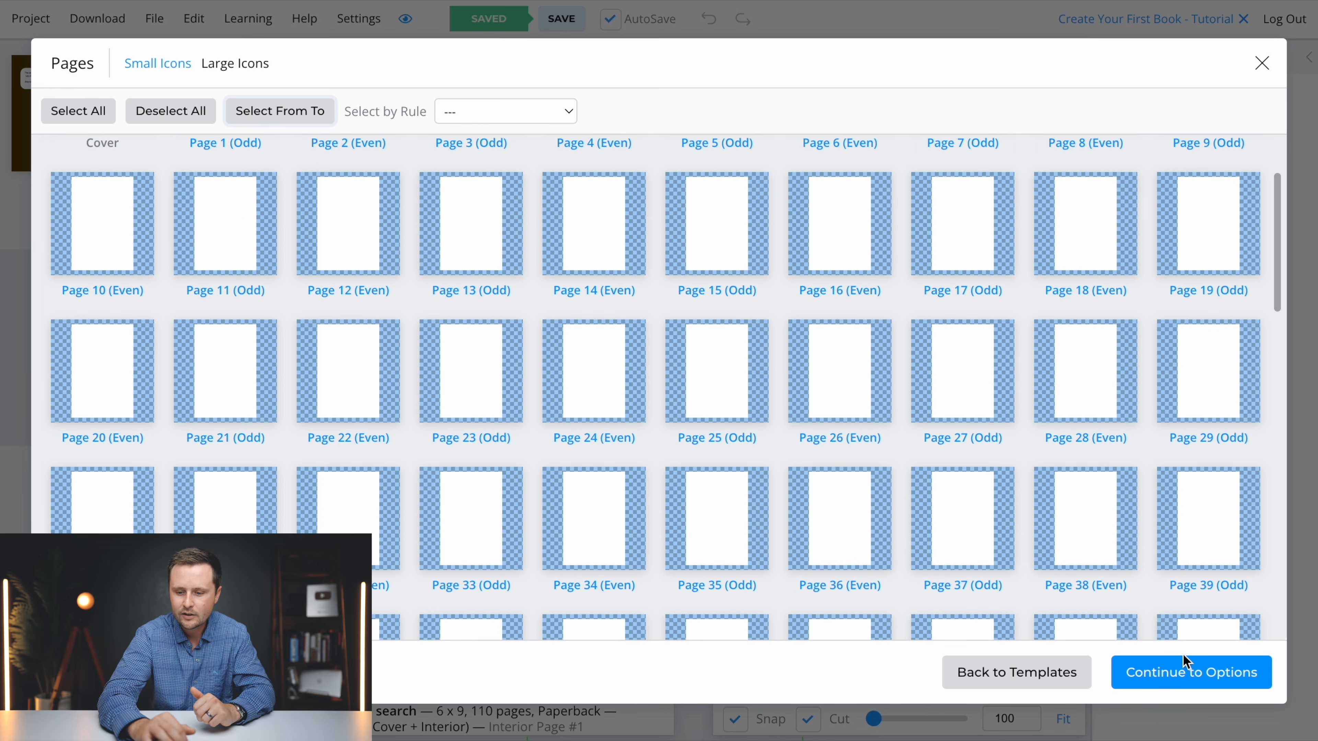
pyautogui.click(1215, 682)
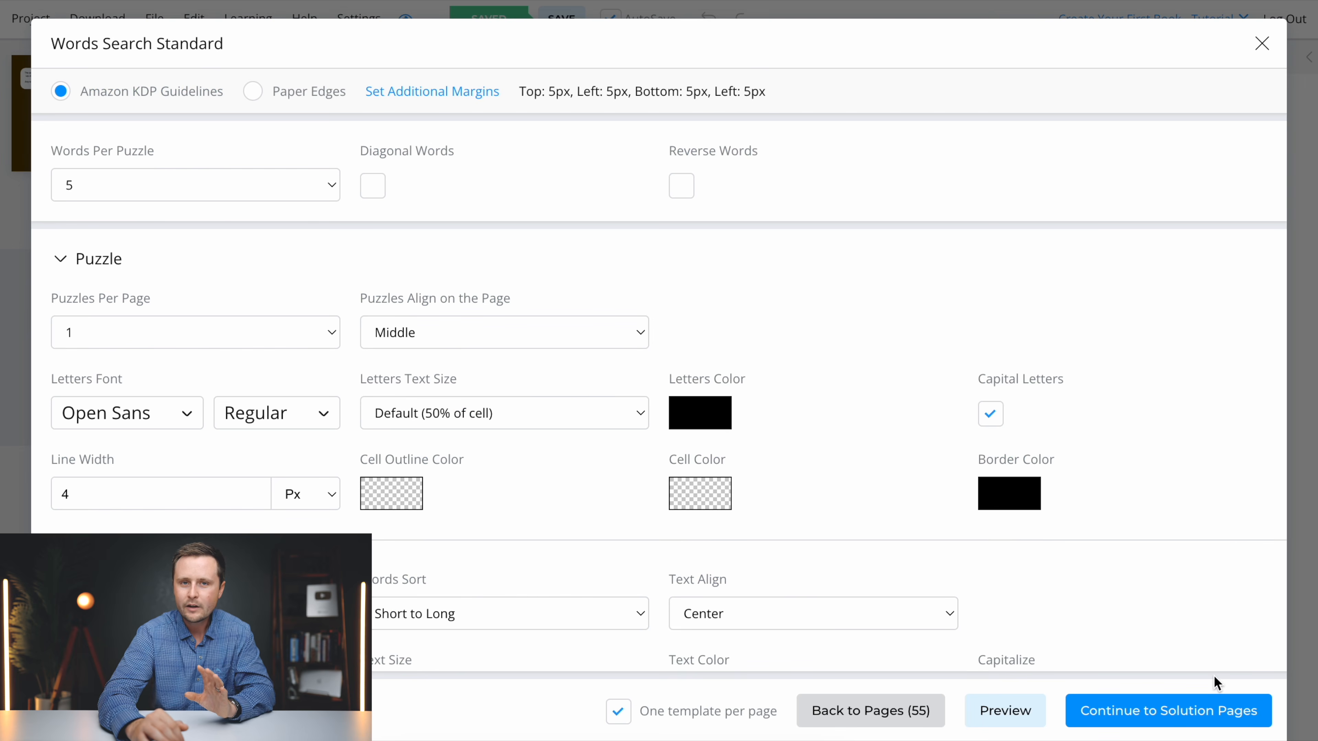
# Set the word search to 9 words per puzzle and allow diagonal words.
pyautogui.click(88, 188)
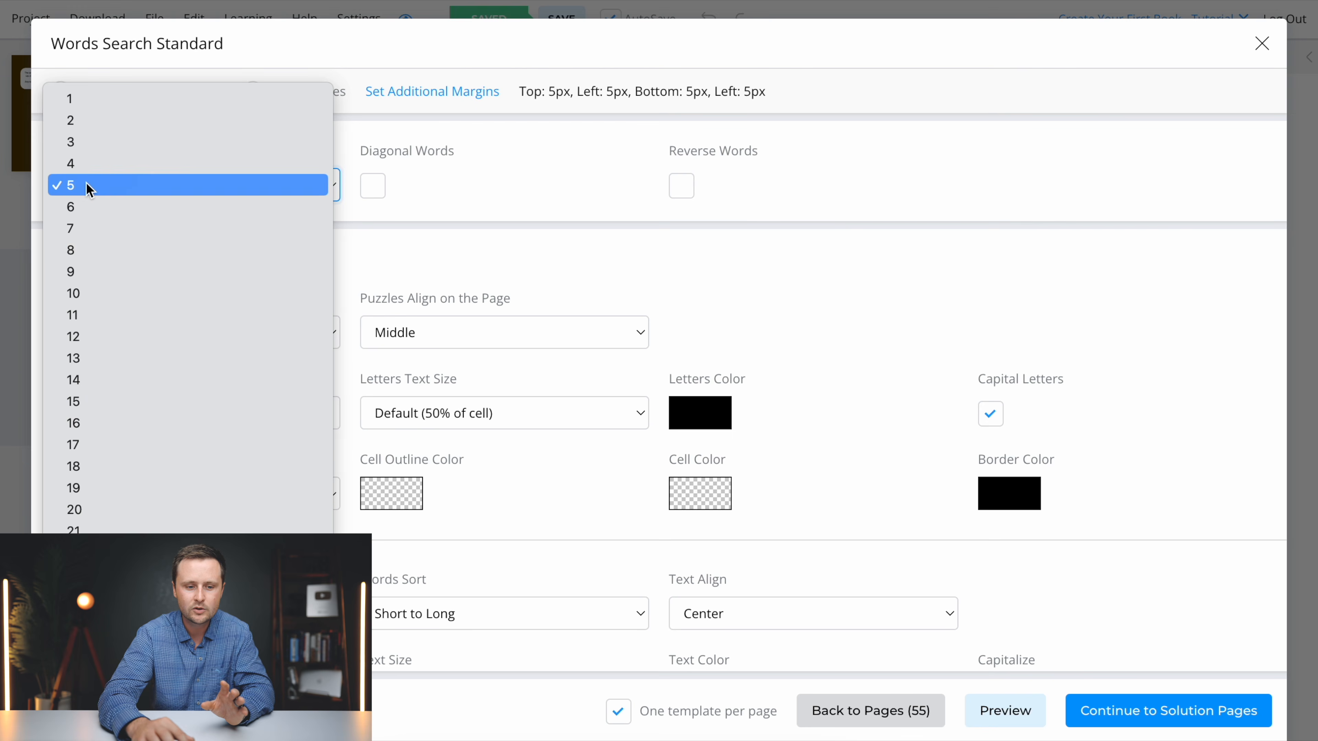
pyautogui.click(93, 272)
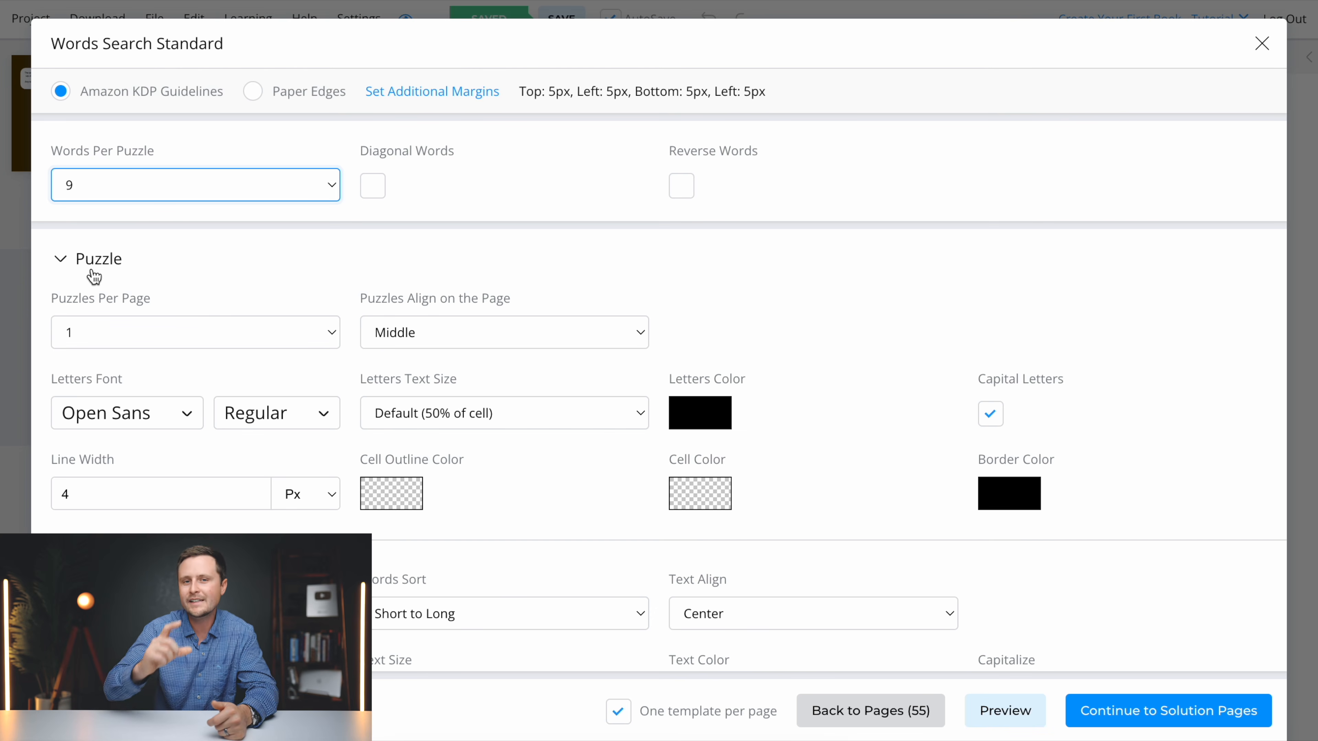
pyautogui.click(373, 185)
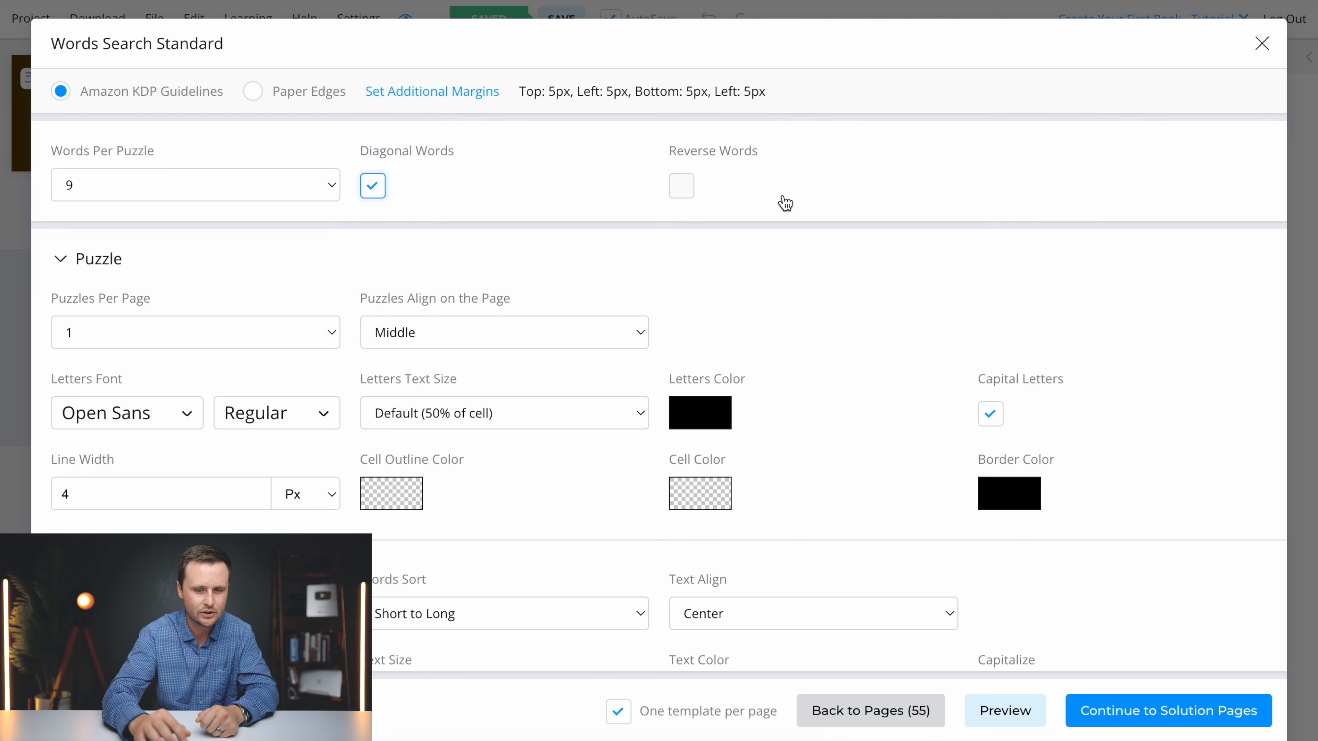
# Load the Horse word search 495 words CSV file as the word source for the puzzles.
pyautogui.scroll(-4, 575, 203)
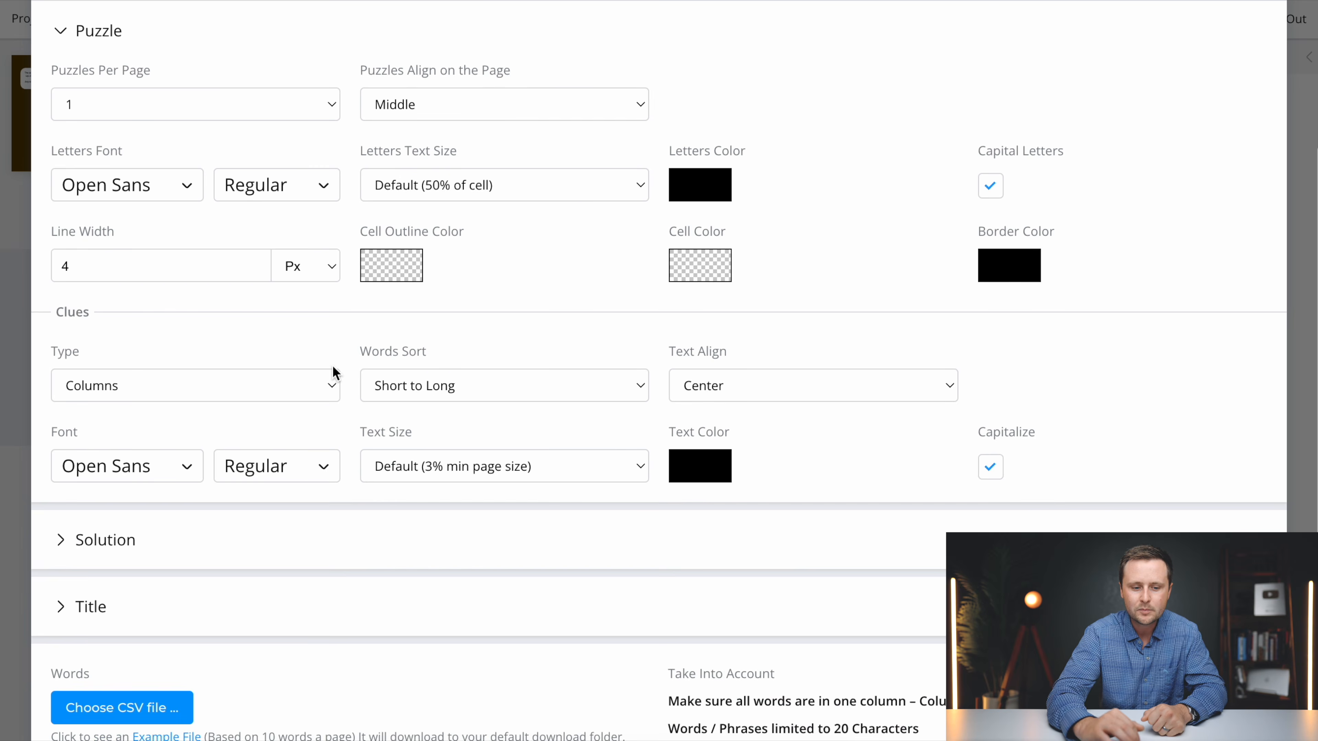
pyautogui.scroll(-2, 333, 374)
pyautogui.scroll(-2, 95, 527)
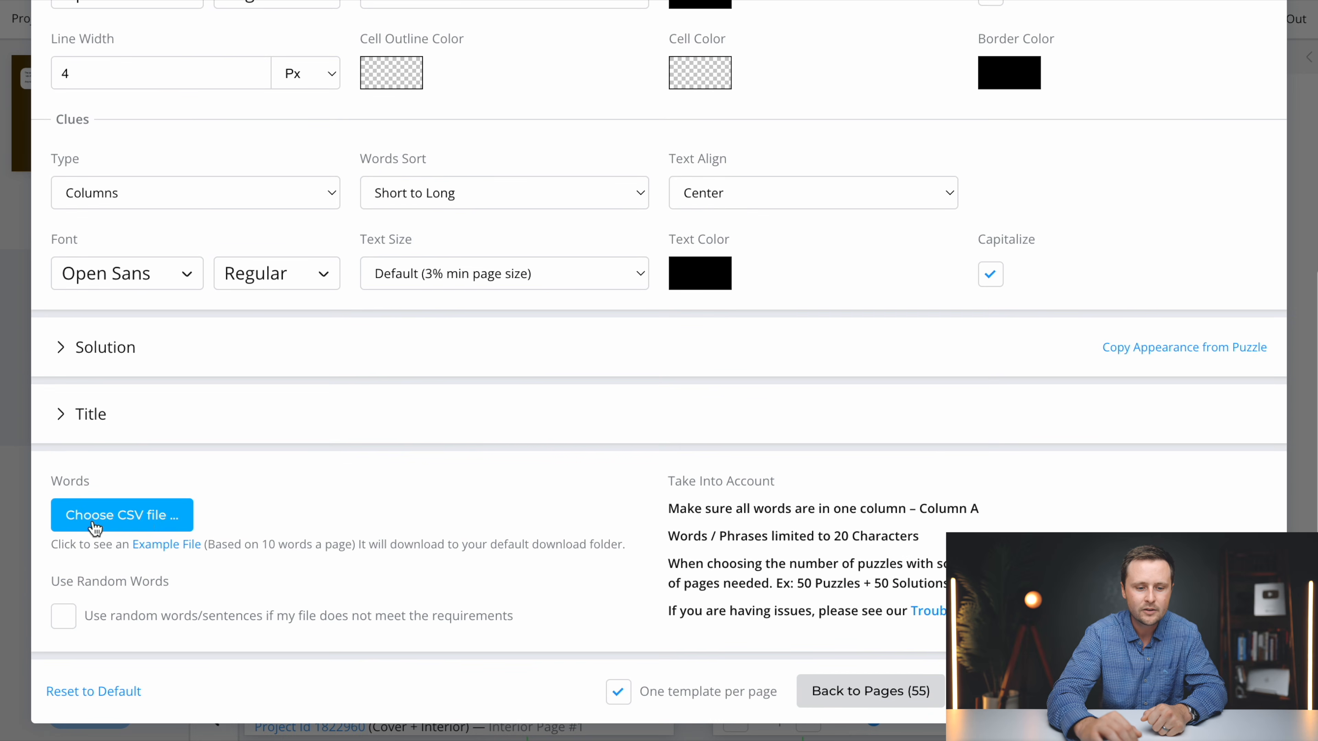
pyautogui.click(140, 527)
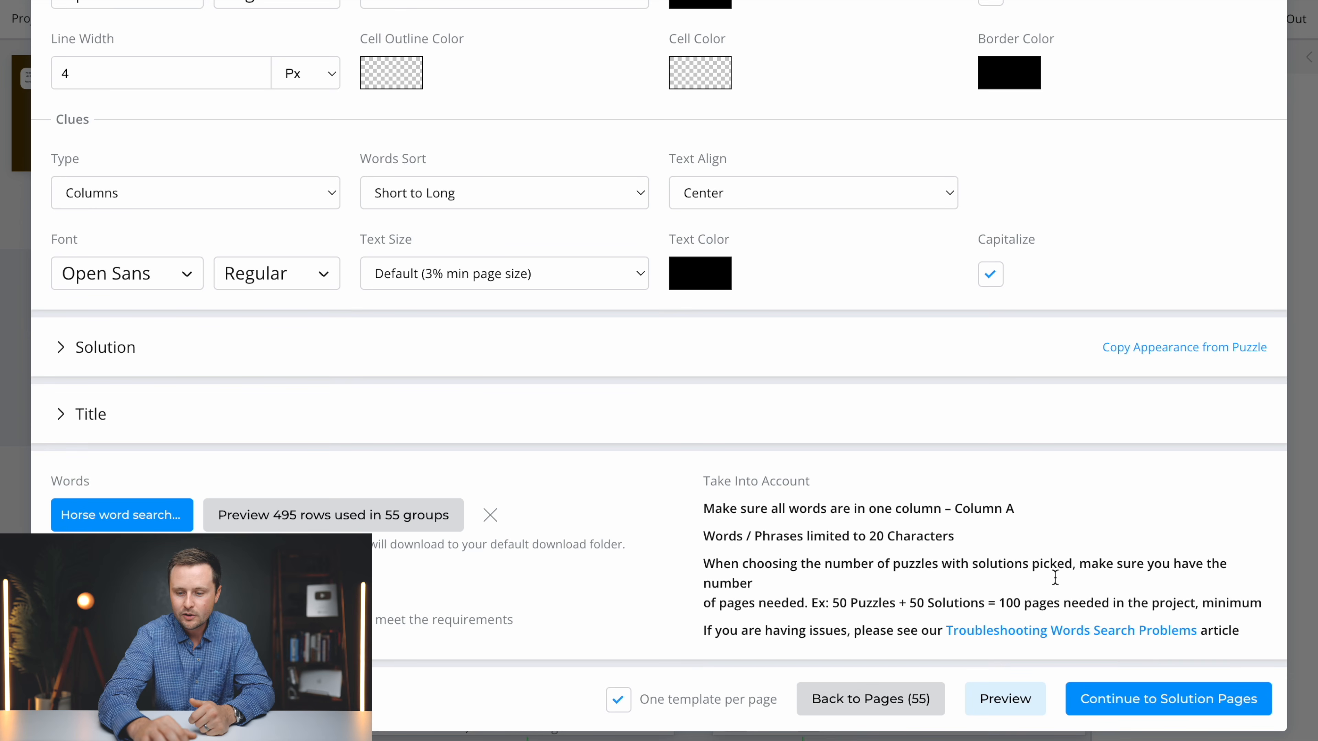
# Keep the preselected solution pages starting at page 56, check them through to the last solution, and submit to generate the puzzles.
pyautogui.click(1183, 706)
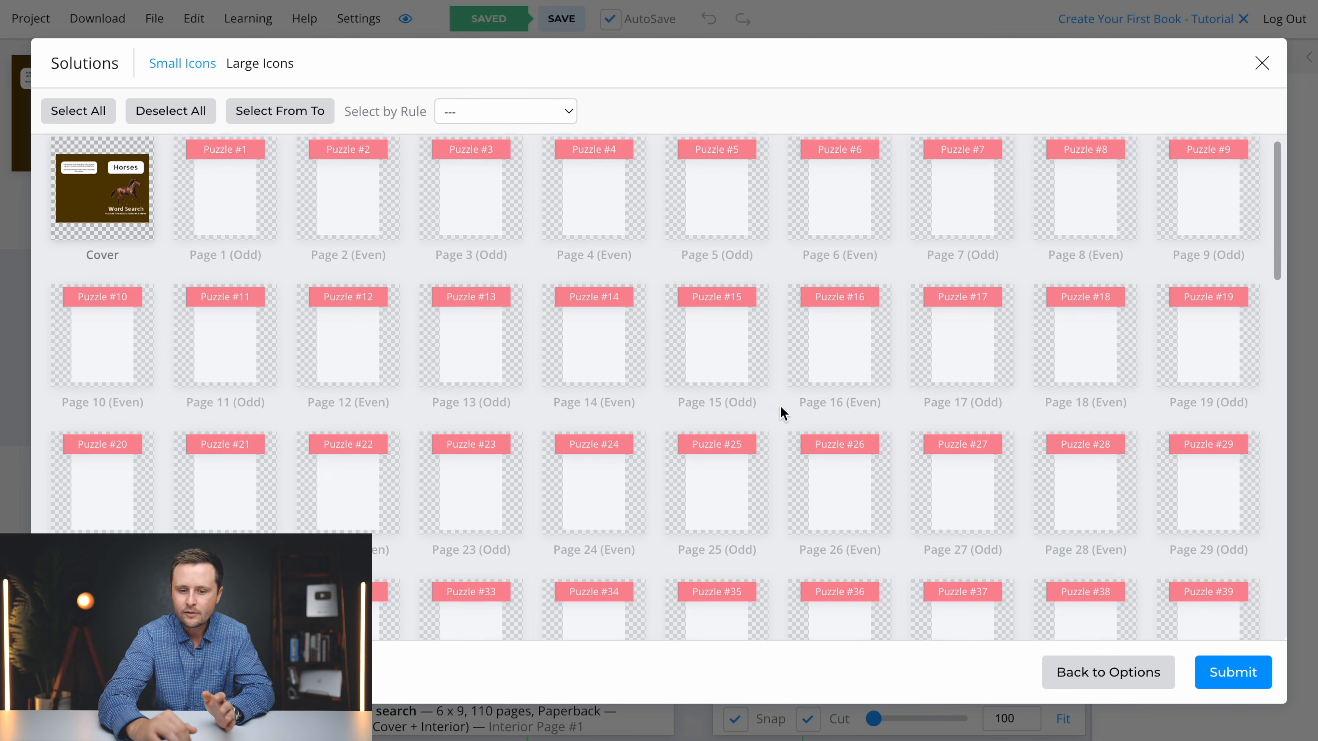
pyautogui.scroll(-10, 783, 413)
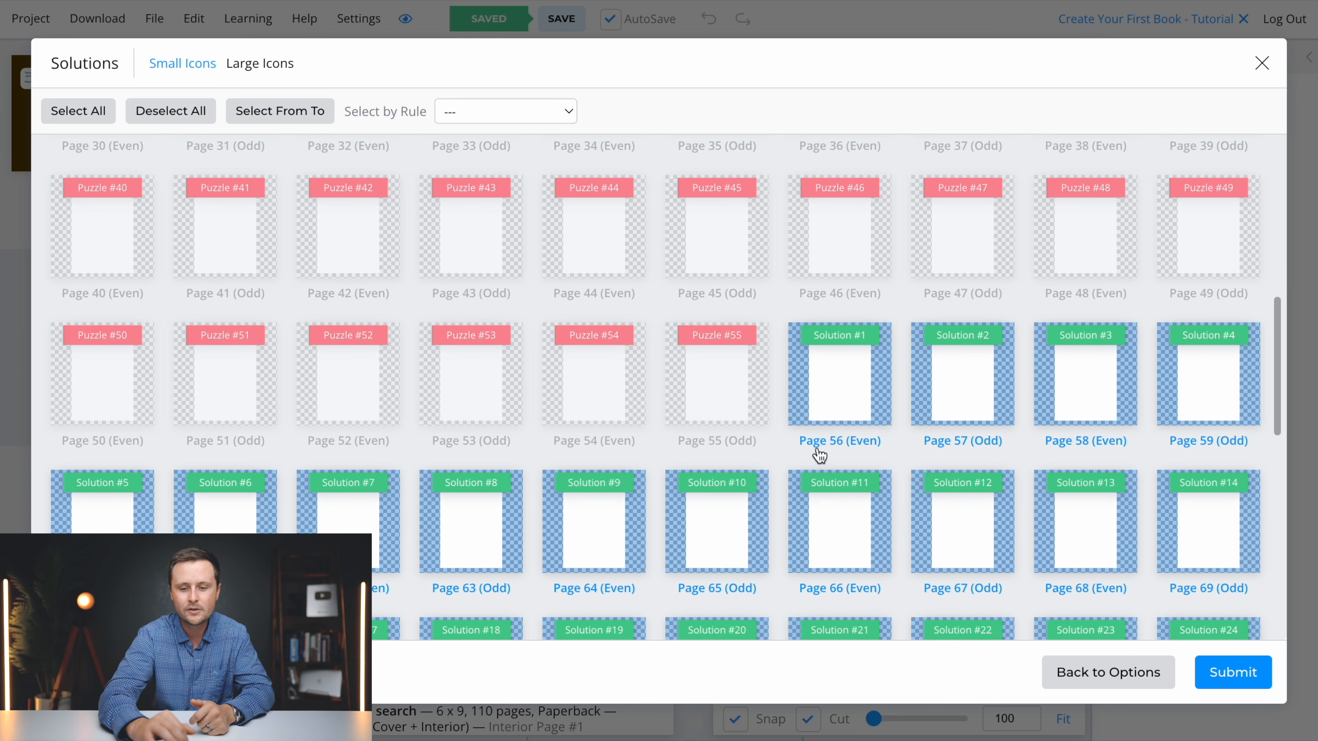
pyautogui.scroll(-10, 809, 369)
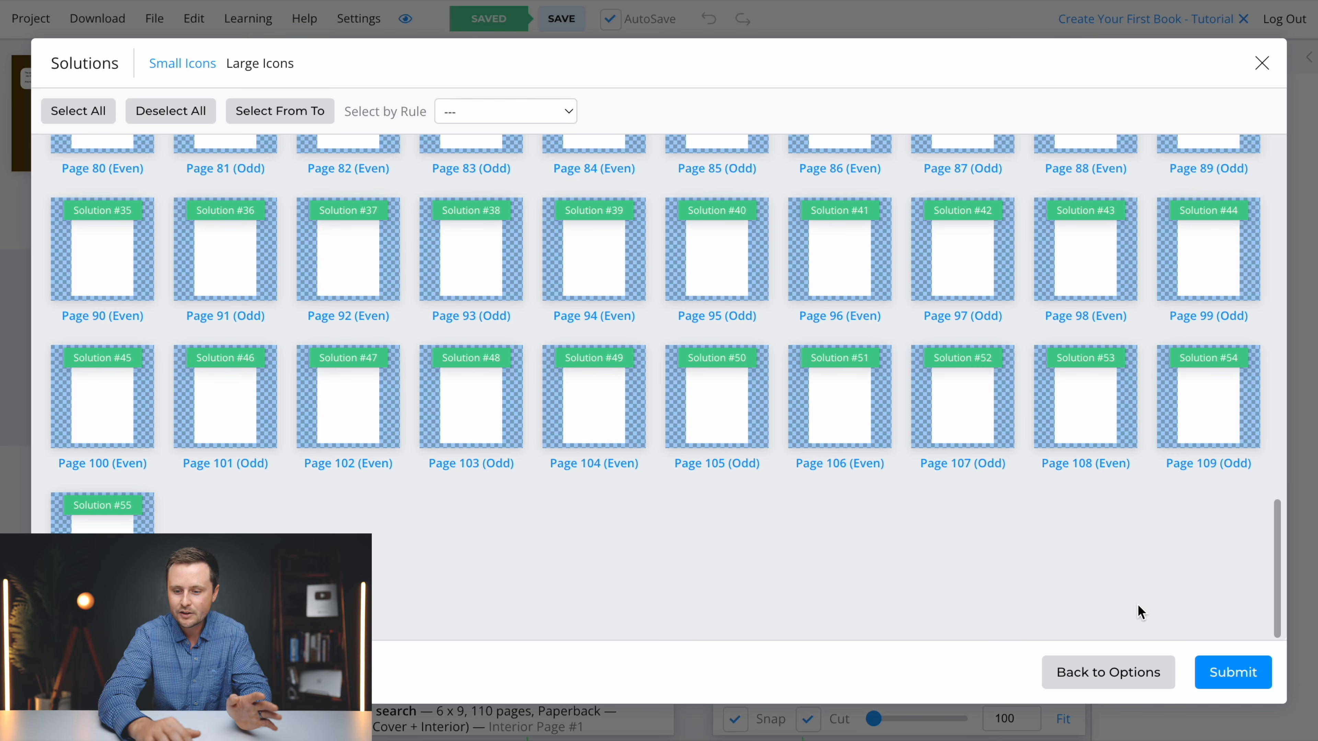
pyautogui.click(1233, 672)
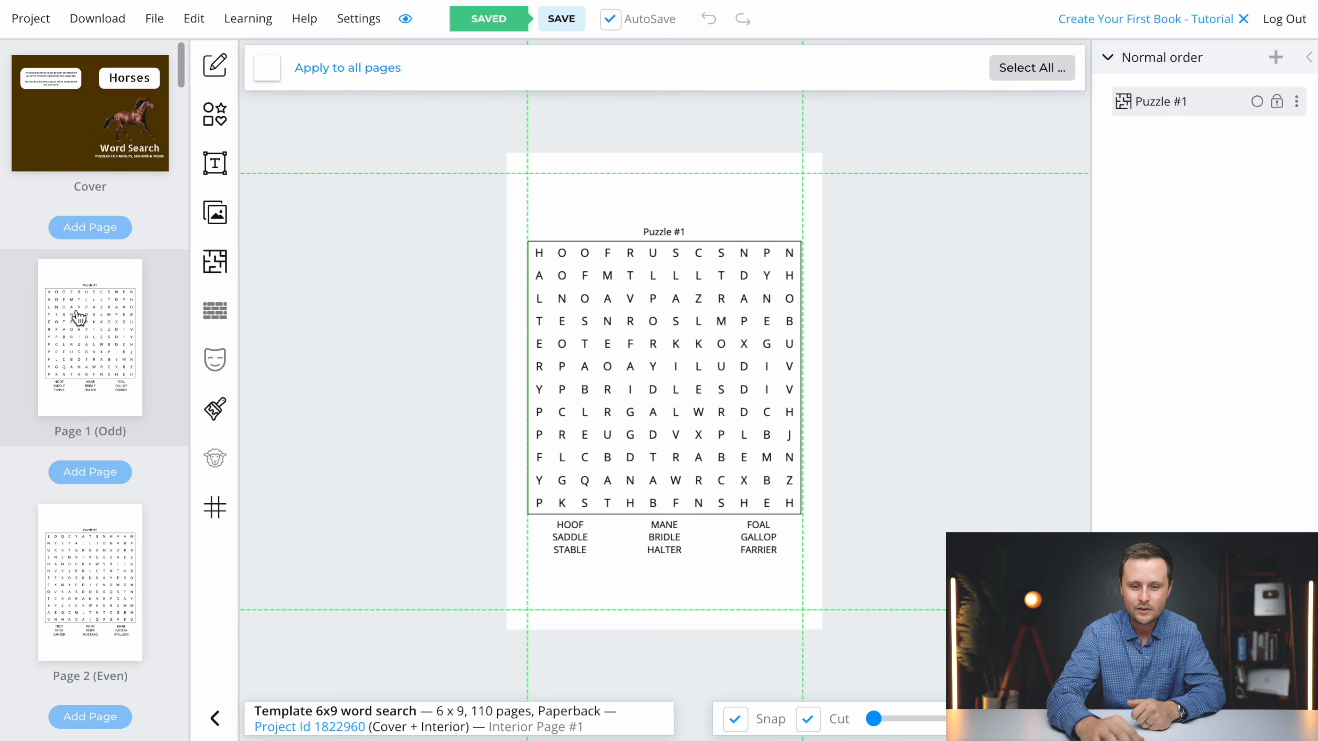
# Open the second puzzle page and look through the following interior pages to check their grids and word lists.
pyautogui.click(75, 556)
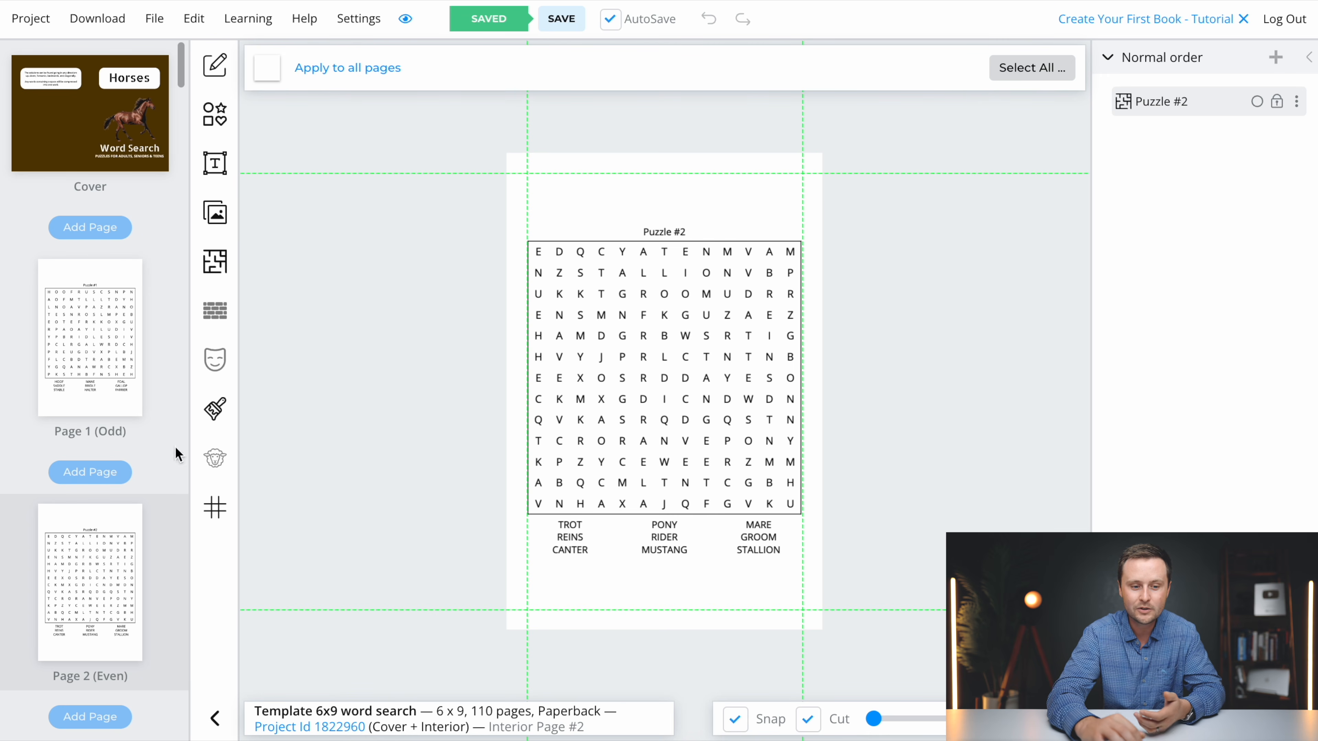
pyautogui.scroll(-8, 97, 416)
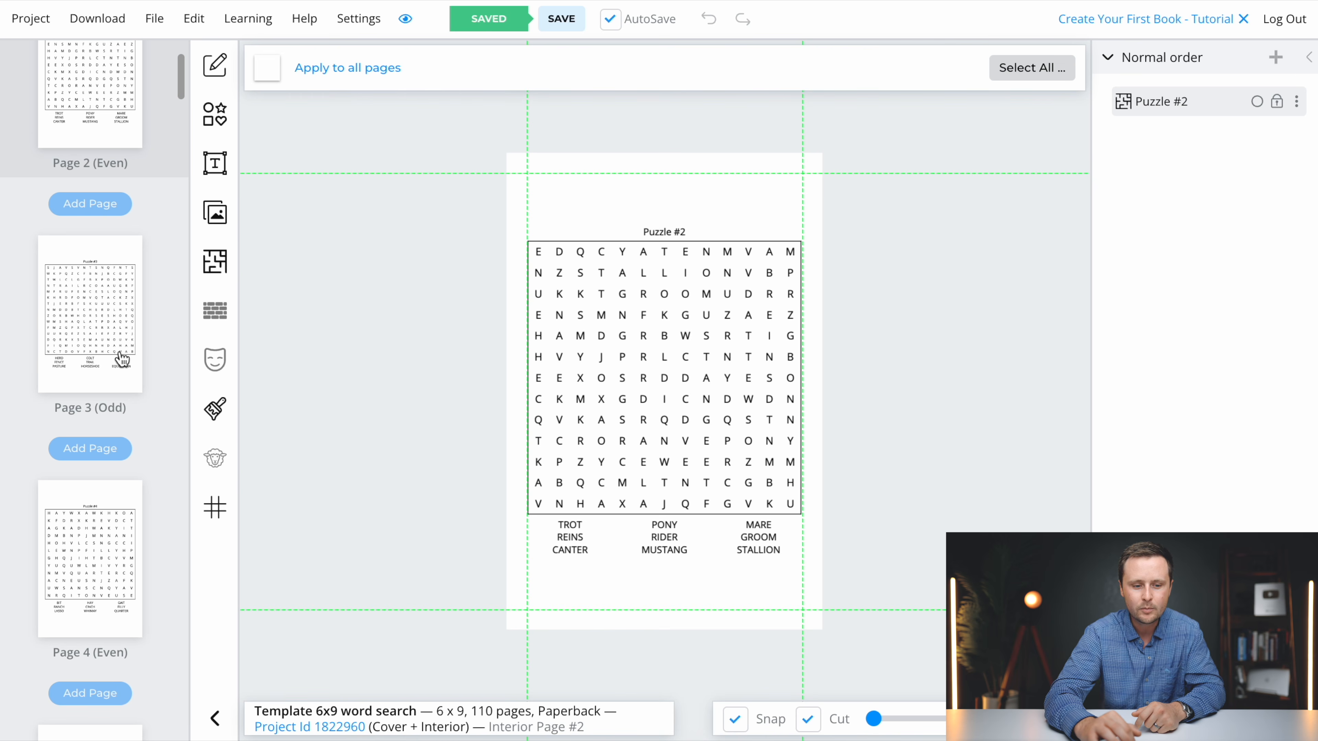
pyautogui.scroll(-5, 83, 387)
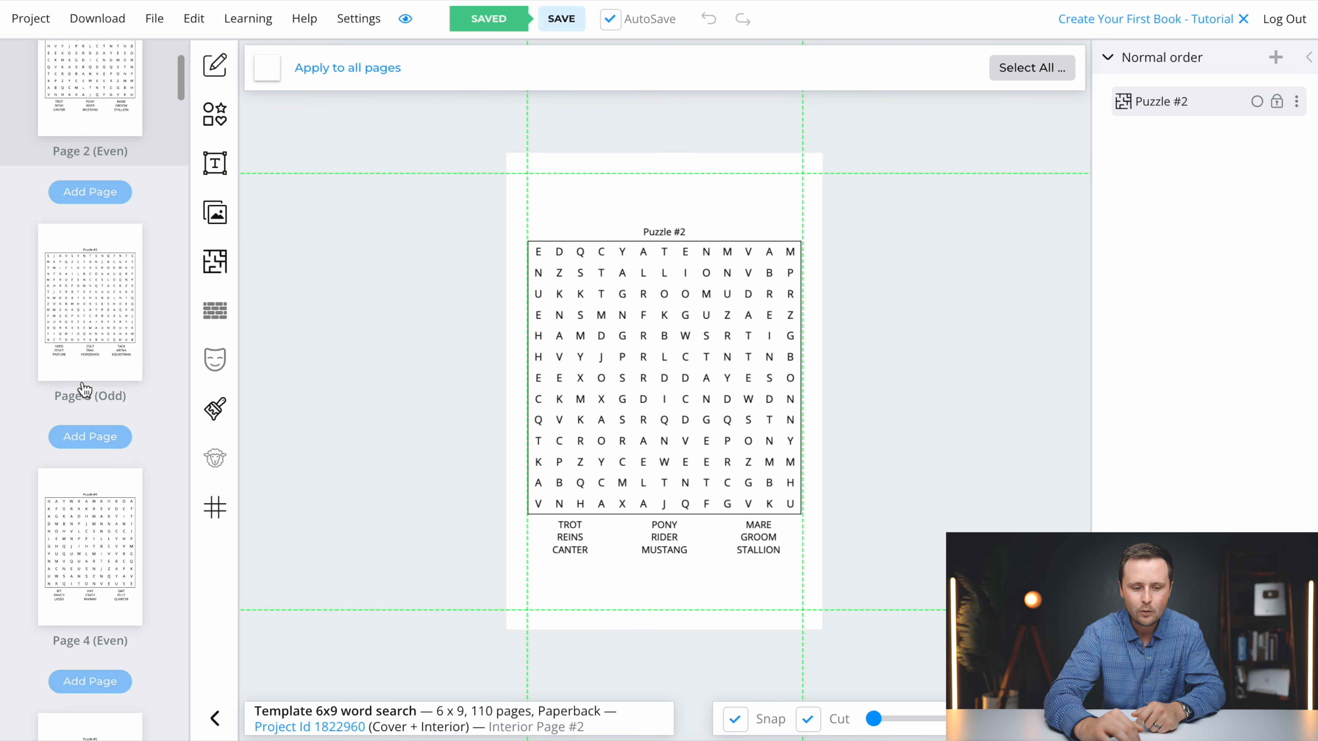
pyautogui.scroll(-10, 110, 500)
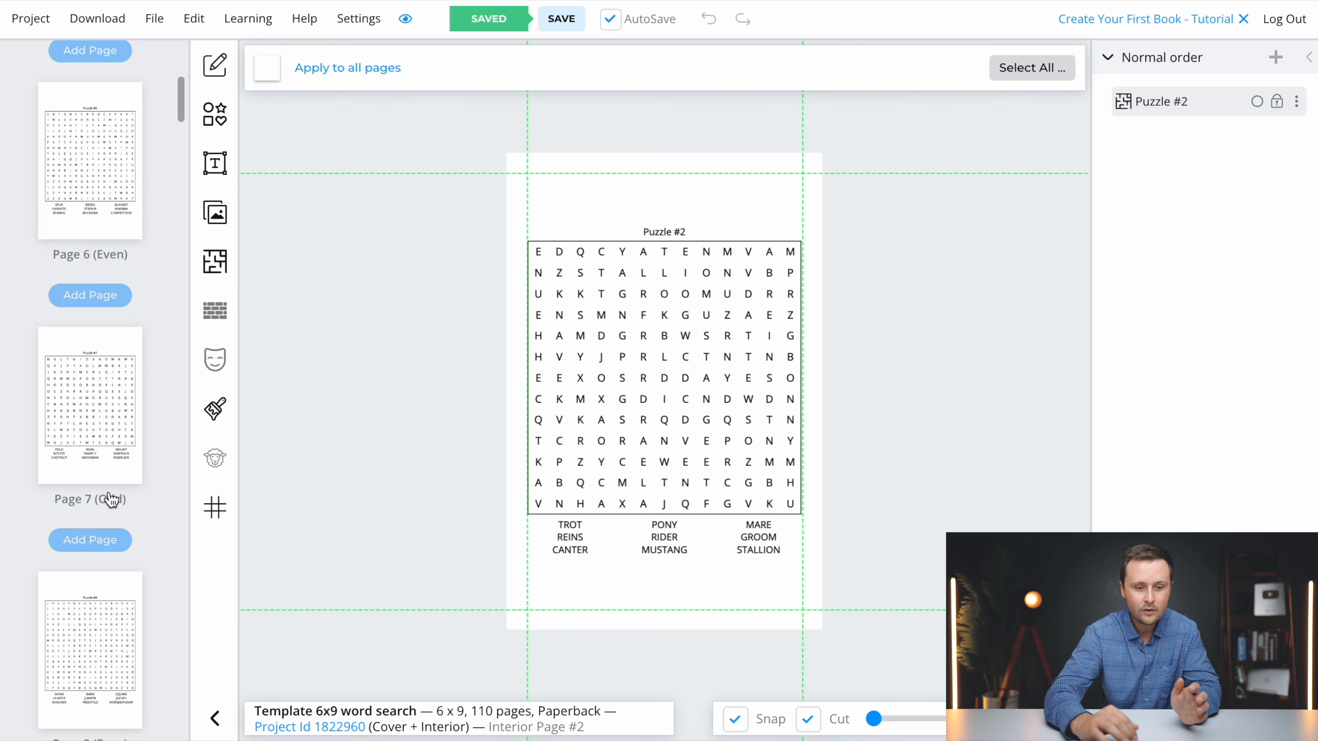
pyautogui.scroll(-5, 110, 500)
pyautogui.scroll(-7, 111, 500)
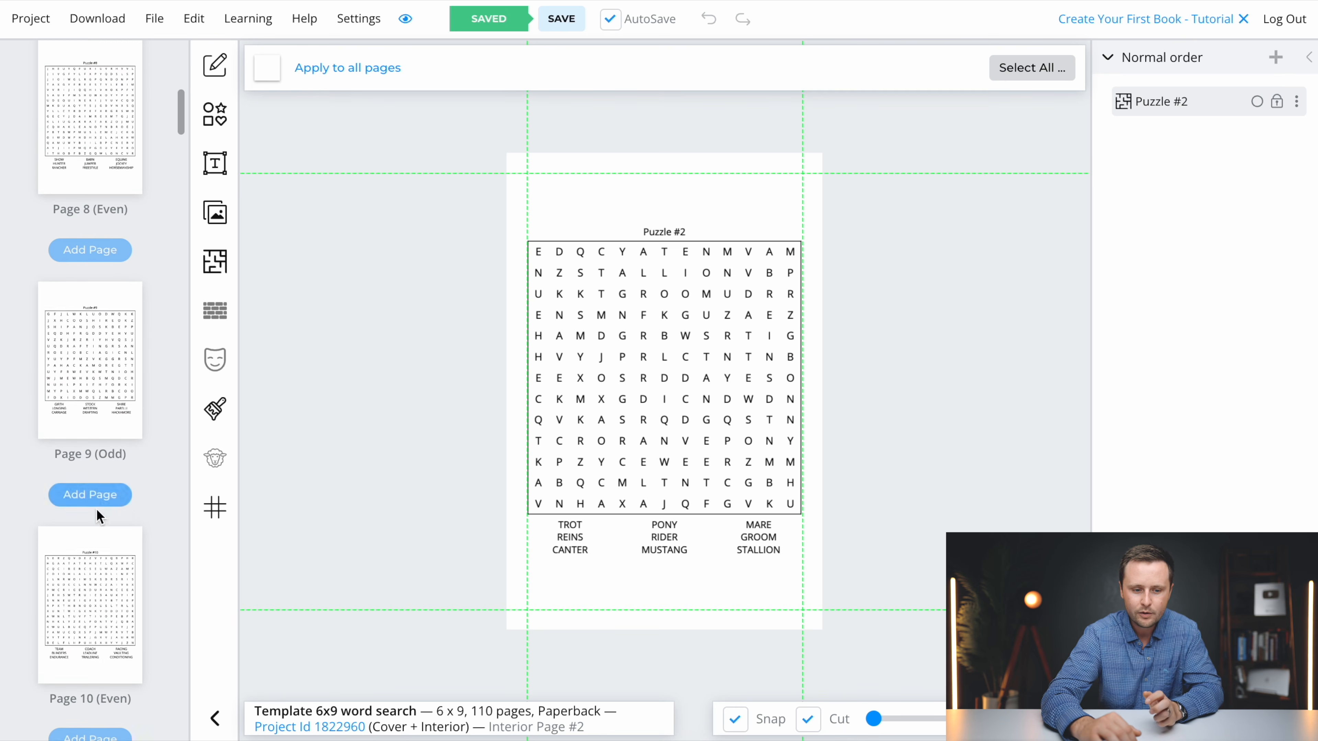
pyautogui.scroll(-9, 114, 511)
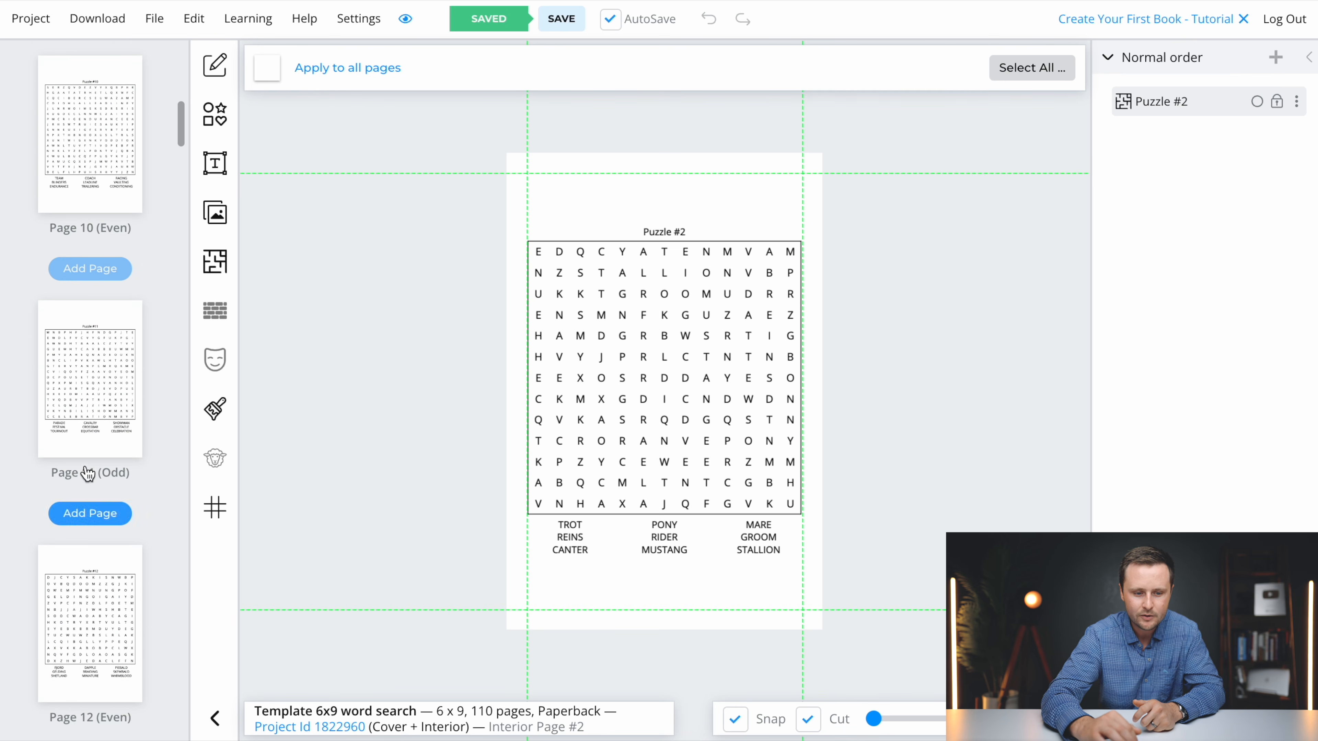
pyautogui.scroll(-20, 68, 449)
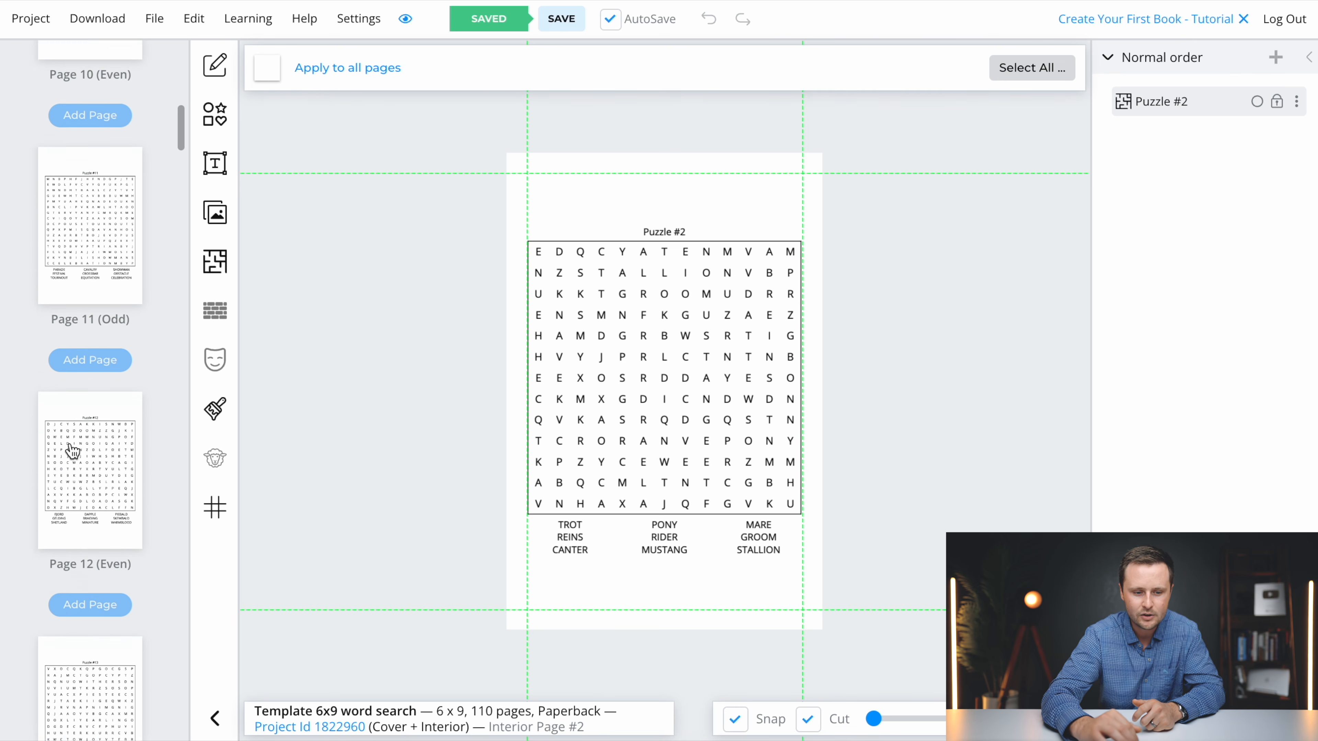
pyautogui.scroll(-2, 72, 452)
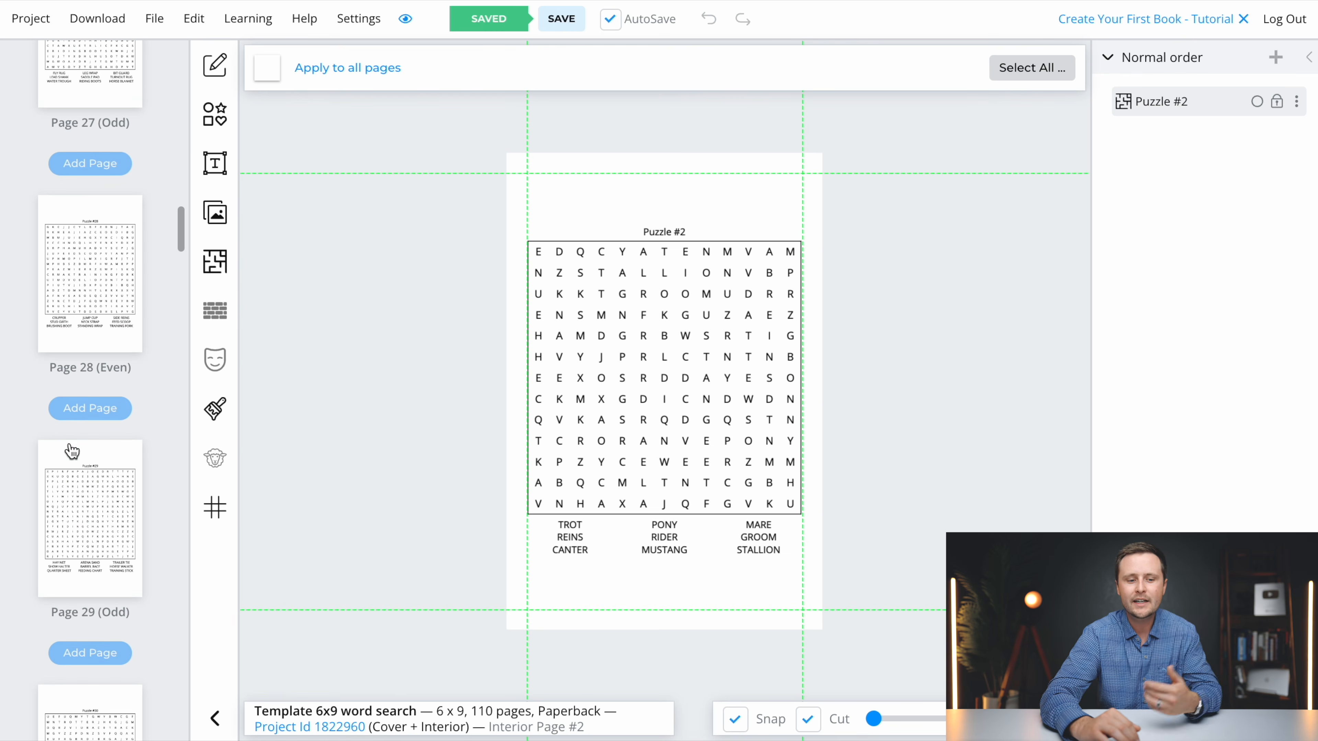
# Look through the remaining puzzle pages up to page 55 and the solution pages that follow, opening the first solution on page 56.
pyautogui.scroll(-2, 72, 452)
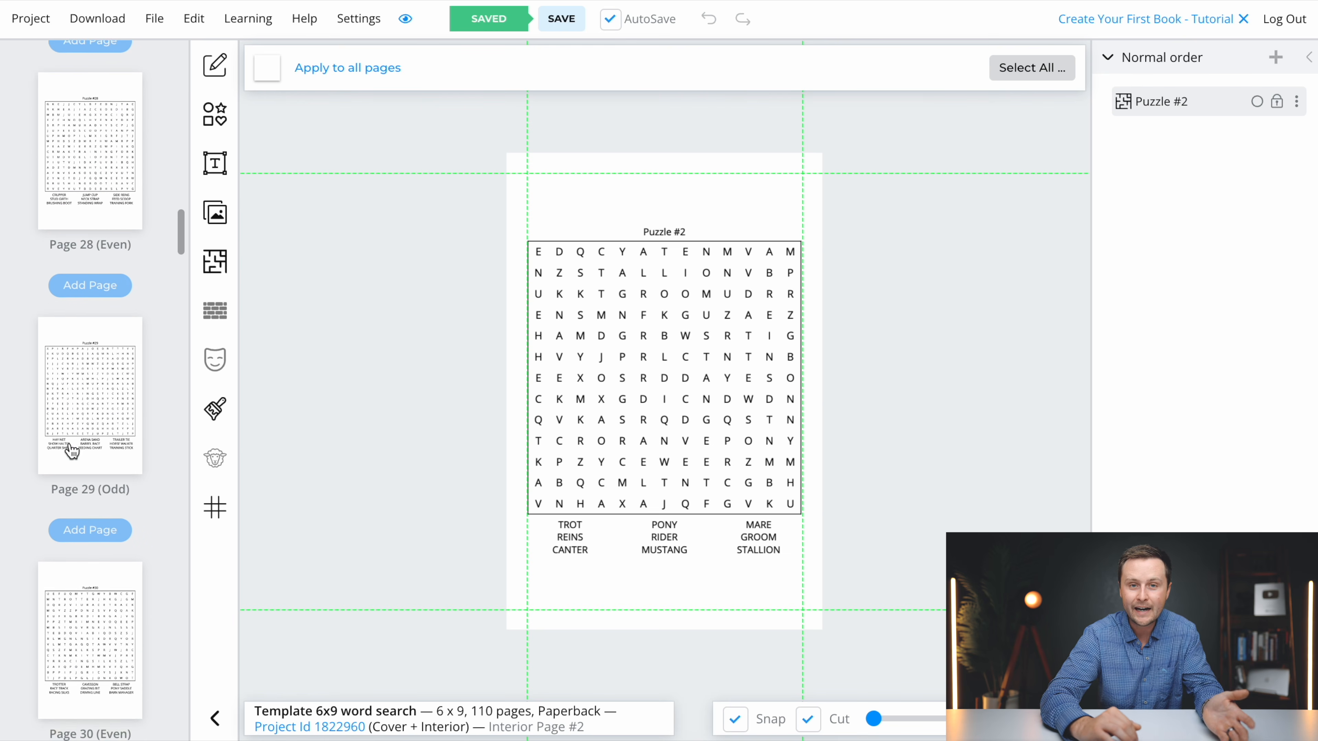
pyautogui.scroll(-2, 72, 450)
pyautogui.scroll(-7, 71, 451)
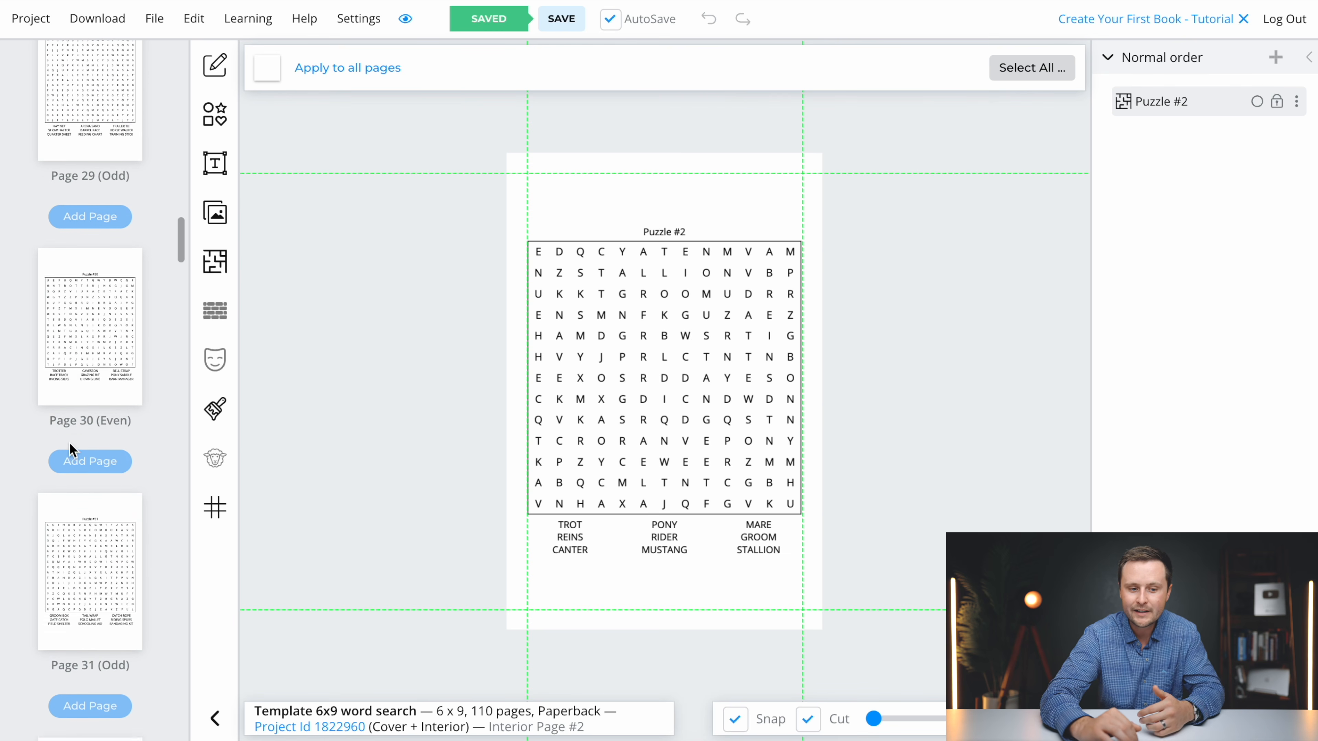
pyautogui.scroll(-7, 71, 451)
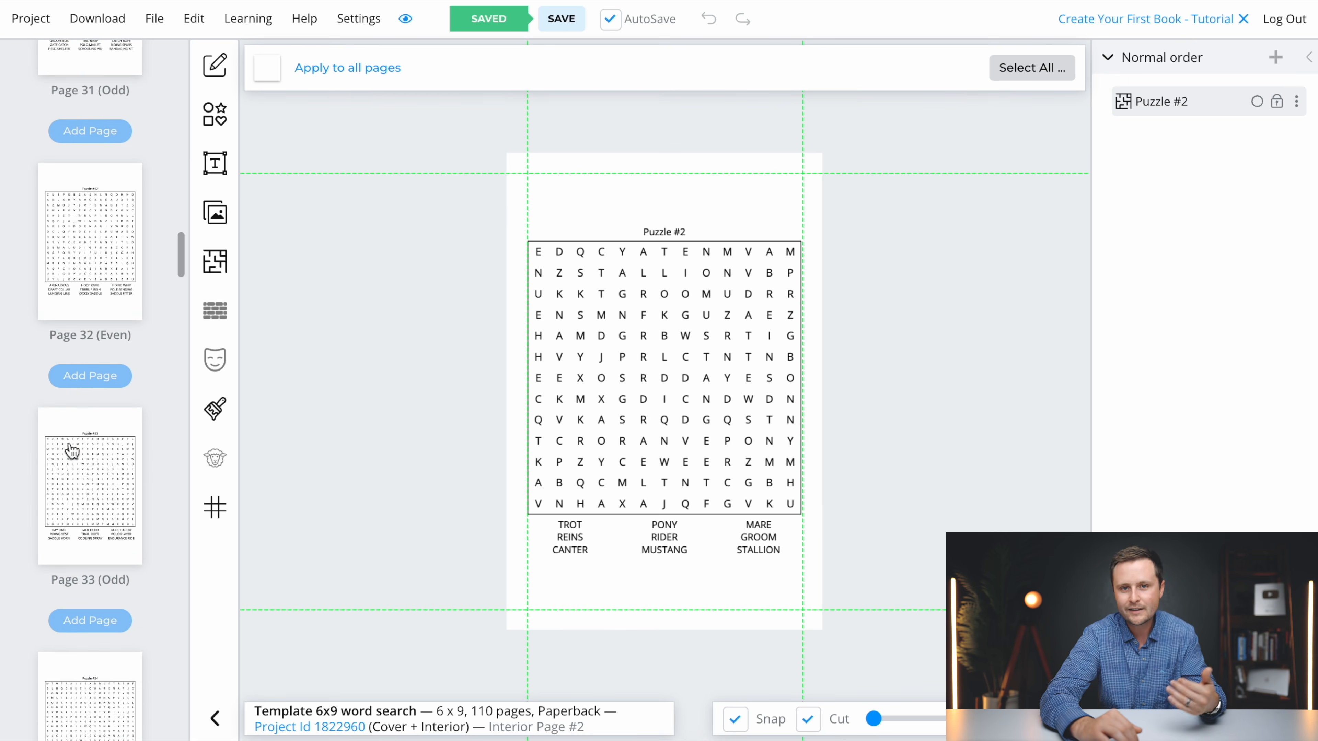
pyautogui.scroll(-20, 91, 405)
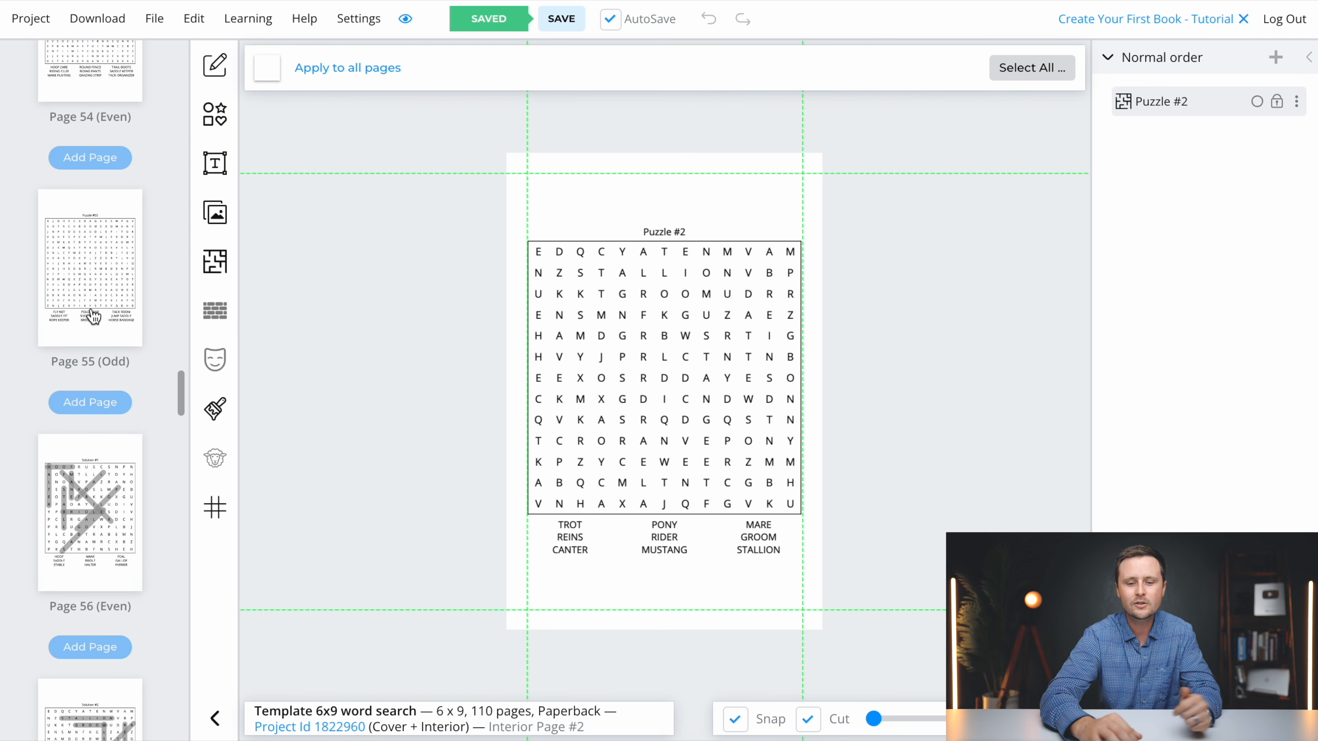
pyautogui.scroll(-3, 110, 335)
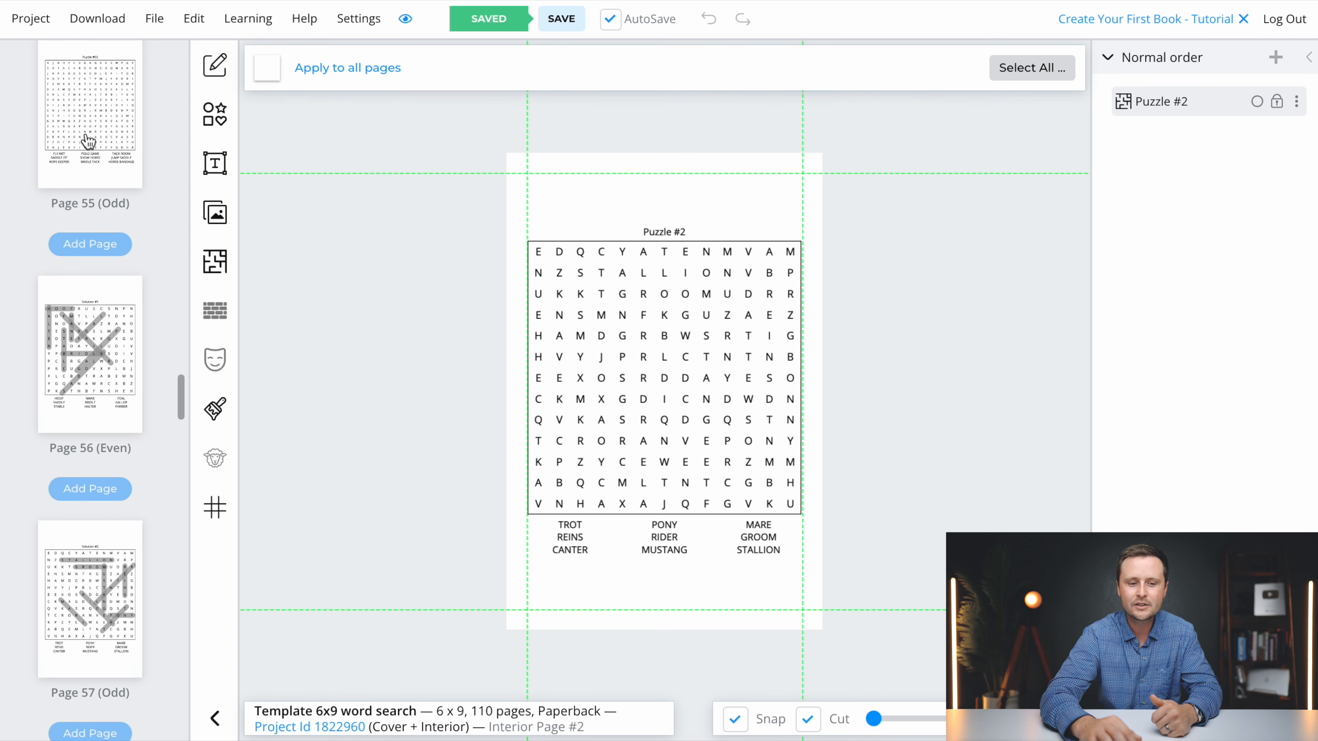
pyautogui.click(83, 370)
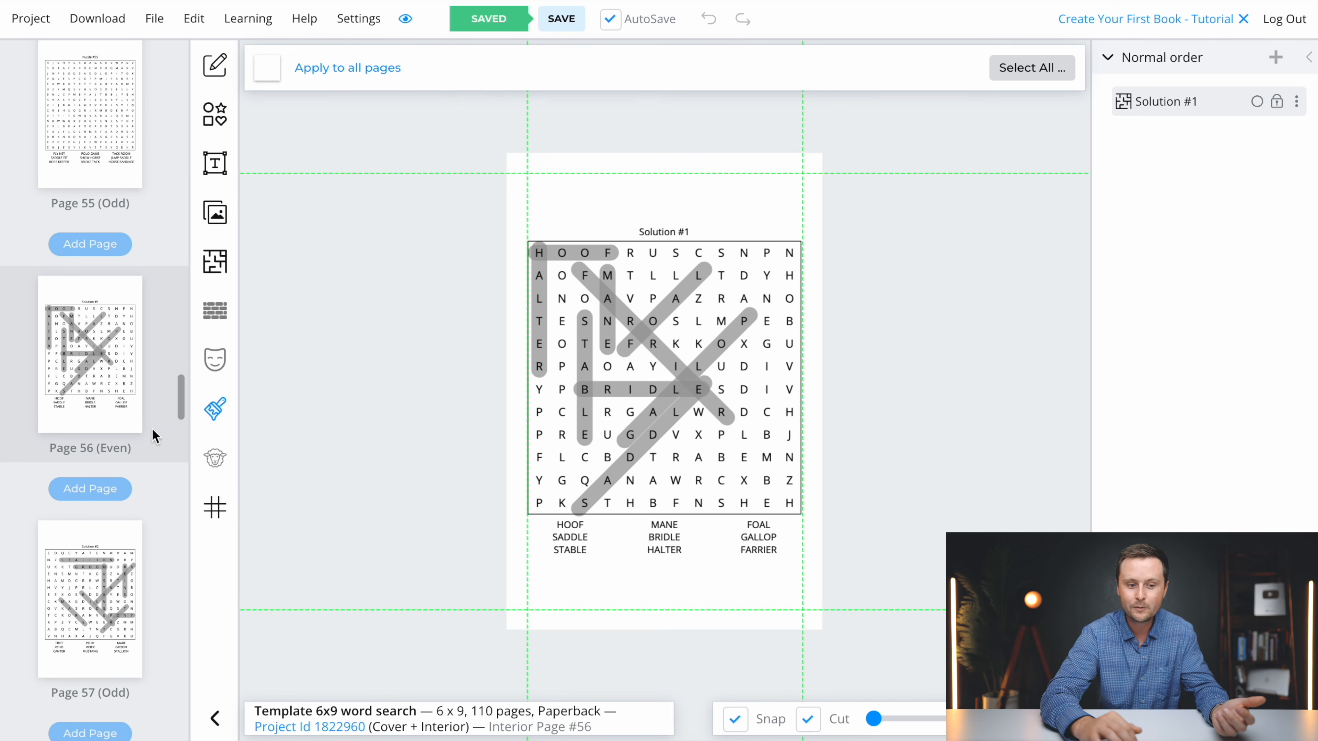
pyautogui.scroll(-1, 104, 359)
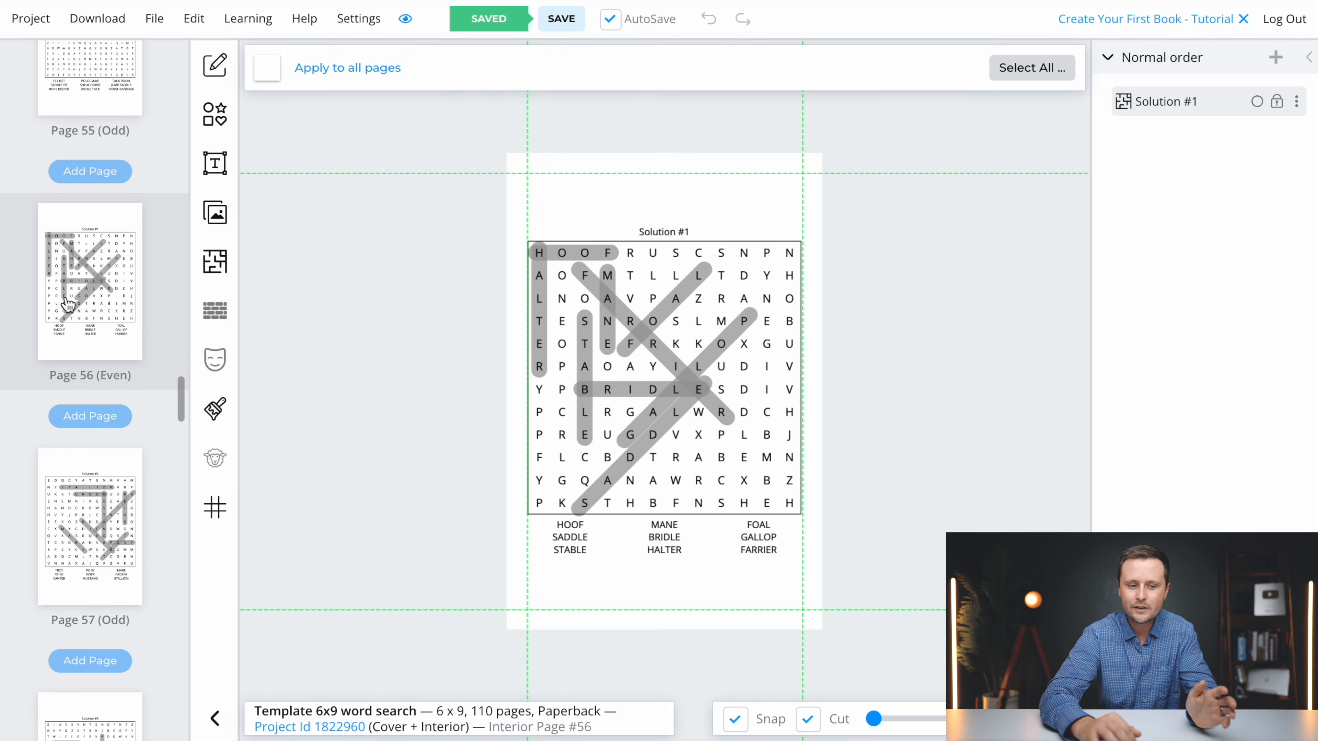
pyautogui.scroll(-10, 87, 351)
pyautogui.scroll(-20, 87, 351)
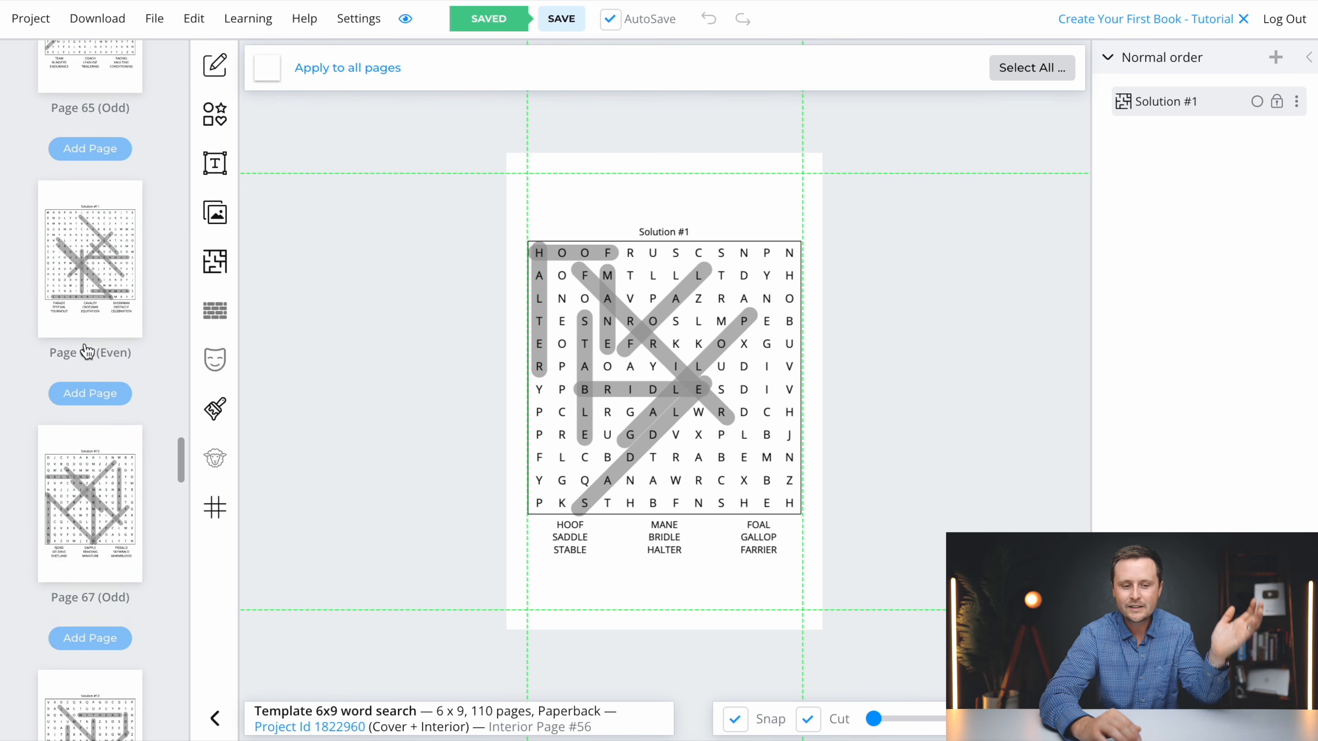
# Add a square shape to the book cover and fill it with white.
pyautogui.scroll(20, 85, 348)
pyautogui.scroll(20, 86, 347)
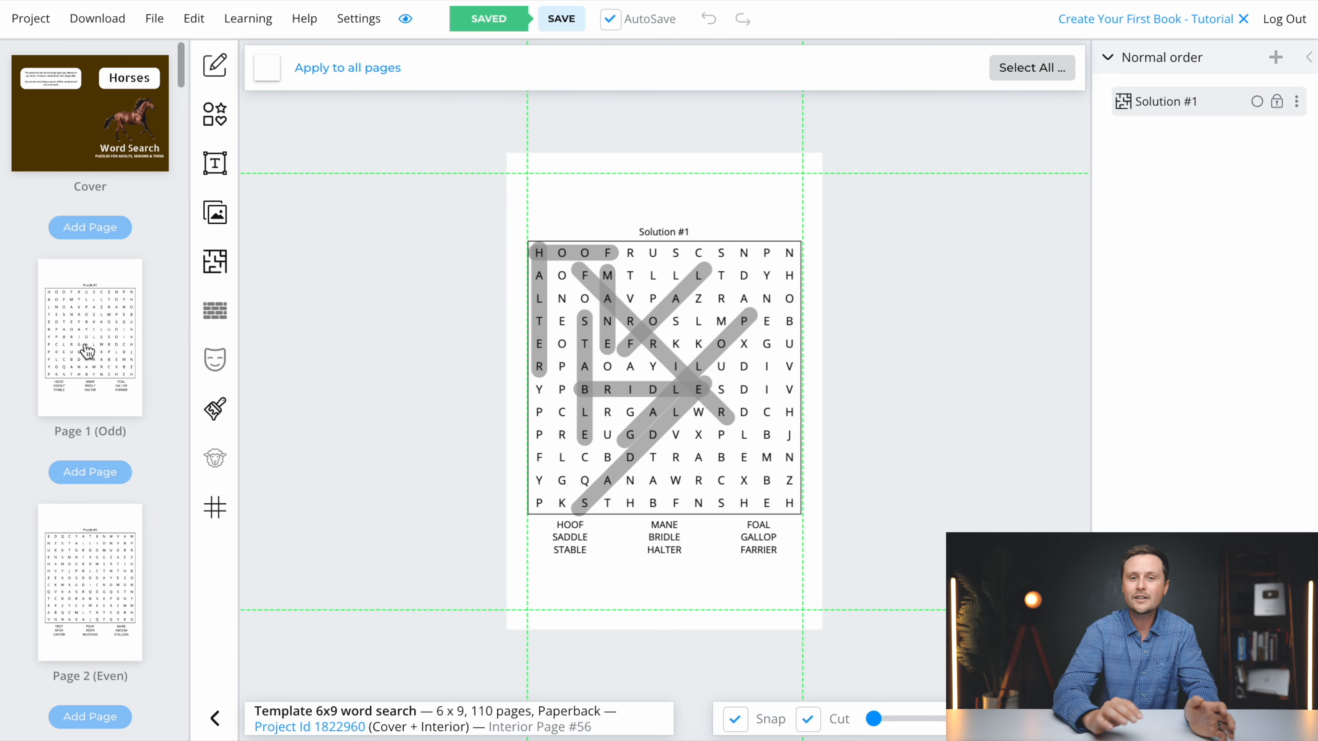
pyautogui.click(93, 125)
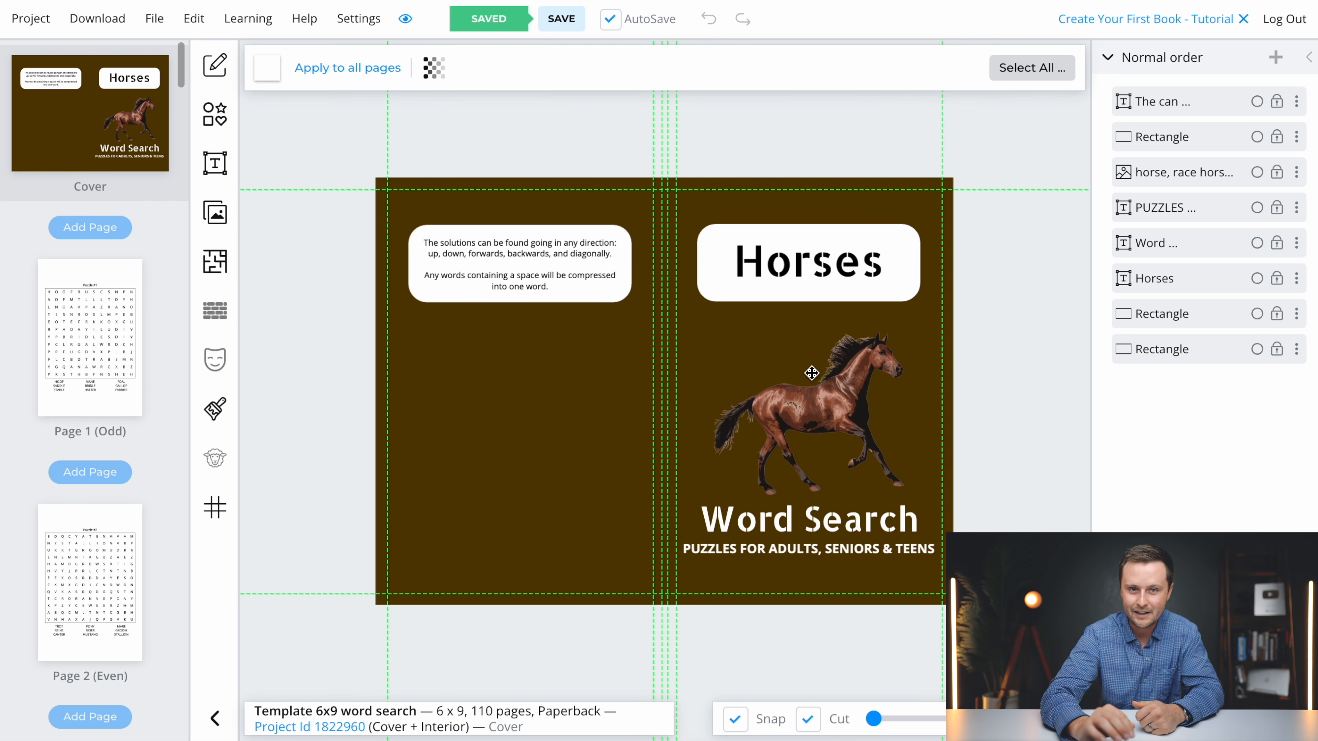
pyautogui.click(221, 117)
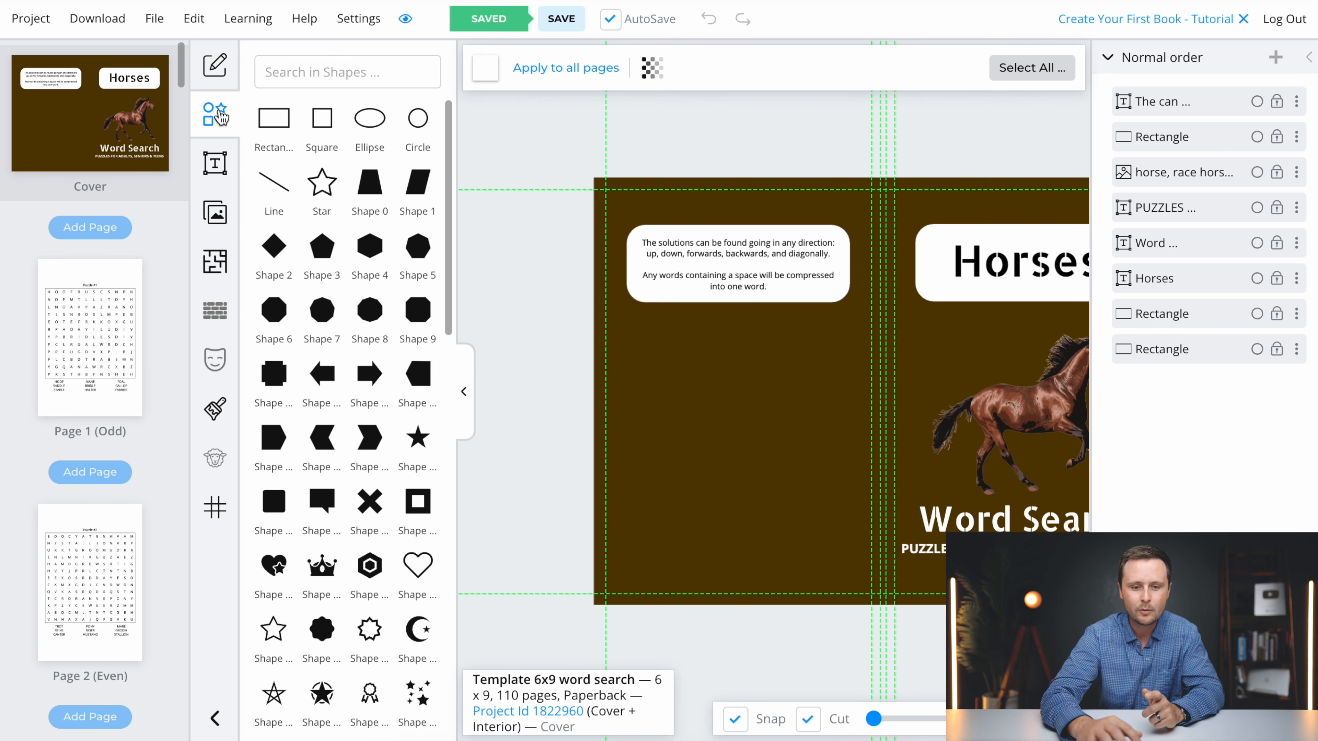
pyautogui.click(324, 125)
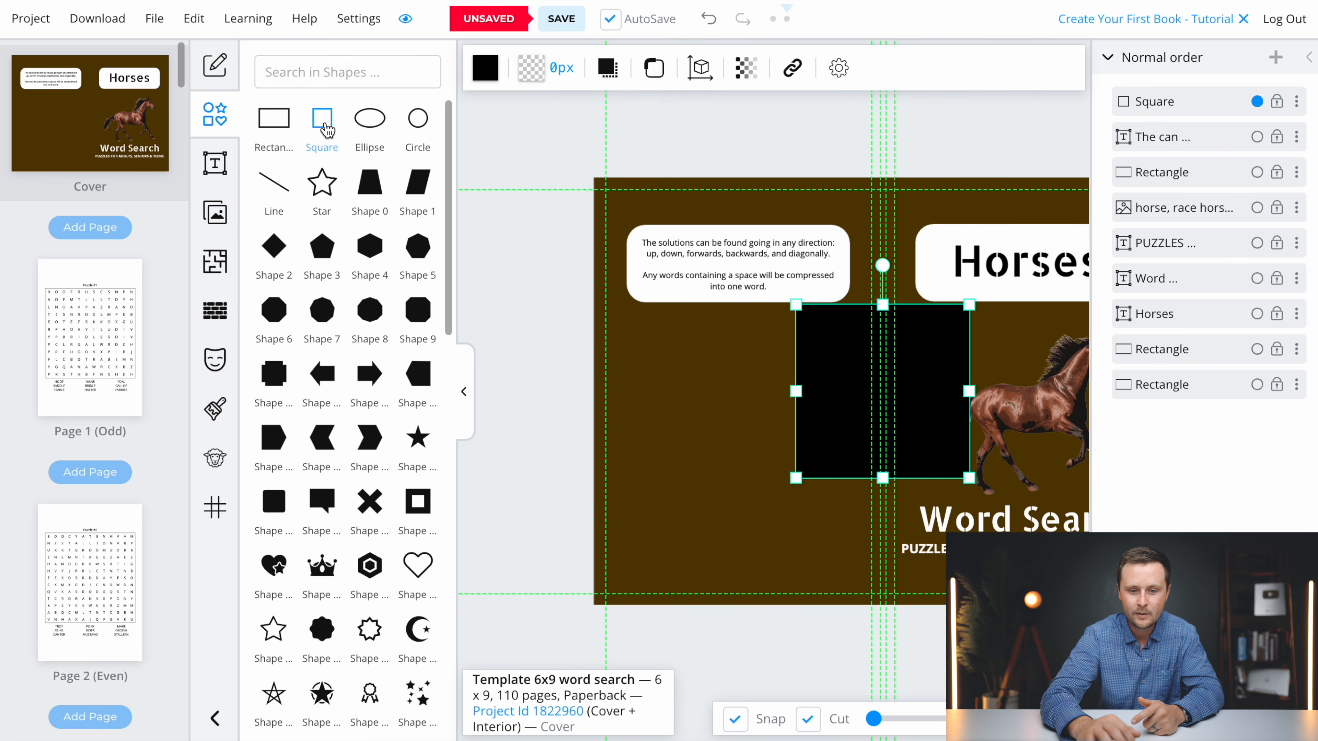
pyautogui.click(462, 386)
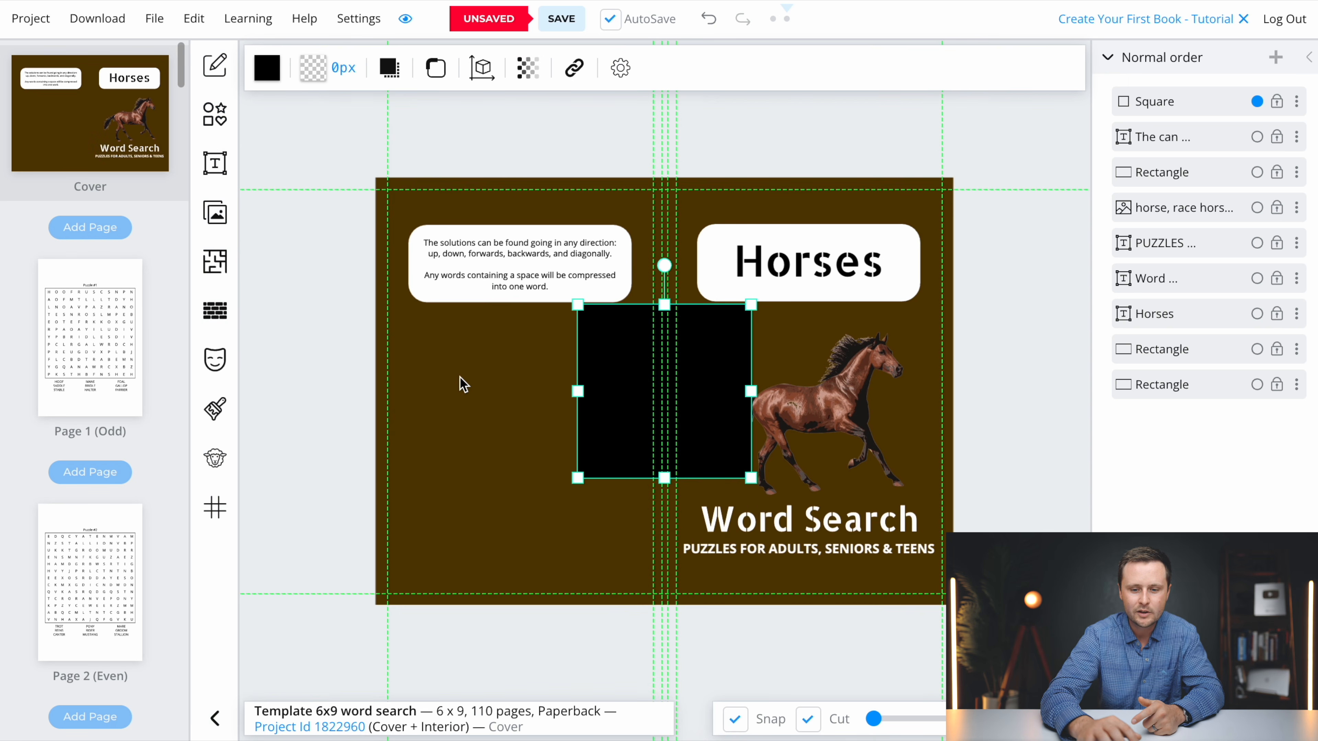
pyautogui.click(267, 67)
pyautogui.click(333, 153)
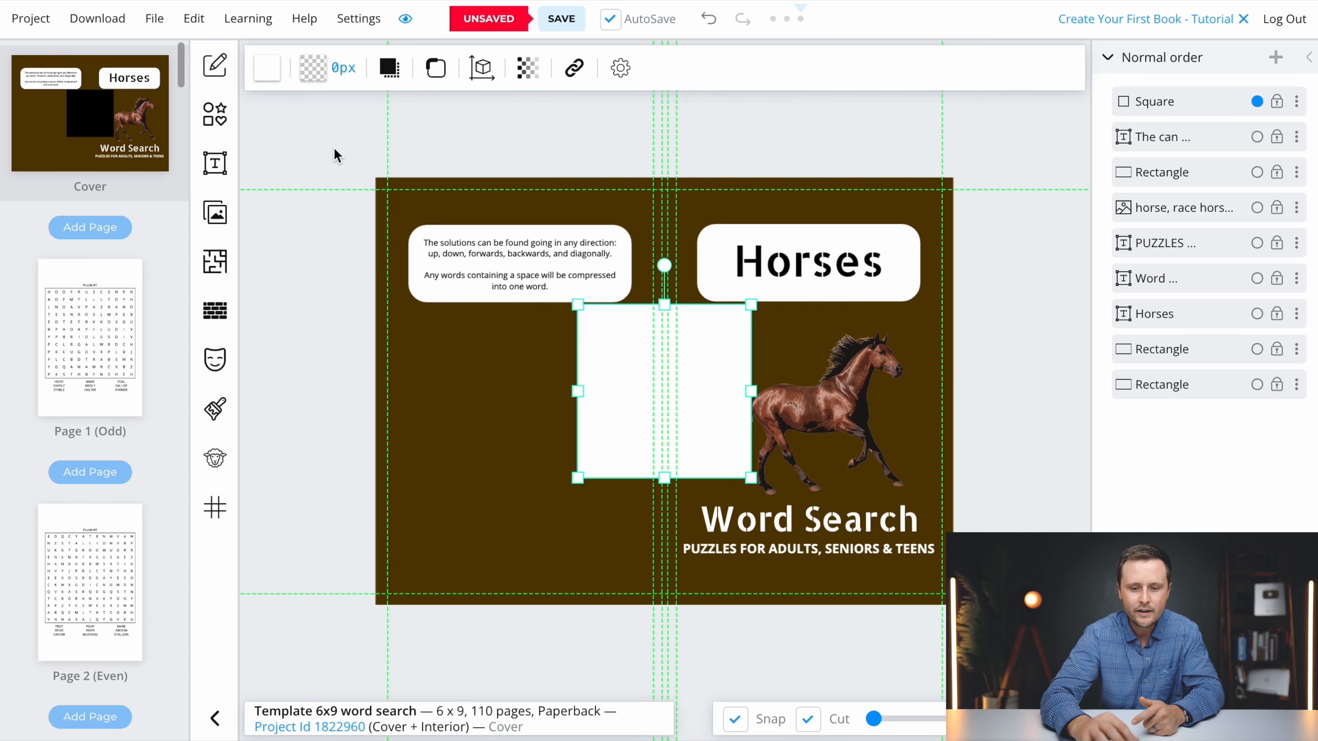
# Enlarge the white square and place it on the front cover below the Horses title box, covering the horse.
pyautogui.moveTo(660, 399); pyautogui.dragTo(775, 406)
pyautogui.moveTo(894, 497); pyautogui.dragTo(912, 510)
pyautogui.moveTo(870, 438); pyautogui.dragTo(873, 443)
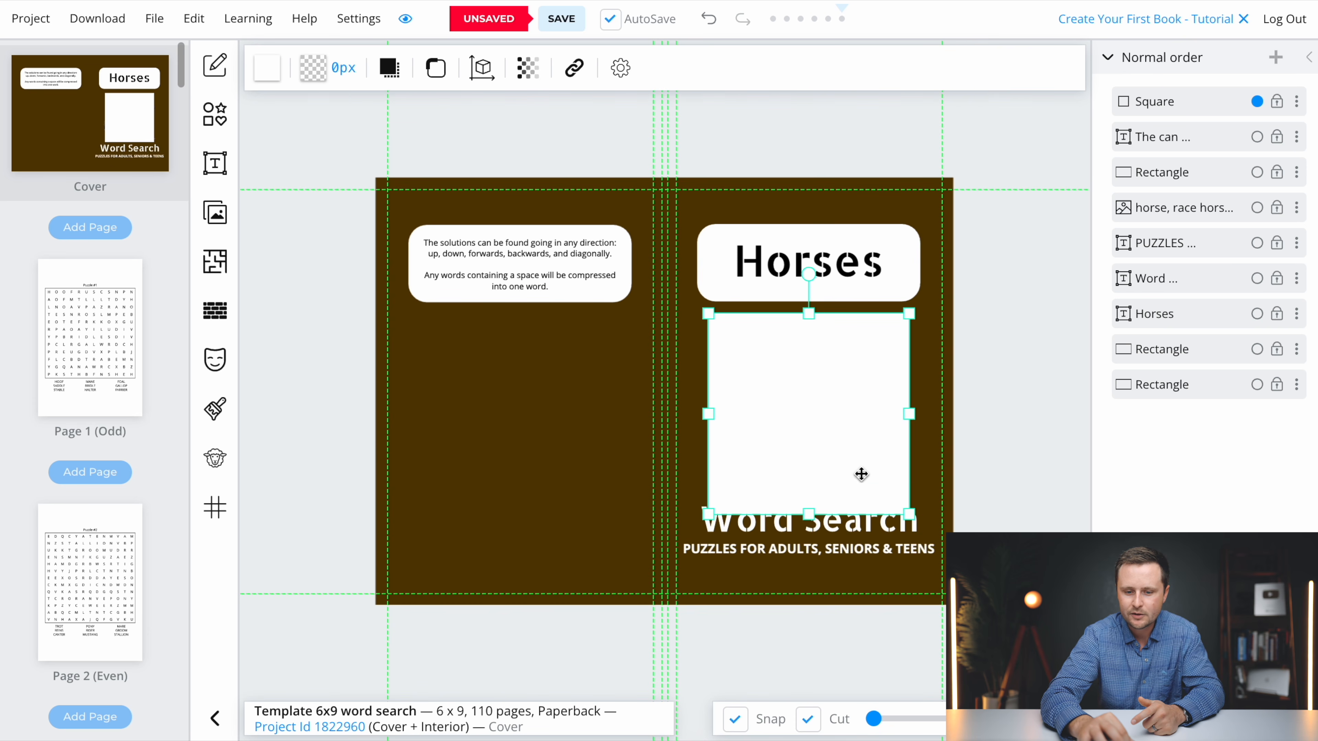
# Move the "PUZZLES FOR ADULTS, SENIORS & TEENS" subtitle and the "Word Search" title down, clear of the white square.
pyautogui.moveTo(793, 551); pyautogui.dragTo(794, 571)
pyautogui.moveTo(778, 525); pyautogui.dragTo(776, 545)
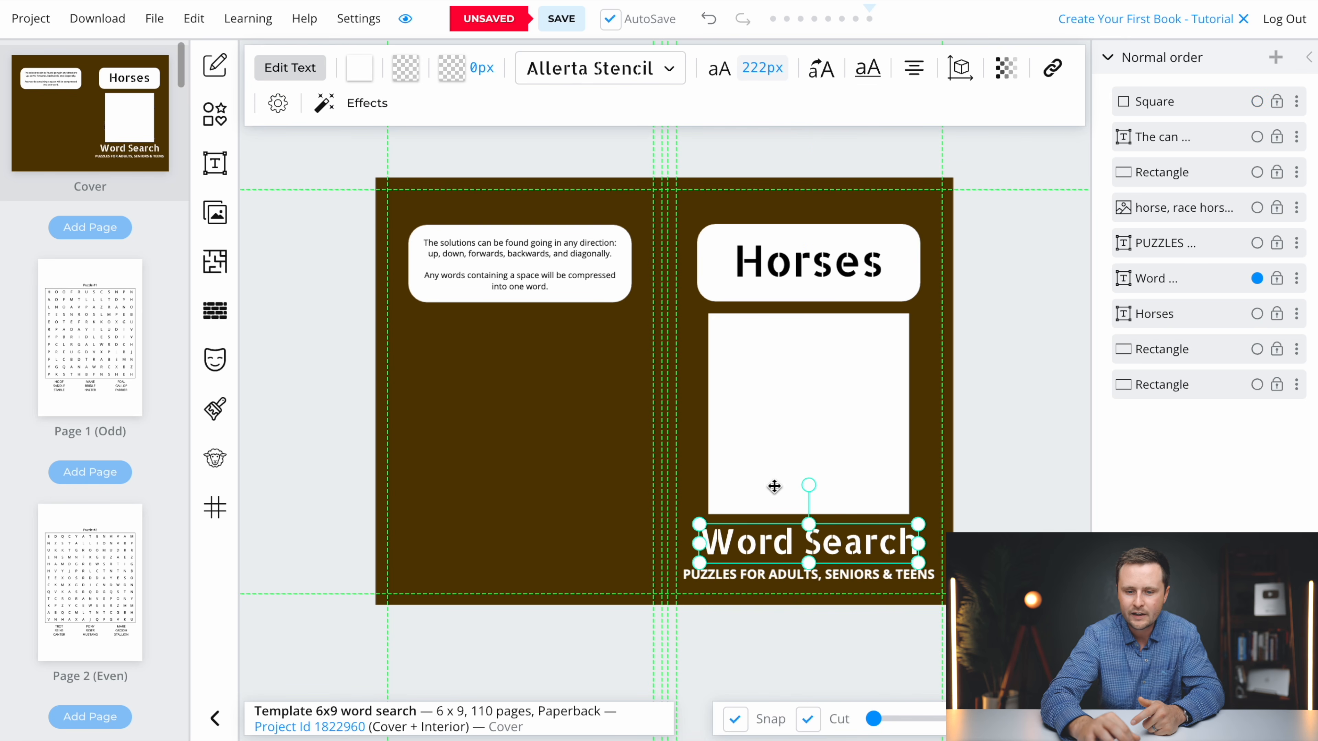
pyautogui.click(790, 396)
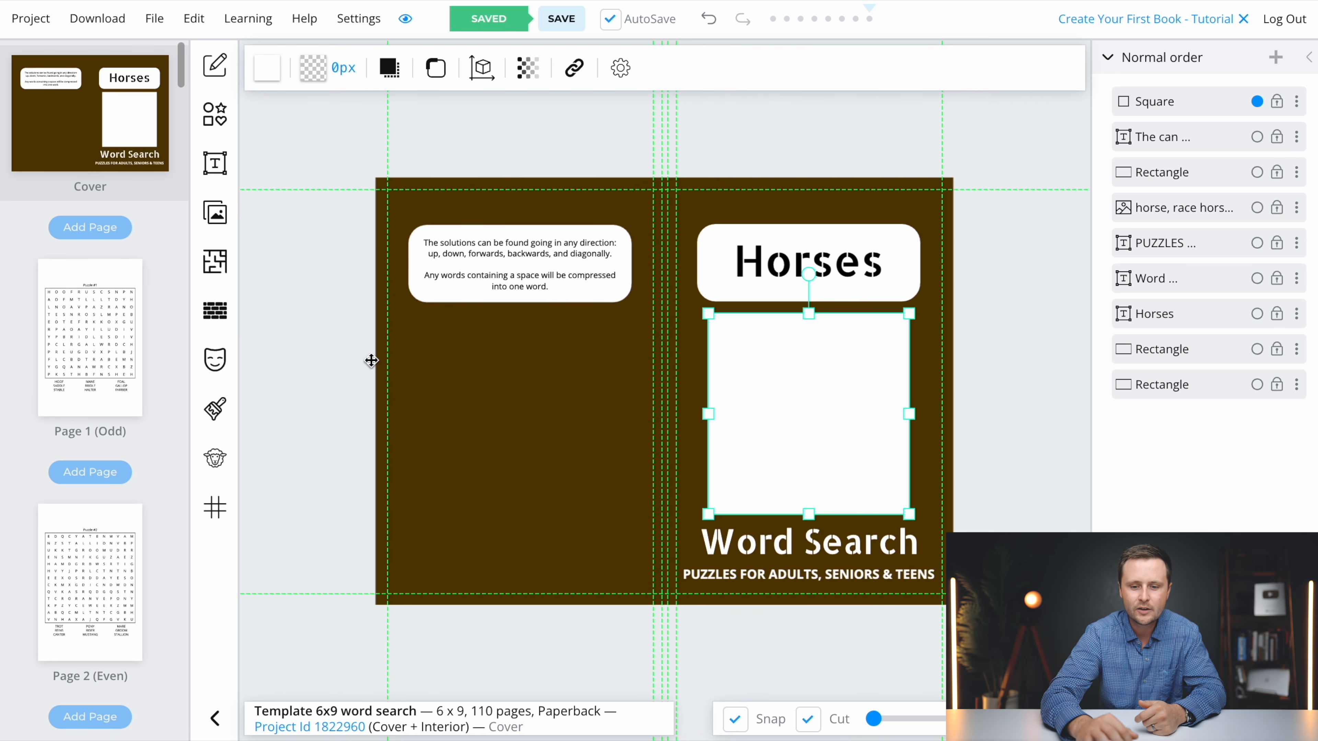
# Copy the Puzzle #1 word search from interior page 1 and paste it onto the cover.
pyautogui.click(105, 333)
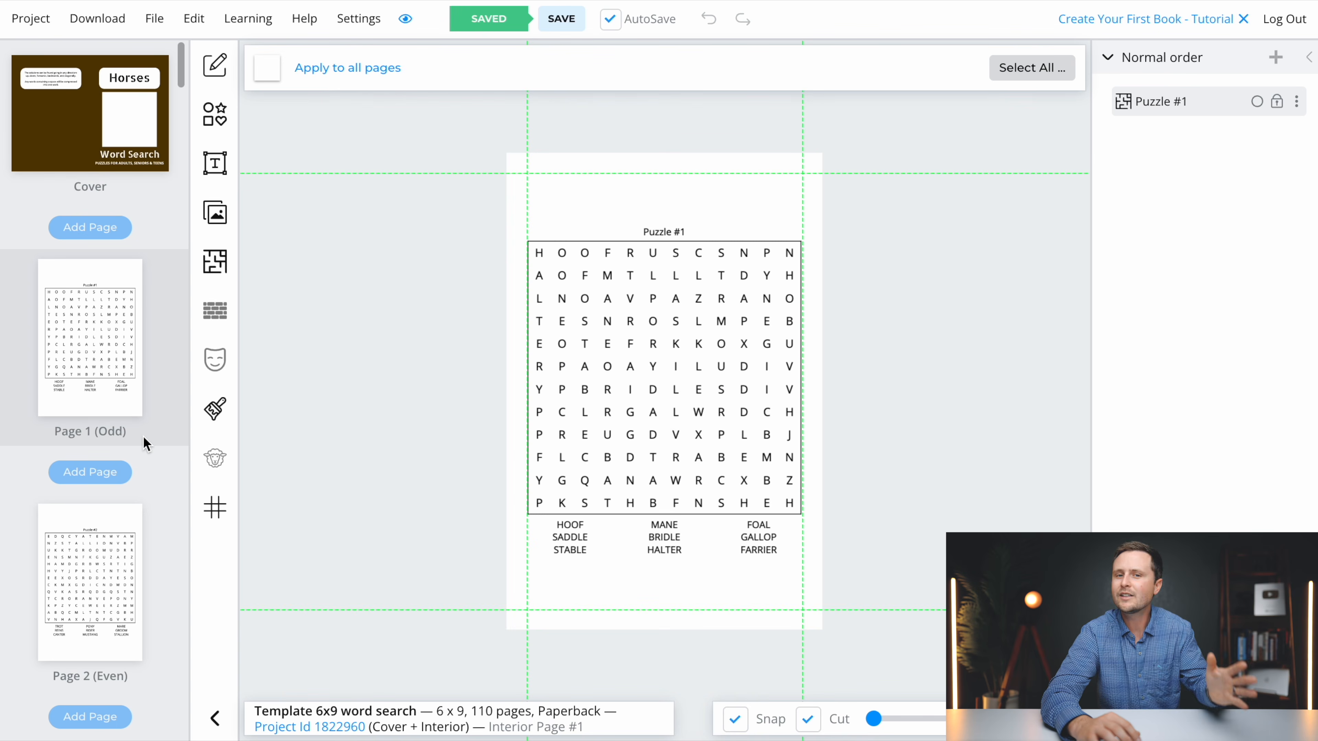
pyautogui.click(673, 347)
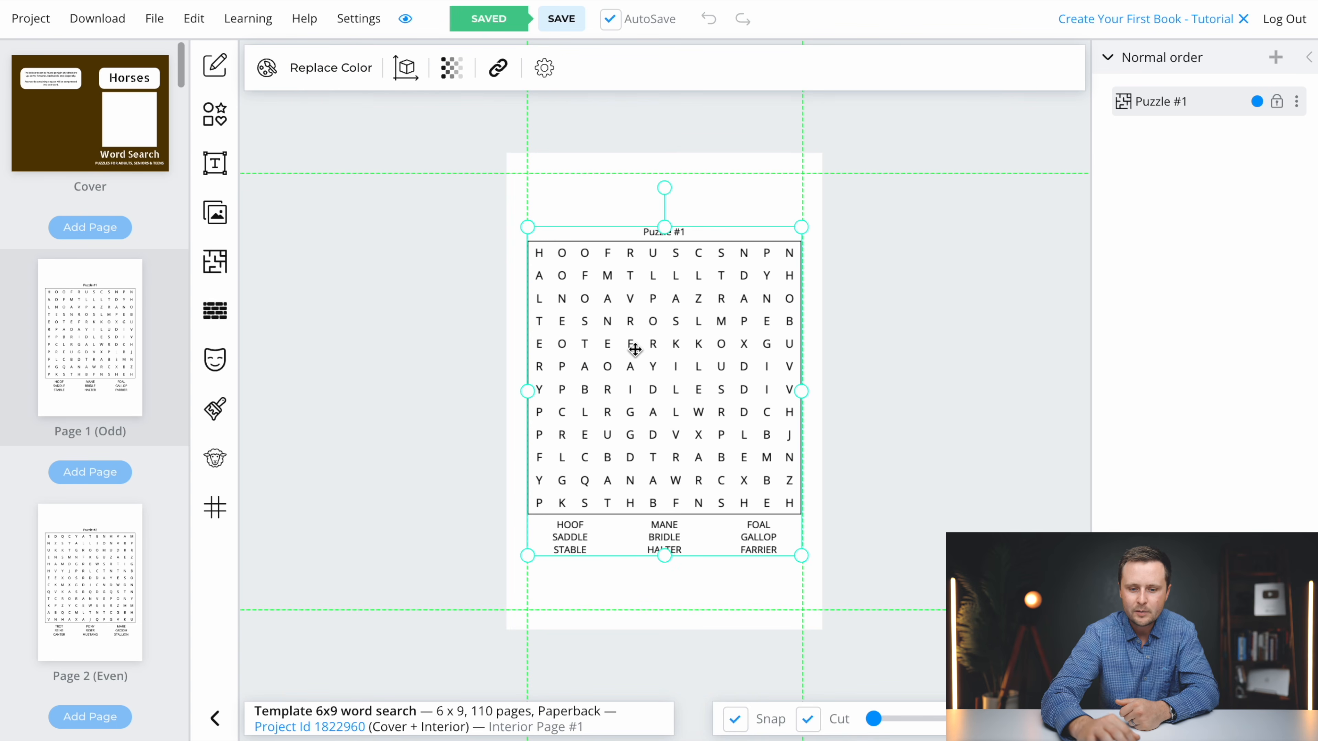
pyautogui.rightClick(634, 348)
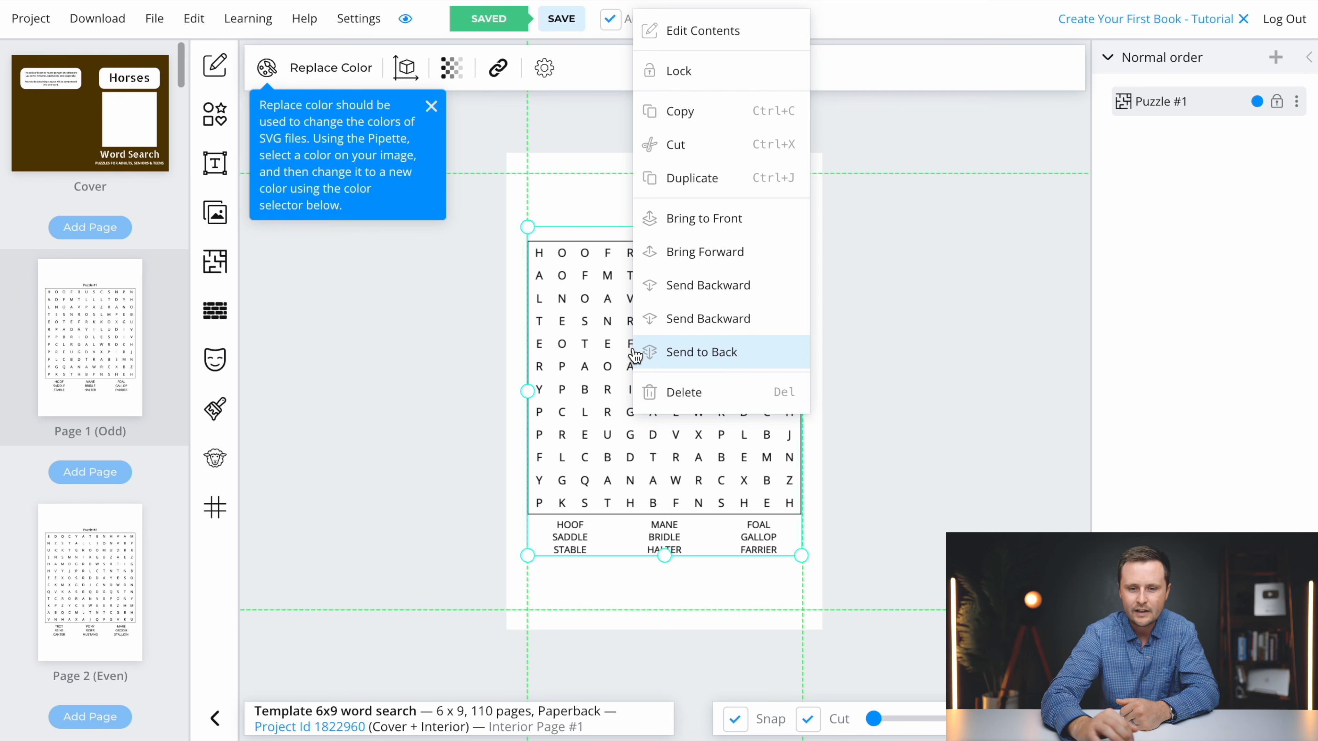
pyautogui.click(689, 119)
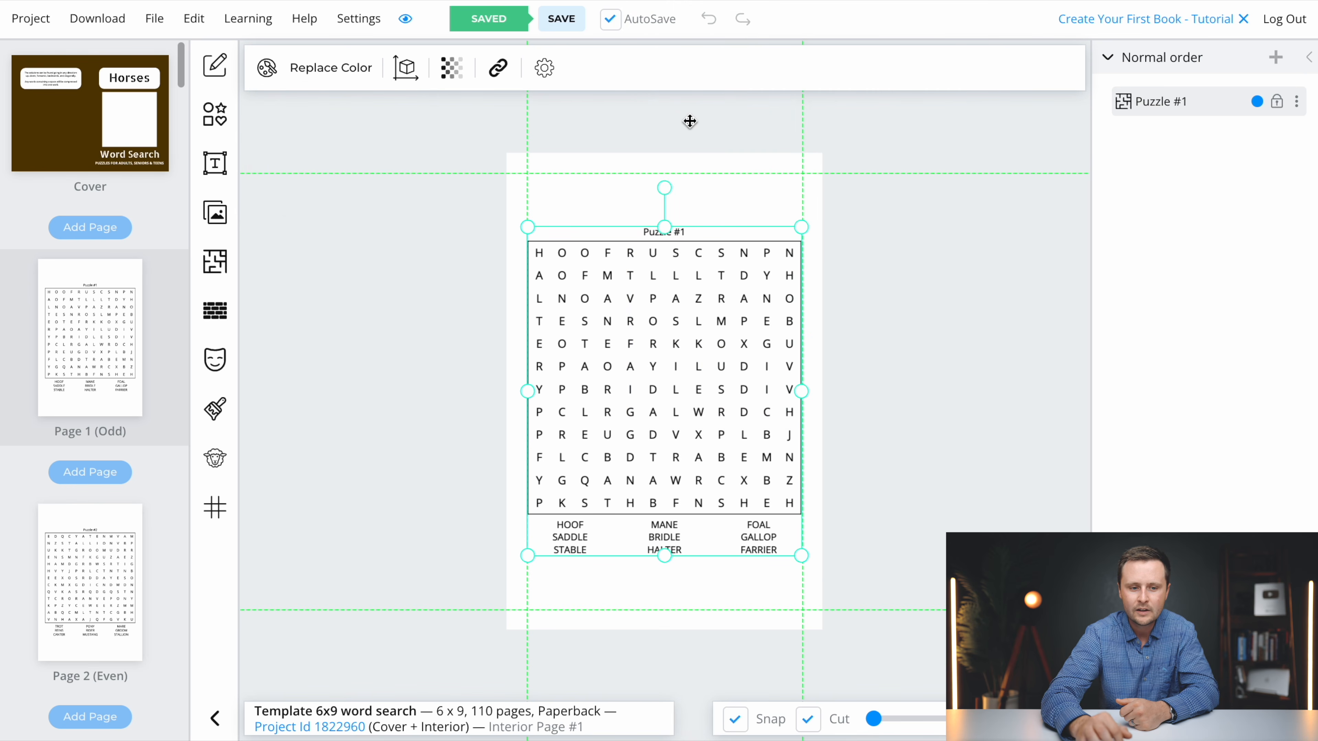
pyautogui.click(93, 125)
pyautogui.click(673, 363)
pyautogui.click(795, 414)
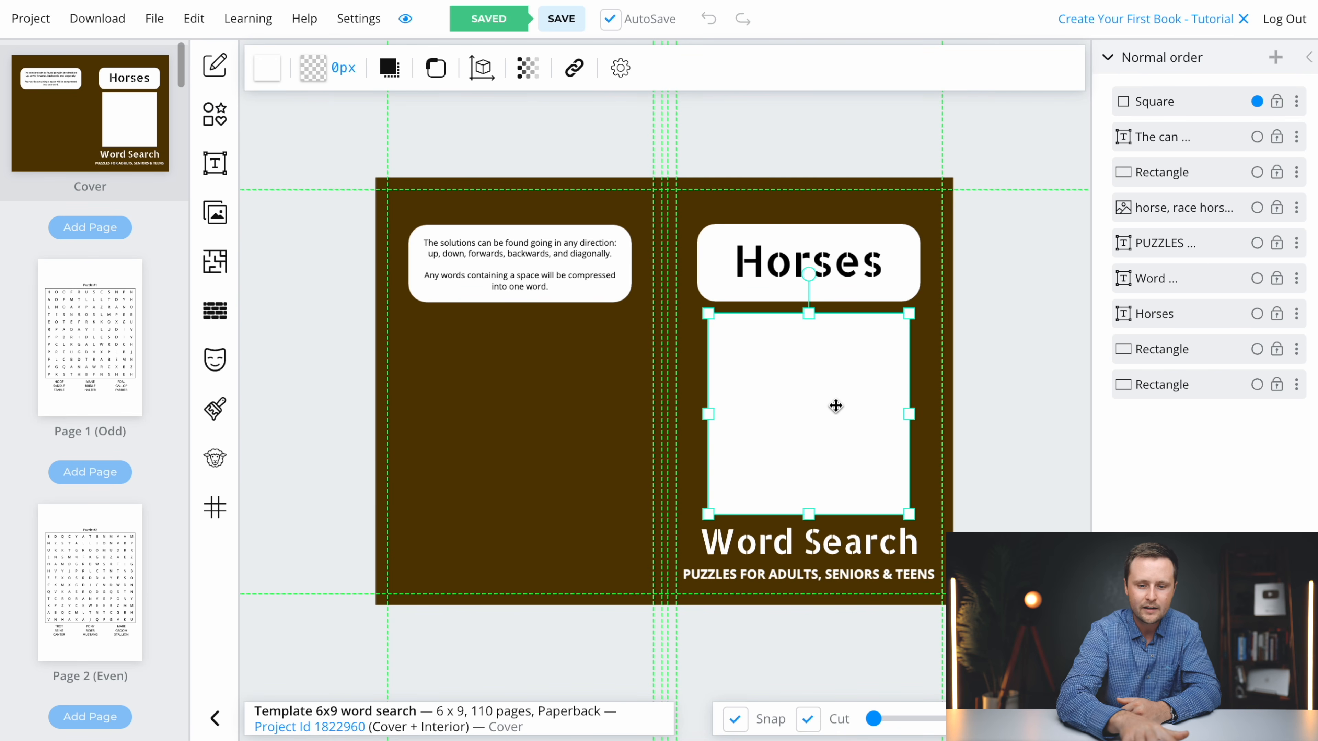
pyautogui.hotkey('ctrl', 'v')
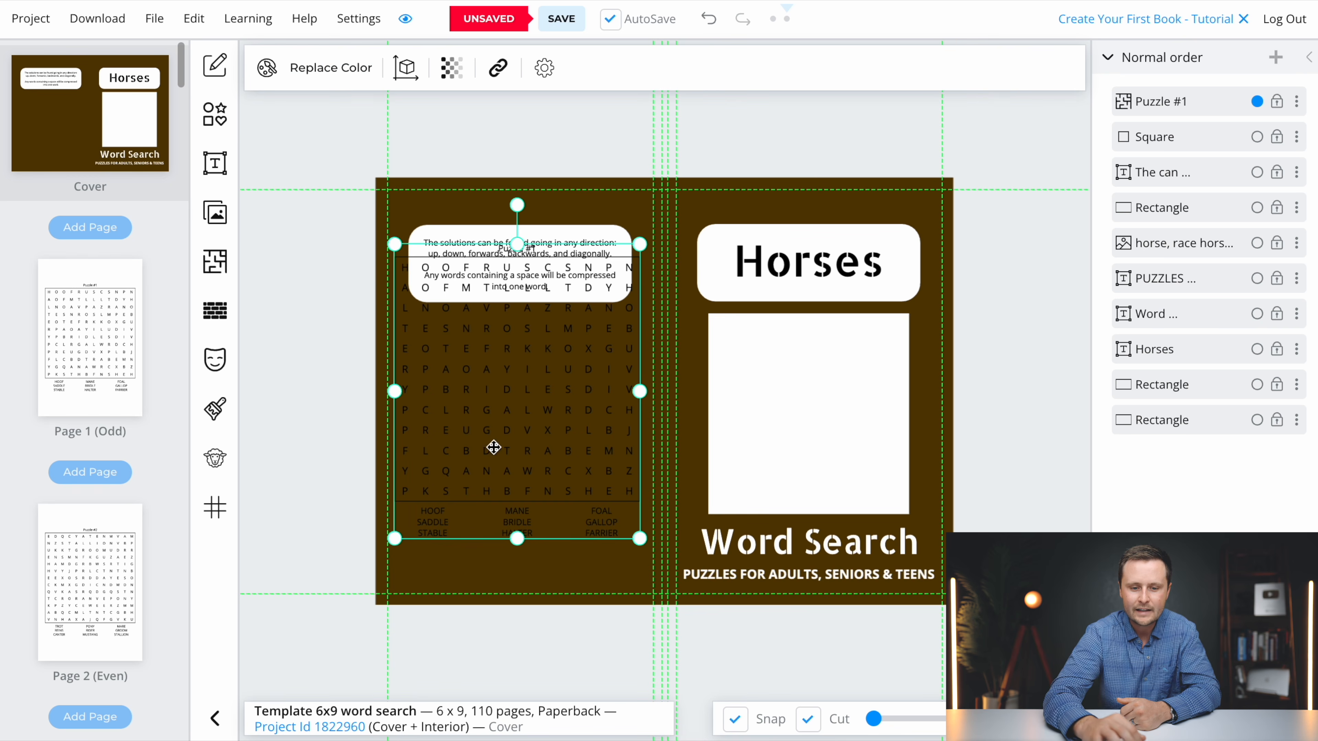
# Move the pasted puzzle onto the front cover and scale it so its letter grid fits the white square.
pyautogui.moveTo(641, 244); pyautogui.dragTo(577, 321)
pyautogui.moveTo(492, 385); pyautogui.dragTo(808, 373)
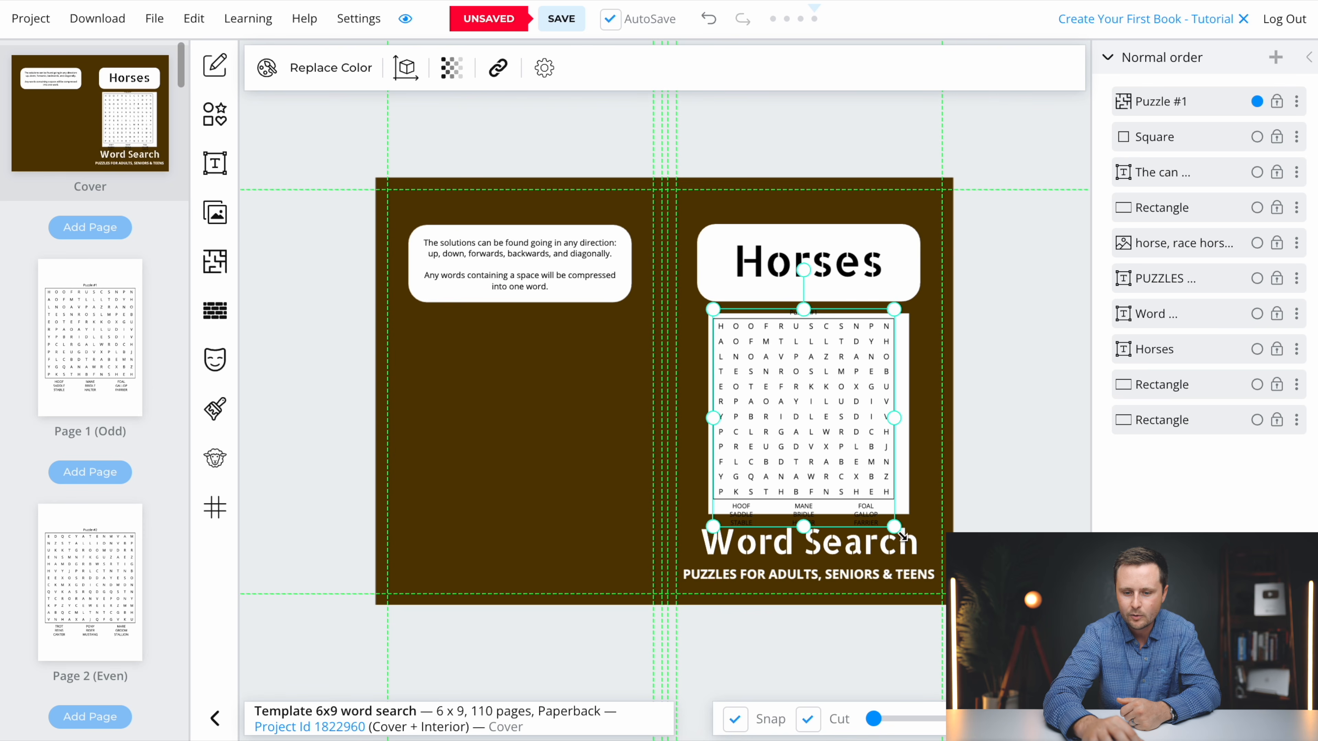
pyautogui.moveTo(903, 535); pyautogui.dragTo(903, 543)
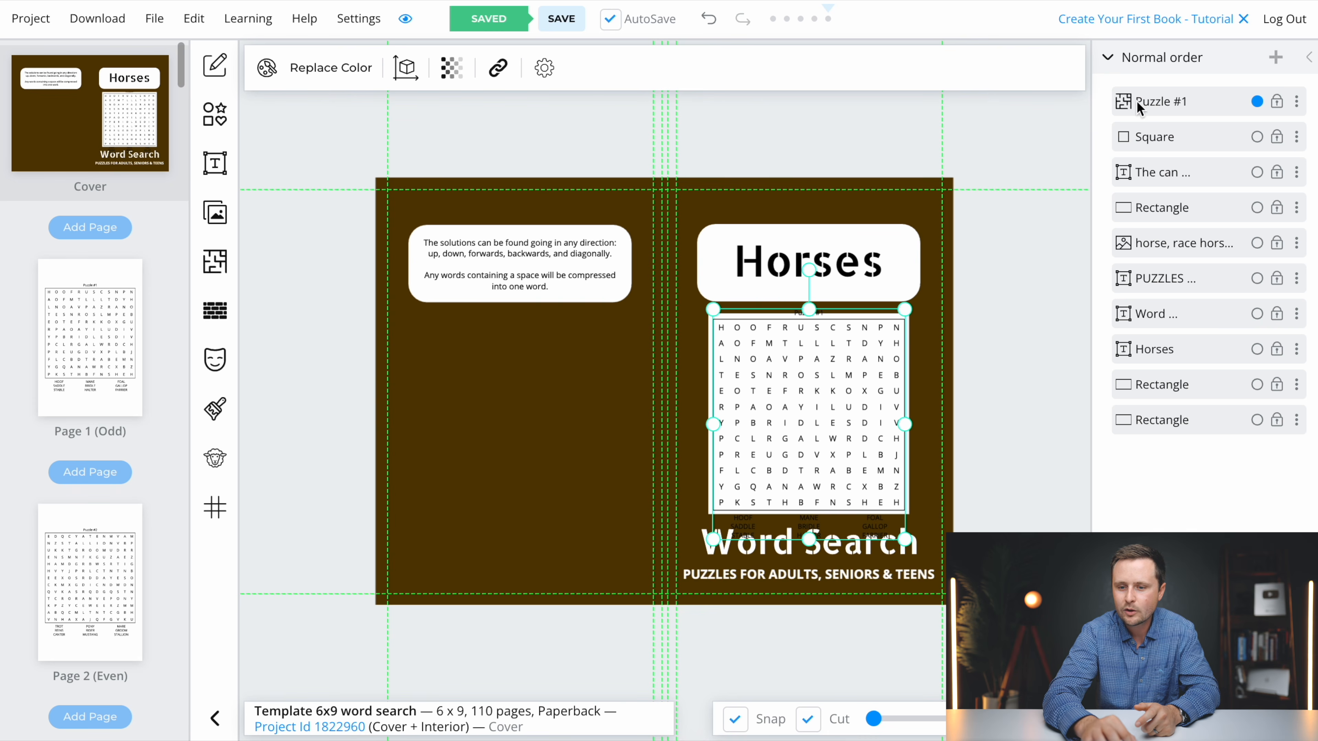
# Open the contents of the cover's puzzle for editing and delete its "Puzzle #1" title text.
pyautogui.click(1296, 102)
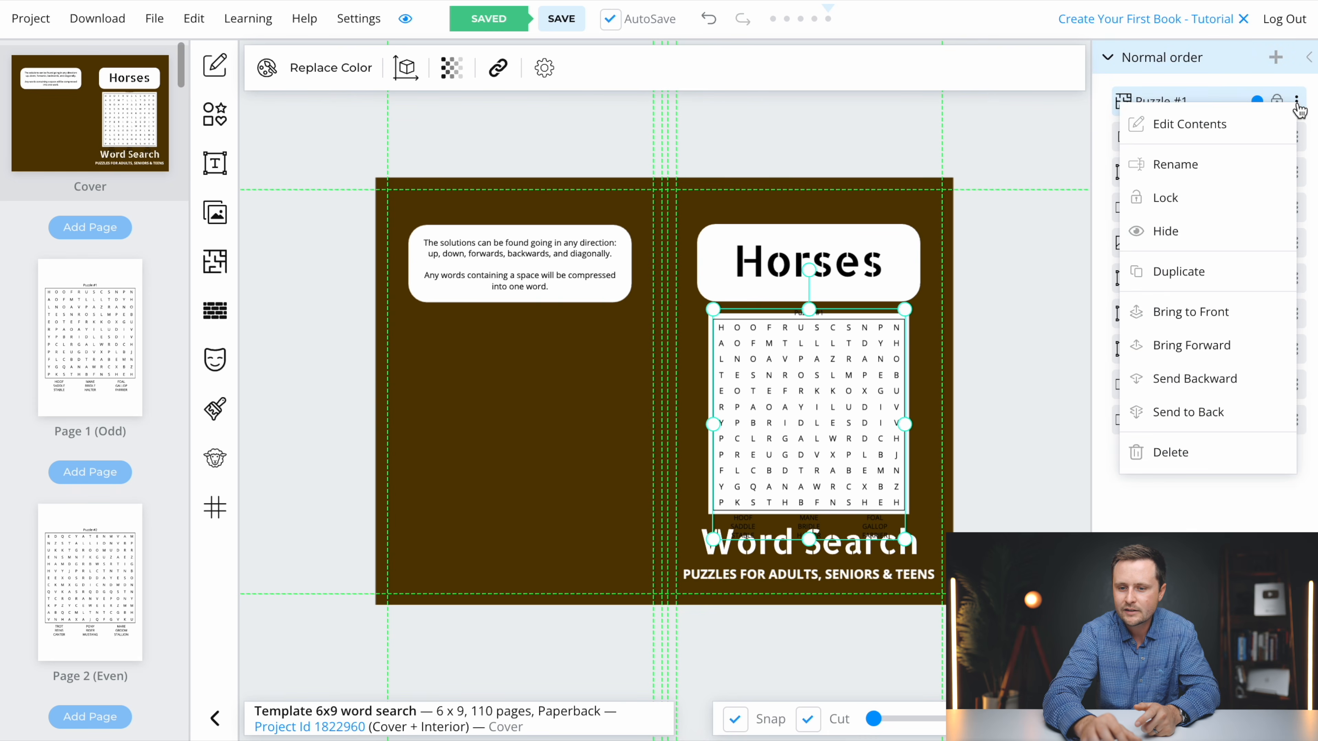
pyautogui.click(1223, 124)
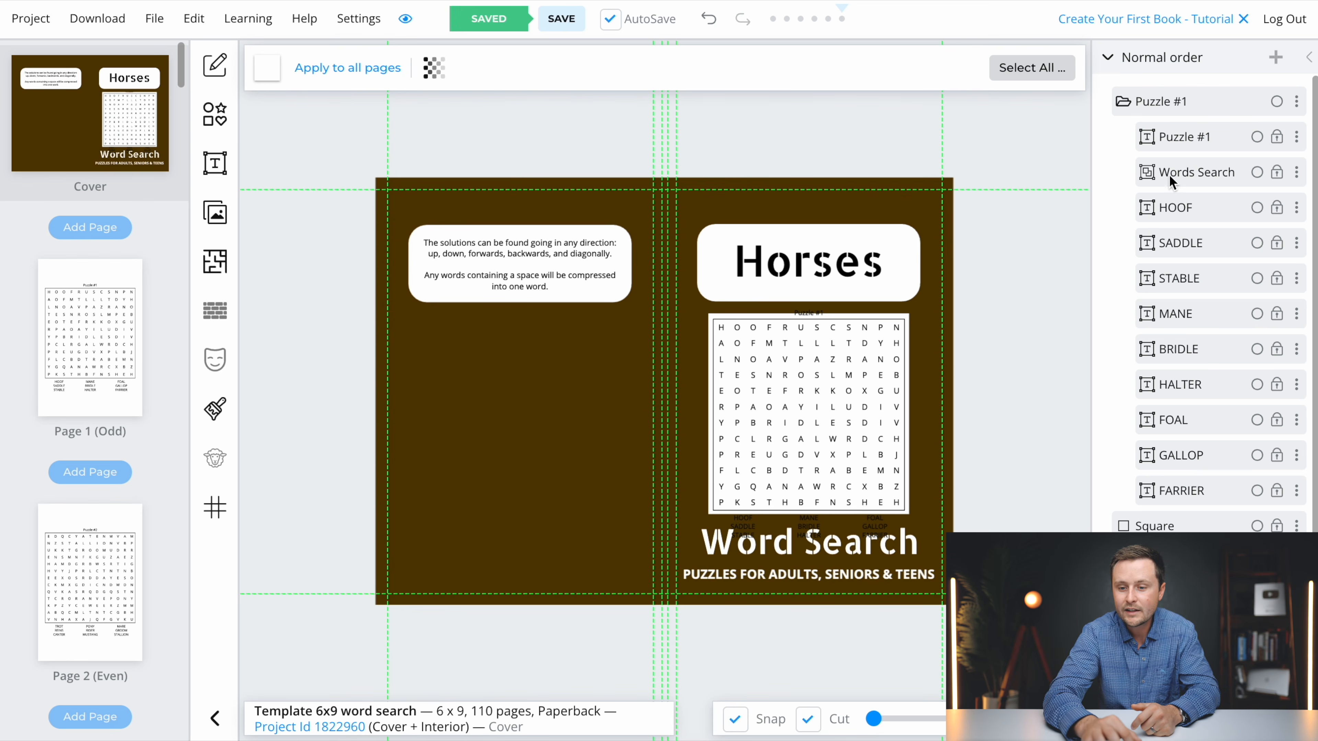
pyautogui.click(1296, 136)
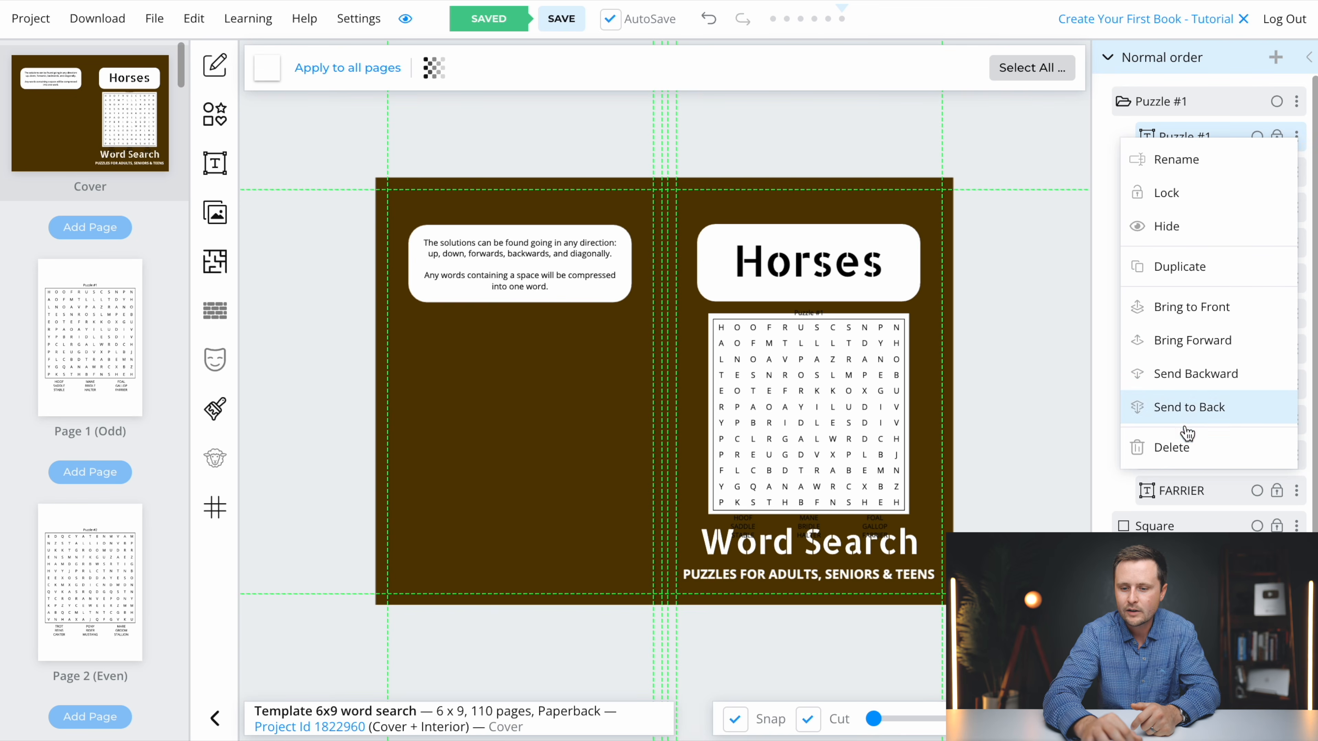
pyautogui.click(1178, 445)
pyautogui.click(813, 65)
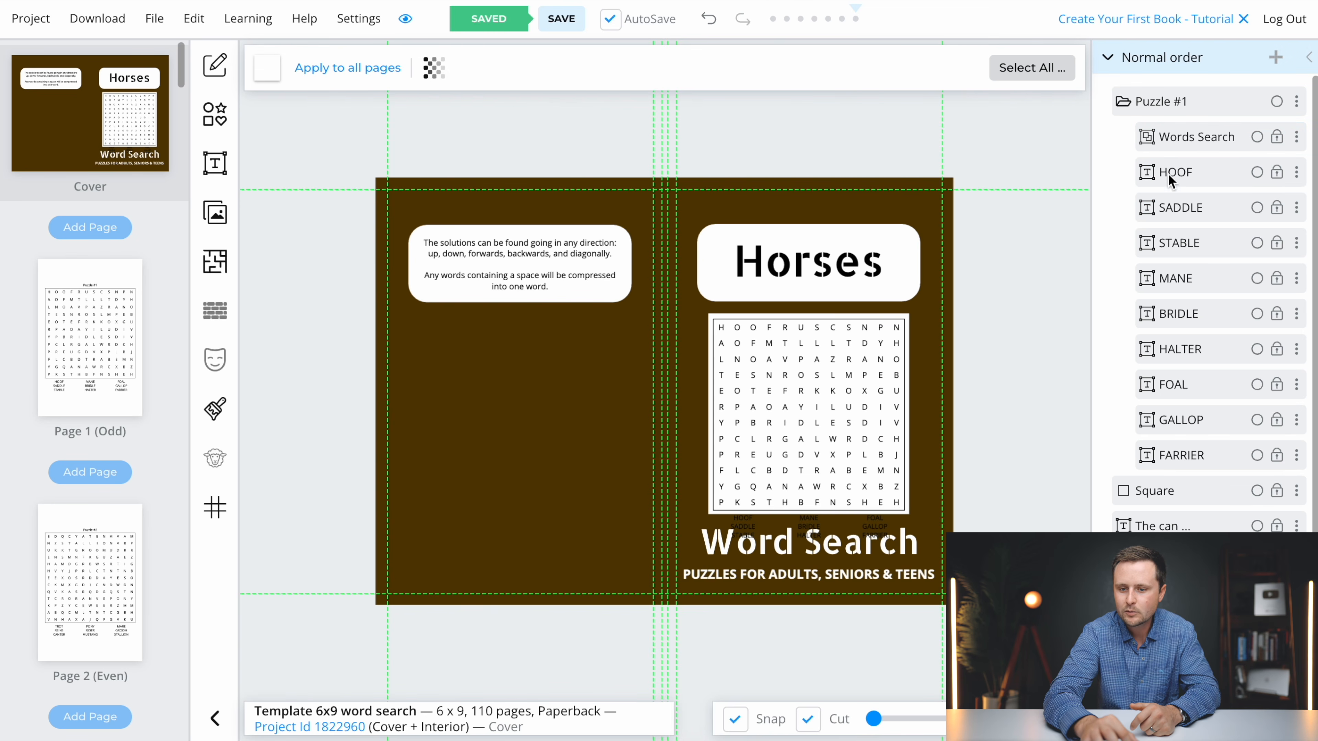
# Delete the nine word-list entries from HOOF to FARRIER from the cover's puzzle, keeping only the letter grid.
pyautogui.moveTo(1107, 166); pyautogui.dragTo(1191, 462)
pyautogui.rightClick(1188, 242)
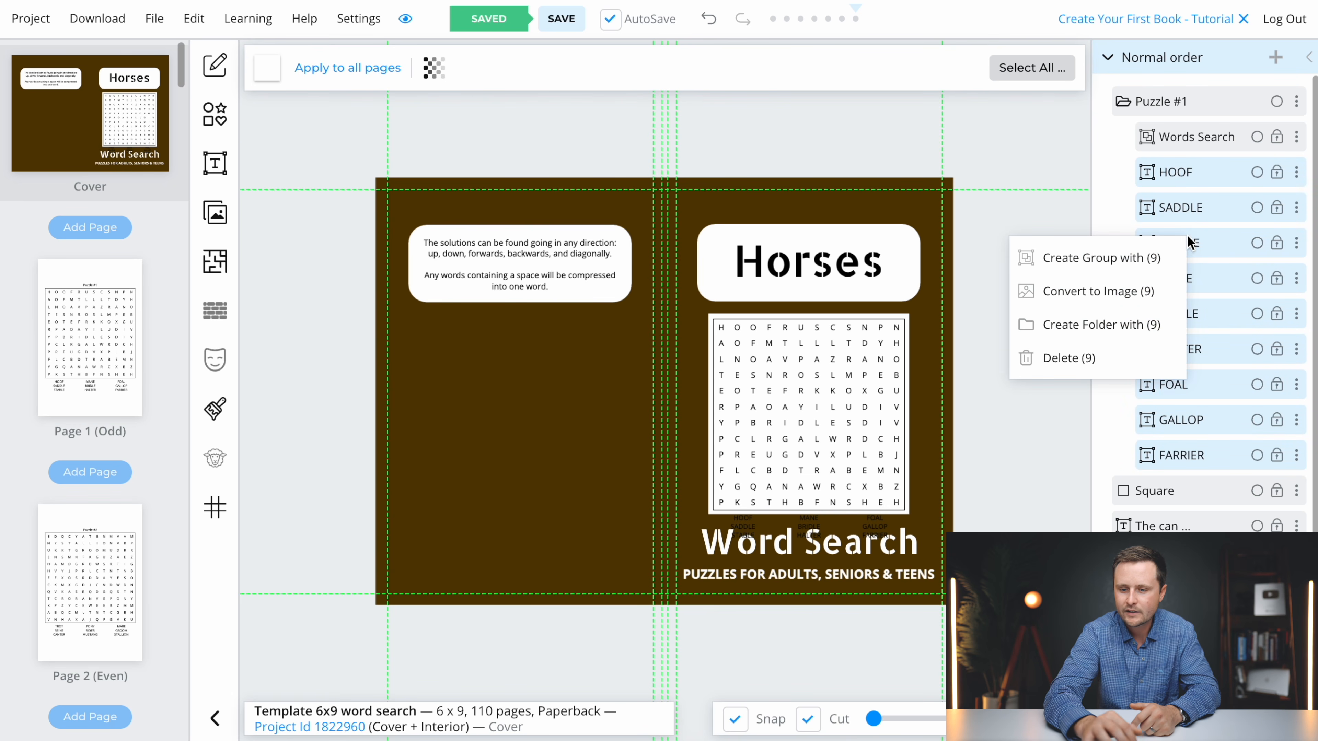
pyautogui.click(1082, 359)
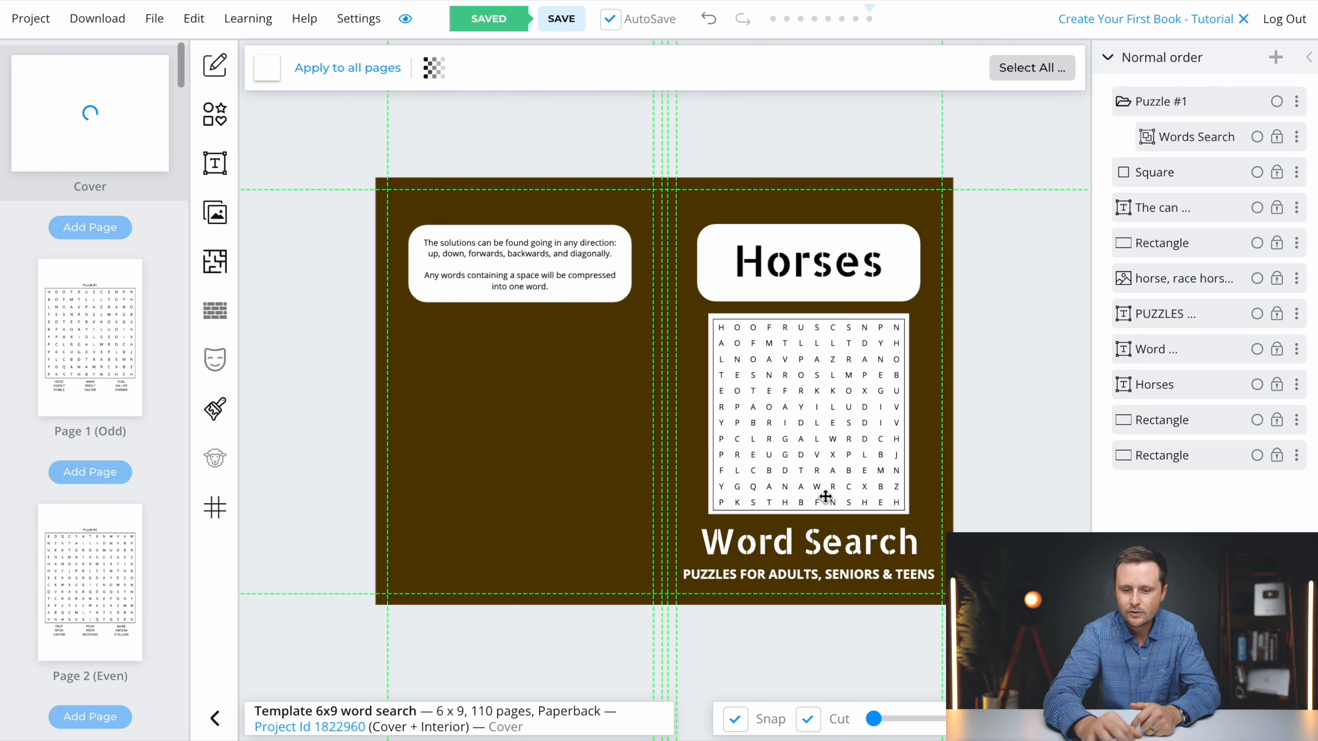
# Nudge the letter grid so it sits centred inside the white square, and deselect it.
pyautogui.click(808, 406)
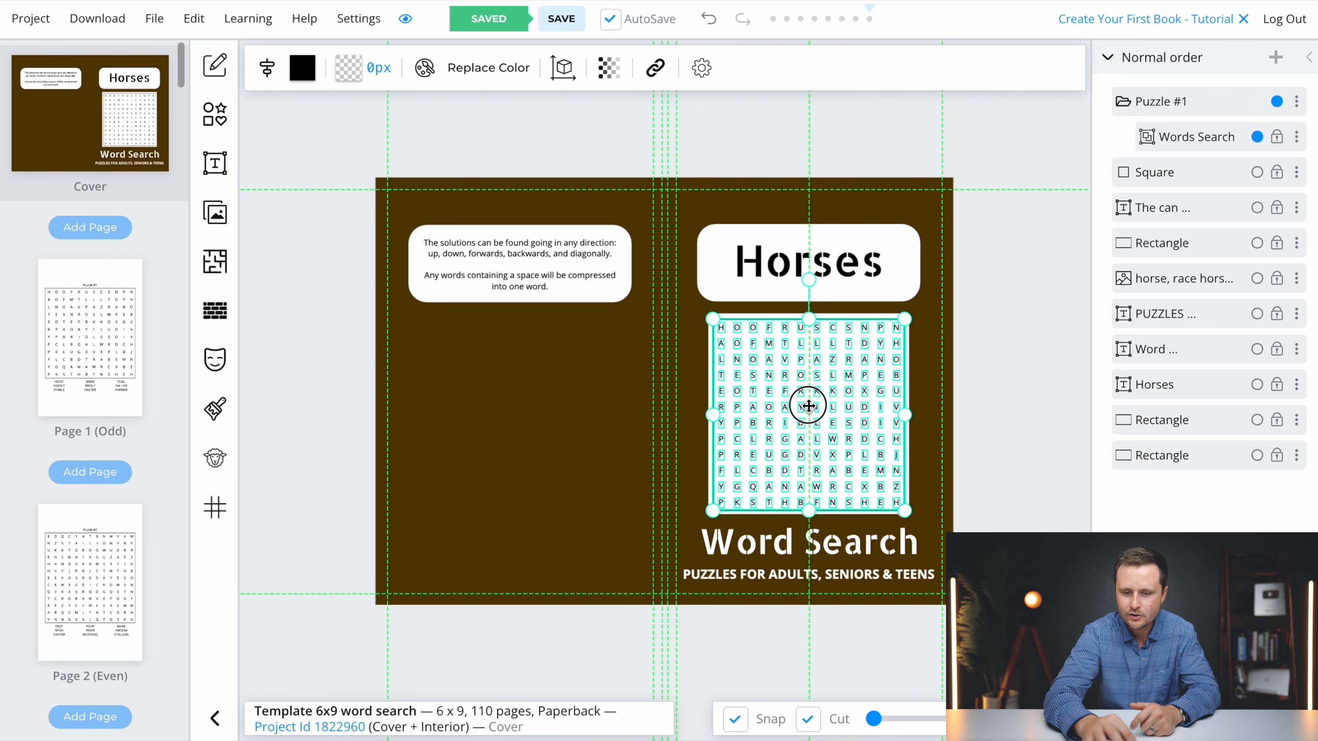
pyautogui.click(932, 371)
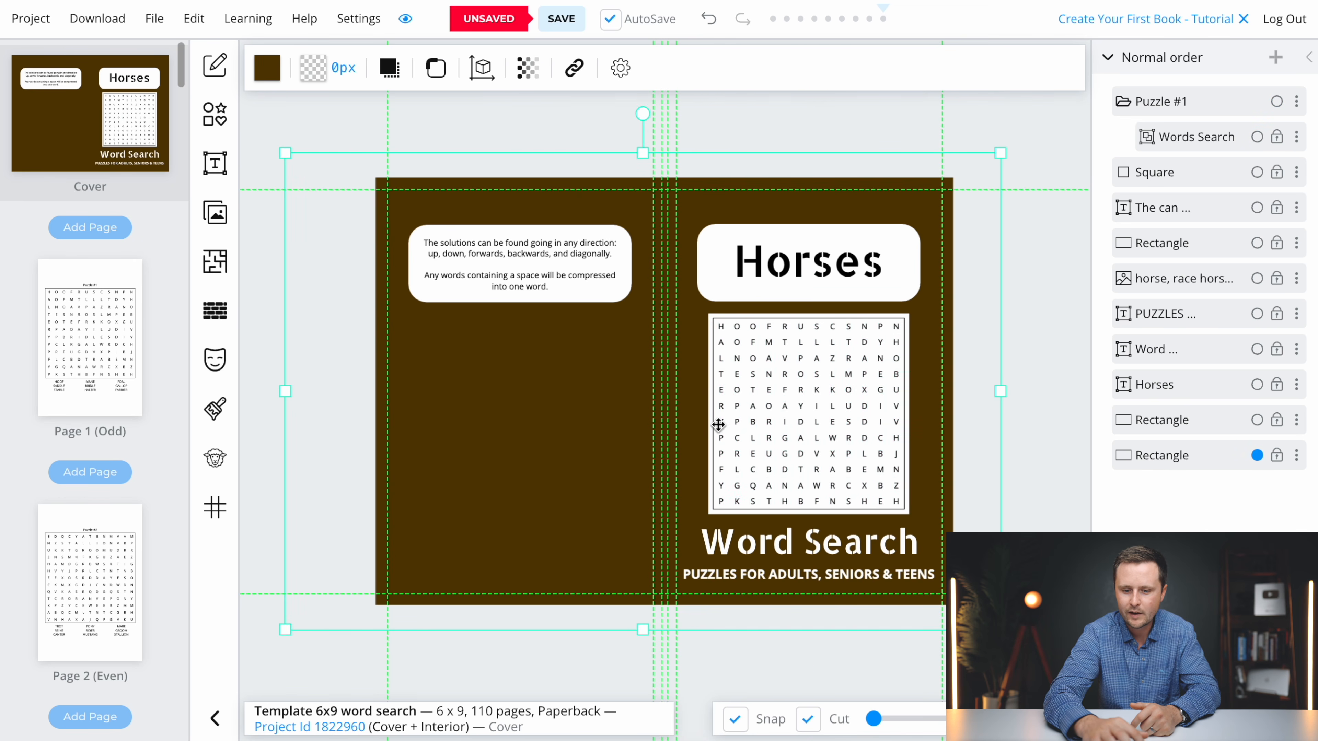
pyautogui.click(1106, 141)
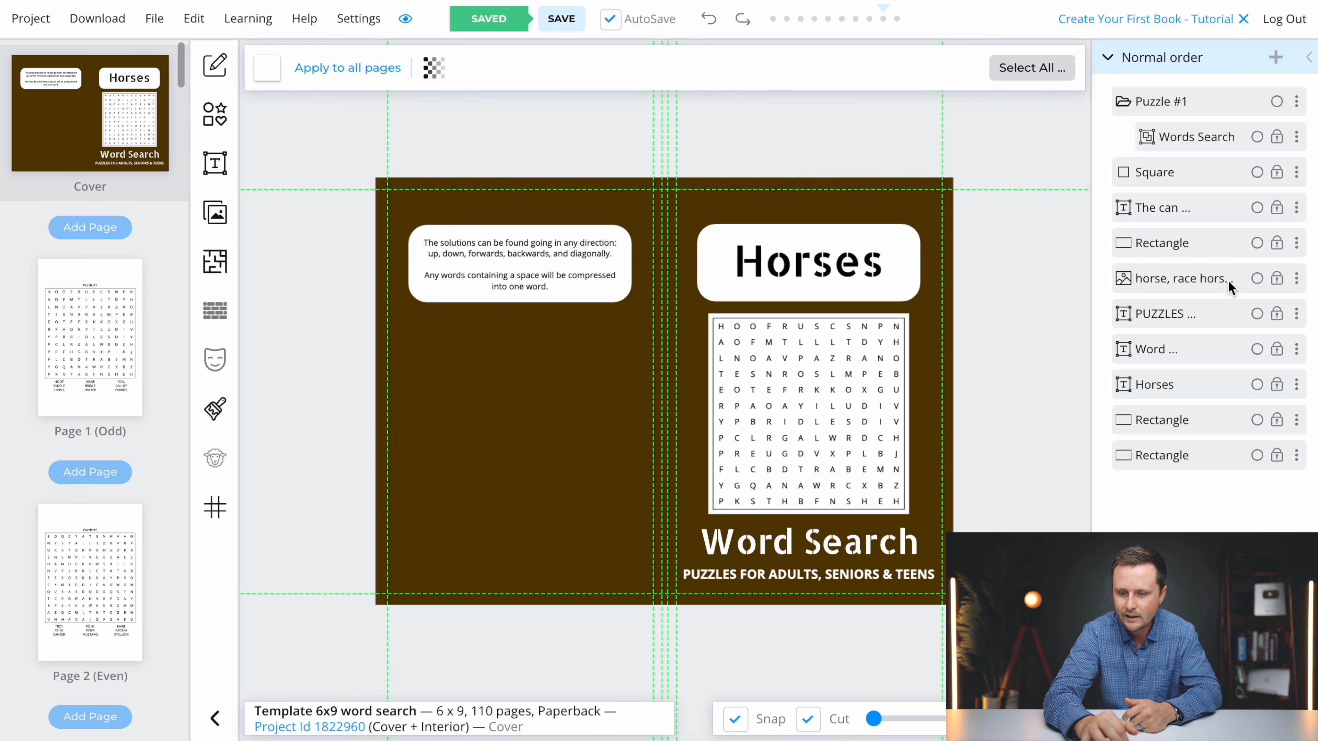
# Bring the horse image to the front of the layer order and shift it slightly down over the letter grid.
pyautogui.click(1148, 277)
pyautogui.moveTo(1148, 277); pyautogui.dragTo(1147, 91)
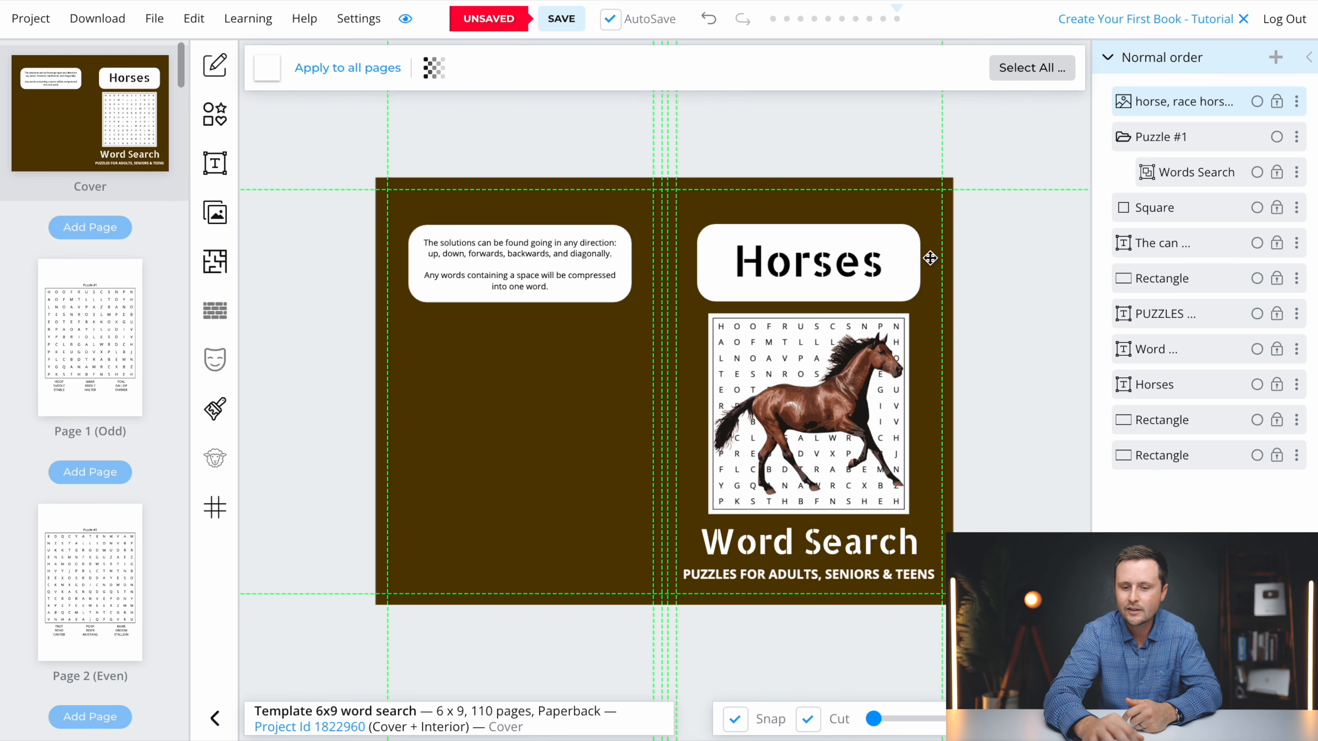
pyautogui.moveTo(825, 410); pyautogui.dragTo(826, 423)
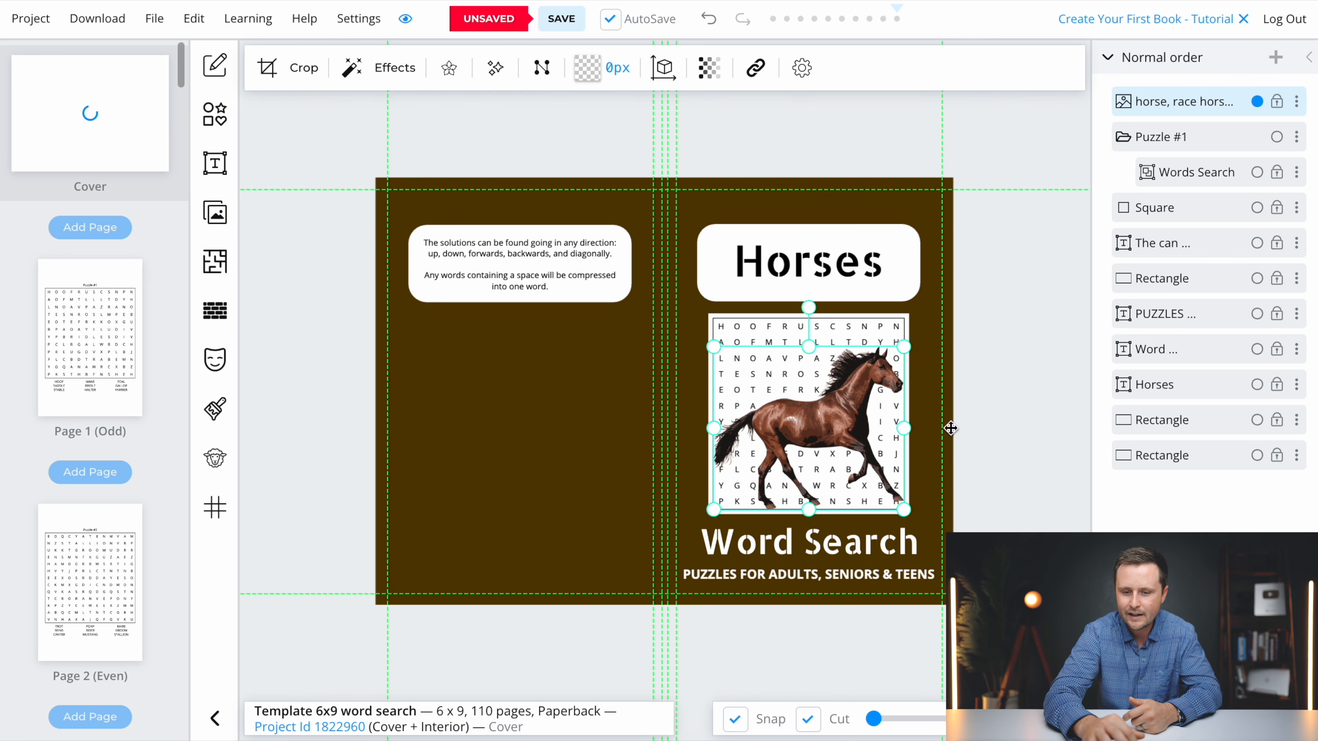
pyautogui.click(984, 437)
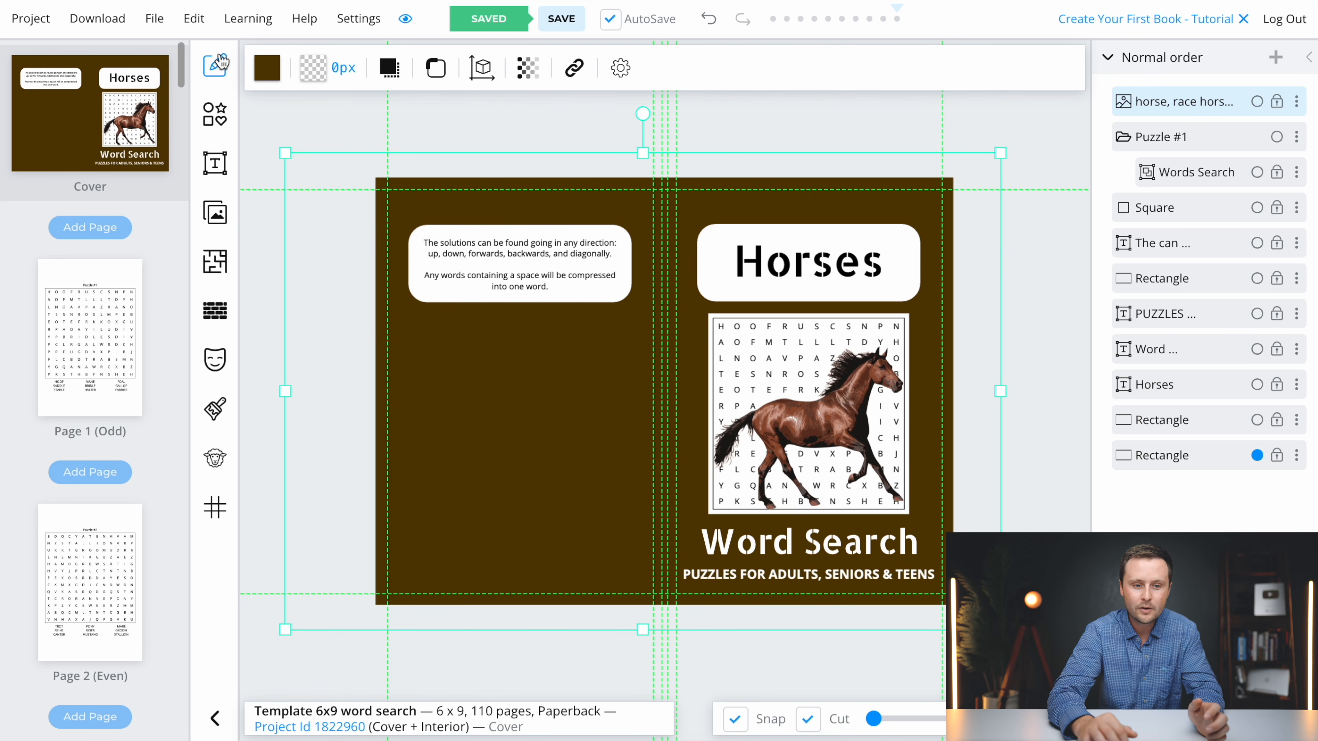
# Download the current project as CMYK for printed books, saving it in Downloads as "Horse Word Search 495 Words COMPLETE".
pyautogui.click(100, 31)
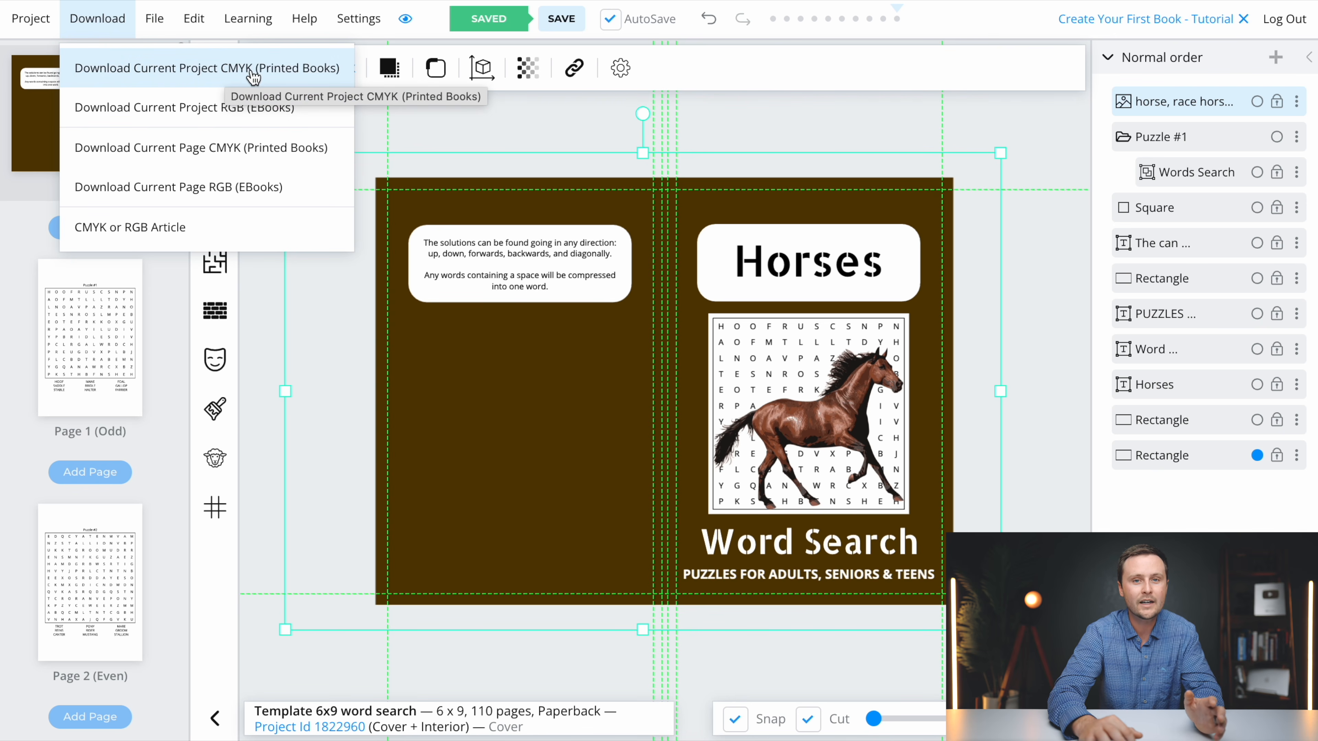
pyautogui.click(198, 85)
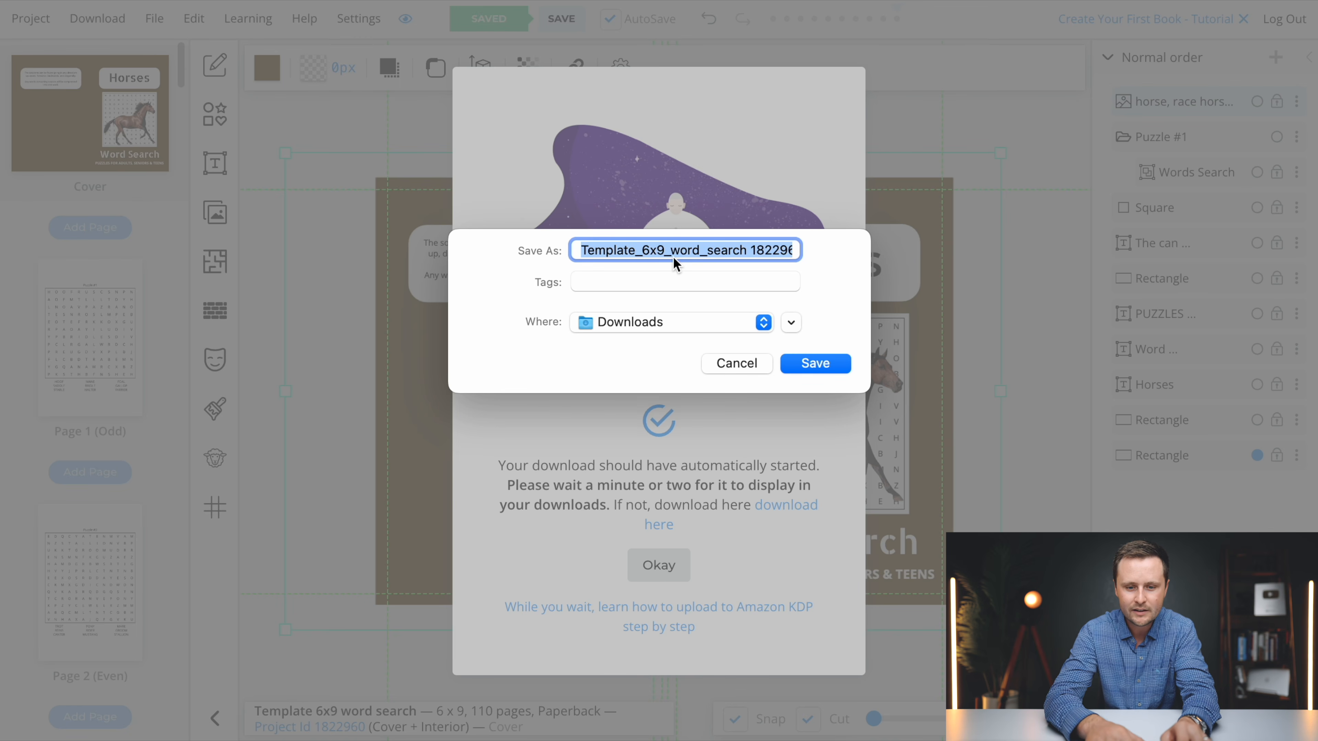
pyautogui.write('Horse Wo')
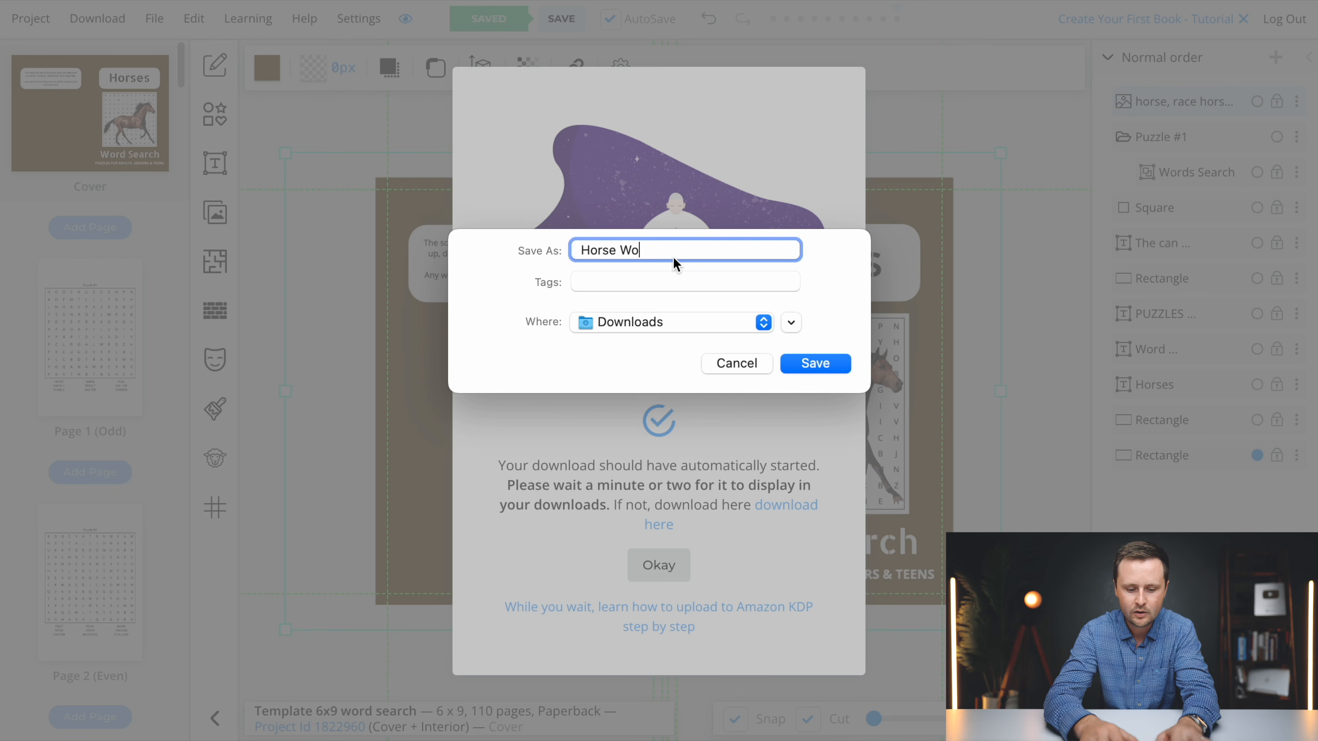
pyautogui.write('rd Search 4')
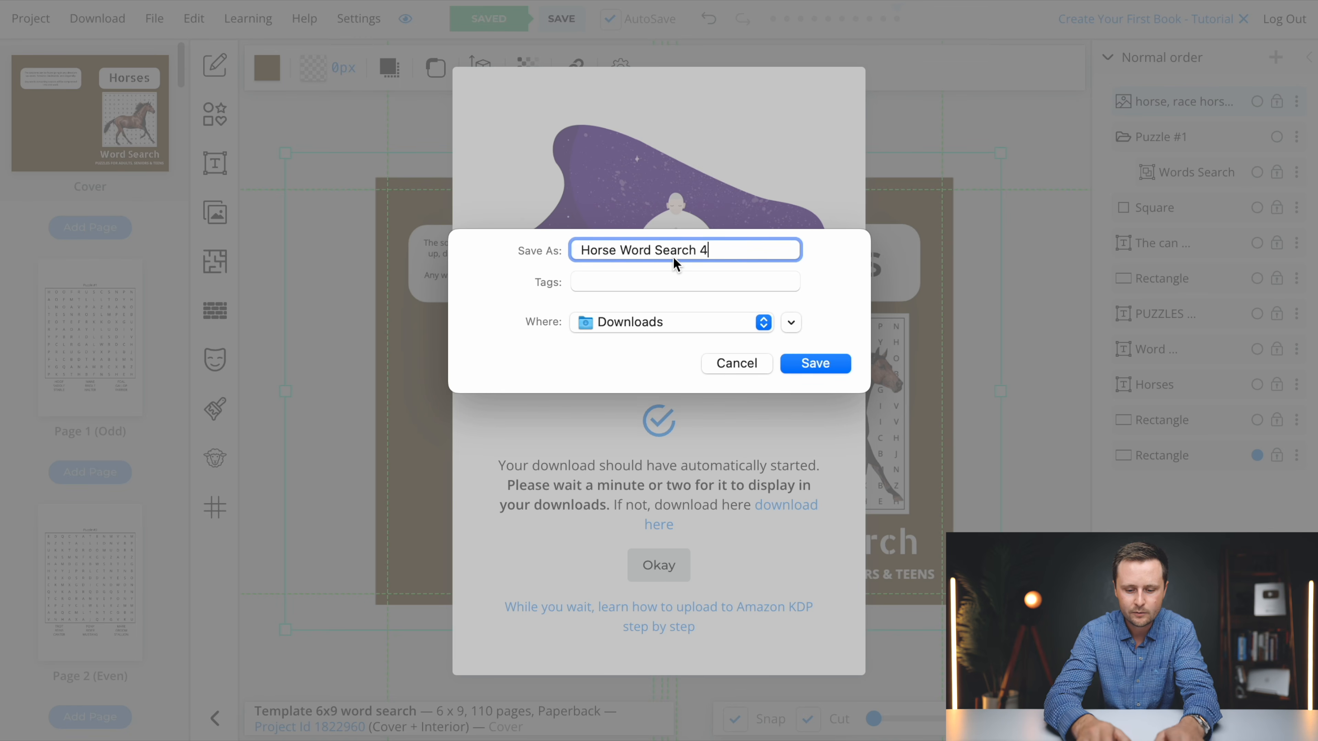
pyautogui.write('95 Words COMPLETE')
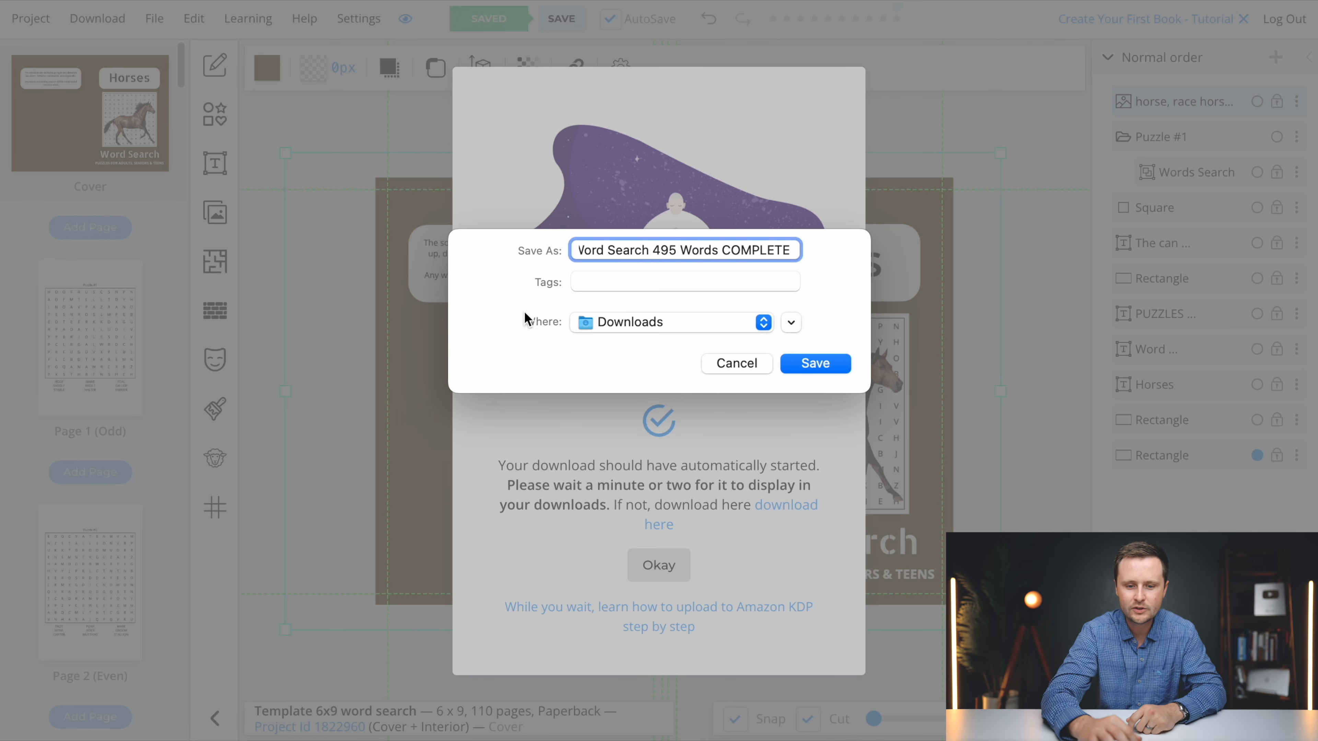
pyautogui.click(802, 358)
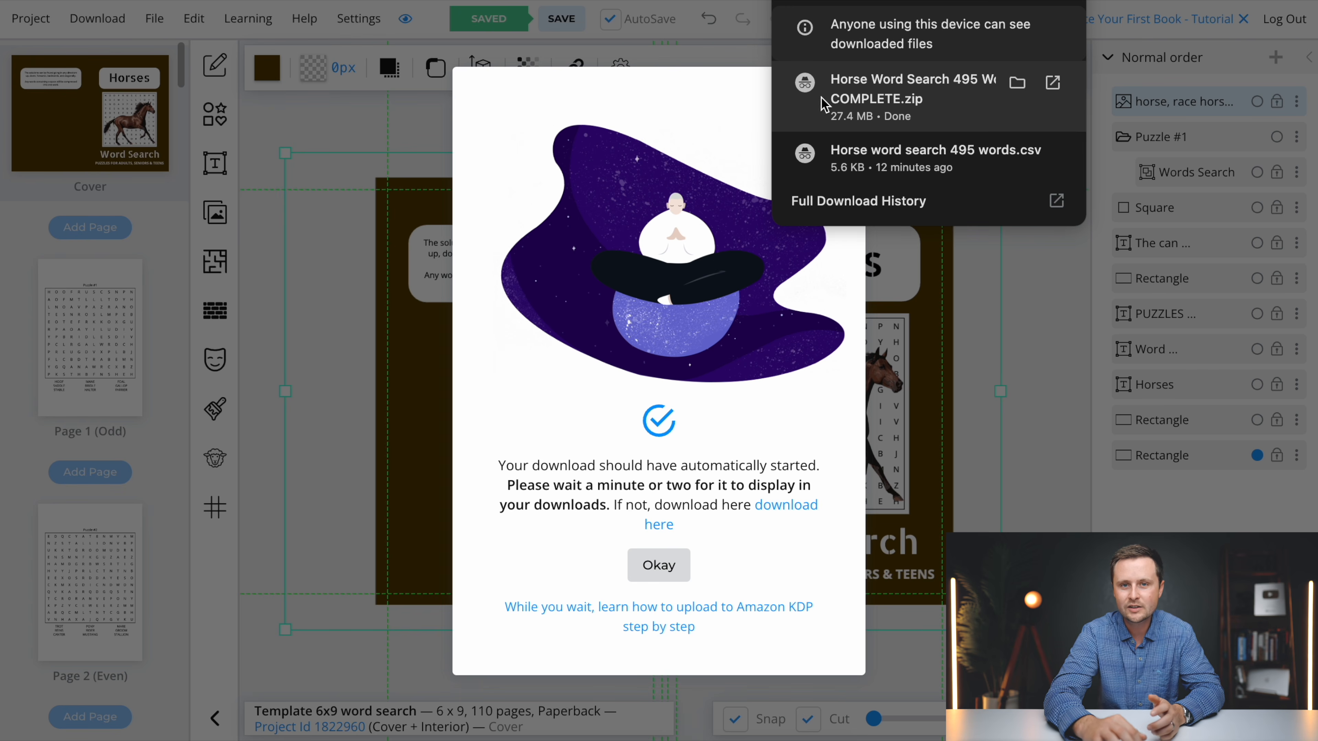
# Unpack the downloaded "Horse Word Search 495 Words COMPLETE" zip and open its folder to check the cover and interior PDFs.
pyautogui.click(905, 104)
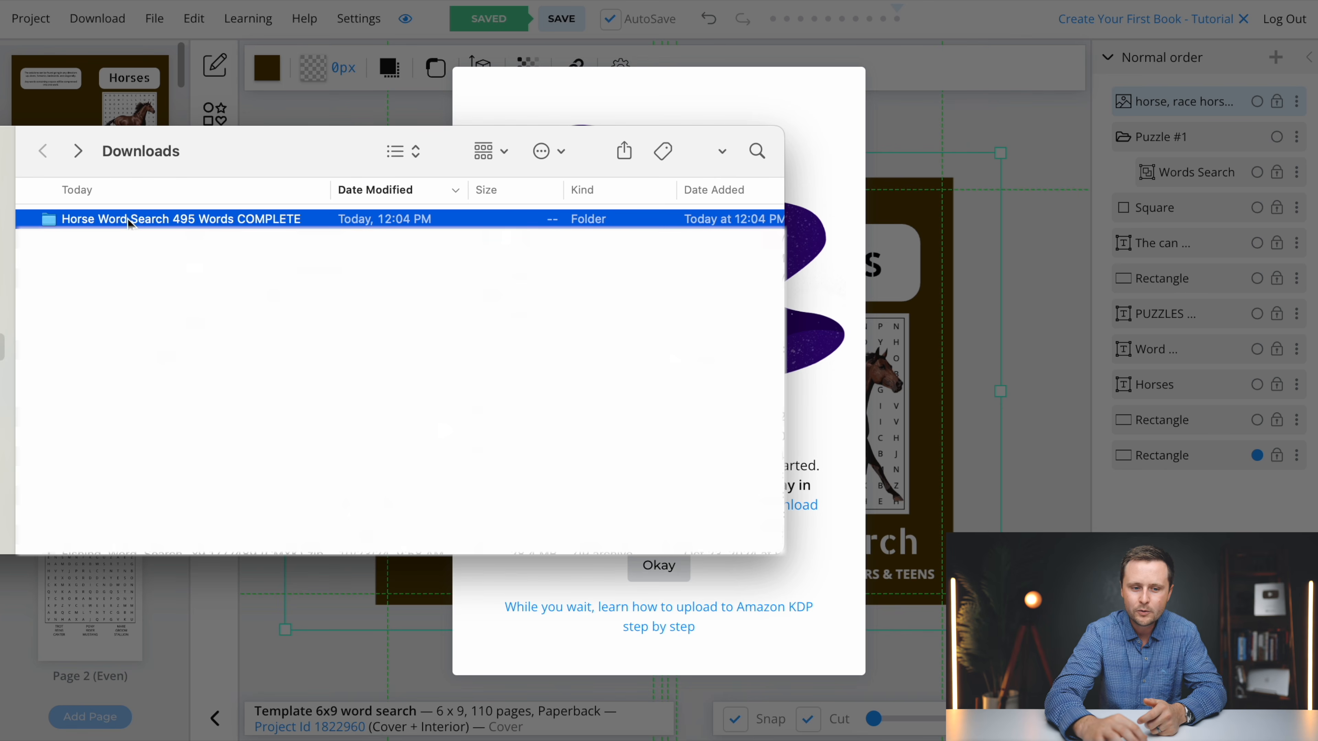
pyautogui.doubleClick(129, 219)
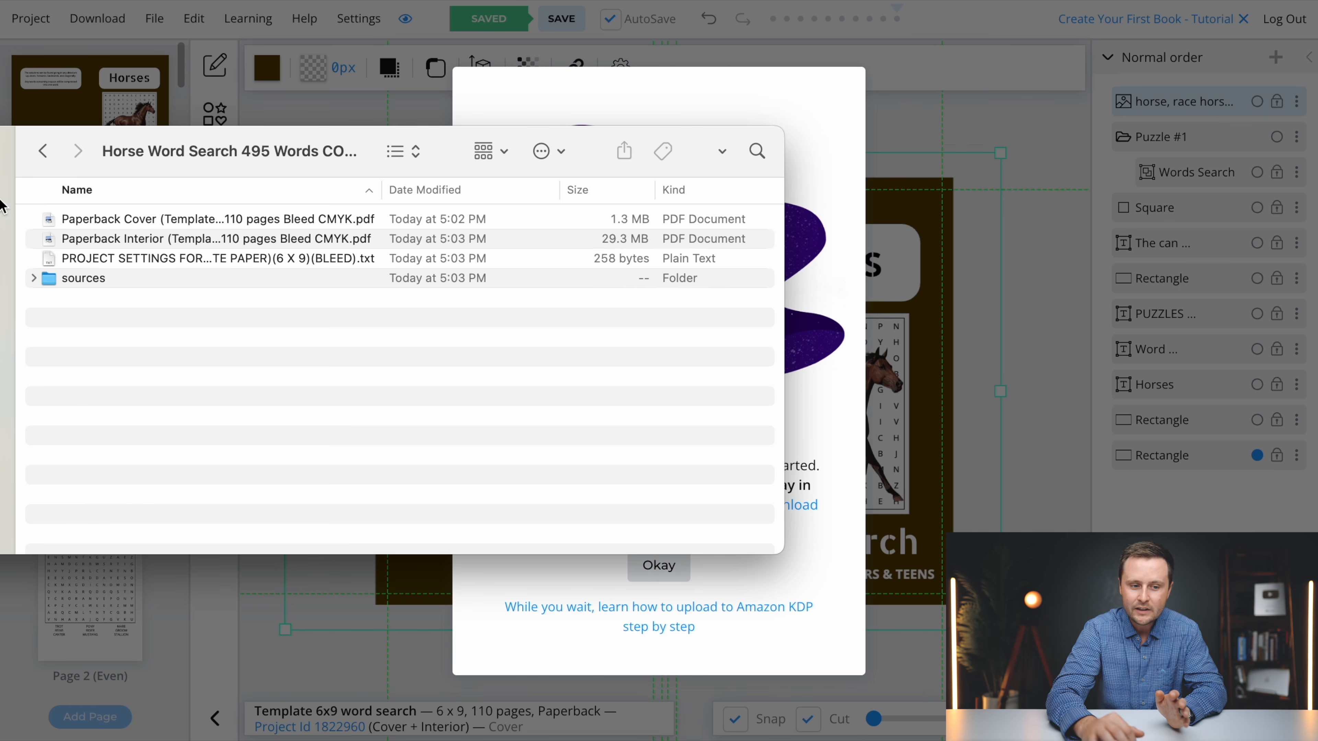
pyautogui.click(678, 177)
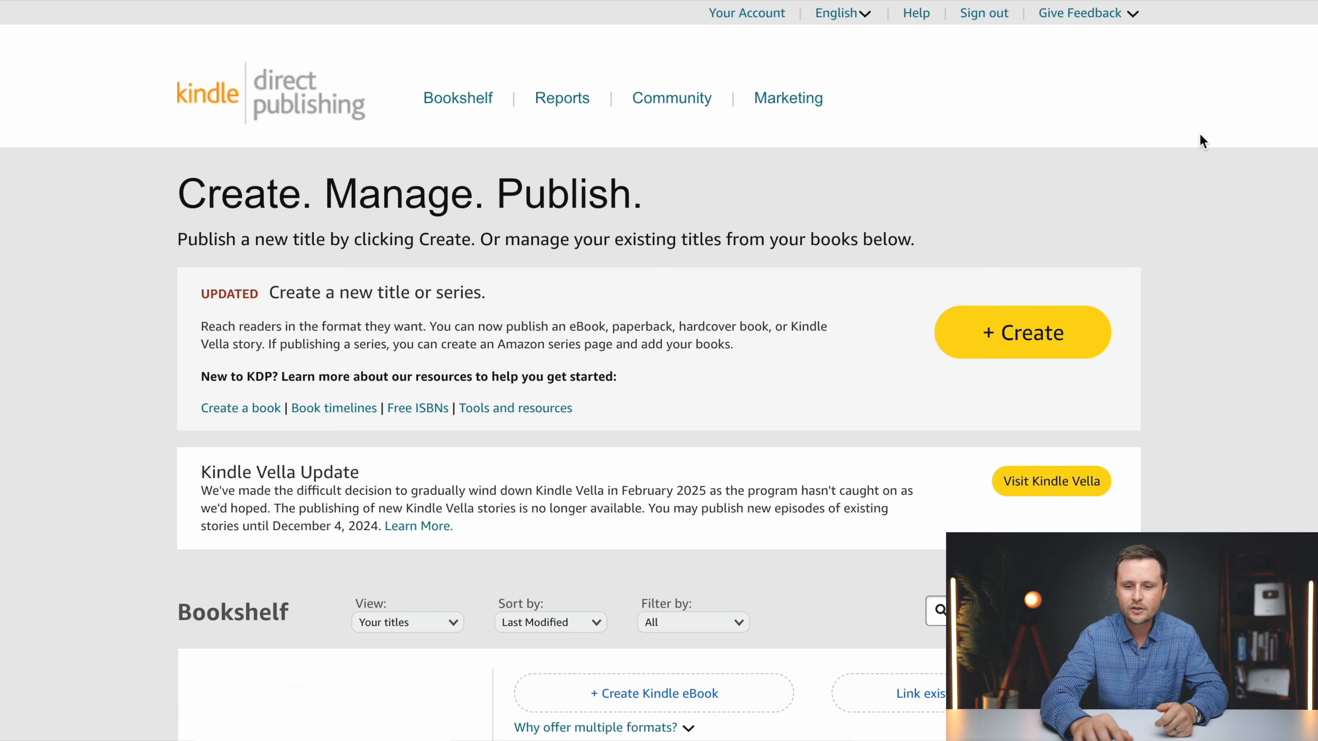
# Switch to Kindle Direct Publishing, start a new paperback title and look over its details form.
pyautogui.click(1033, 339)
pyautogui.scroll(-3, 819, 293)
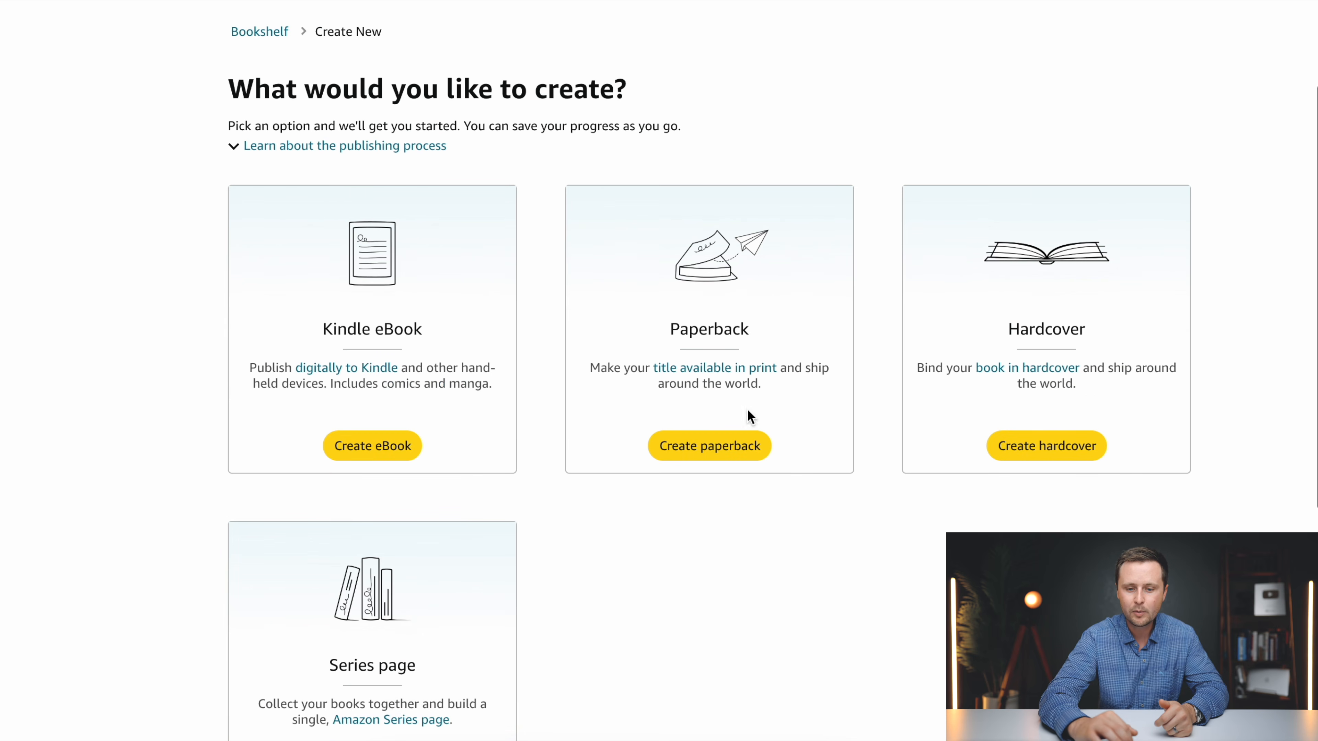
pyautogui.click(710, 449)
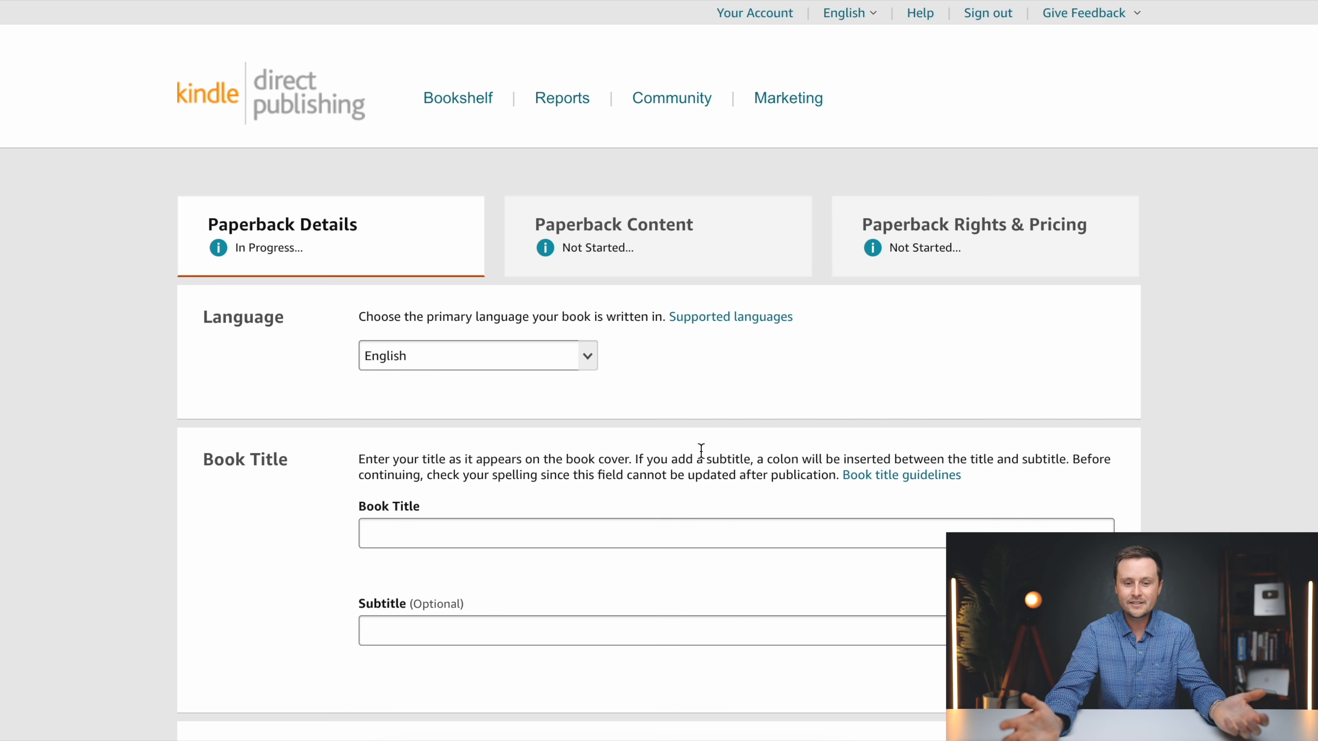
pyautogui.scroll(-8, 701, 451)
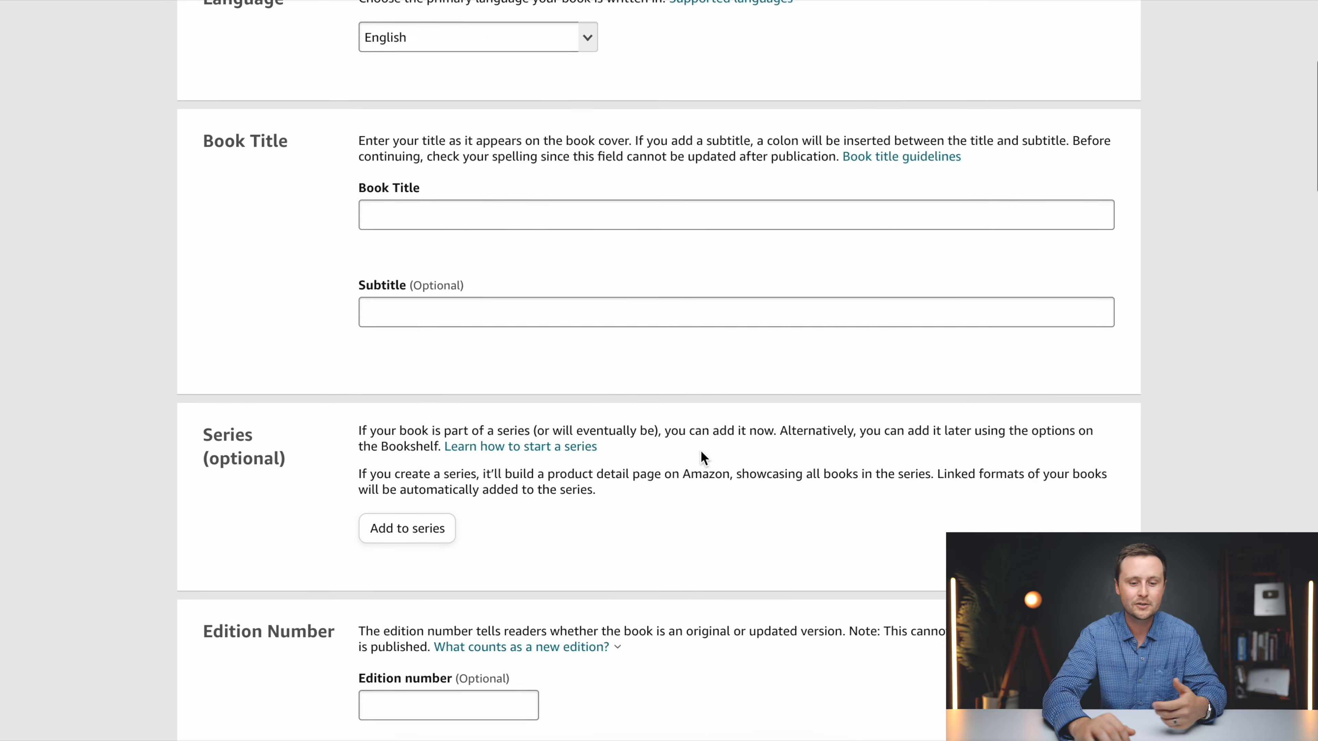
pyautogui.scroll(8, 699, 450)
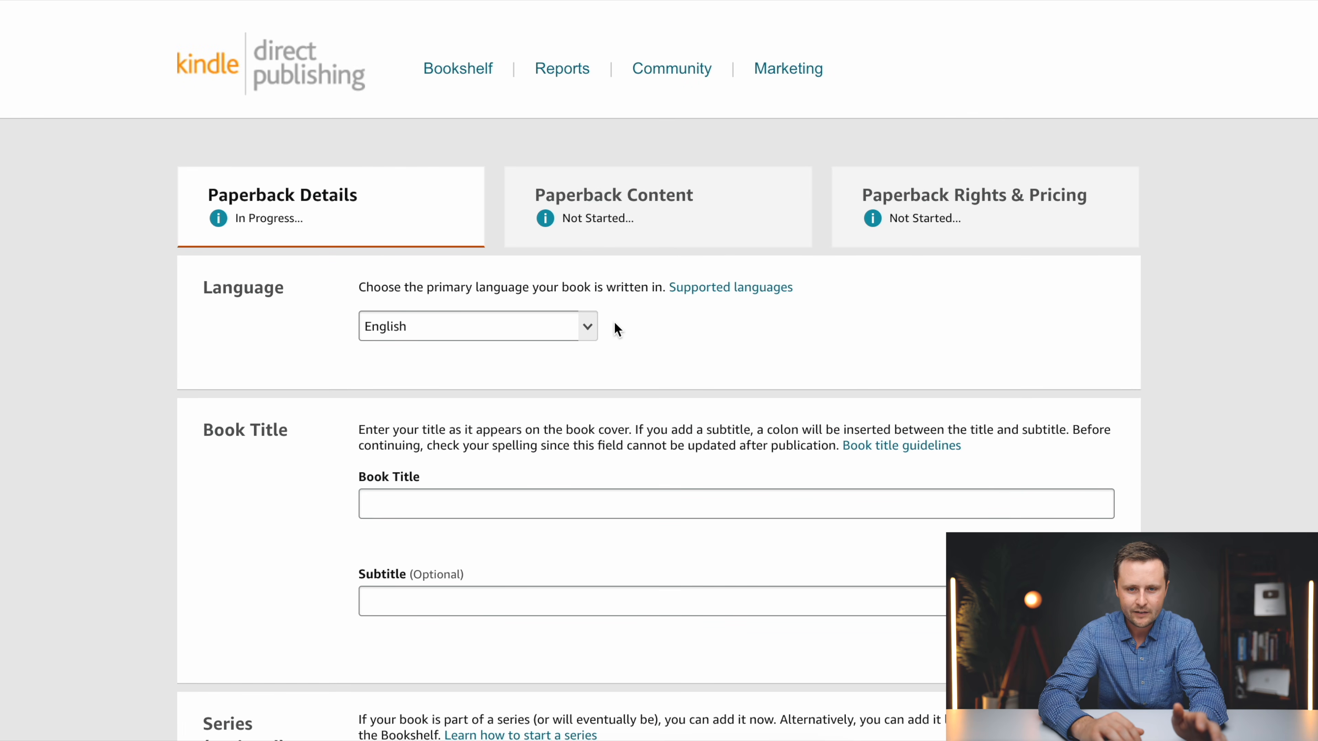
# Switch to the Camping Word Search listing on Amazon and examine how its title and subtitle are worded.
pyautogui.scroll(-3, 613, 321)
pyautogui.click(412, 348)
pyautogui.click(397, 450)
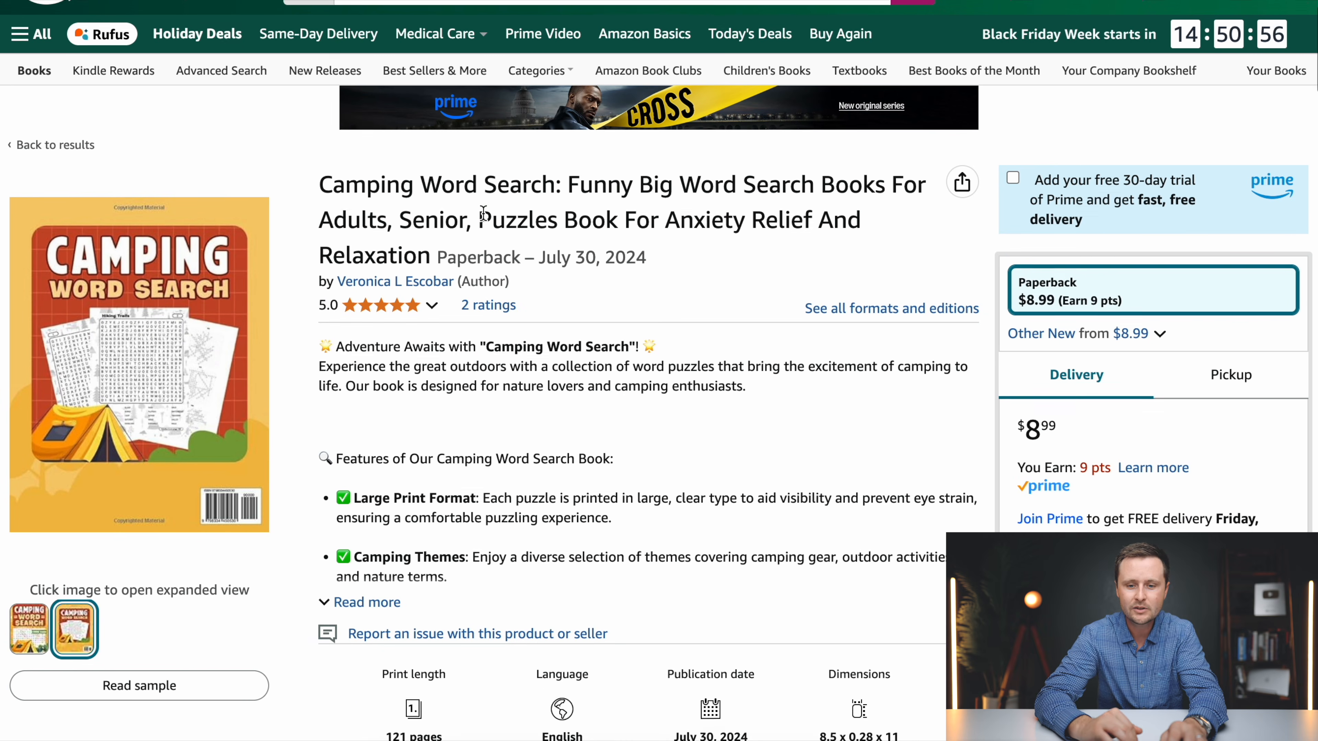
pyautogui.moveTo(326, 192); pyautogui.dragTo(433, 258)
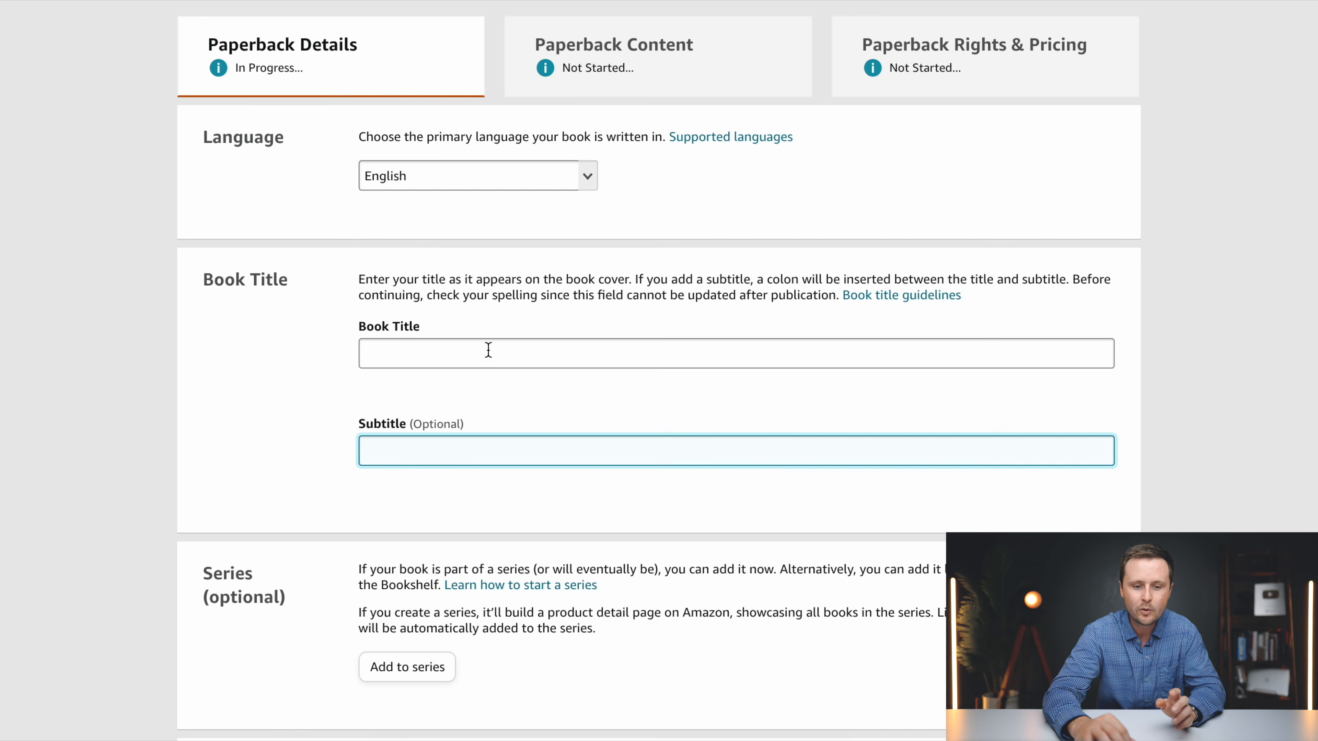
# Back in the paperback details form, enter "Horse Word Search Puzzle Book" as the book title.
pyautogui.click(488, 351)
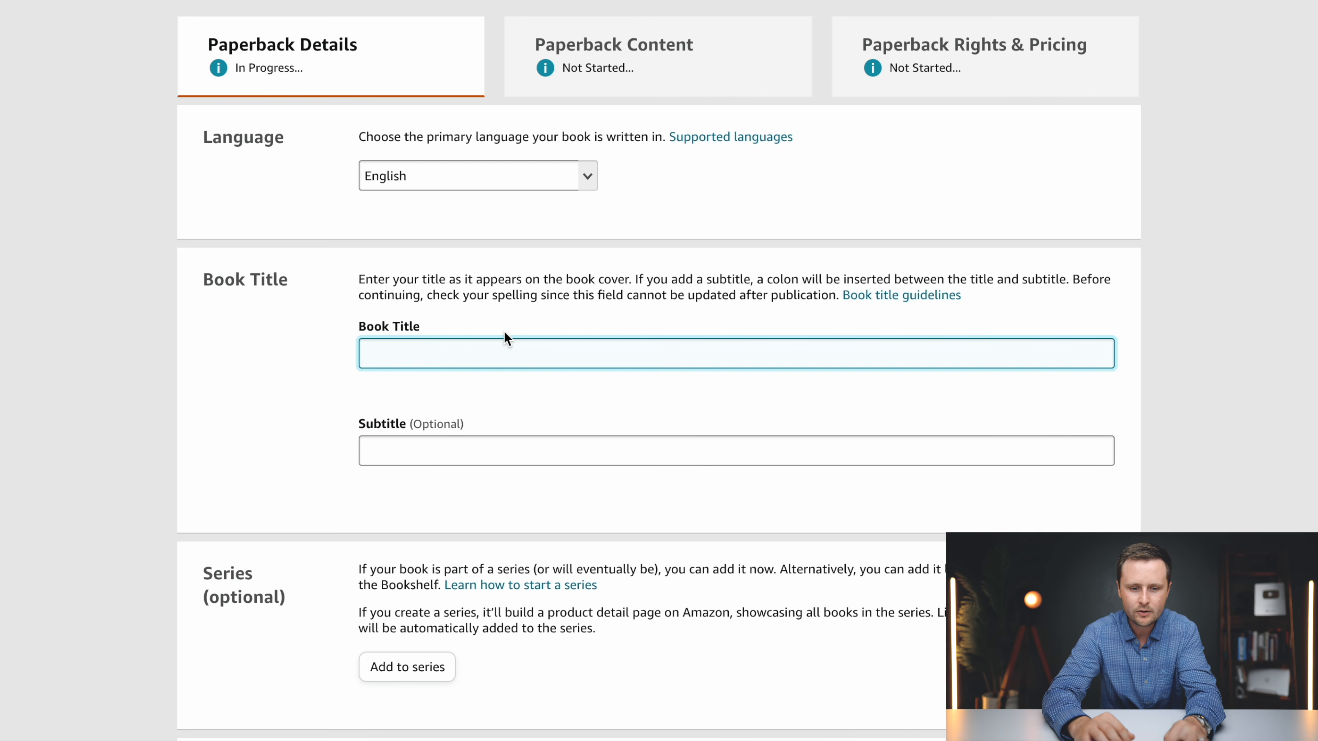
pyautogui.write('X Word Search Puzzle Book')
pyautogui.doubleClick(373, 355)
pyautogui.press('BackSpace')
pyautogui.write('Horse')
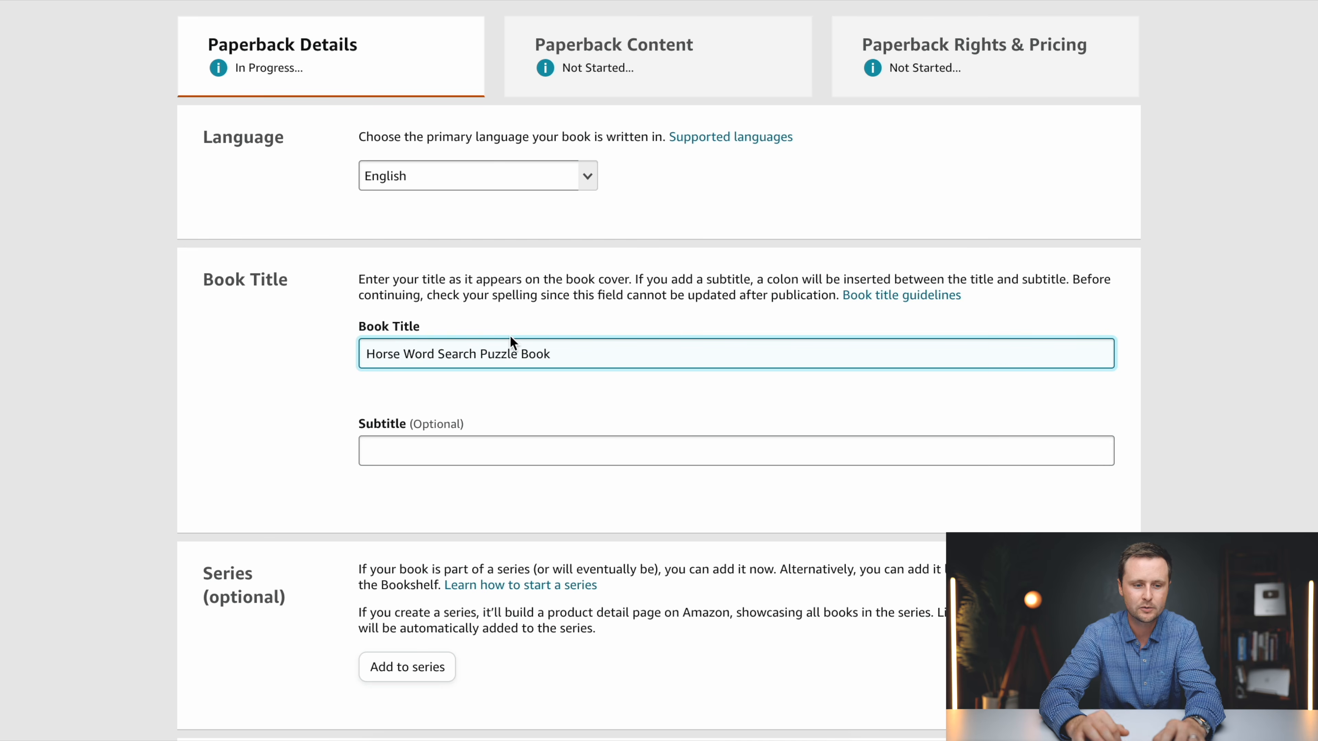
# Paste the prepared subtitle template beginning "Word Searches with Easy to Read Print about X, X, X and More" into the subtitle.
pyautogui.press('Tab')
pyautogui.hotkey('ctrl', 'v')
pyautogui.moveTo(627, 451); pyautogui.dragTo(344, 451)
pyautogui.click(491, 453)
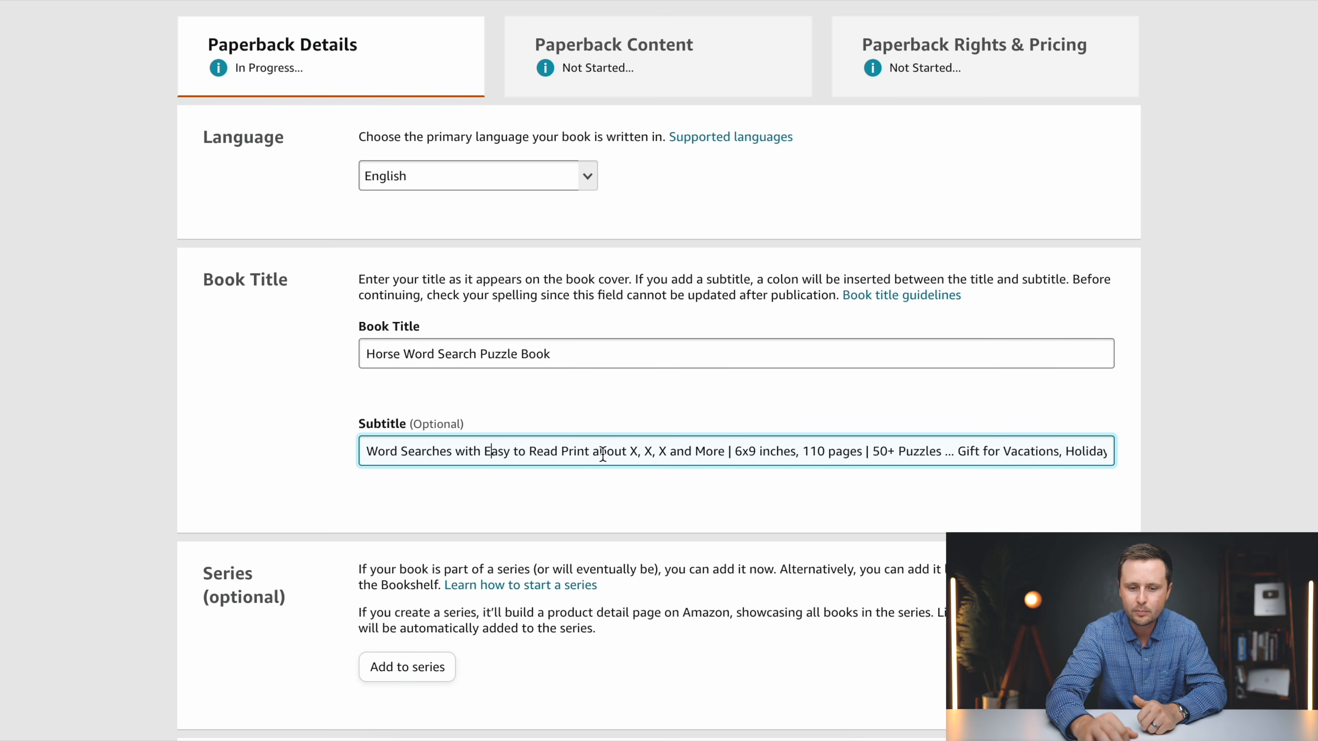
# Replace the subtitle's three X placeholders with "Horses", "Horseback Riding" and "Horse Racing", and check the rest of the text.
pyautogui.doubleClick(635, 450)
pyautogui.write('Horses')
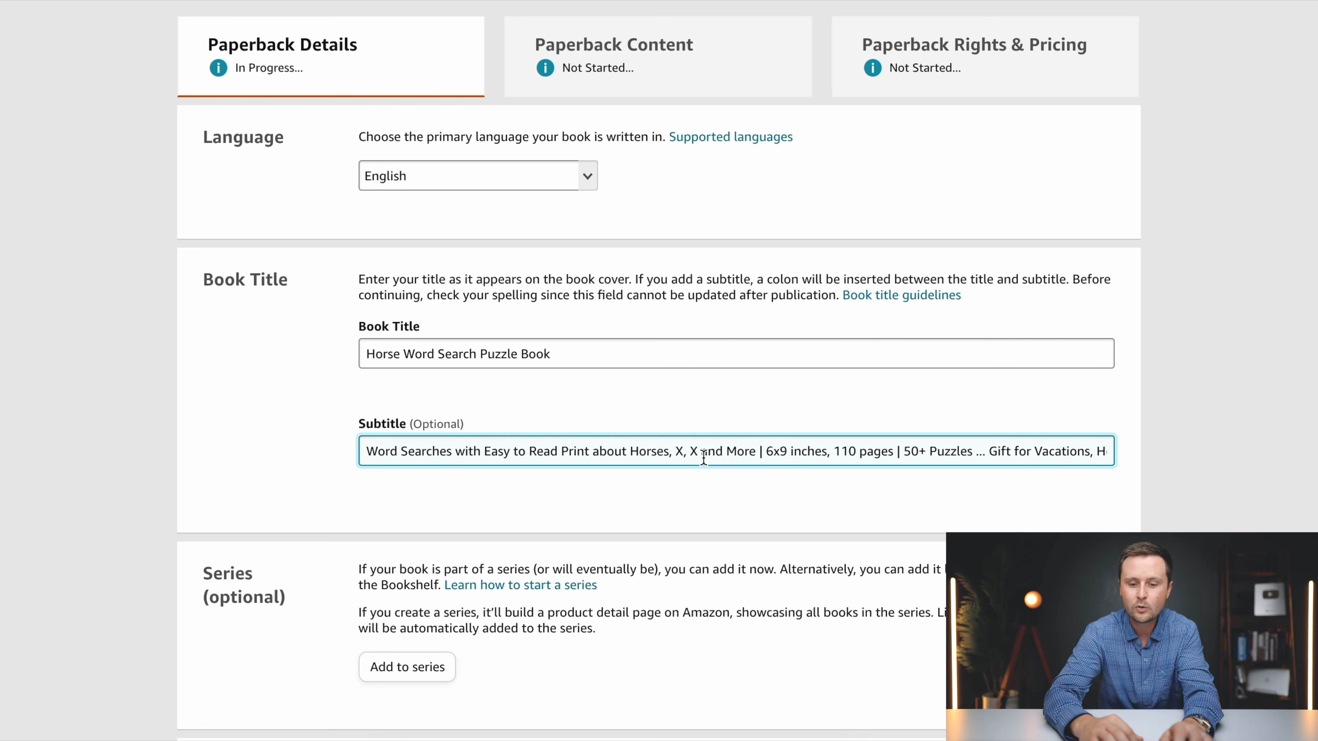
pyautogui.doubleClick(679, 451)
pyautogui.write('Horseback Riding')
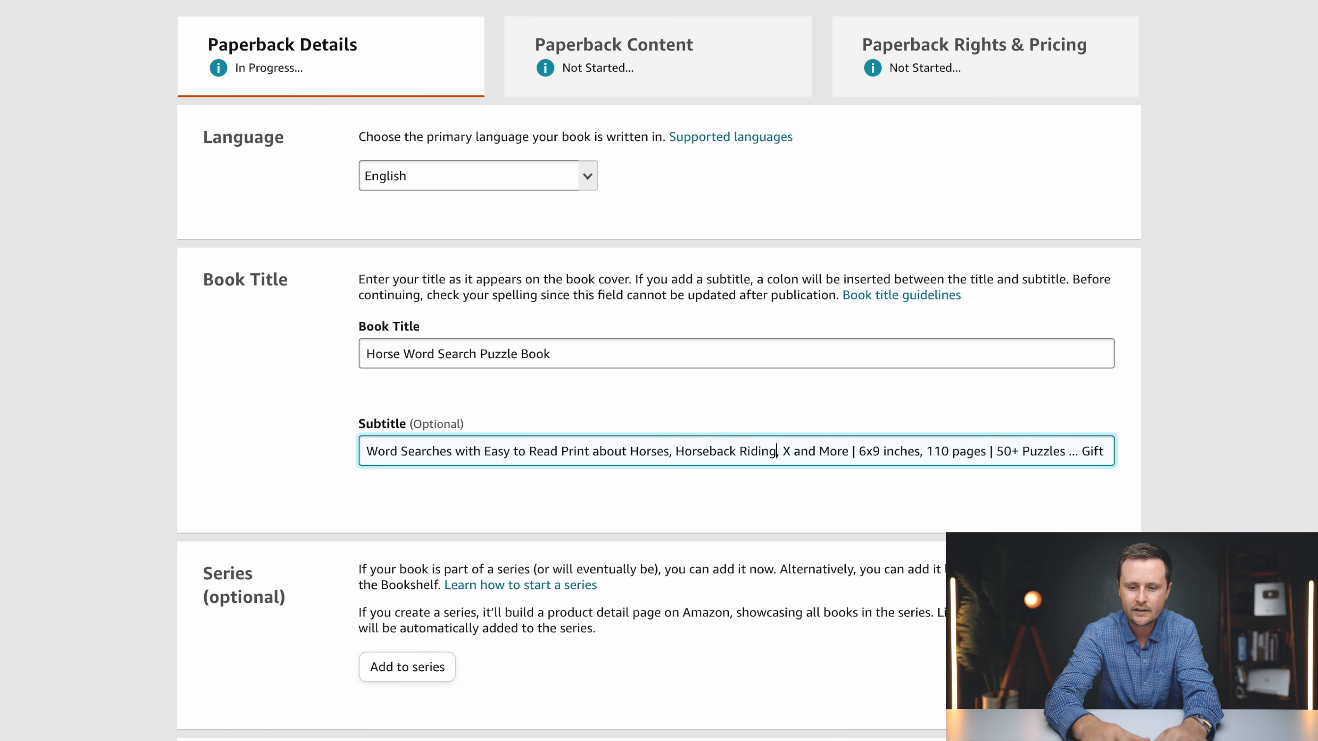
pyautogui.doubleClick(793, 451)
pyautogui.write('Horse Racing')
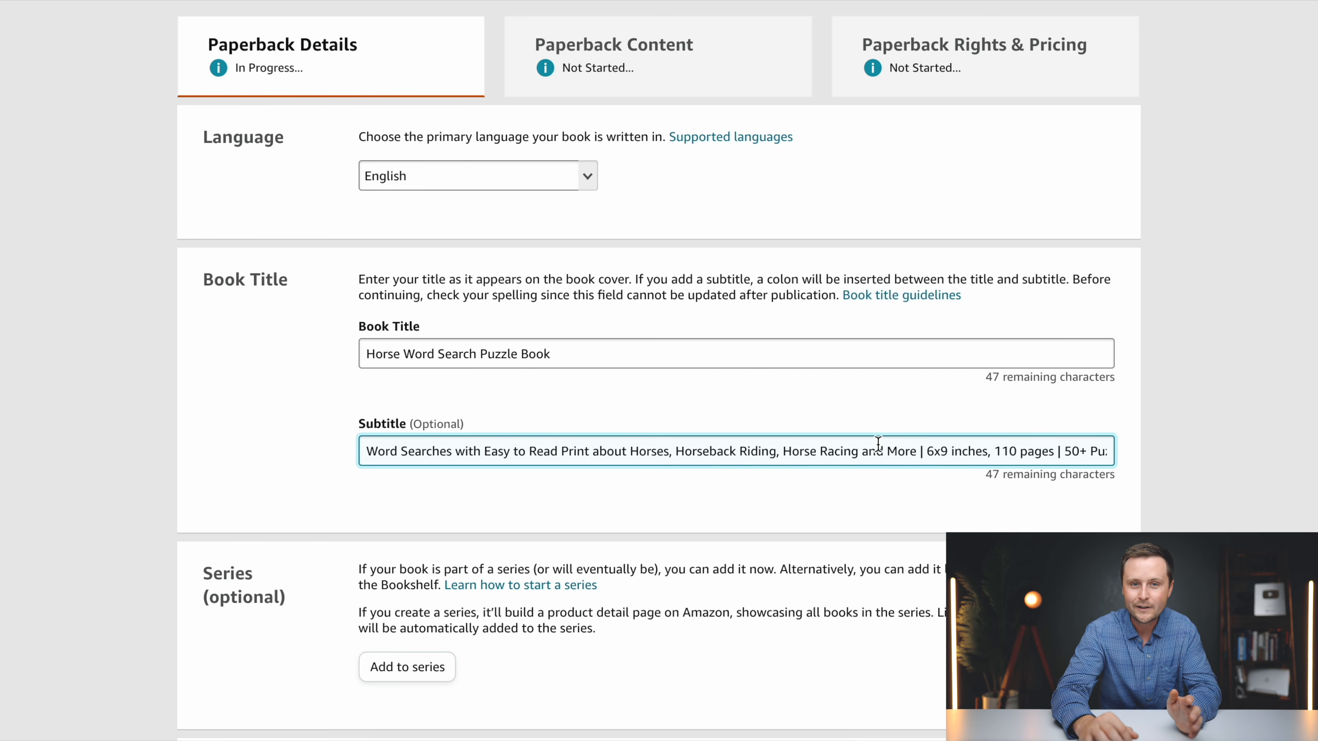
pyautogui.moveTo(862, 451); pyautogui.dragTo(1105, 450)
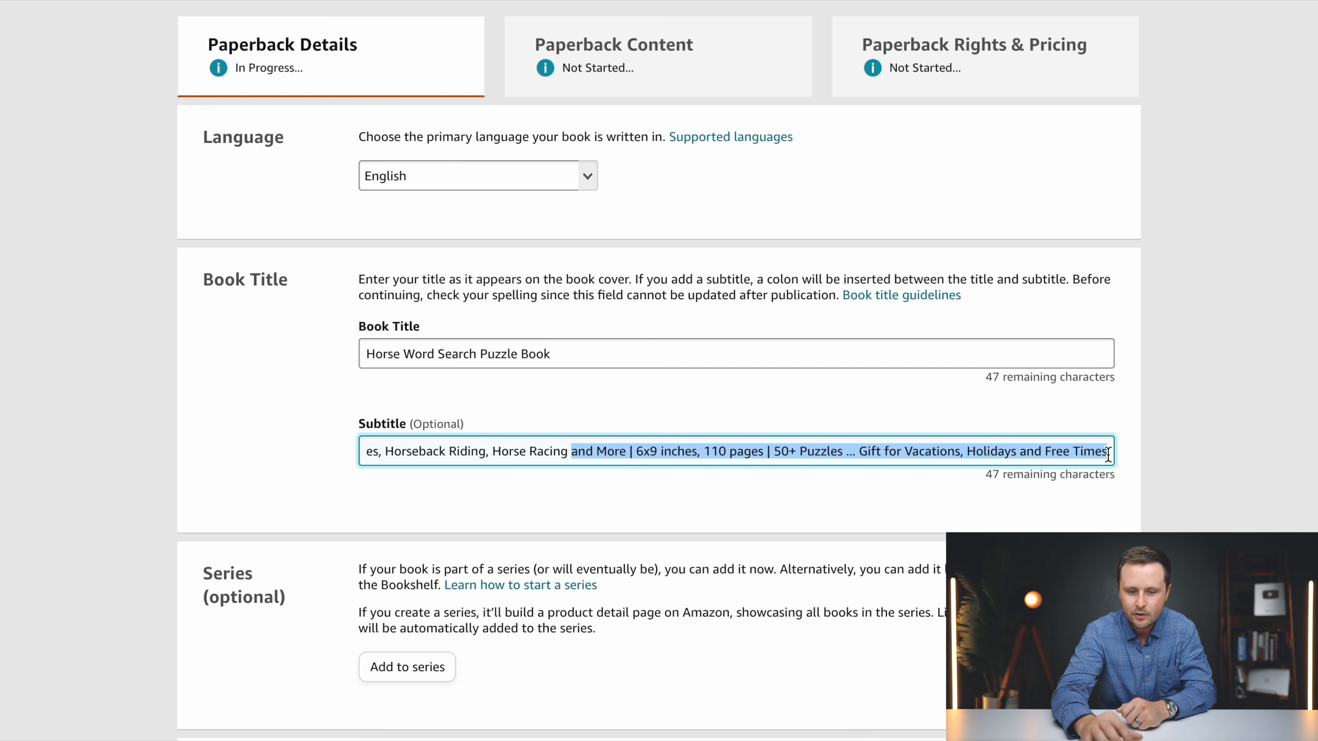
pyautogui.click(651, 450)
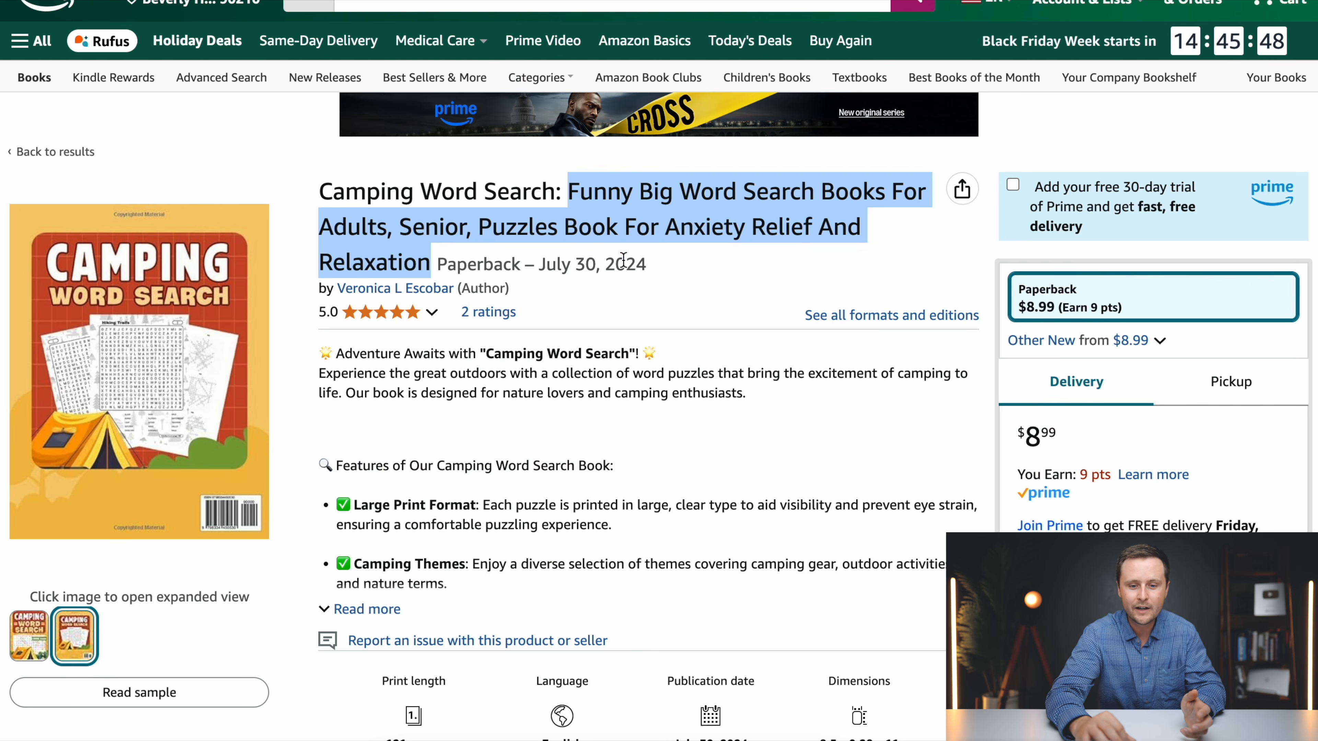
# On Amazon, return from the Camping Word Search listing to the search results and examine the titles and subtitles of similar books.
pyautogui.click(624, 259)
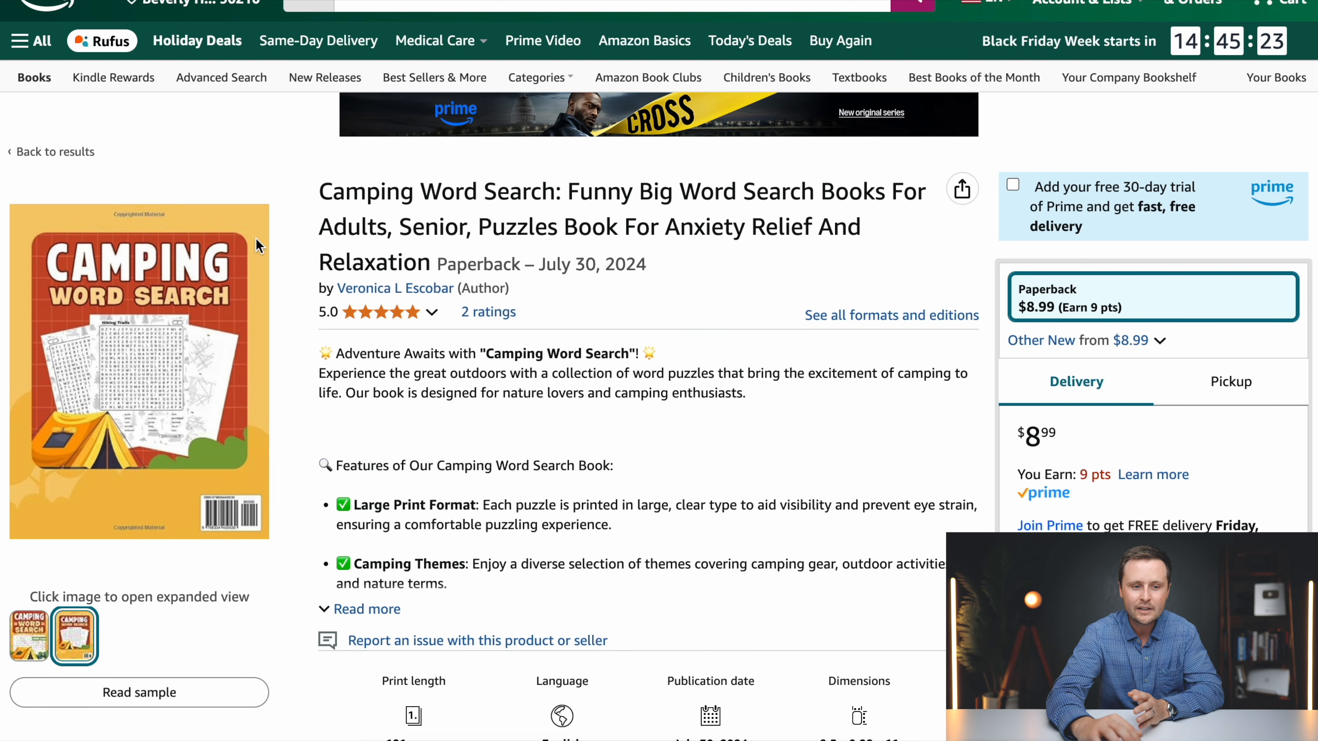
pyautogui.click(56, 151)
pyautogui.scroll(10, 947, 353)
pyautogui.scroll(2, 946, 353)
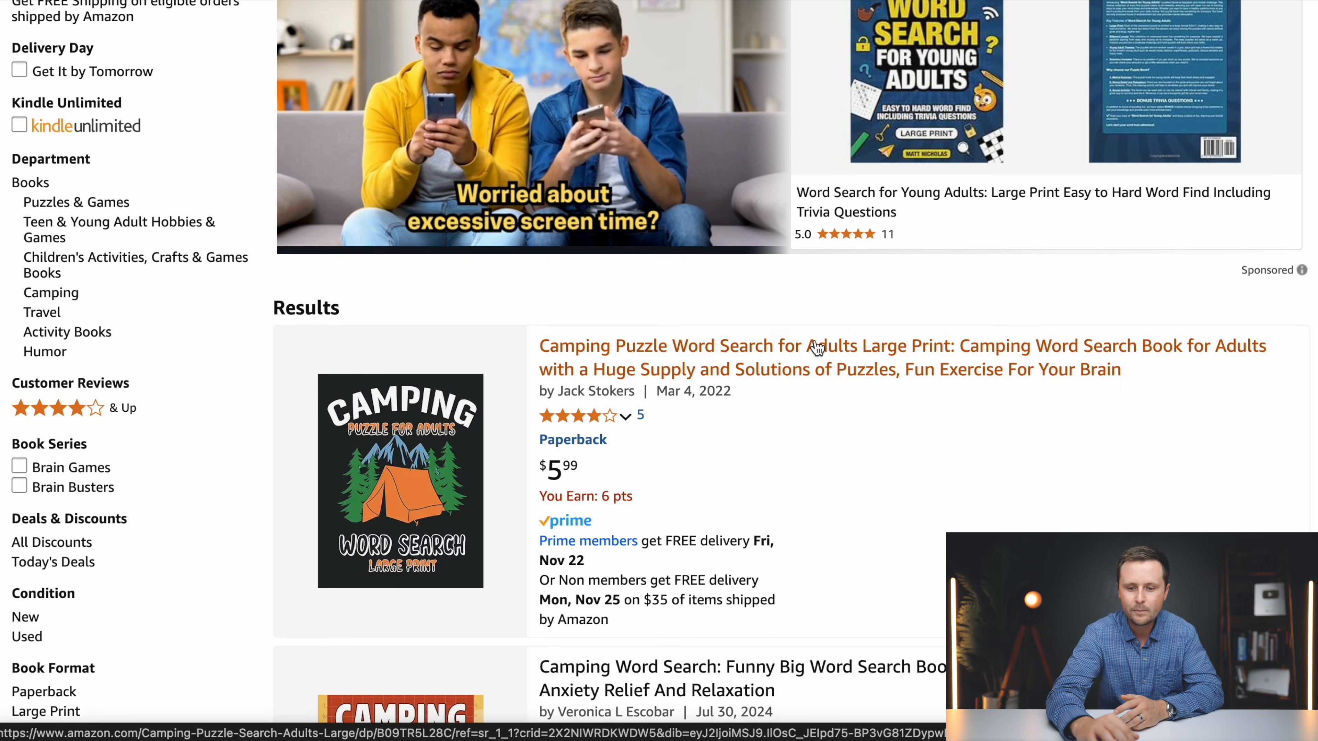
pyautogui.scroll(-20, 1058, 483)
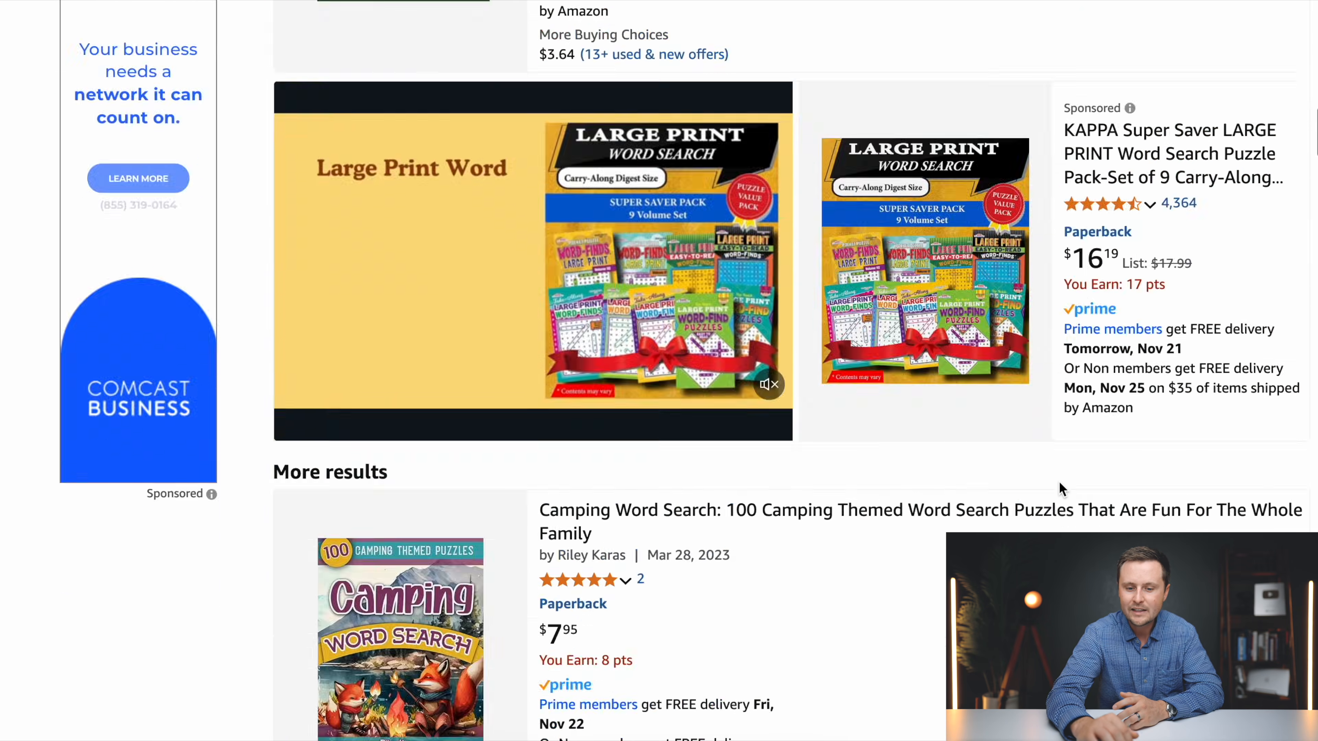
pyautogui.scroll(-7, 1061, 490)
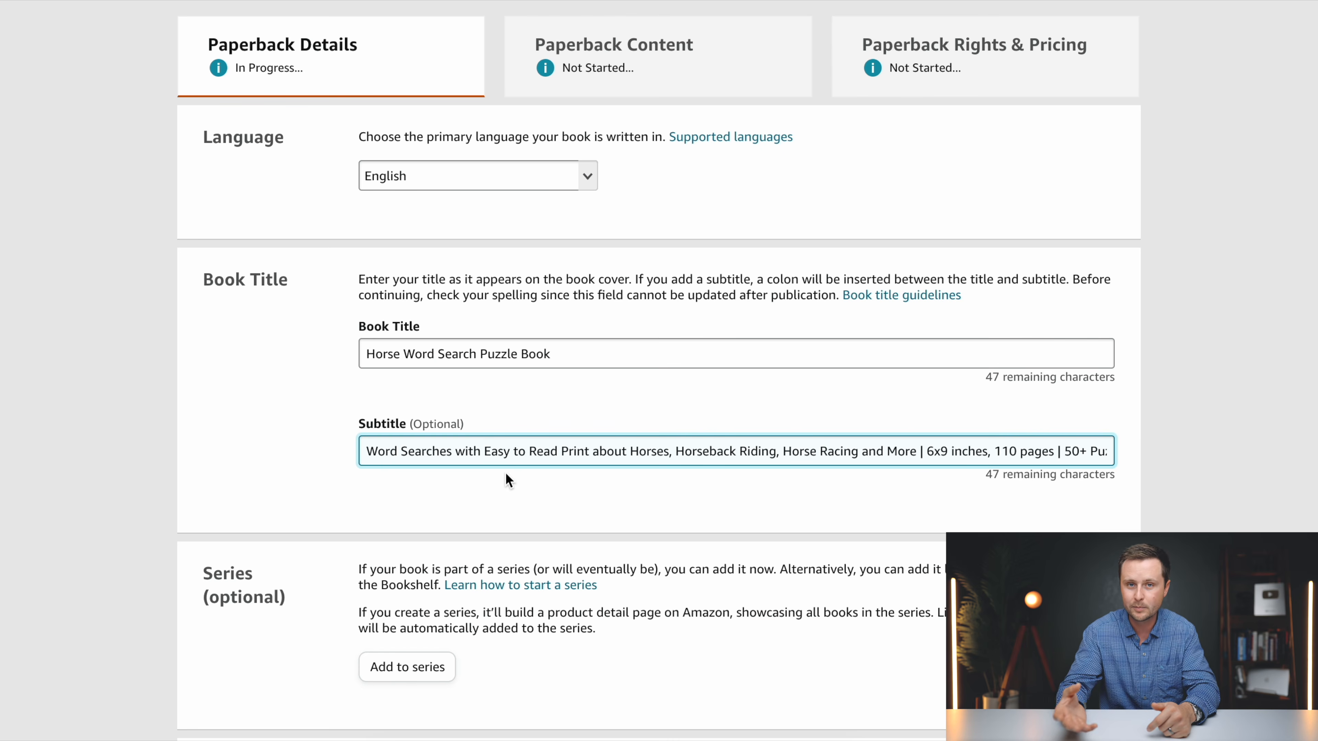
# Review the paperback form's title and subtitle, the optional series and edition number sections, and the primary author fields.
pyautogui.scroll(-1, 508, 480)
pyautogui.click(434, 337)
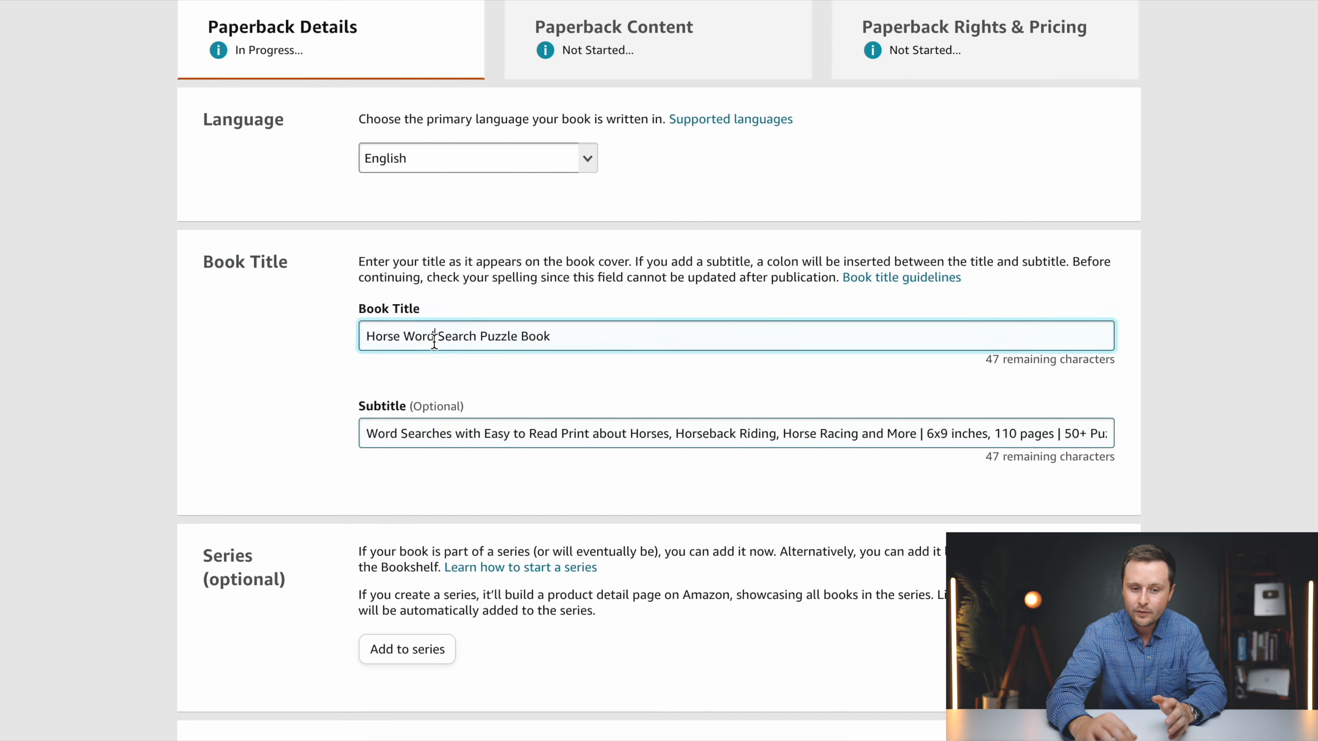
pyautogui.click(430, 435)
pyautogui.scroll(-5, 618, 464)
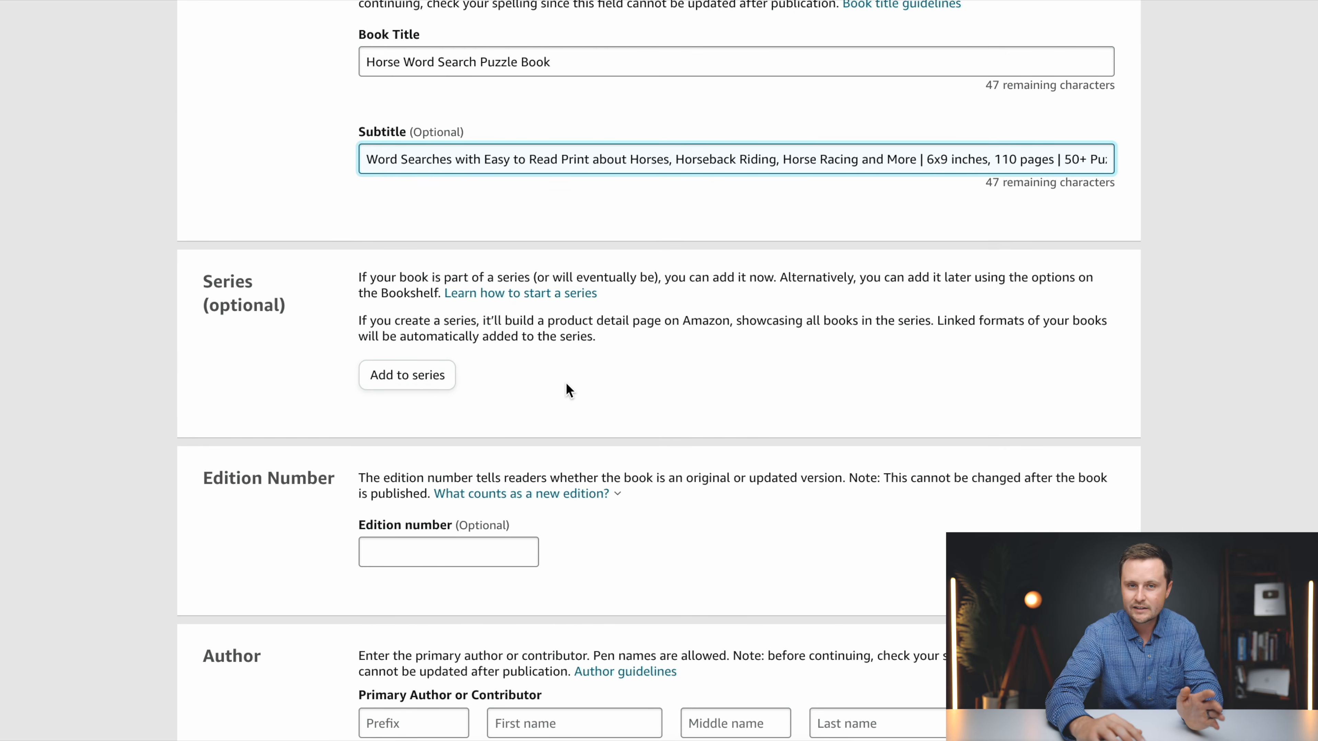
pyautogui.scroll(-2, 567, 384)
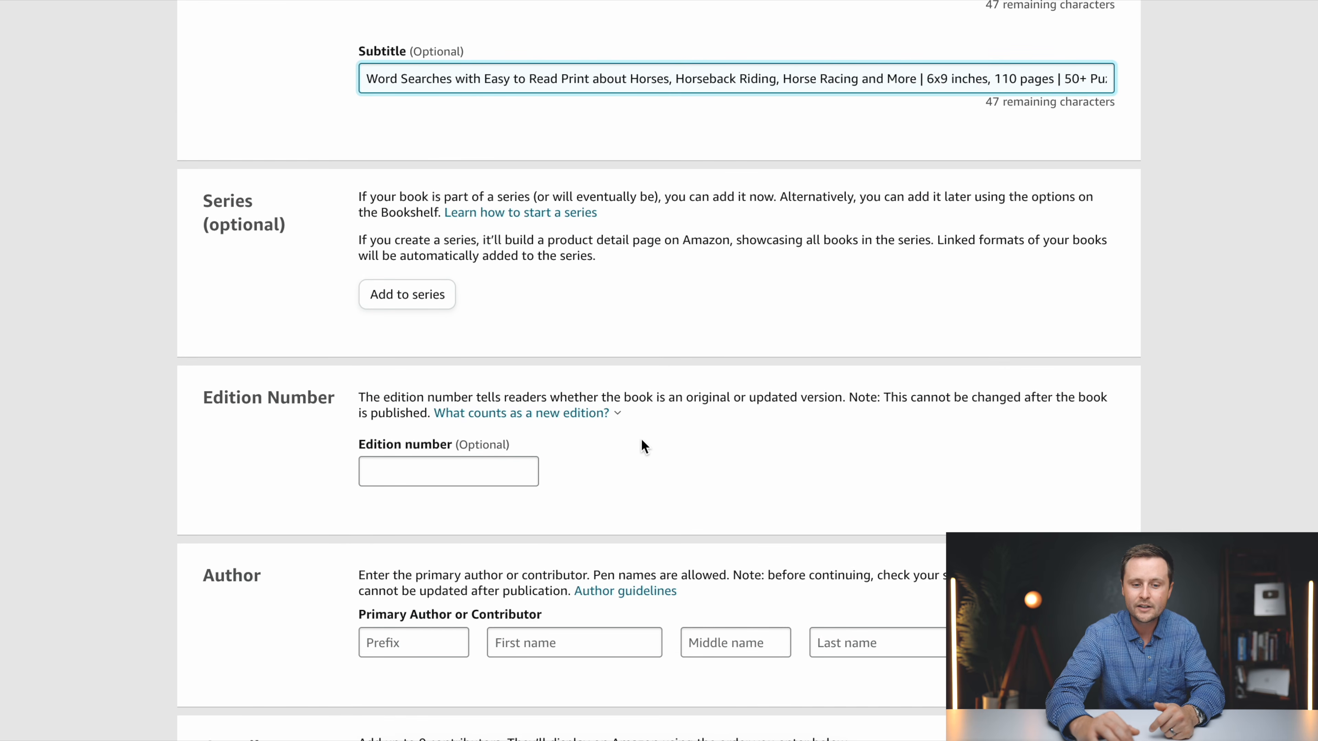
pyautogui.scroll(-5, 686, 452)
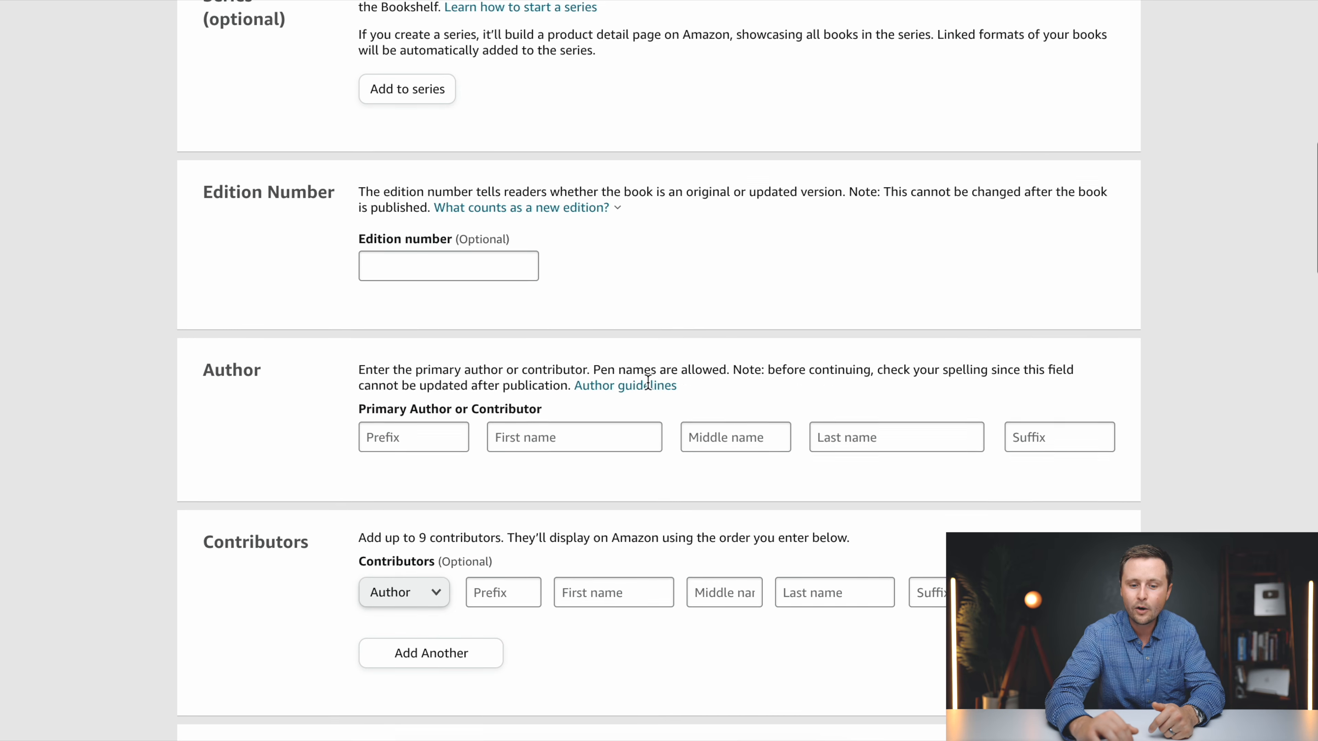
pyautogui.scroll(-1, 648, 383)
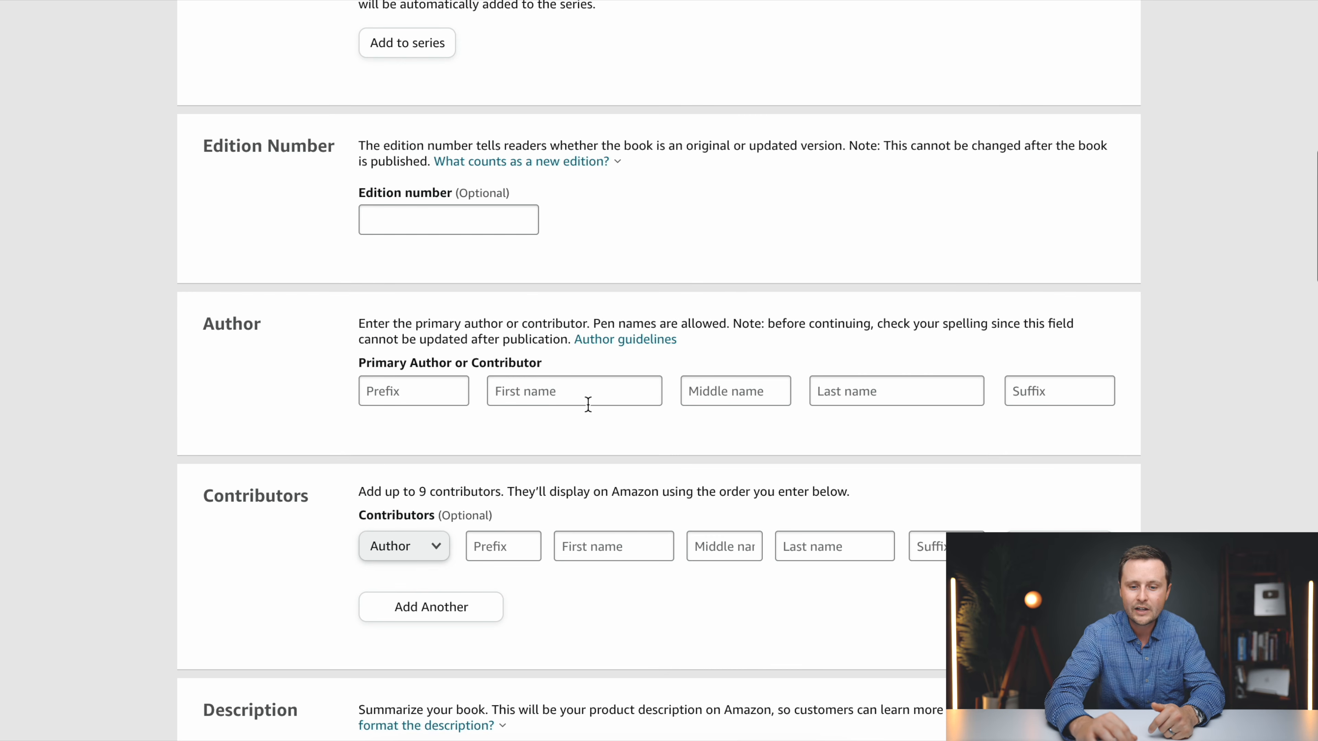
pyautogui.click(557, 398)
pyautogui.click(866, 392)
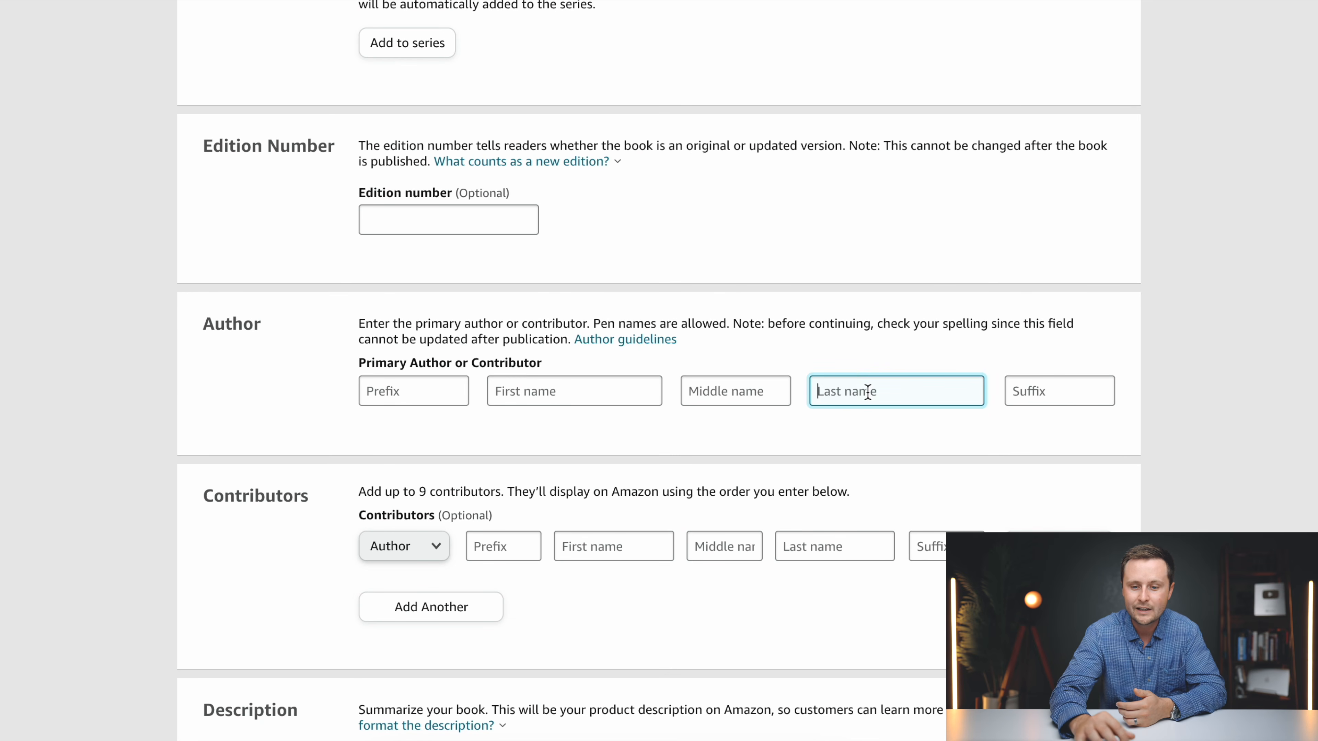
pyautogui.click(838, 358)
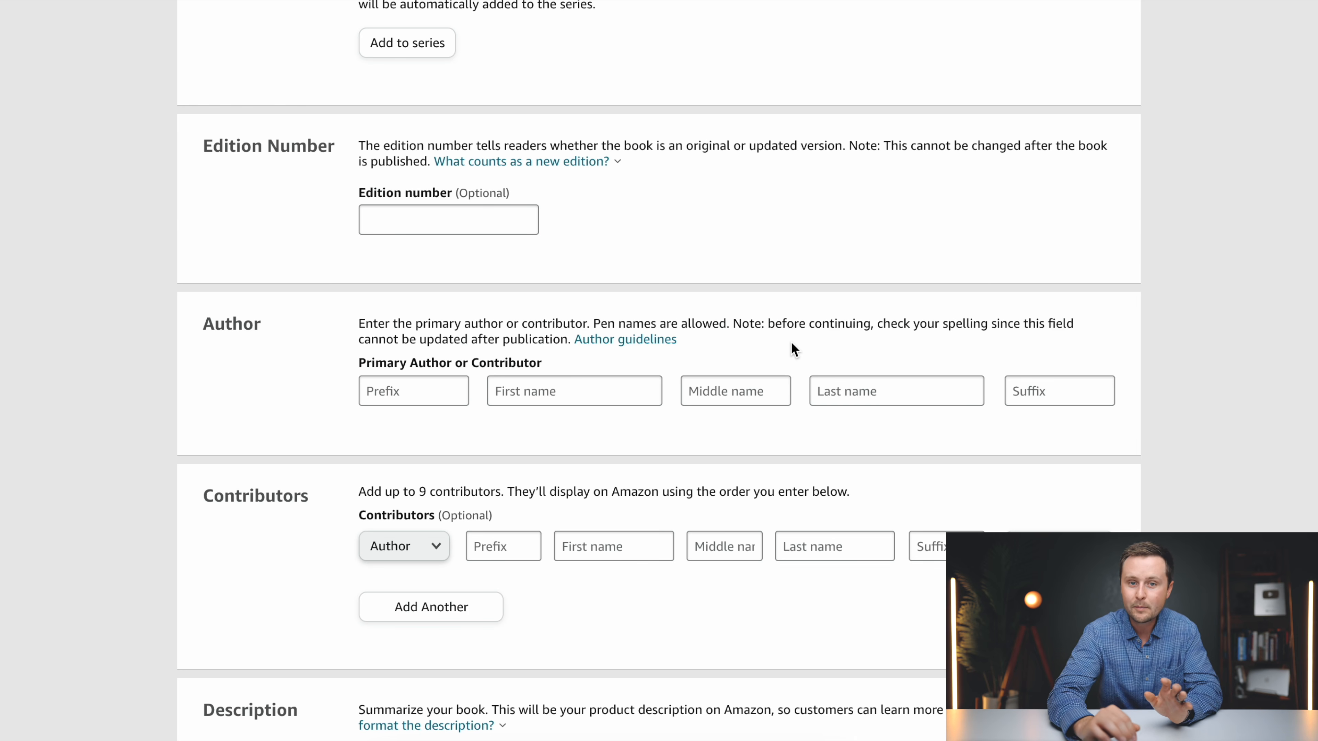
# Set the primary author to a pen name, with "GG" as the first name and "Puzzle Books" as the last name.
pyautogui.scroll(-1, 792, 343)
pyautogui.click(577, 328)
pyautogui.write('GG')
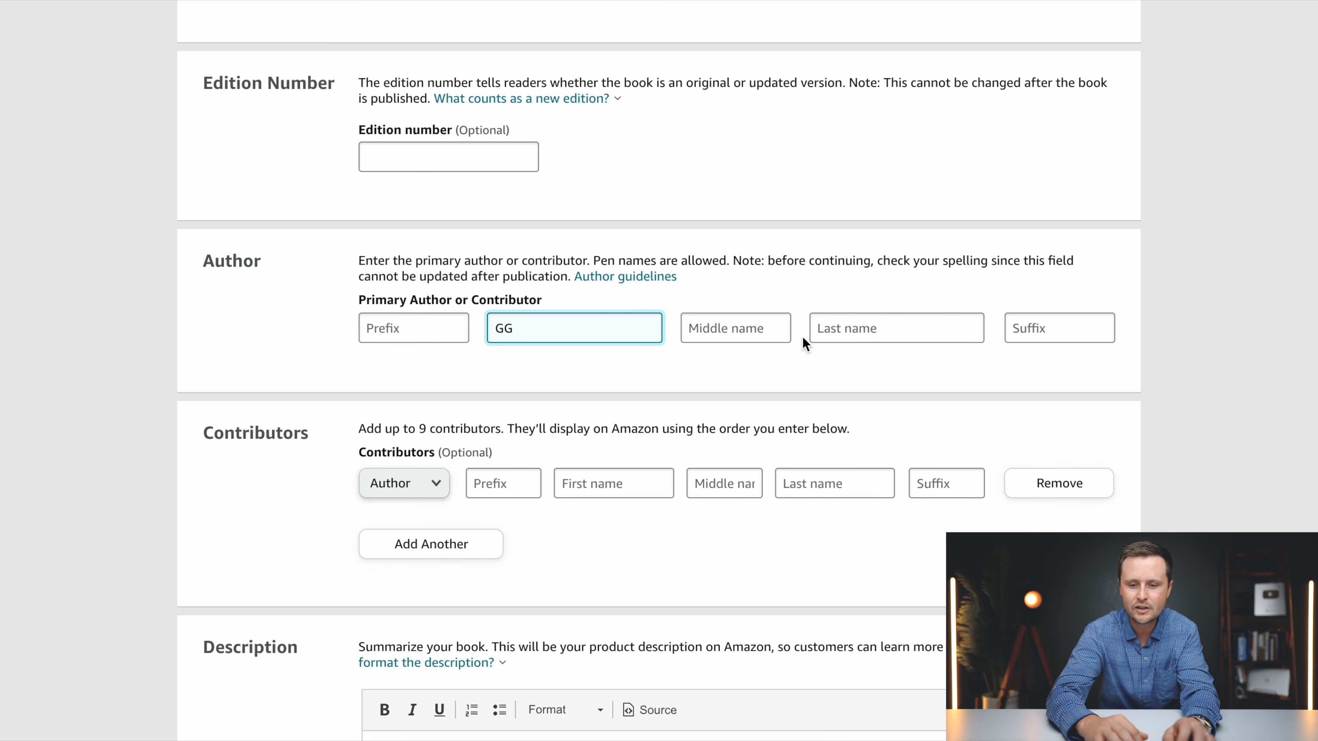
pyautogui.click(887, 337)
pyautogui.write('Puzzle Books')
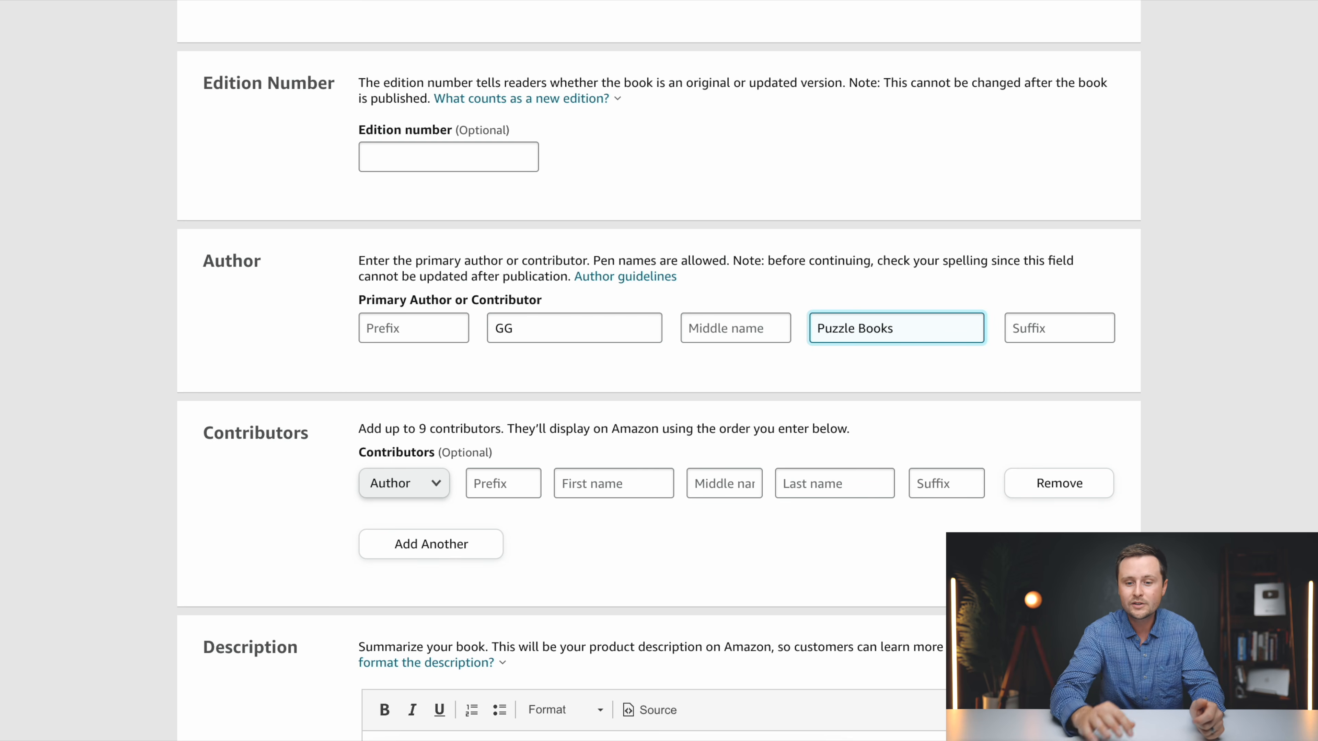
pyautogui.click(875, 368)
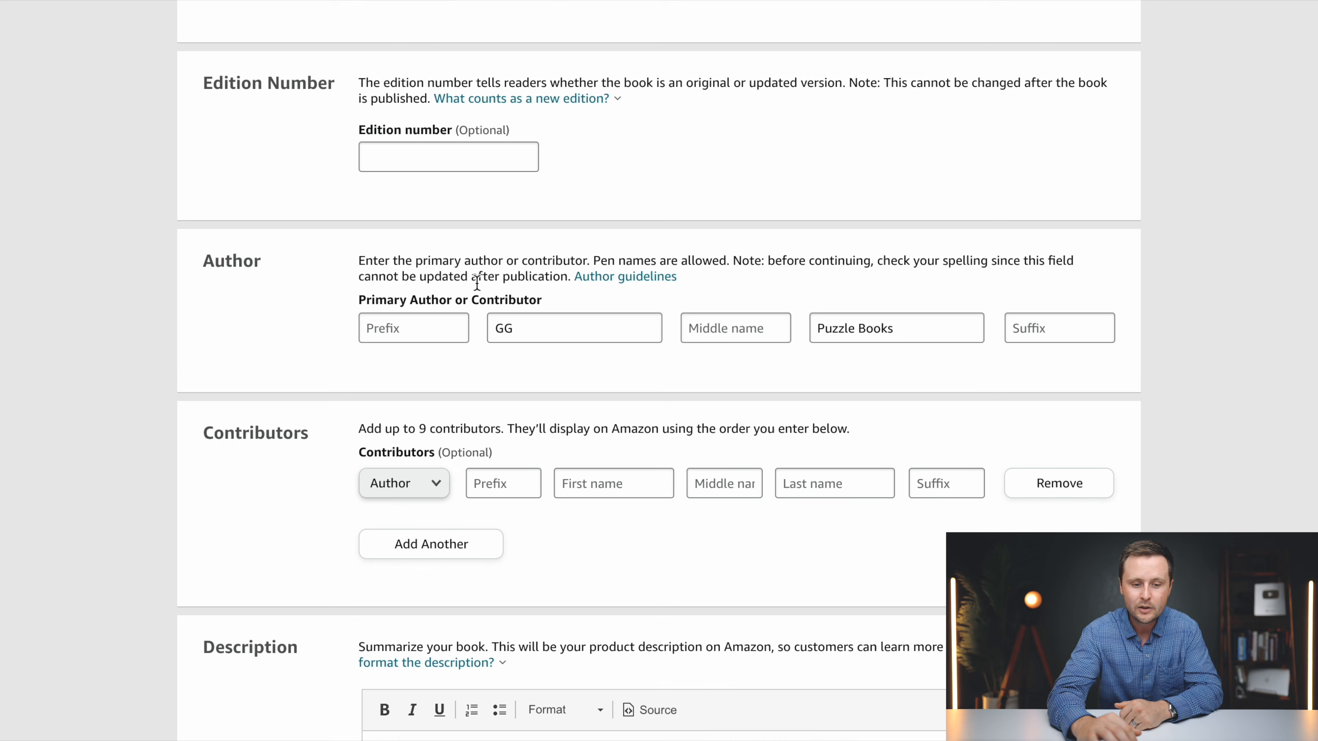
# Review the paperback form's primary author entry, the optional contributors section and the empty description section.
pyautogui.scroll(-3, 658, 474)
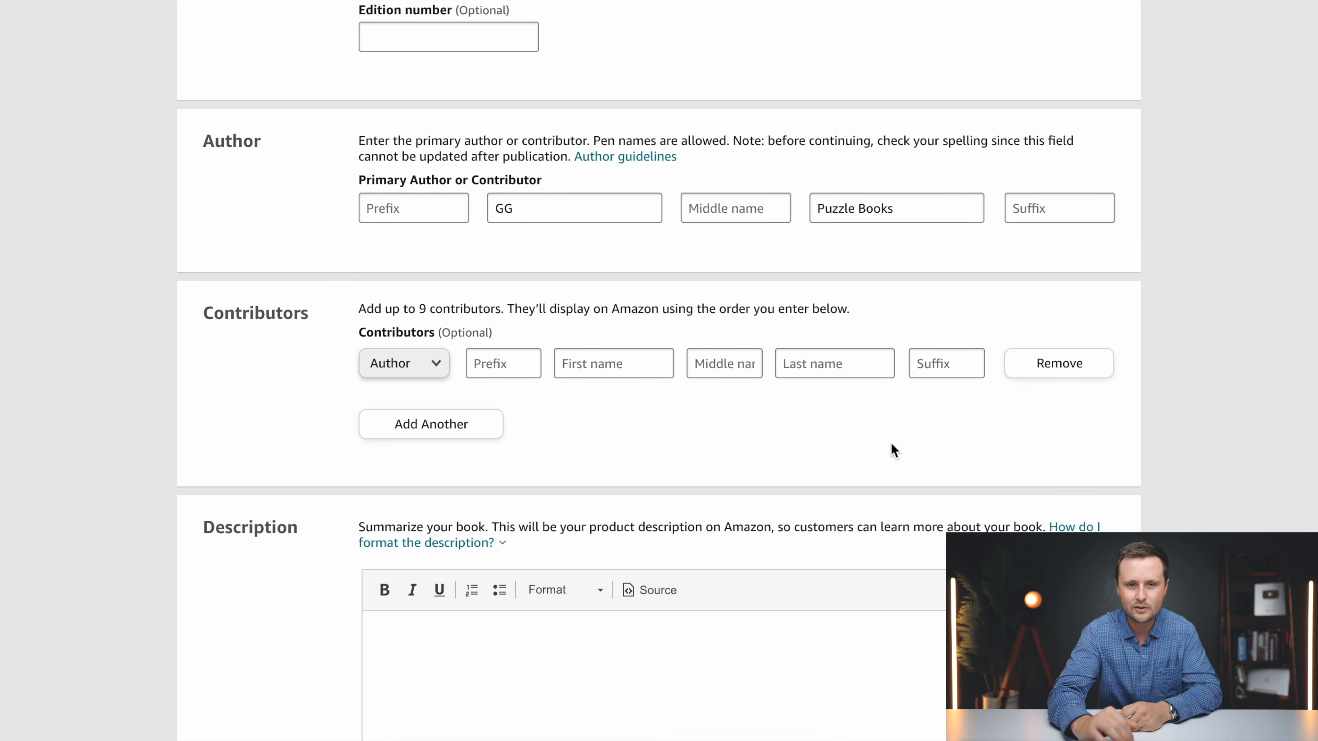
pyautogui.scroll(-1, 890, 443)
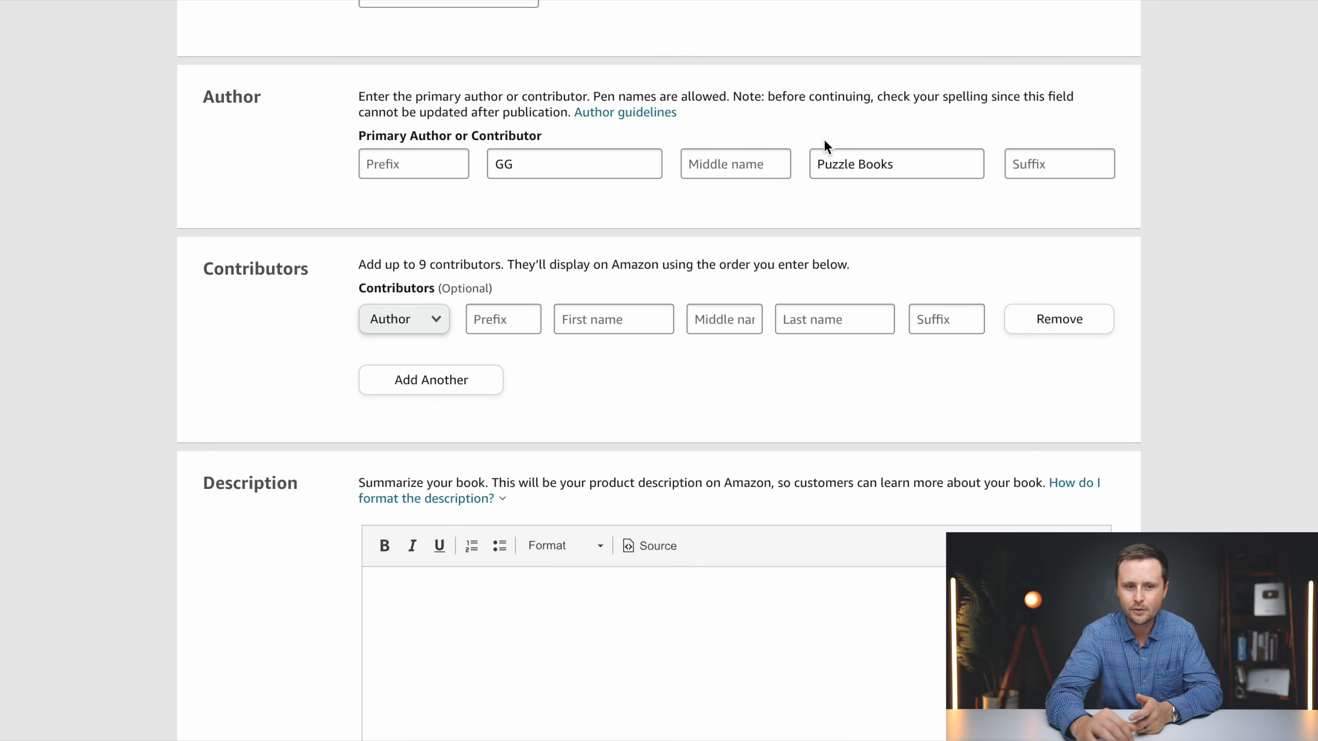
pyautogui.scroll(-1, 824, 139)
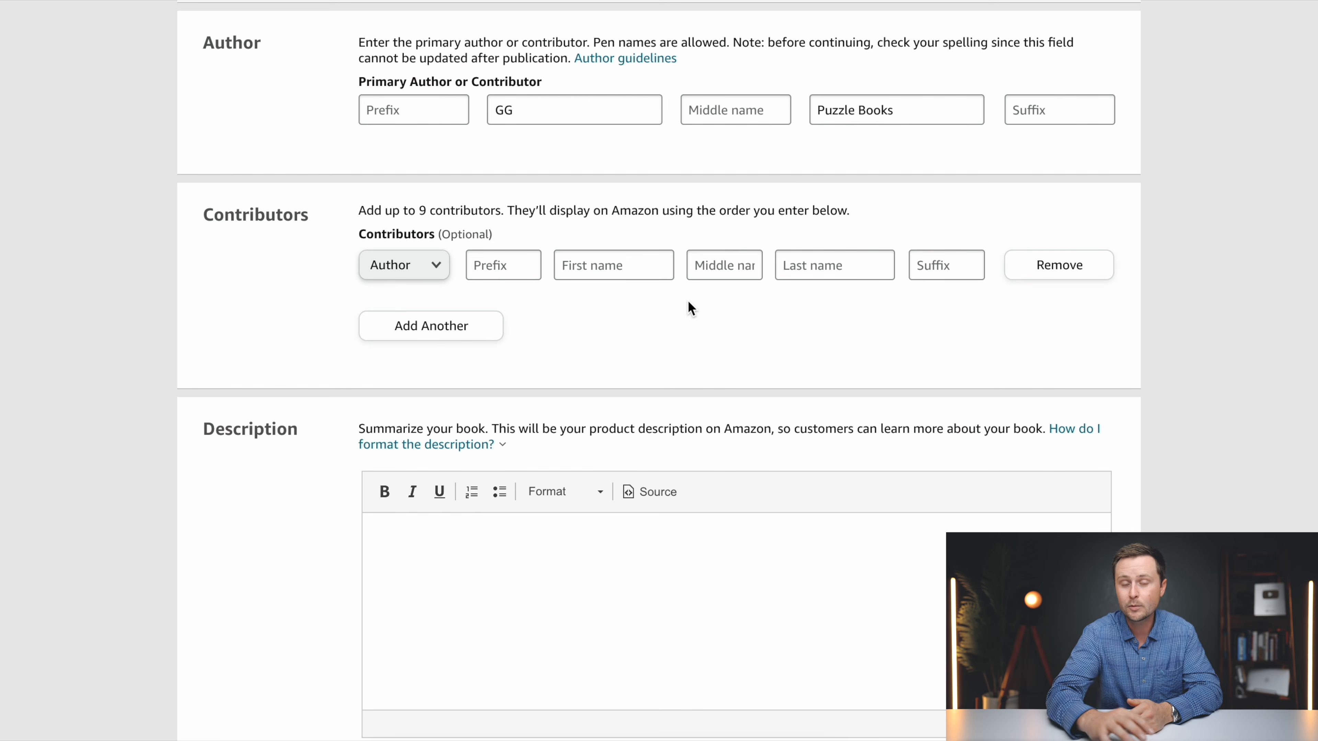
pyautogui.scroll(-3, 688, 302)
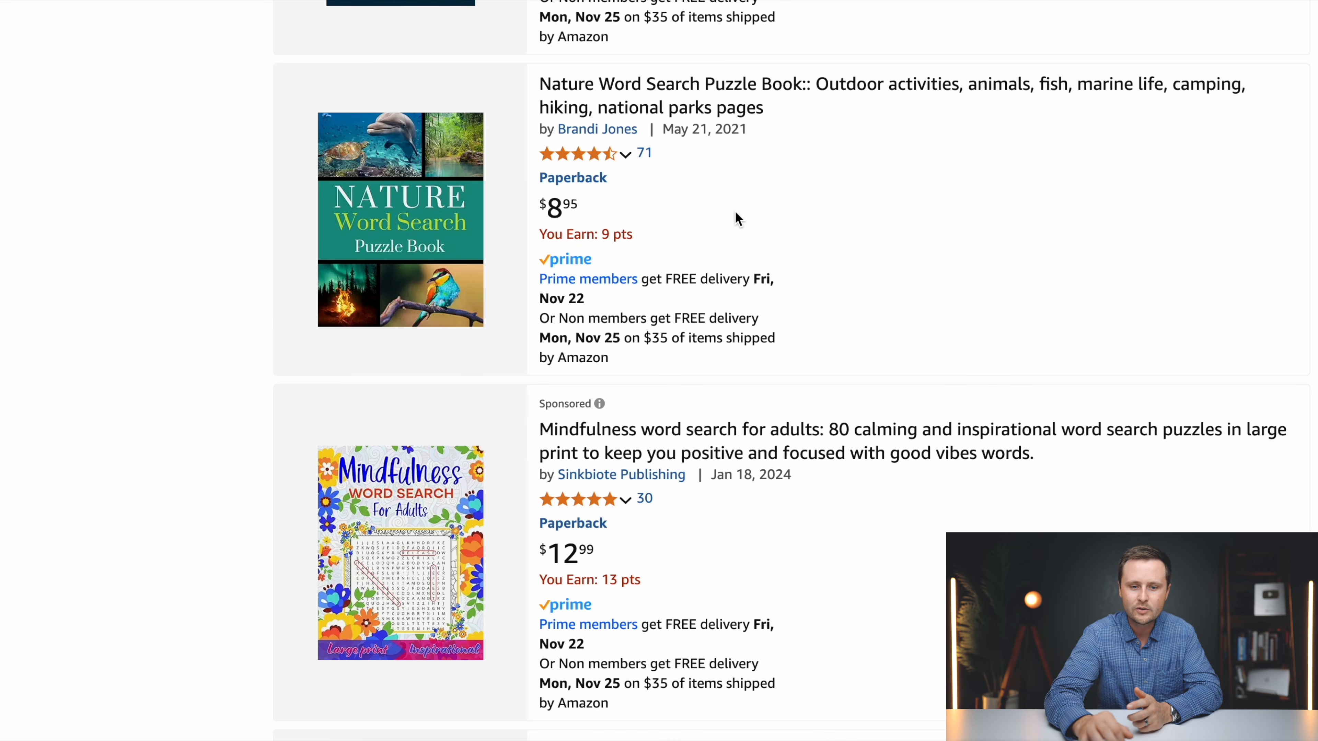
# Switch to the Amazon search results, open the Camping Word Search listing and expand its full description.
pyautogui.scroll(-10, 735, 213)
pyautogui.scroll(5, 735, 213)
pyautogui.click(639, 270)
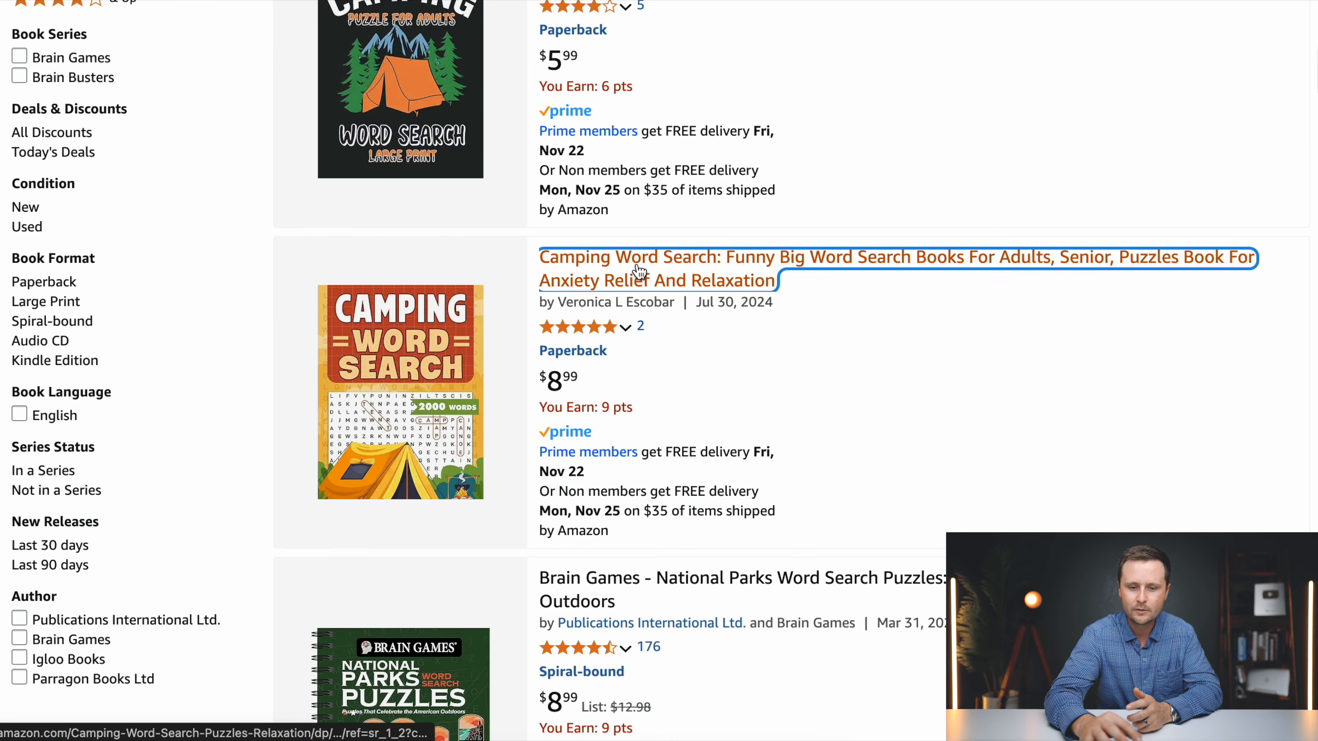
pyautogui.scroll(-2, 649, 263)
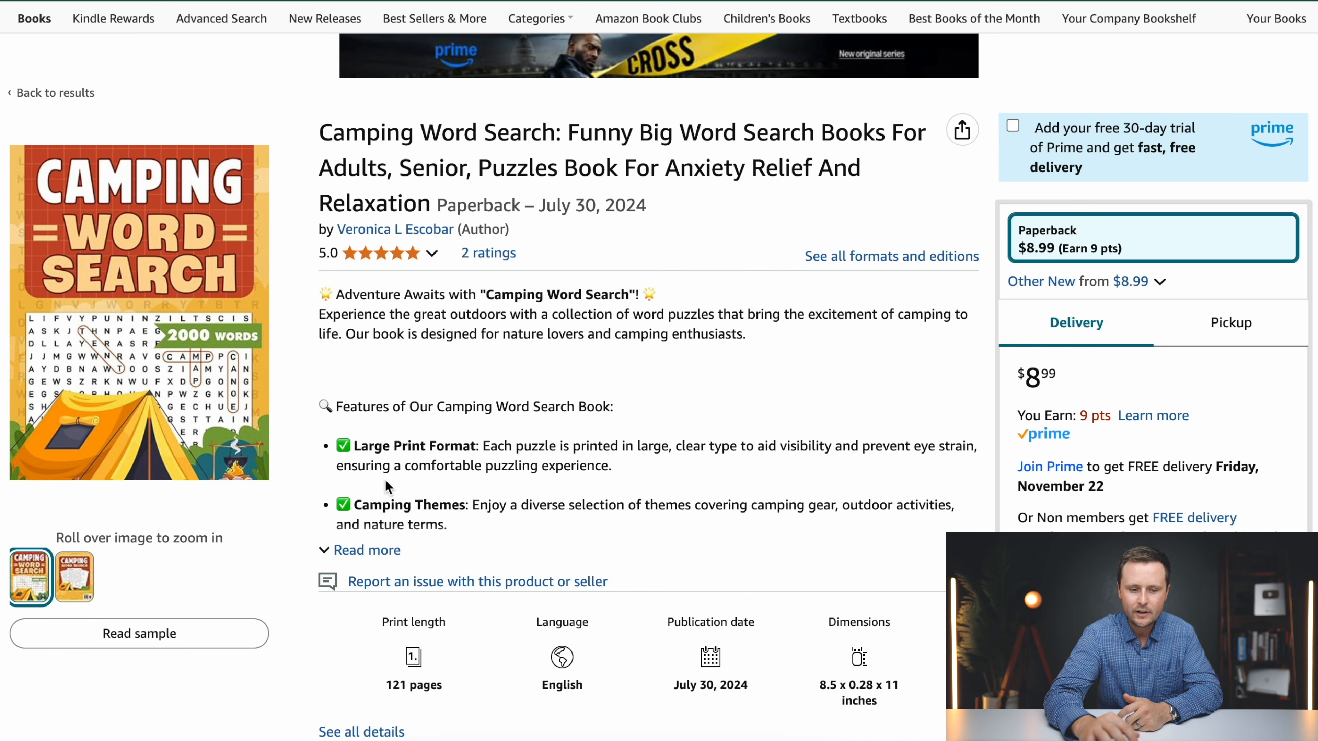
pyautogui.click(367, 550)
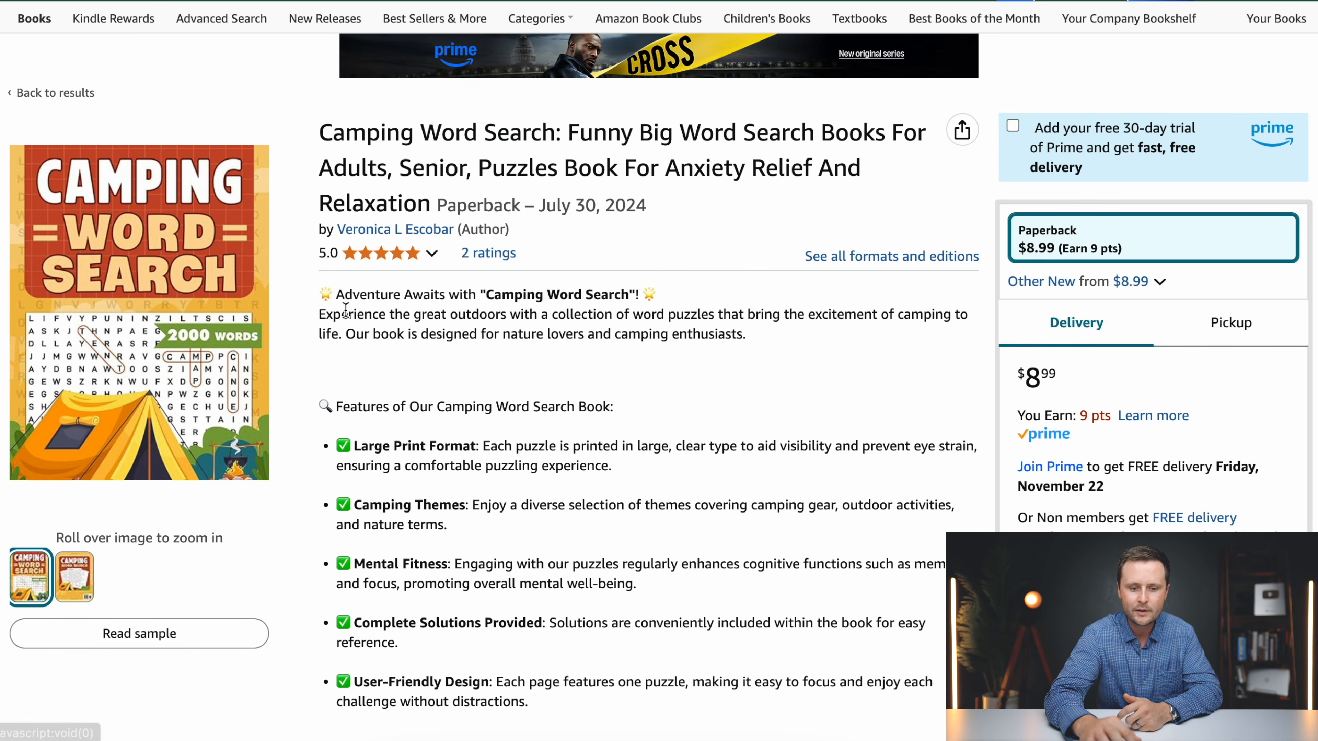
# Read the Camping Word Search description and copy it from the opening line through the User-Friendly Design bullet.
pyautogui.scroll(-2, 562, 430)
pyautogui.scroll(3, 350, 207)
pyautogui.scroll(-2, 448, 405)
pyautogui.scroll(-4, 493, 430)
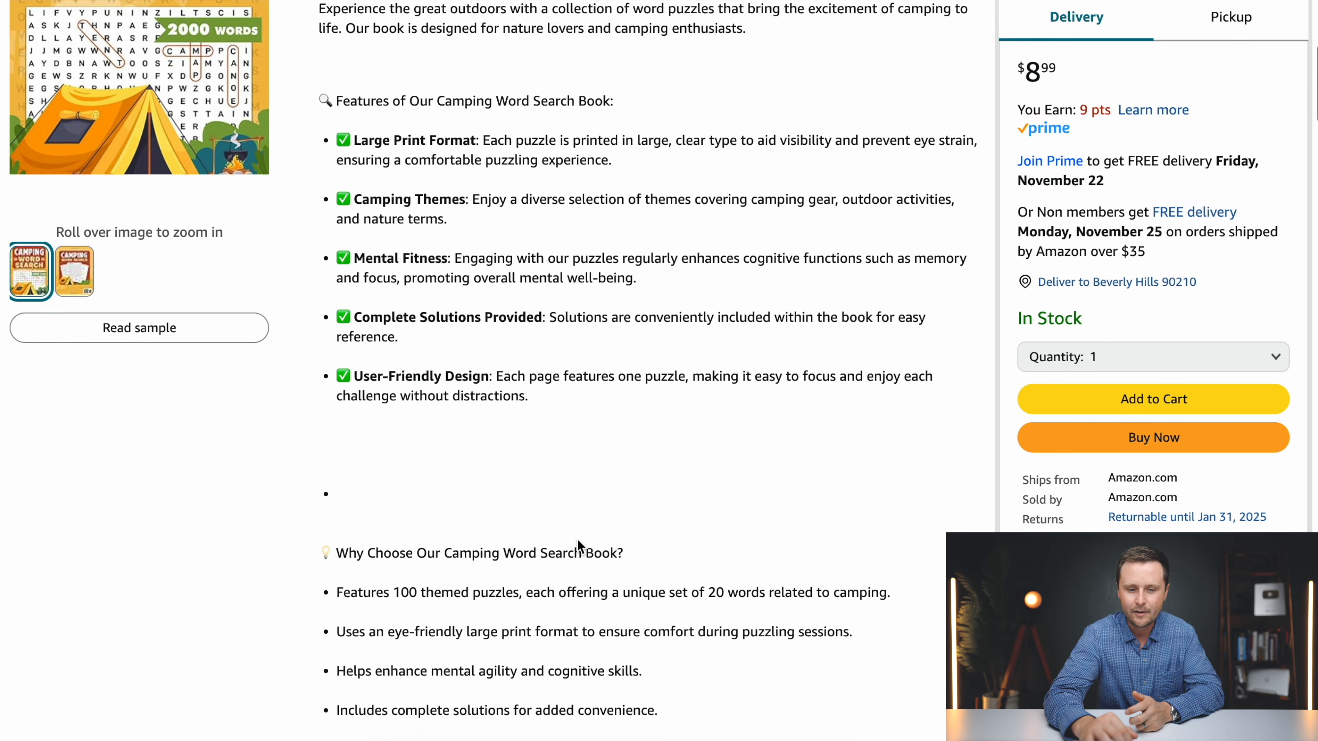
pyautogui.scroll(4, 580, 545)
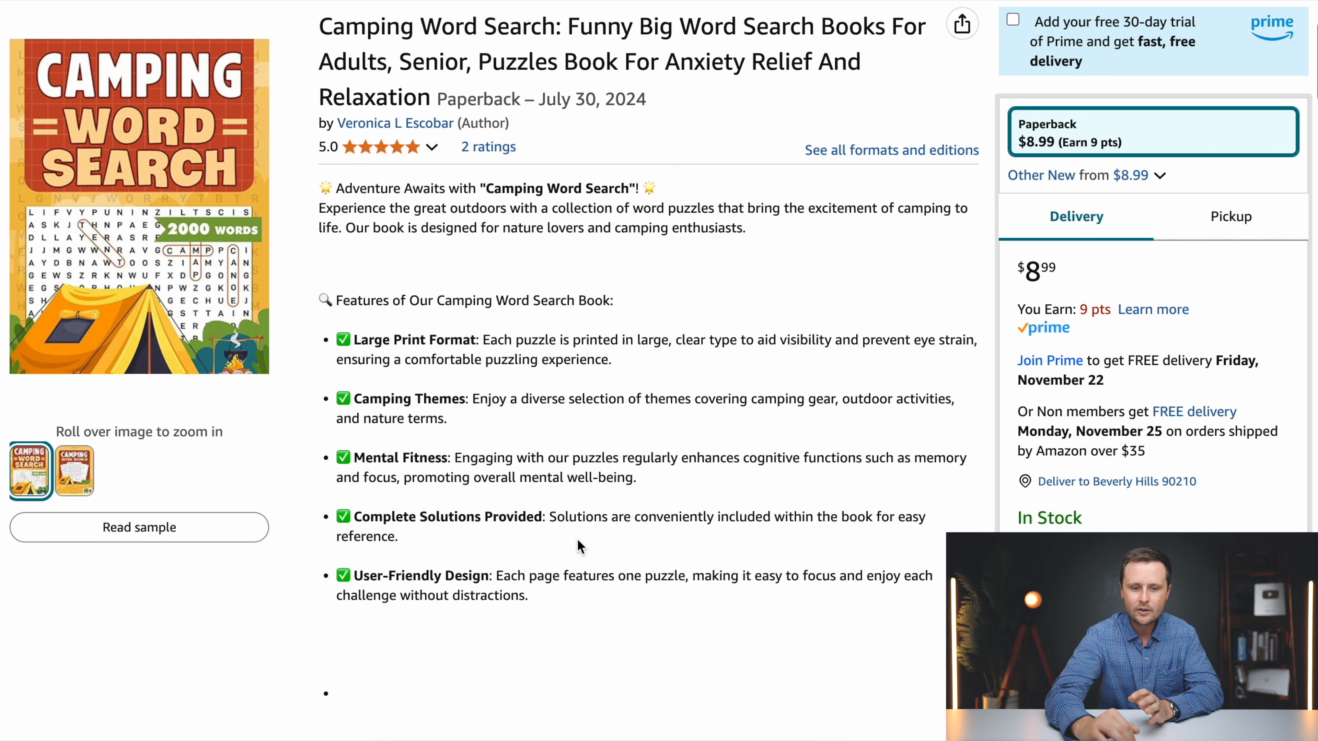
pyautogui.scroll(1, 579, 545)
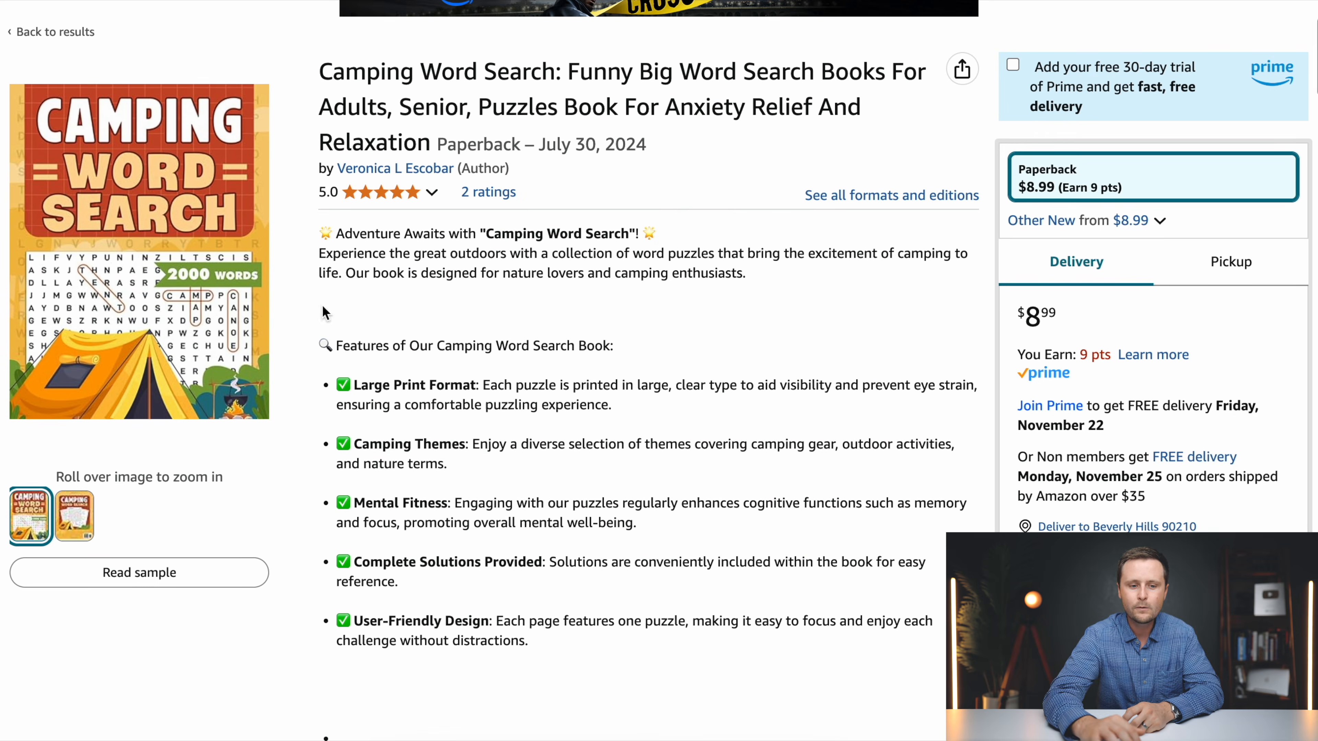
pyautogui.scroll(1, 519, 311)
pyautogui.scroll(-1, 617, 374)
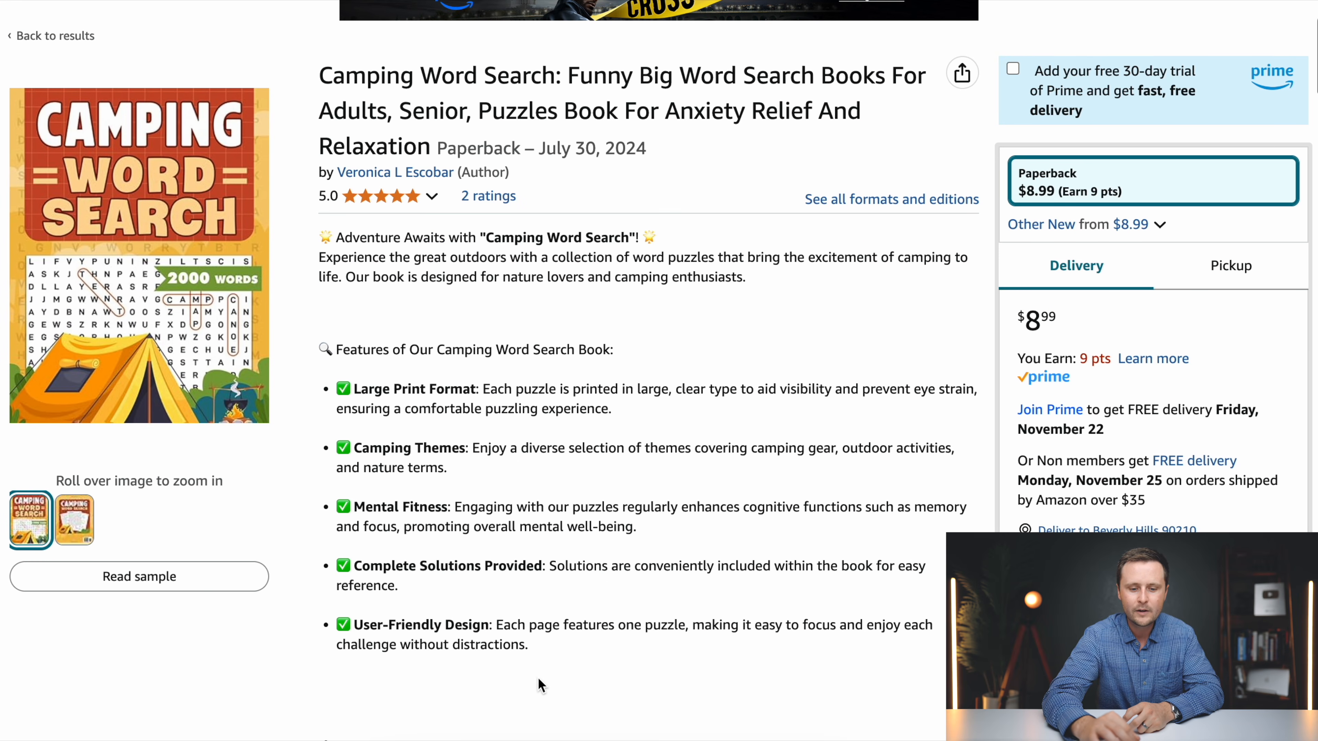
pyautogui.moveTo(529, 645); pyautogui.dragTo(310, 236)
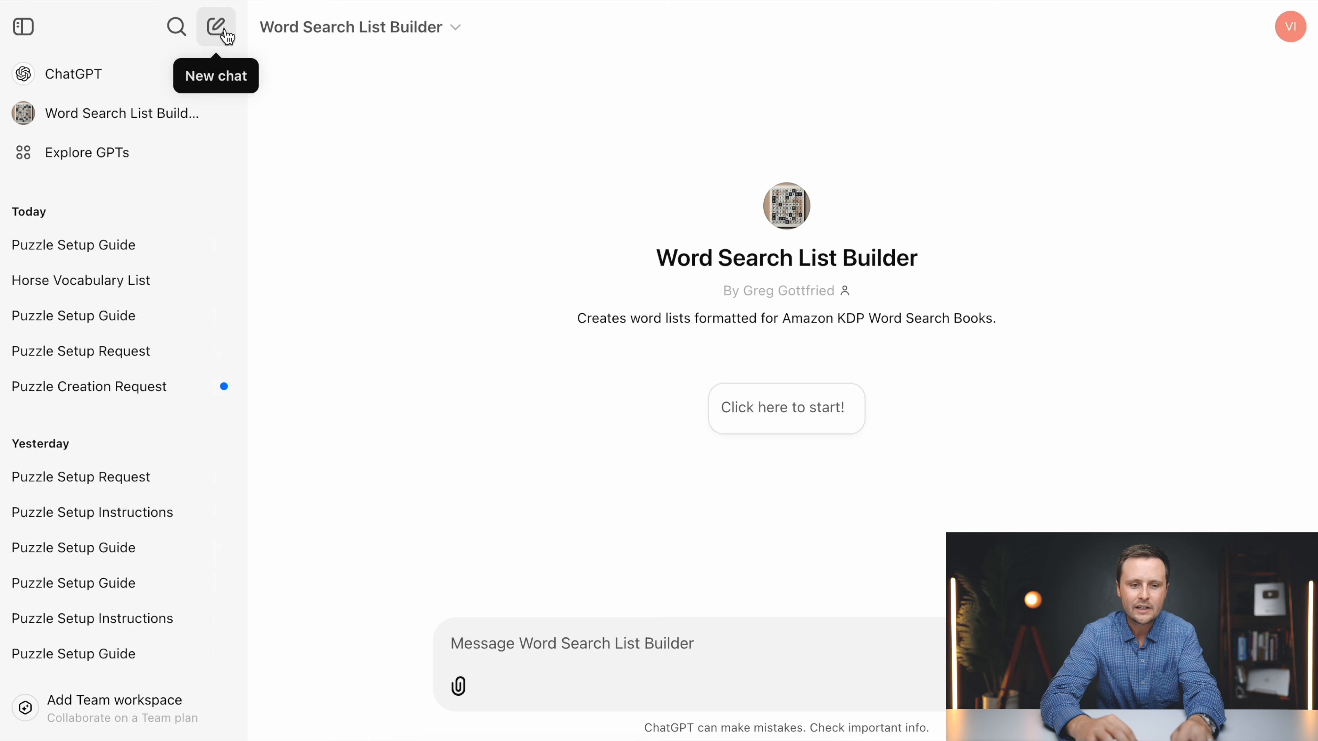
# In a new ChatGPT chat, request a description like the copied camping one but about horses, and review the reply.
pyautogui.click(216, 27)
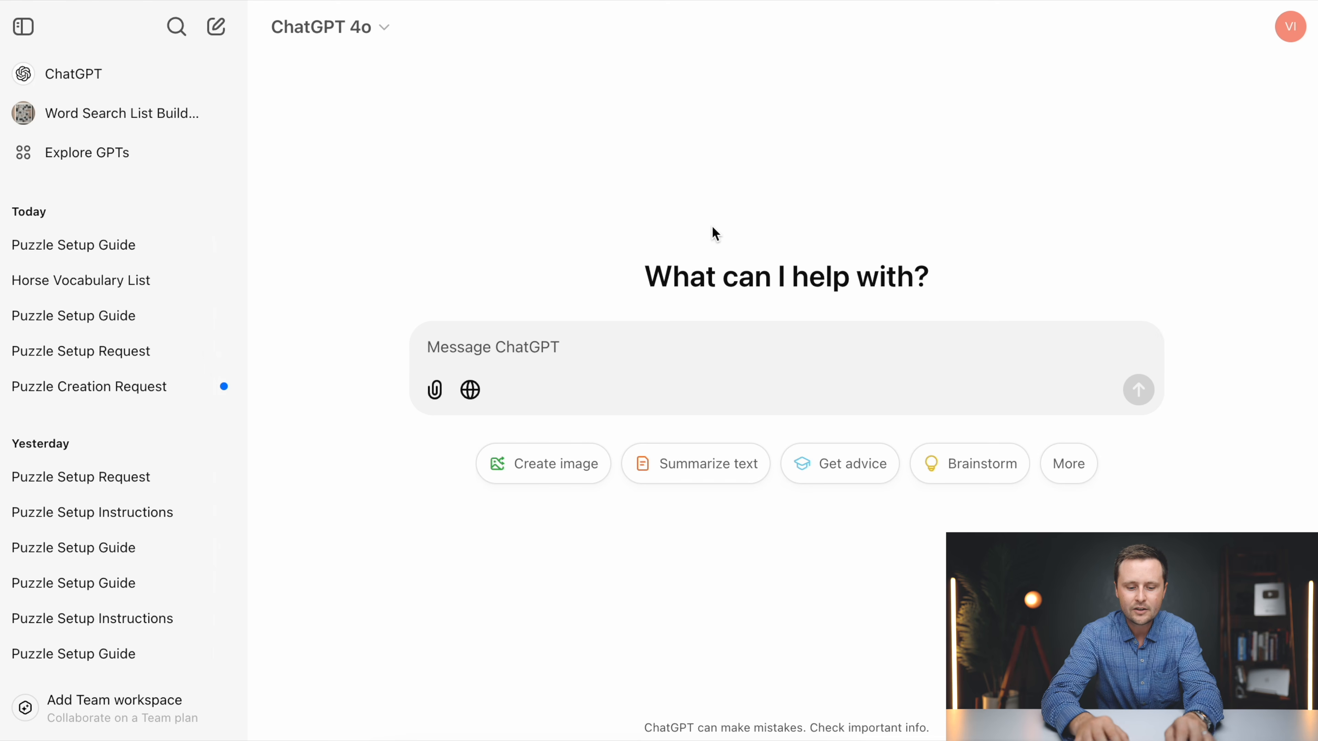
pyautogui.write('write me a description like this one but about horses')
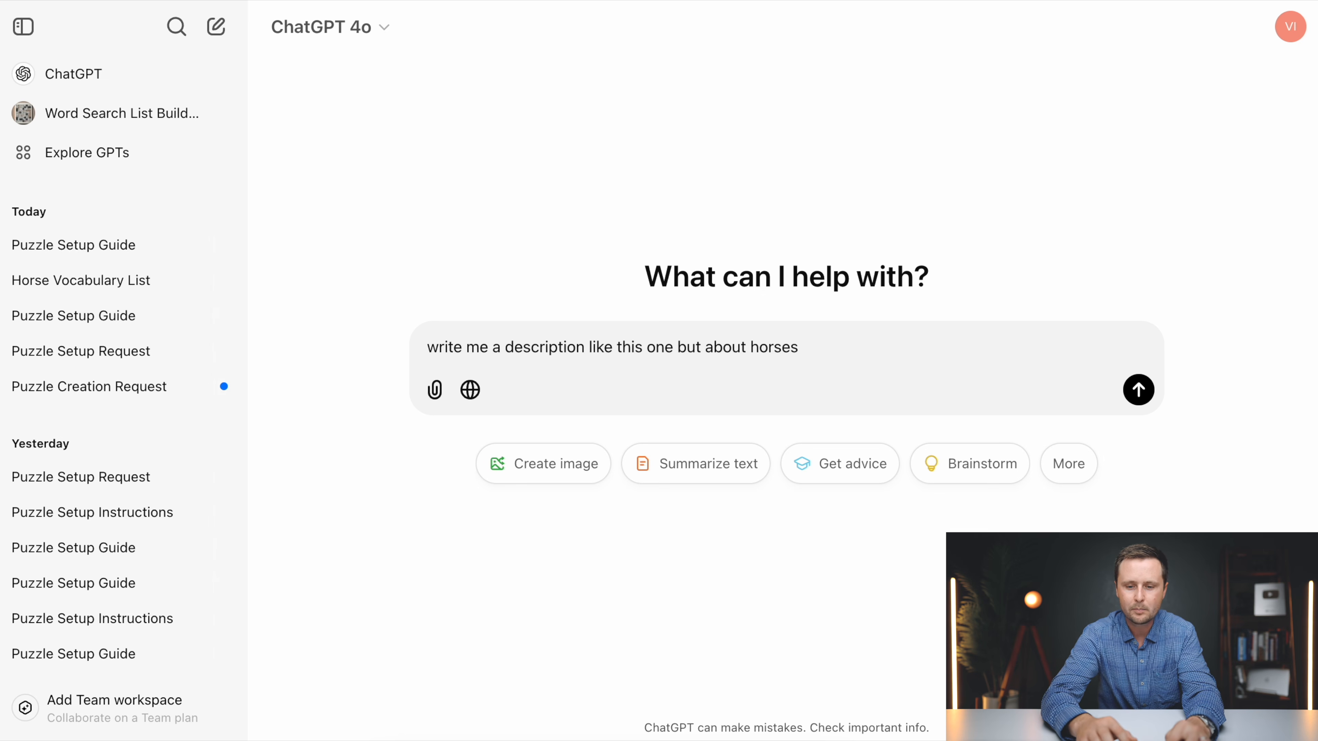
pyautogui.press('super+v')
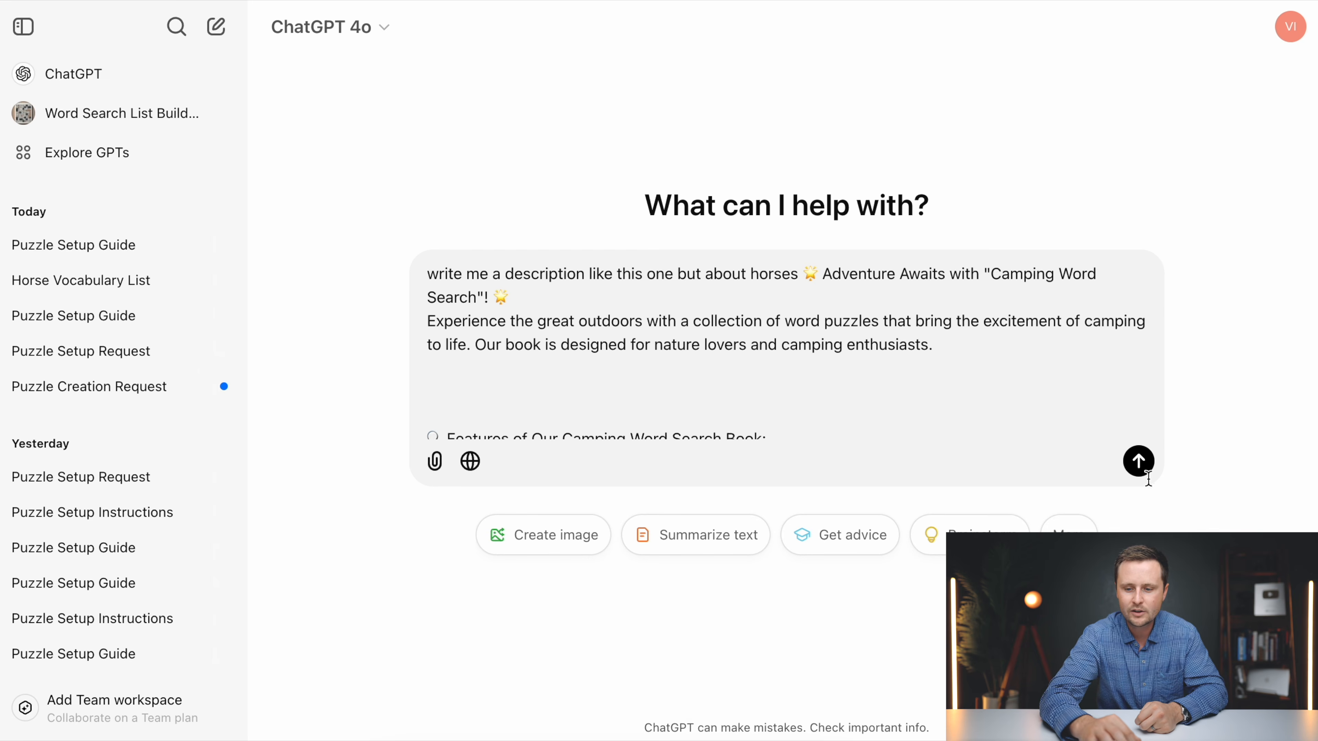
pyautogui.press('Return')
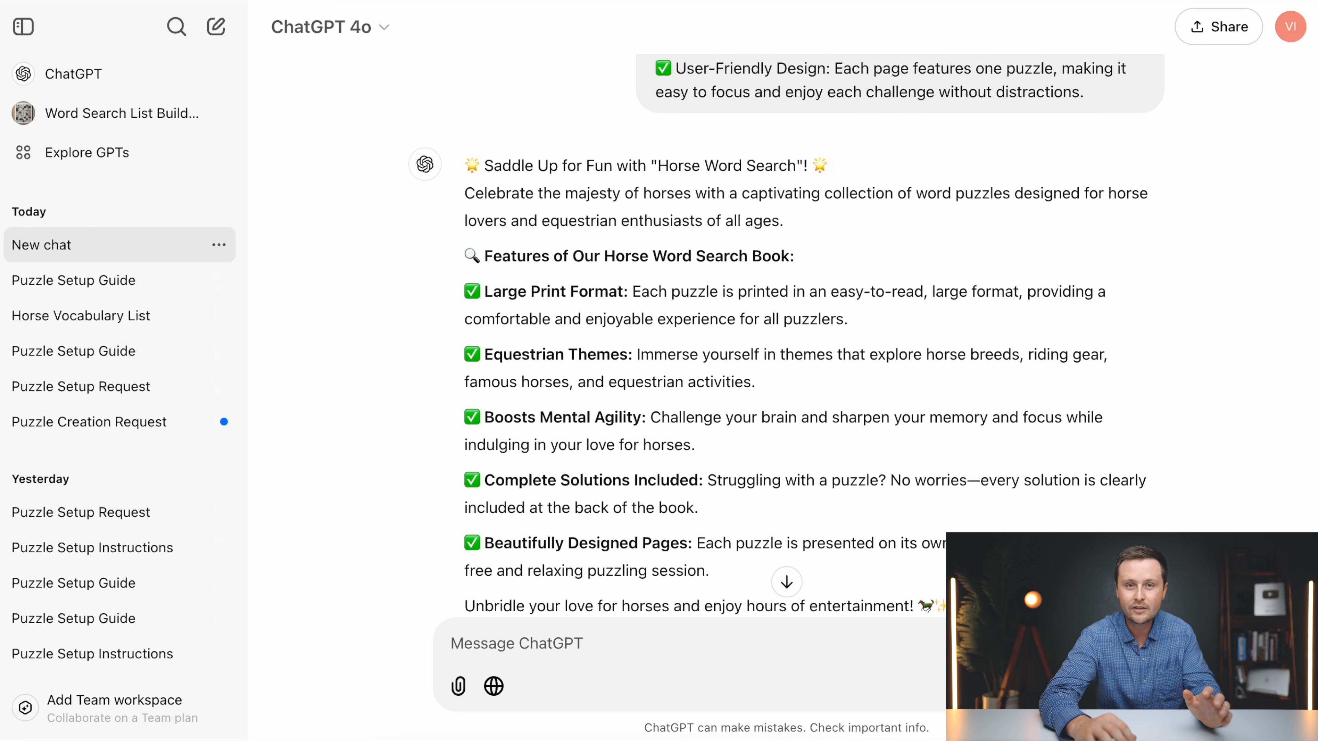
pyautogui.scroll(2, 794, 332)
pyautogui.scroll(1, 907, 107)
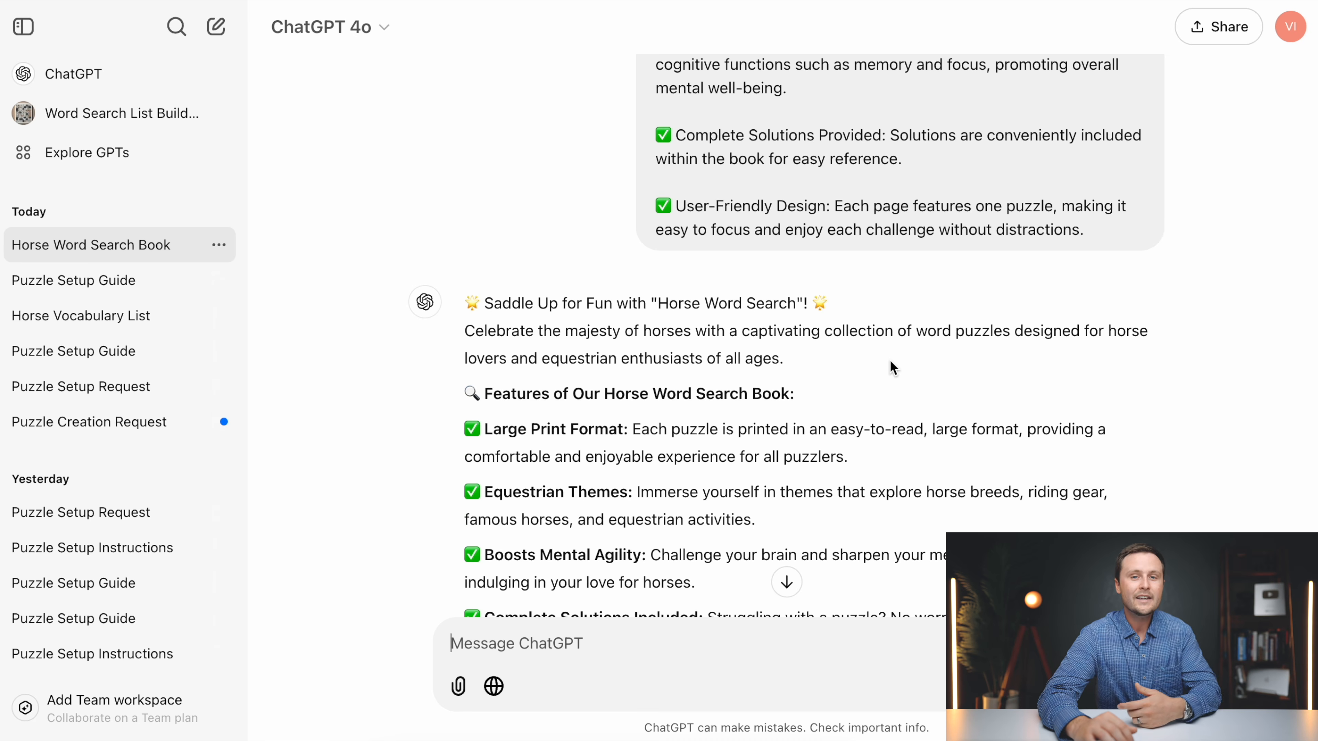
pyautogui.scroll(-5, 889, 360)
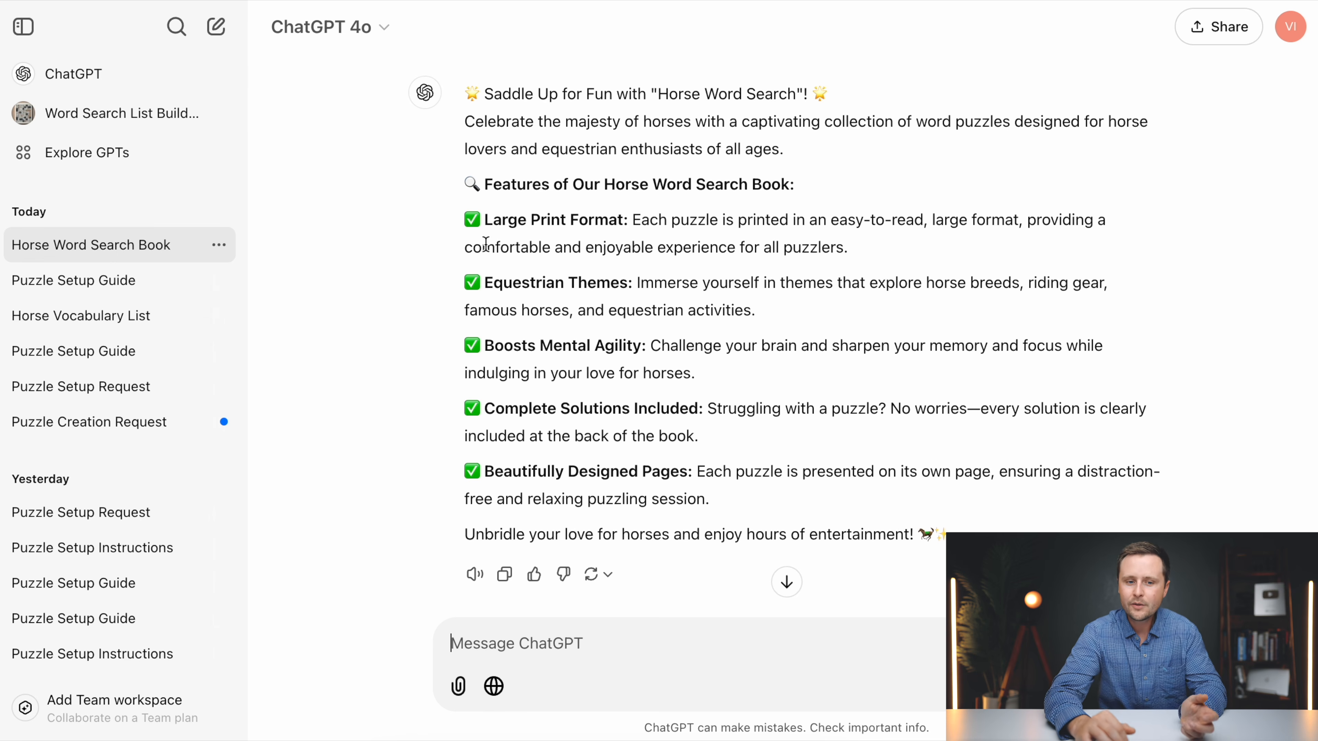
# In another new chat, paste the Christmas description format prompt and replace its X theme placeholder with "Horse".
pyautogui.click(215, 26)
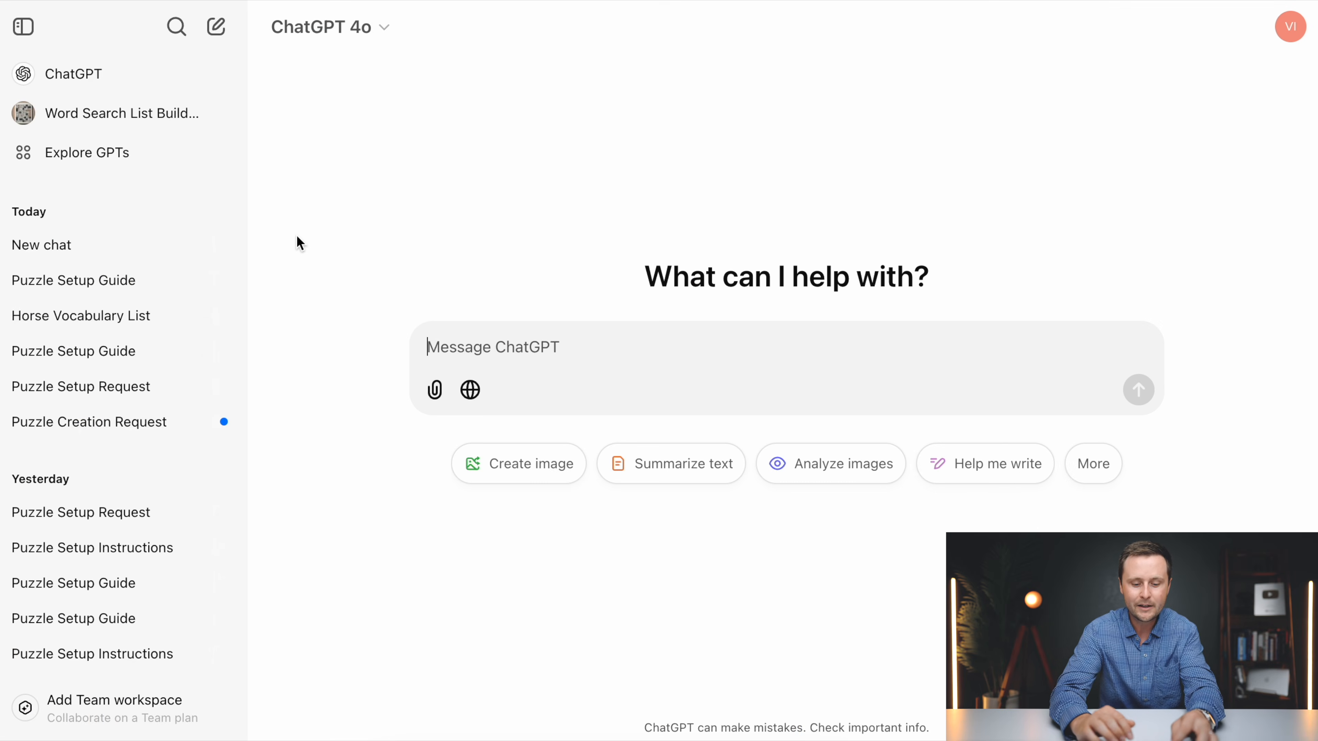
pyautogui.press('super+v')
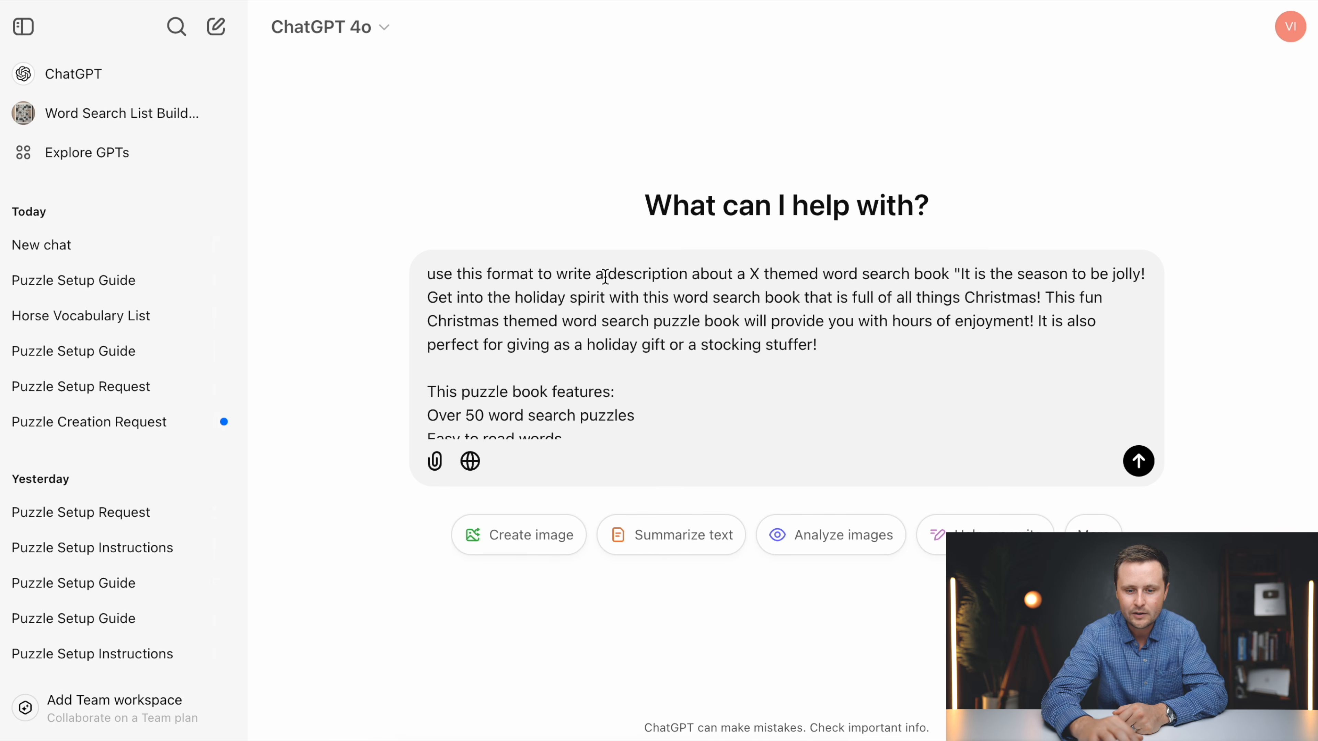
pyautogui.click(761, 277)
pyautogui.press('BackSpace')
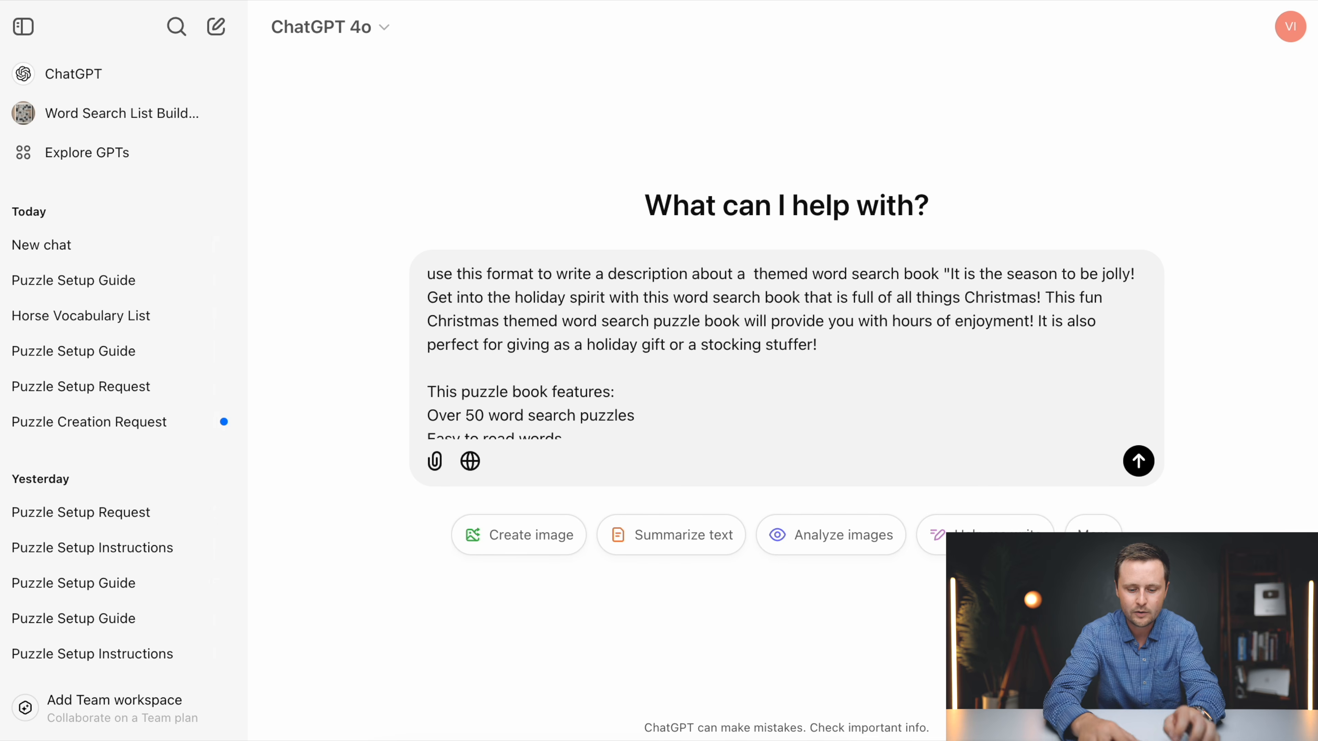
pyautogui.write('Horse')
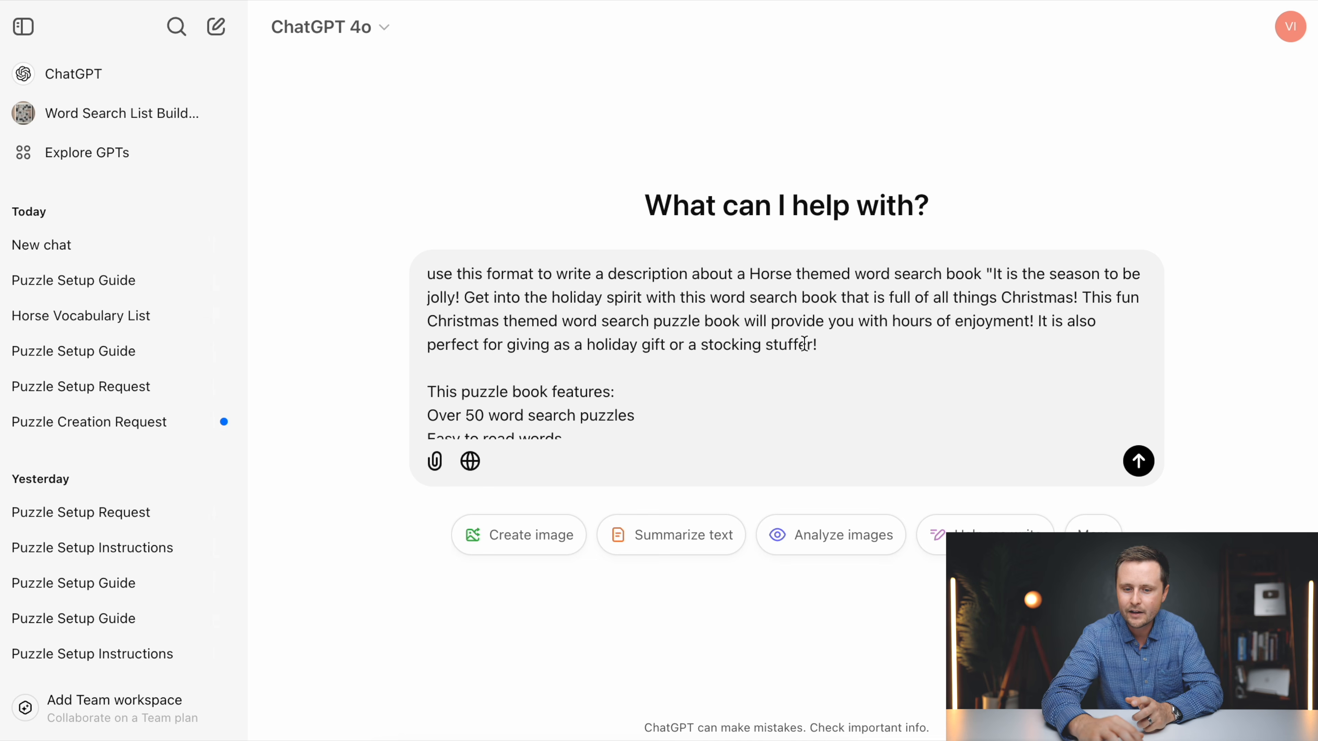
# Delete the "8.5 X 11 inches (21.59 X 27.94 cm)" line from the prompt's feature list.
pyautogui.scroll(-4, 795, 353)
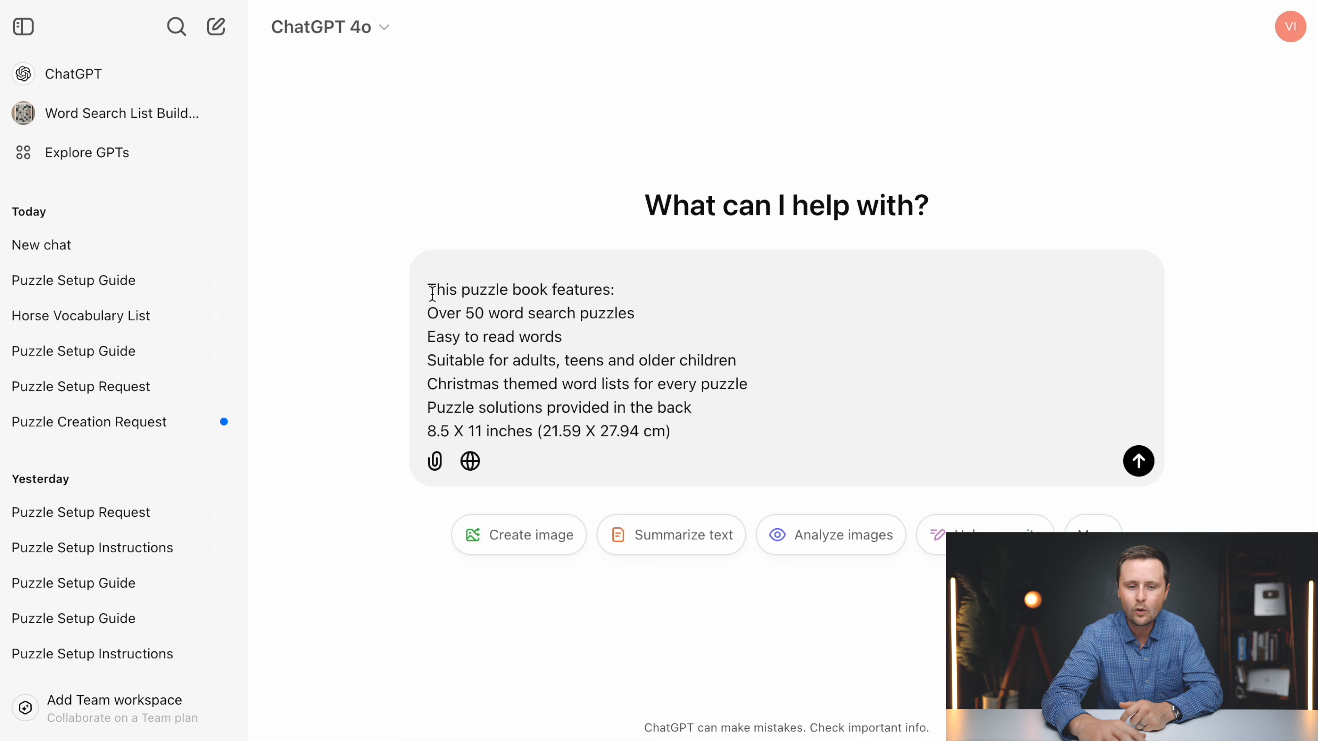
pyautogui.scroll(-3, 519, 347)
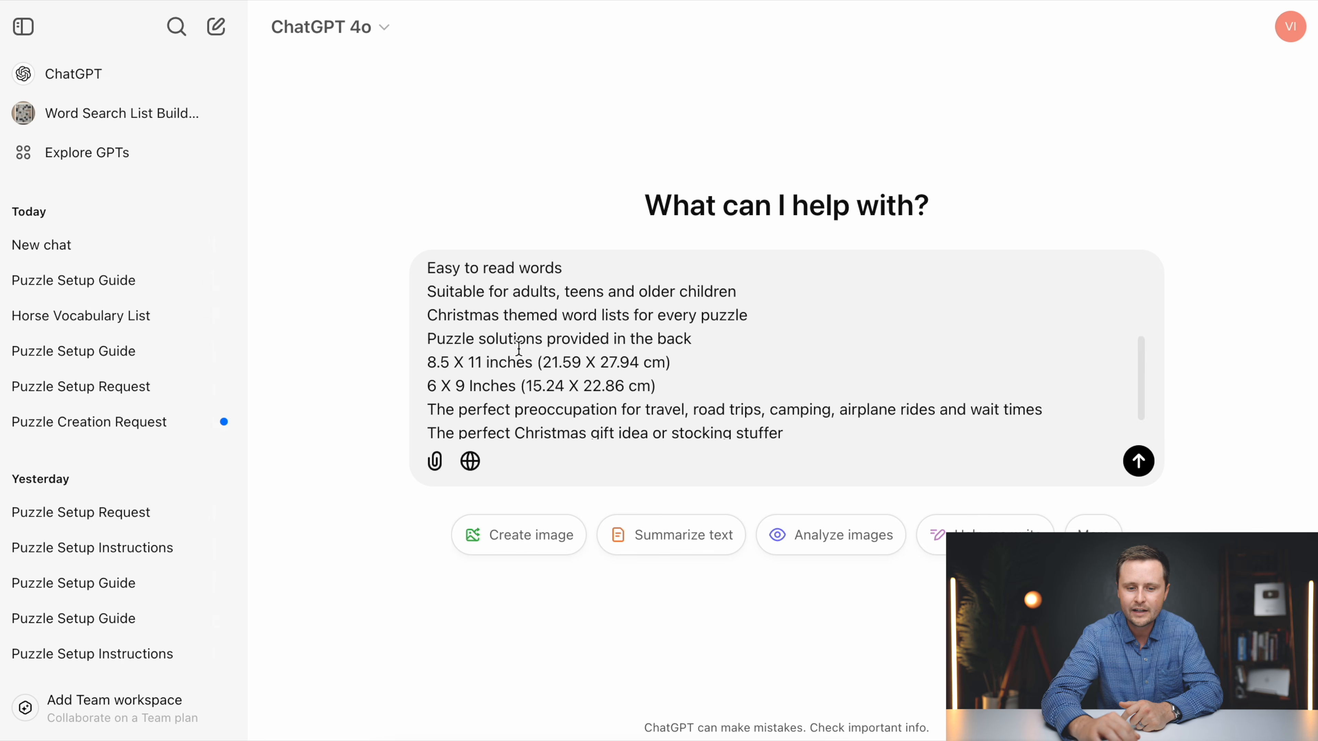
pyautogui.moveTo(672, 362); pyautogui.dragTo(427, 365)
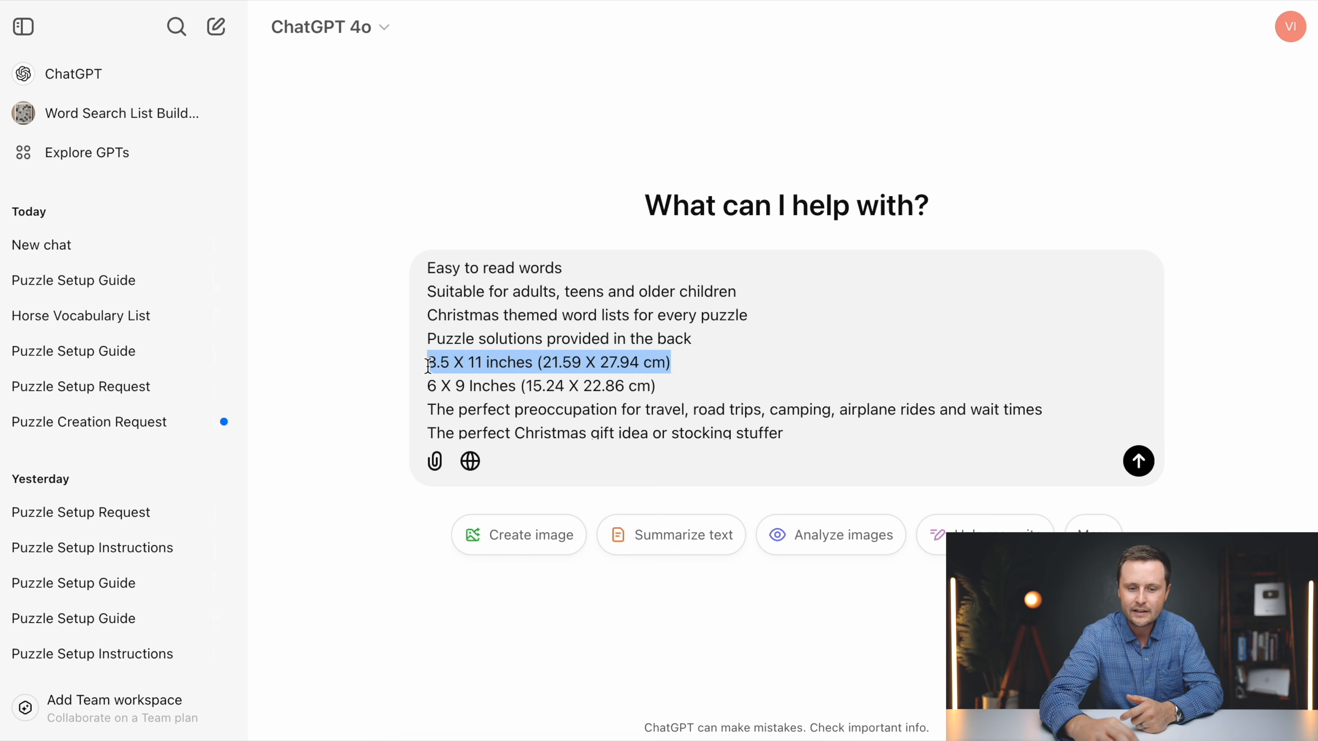
pyautogui.press('BackSpace')
pyautogui.press('BackSpace')
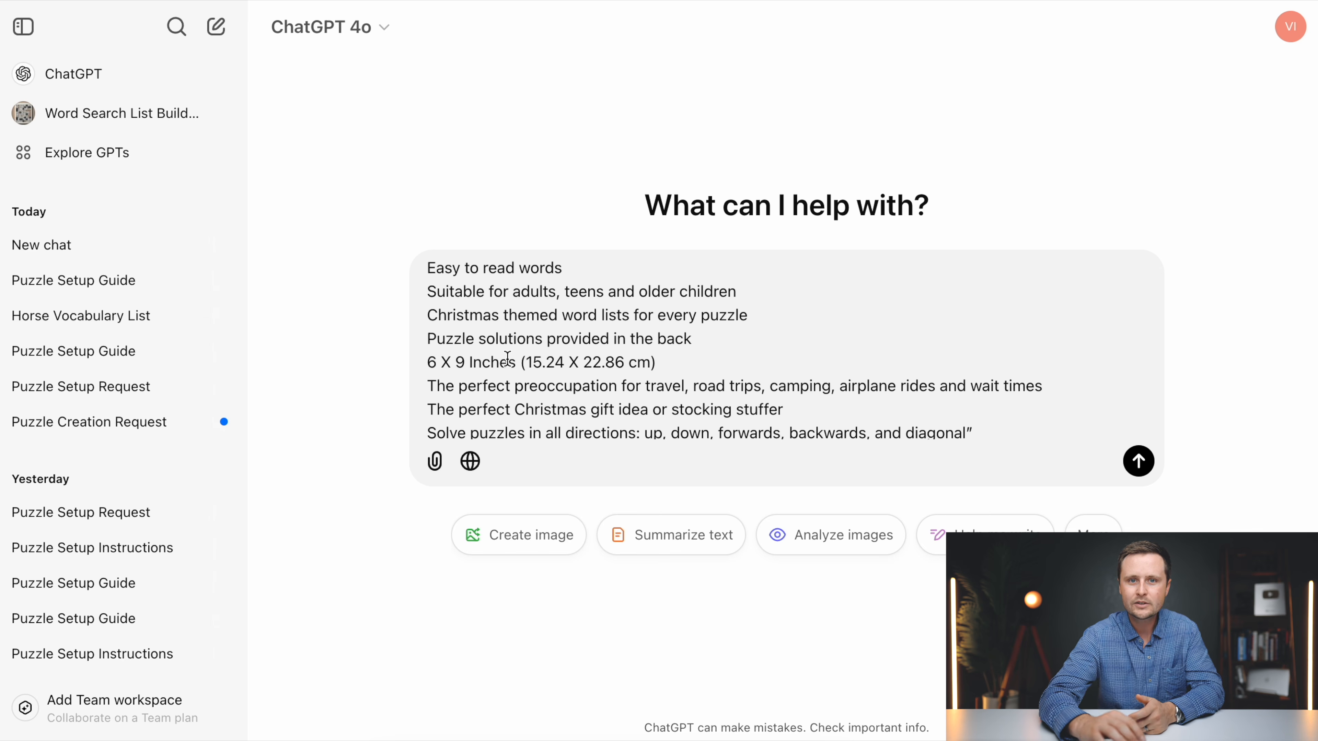
# Check the whole prompt and submit it to generate the horse-themed description.
pyautogui.scroll(5, 591, 339)
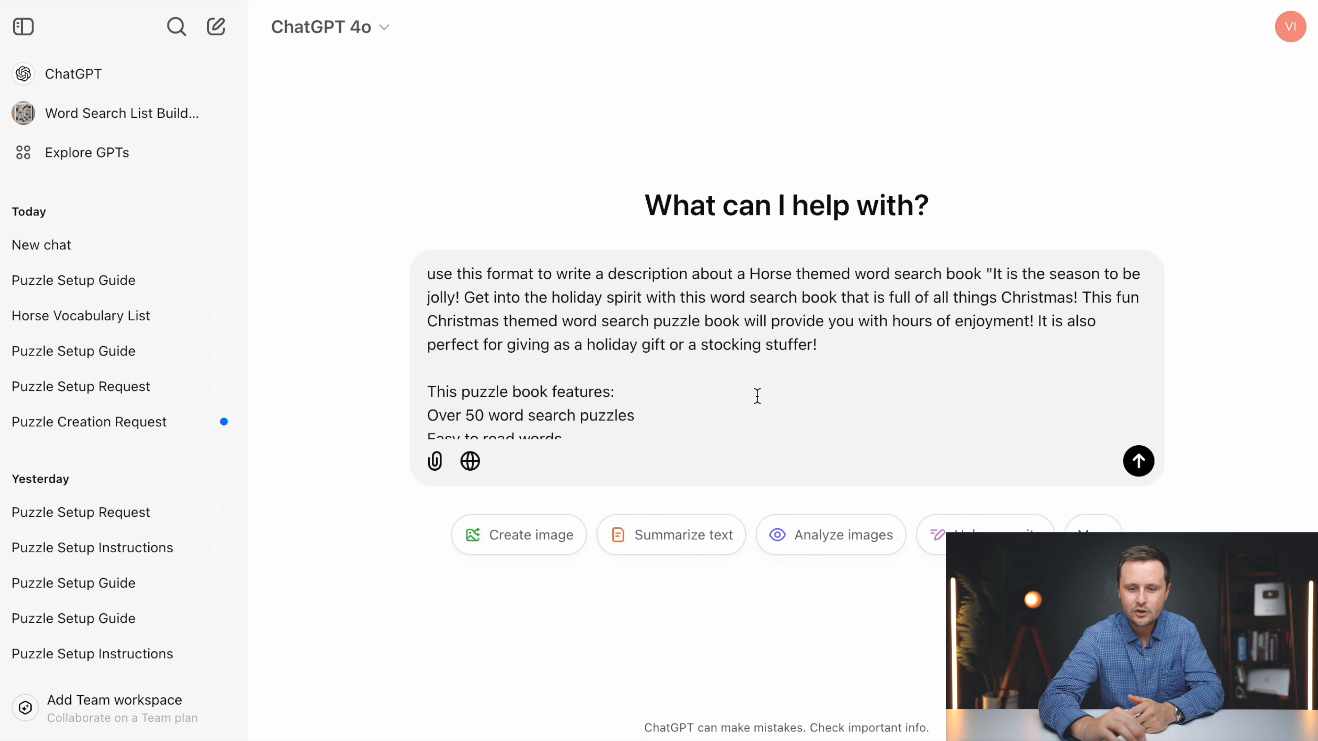
pyautogui.scroll(-5, 757, 396)
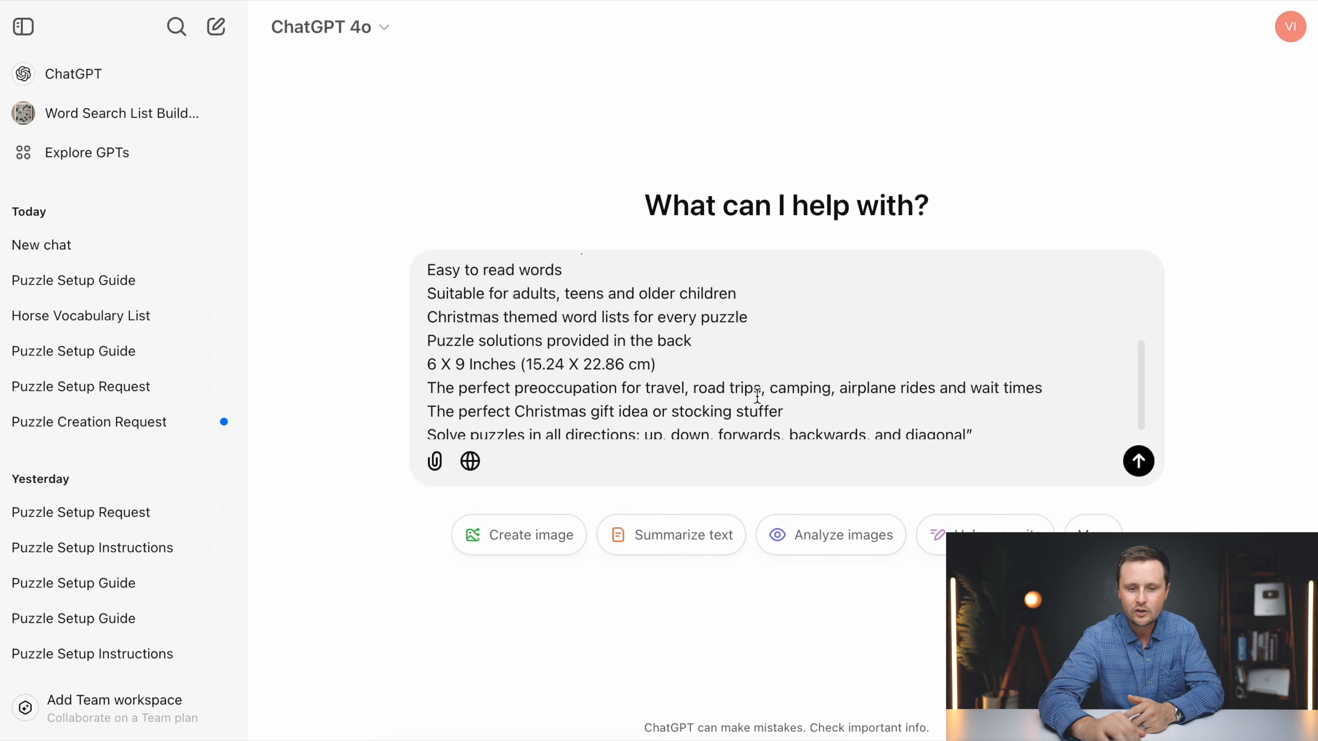
pyautogui.scroll(-1, 963, 404)
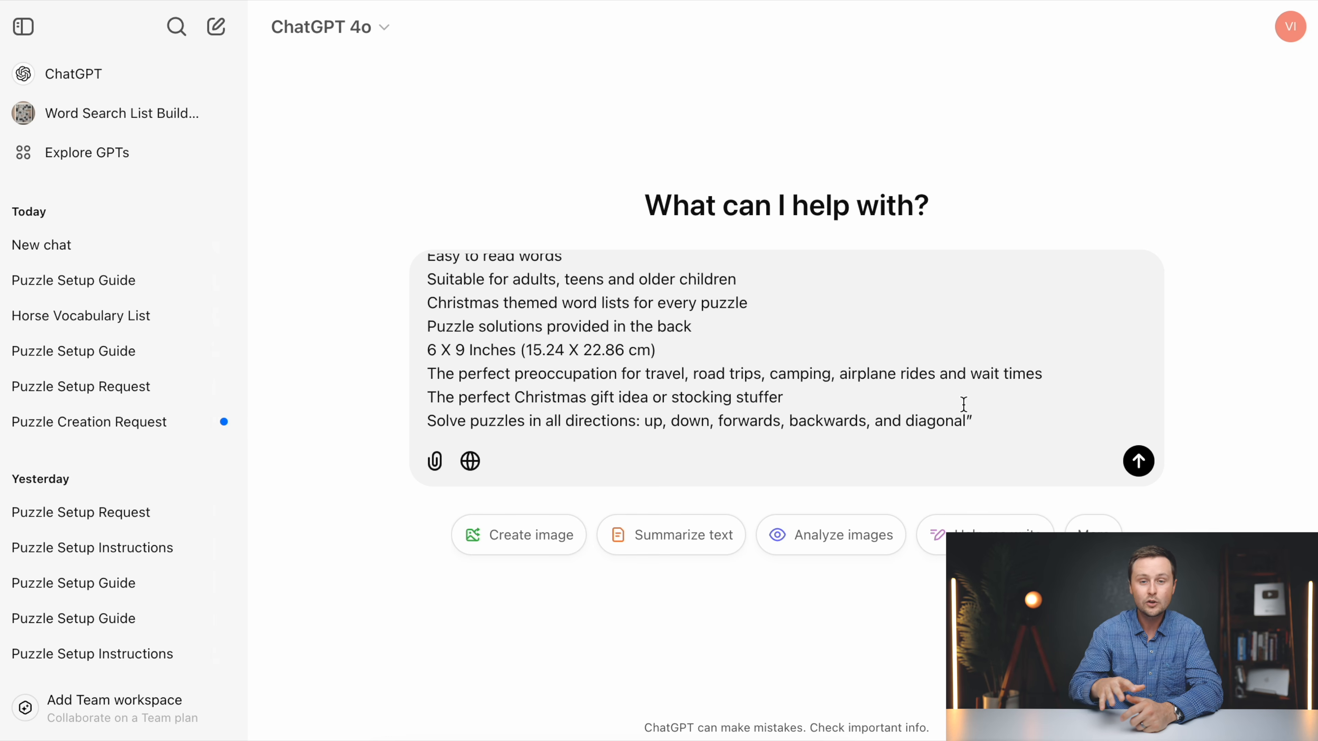
pyautogui.click(1140, 461)
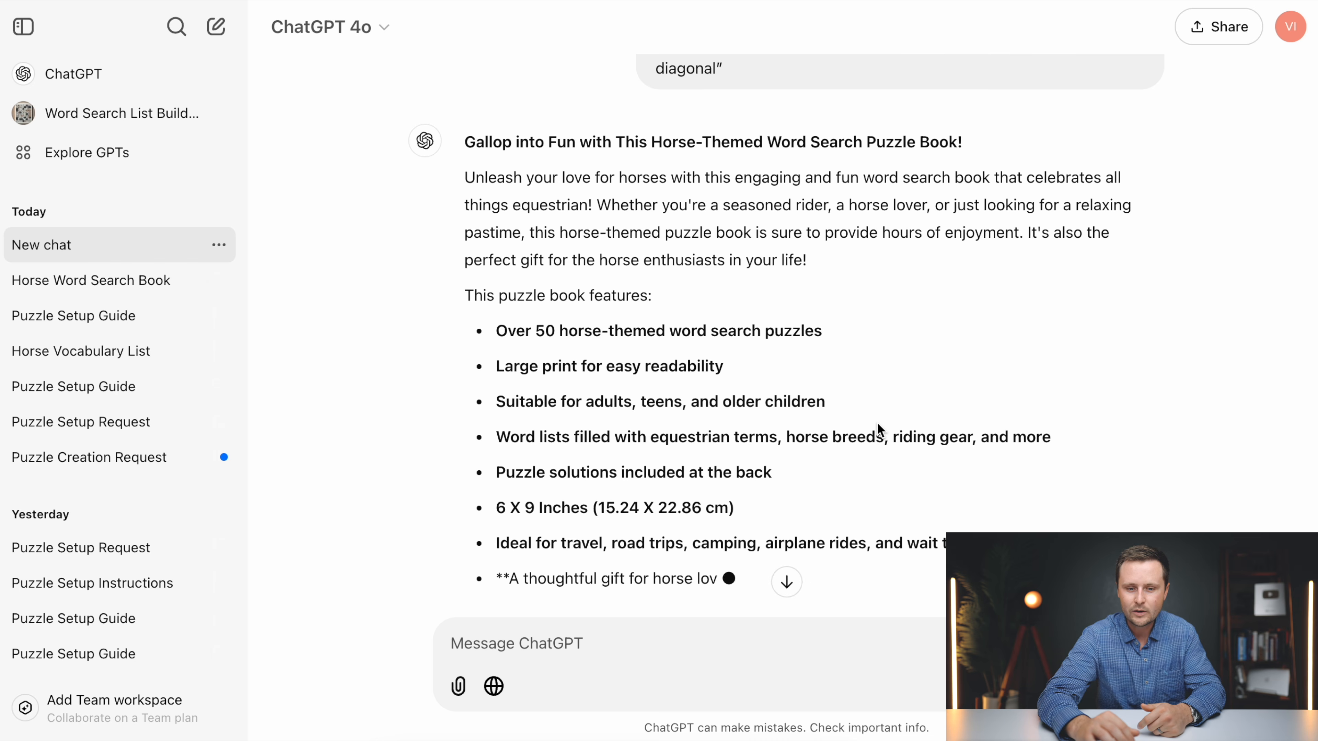
# Copy the entire generated horse description and paste it into the paperback form's description on Kindle Direct Publishing.
pyautogui.scroll(-3, 877, 424)
pyautogui.moveTo(709, 495); pyautogui.dragTo(470, 182)
pyautogui.scroll(4, 518, 168)
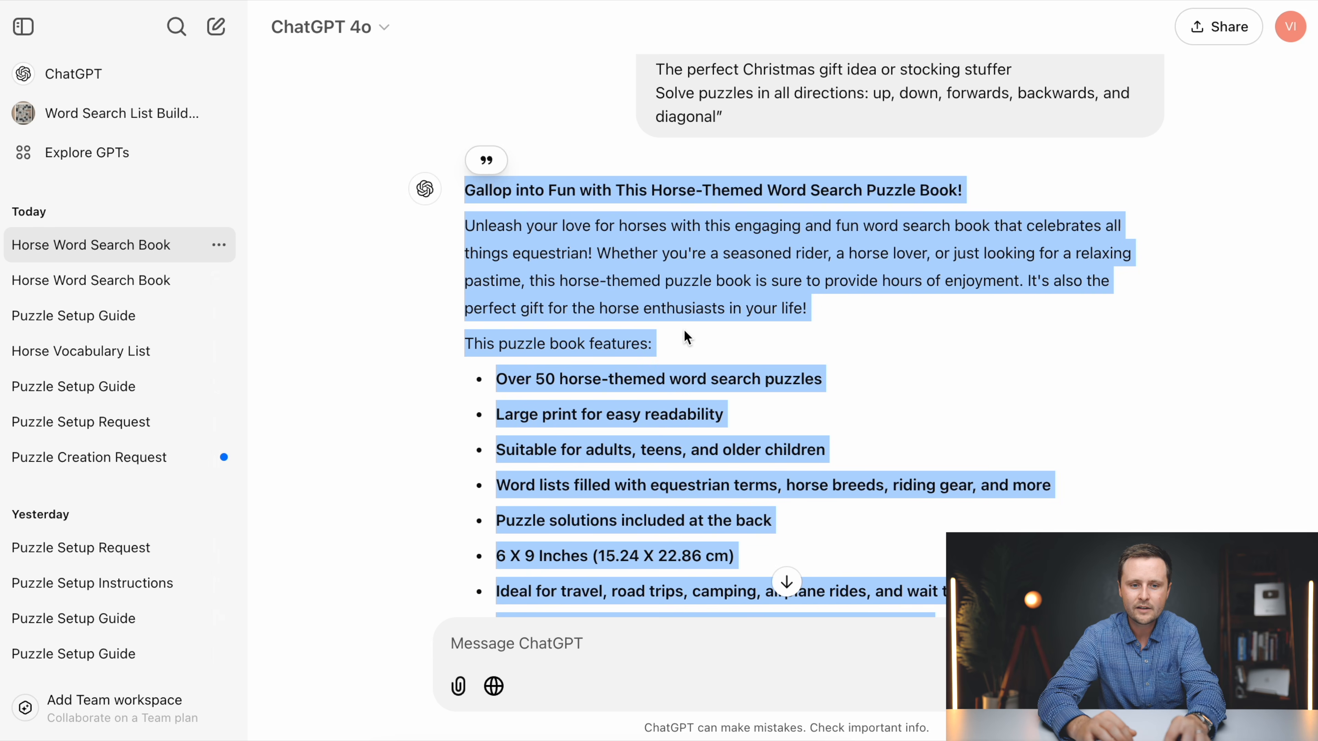
pyautogui.press('super+c')
pyautogui.click(452, 397)
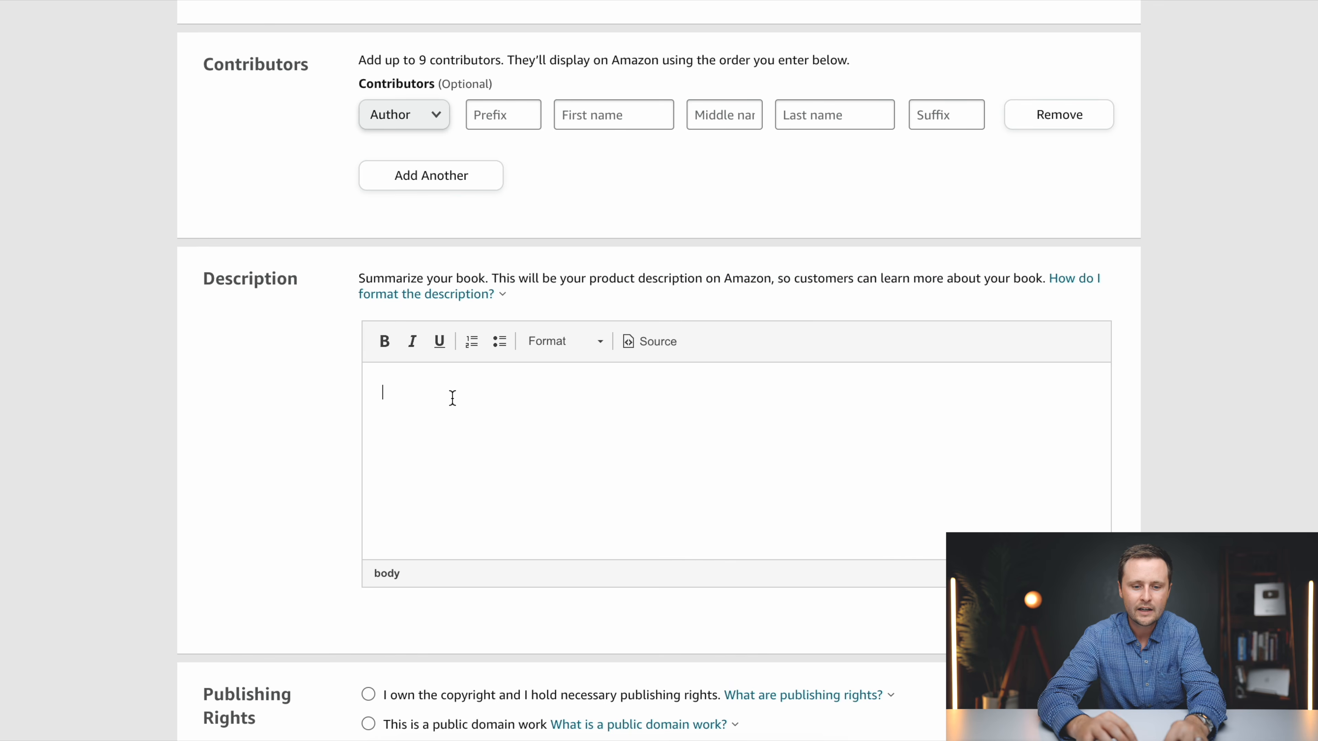
pyautogui.hotkey('ctrl', 'v')
# In the description's feature list, reword the large print bullet to "Easy to read print for comfortable reading".
pyautogui.scroll(5, 584, 415)
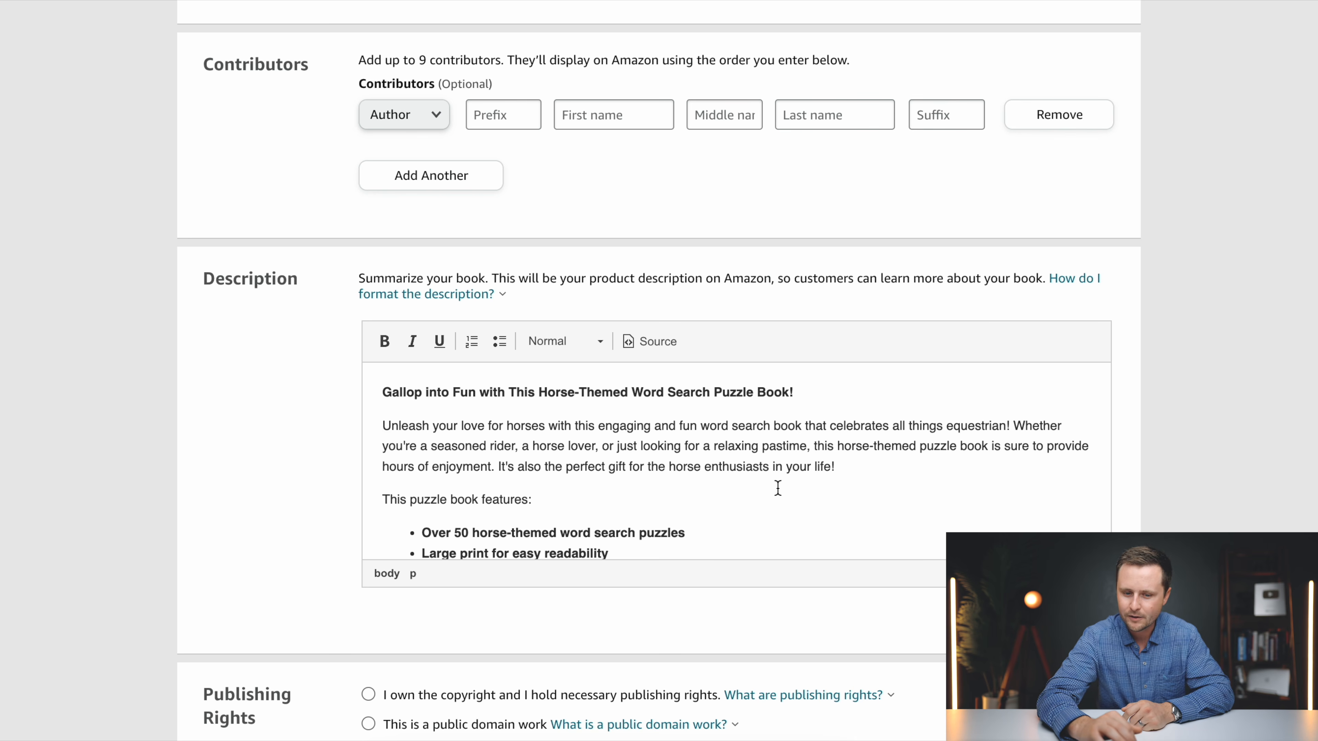
pyautogui.scroll(-2, 508, 416)
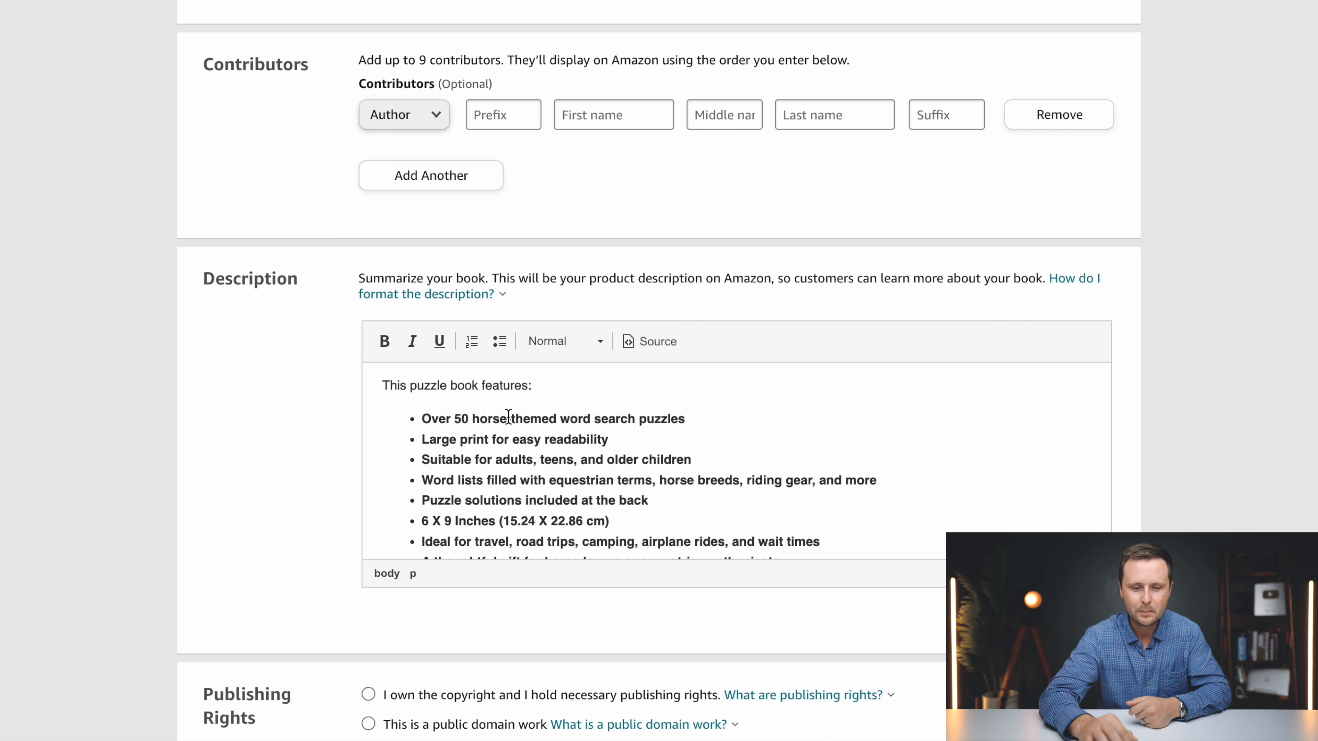
pyautogui.moveTo(421, 439); pyautogui.dragTo(488, 437)
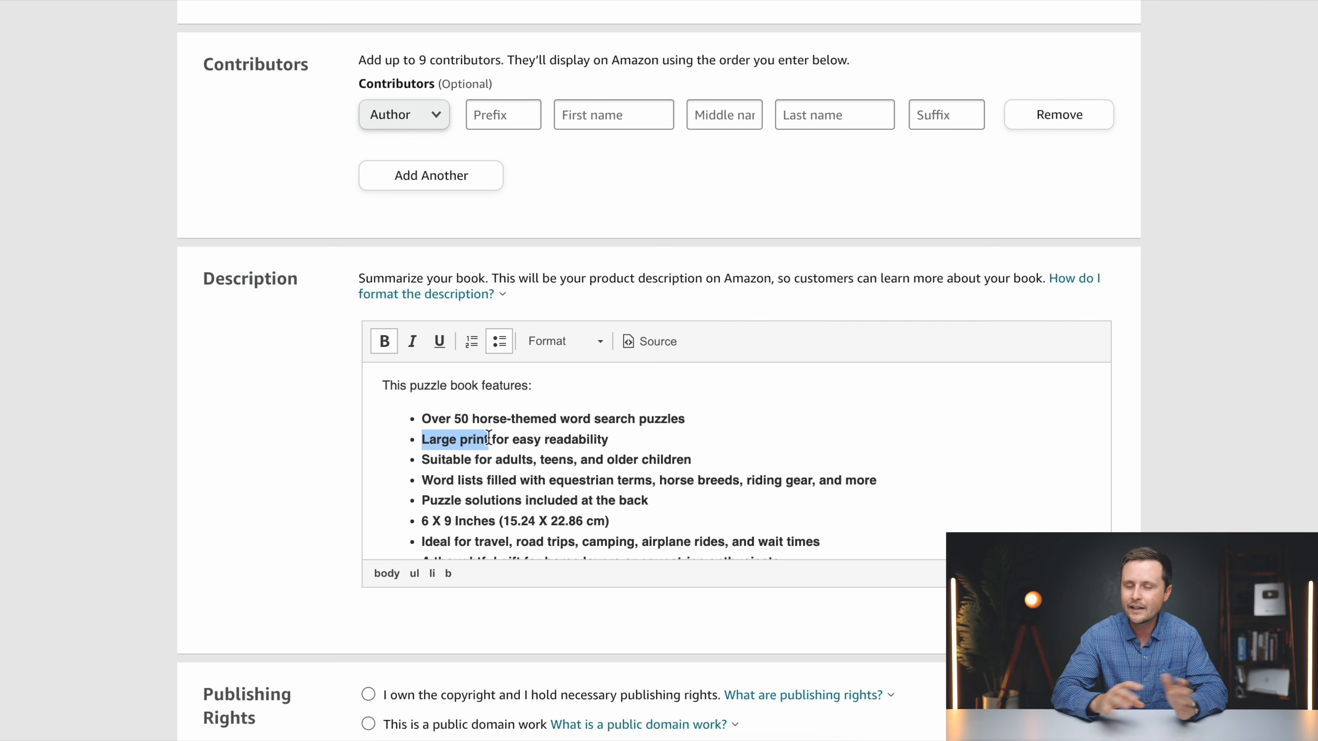
pyautogui.write('Easy to re')
pyautogui.write('ad print')
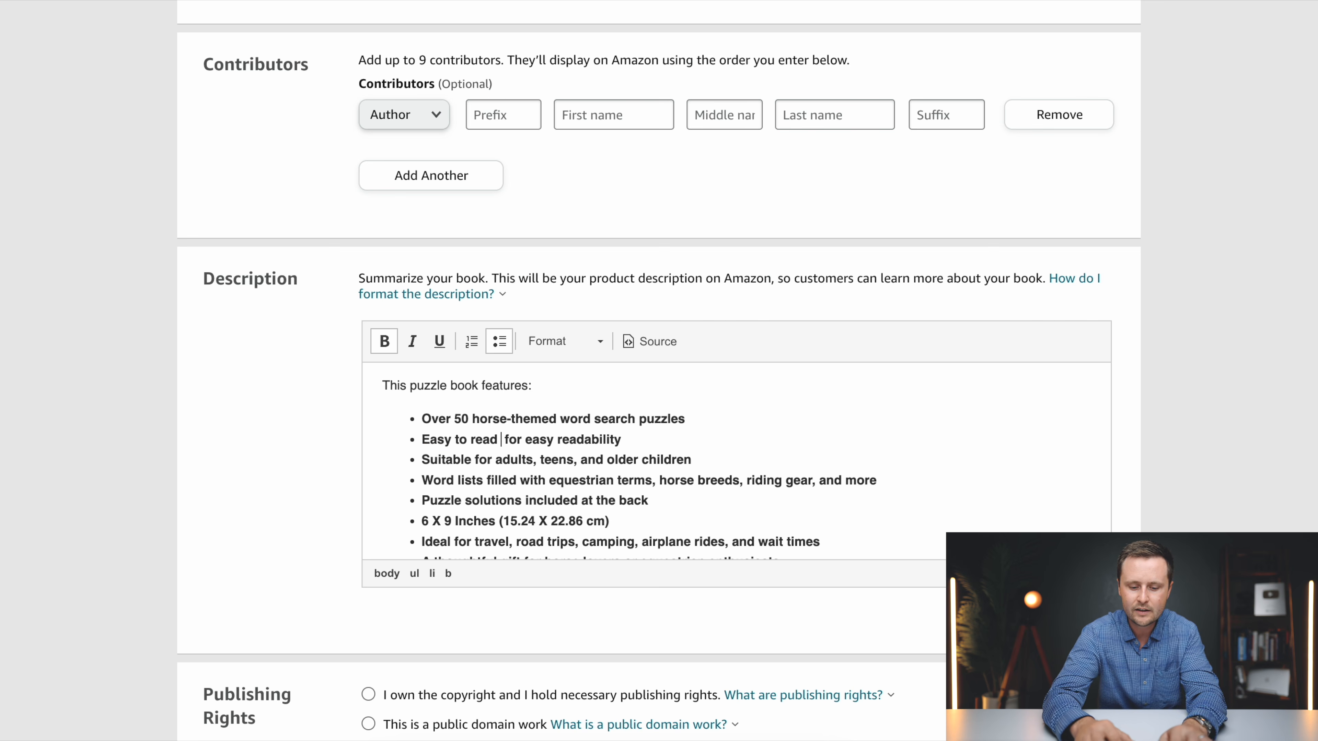
pyautogui.moveTo(652, 440); pyautogui.dragTo(553, 441)
pyautogui.write('comfortable reading')
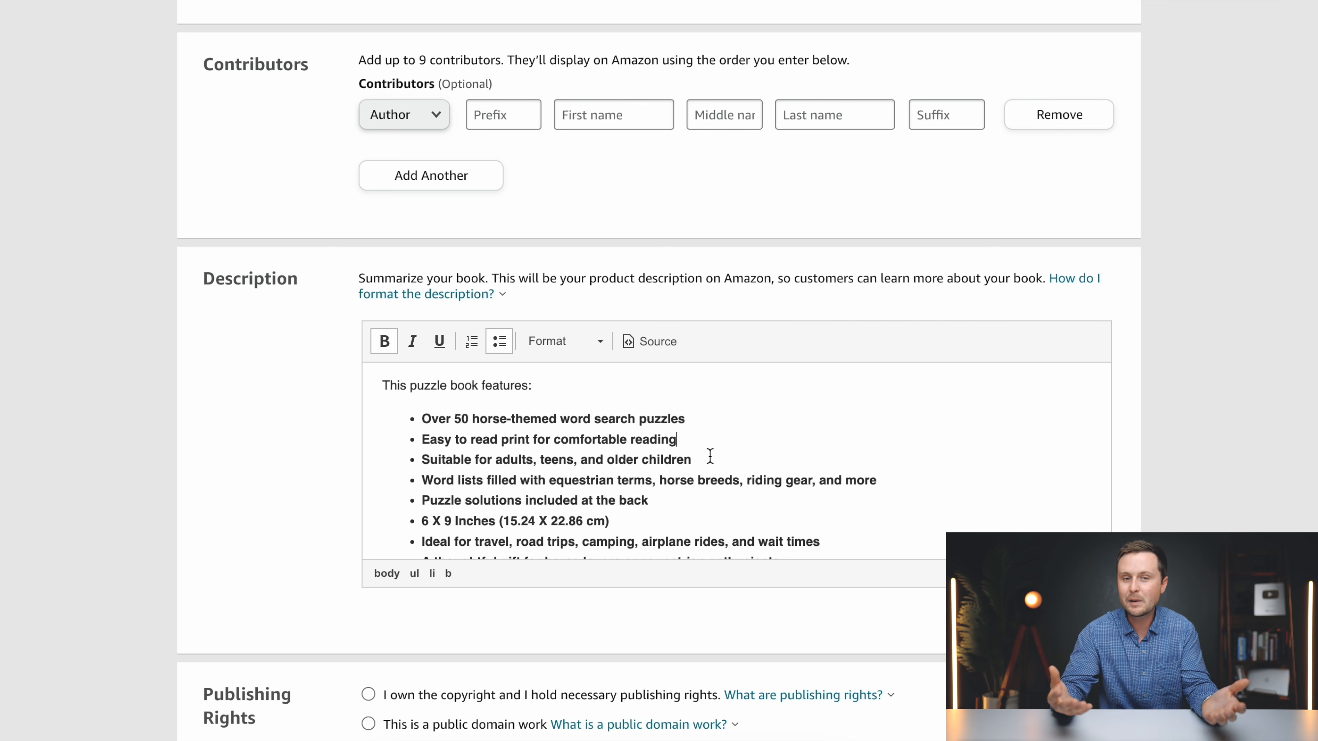
# Declare that you own the copyright and hold the publishing rights, and answer No to sexually explicit images or title.
pyautogui.scroll(-3, 709, 456)
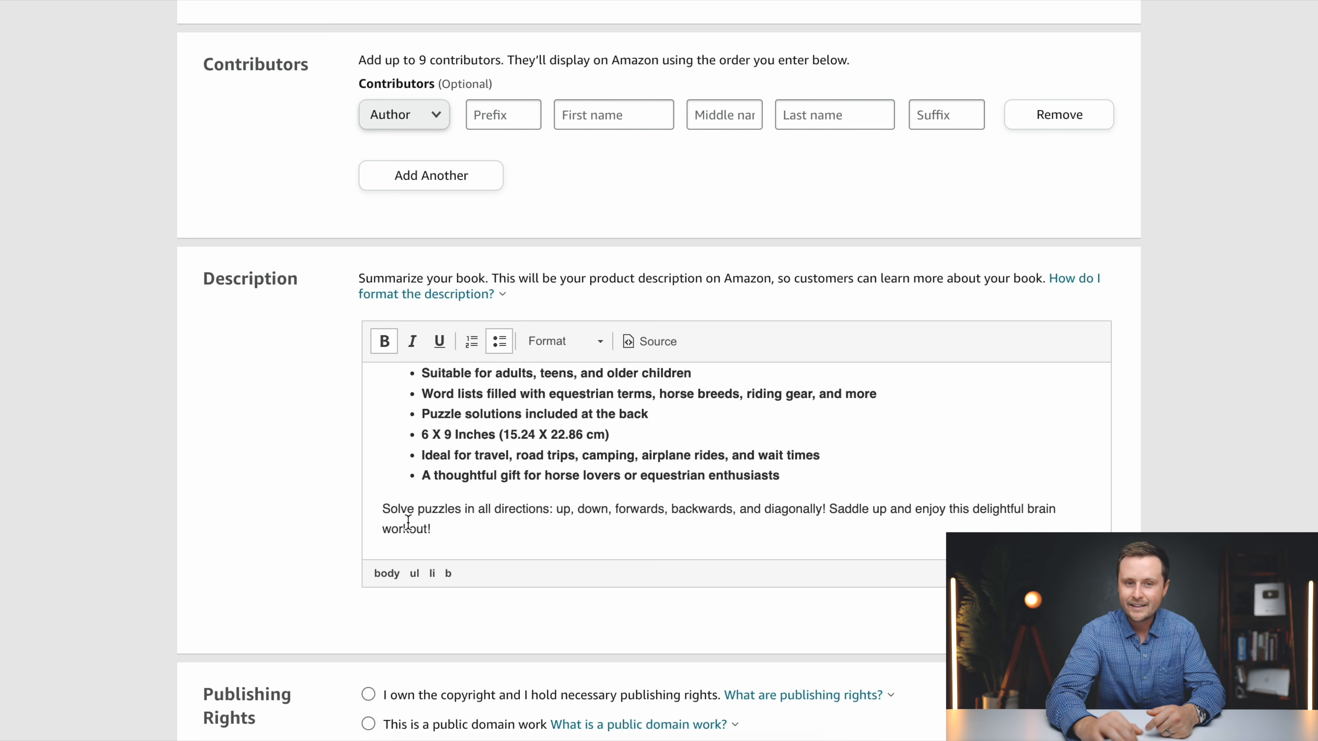
pyautogui.scroll(-2, 263, 515)
pyautogui.scroll(-5, 262, 513)
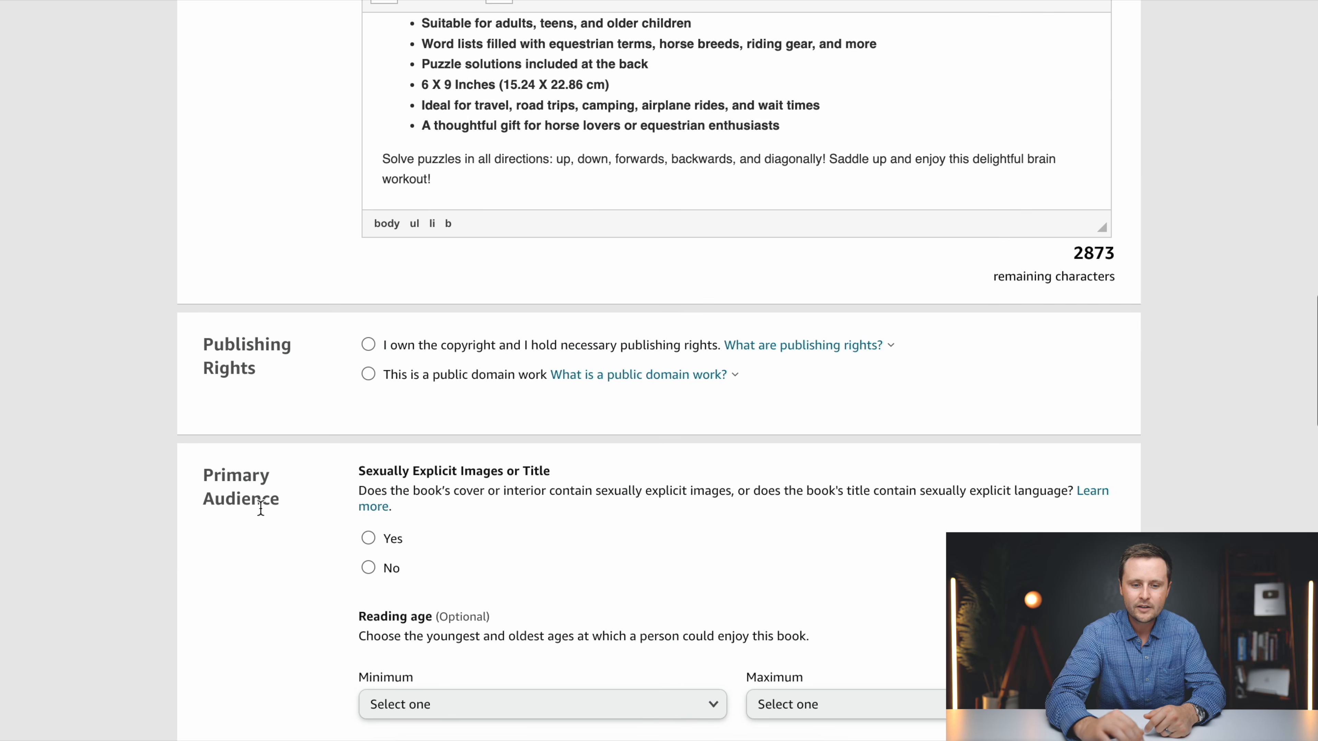
pyautogui.click(368, 344)
pyautogui.click(732, 346)
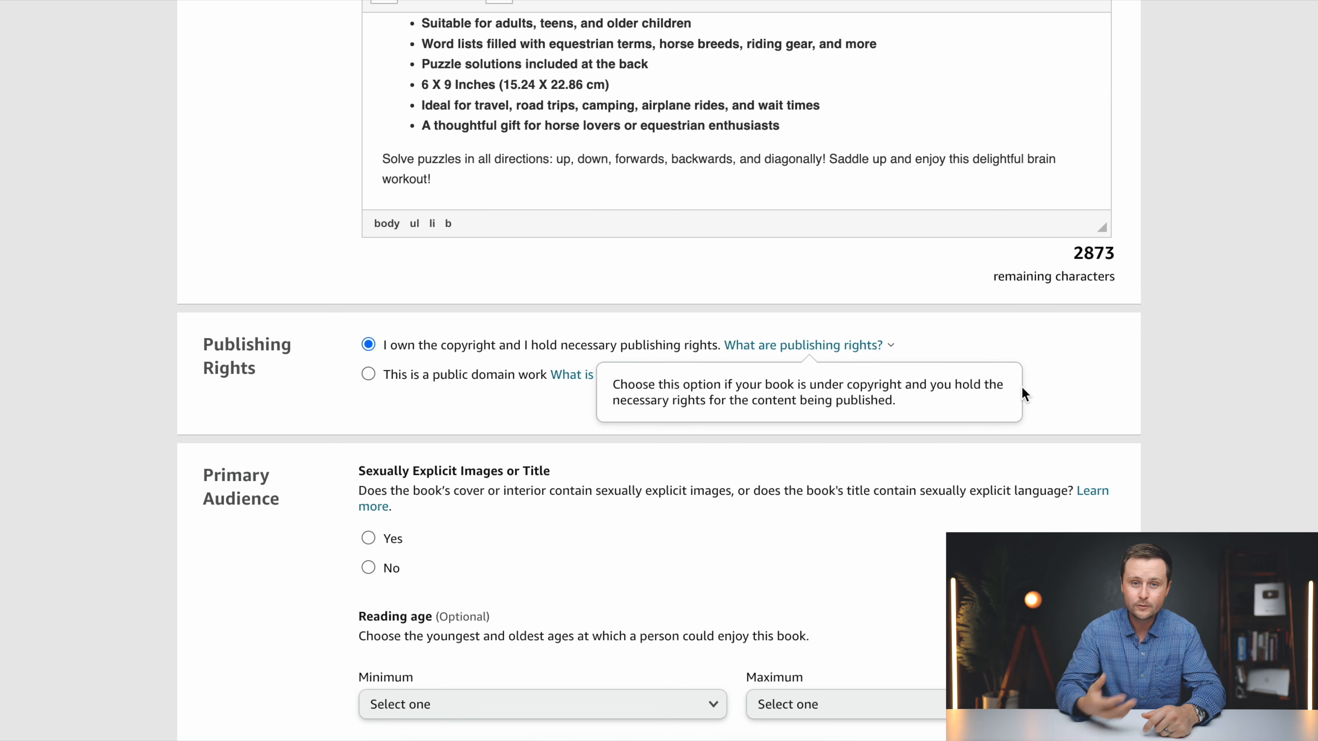
pyautogui.scroll(-3, 1021, 386)
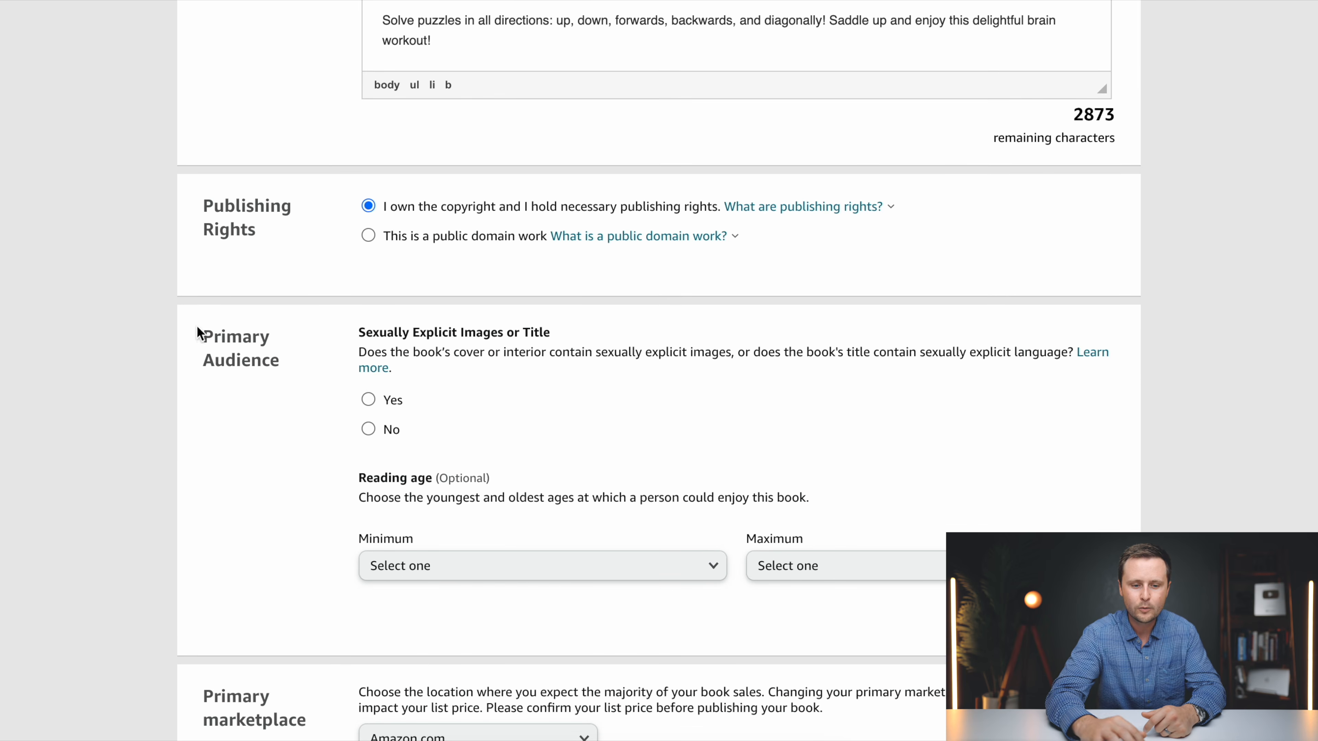
pyautogui.scroll(-1, 405, 358)
pyautogui.click(369, 386)
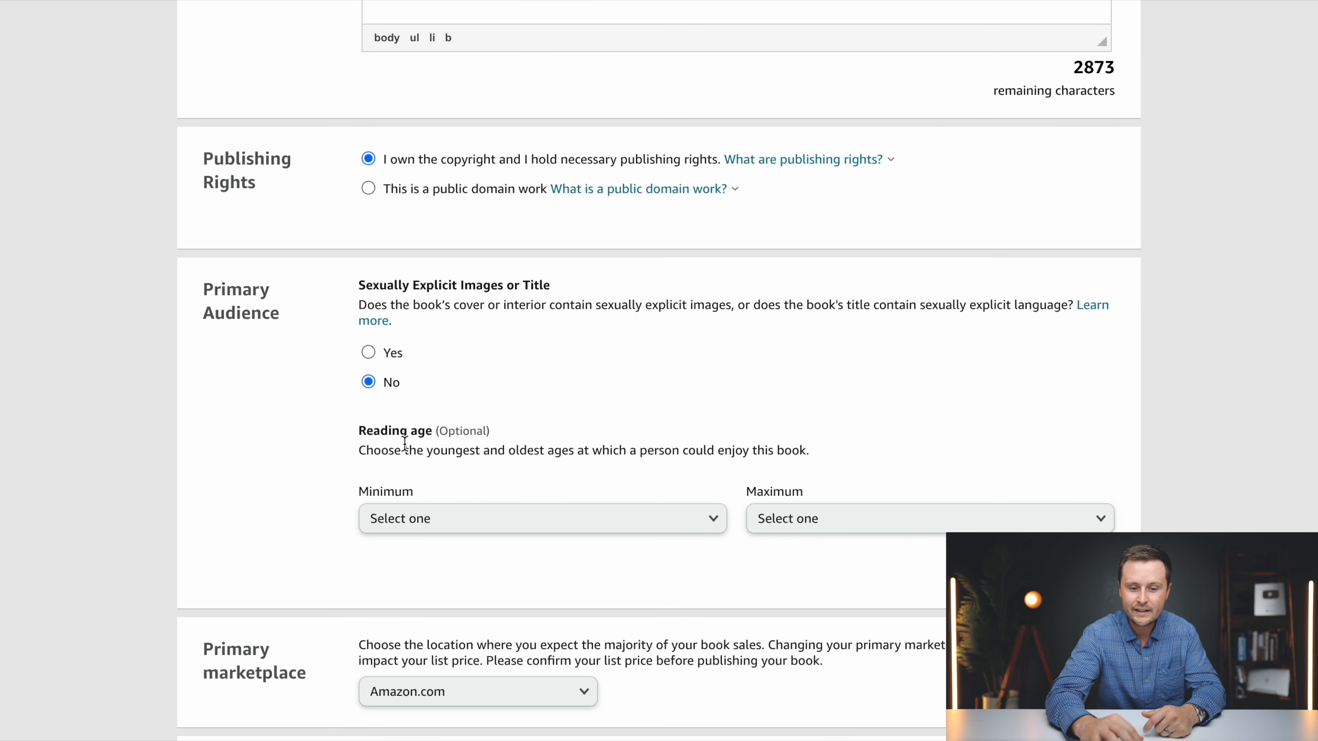
# Open the category selection and choose the Humor & Entertainment category with the Puzzles & Games subcategory.
pyautogui.scroll(-1, 1166, 471)
pyautogui.scroll(-6, 1166, 471)
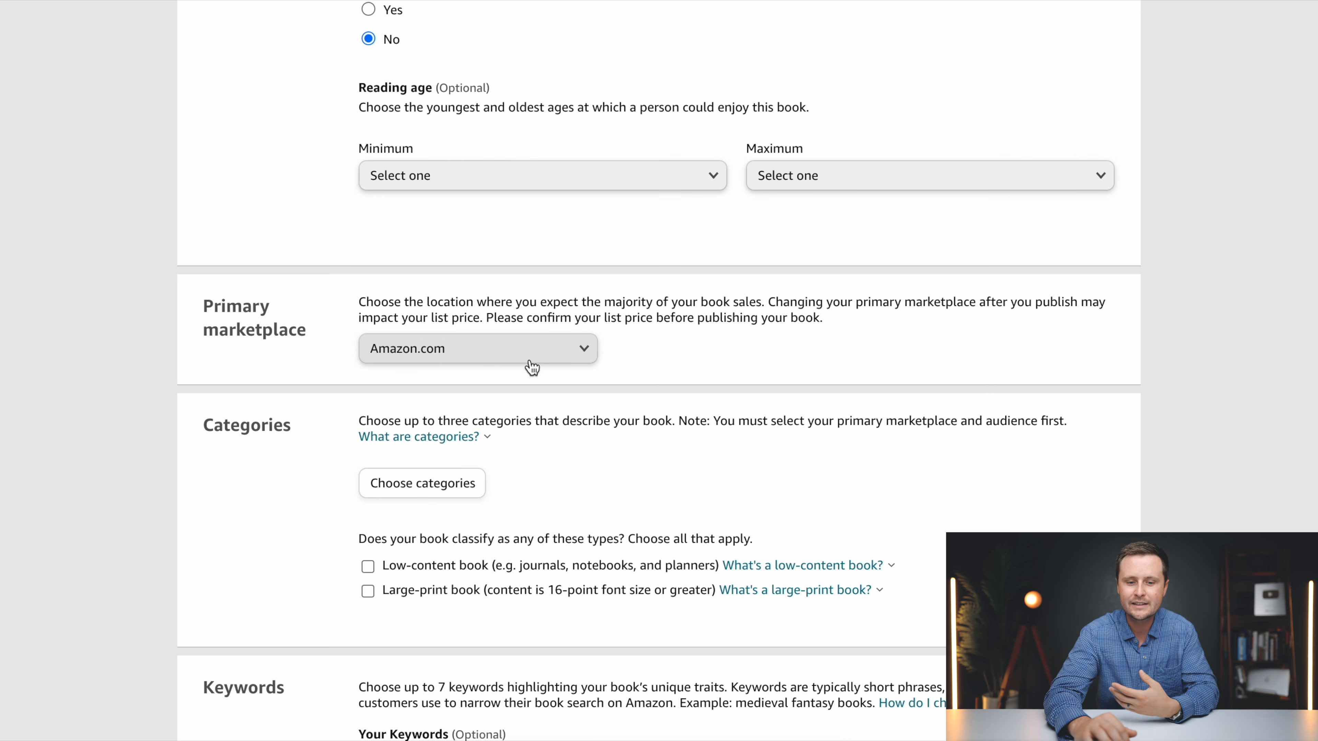
pyautogui.scroll(-3, 748, 332)
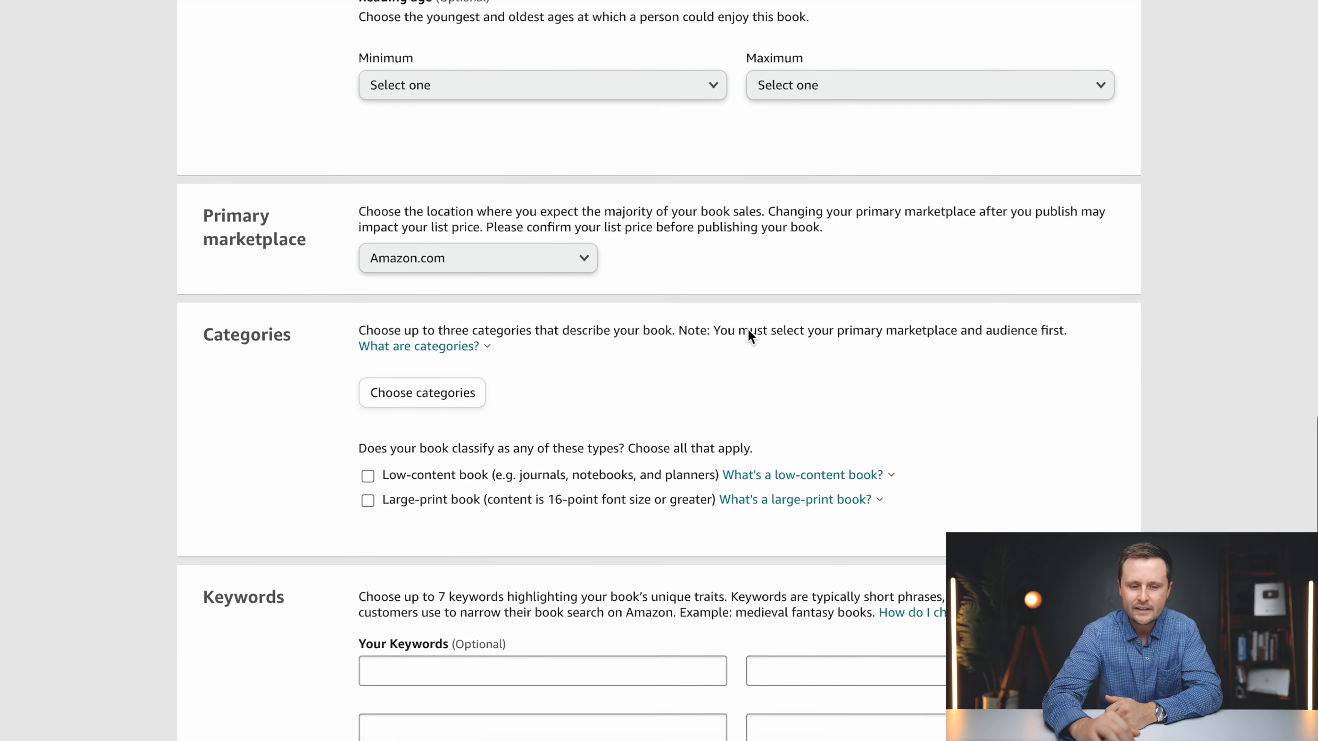
pyautogui.scroll(-1, 748, 335)
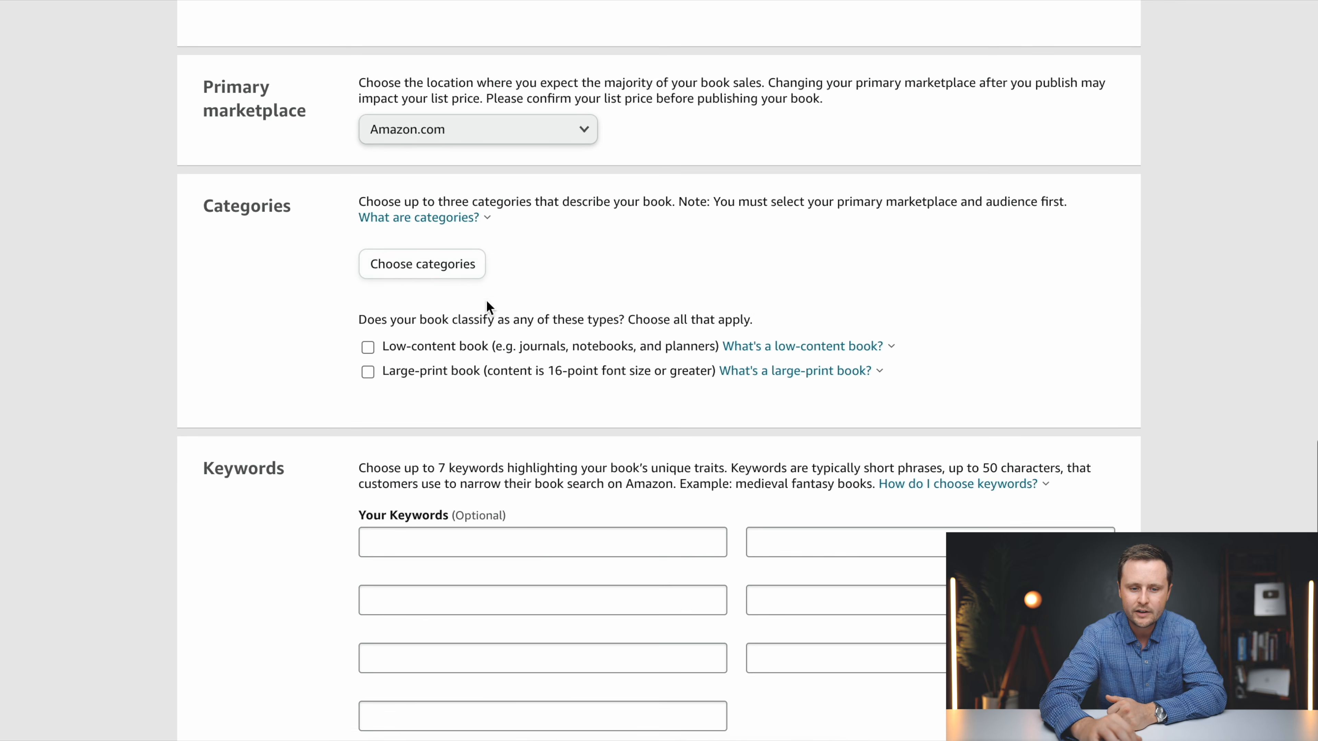
pyautogui.click(424, 263)
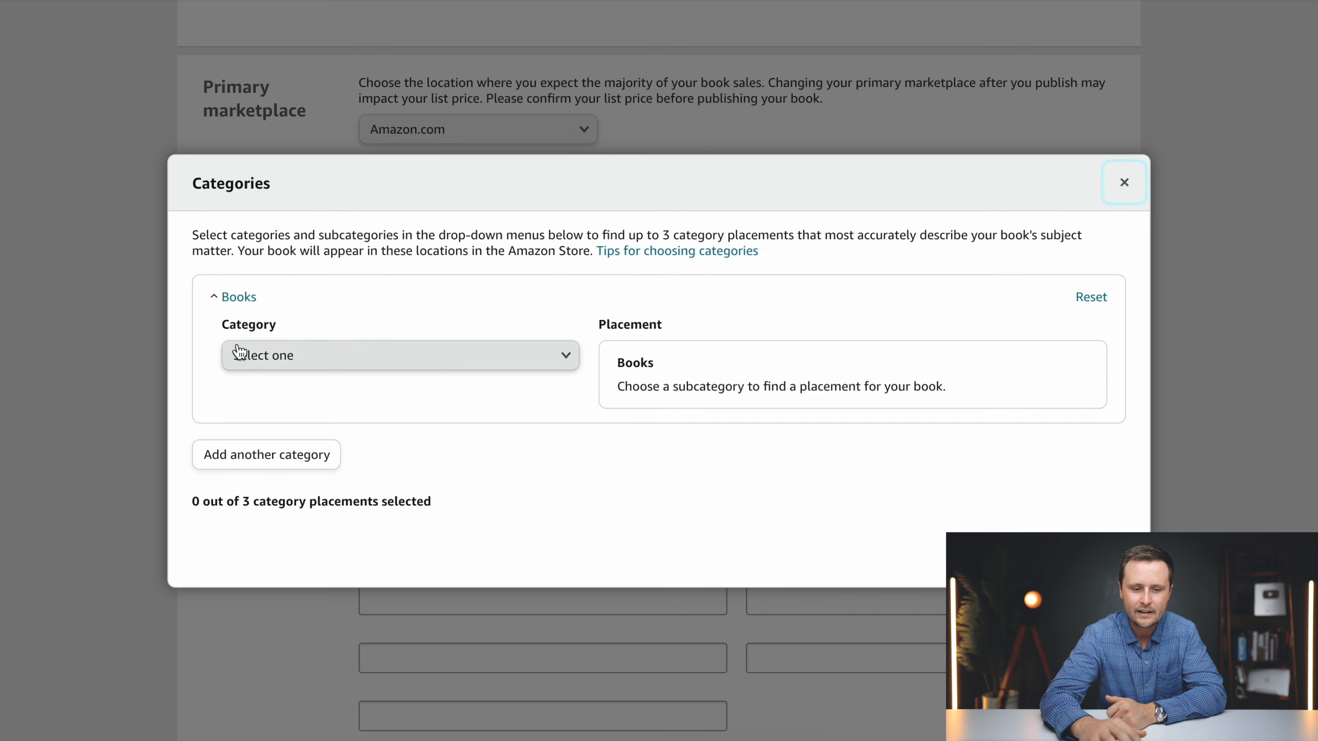
pyautogui.click(261, 361)
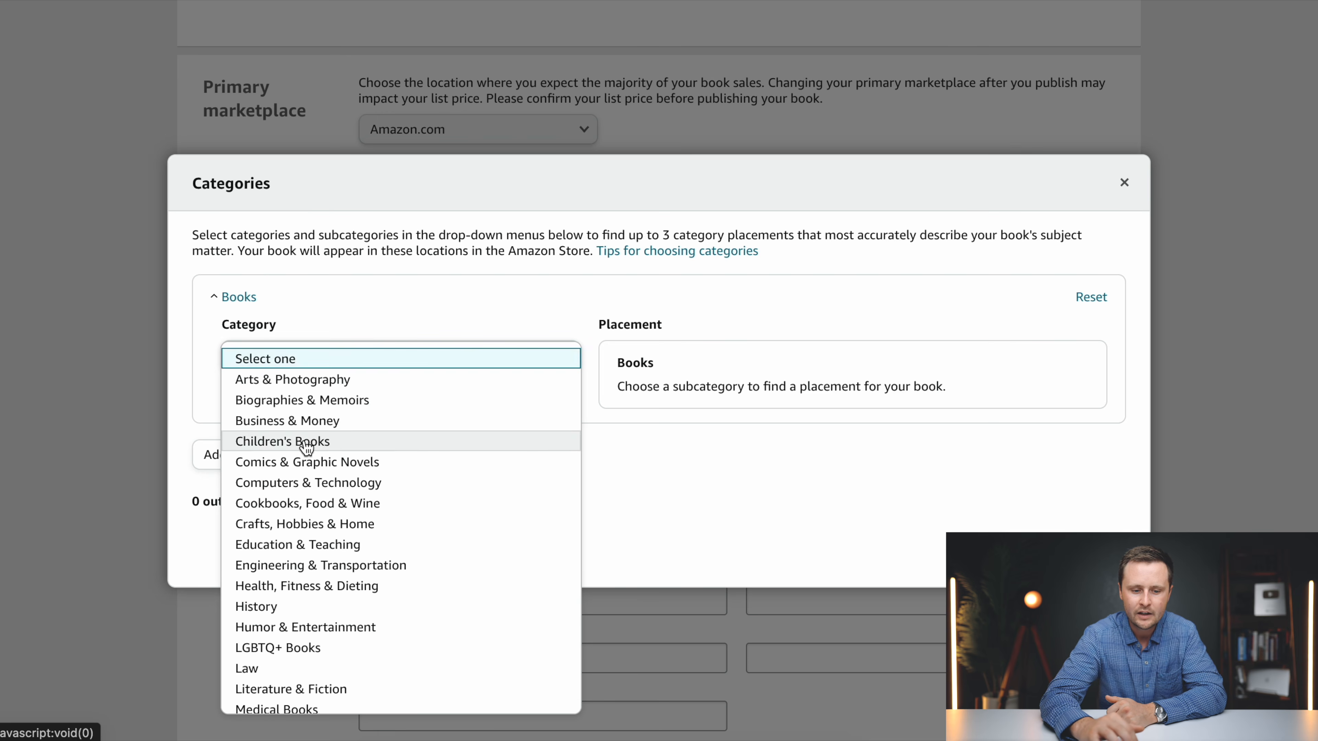
pyautogui.scroll(-5, 306, 448)
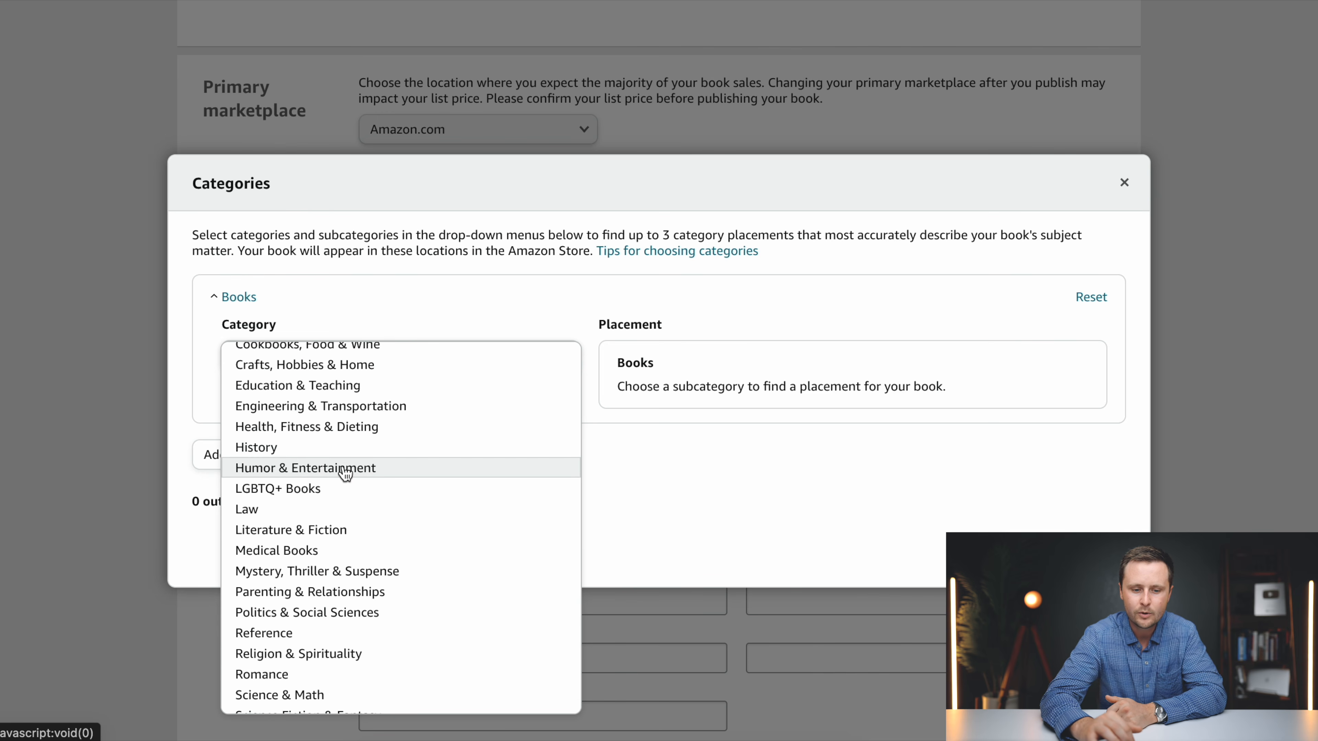
pyautogui.click(339, 469)
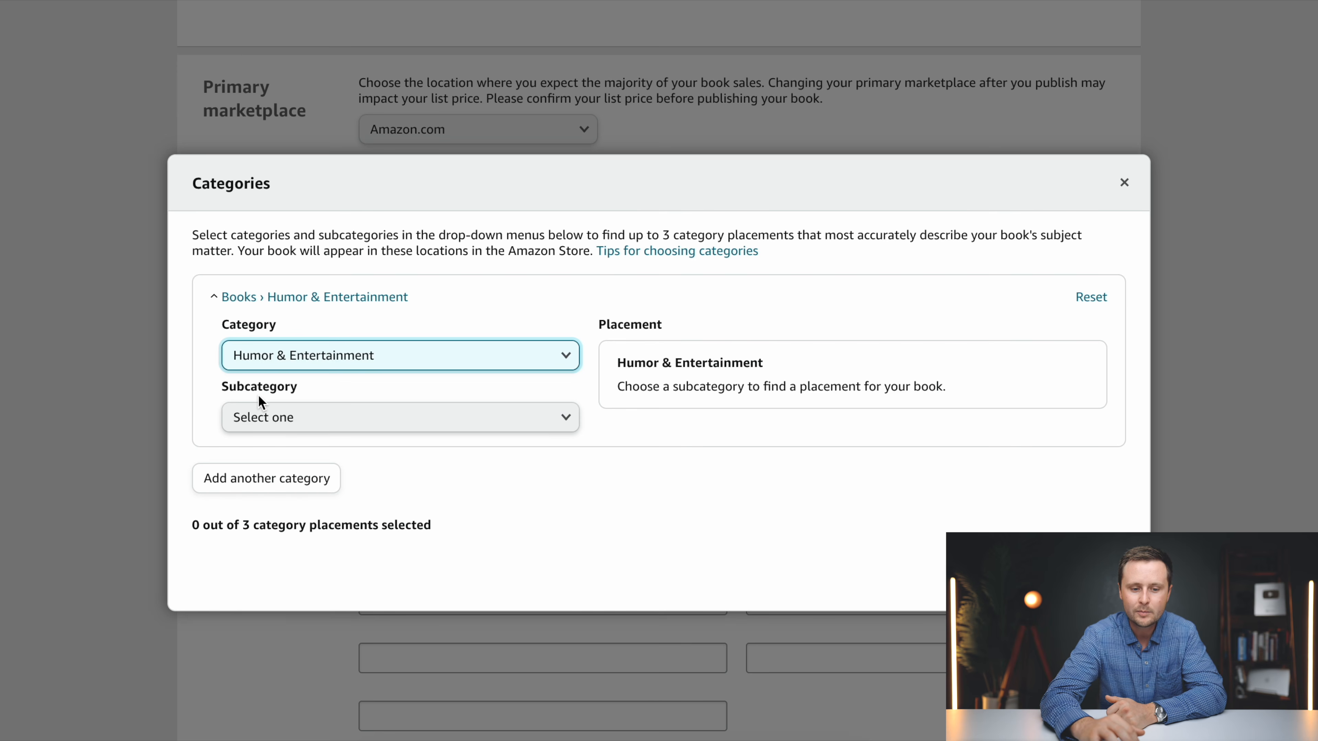
pyautogui.click(299, 418)
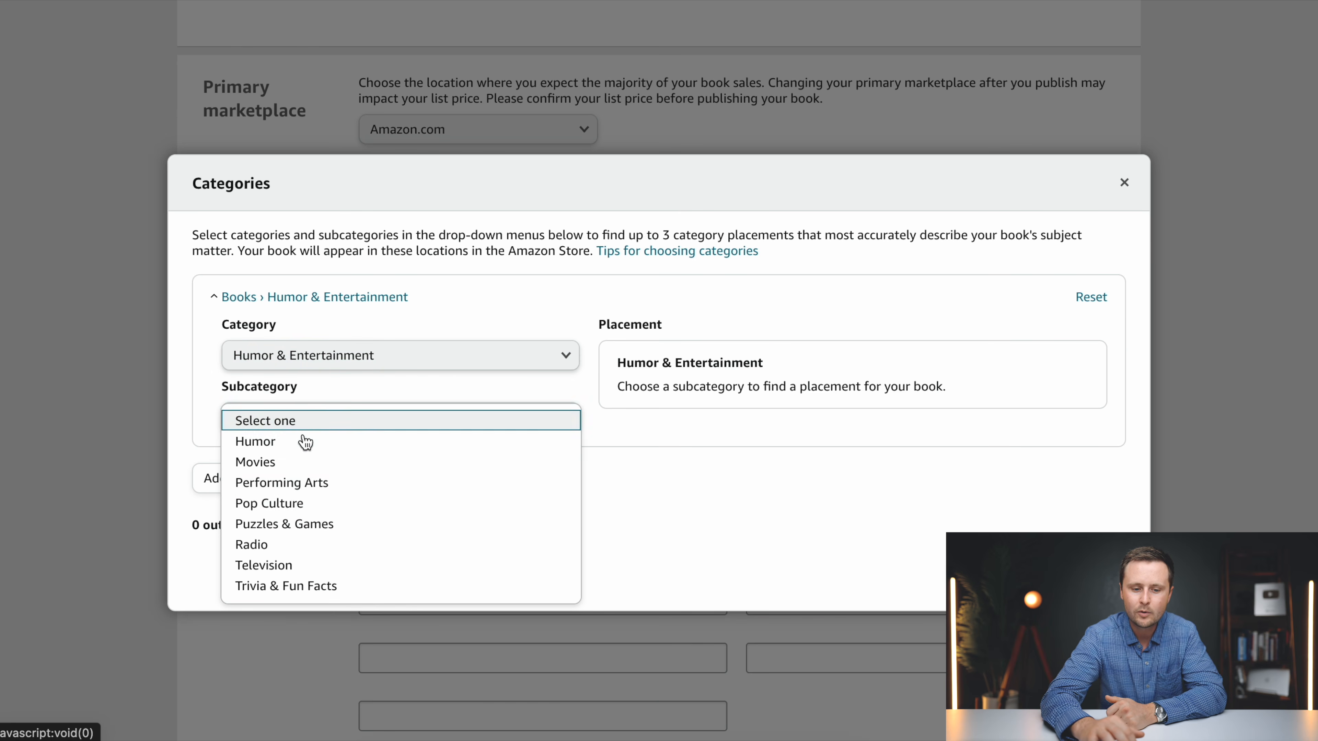
pyautogui.click(292, 522)
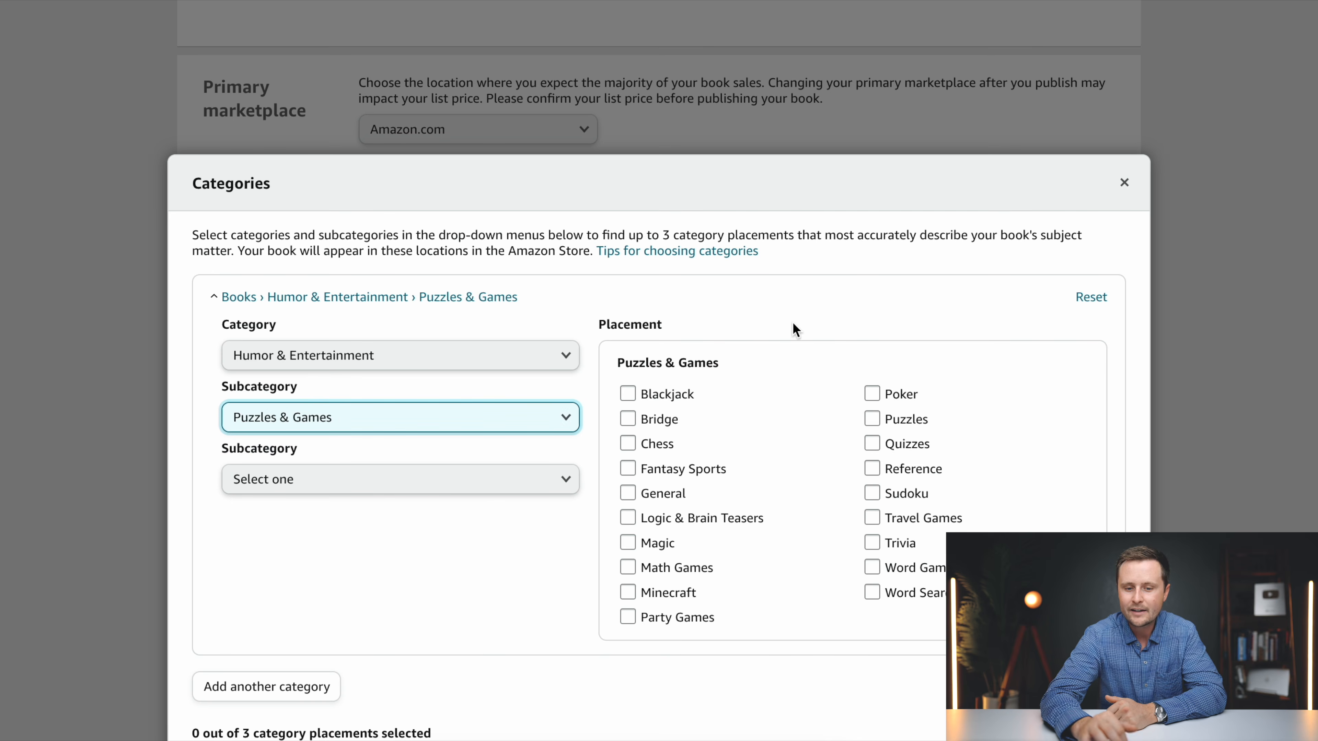
# Select the Puzzles, Word Games and Word Search placements and save the categories.
pyautogui.scroll(-2, 794, 330)
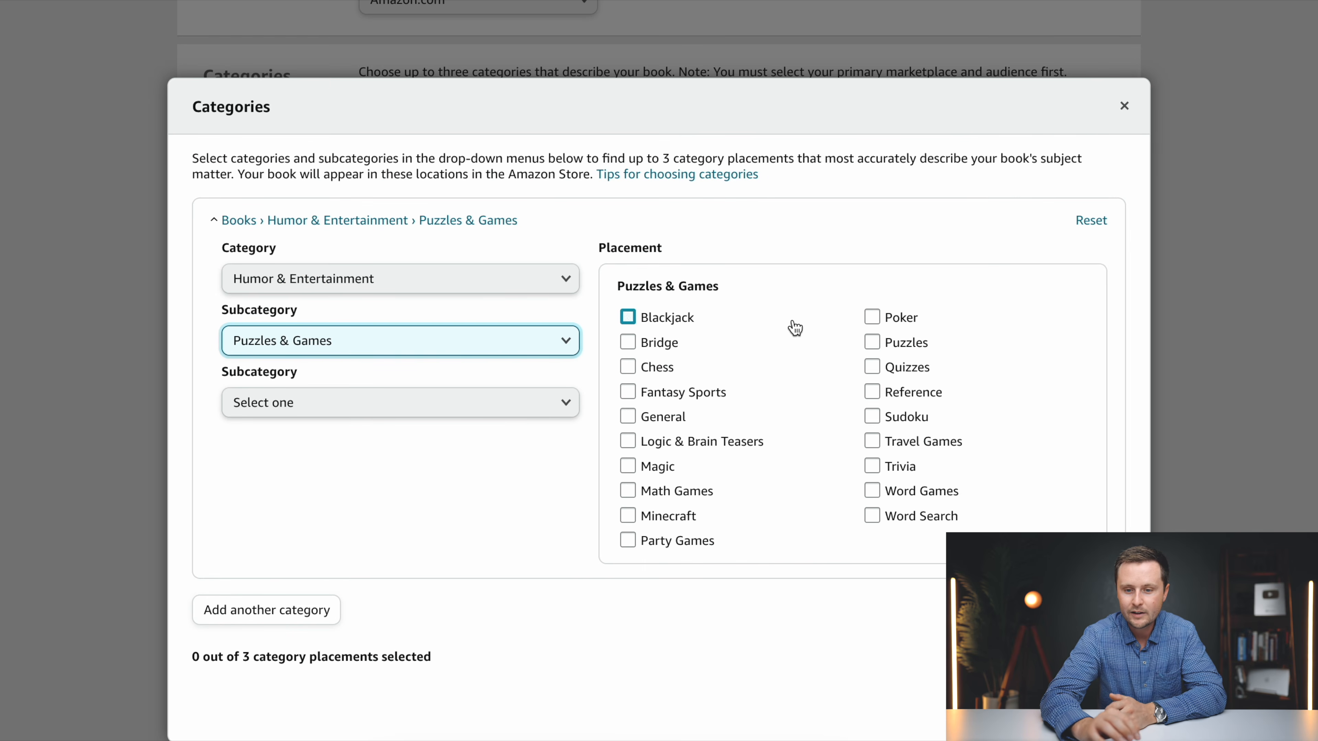
pyautogui.click(872, 341)
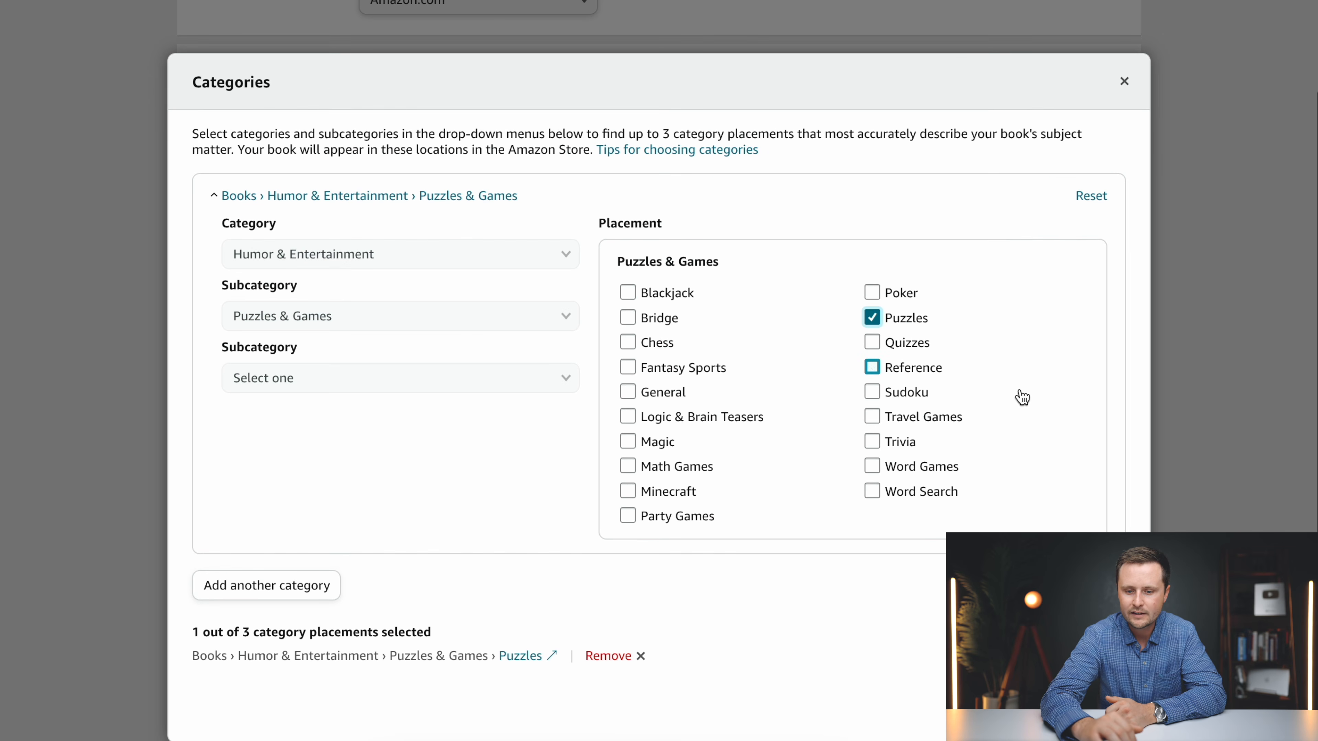
pyautogui.click(871, 465)
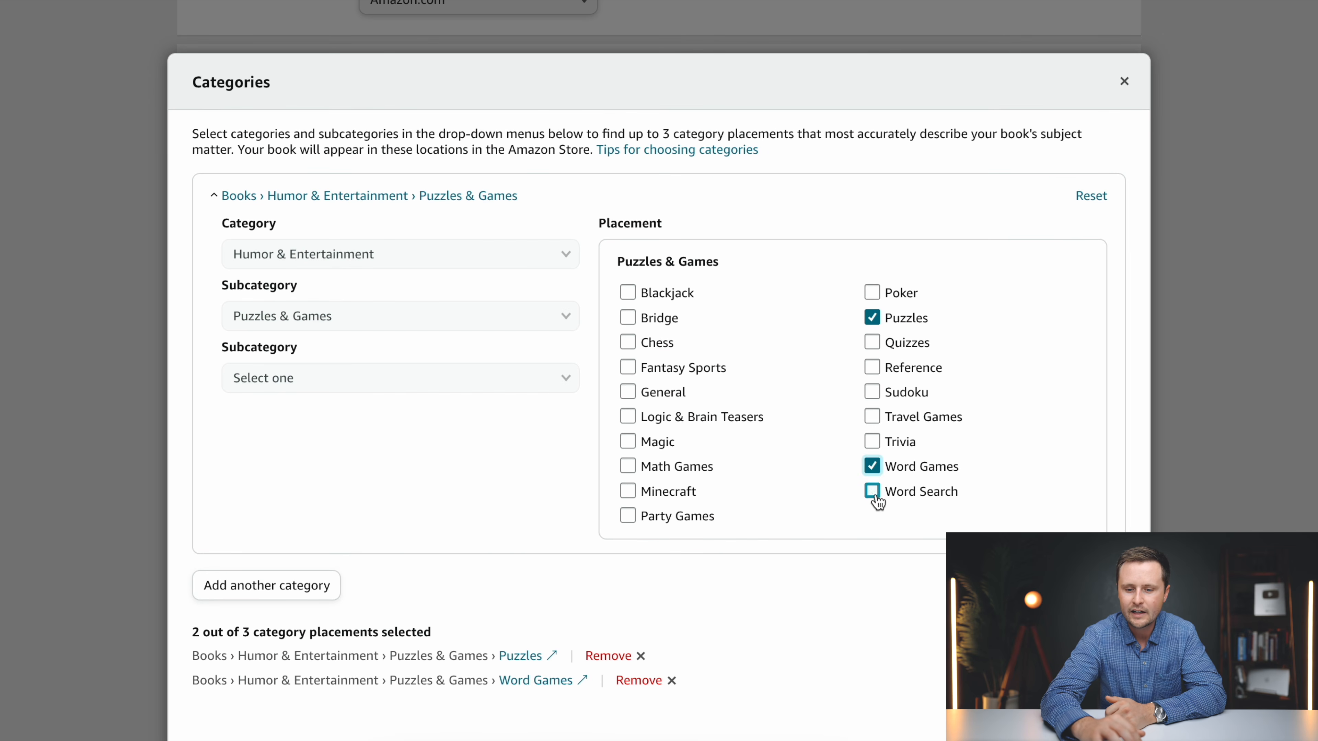
pyautogui.click(872, 492)
pyautogui.scroll(-1, 1033, 519)
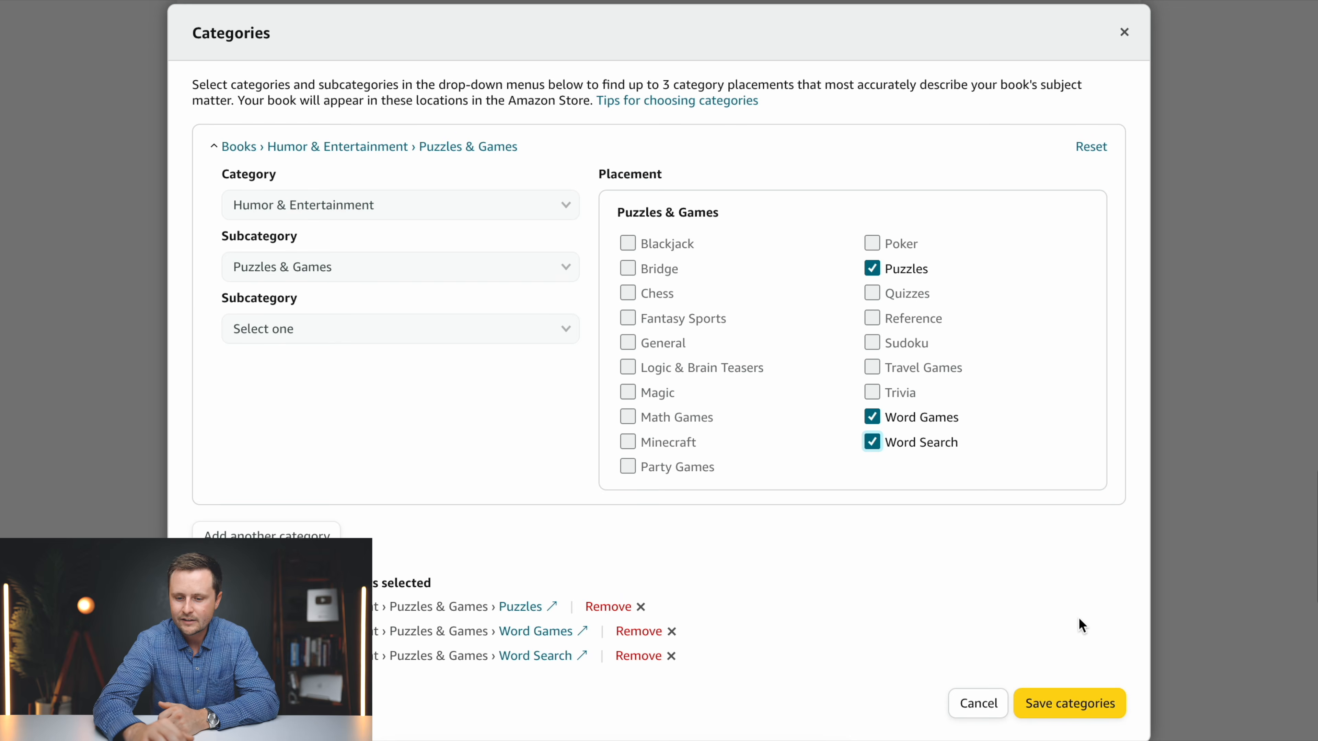
pyautogui.click(1070, 706)
pyautogui.scroll(3, 1067, 706)
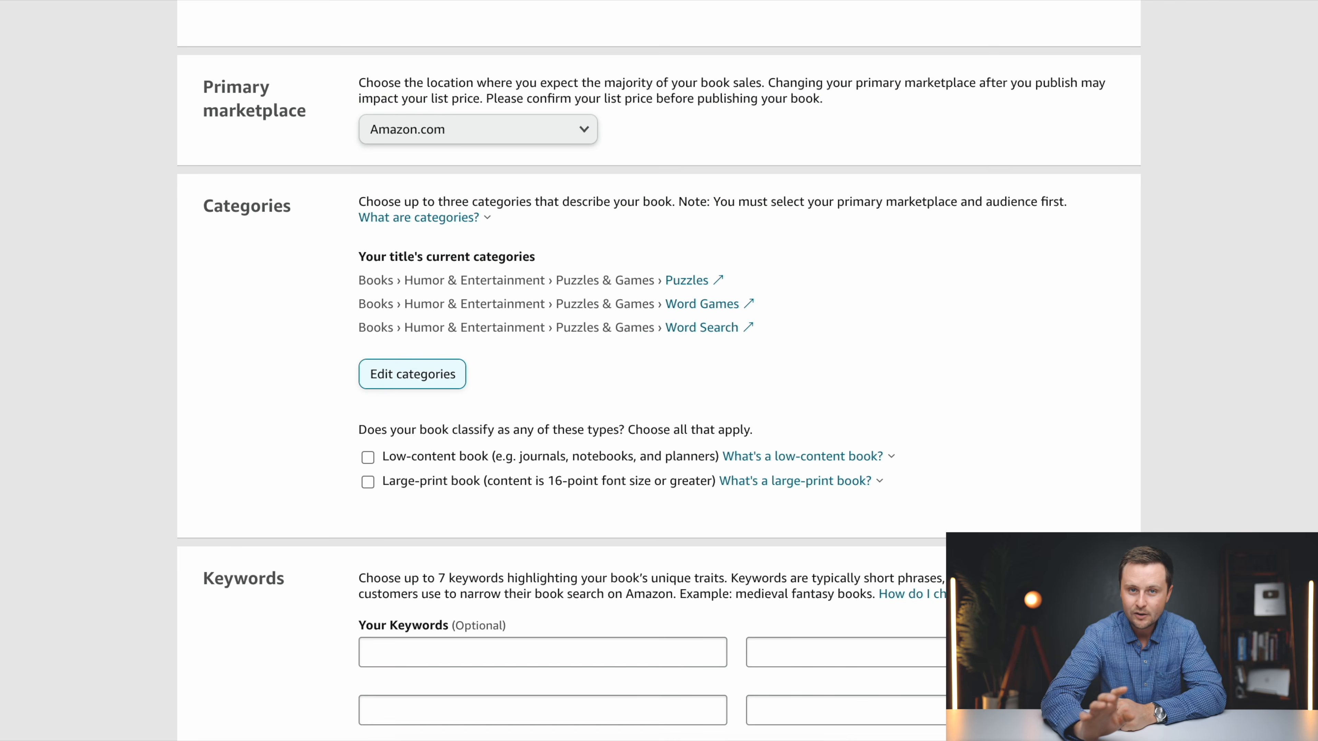
# Enter "horse word search book" as the book's first keyword.
pyautogui.scroll(-2, 1018, 469)
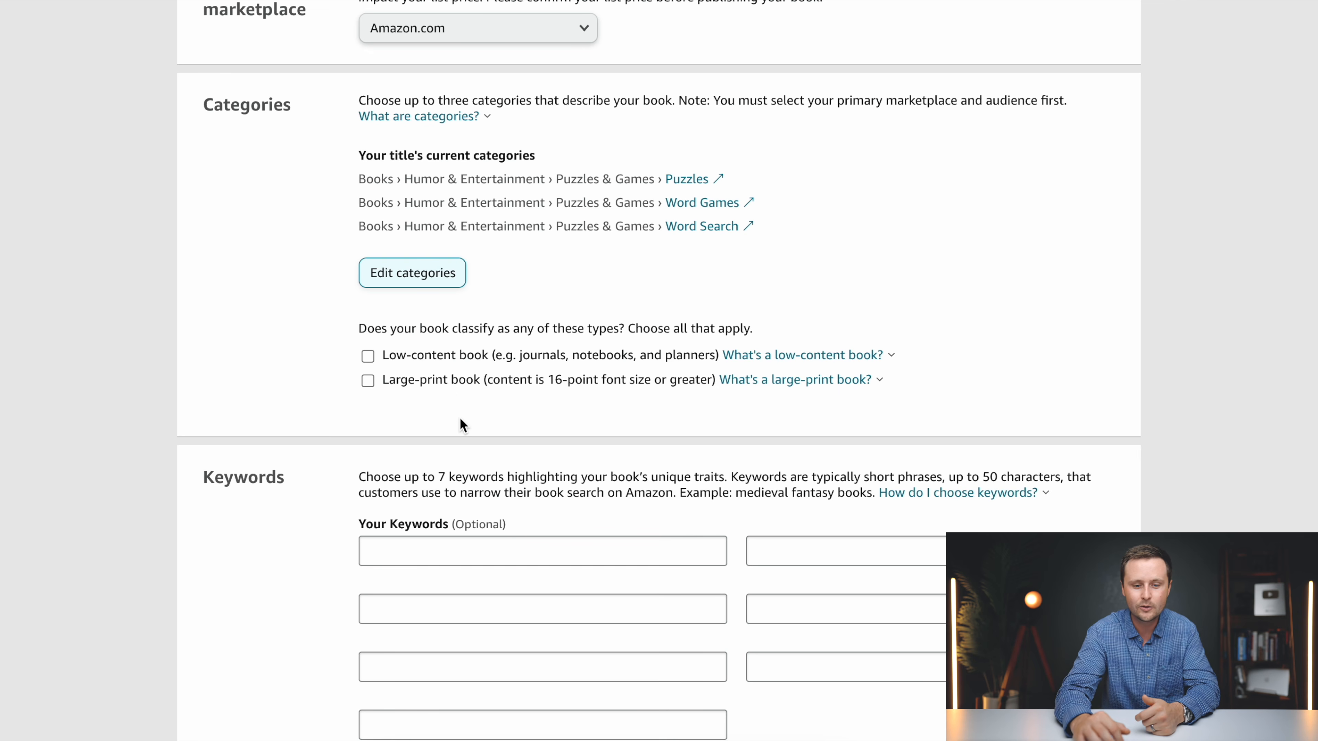
pyautogui.scroll(-5, 320, 389)
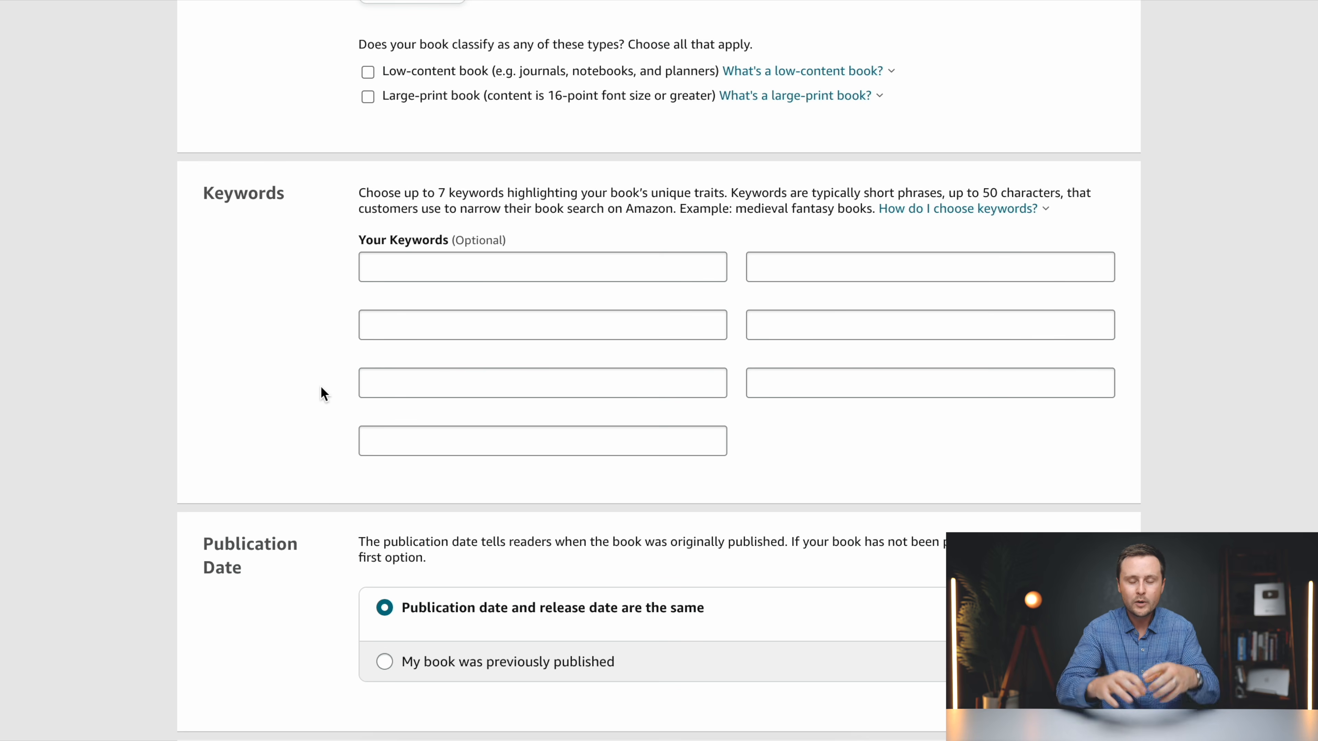
pyautogui.click(485, 265)
pyautogui.write('horse word search book')
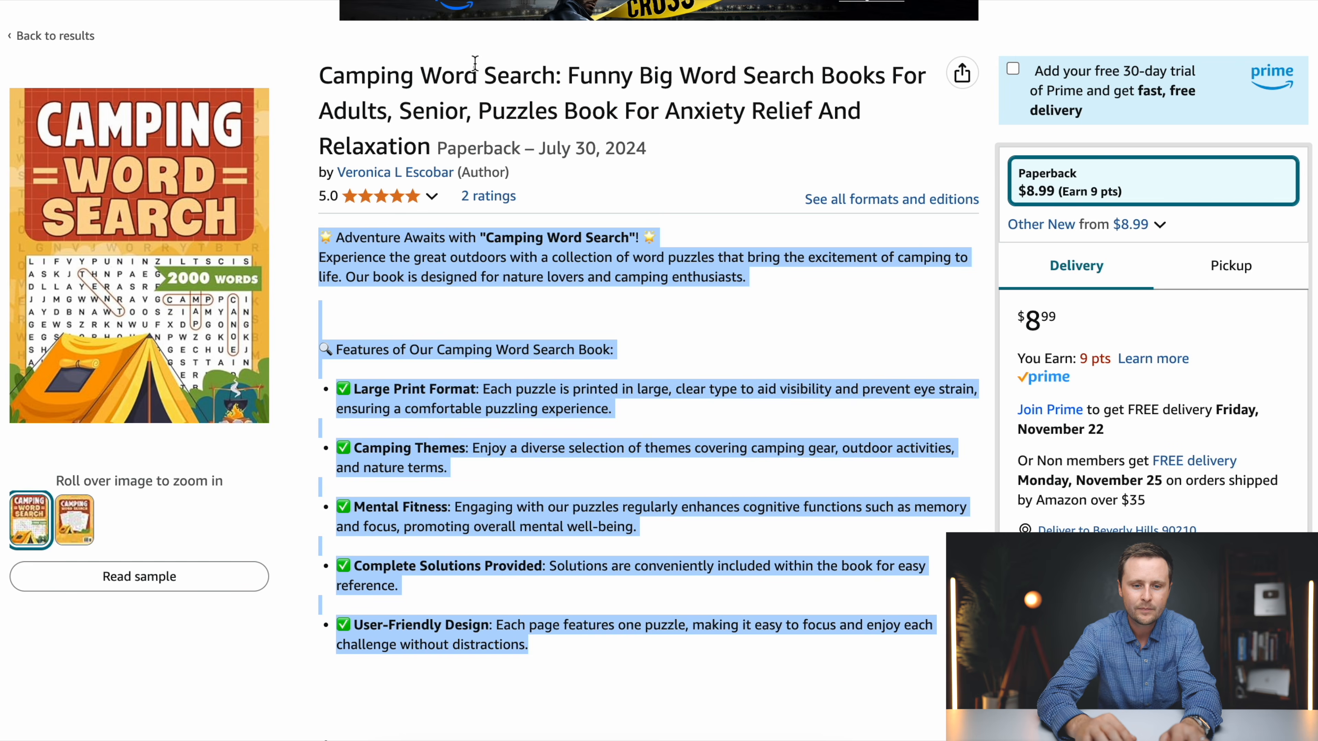
# Switch to the Amazon store page and enter "horse word search" in its search to get keyword suggestions.
pyautogui.scroll(3, 475, 63)
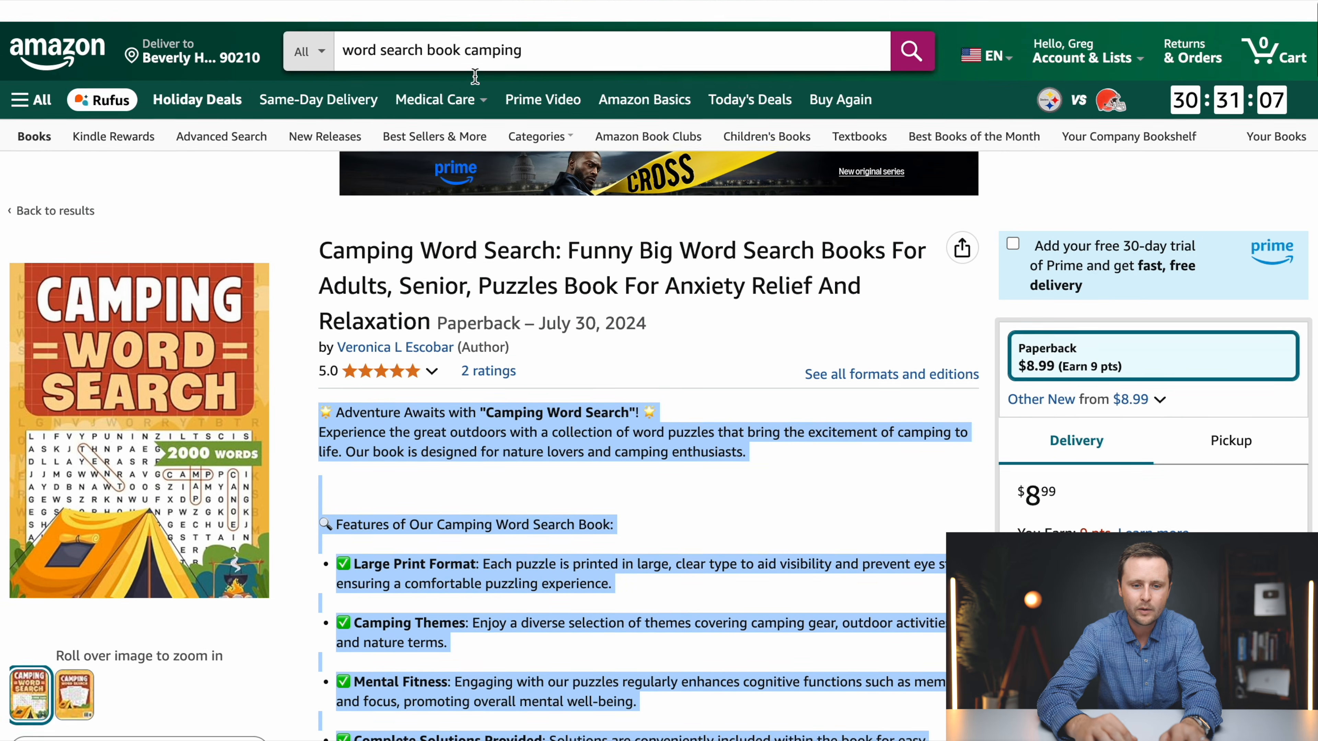
pyautogui.tripleClick(446, 28)
pyautogui.write('horse word search')
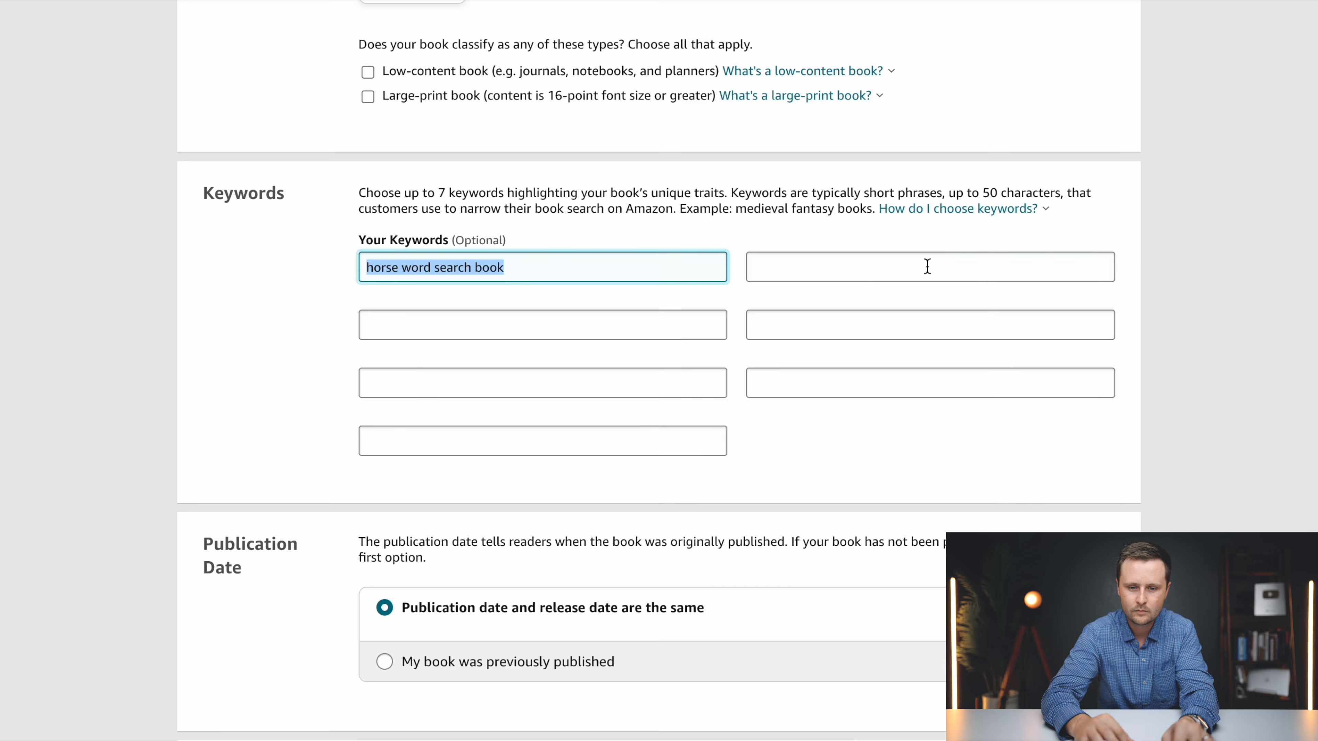
# Back in the paperback form, add the keywords "horse word search books for adults", "horse word search large", "horses word search" and "horse themed word search".
pyautogui.click(926, 264)
pyautogui.write('horse word search books for adults')
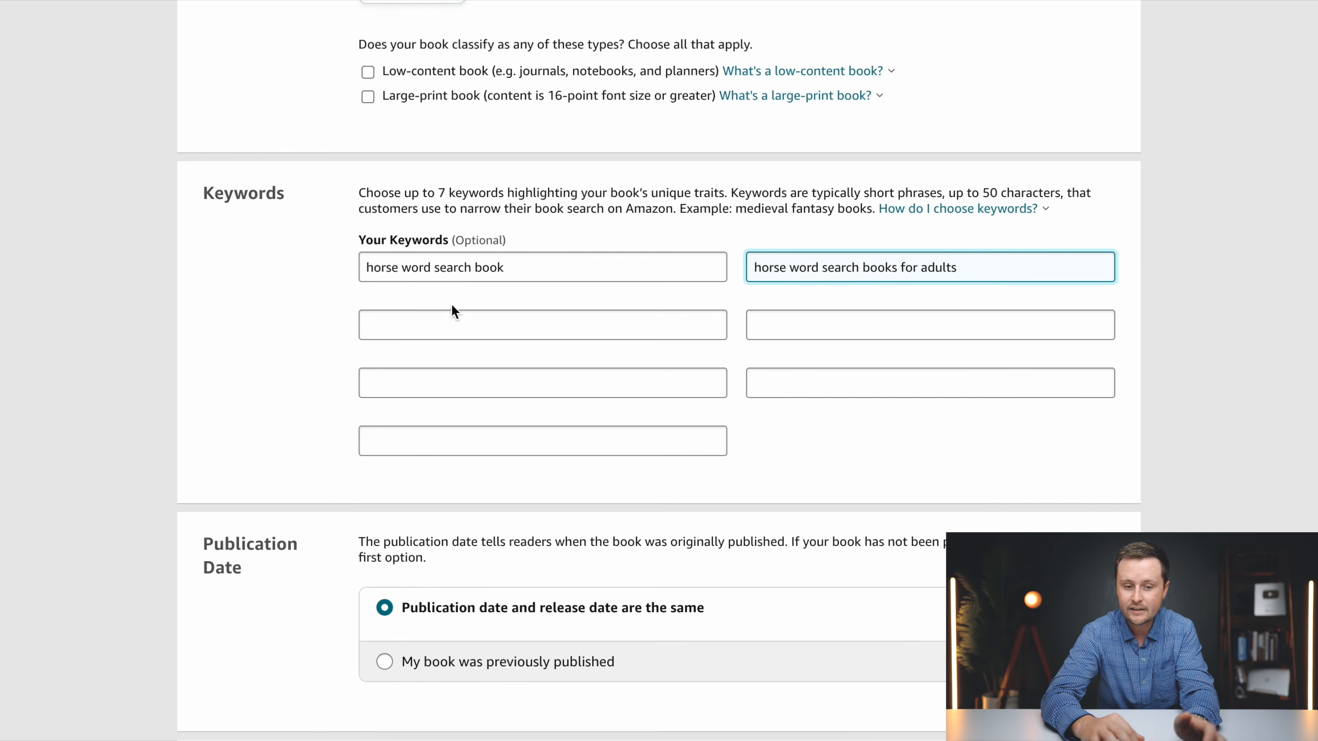
pyautogui.click(444, 317)
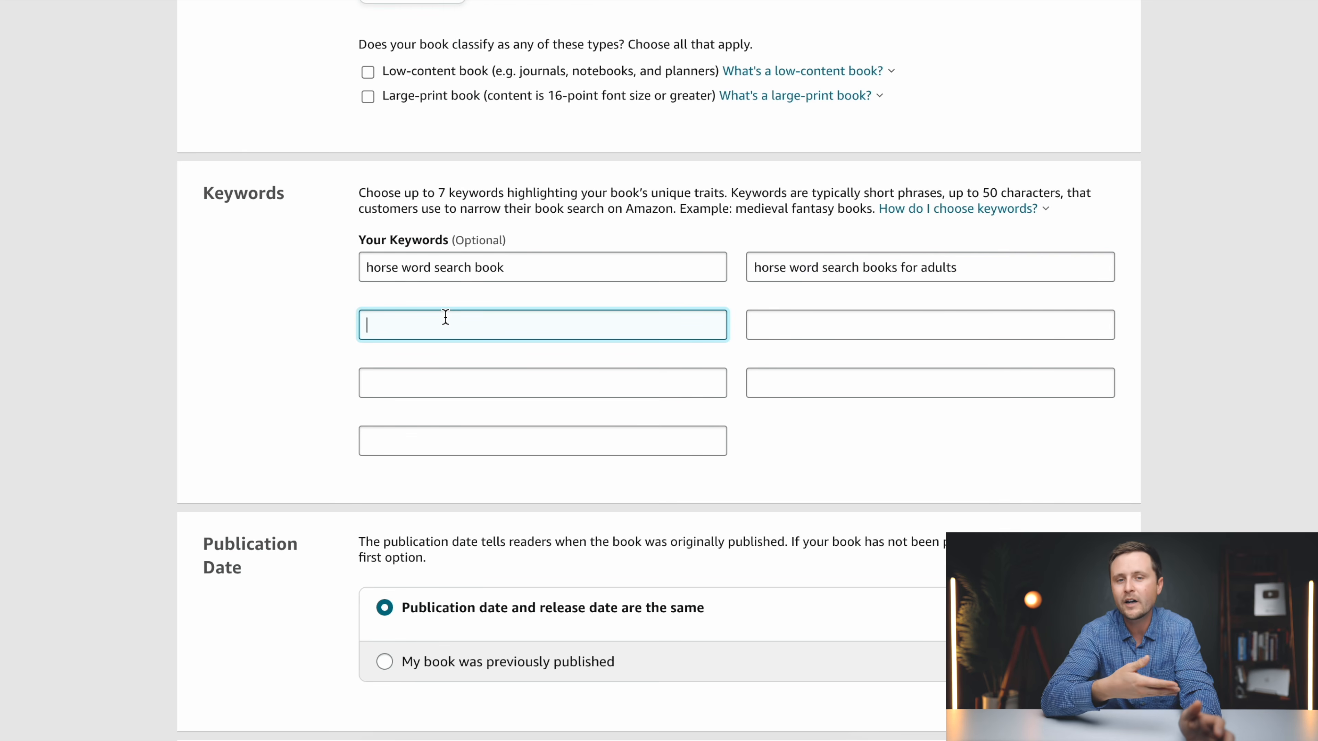
pyautogui.write('horse word search')
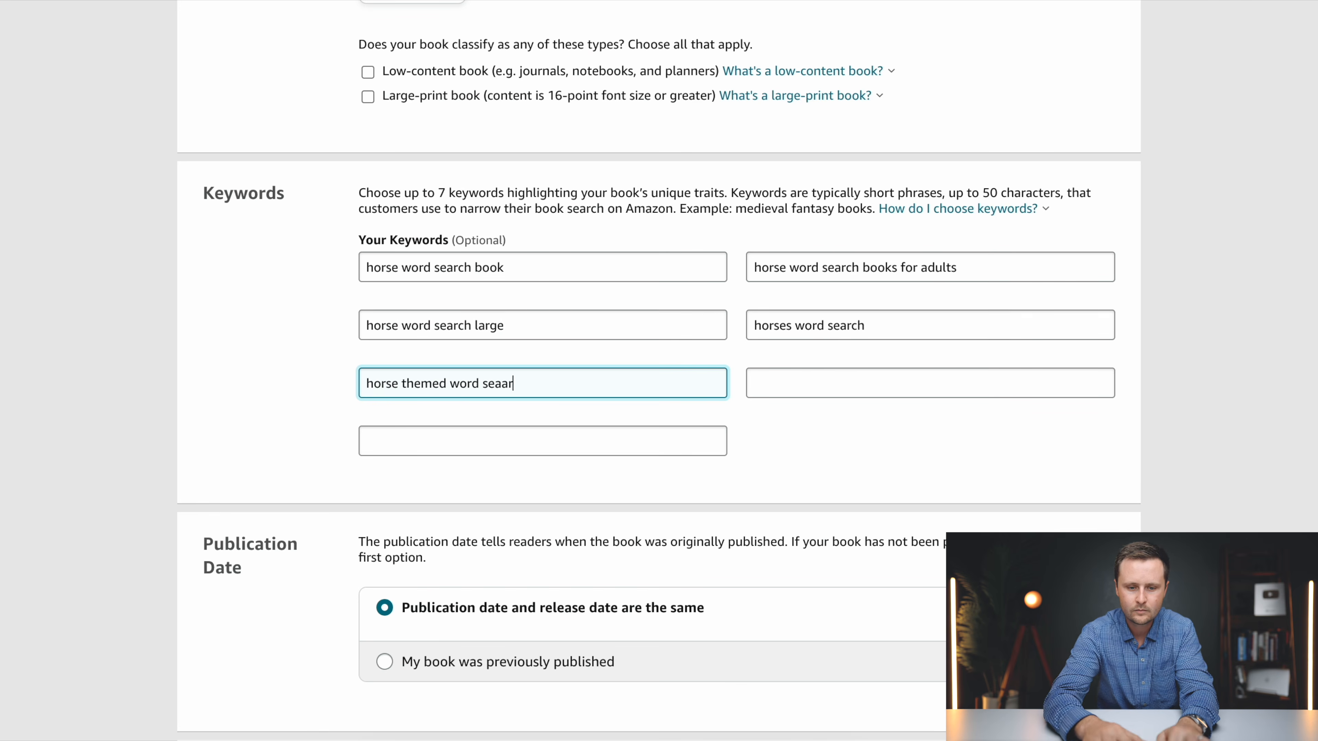
pyautogui.press('BackSpace')
pyautogui.press('BackSpace')
pyautogui.write('rch')
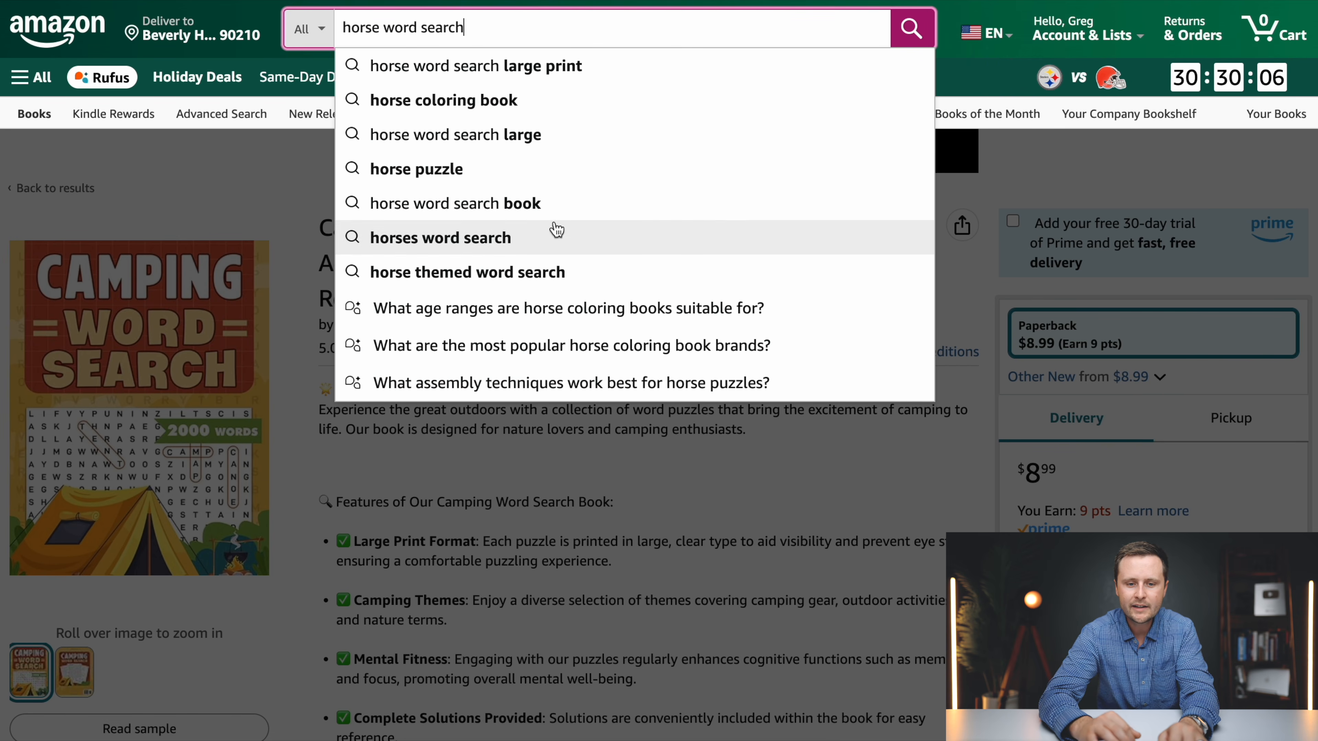
# Search the Amazon store for the suggested "horse word search large print", and remove "large print" from the query to check further suggestions.
pyautogui.click(442, 69)
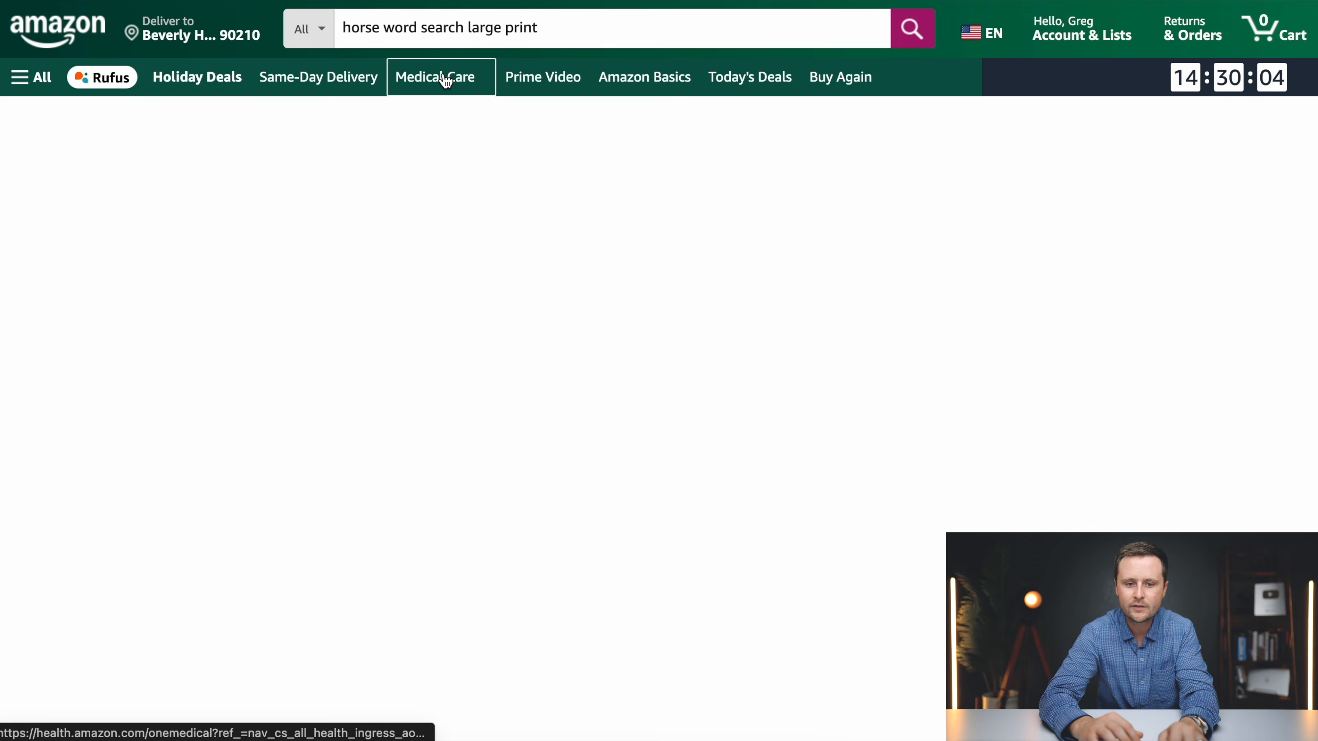
pyautogui.moveTo(562, 29); pyautogui.dragTo(467, 31)
pyautogui.press('BackSpace')
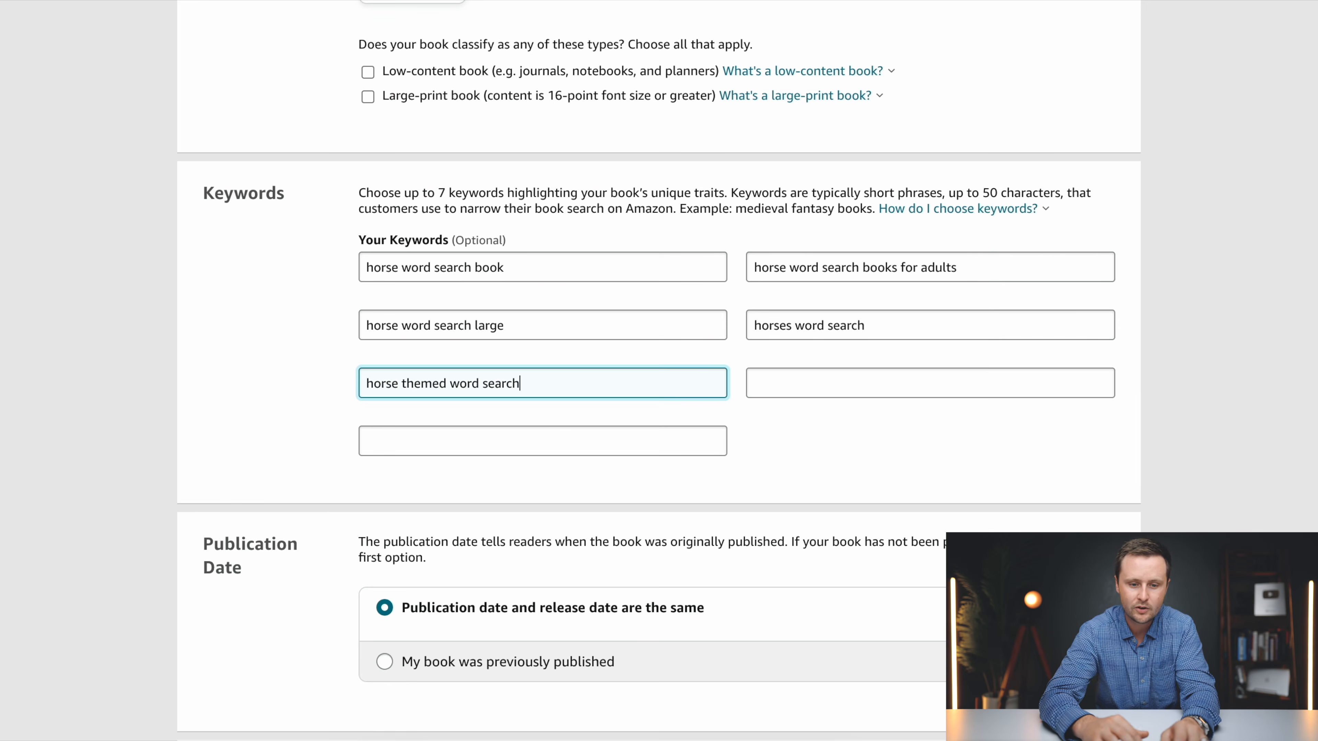
# Add the keyword "horse lovers word search", and copy "Equestrian Horse Themed Word Search" from the Amazon results into the last keyword field.
pyautogui.click(929, 383)
pyautogui.write('horse lovers word search')
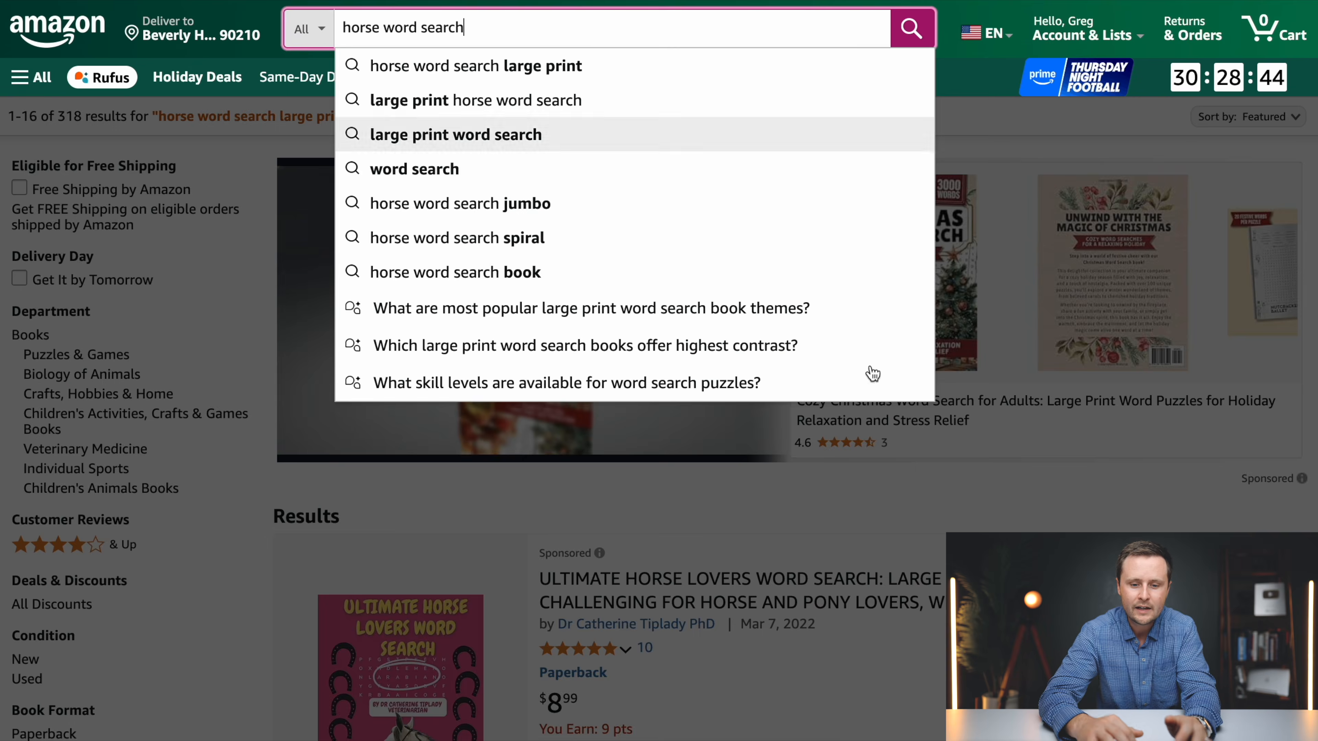
pyautogui.scroll(-5, 786, 494)
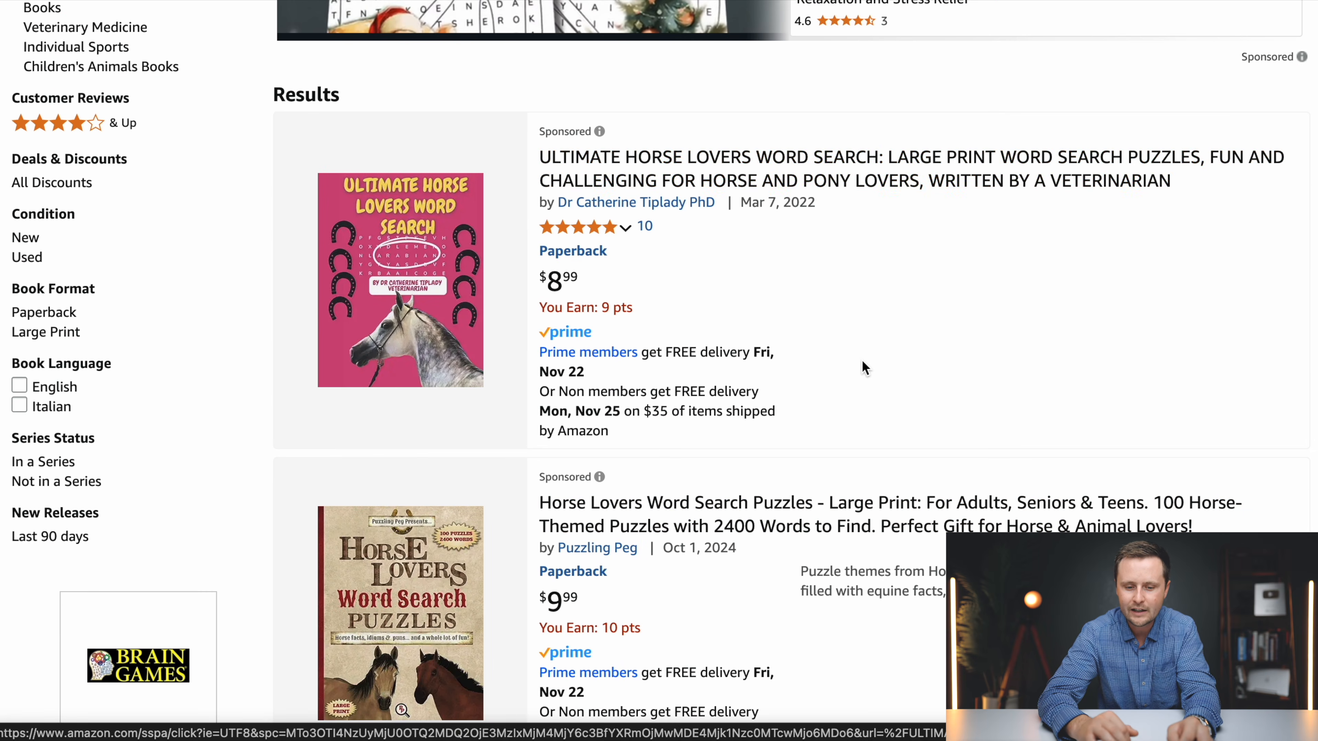
pyautogui.scroll(-3, 862, 360)
pyautogui.scroll(-5, 761, 340)
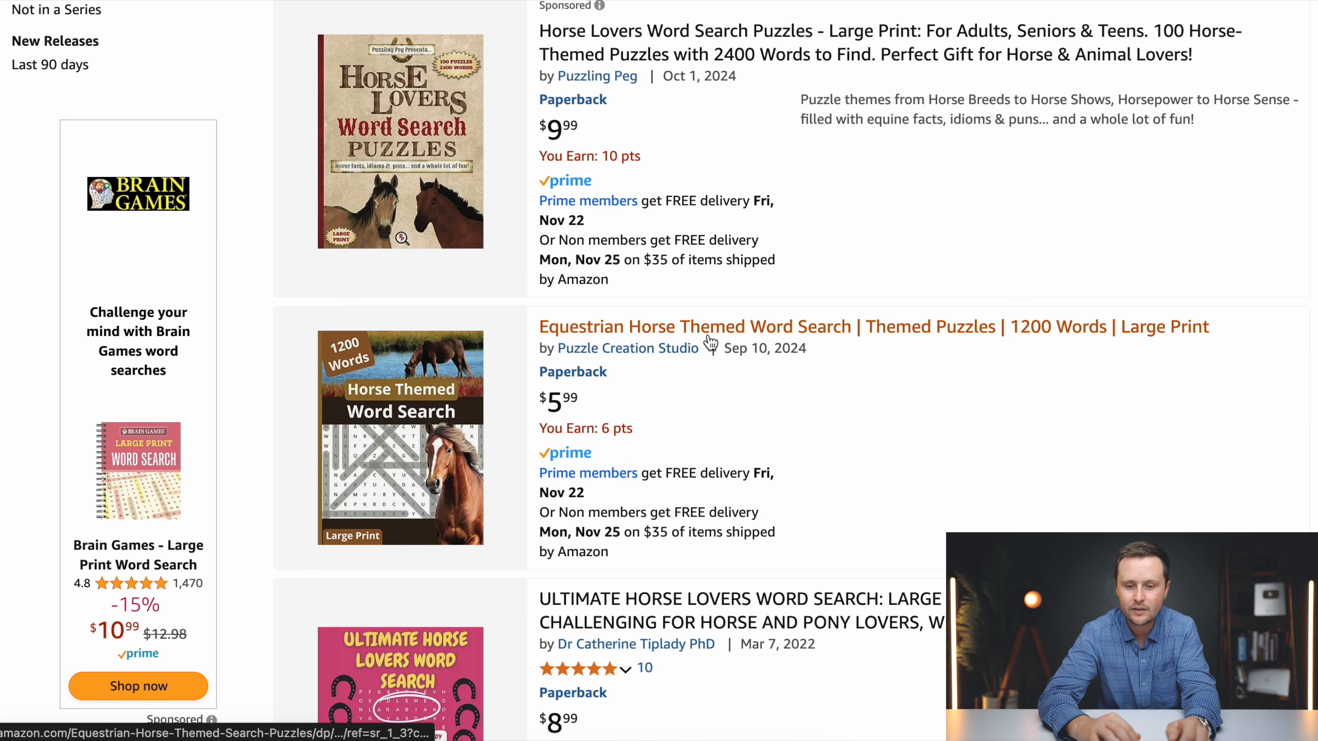
pyautogui.moveTo(533, 328); pyautogui.dragTo(852, 317)
pyautogui.press('super+c')
pyautogui.hotkey('ctrl', 'Tab')
pyautogui.press('super+v')
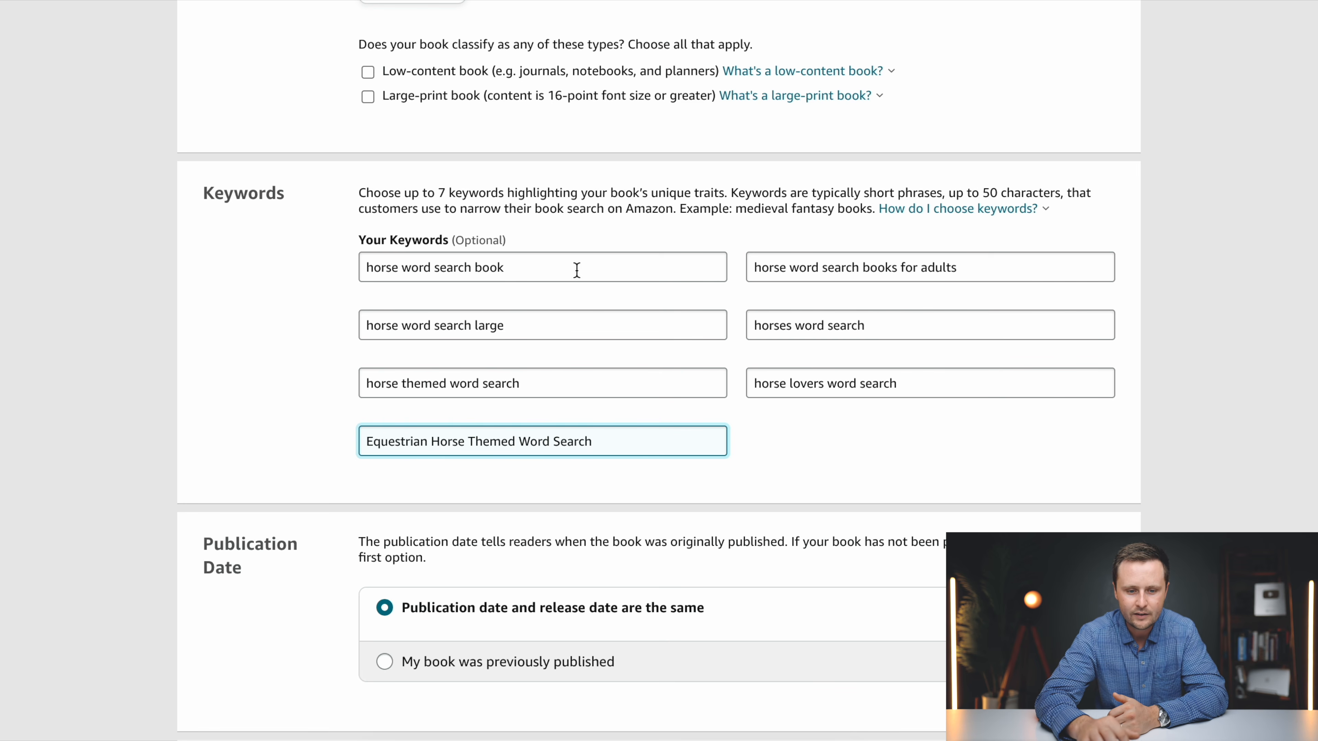
# Keep the default publication date and immediate release options, and save the paperback details to continue to the content page.
pyautogui.scroll(-6, 737, 462)
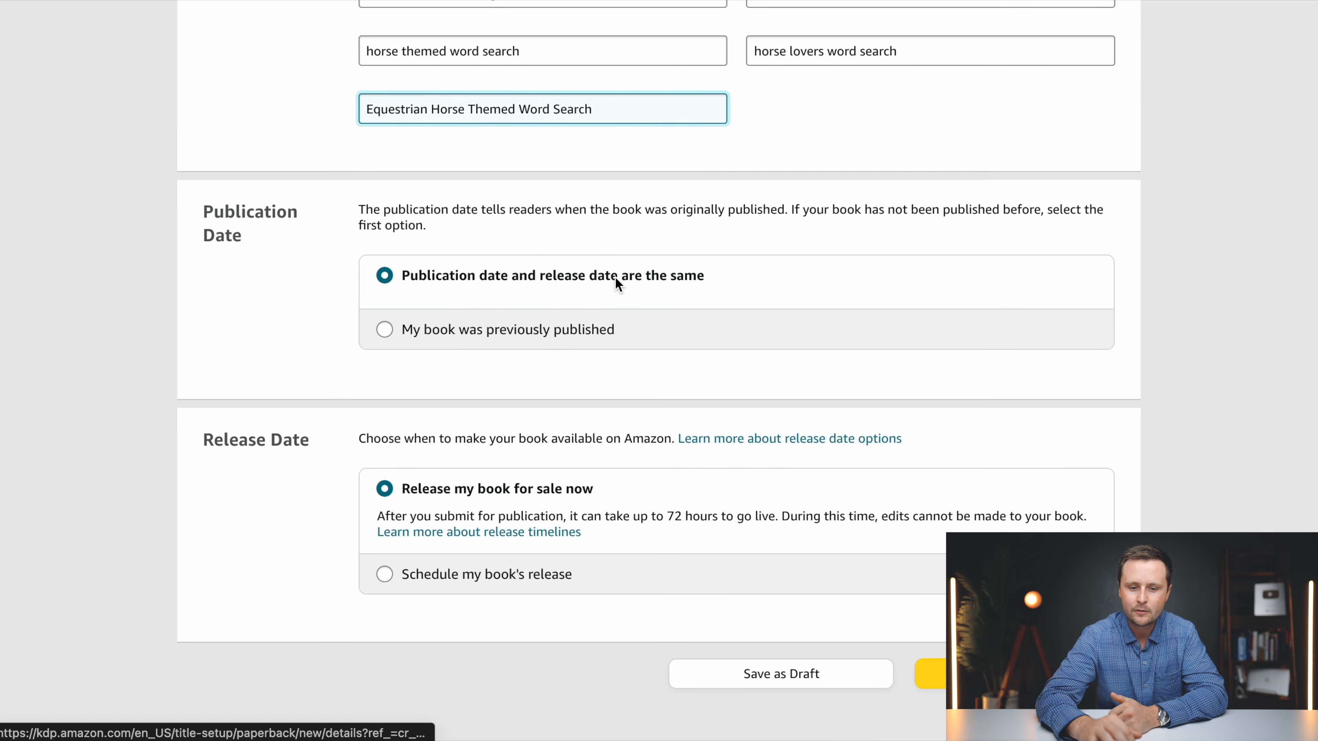
pyautogui.scroll(-3, 773, 289)
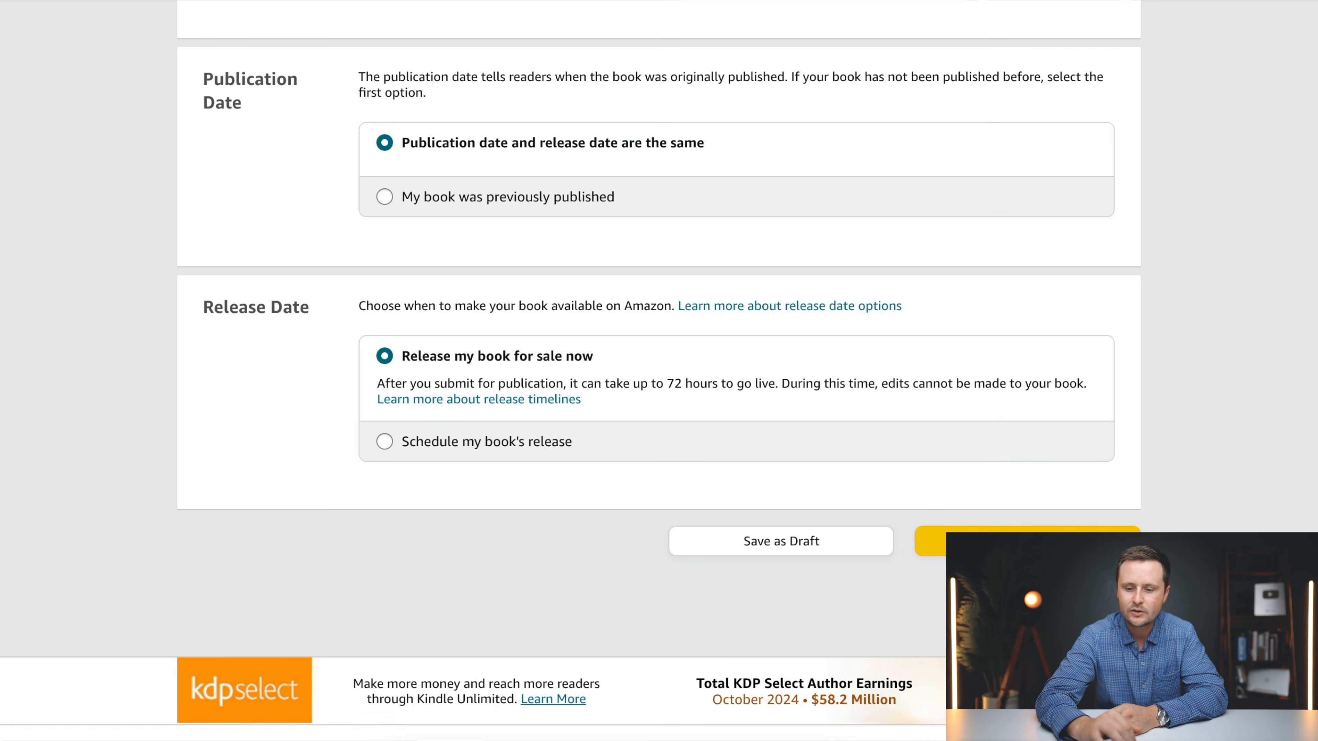
pyautogui.scroll(-3, 1077, 490)
pyautogui.click(1006, 395)
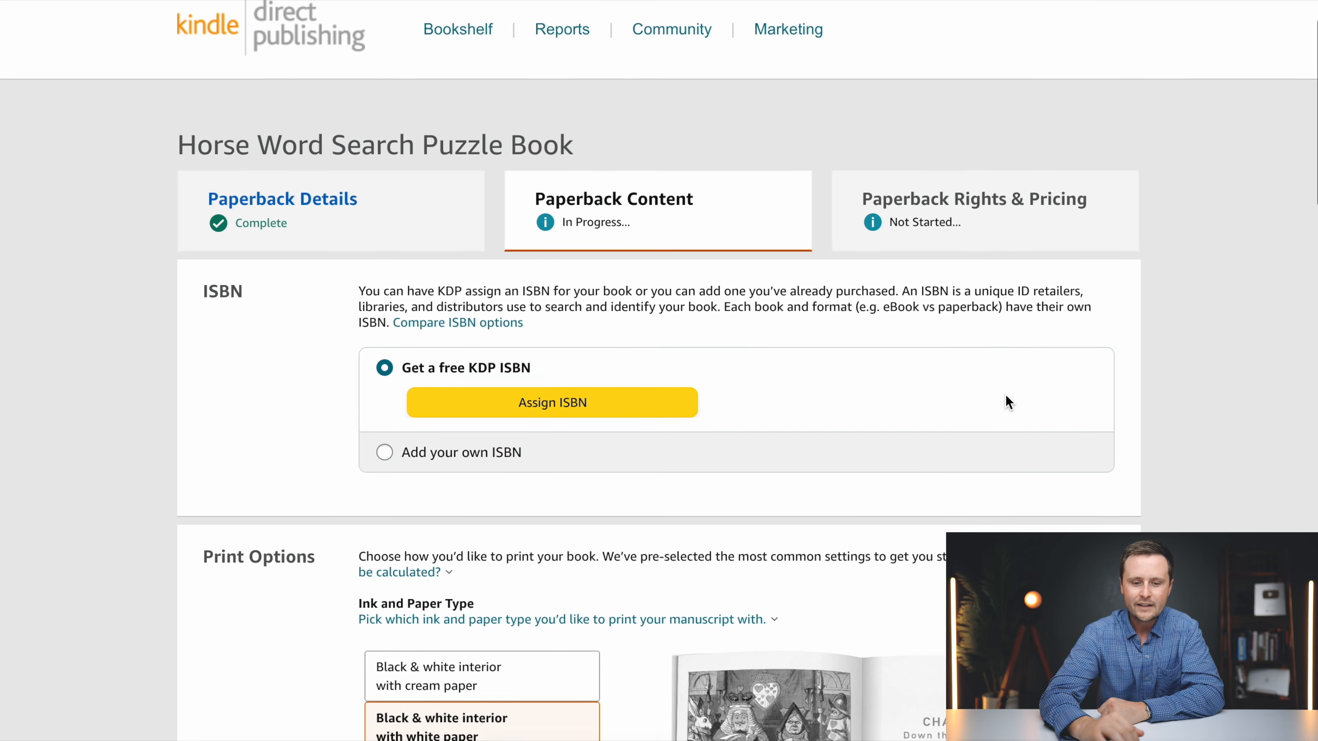
# Open the Amazon listing of the "Equestrian Horse Themed Word Search" book and examine its product page.
pyautogui.scroll(-3, 1005, 399)
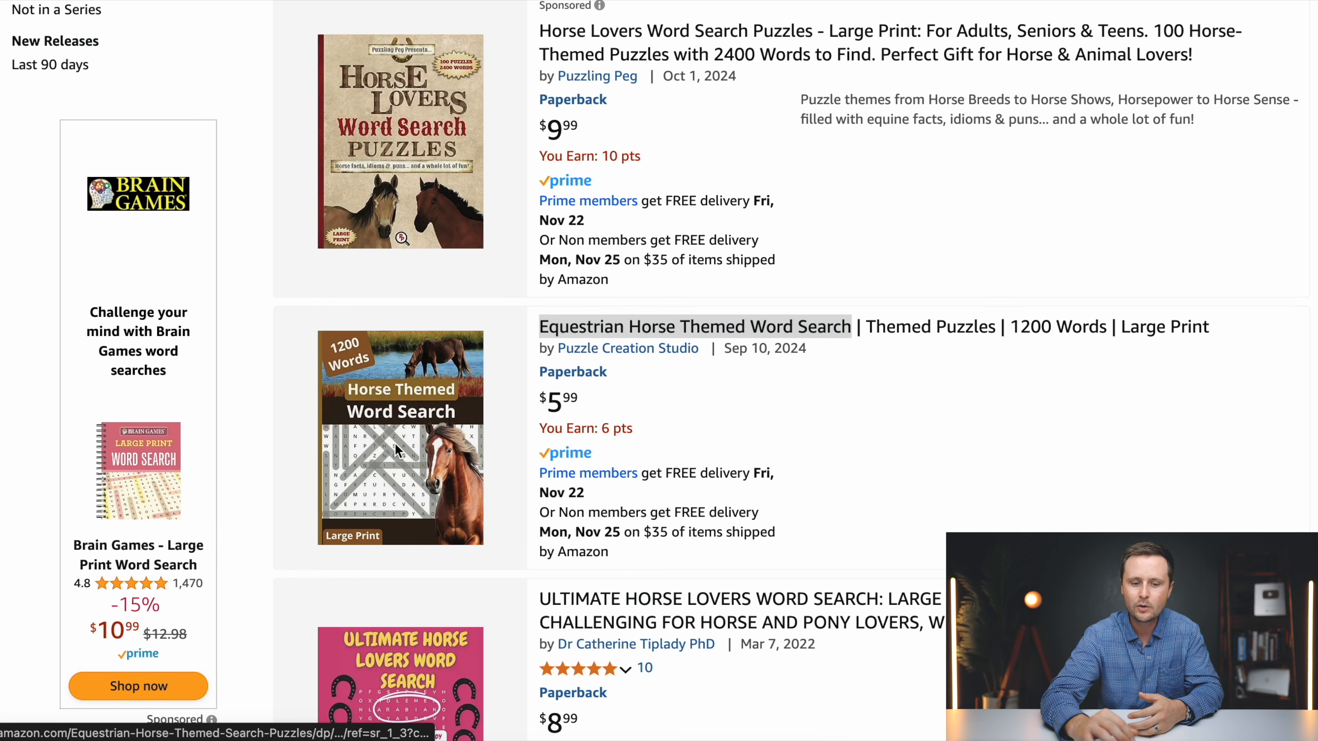
pyautogui.click(395, 443)
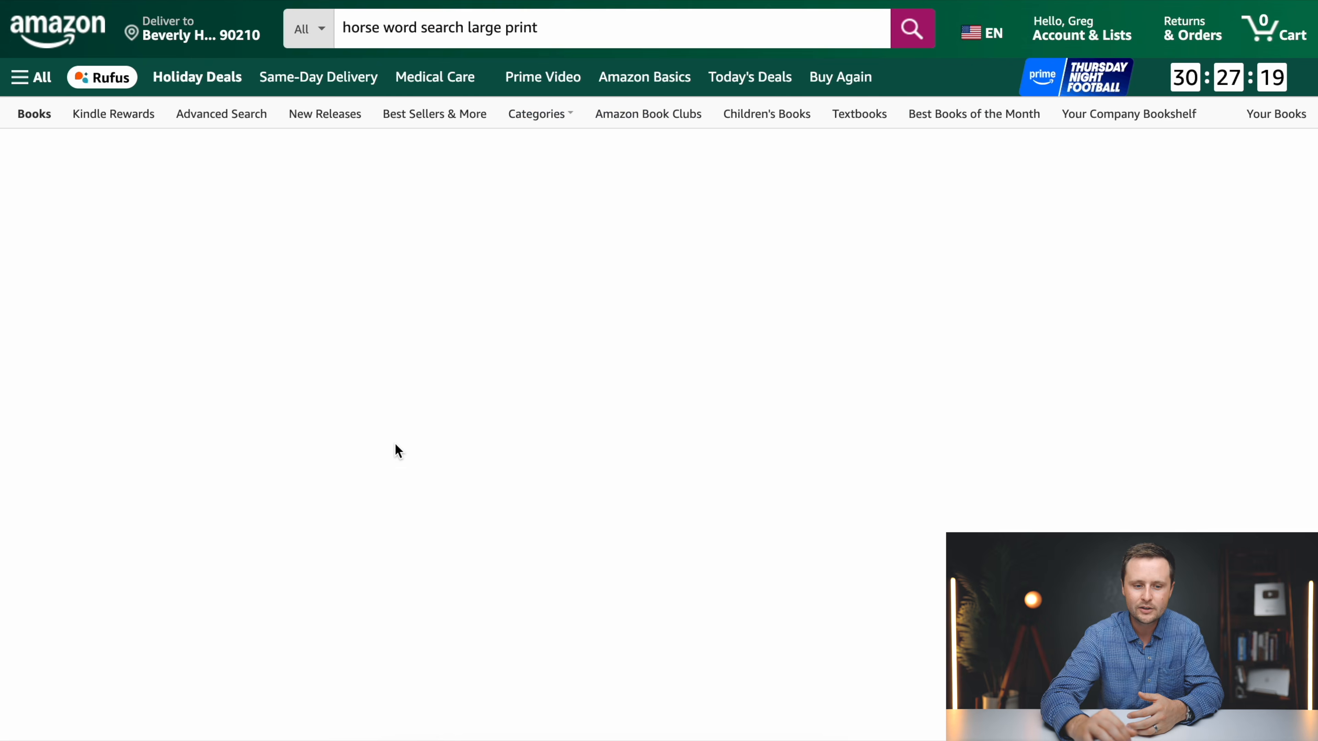
pyautogui.scroll(-3, 272, 457)
pyautogui.moveTo(75, 561)
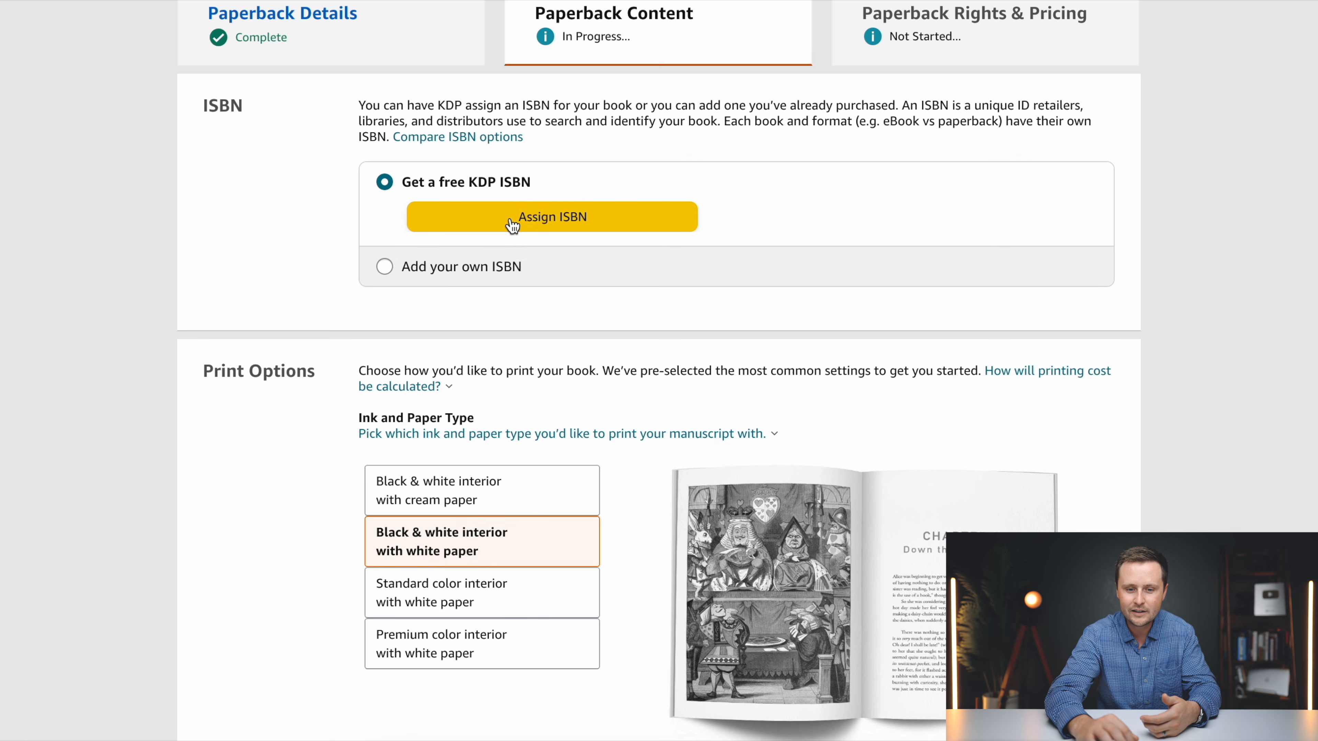
# Assign a free KDP ISBN to the paperback and confirm the assignment.
pyautogui.click(528, 225)
pyautogui.click(1120, 426)
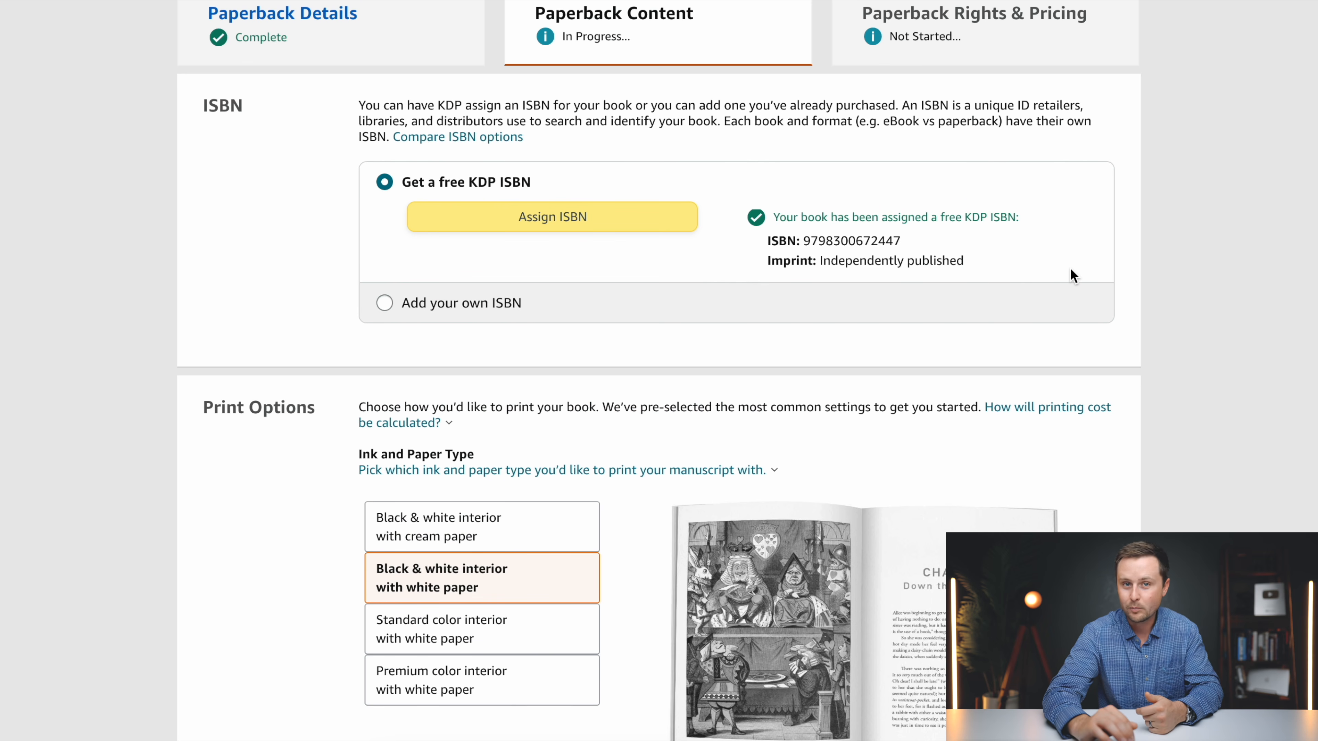
# Review the ink and paper types and the available trim sizes, leaving white paper with black and white interior and 6 x 9 in selected.
pyautogui.scroll(-1, 1072, 275)
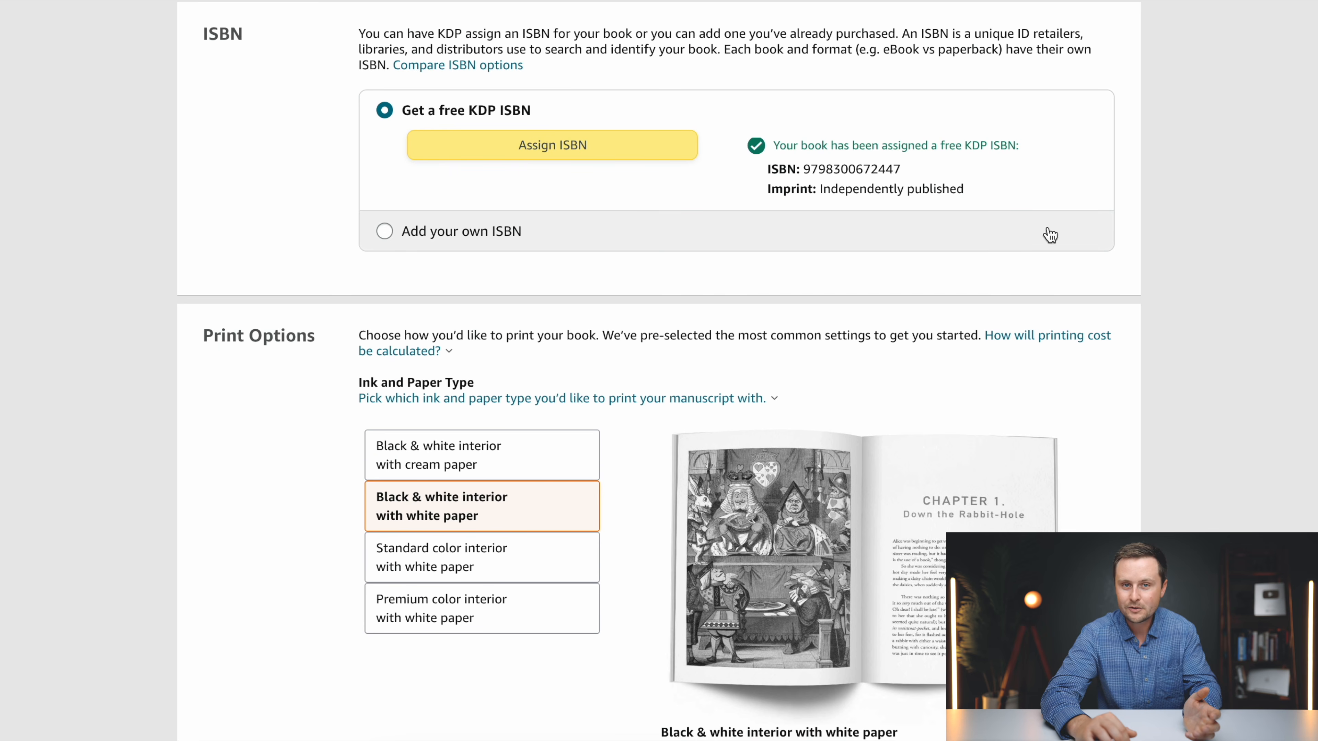
pyautogui.scroll(-1, 1059, 271)
pyautogui.scroll(-2, 1058, 271)
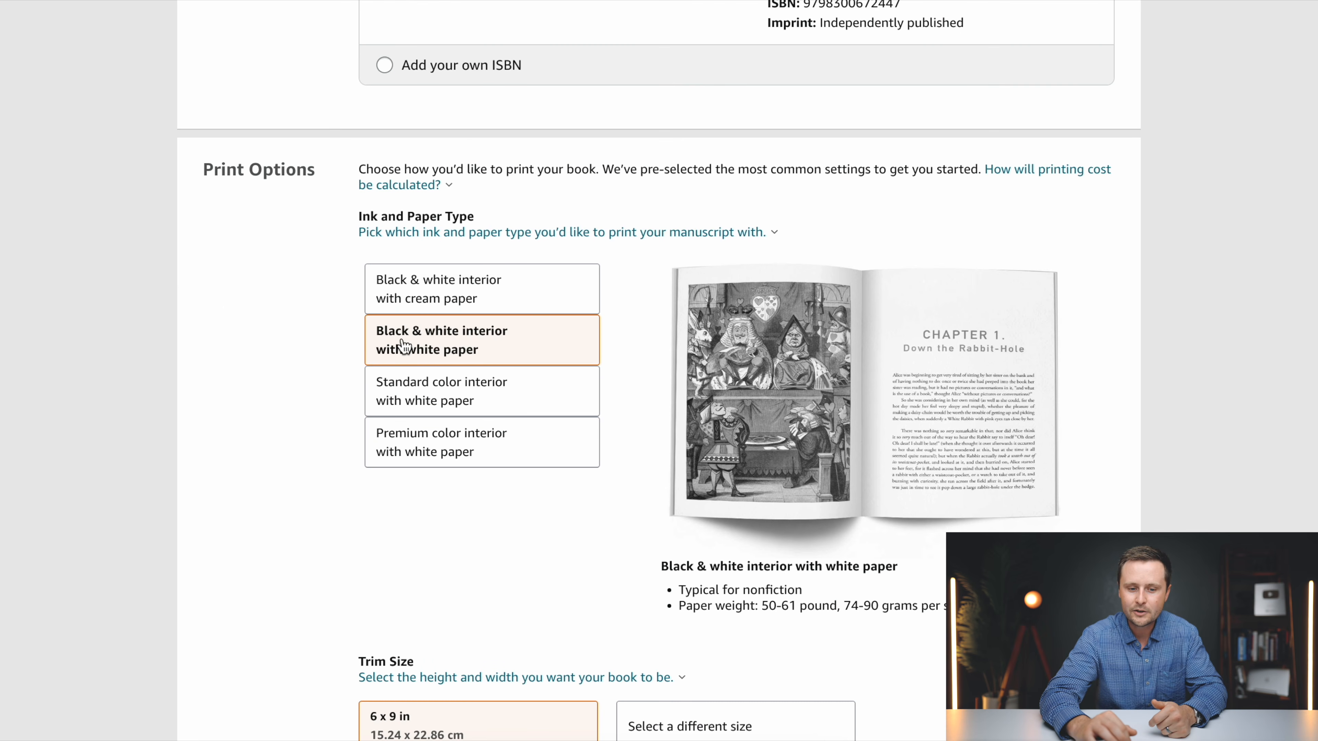
pyautogui.scroll(-1, 407, 346)
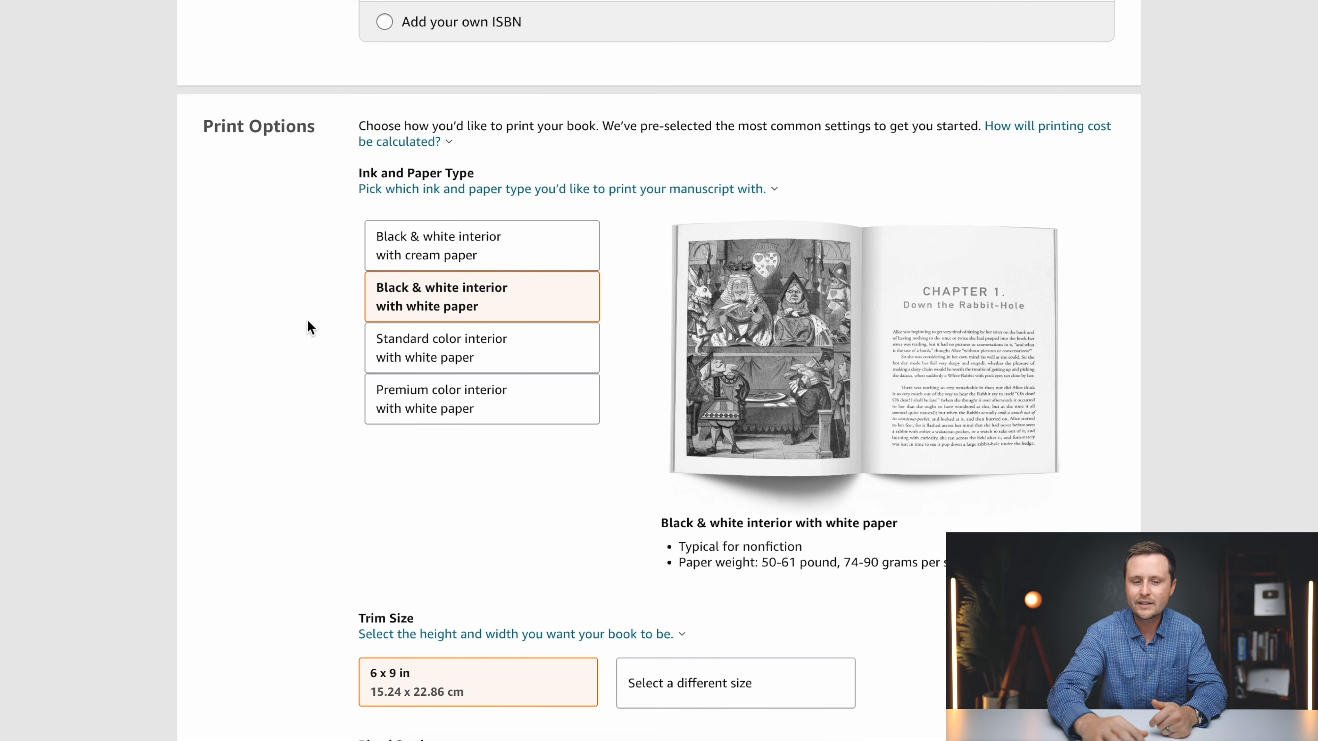
pyautogui.scroll(-6, 336, 361)
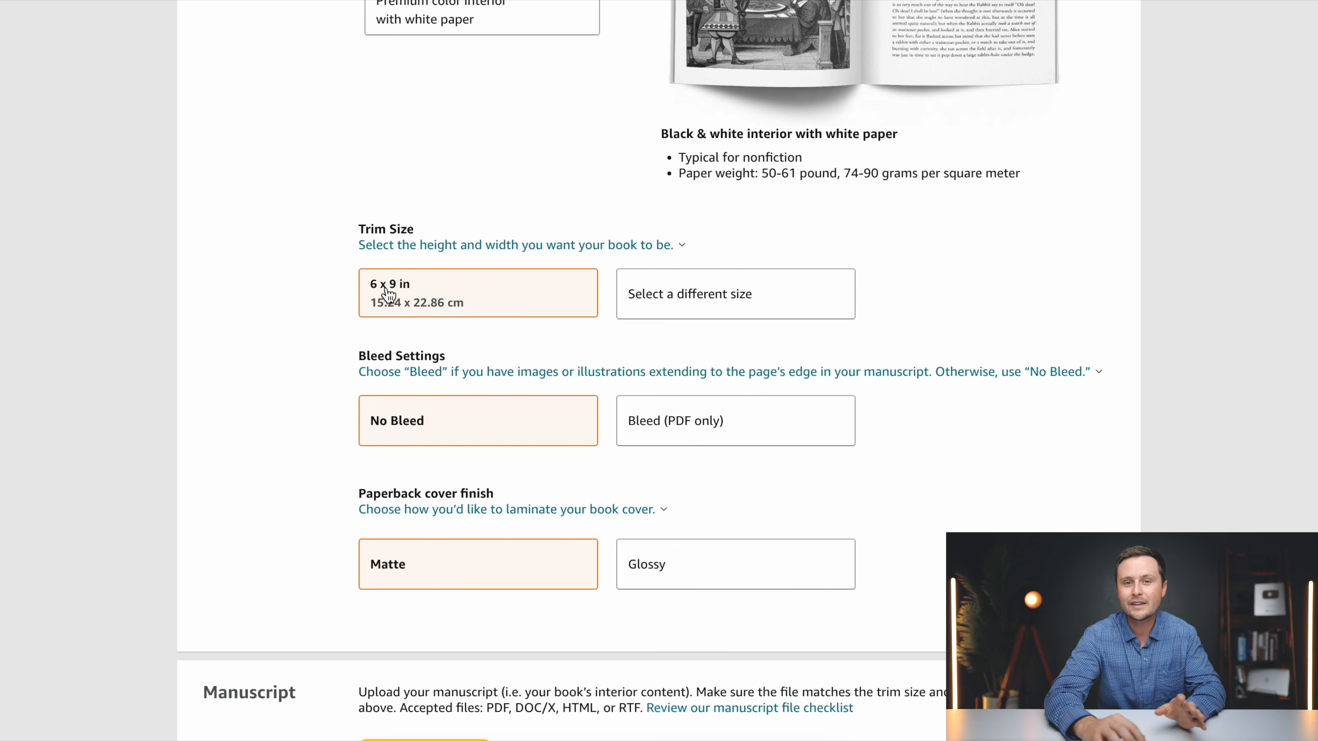
pyautogui.click(728, 303)
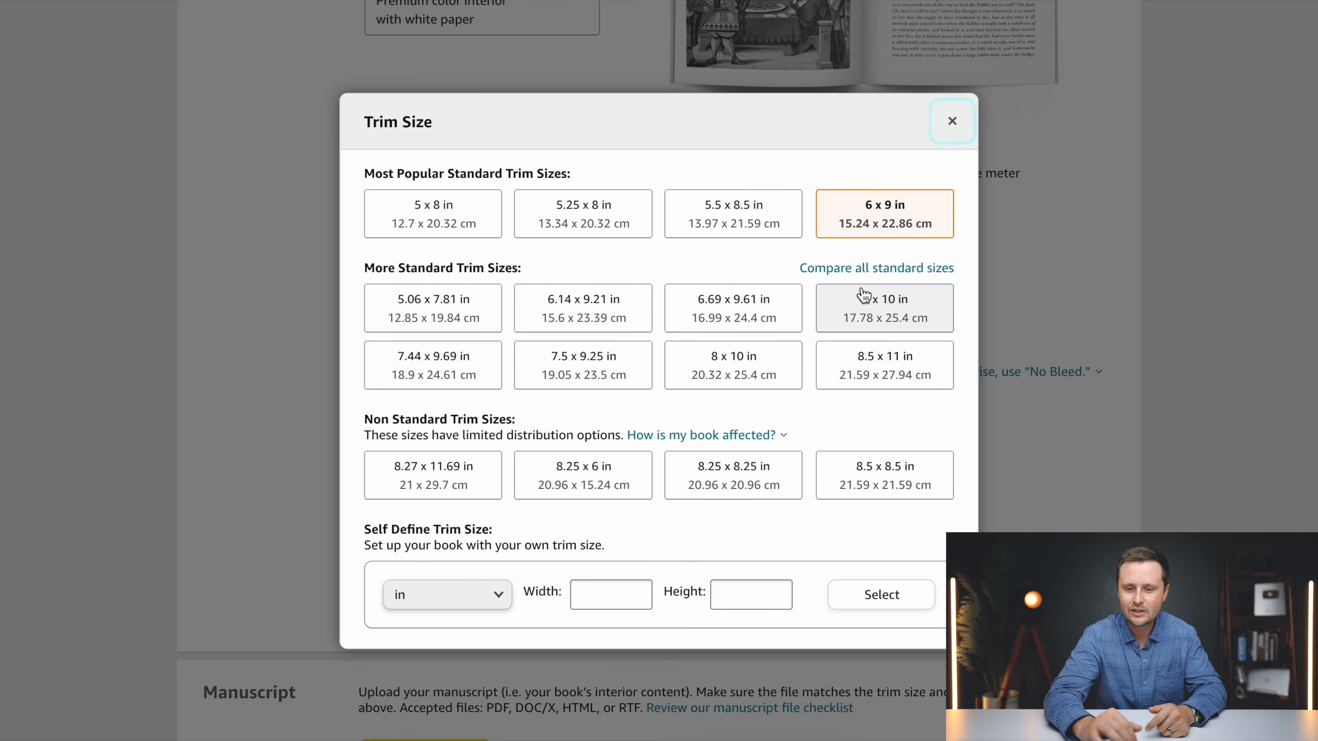
pyautogui.scroll(-1, 861, 311)
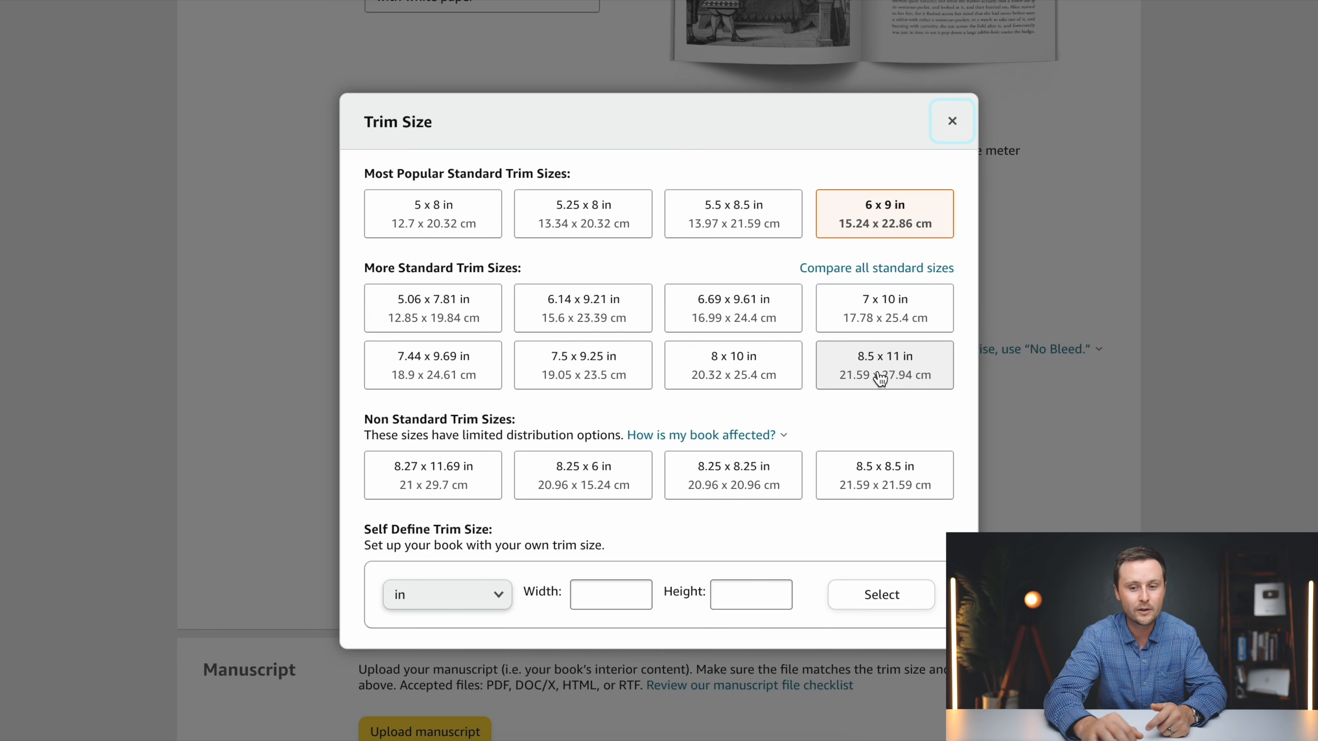
pyautogui.click(947, 117)
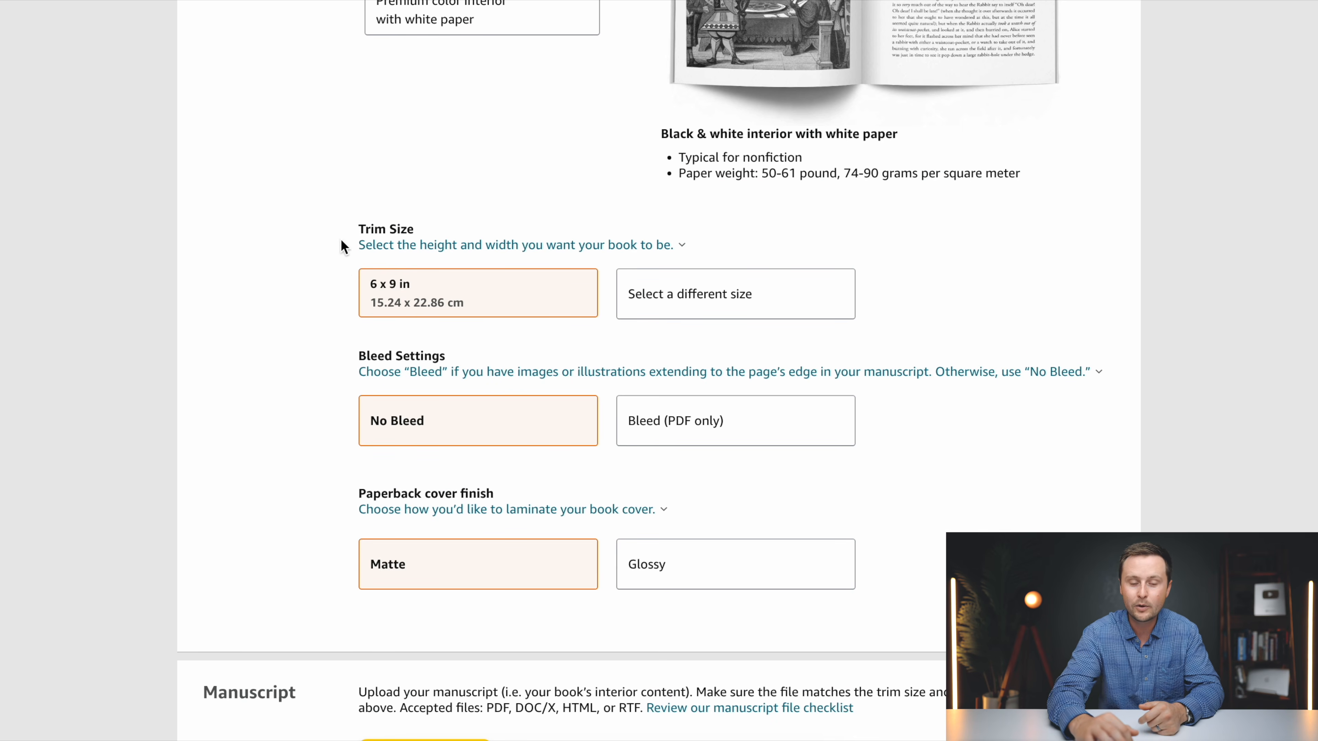
# Set the bleed setting to Bleed (PDF only) and the paperback cover finish to Glossy.
pyautogui.scroll(-2, 315, 329)
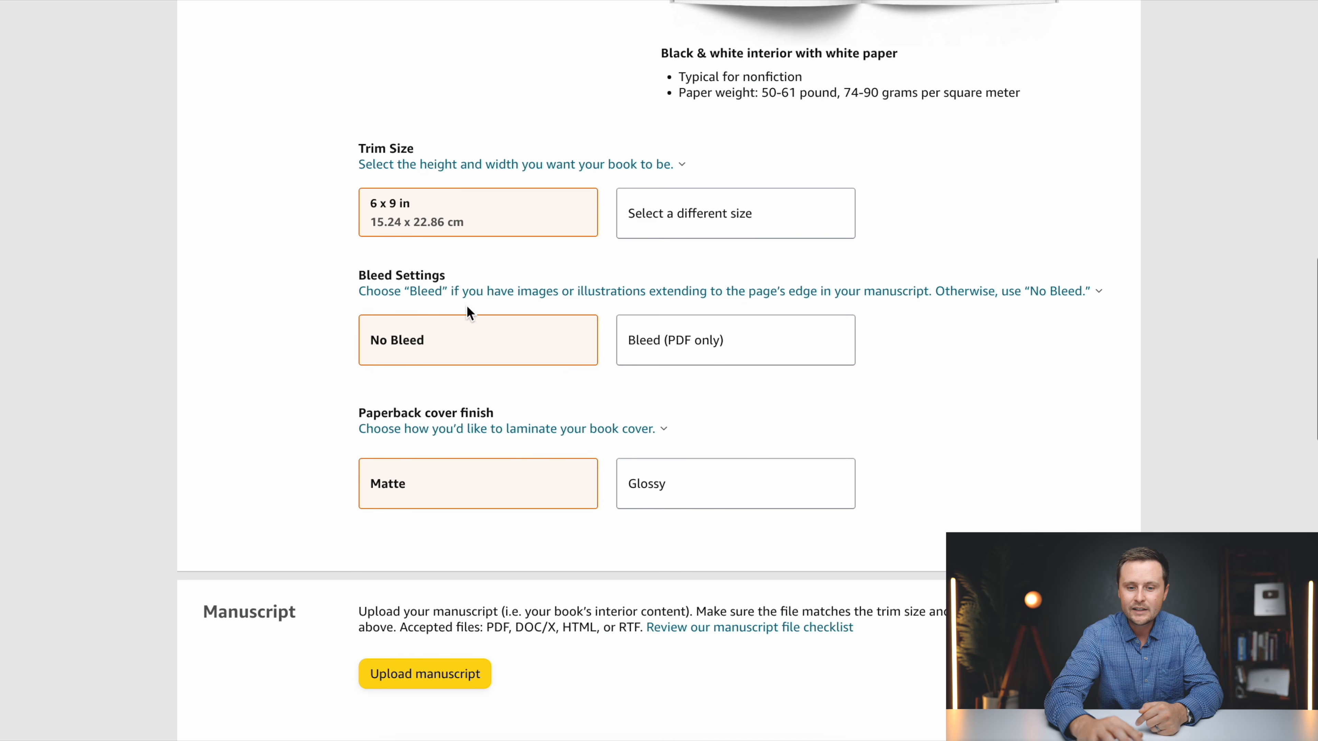
pyautogui.click(673, 346)
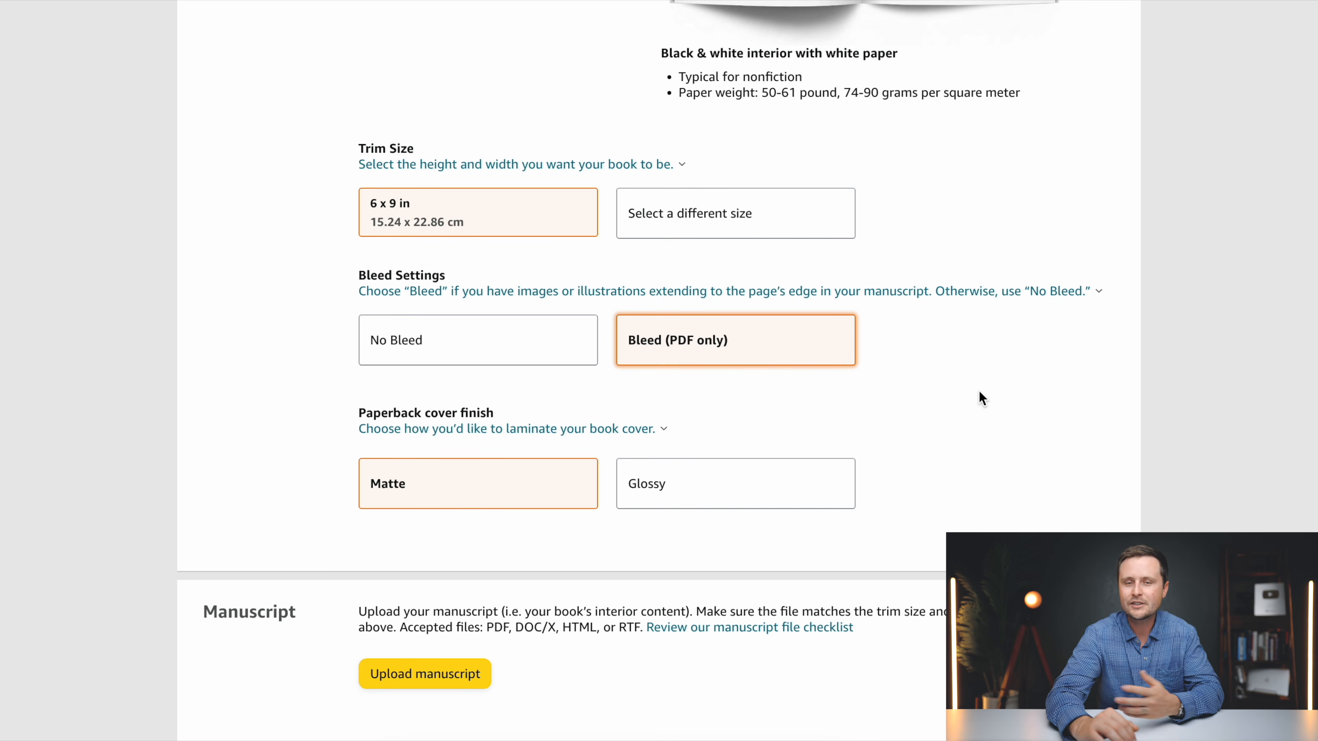
pyautogui.scroll(-2, 981, 399)
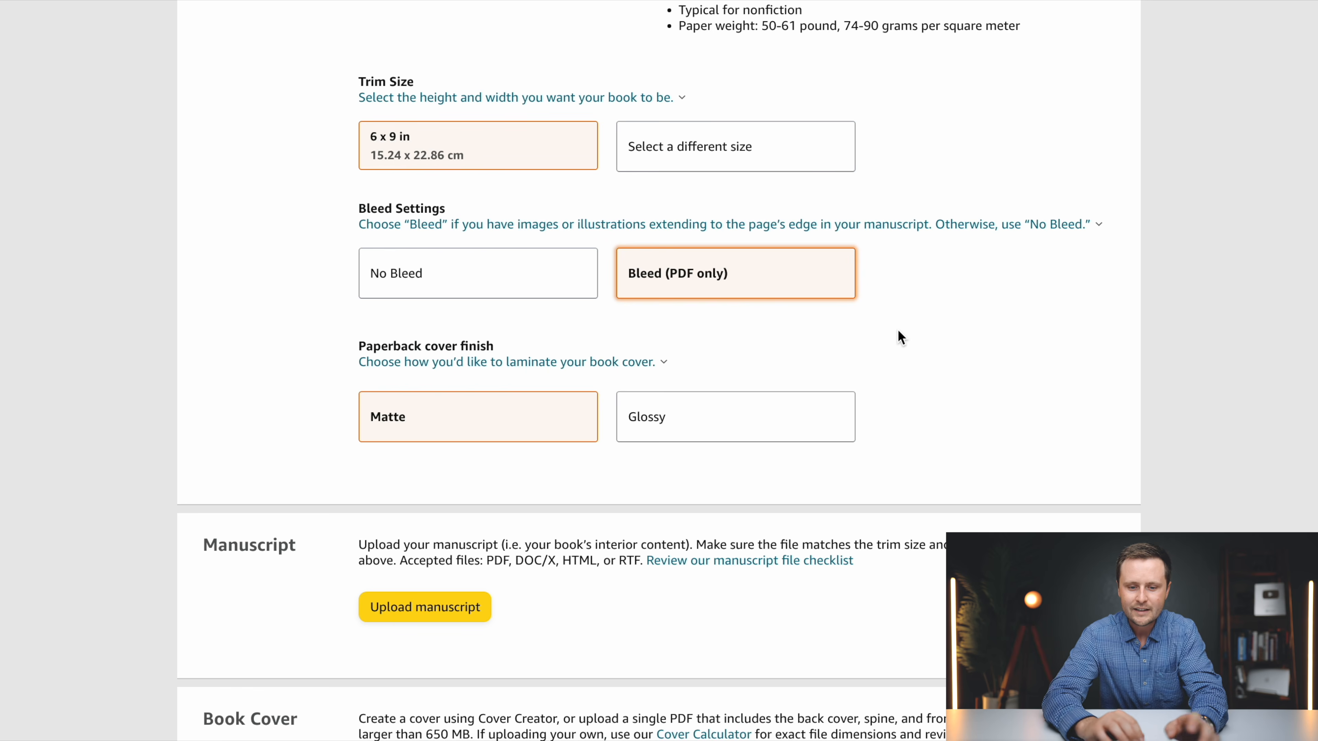
pyautogui.click(706, 415)
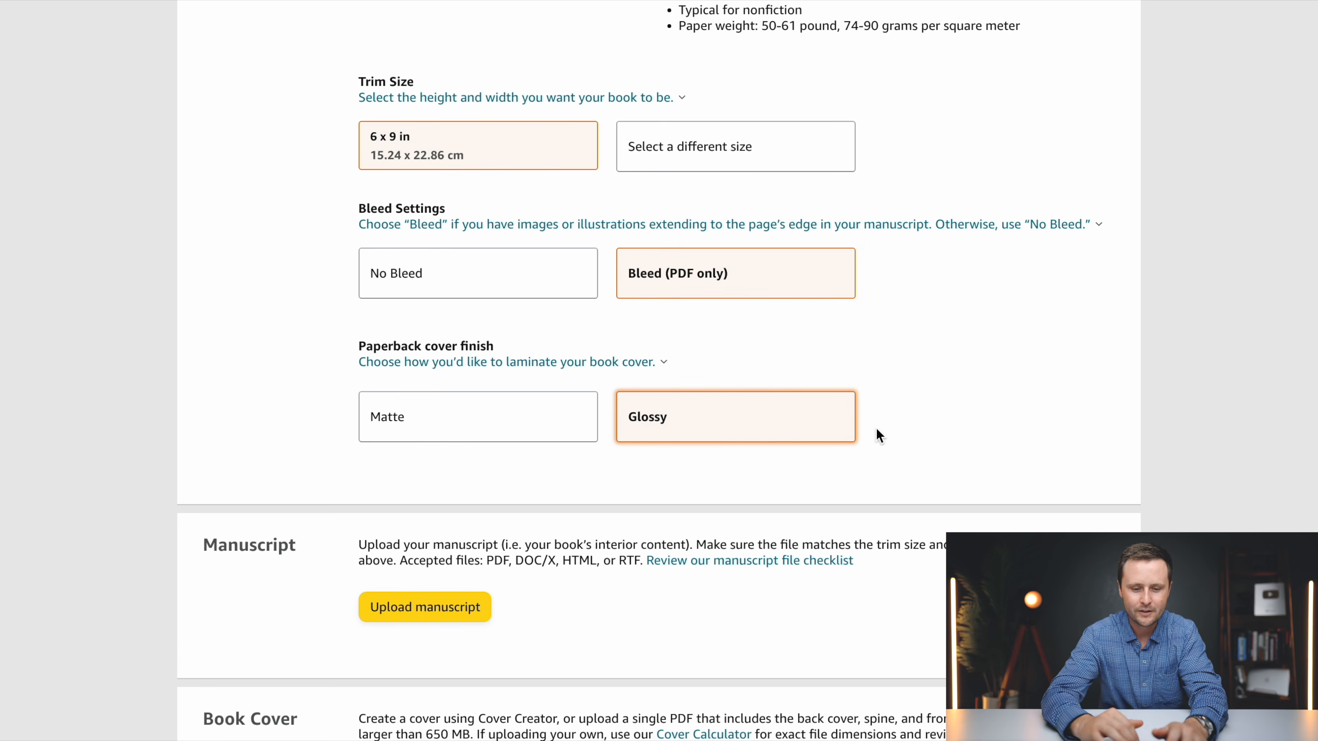
# Upload "Paperback Interior (Template_6x9_word_search) 6X9 110 pages Bleed CMYK.pdf" from the Horse Word Search 495 Words COMPLETE folder as the manuscript.
pyautogui.scroll(-6, 876, 431)
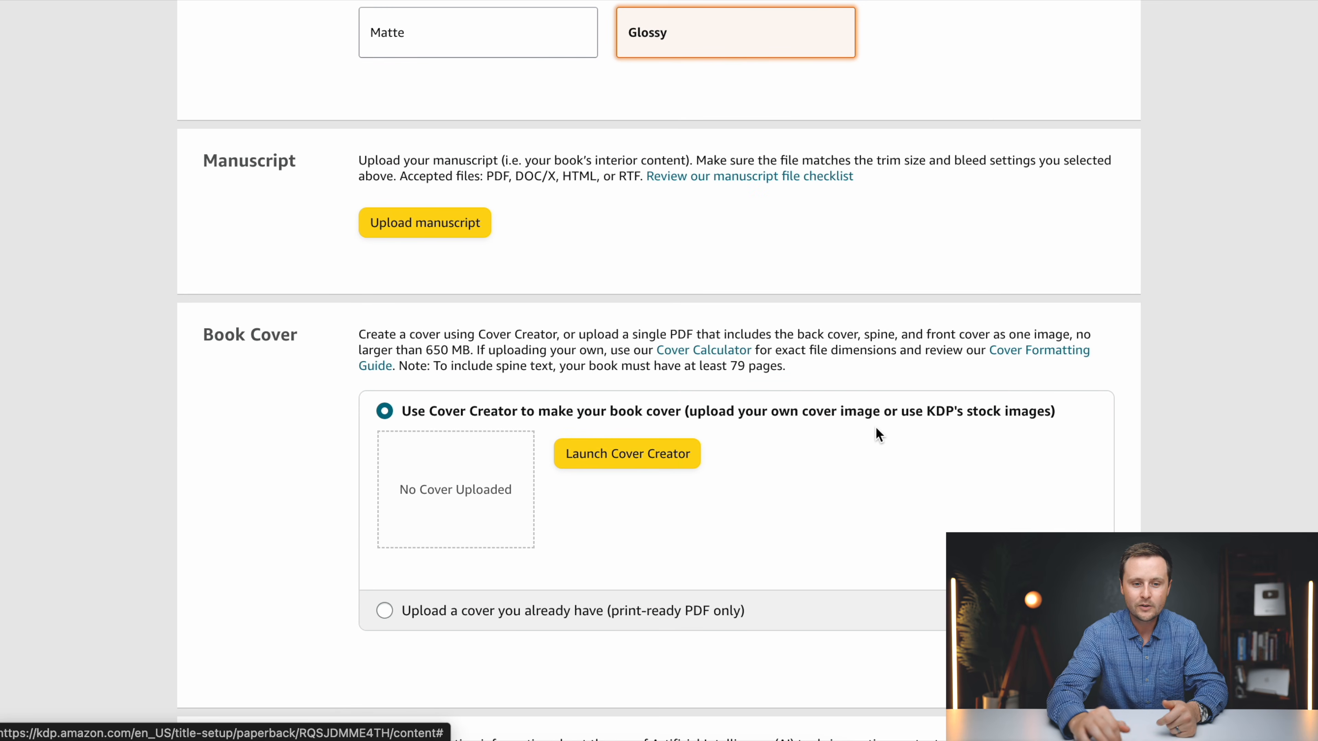
pyautogui.scroll(1, 280, 222)
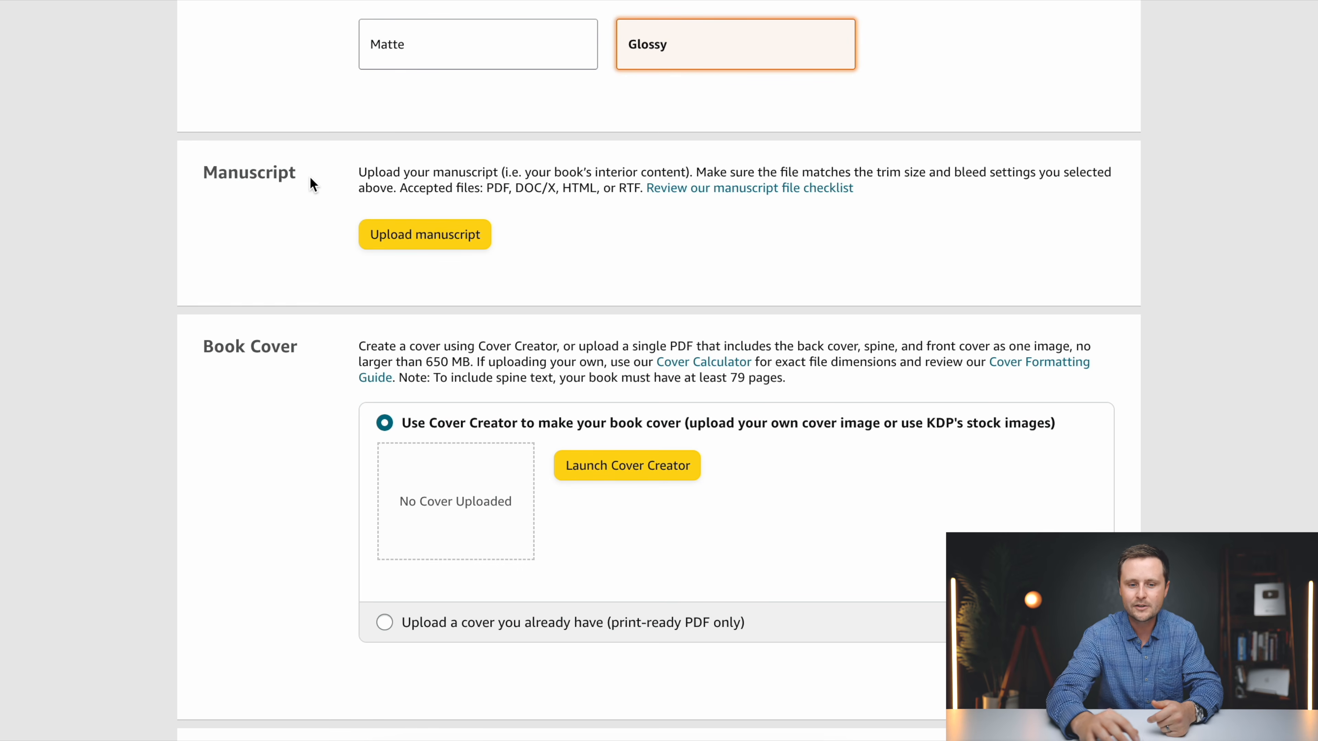
pyautogui.click(412, 235)
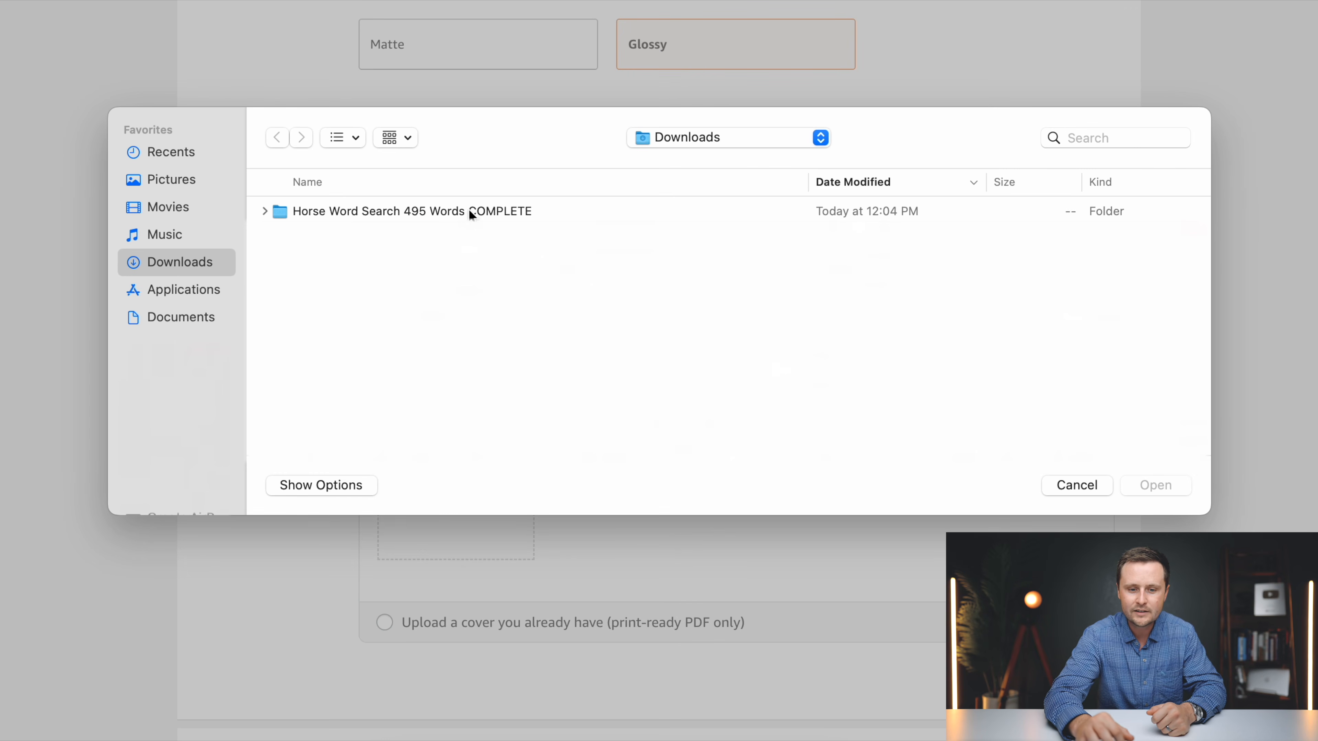
pyautogui.doubleClick(454, 211)
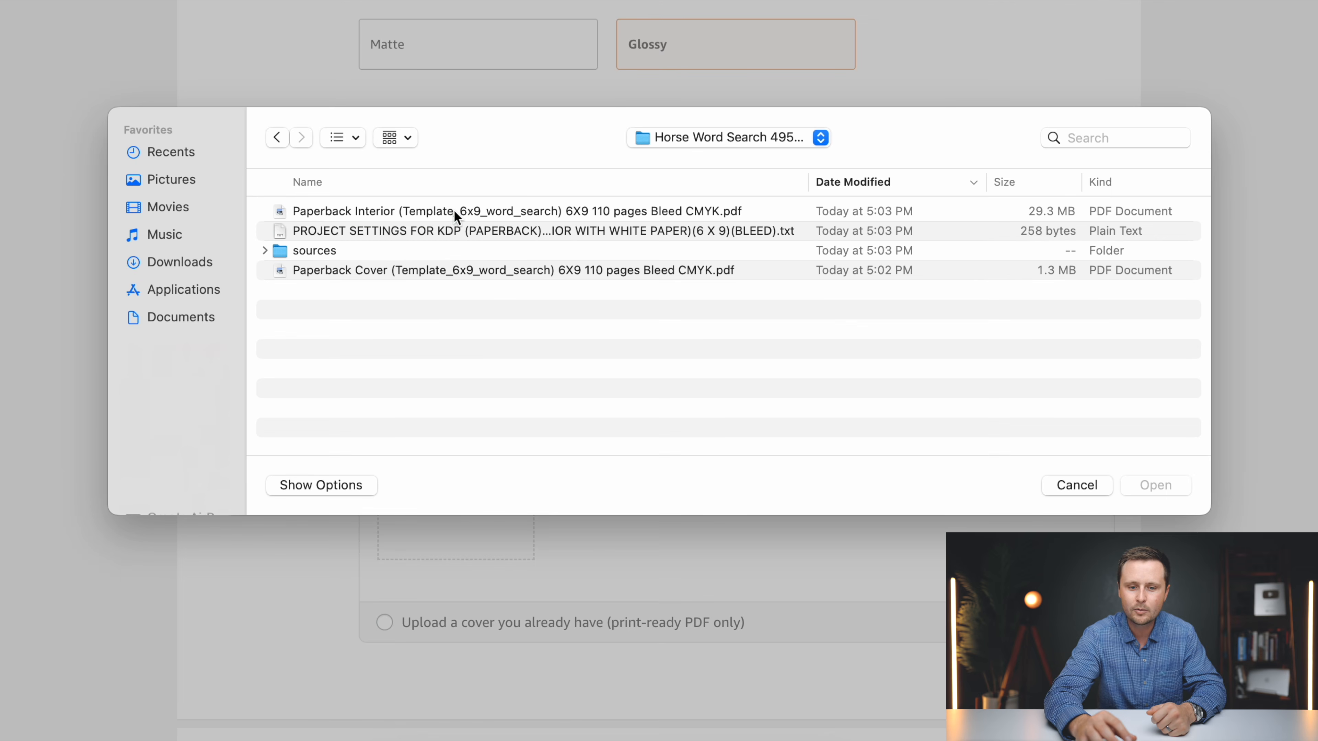
pyautogui.click(380, 217)
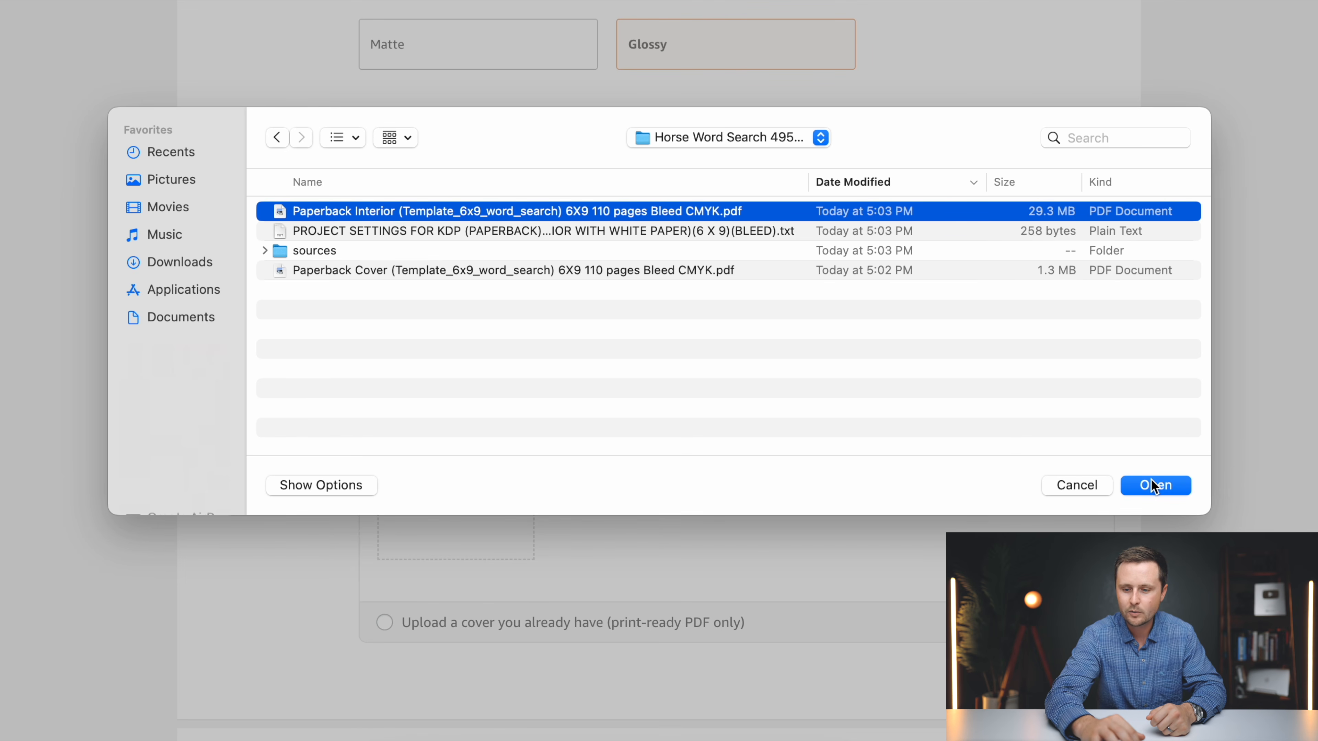
pyautogui.click(1162, 487)
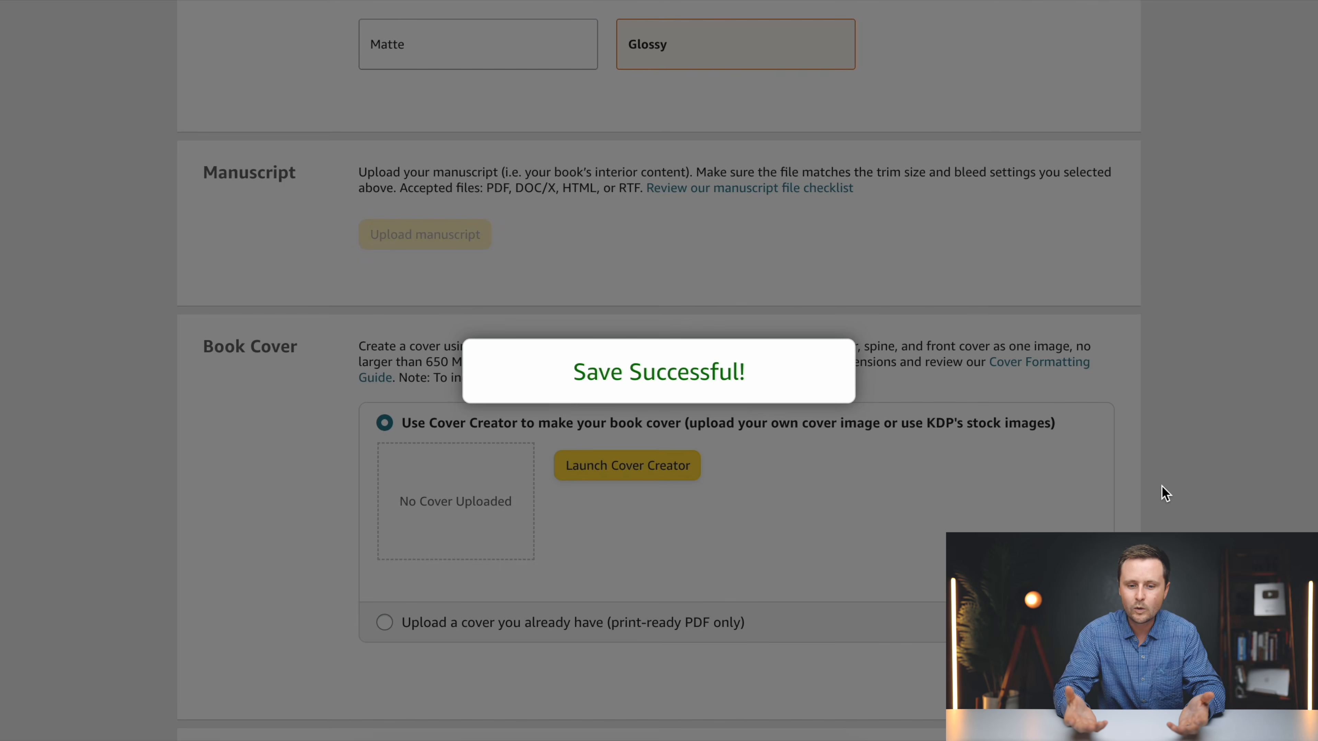
# Choose to upload an existing print-ready cover, and upload "Paperback Cover (Template_6x9_word_search) 6X9 110 pages Bleed CMYK.pdf".
pyautogui.scroll(1, 740, 408)
pyautogui.scroll(-5, 817, 324)
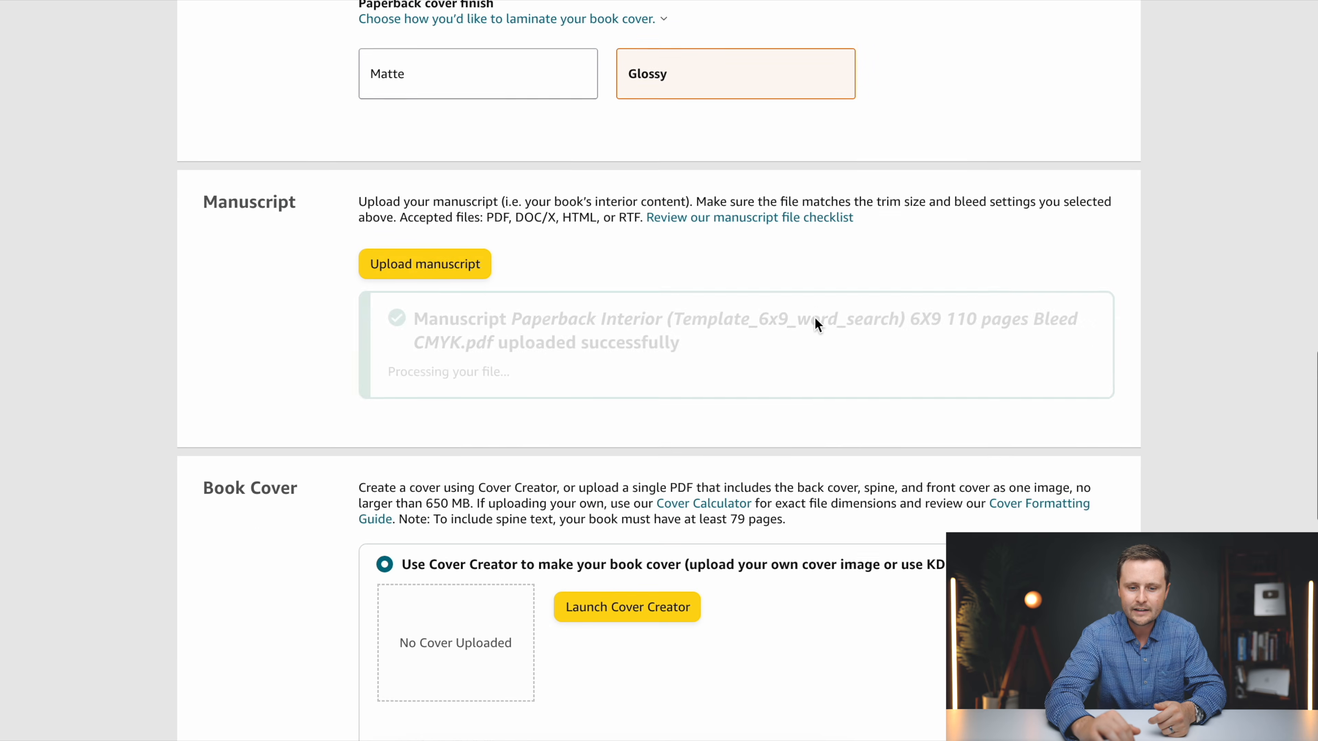
pyautogui.scroll(-1, 659, 425)
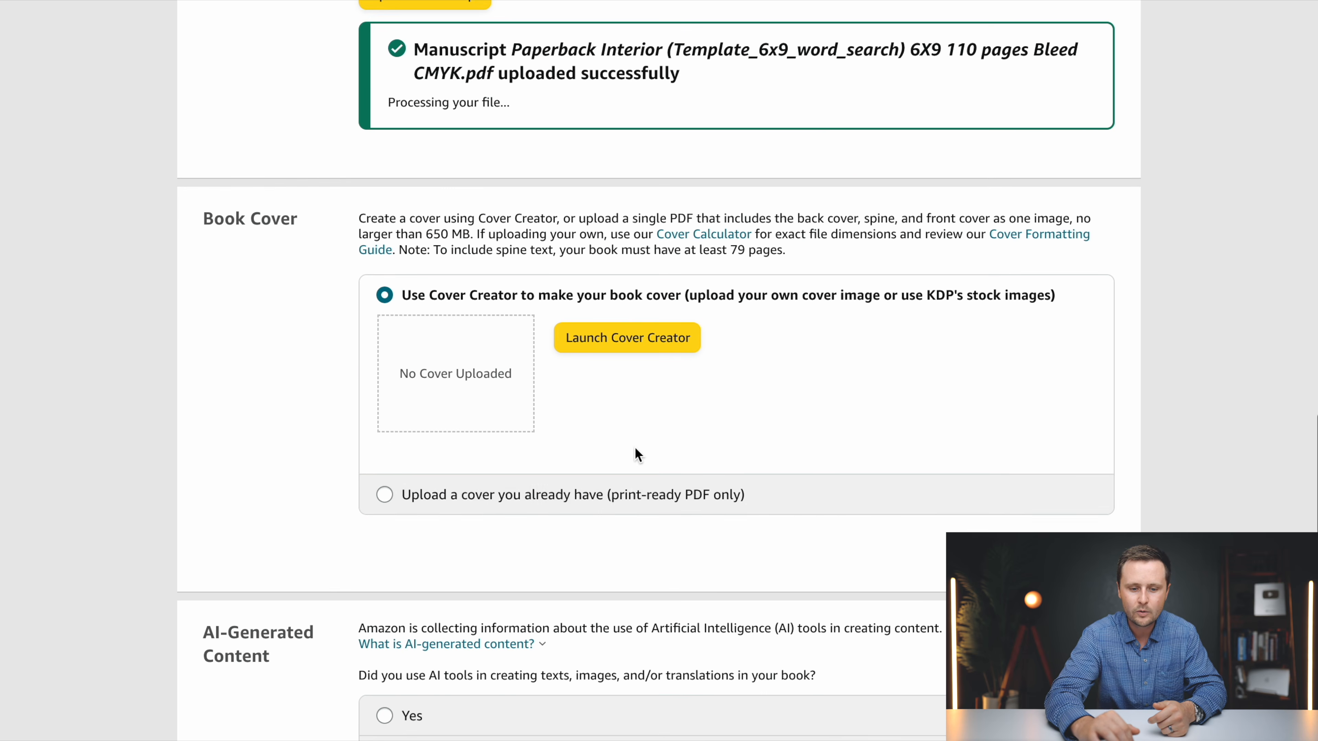
pyautogui.click(384, 498)
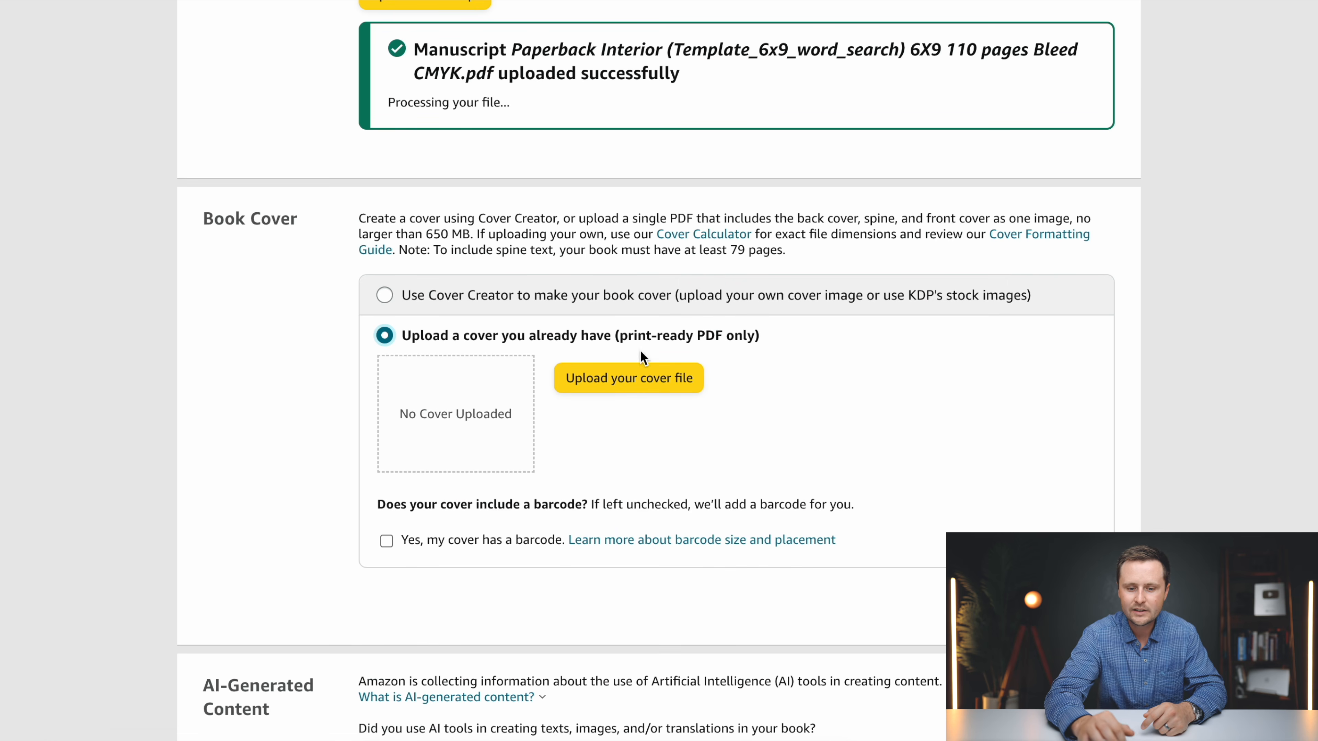
pyautogui.click(643, 390)
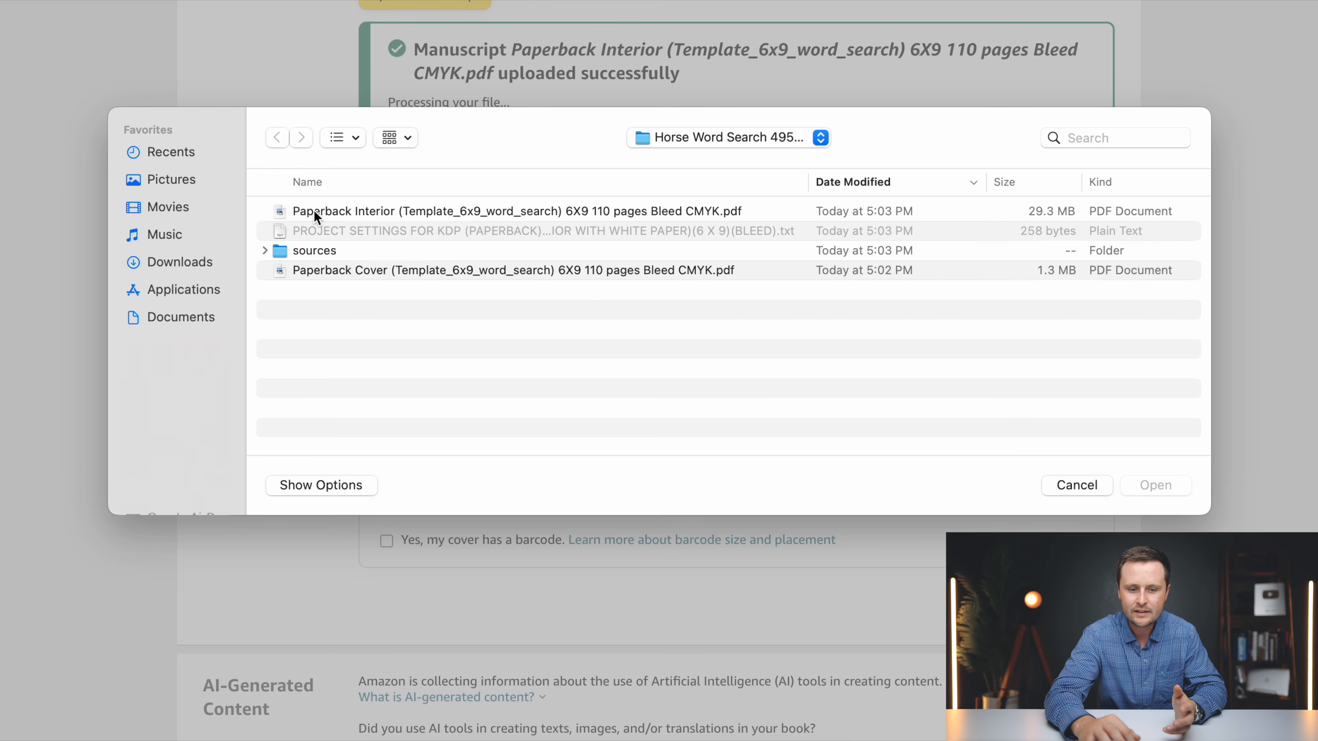
pyautogui.click(376, 270)
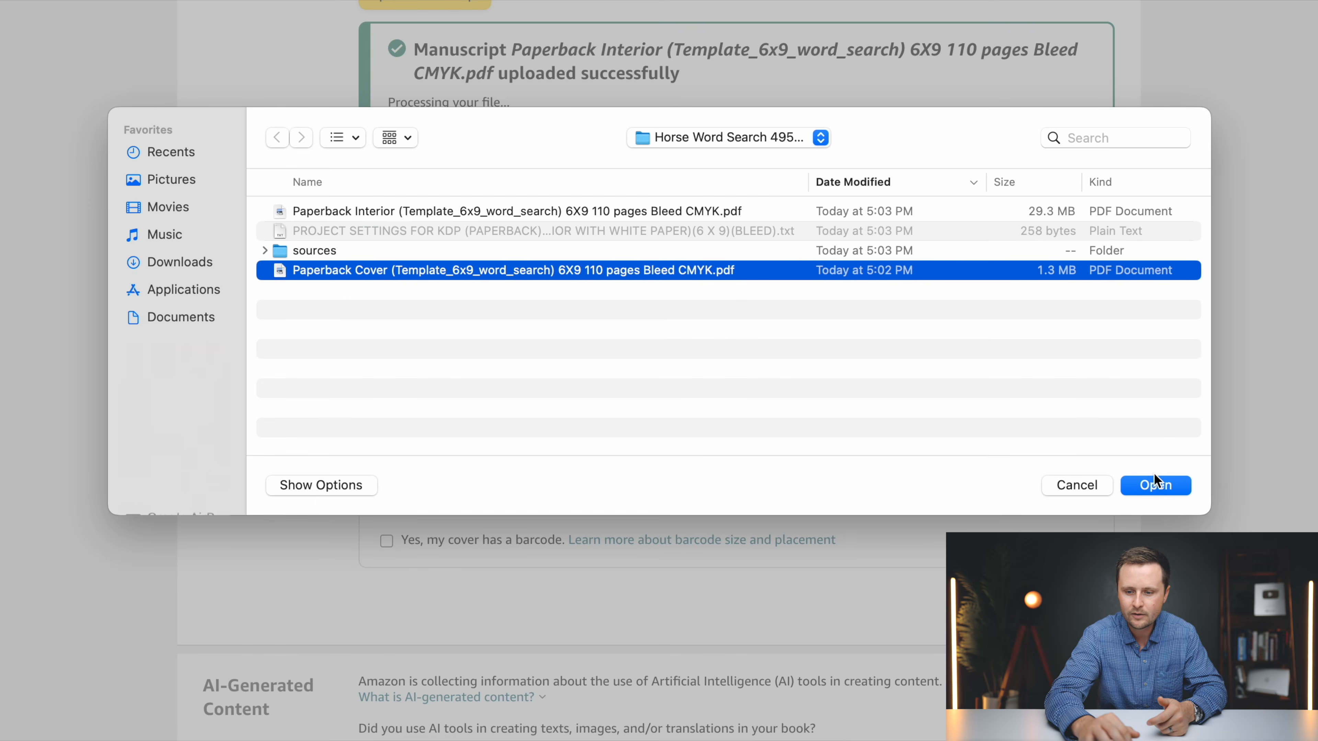
pyautogui.click(1154, 485)
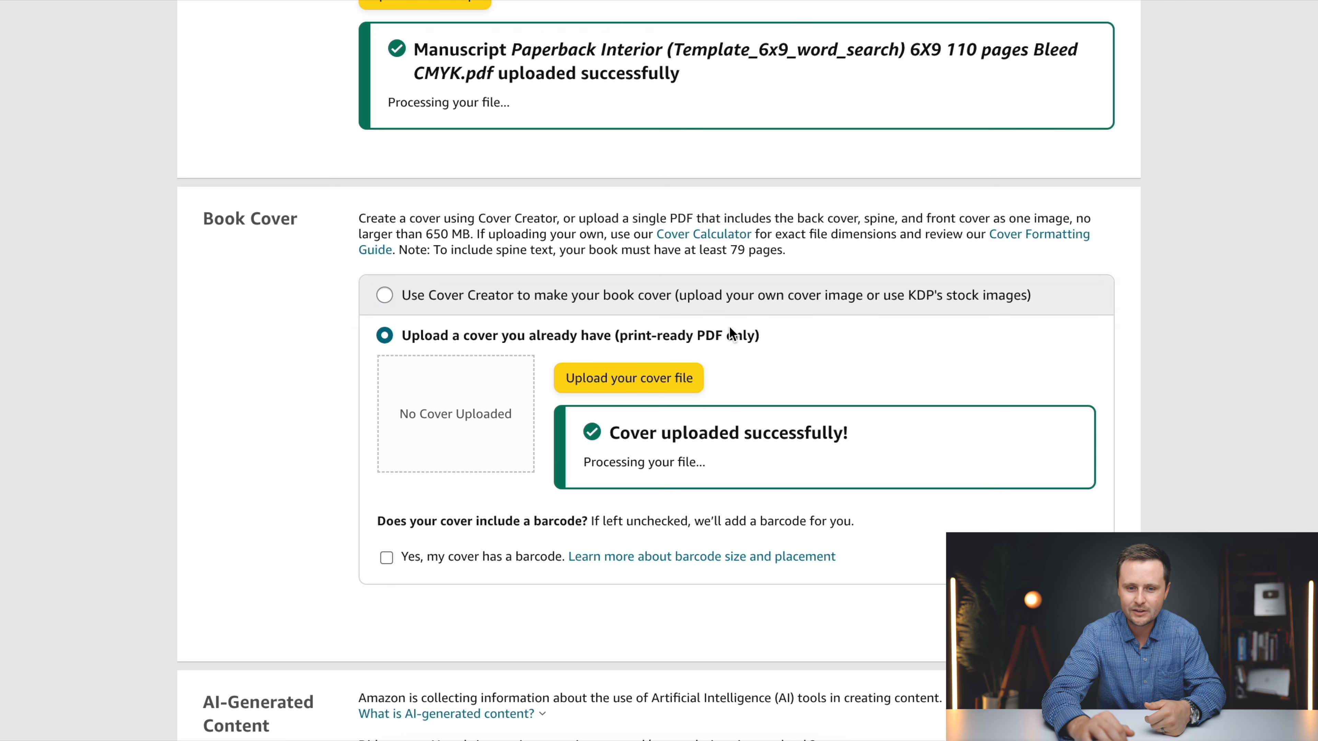
pyautogui.scroll(2, 853, 434)
pyautogui.scroll(-5, 853, 433)
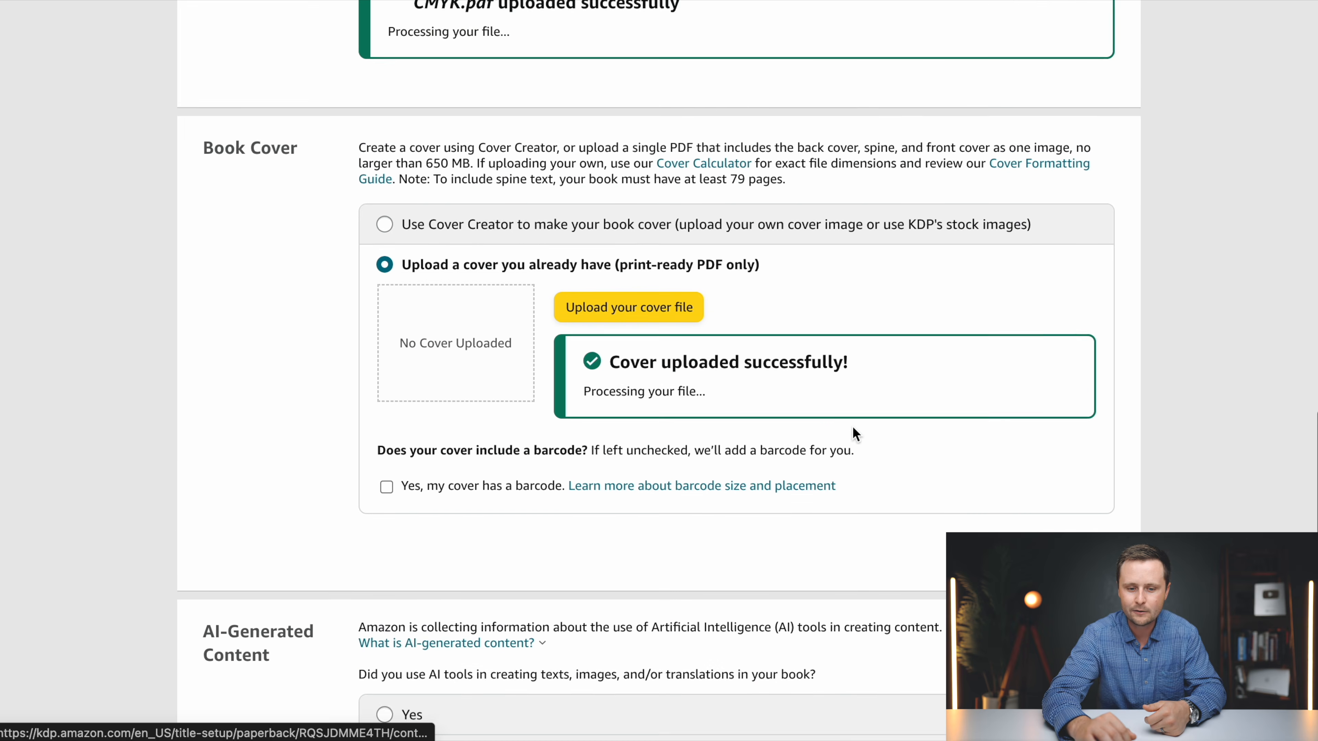
# Declare that no AI tools were used in creating the book, and launch the book preview.
pyautogui.scroll(-2, 853, 434)
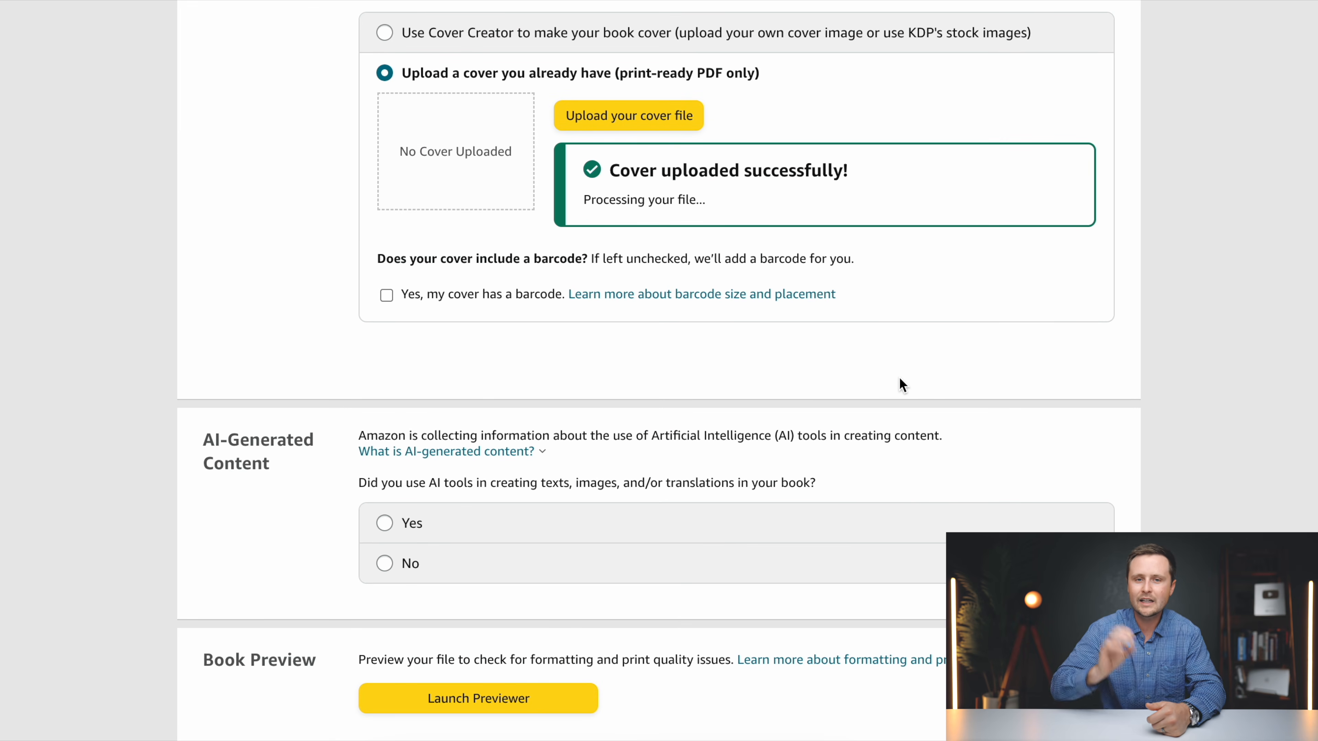
pyautogui.scroll(1, 899, 379)
pyautogui.scroll(-5, 996, 225)
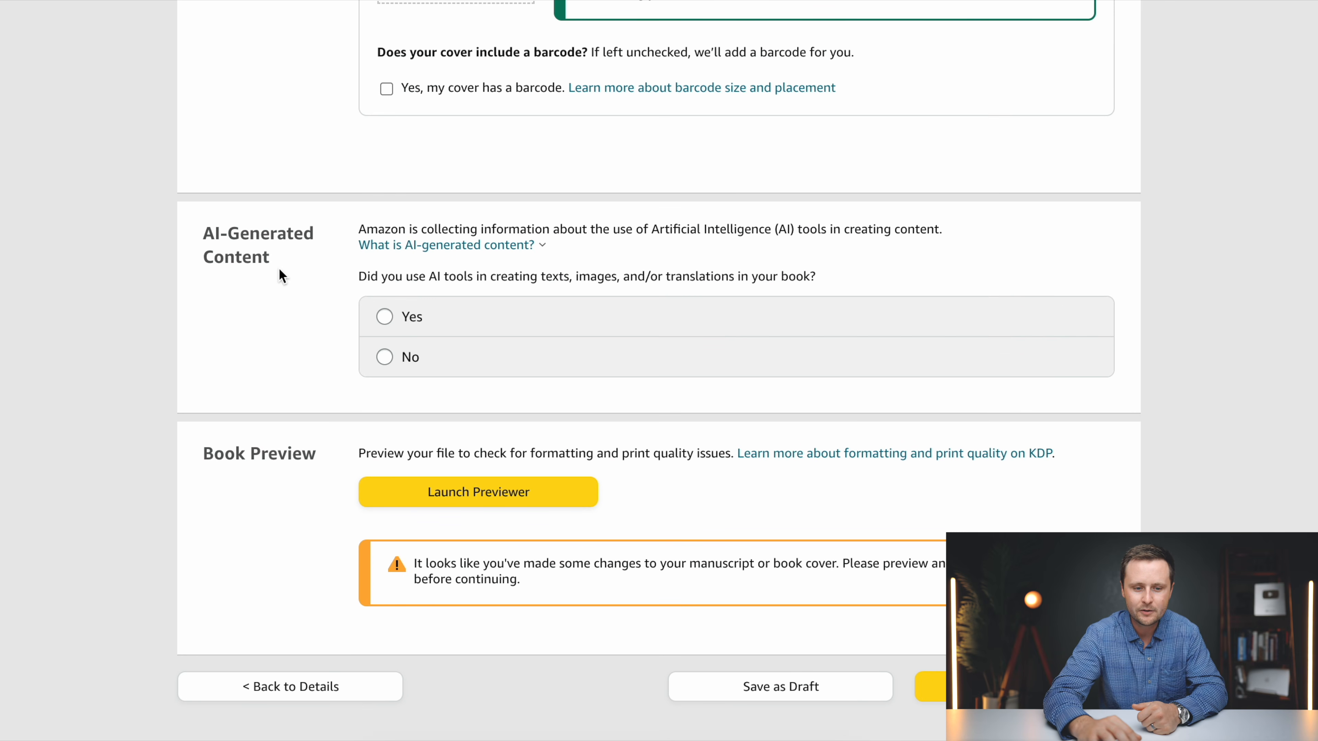
pyautogui.click(386, 350)
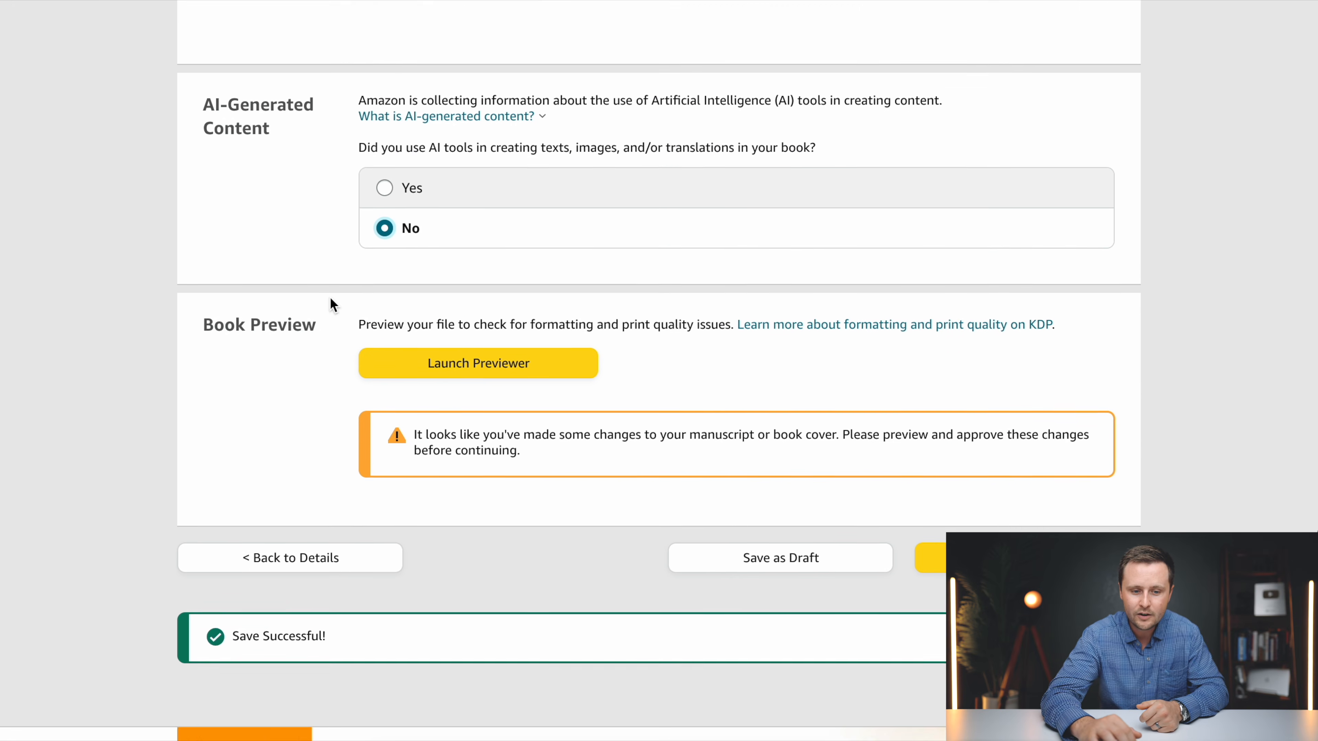
pyautogui.scroll(-1, 311, 291)
pyautogui.click(420, 306)
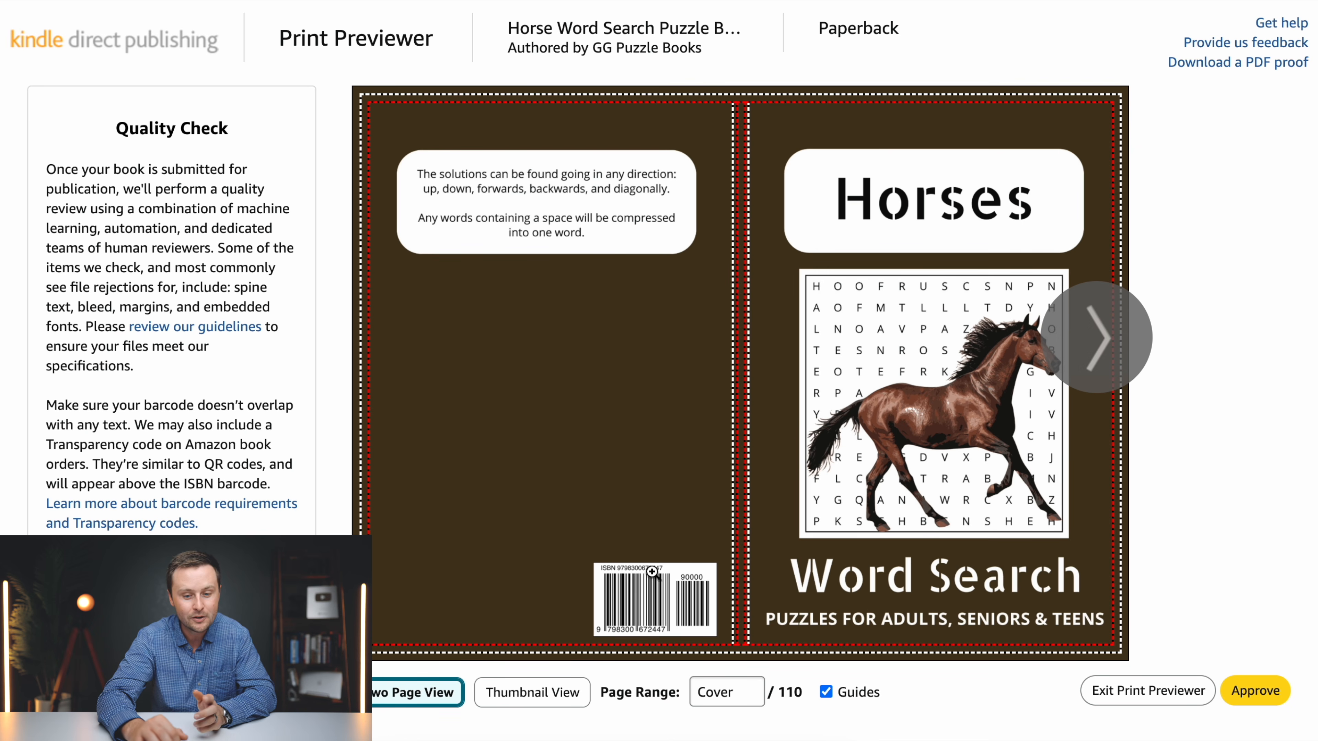
# Check the cover's barcode and guide lines and the first puzzle pages in the print preview.
pyautogui.moveTo(716, 587)
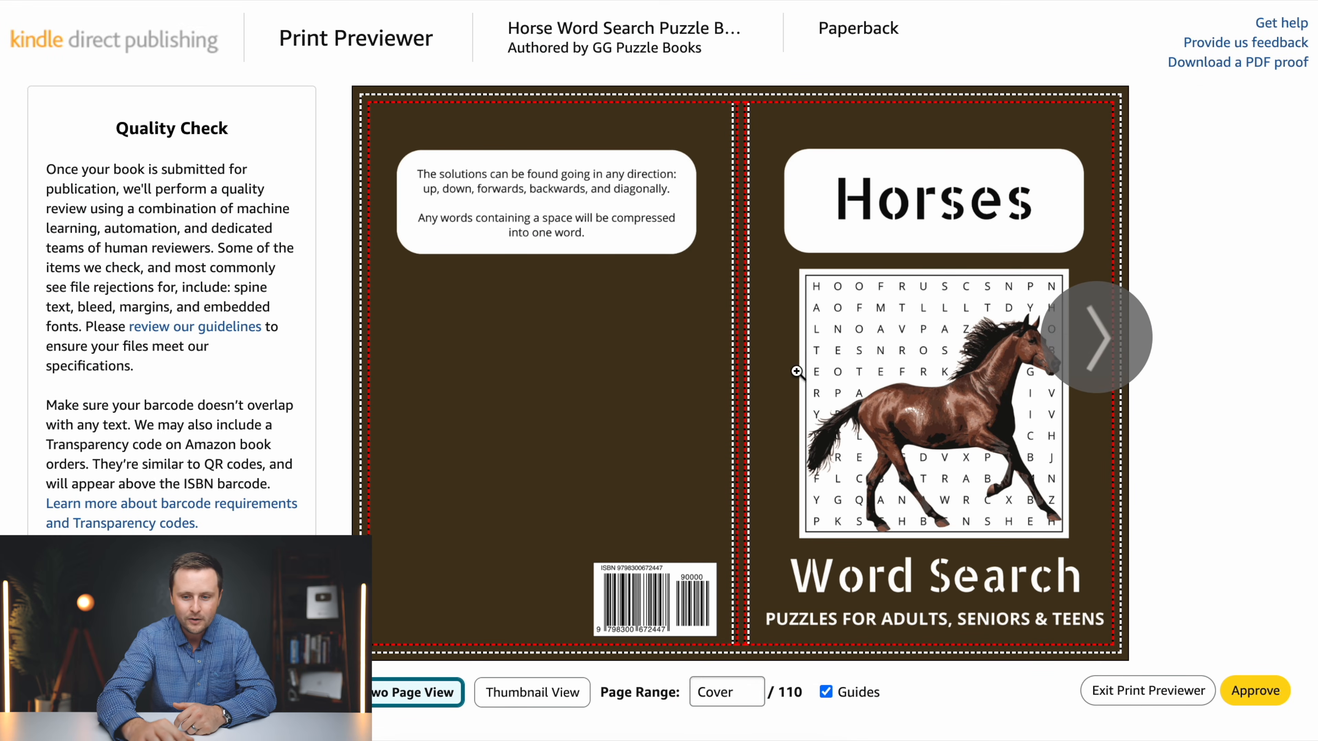
pyautogui.click(1092, 352)
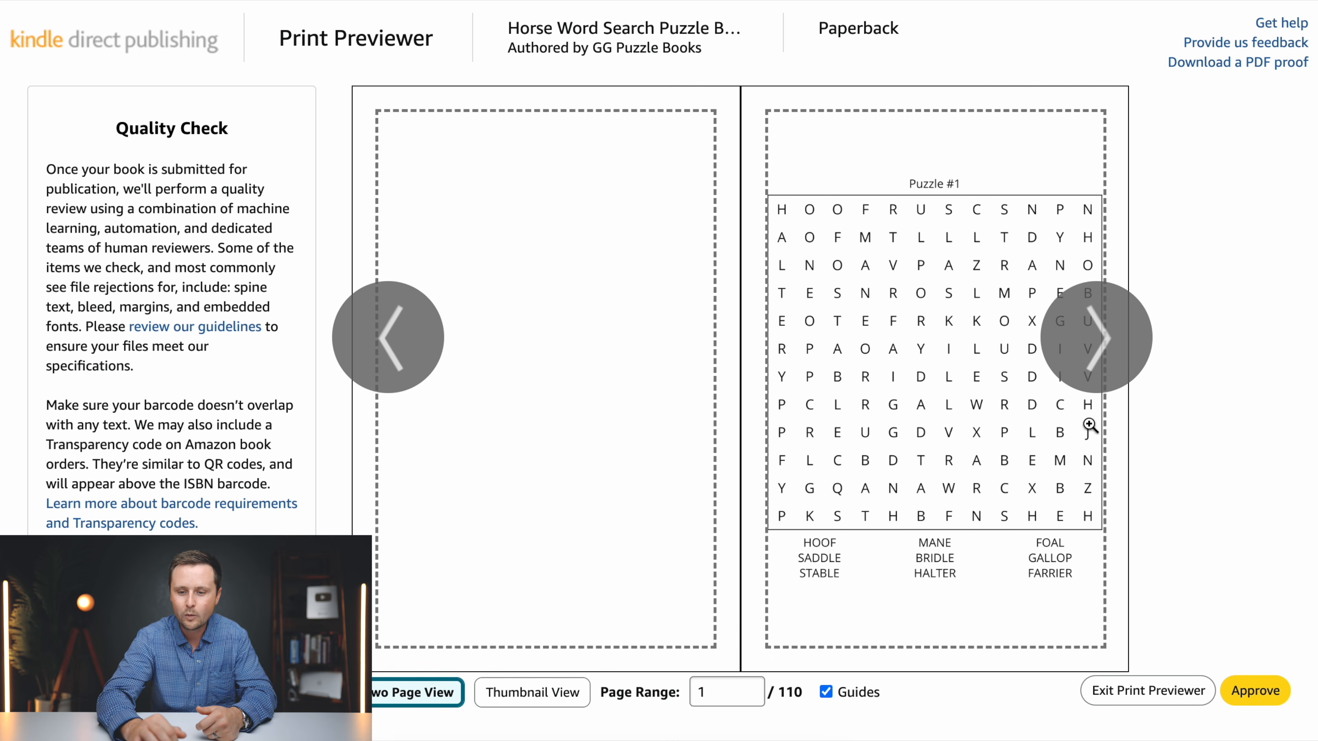
pyautogui.click(1100, 328)
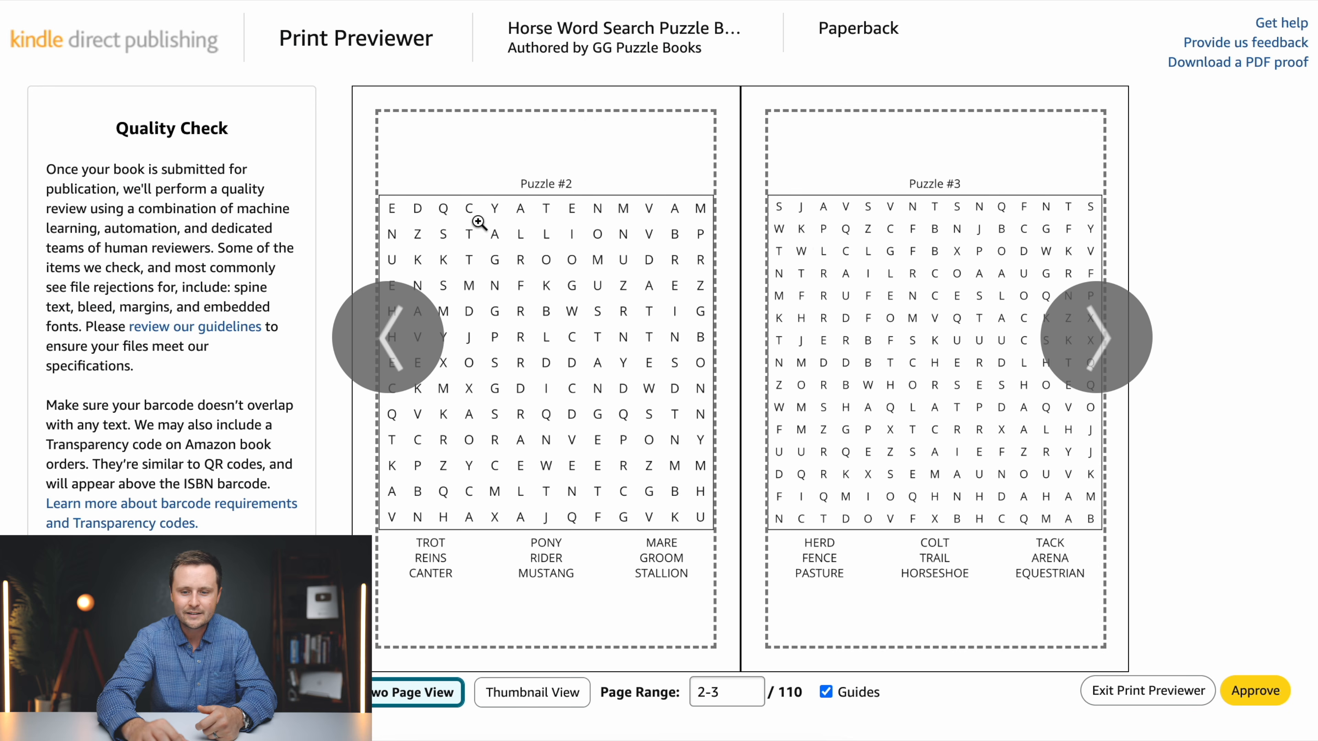
pyautogui.doubleClick(410, 358)
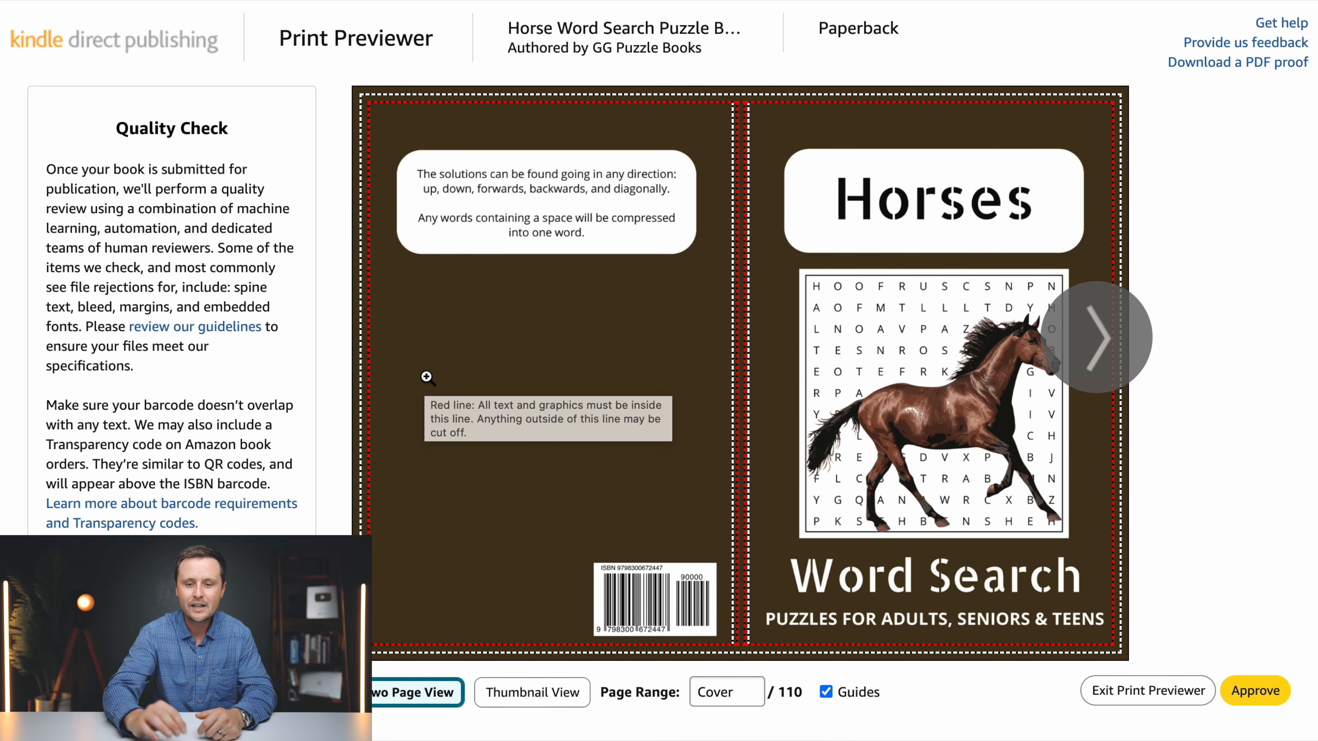
pyautogui.click(1113, 340)
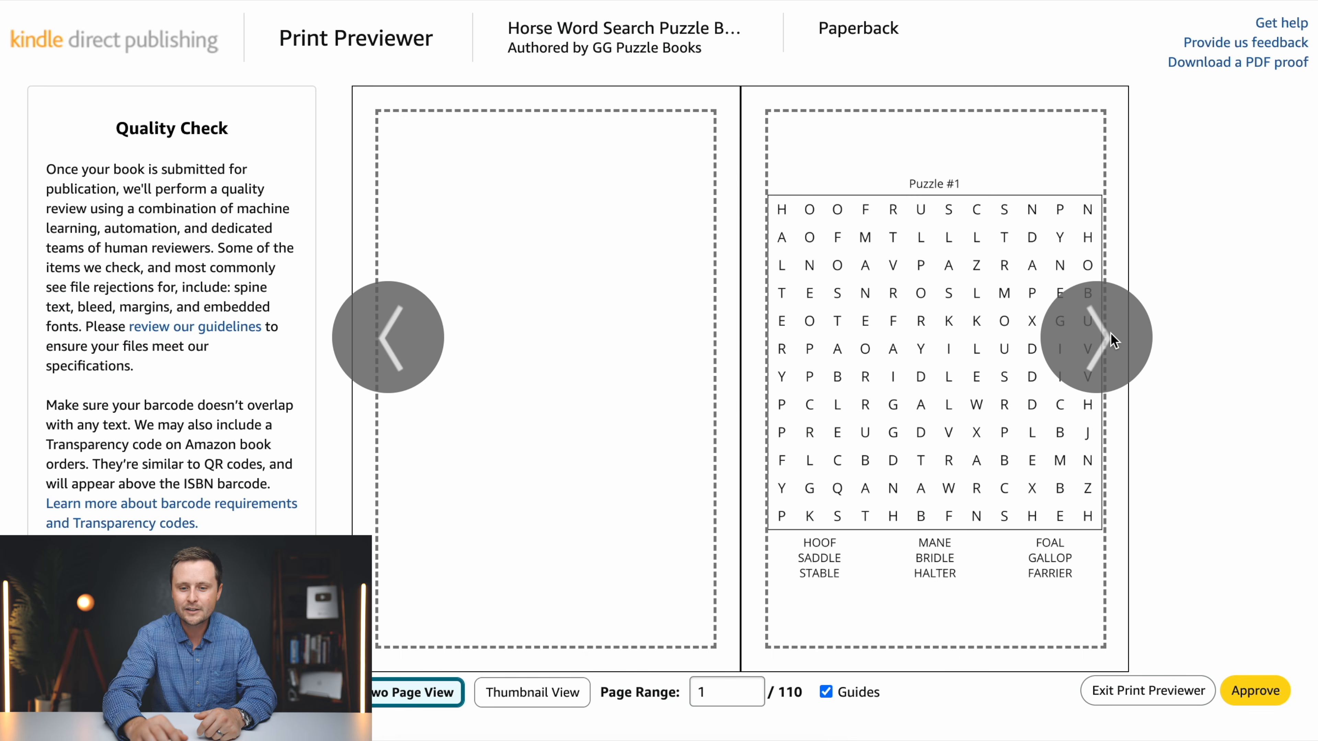
pyautogui.click(1121, 344)
pyautogui.click(412, 346)
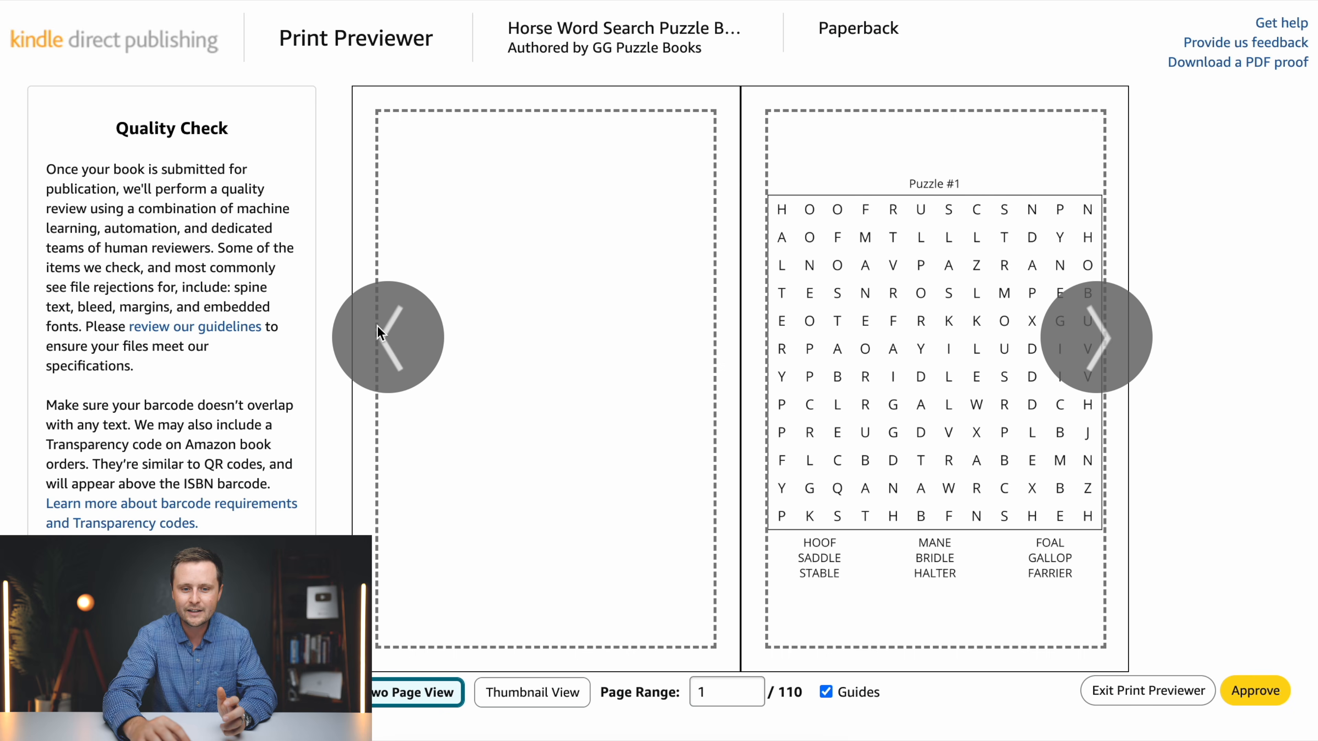
pyautogui.click(412, 346)
pyautogui.moveTo(377, 326)
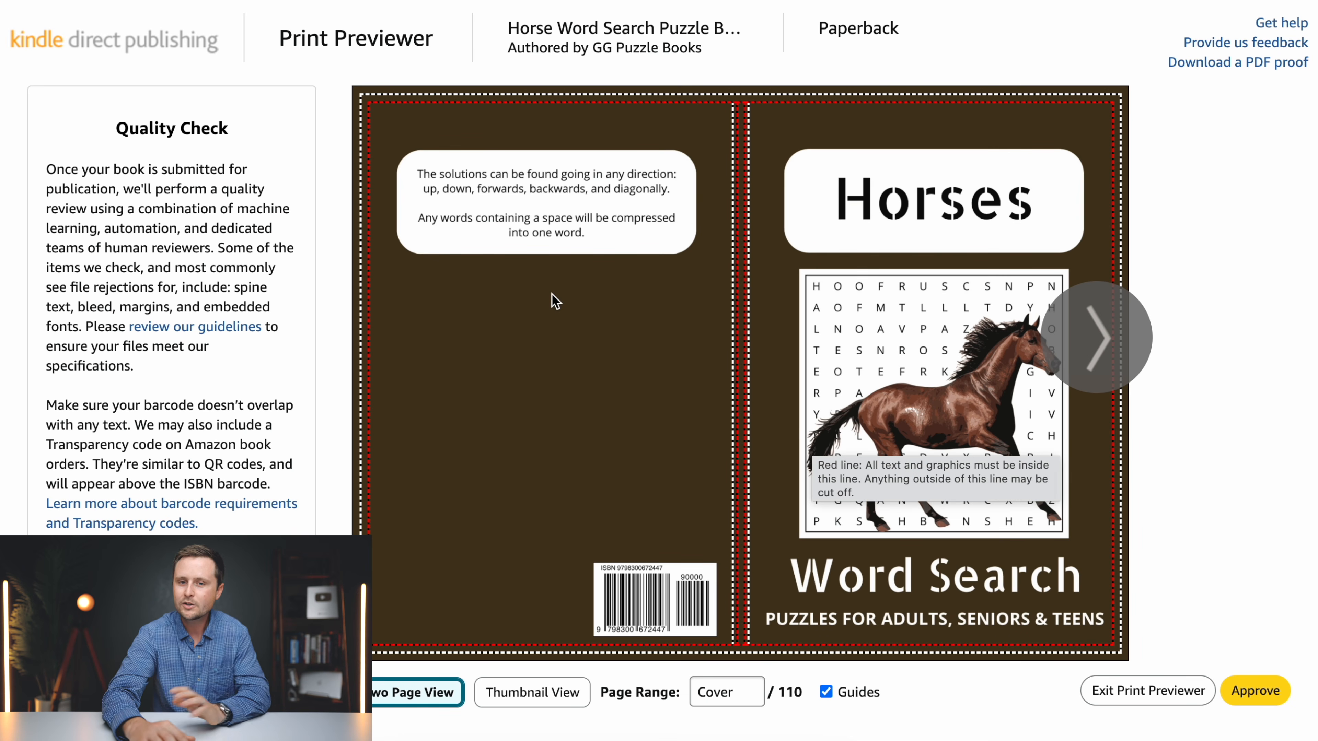
# Approve the print preview, and save the paperback content to continue to rights and pricing.
pyautogui.click(1258, 692)
pyautogui.scroll(-20, 1188, 532)
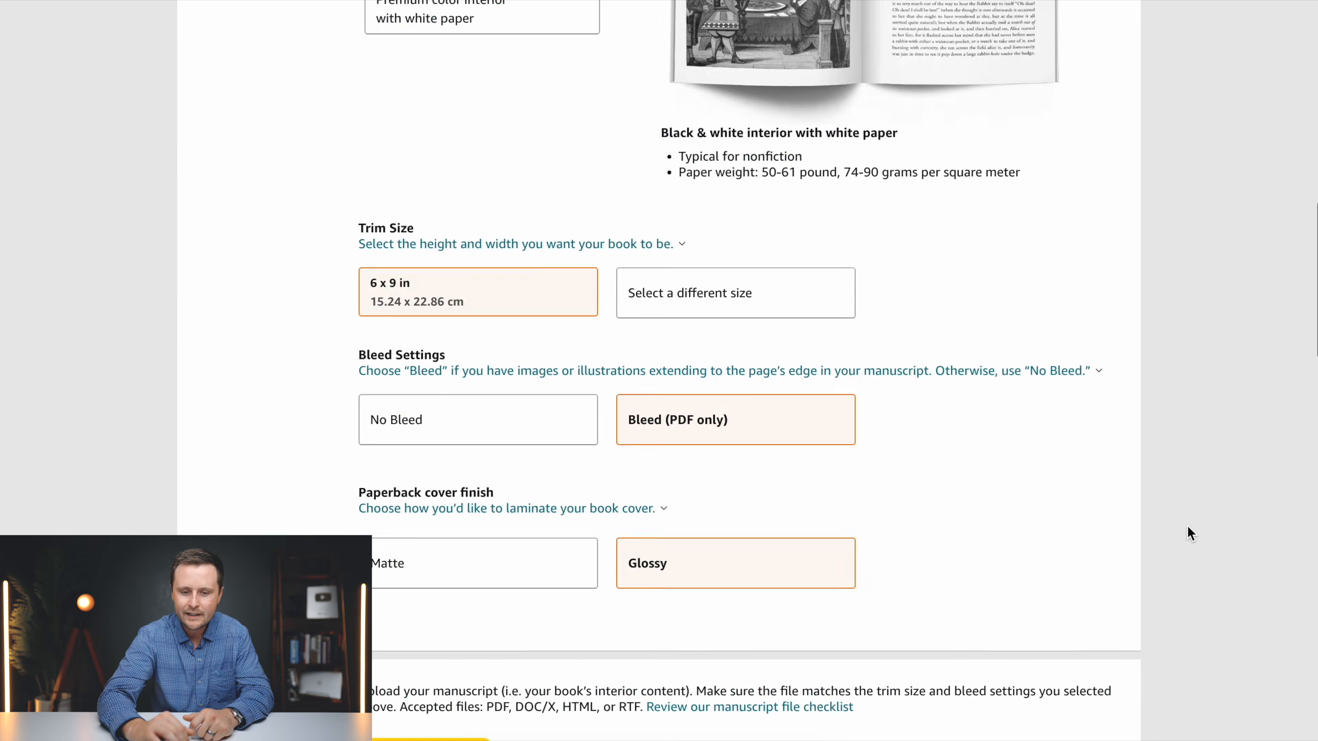
pyautogui.scroll(-15, 1187, 525)
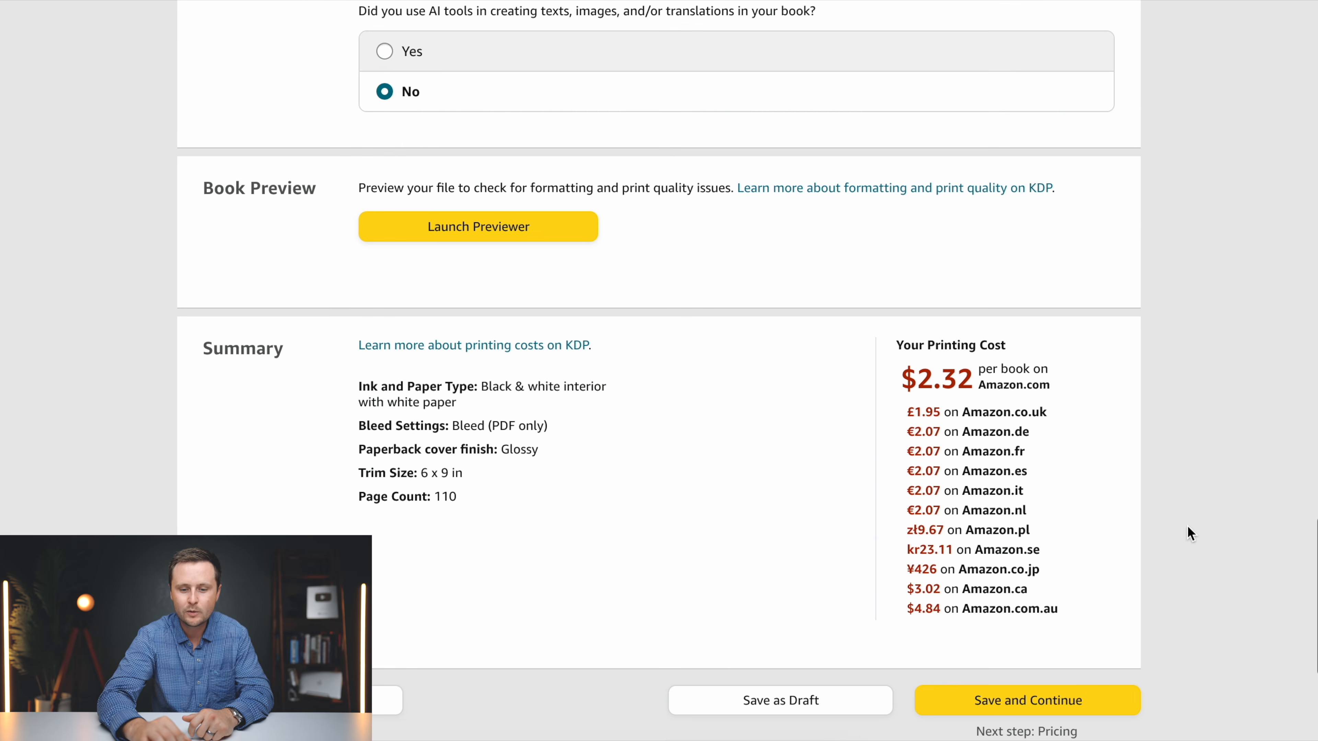
pyautogui.scroll(-5, 1187, 525)
pyautogui.click(991, 394)
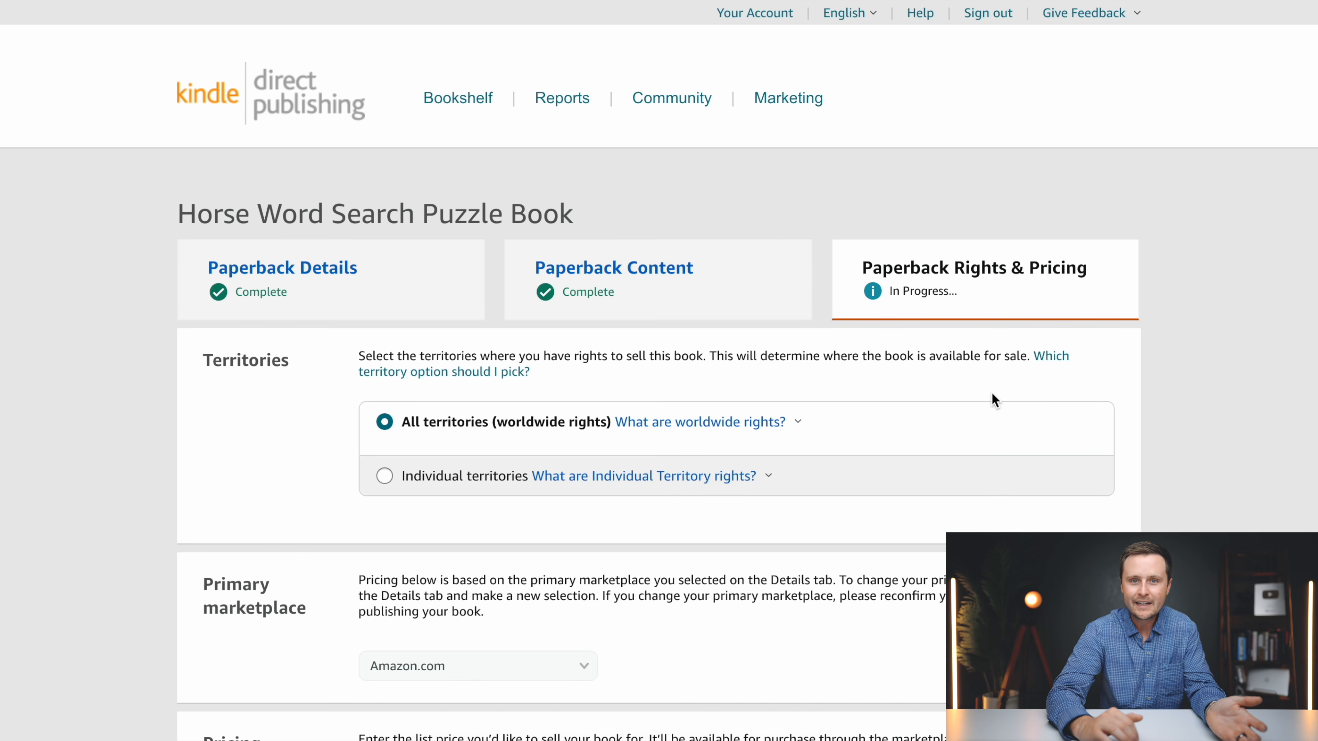
# Keep worldwide rights for all territories, and set the Amazon.com list price to 7.99 USD.
pyautogui.scroll(-5, 992, 394)
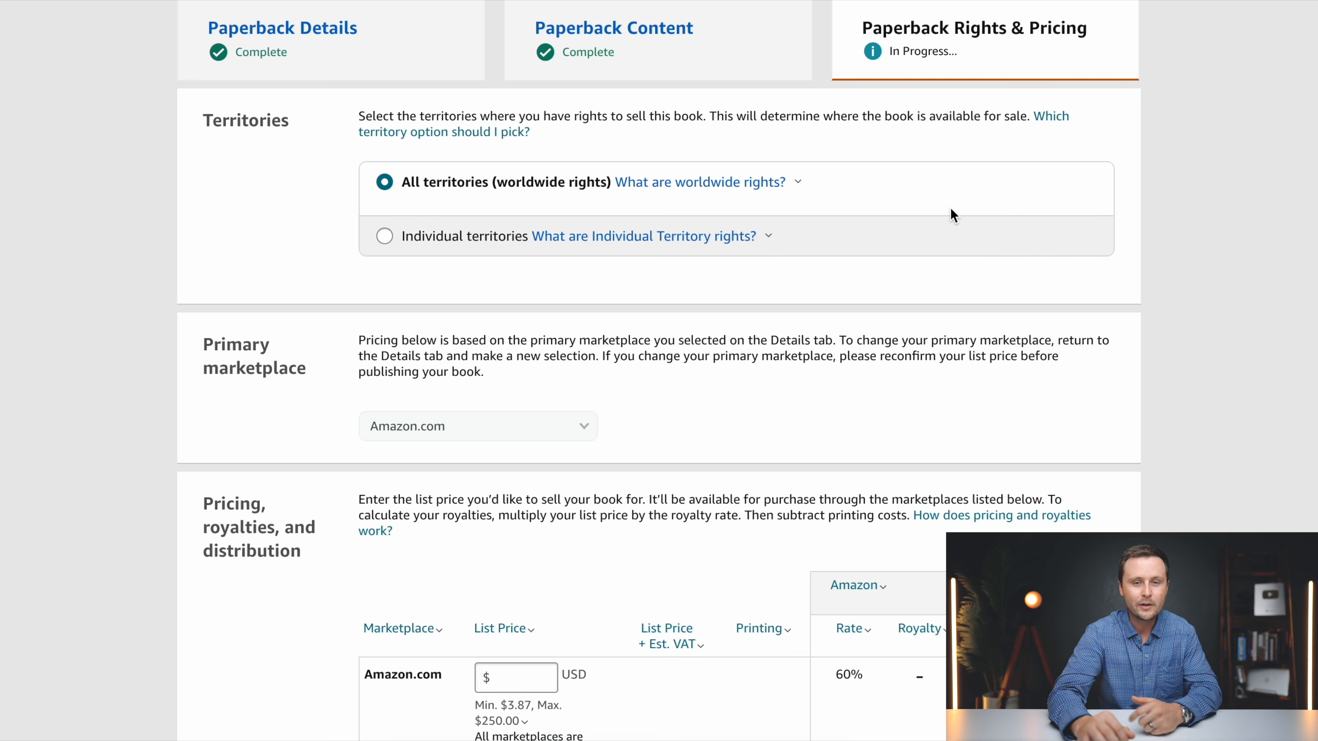
pyautogui.scroll(-3, 430, 187)
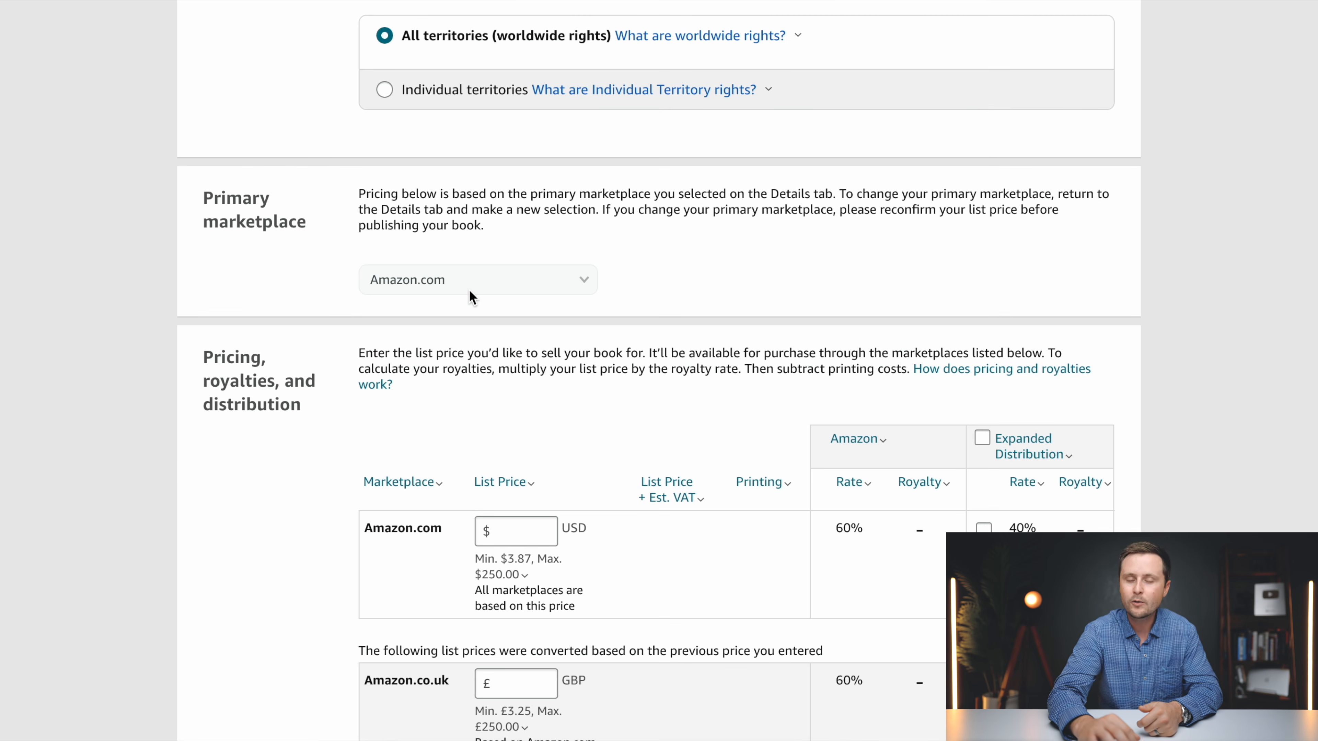
pyautogui.scroll(-5, 799, 328)
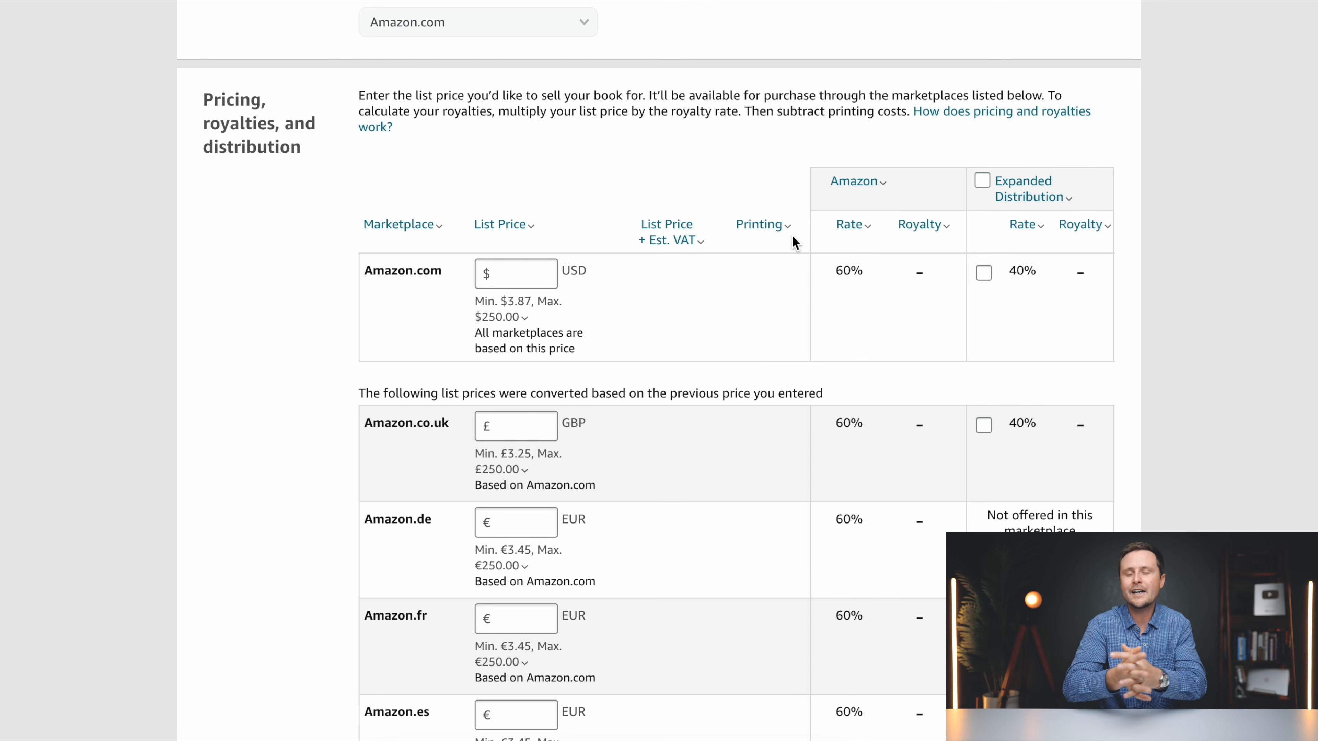
pyautogui.click(517, 269)
pyautogui.write('7.99')
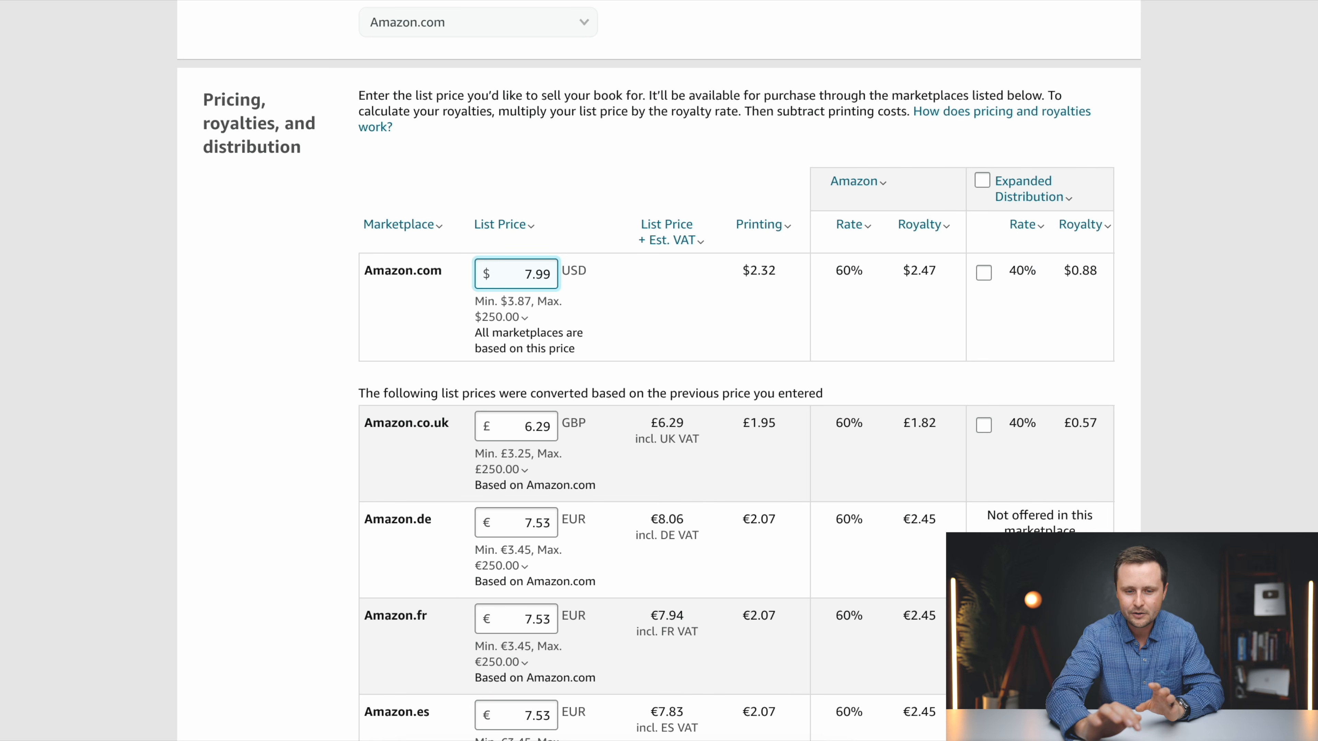
pyautogui.click(587, 300)
pyautogui.click(579, 242)
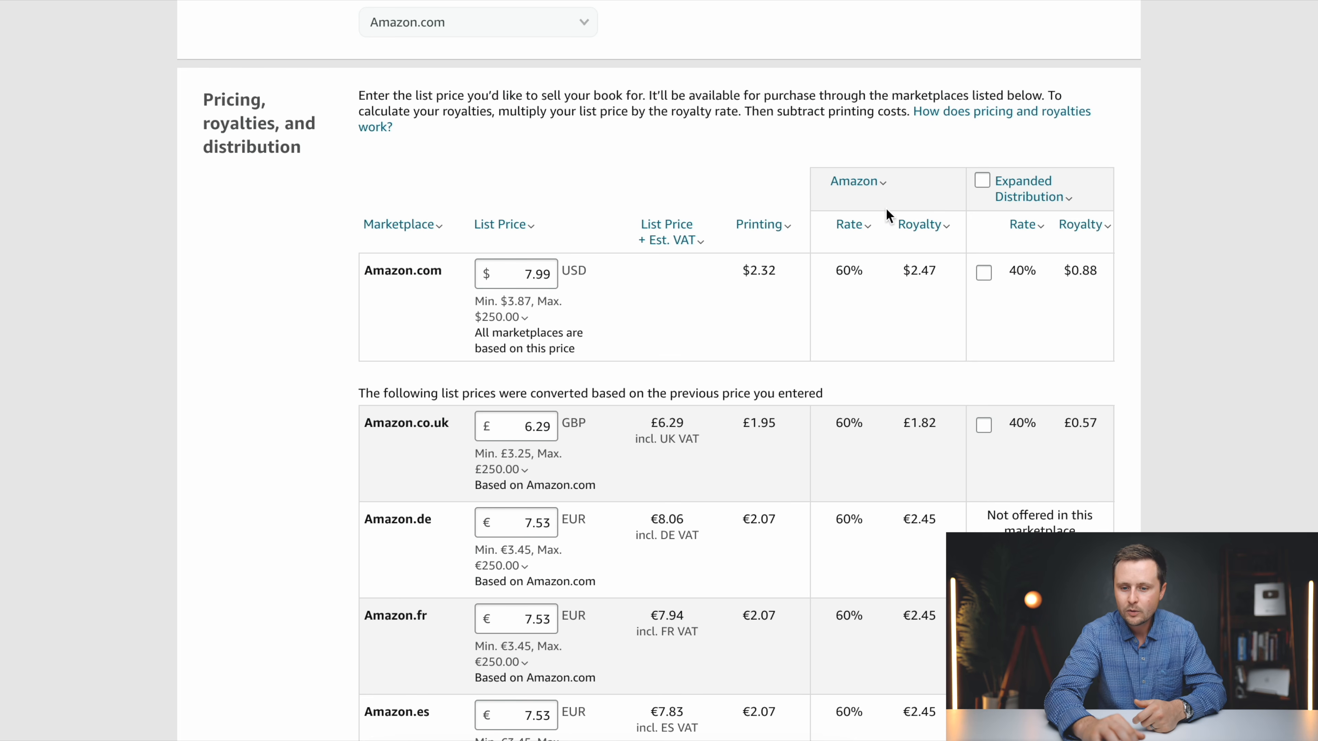
# Check the Amazon.com royalty and rate, and multiply the 7.99 list price by 0.6 in the Calculator.
pyautogui.click(913, 223)
pyautogui.click(916, 265)
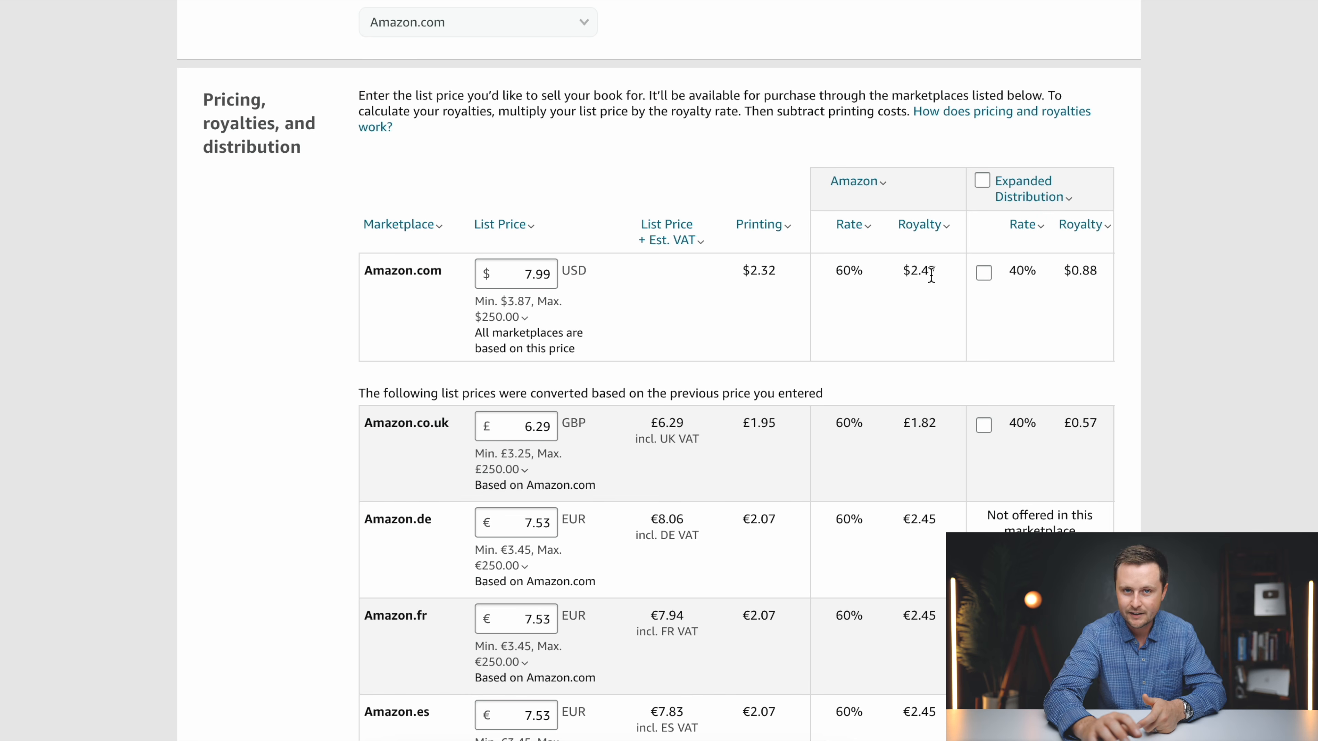
pyautogui.click(836, 274)
pyautogui.moveTo(836, 275); pyautogui.dragTo(861, 277)
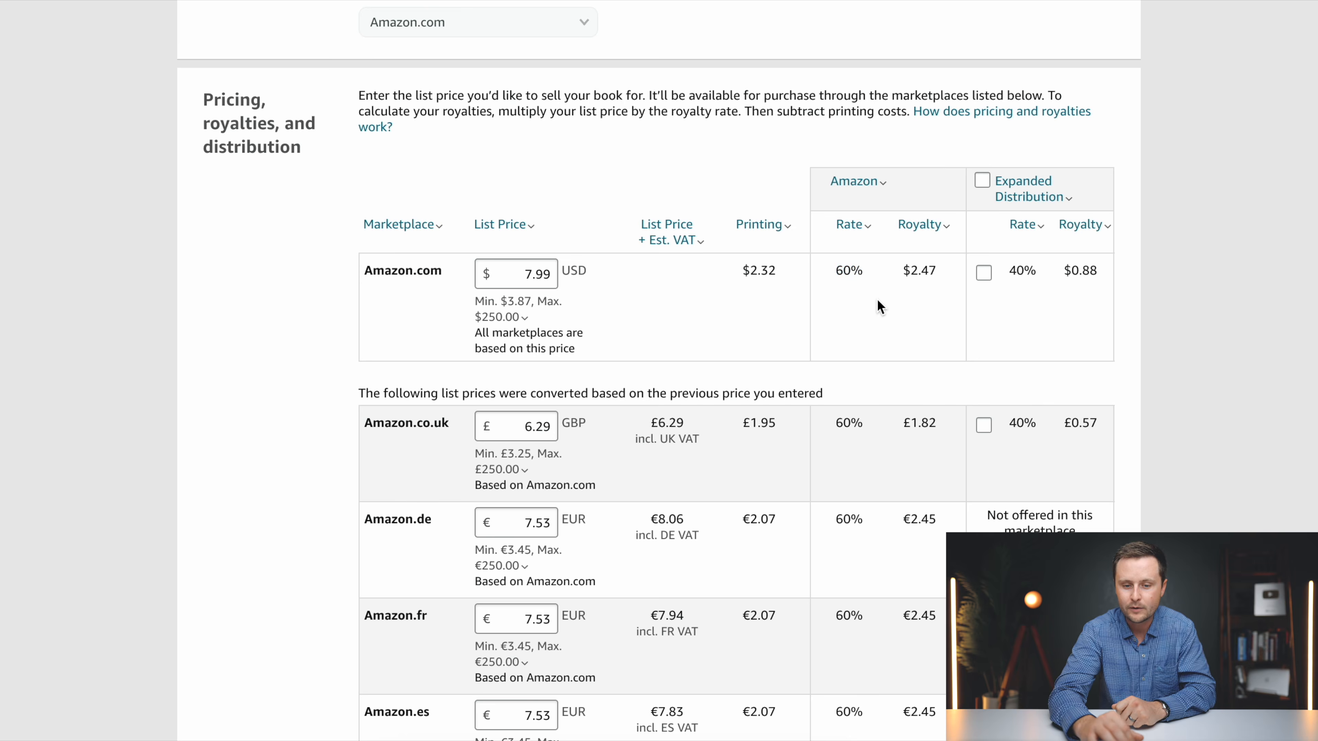
pyautogui.click(192, 352)
pyautogui.click(305, 491)
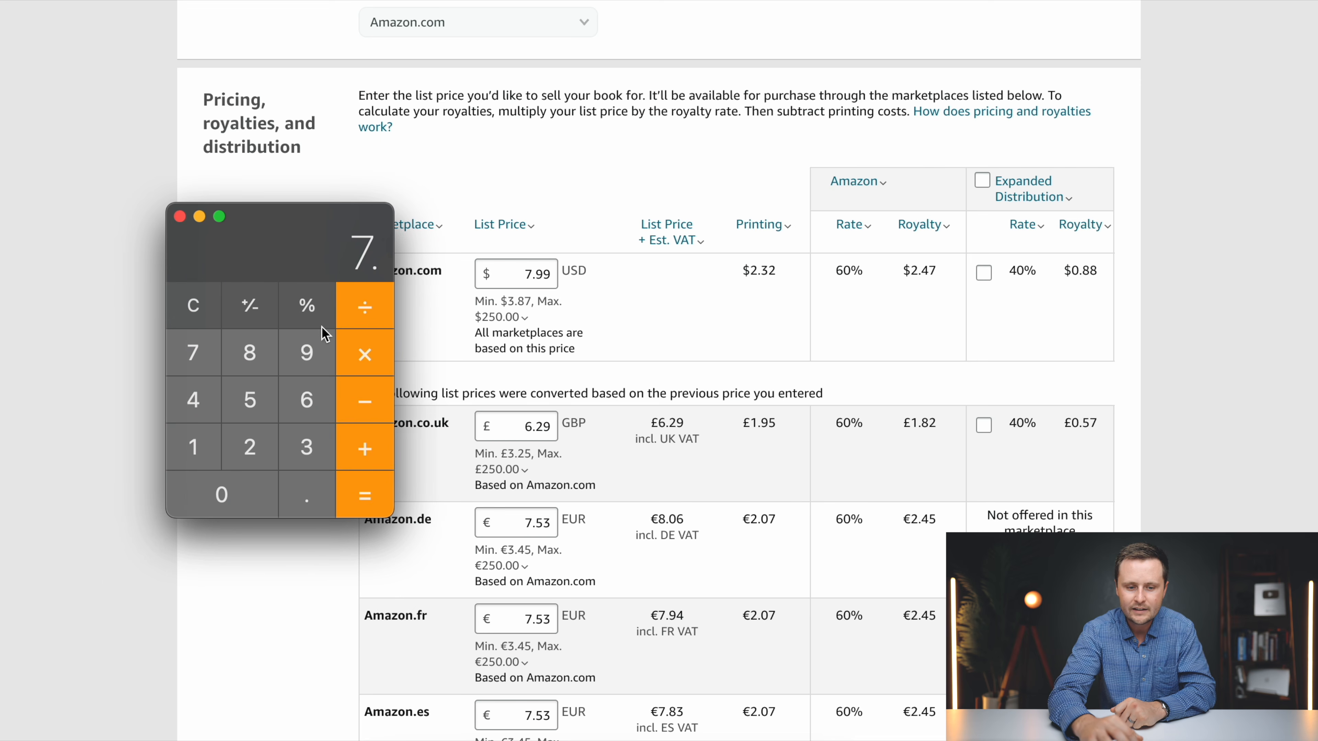
pyautogui.doubleClick(307, 353)
pyautogui.click(365, 354)
pyautogui.click(320, 475)
pyautogui.click(313, 401)
pyautogui.click(363, 496)
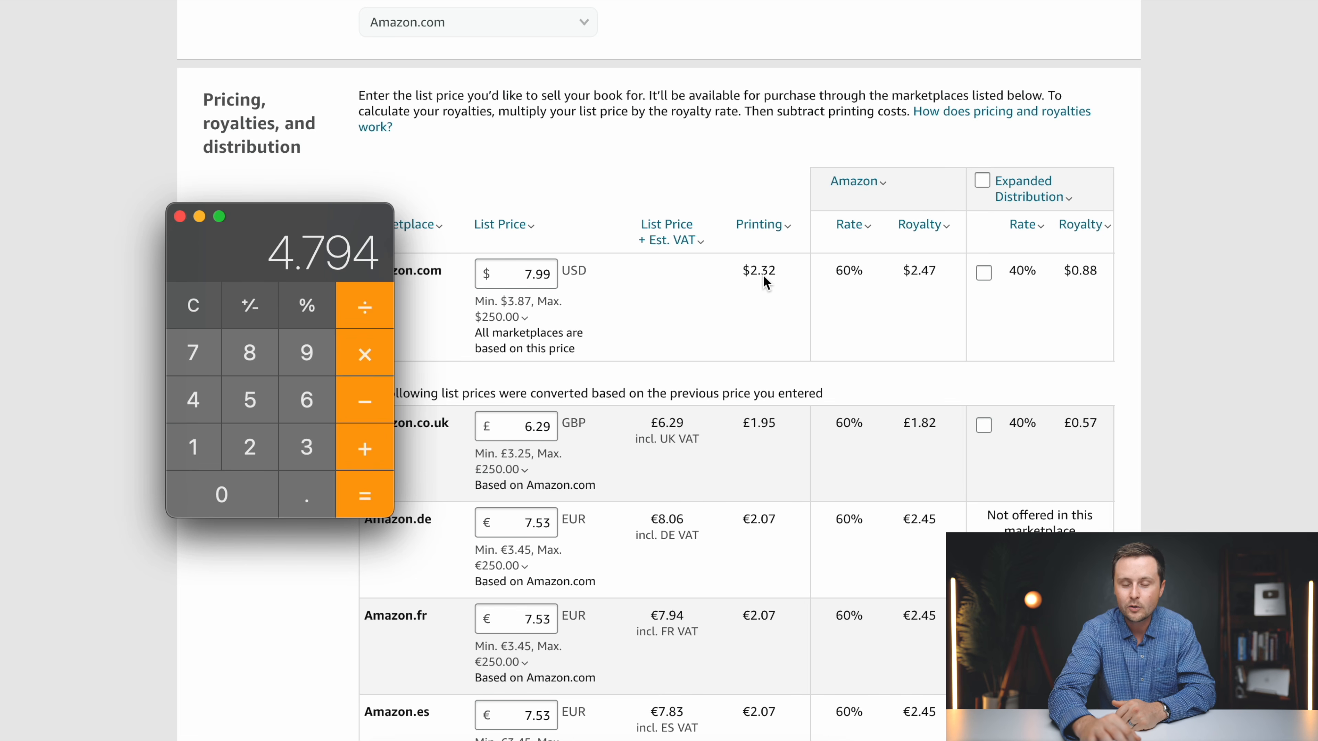
# Subtract the 2.32 printing cost from the calculated amount and compare the result with the listed Amazon.com royalty.
pyautogui.click(364, 409)
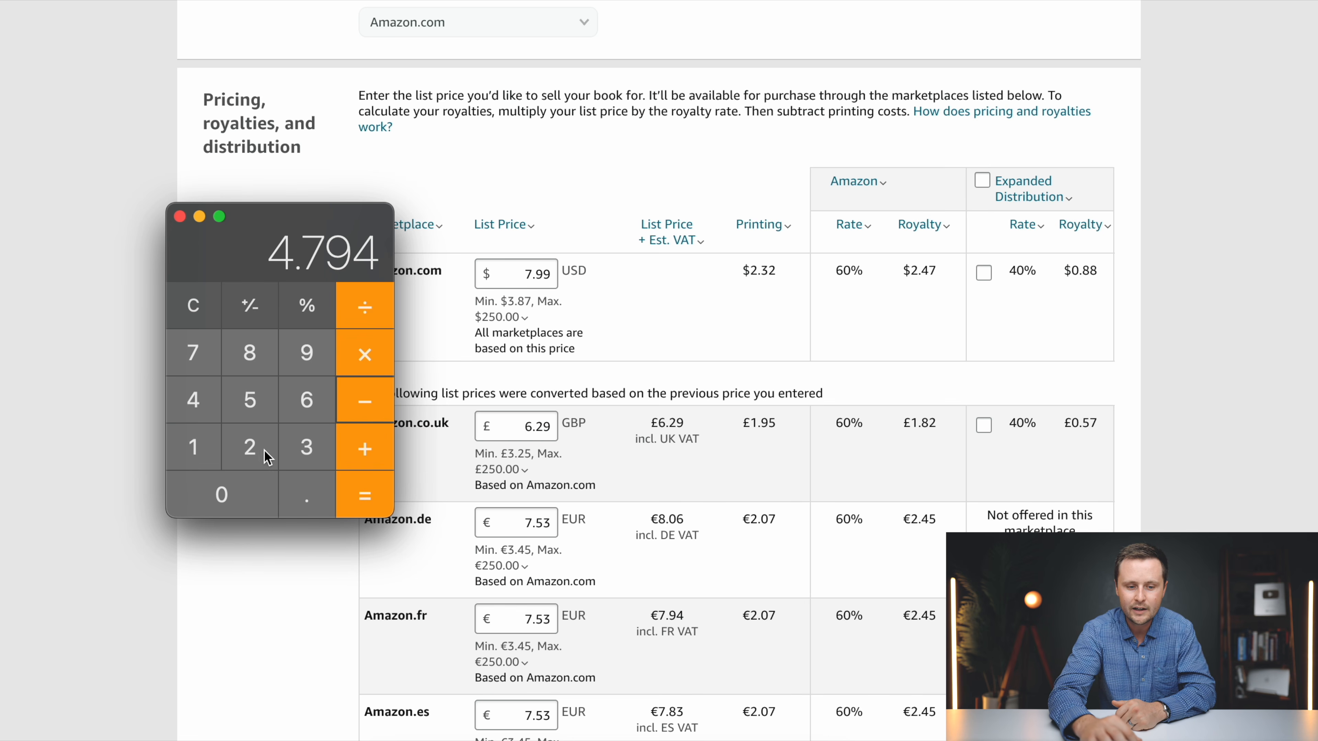
pyautogui.click(265, 450)
pyautogui.click(302, 480)
pyautogui.click(304, 456)
pyautogui.click(260, 454)
pyautogui.click(365, 496)
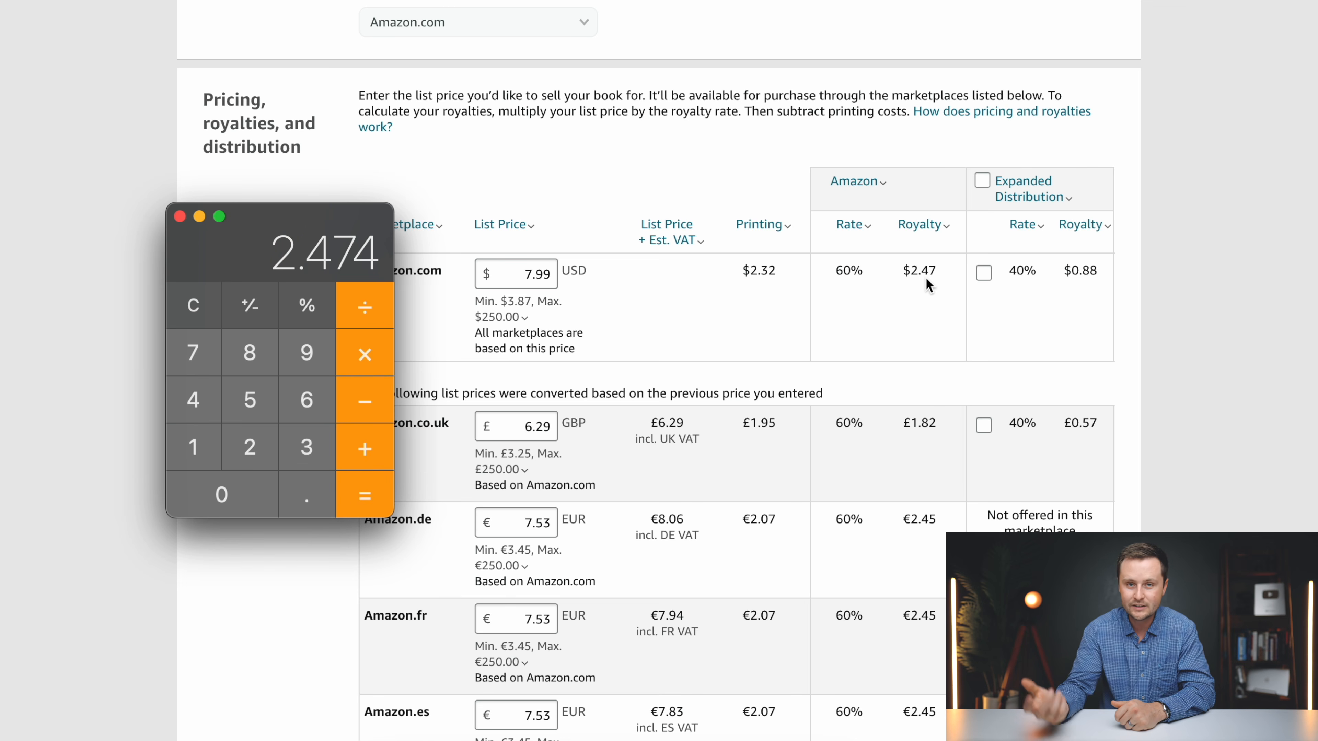
pyautogui.click(846, 269)
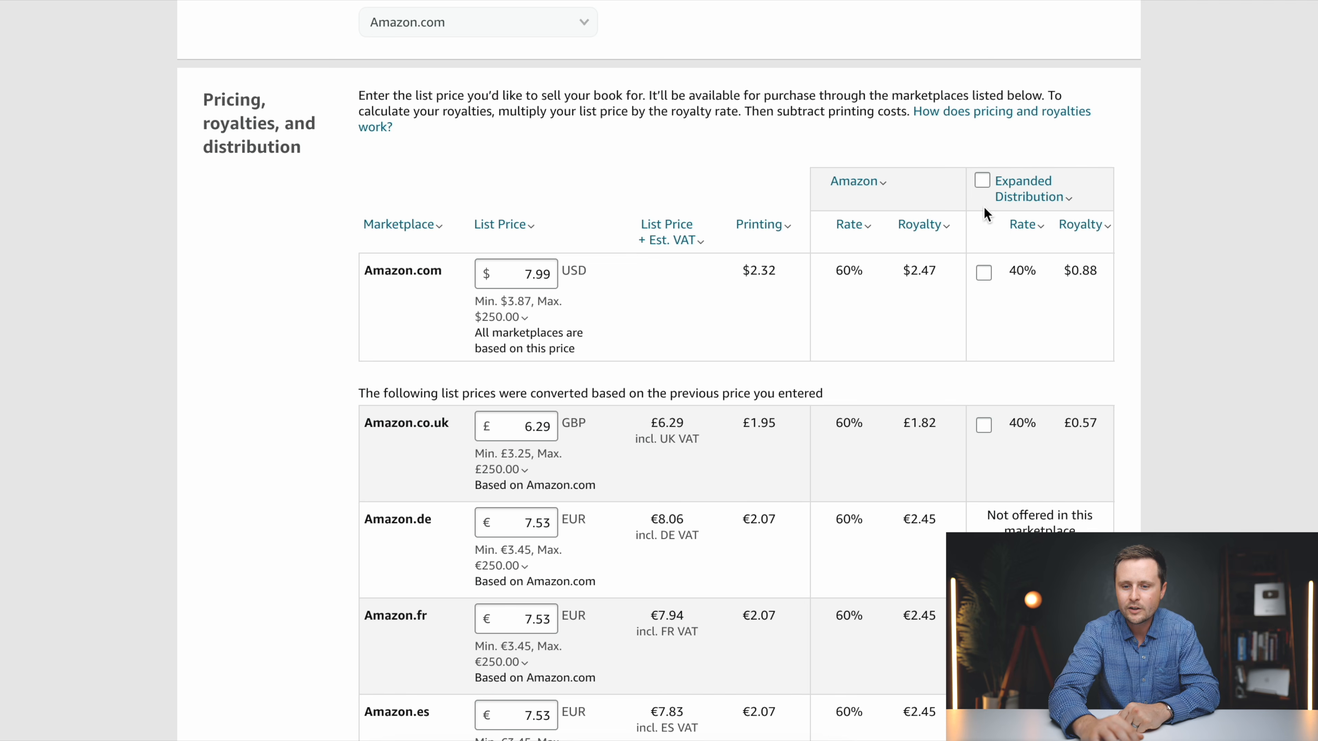
# Enable Expanded Distribution for all eligible marketplaces, and set the Amazon.co.uk list price to £6.99.
pyautogui.click(981, 182)
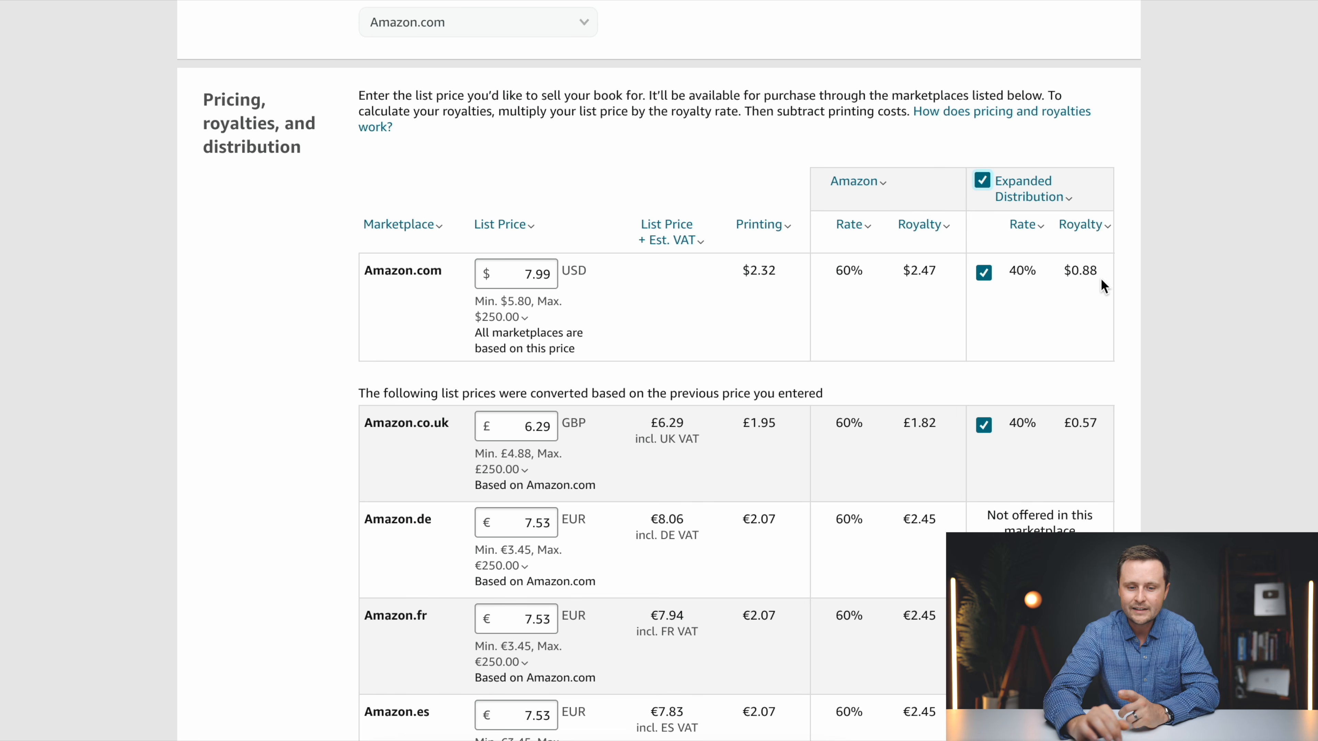
pyautogui.scroll(-3, 615, 348)
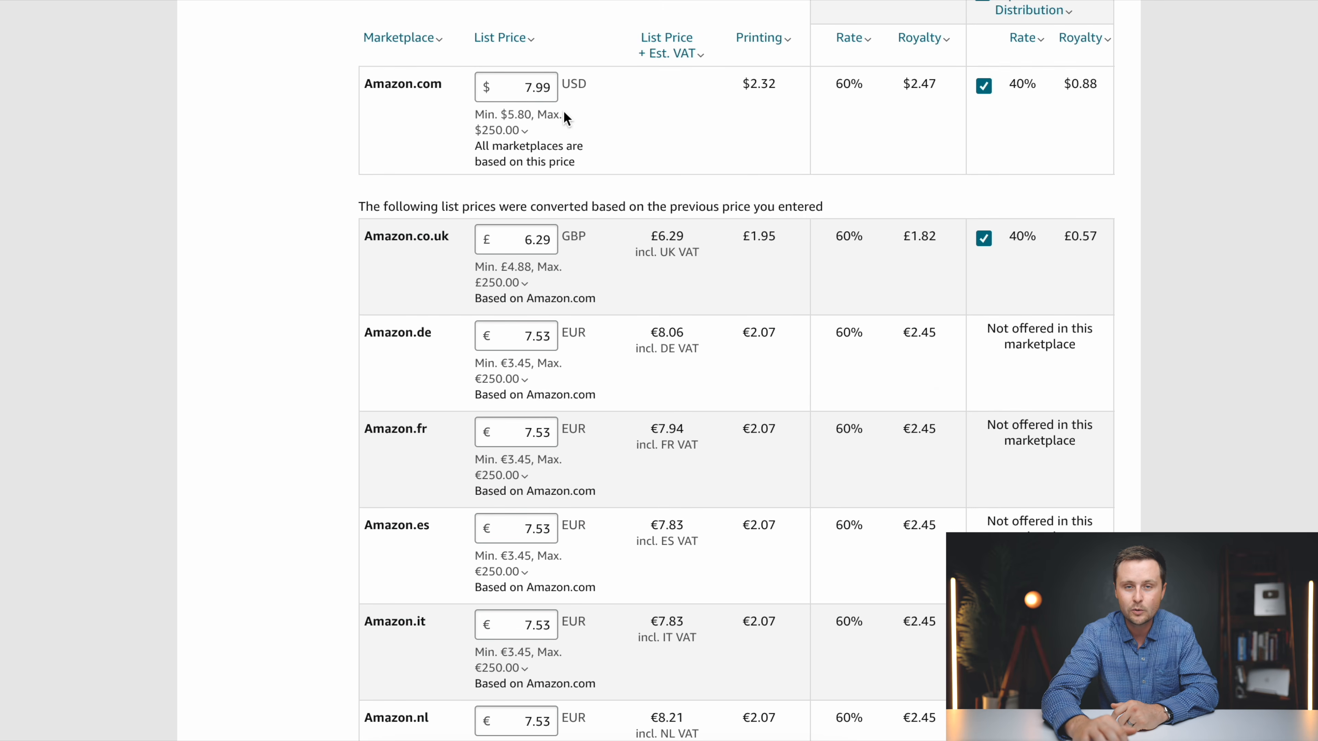
pyautogui.click(543, 242)
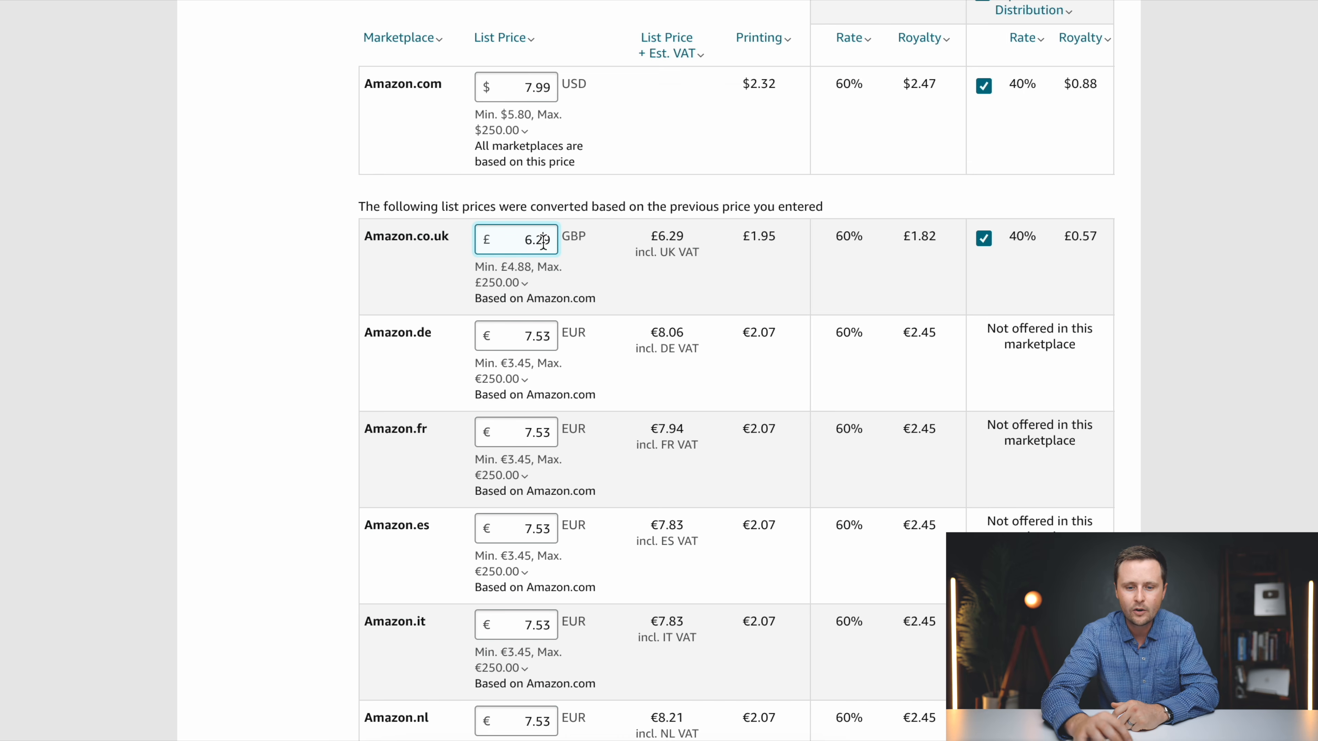
pyautogui.write('9')
pyautogui.press('Return')
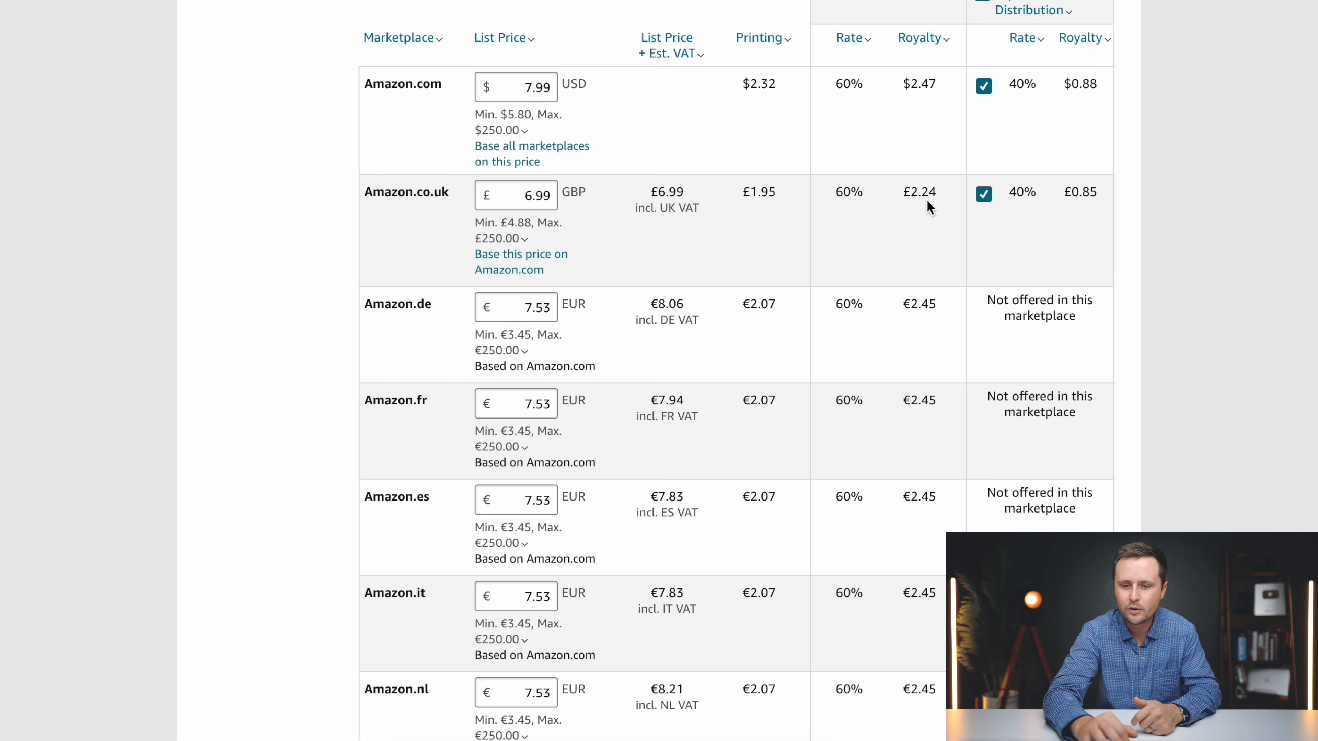
# Set the remaining marketplace list prices, including €7.99 for Amazon.de, 32.99 PLN, 87.99 SEK, 1299 JPY, 11.99 CAD and 12.99 AUD.
pyautogui.moveTo(552, 304); pyautogui.dragTo(539, 308)
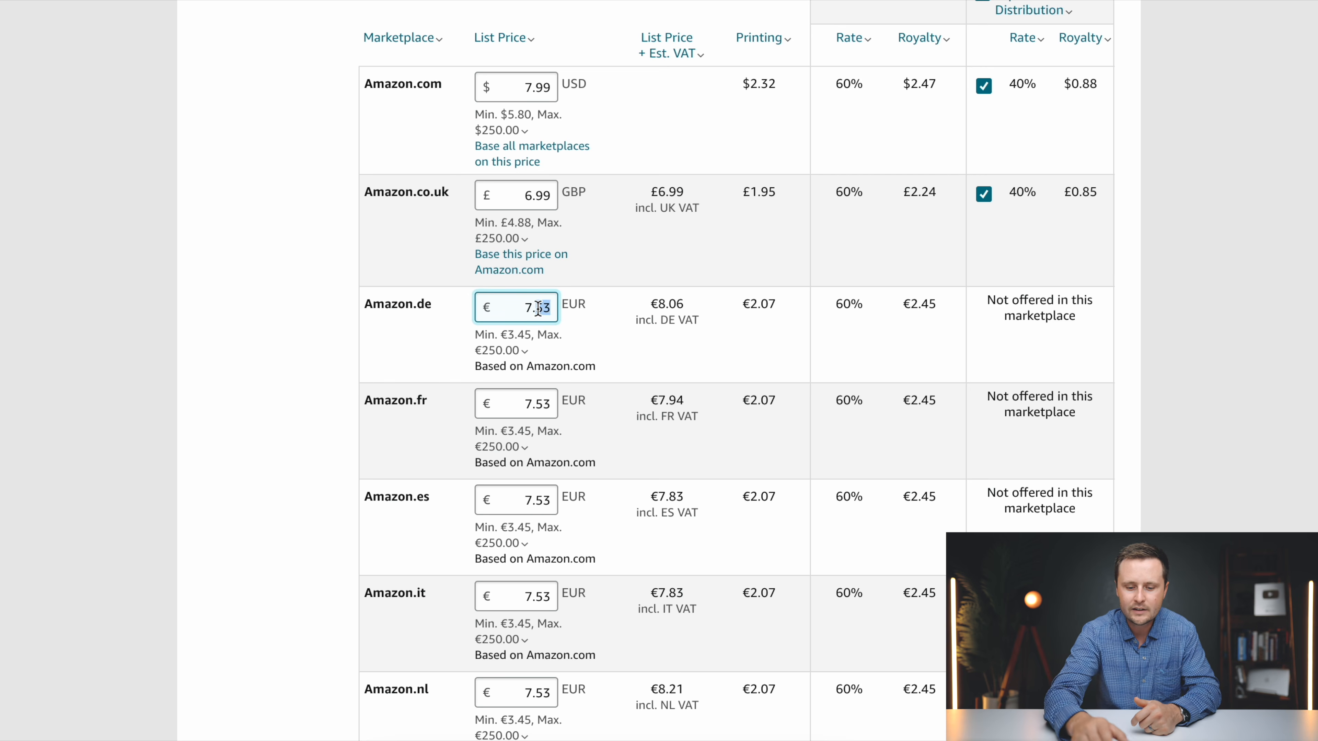
pyautogui.write('99')
pyautogui.press('Return')
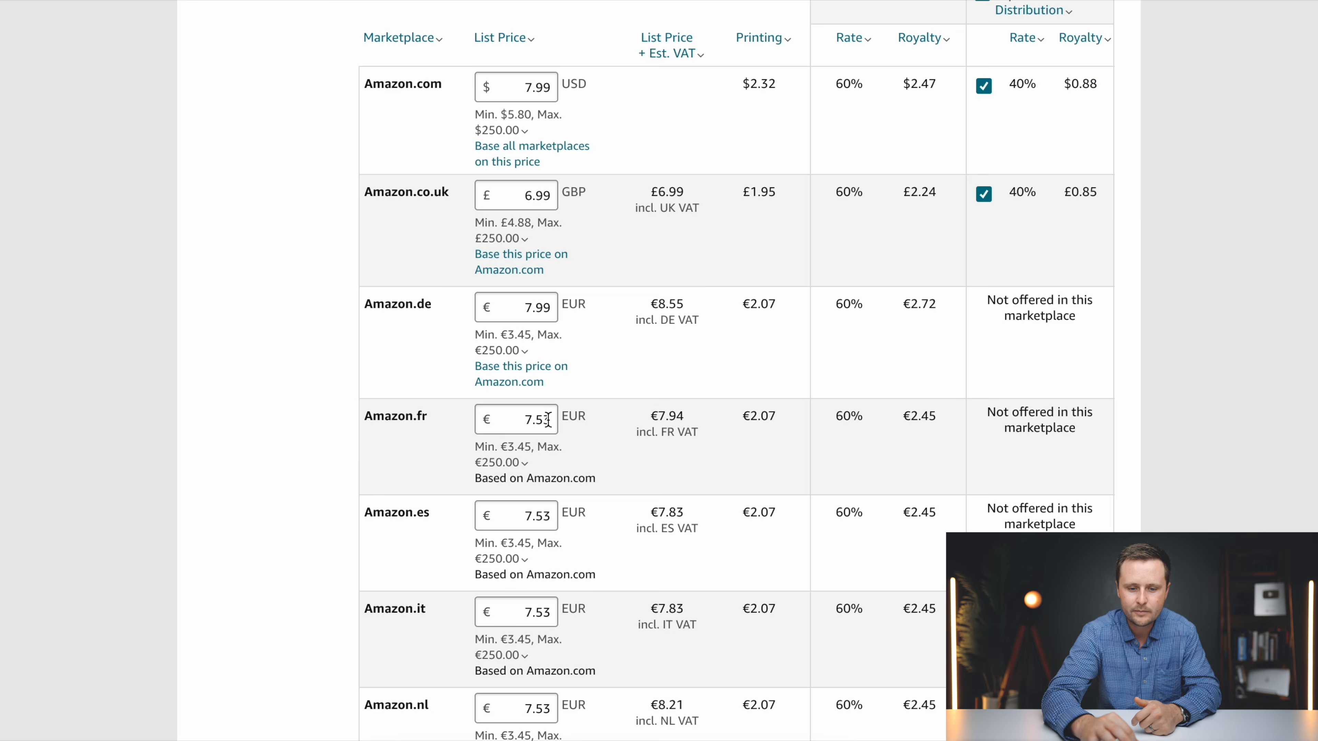
pyautogui.scroll(-8, 550, 399)
pyautogui.click(549, 346)
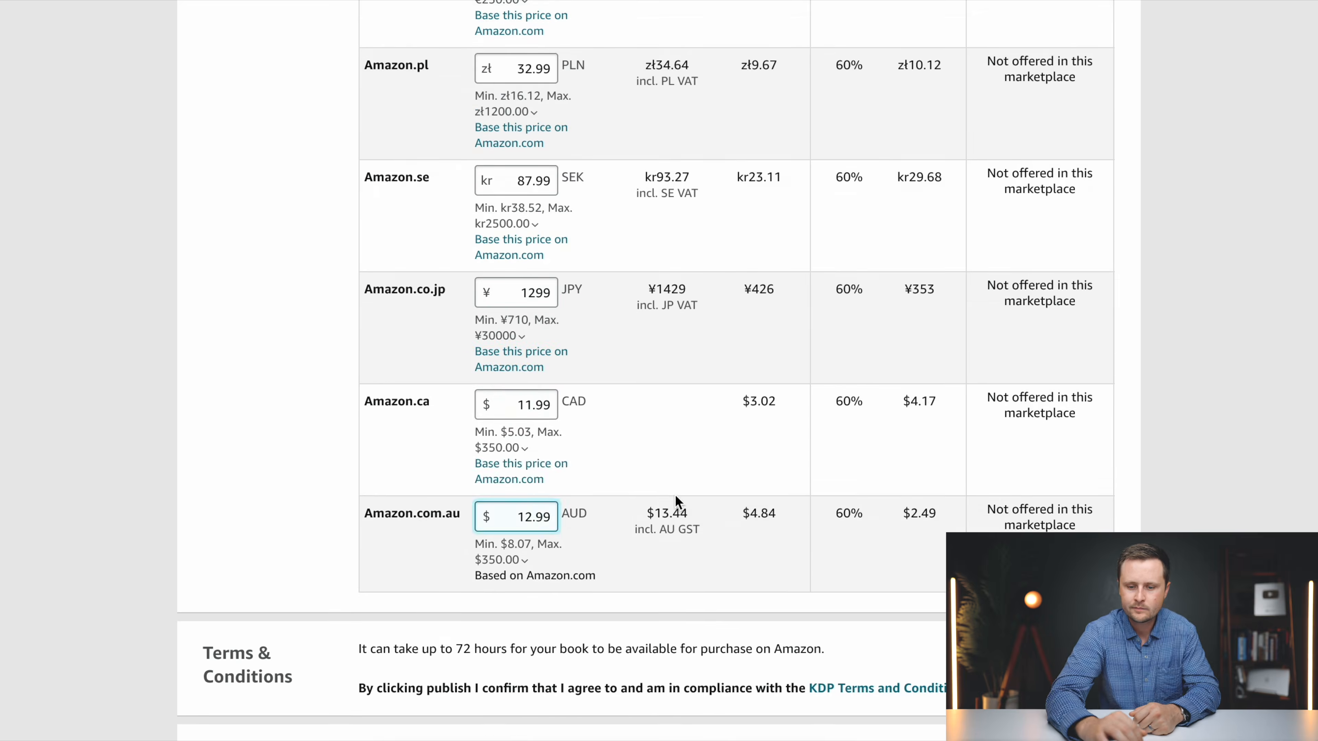
pyautogui.scroll(-8, 247, 202)
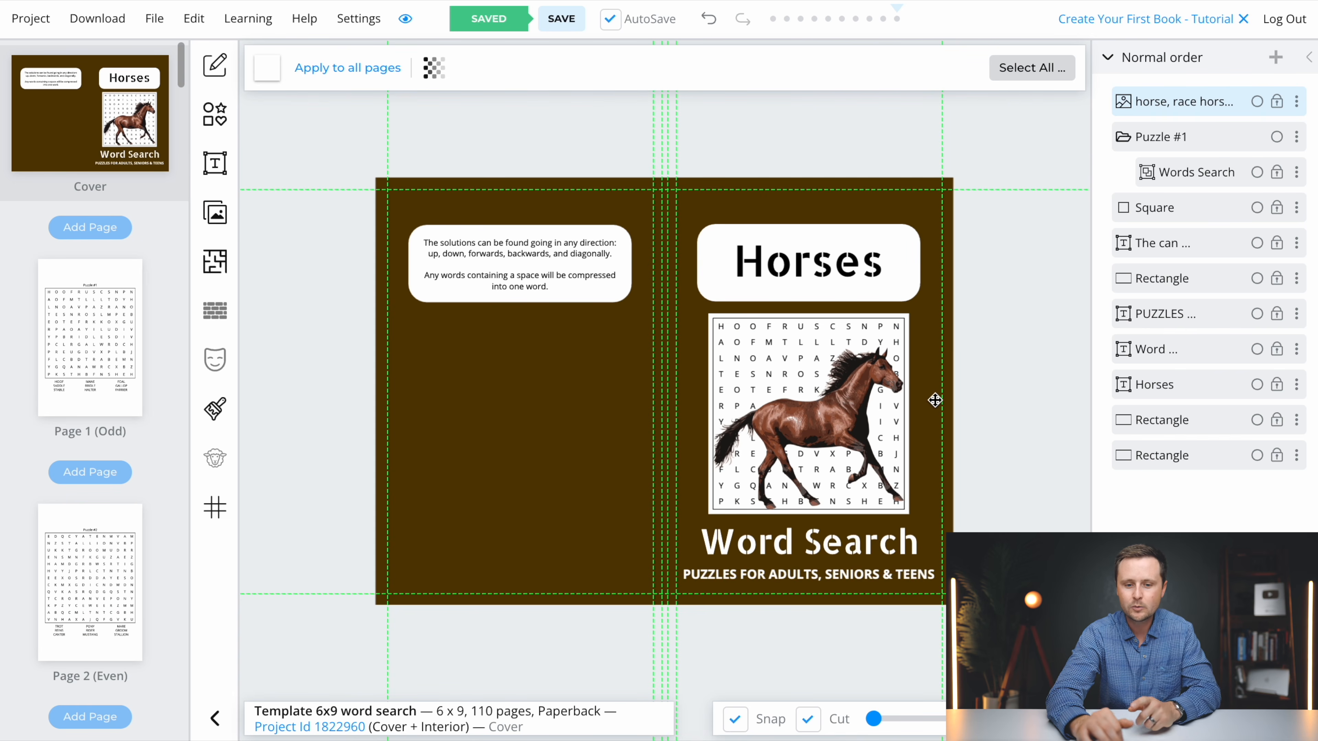
# Create a new 110-page, 6 x 9 in paperback project with bleed, named "Fishing 6x9 word search".
pyautogui.click(33, 19)
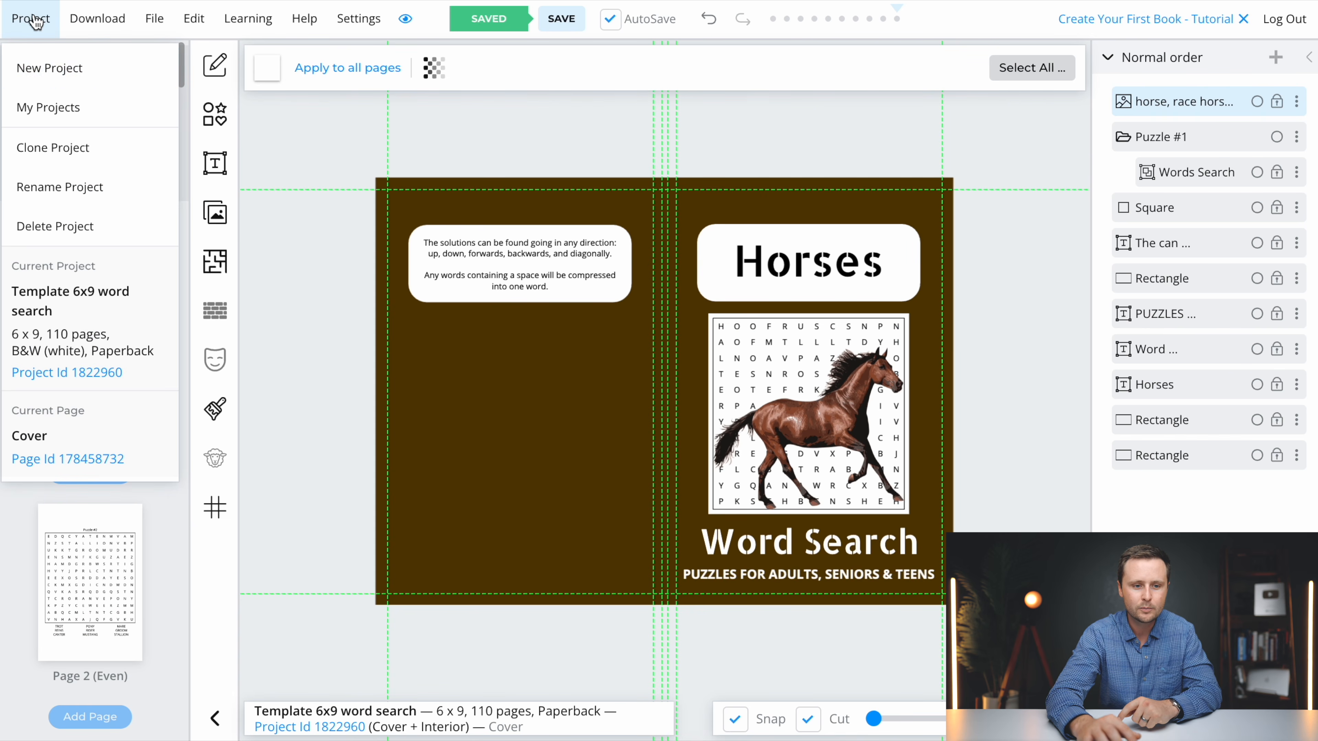
pyautogui.click(52, 76)
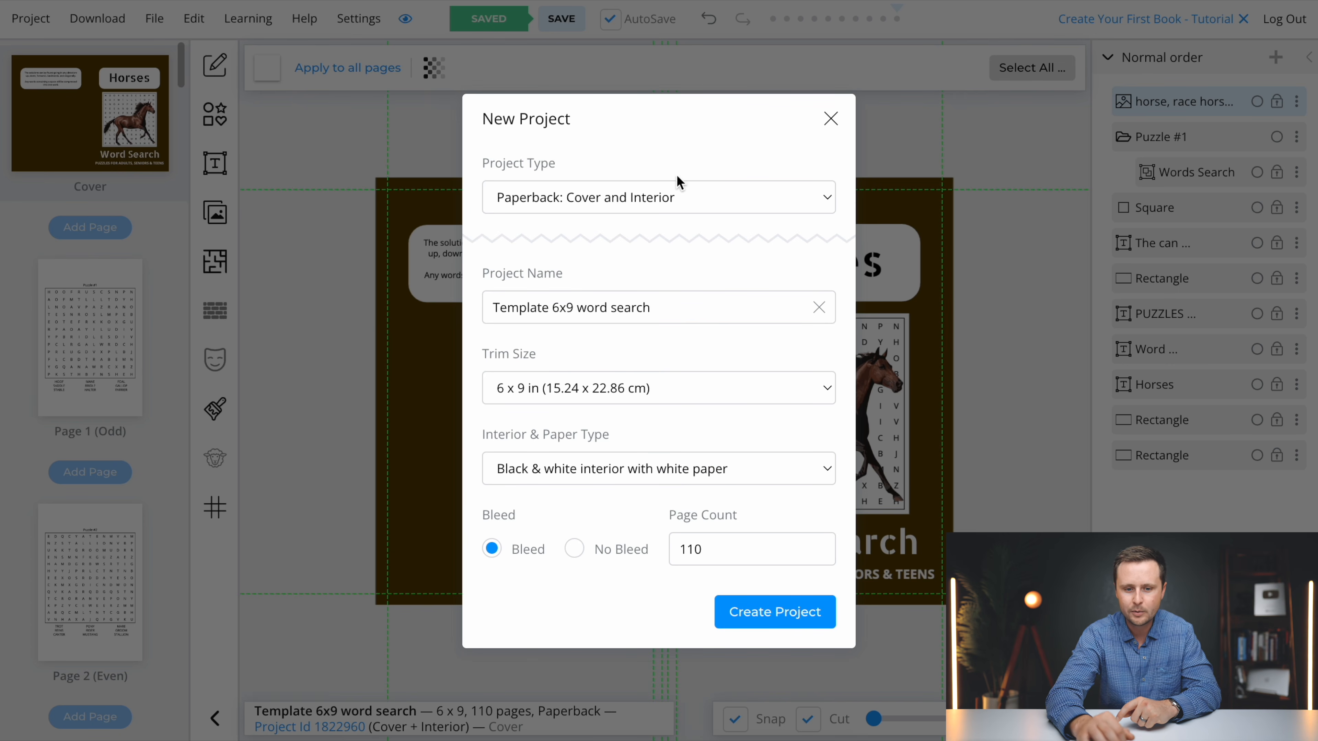
pyautogui.click(558, 316)
pyautogui.moveTo(548, 310); pyautogui.dragTo(479, 311)
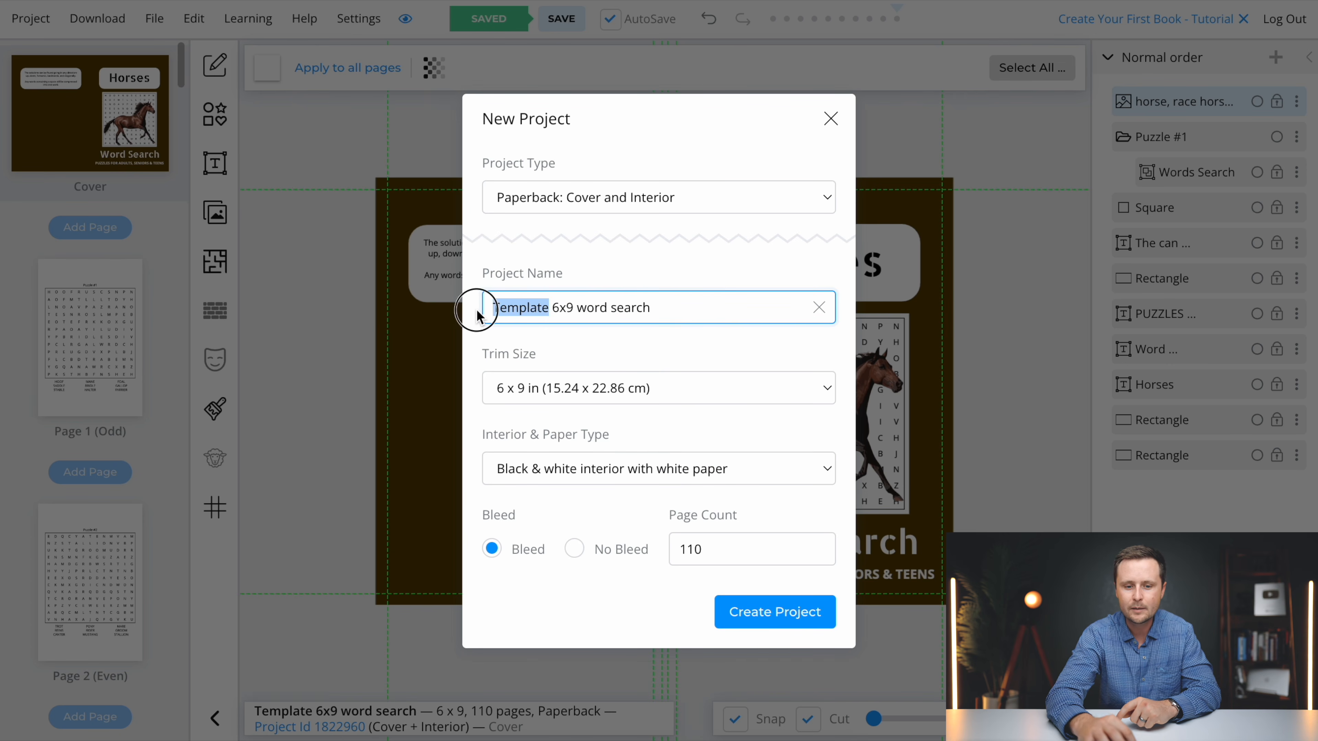
pyautogui.write('Fishing')
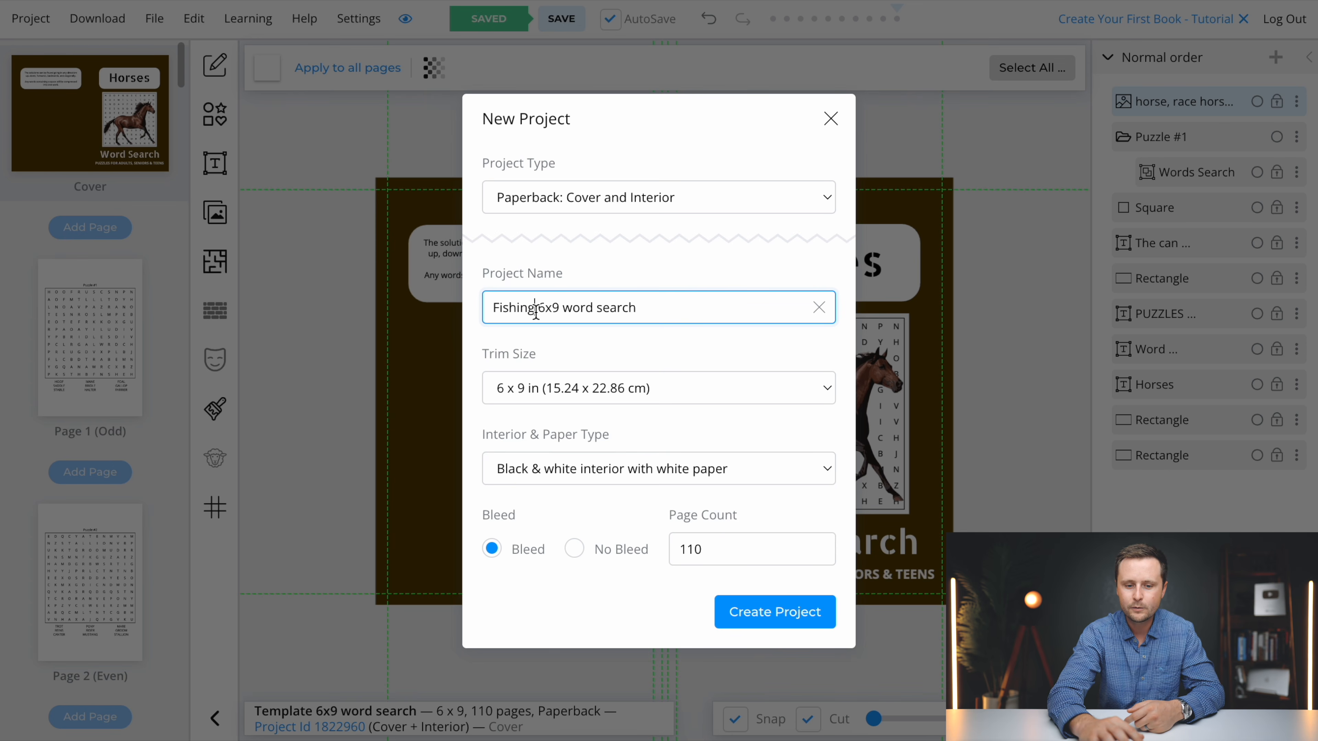
pyautogui.click(773, 626)
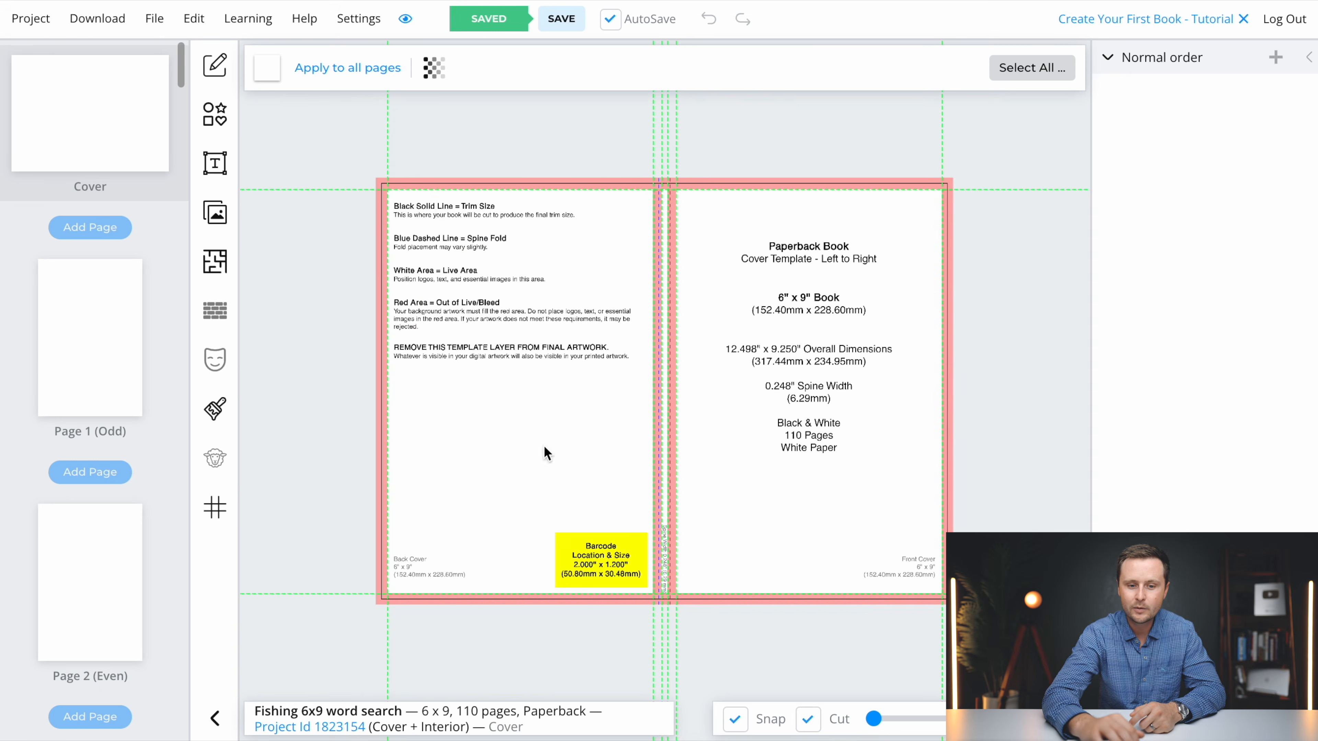
# Hide the cover template guide on the new project's cover.
pyautogui.click(434, 68)
pyautogui.click(429, 206)
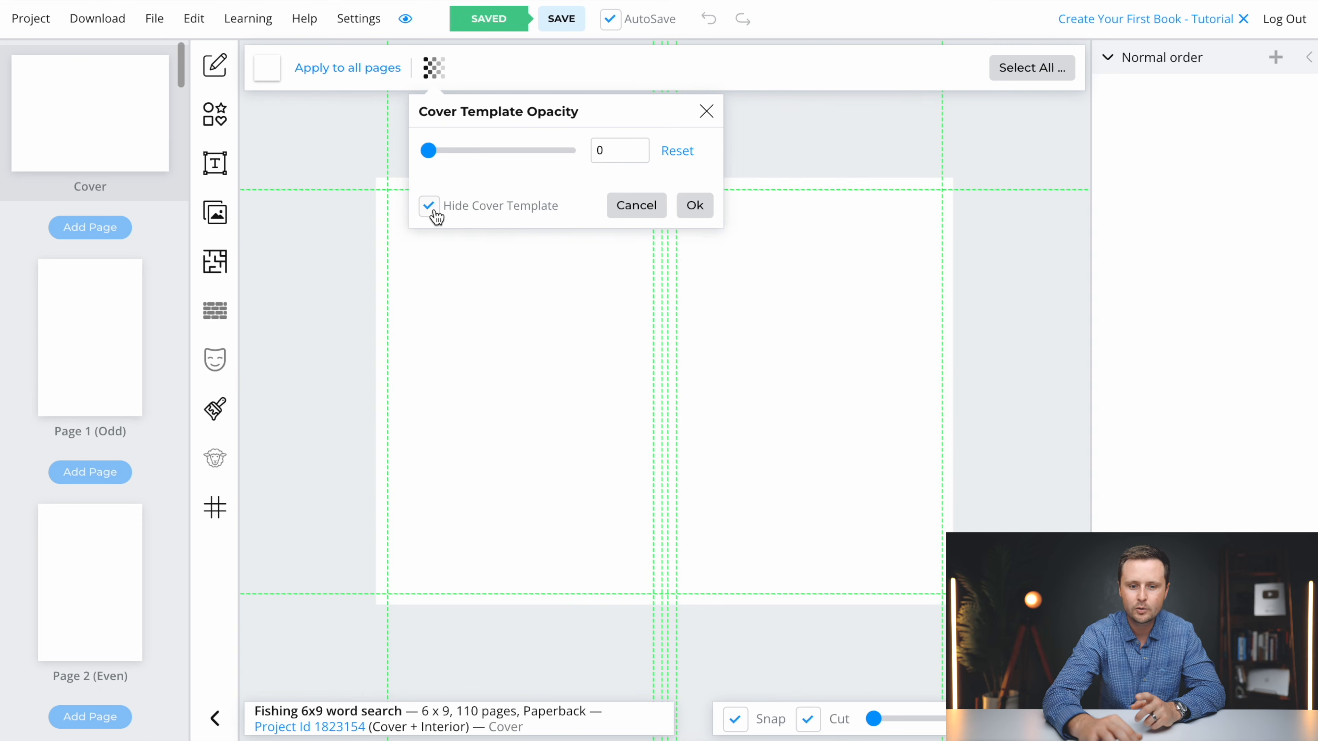
pyautogui.click(695, 206)
# Open the "Template 6x9 word search" project and copy all of the objects on its cover.
pyautogui.click(32, 19)
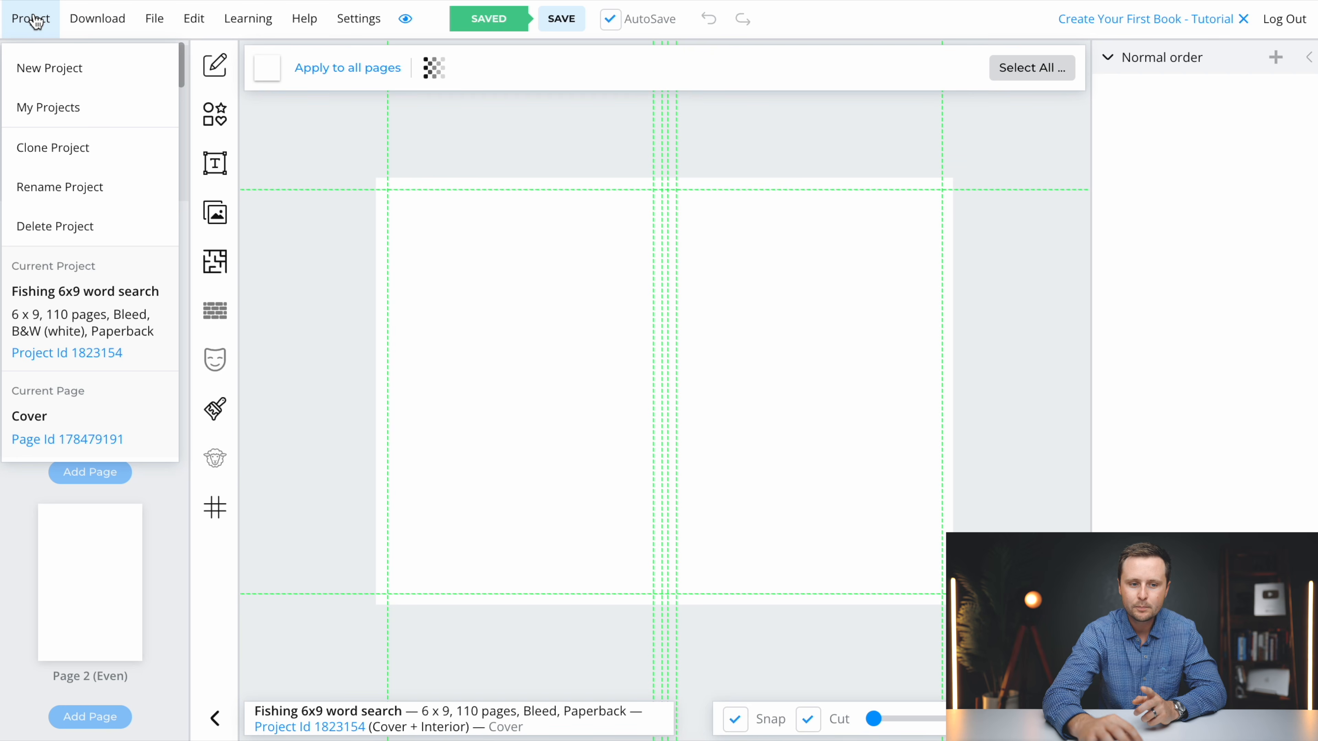
pyautogui.click(53, 123)
pyautogui.click(630, 388)
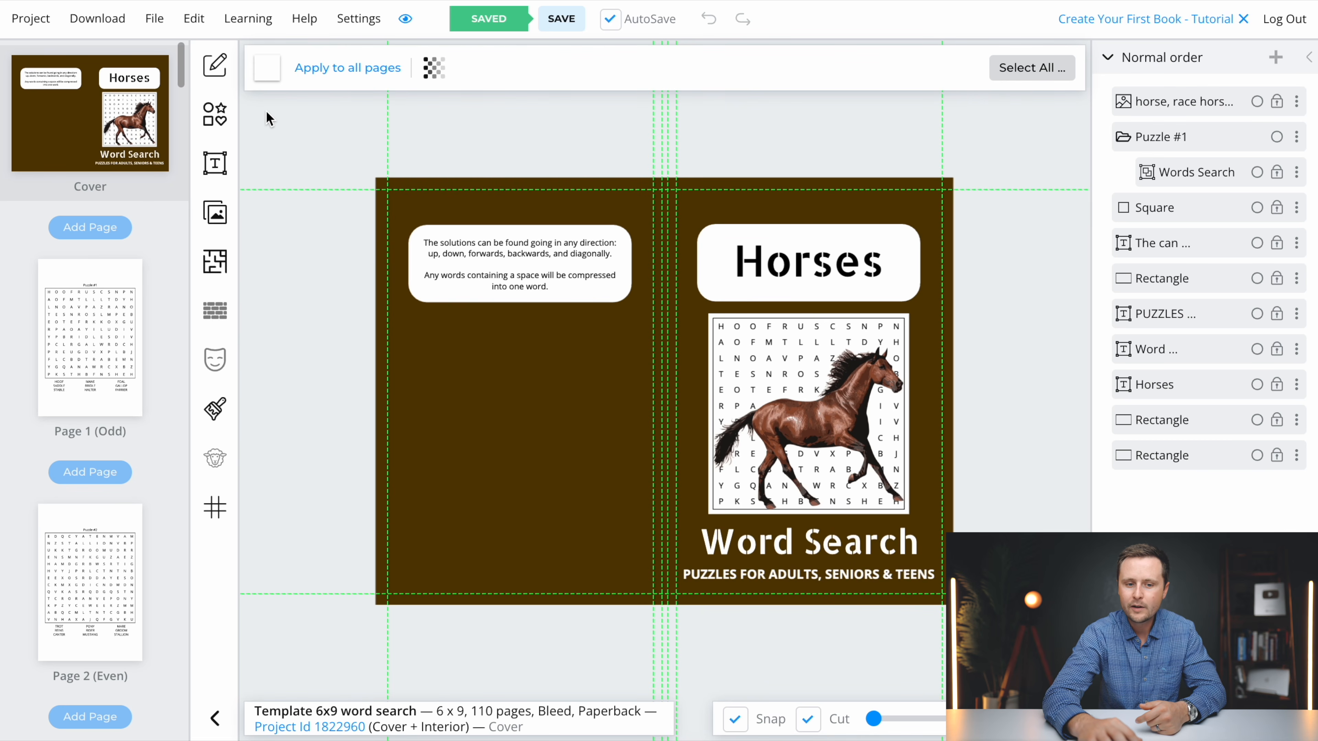
pyautogui.moveTo(260, 105); pyautogui.dragTo(1037, 652)
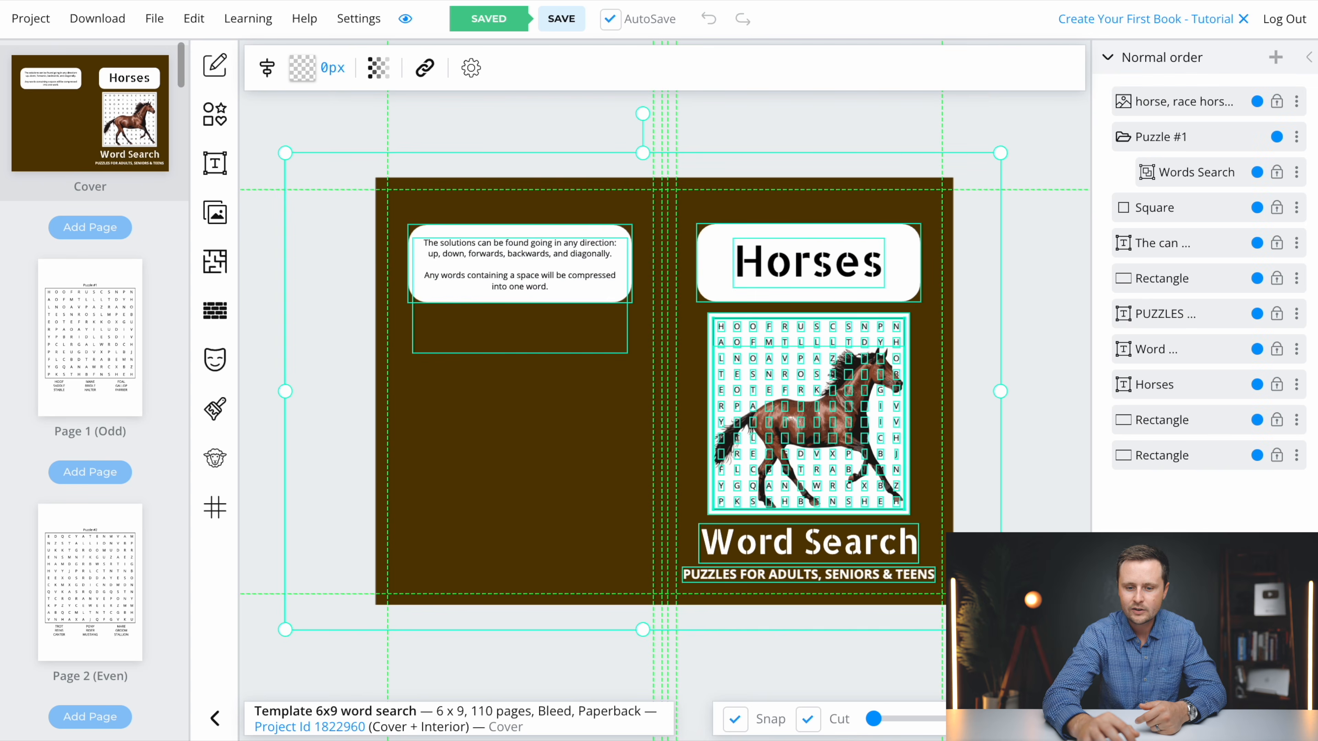
pyautogui.rightClick(801, 456)
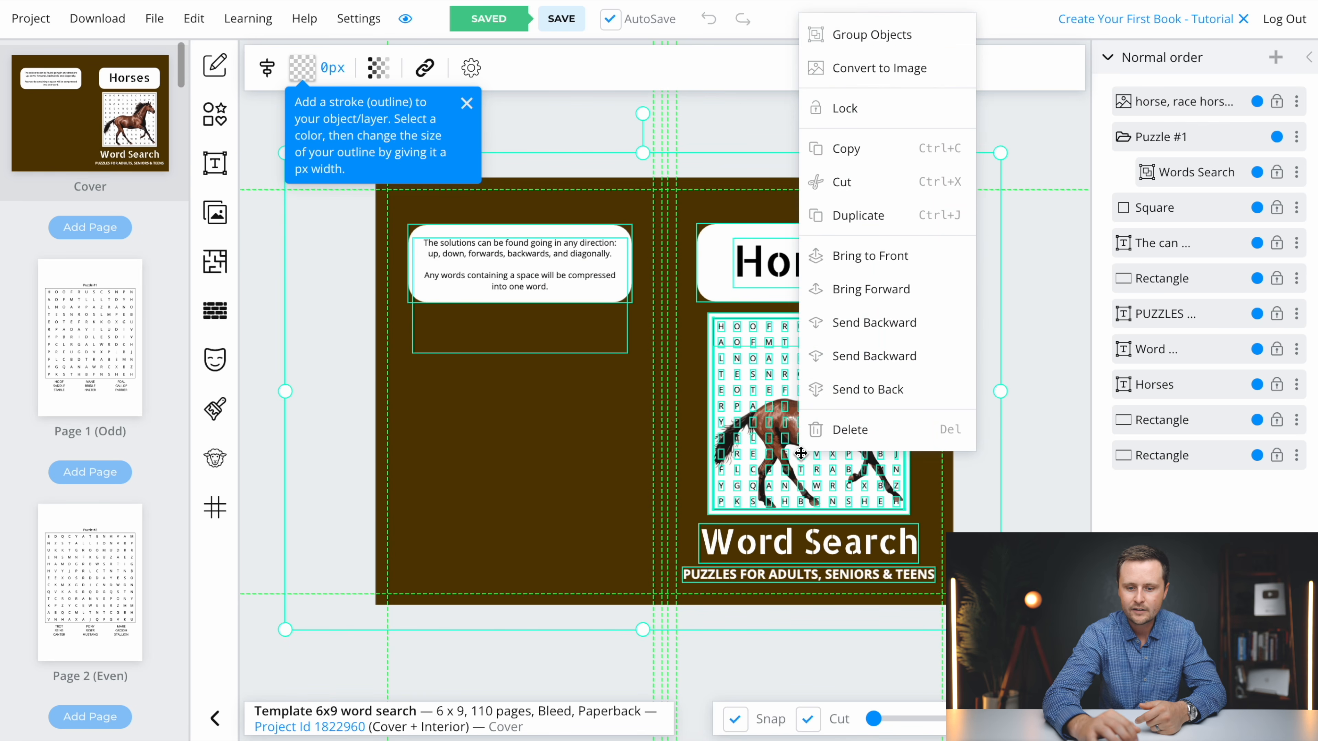
pyautogui.click(862, 156)
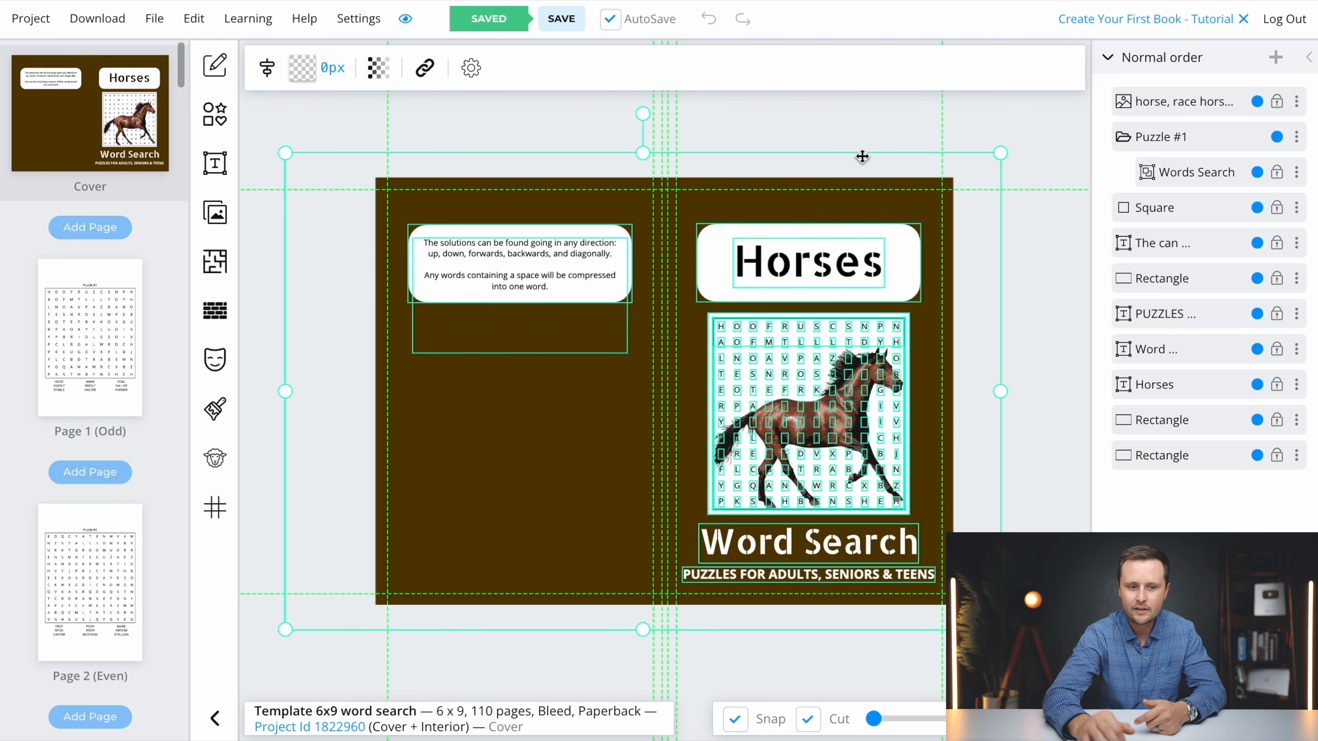
# Reopen the "Fishing 6x9 word search" project and paste the copied horse cover design onto its blank cover.
pyautogui.click(37, 26)
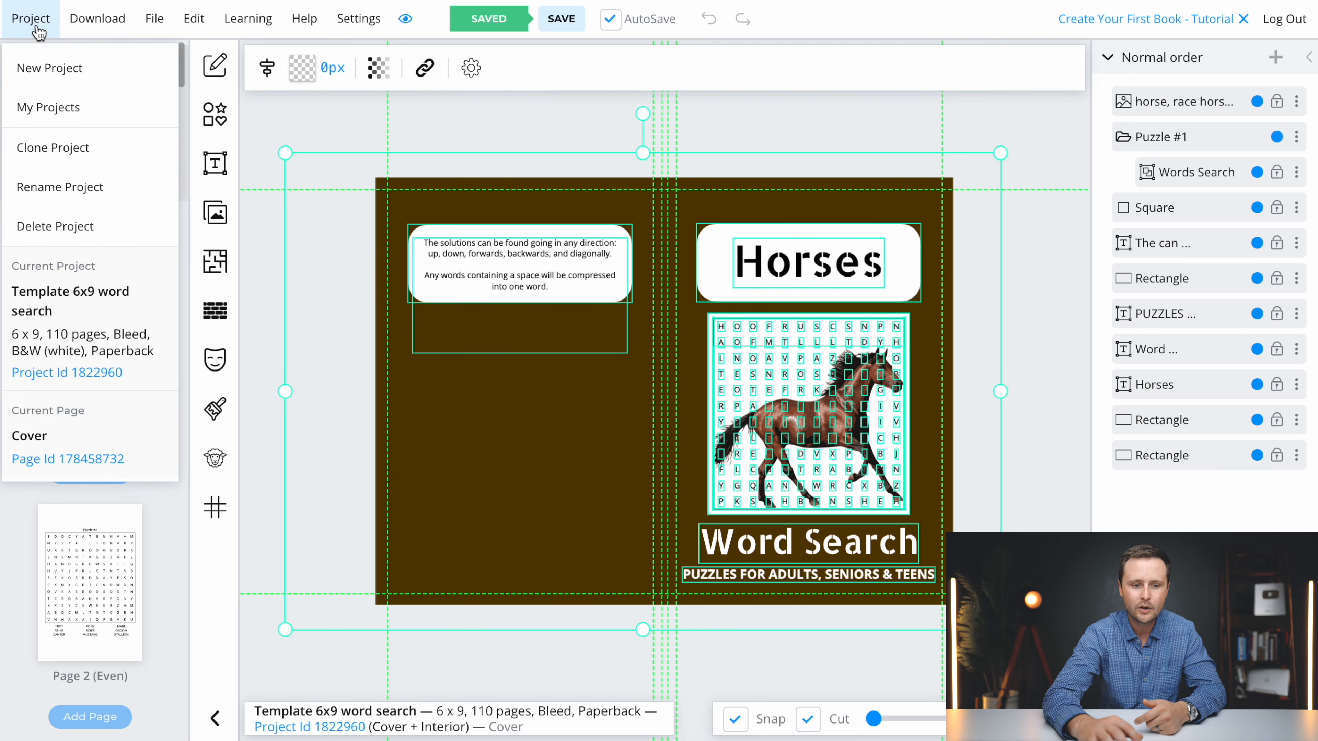
pyautogui.click(49, 110)
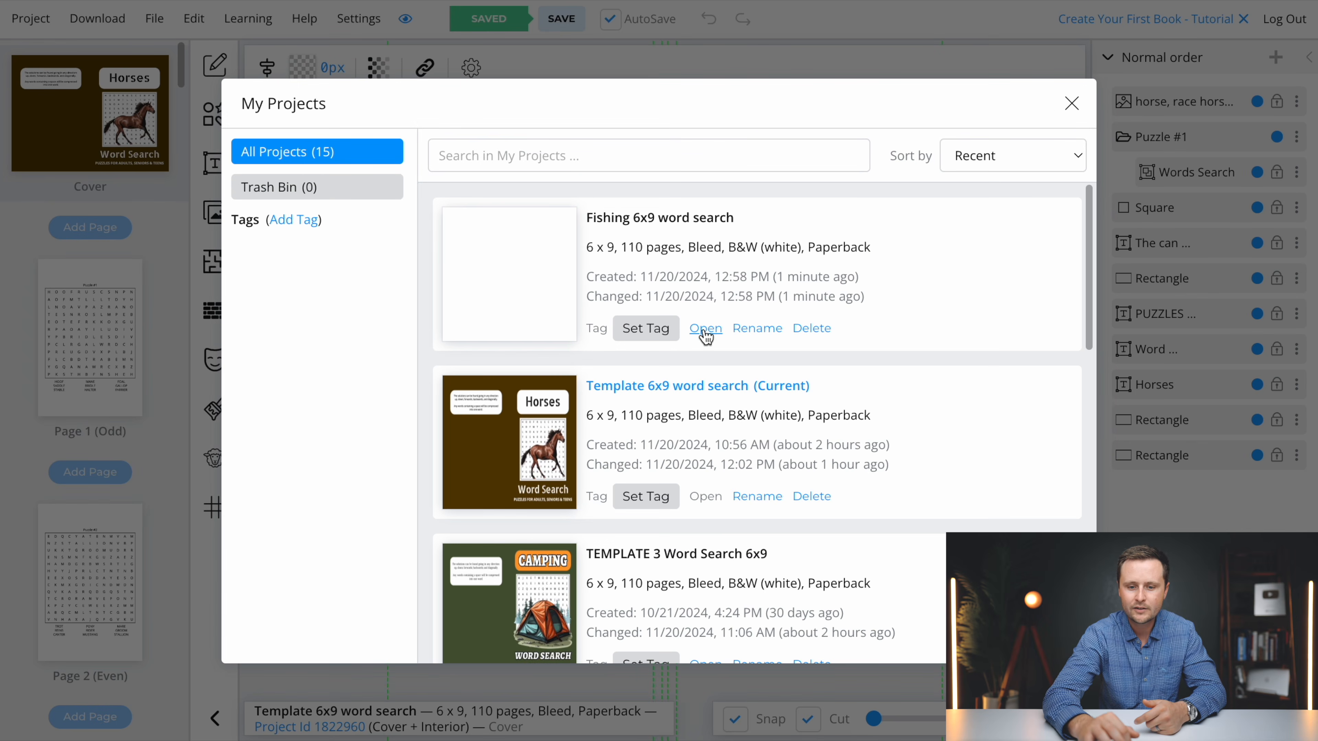
pyautogui.click(706, 331)
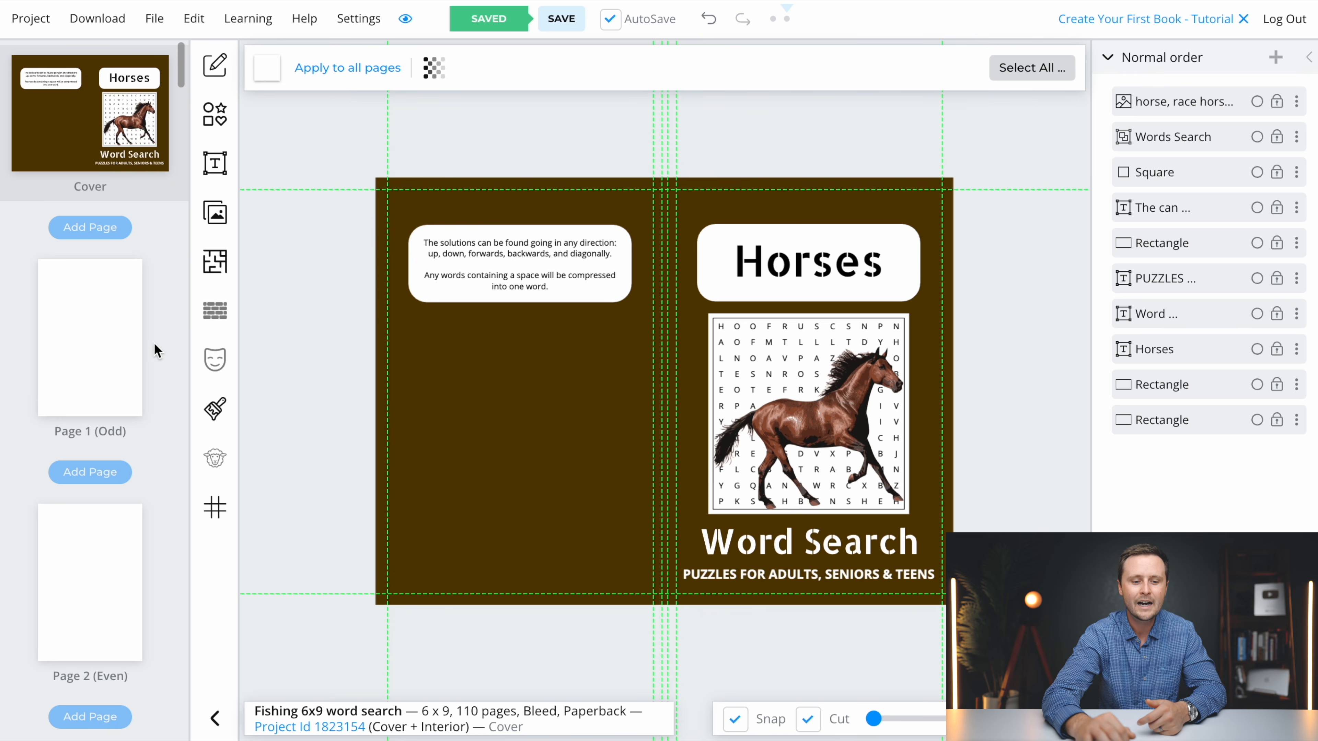
pyautogui.scroll(-2, 99, 337)
pyautogui.scroll(-10, 99, 336)
pyautogui.scroll(12, 99, 336)
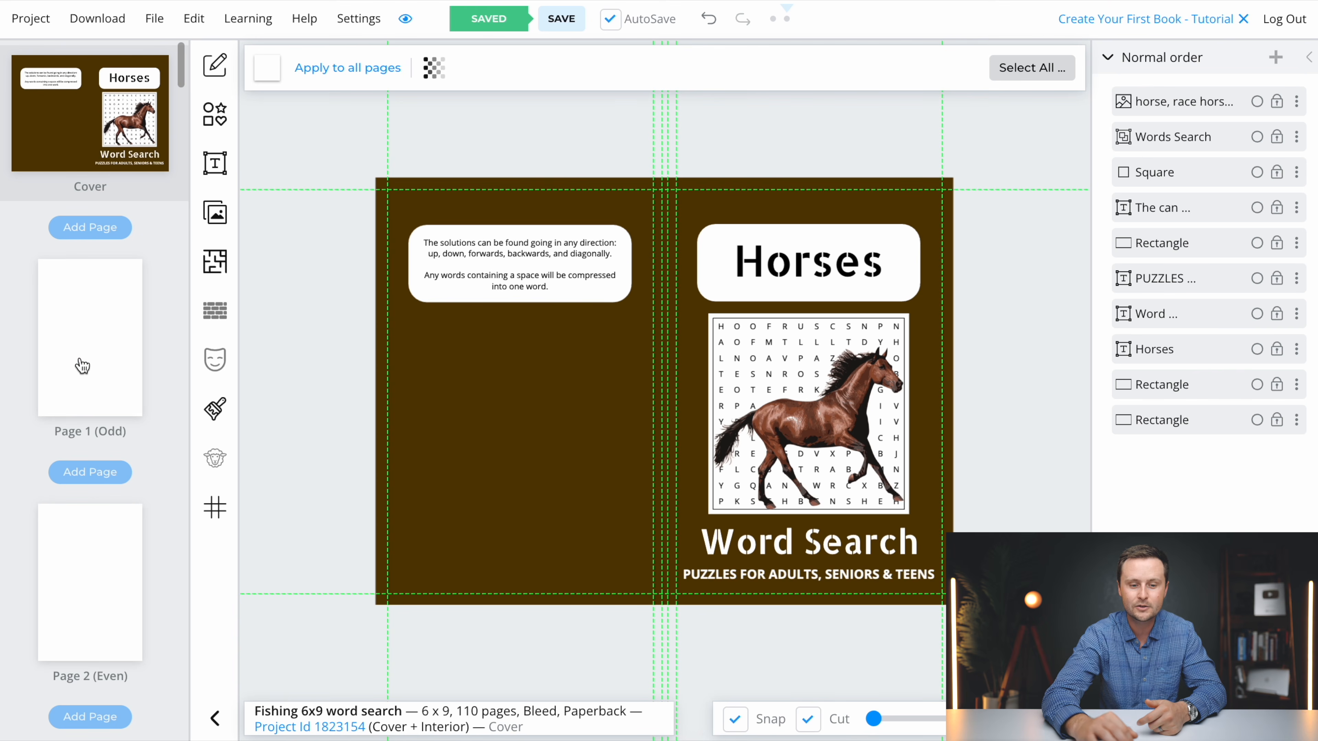